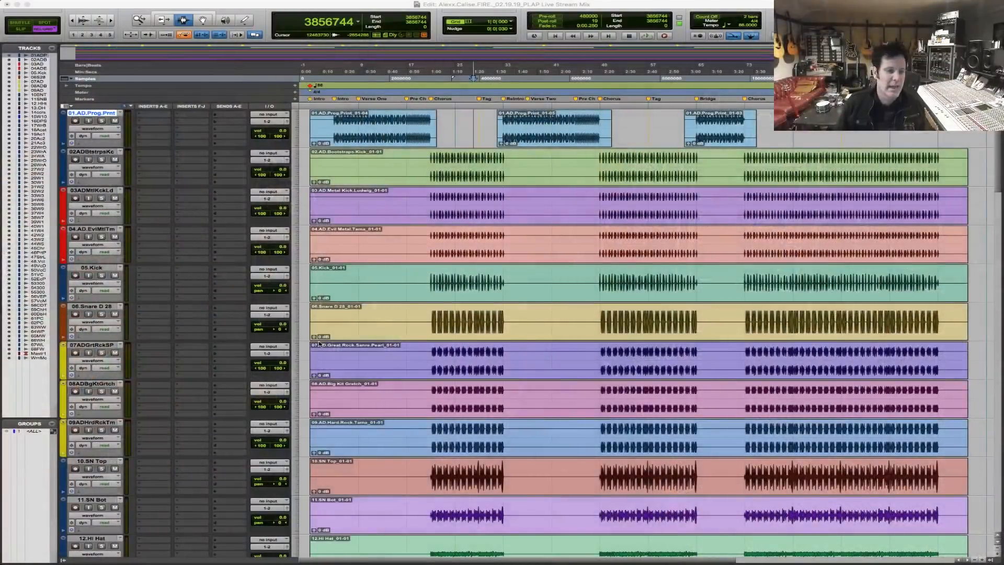
# Hard-pan the four acoustic guitar tracks, 18 to 21, at 100 to opposite sides in pairs.
pyautogui.scroll(-15, 395, 332)
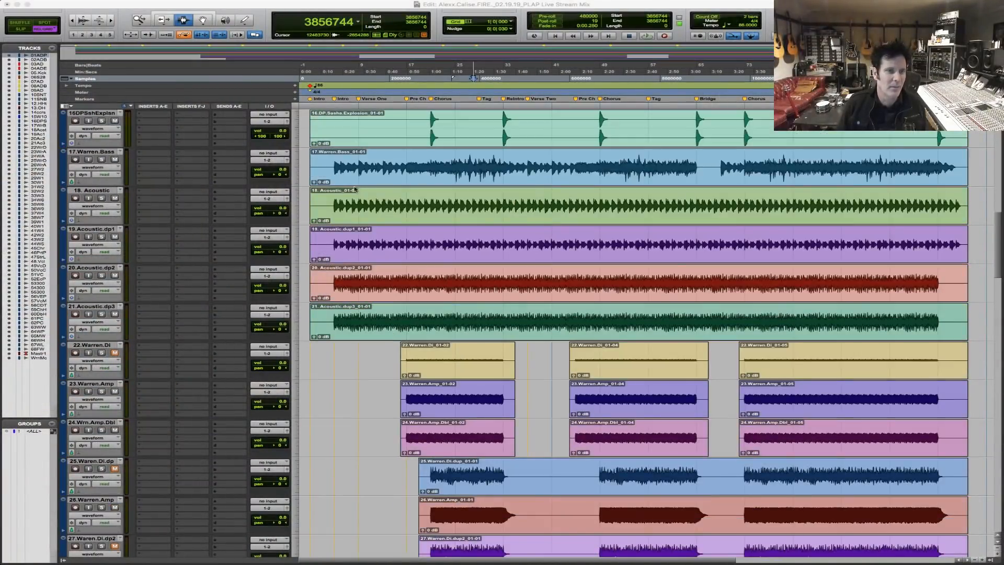
pyautogui.click(328, 180)
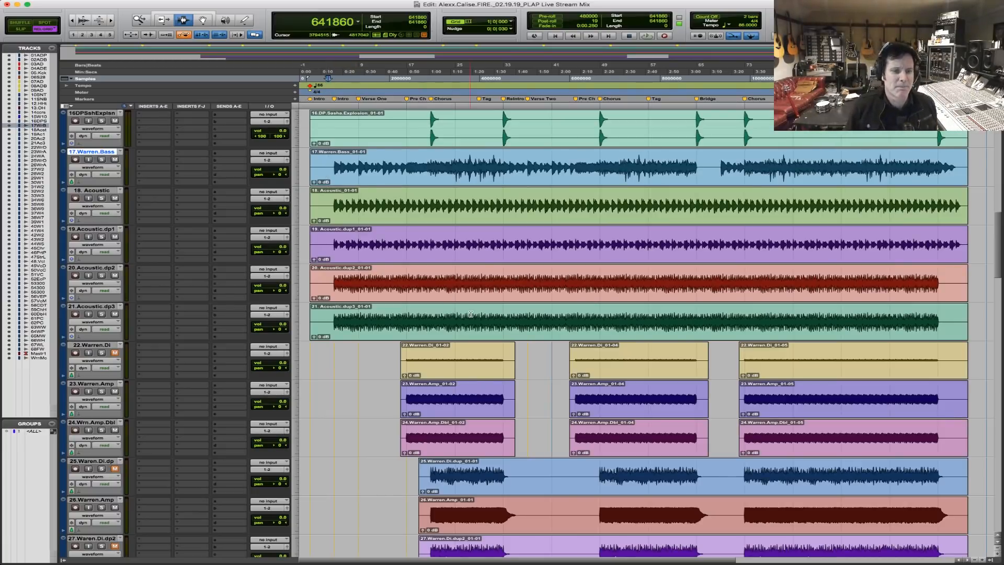
pyautogui.click(328, 289)
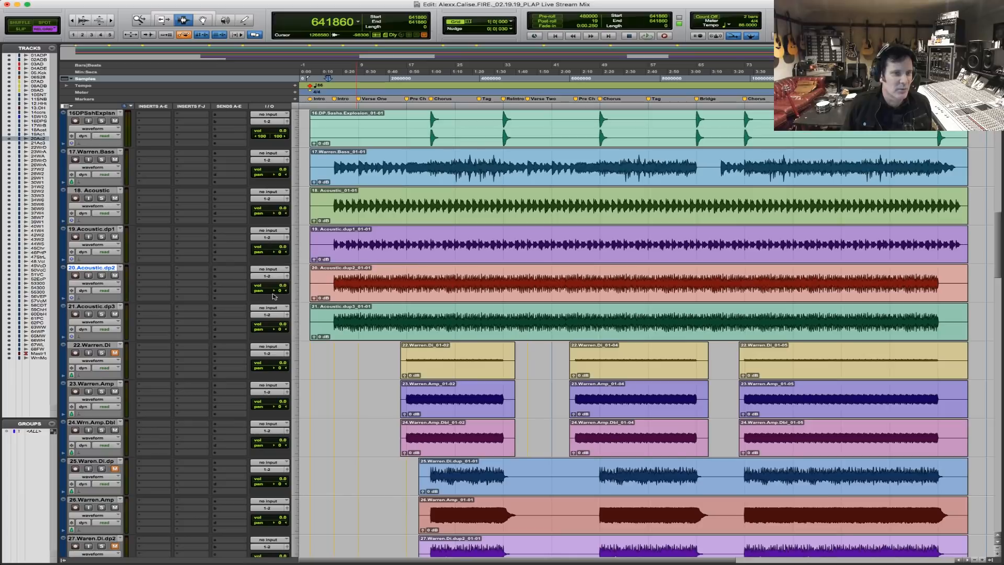
pyautogui.moveTo(283, 292)
pyautogui.mouseDown()
pyautogui.moveTo(273, 293)
pyautogui.moveTo(302, 289)
pyautogui.mouseUp()
pyautogui.click(280, 329)
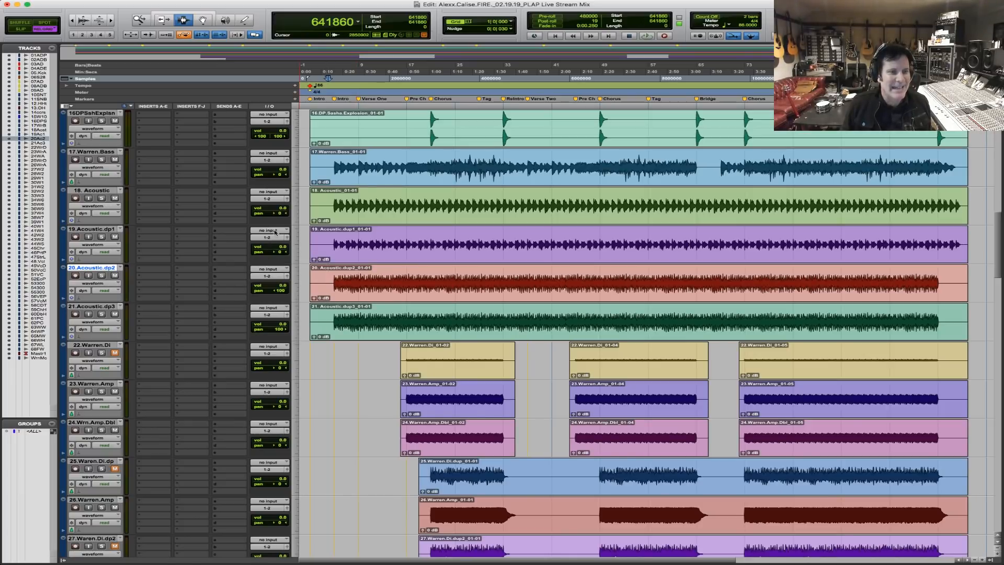
pyautogui.moveTo(273, 214); pyautogui.dragTo(209, 210)
pyautogui.moveTo(272, 253); pyautogui.dragTo(296, 256)
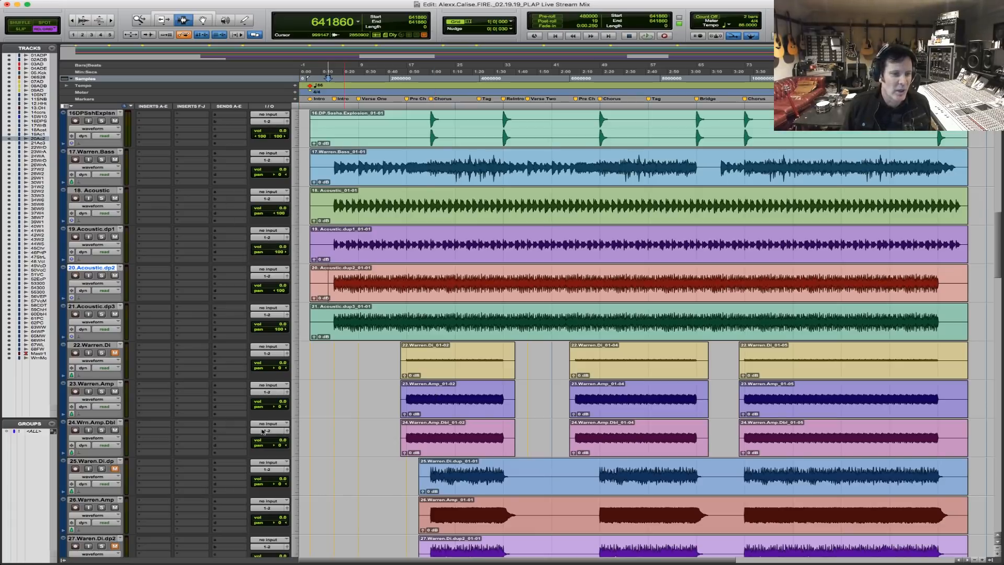
# Review the remaining tracks, select the whole rough mix clip on track 68, and inspect the L2 limiter on Master 1.
pyautogui.scroll(-3, 343, 470)
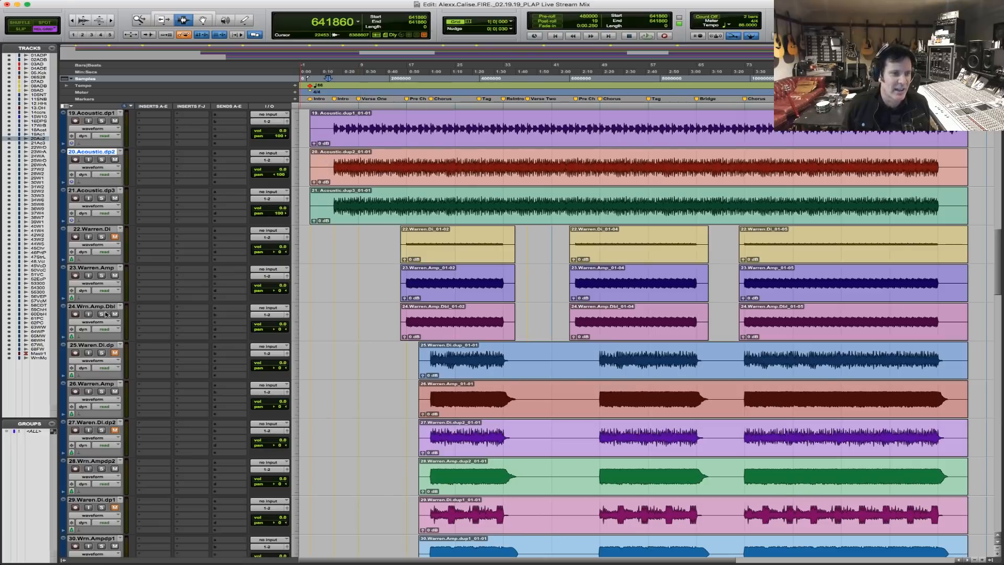
pyautogui.scroll(-20, 548, 418)
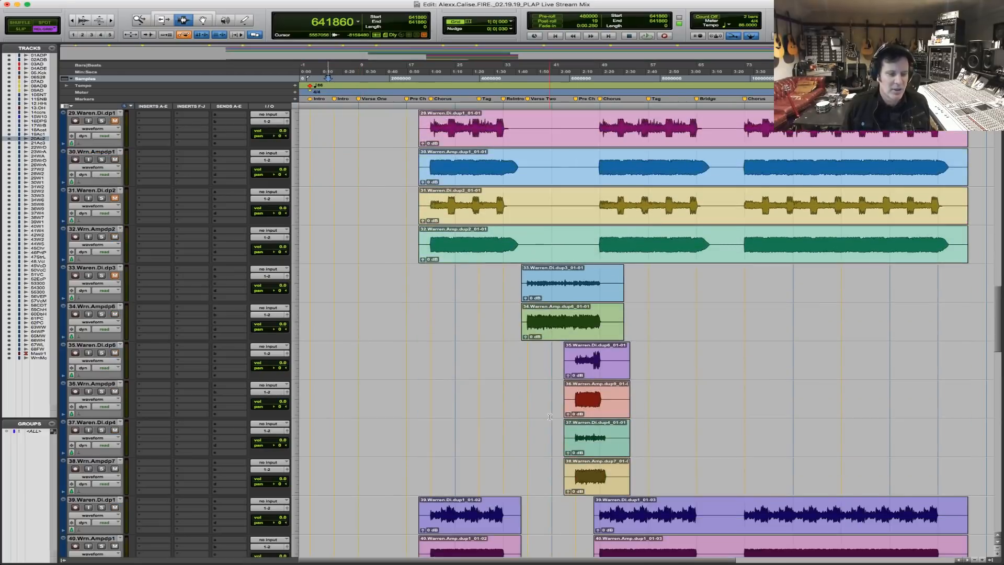
pyautogui.scroll(-20, 550, 417)
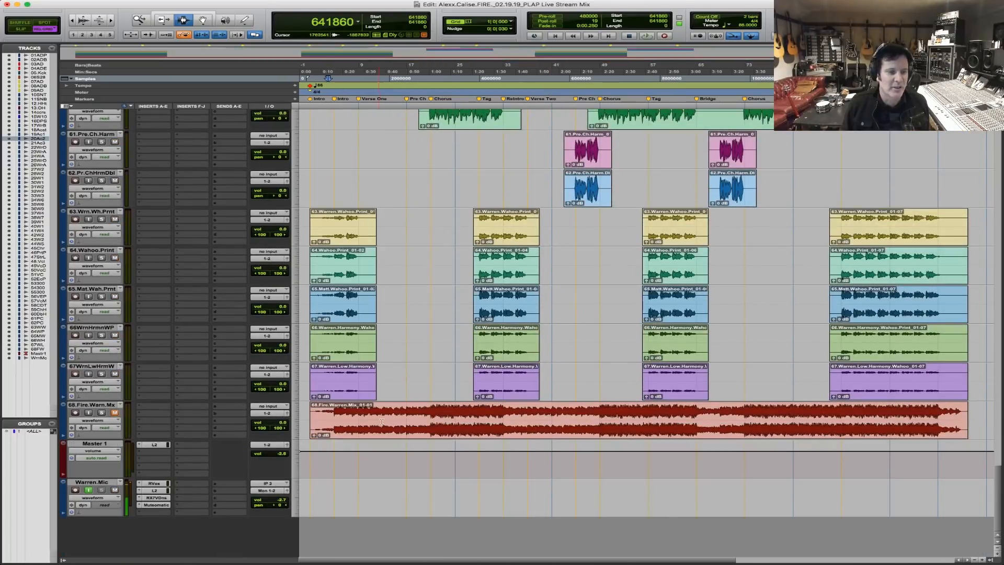
pyautogui.doubleClick(382, 421)
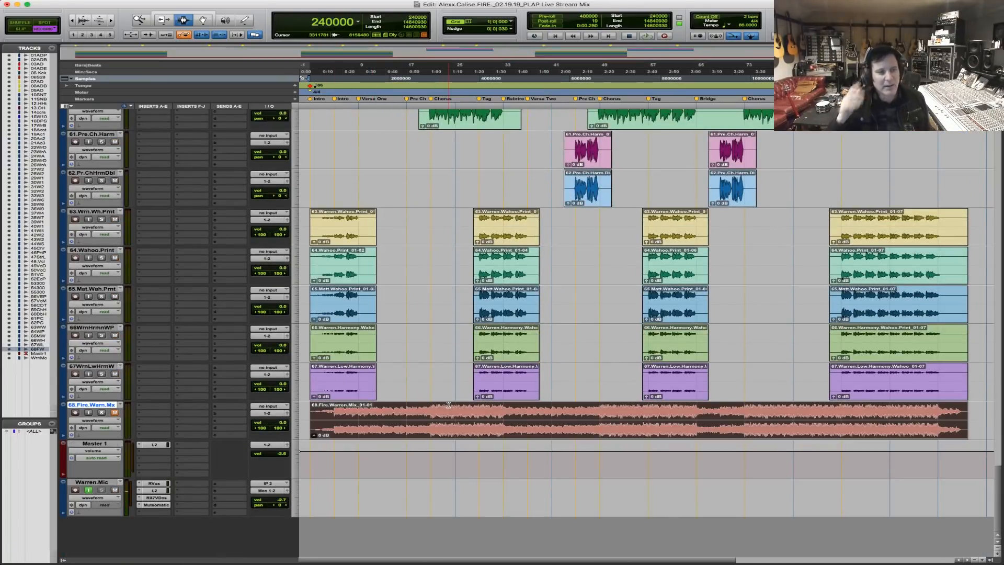
pyautogui.click(154, 445)
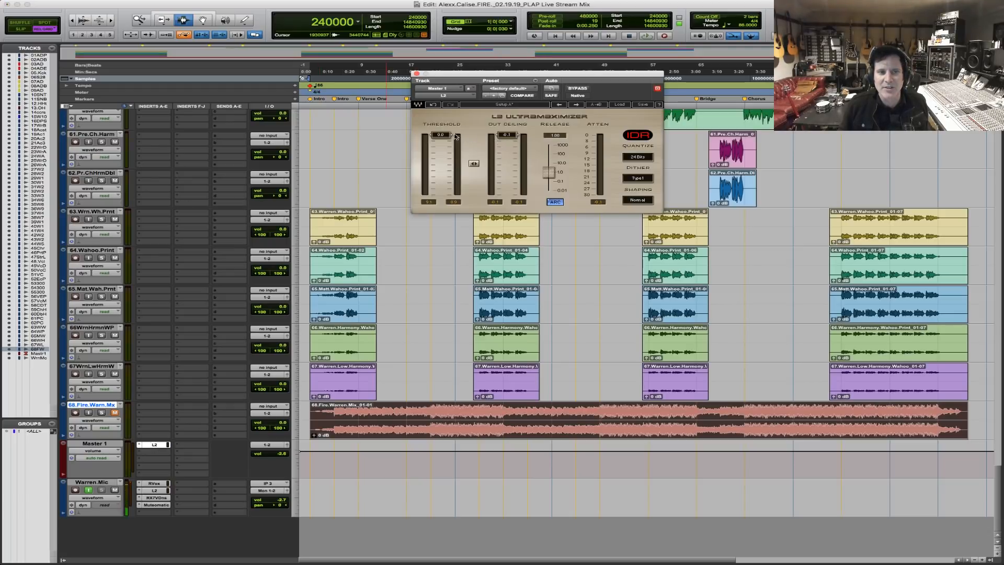
pyautogui.click(416, 74)
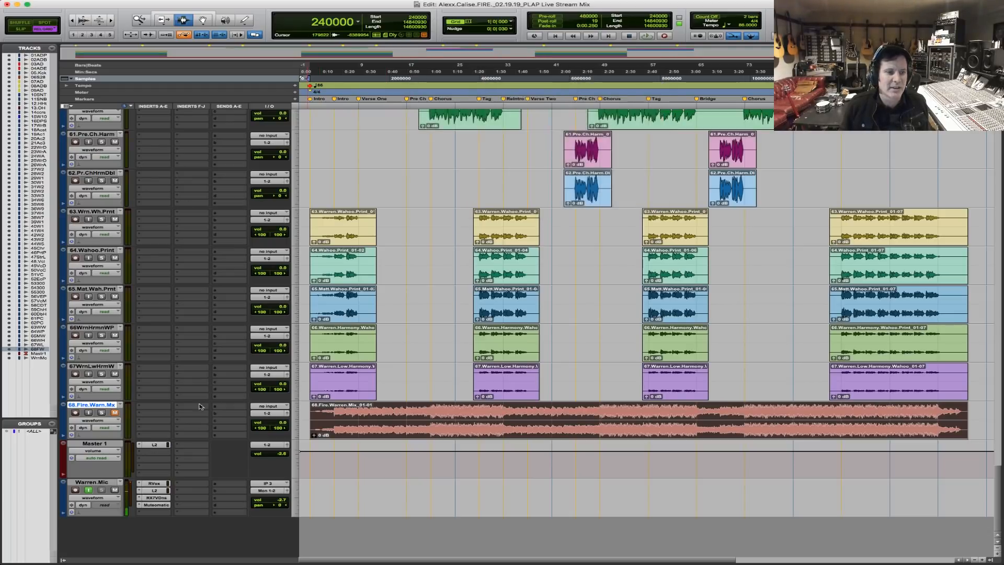
# Play the song from the beginning of the session and examine the drum, bass, guitar, keyboard and vocal tracks.
pyautogui.scroll(15, 356, 179)
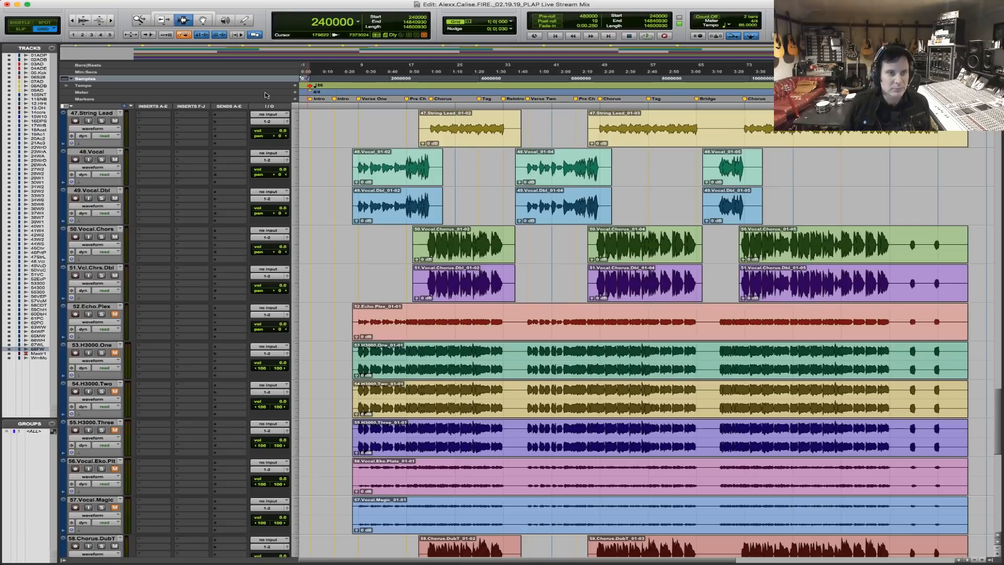
pyautogui.click(310, 120)
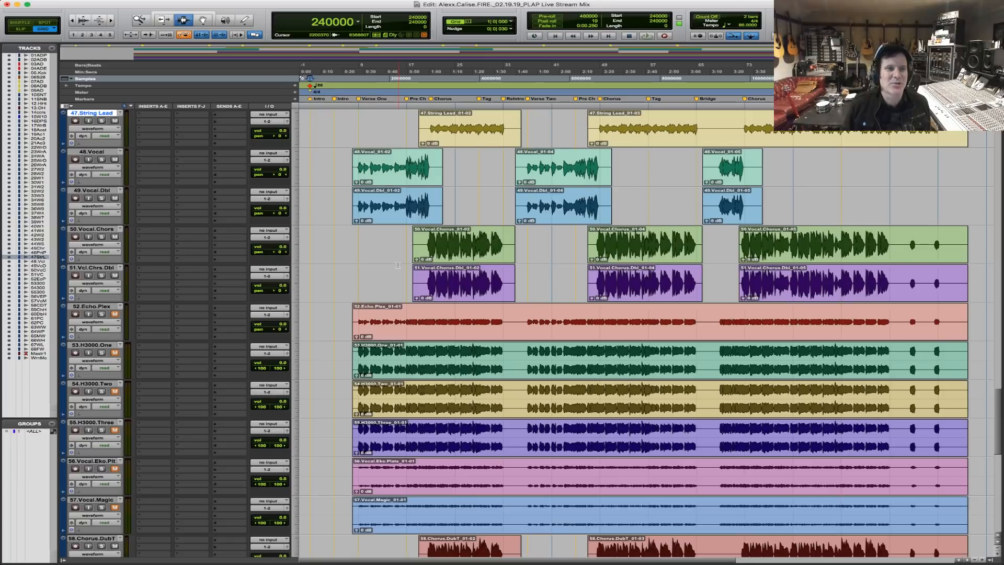
pyautogui.press('space')
pyautogui.scroll(10, 480, 306)
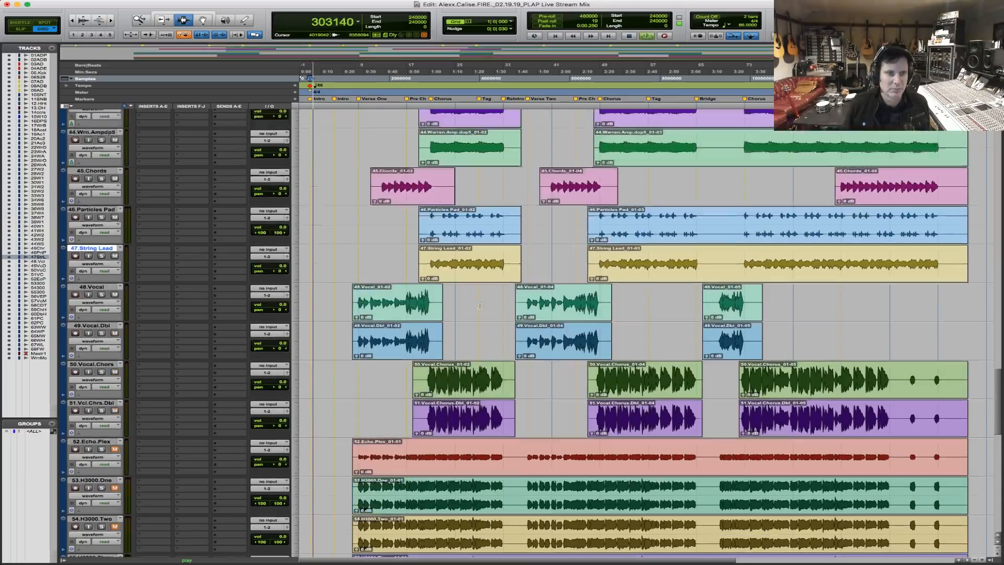
pyautogui.scroll(15, 479, 306)
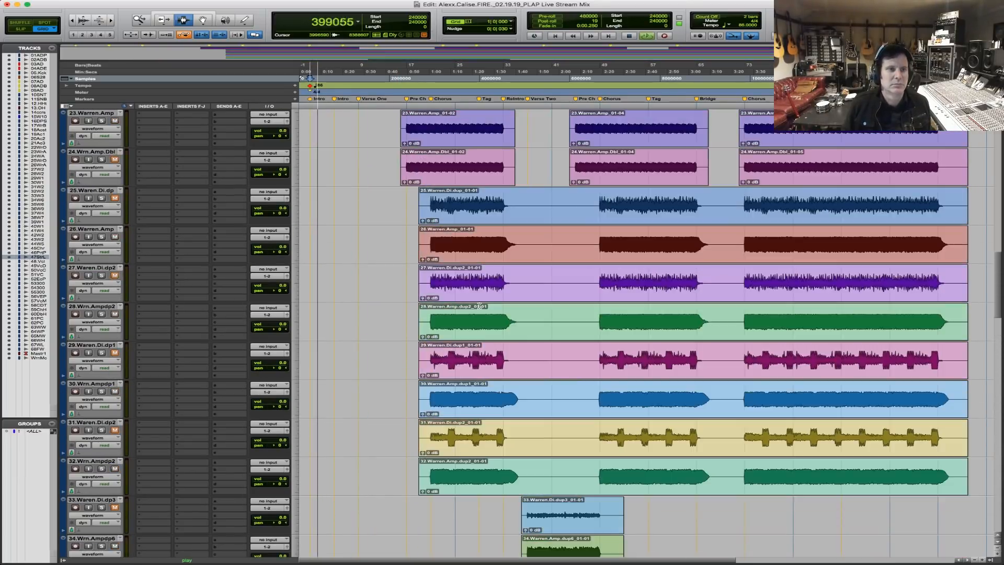
pyautogui.scroll(10, 480, 306)
pyautogui.scroll(-8, 480, 306)
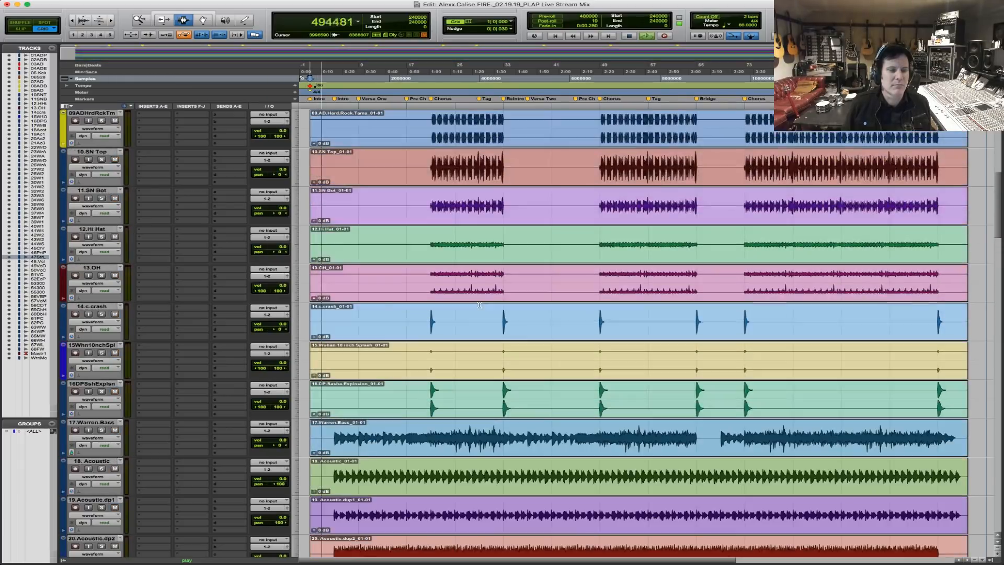
pyautogui.scroll(-5, 480, 306)
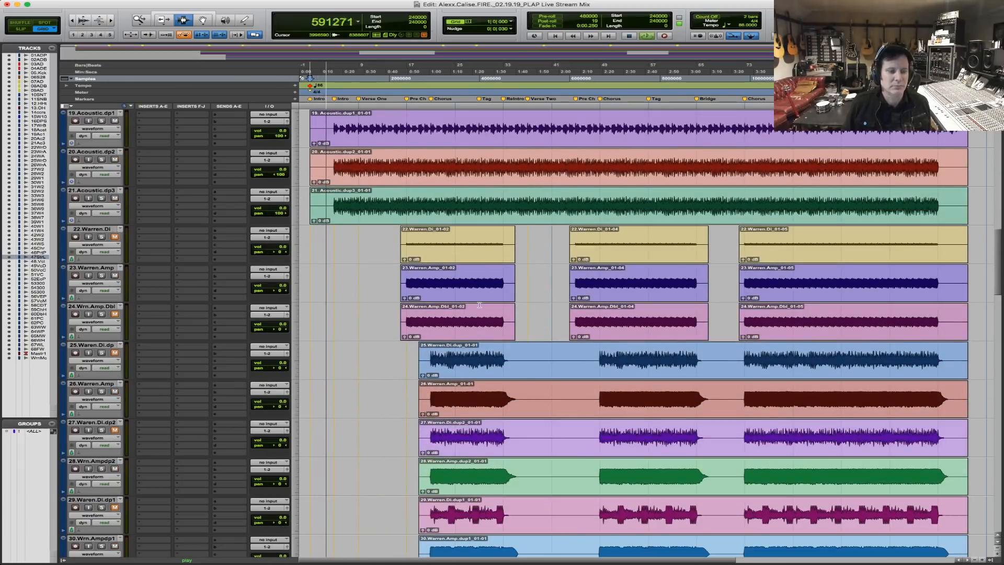
pyautogui.scroll(-5, 480, 306)
pyautogui.scroll(-10, 480, 306)
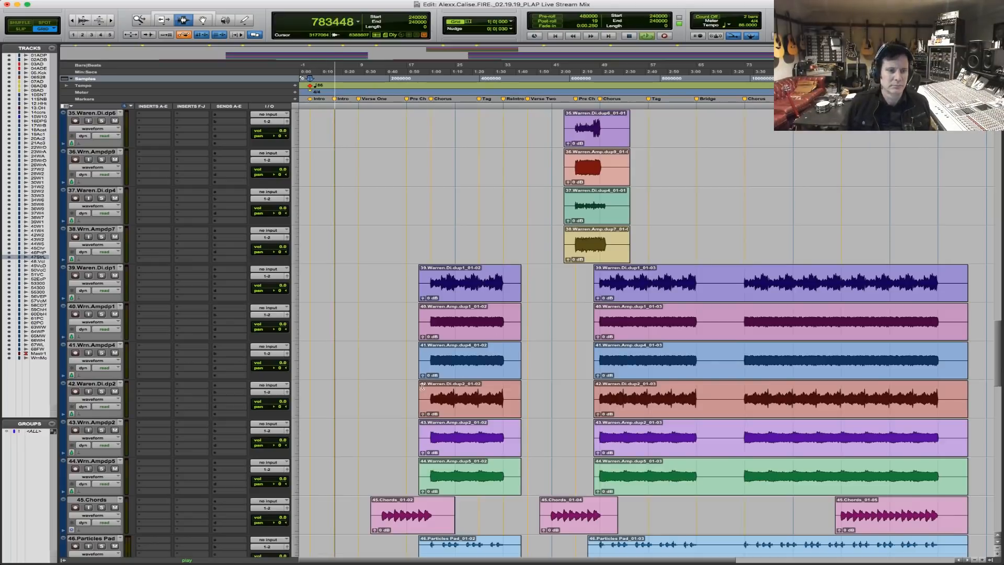
pyautogui.scroll(-6, 424, 386)
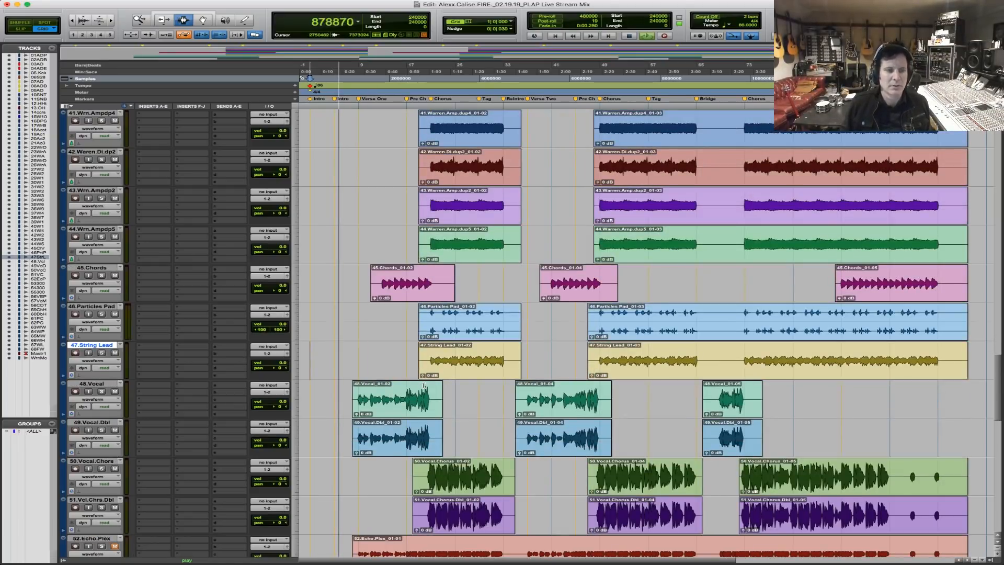
pyautogui.scroll(-5, 423, 386)
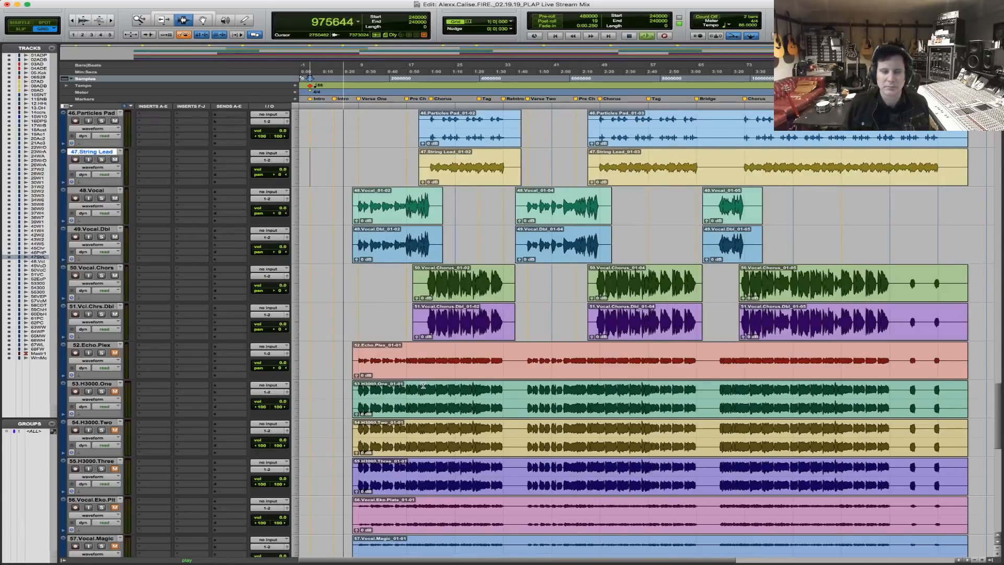
# Set the Master 1 volume to -3.2 dB during playback.
pyautogui.scroll(-14, 424, 386)
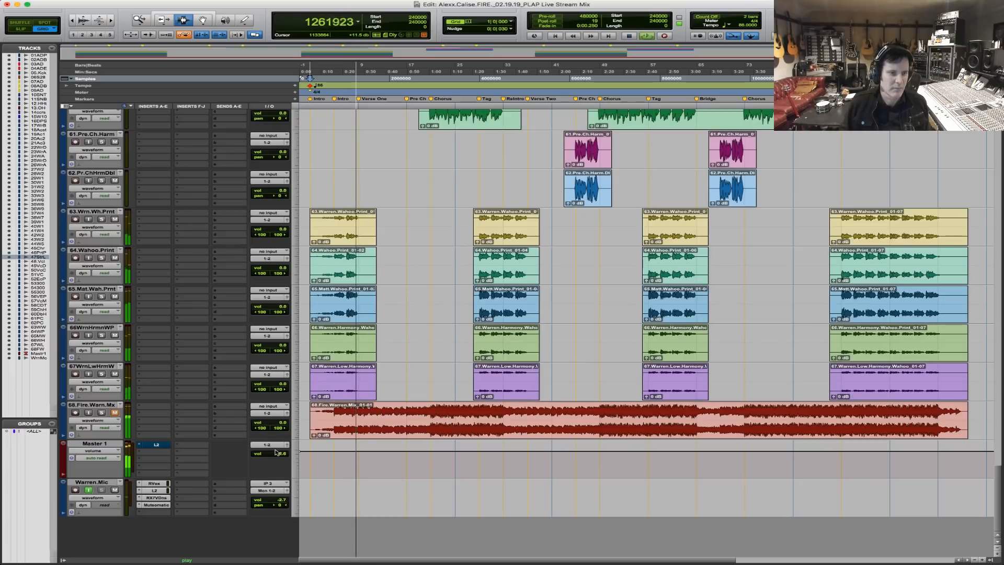
pyautogui.moveTo(276, 452); pyautogui.dragTo(276, 457)
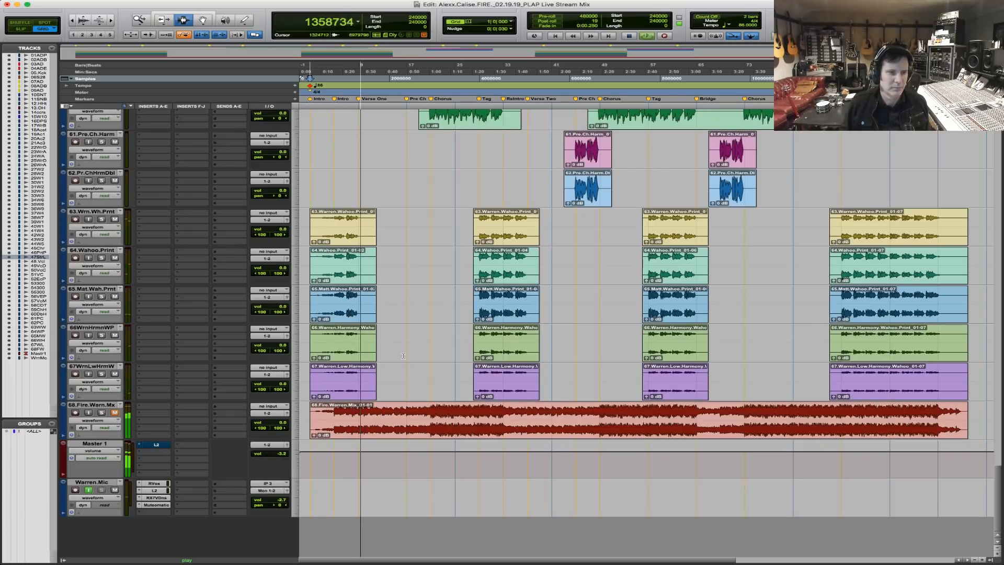
# Review the vocal, guitar and drum tracks during playback, inspect the first chorus up close, and stop playback.
pyautogui.scroll(5, 401, 326)
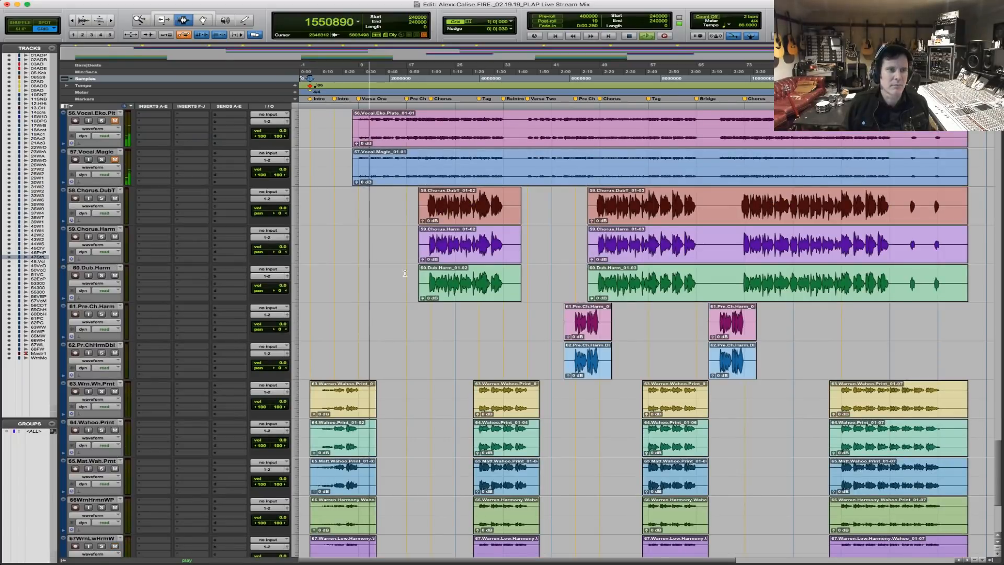
pyautogui.scroll(15, 405, 272)
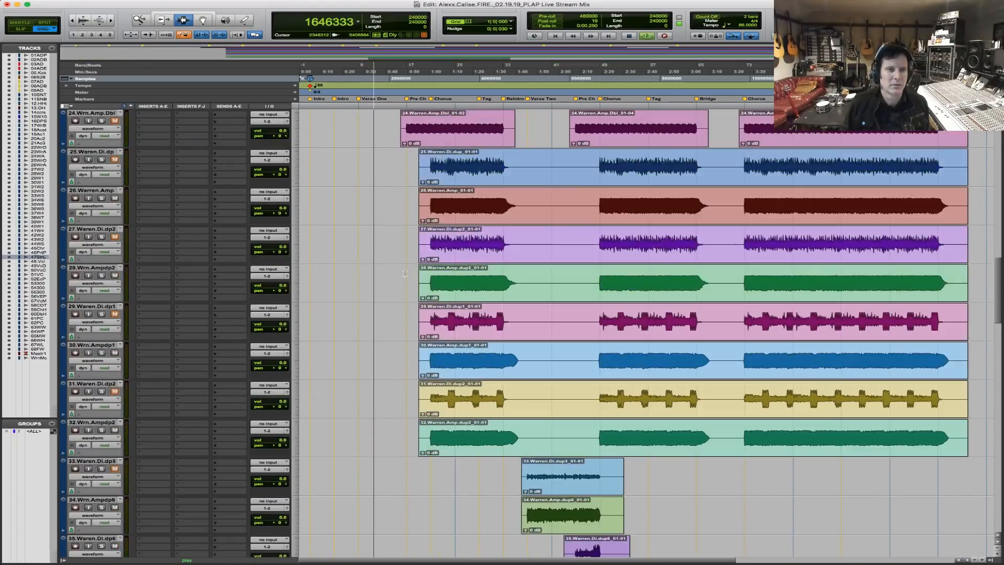
pyautogui.scroll(11, 405, 273)
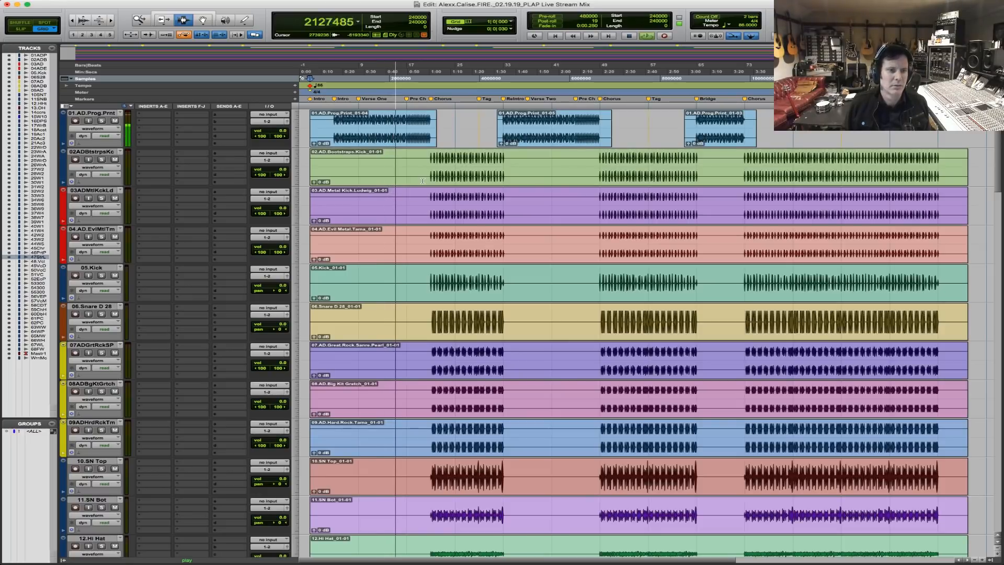
pyautogui.scroll(-3, 423, 181)
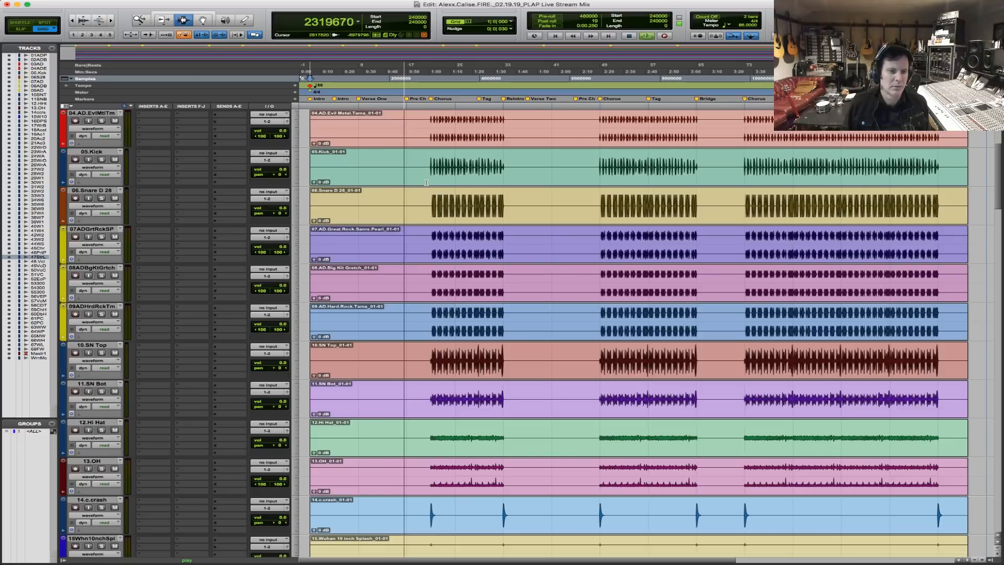
pyautogui.scroll(-3, 426, 183)
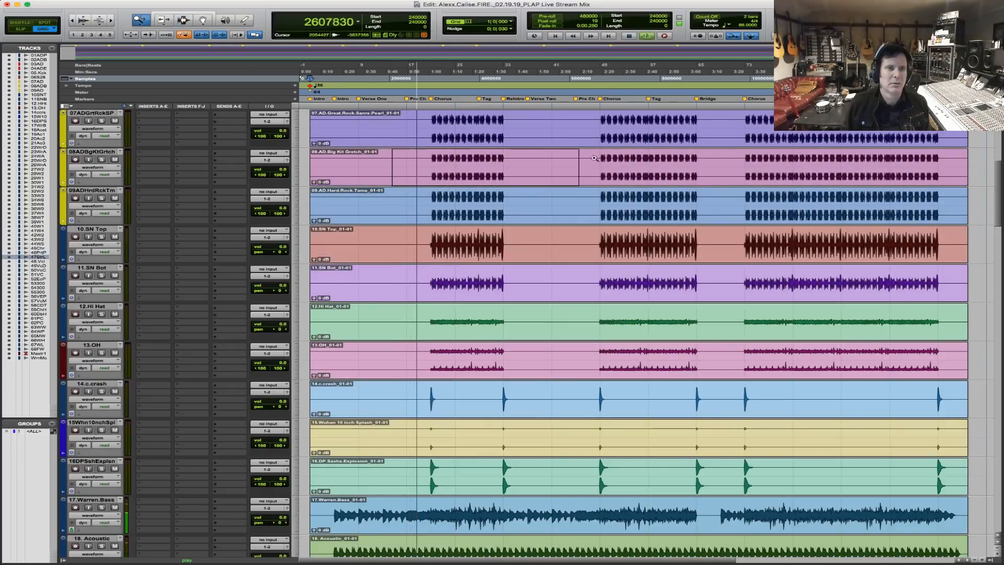
pyautogui.moveTo(601, 152); pyautogui.dragTo(392, 281)
pyautogui.scroll(-2, 526, 193)
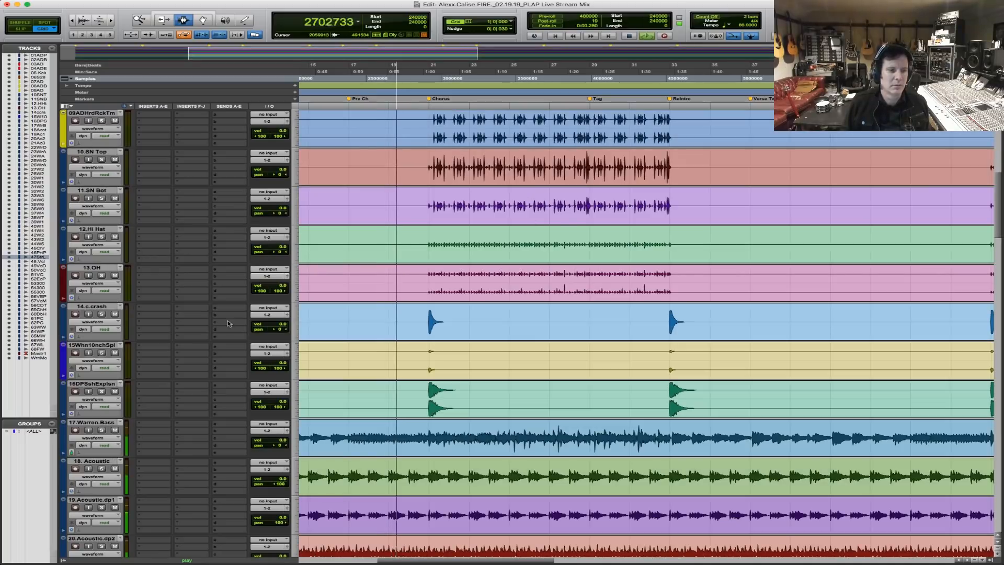
pyautogui.press('r')
pyautogui.press('r')
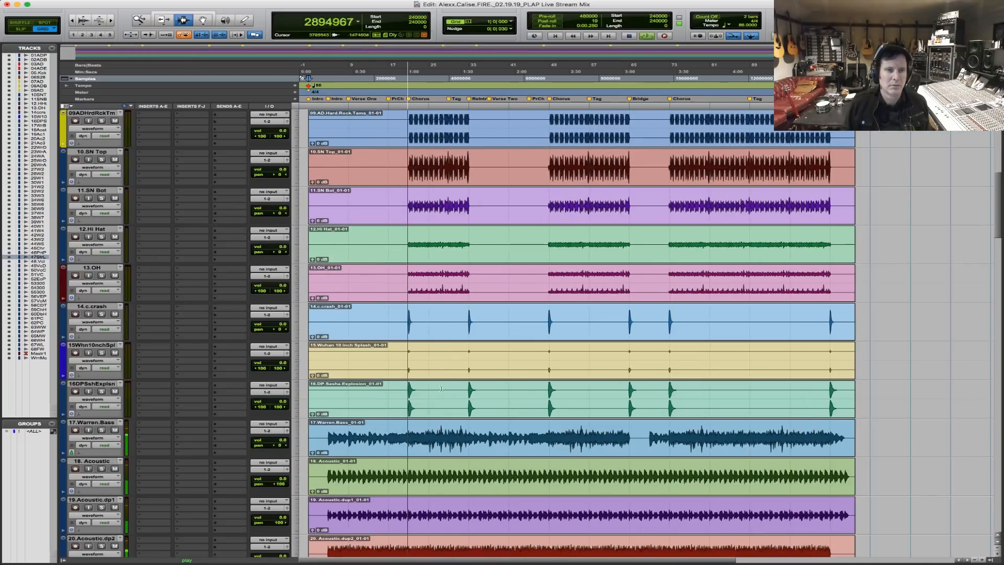
pyautogui.press('space')
# Examine the drum and cymbal hits at the start of the first chorus closely, placing the cursor just before it.
pyautogui.press('F5')
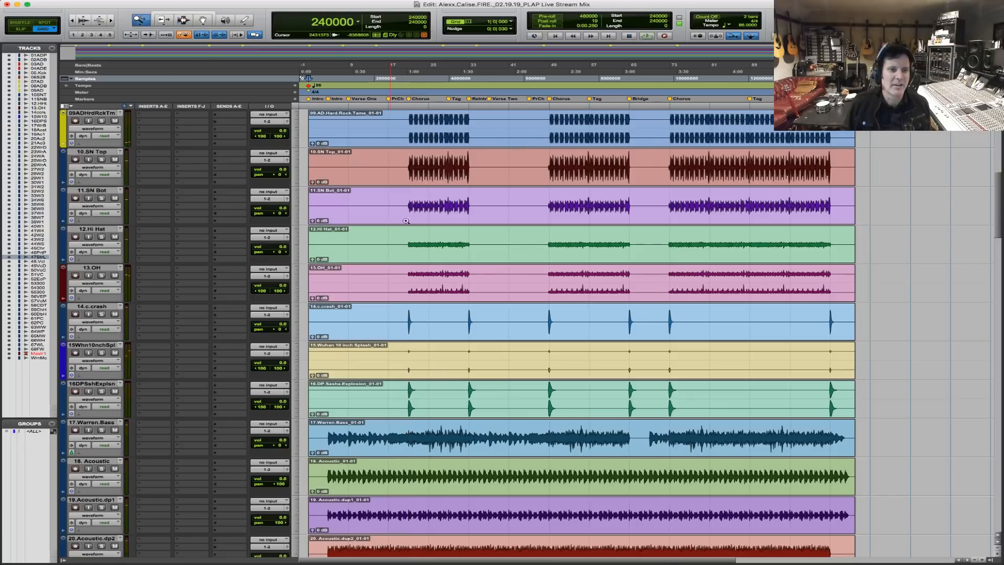
pyautogui.moveTo(392, 223); pyautogui.dragTo(451, 222)
pyautogui.click(450, 220)
pyautogui.scroll(-1, 512, 329)
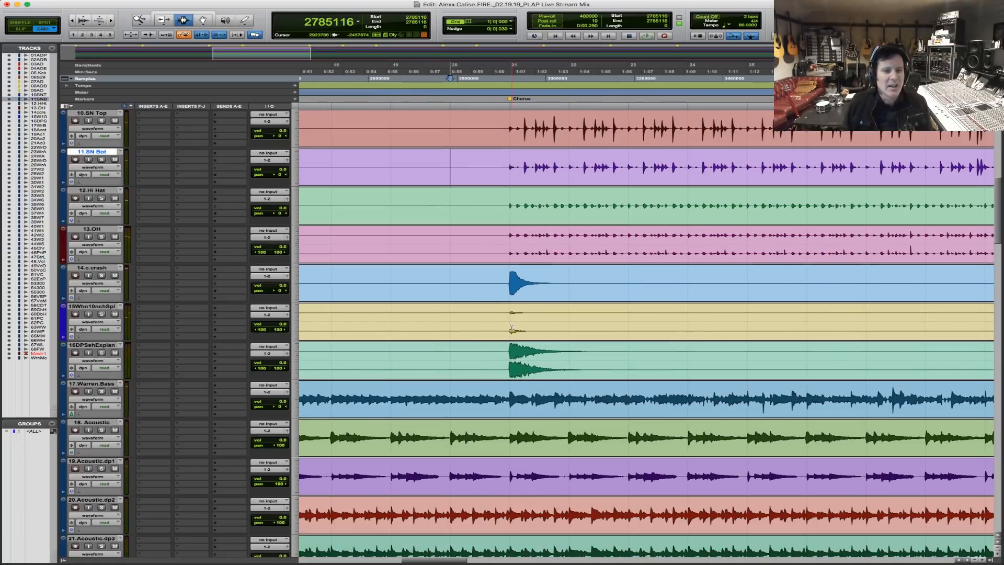
pyautogui.hotkey('alt', 'a')
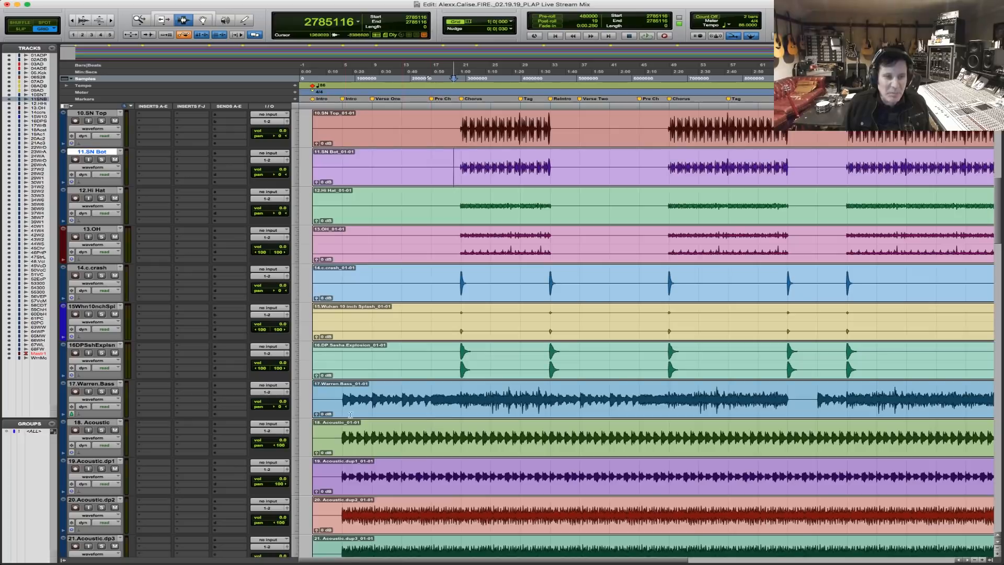
# Solo acoustic track 20 and play it from just before its first notes in the intro.
pyautogui.click(342, 411)
pyautogui.click(339, 439)
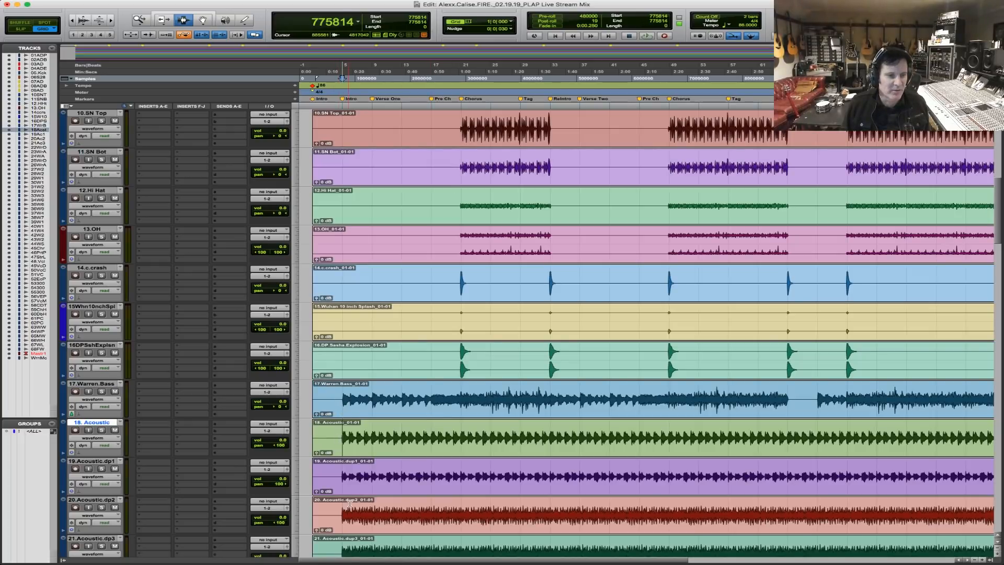
pyautogui.click(338, 513)
pyautogui.click(102, 507)
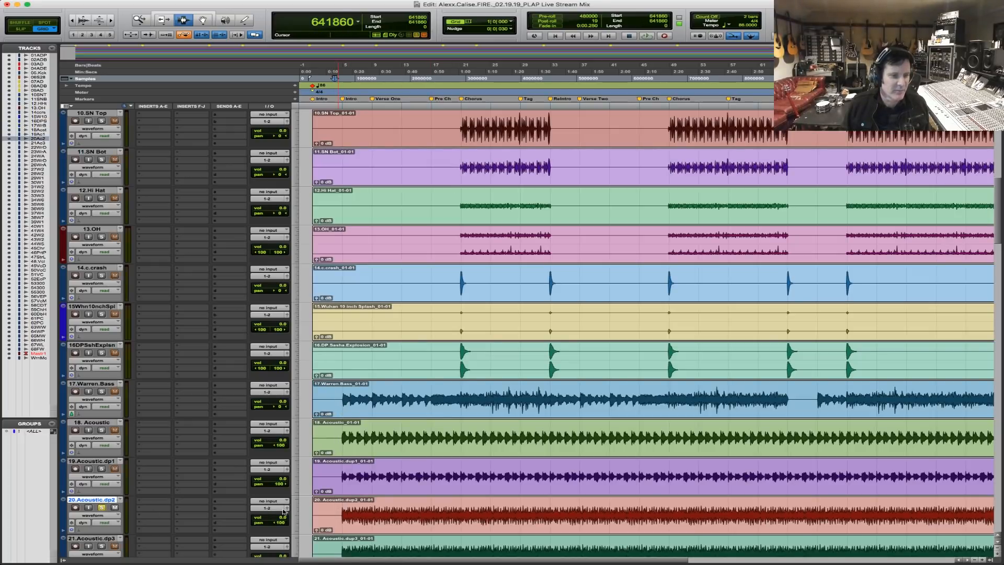
pyautogui.press('space')
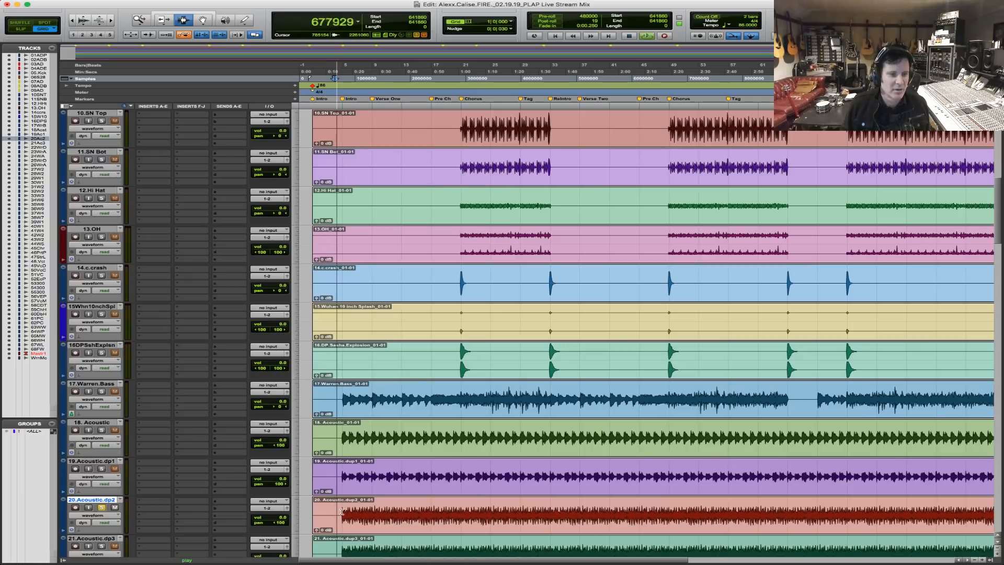
# Solo acoustic track 21 together with track 20 during playback, listen to the pair, and stop playback.
pyautogui.scroll(-3, 430, 503)
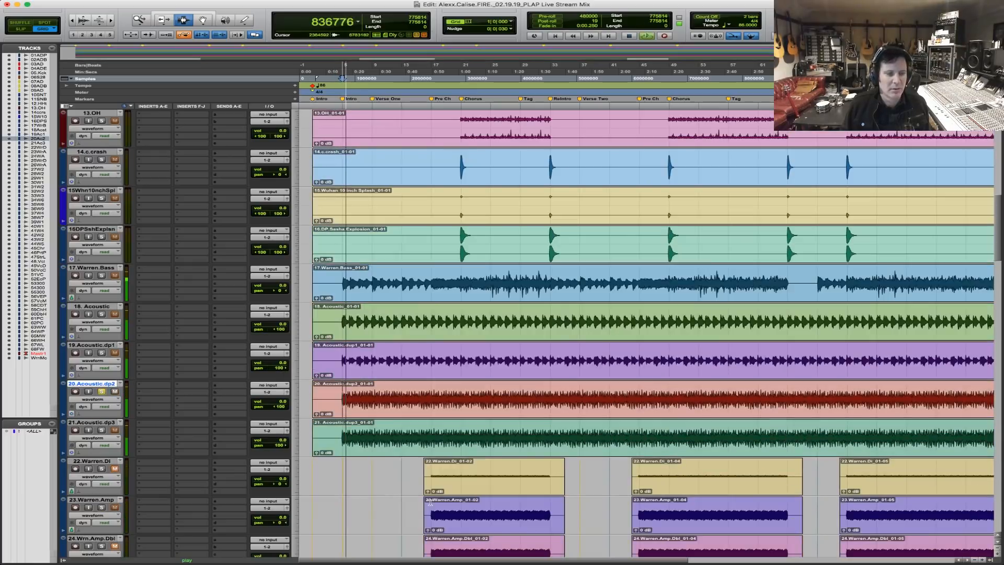
pyautogui.click(101, 430)
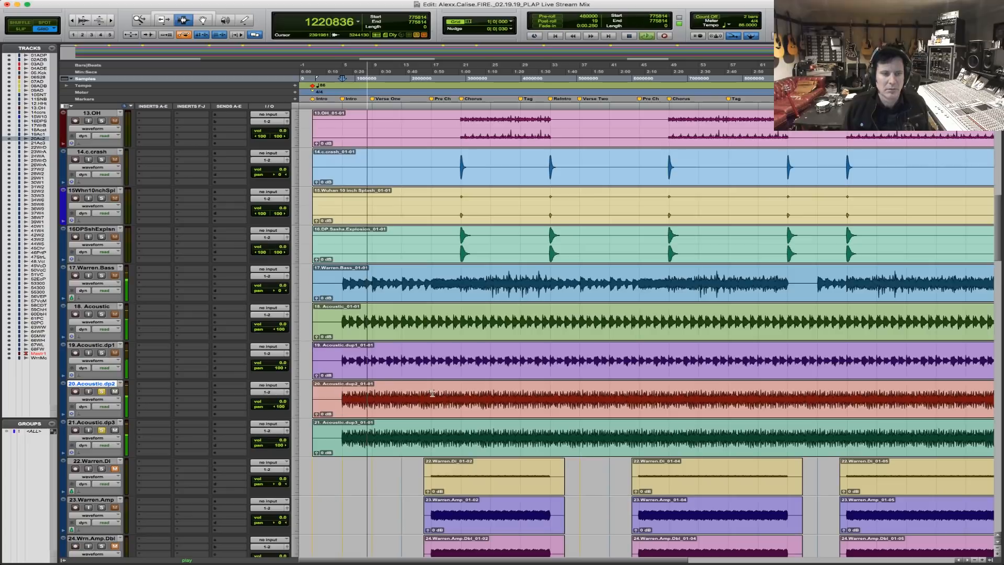
pyautogui.press('space')
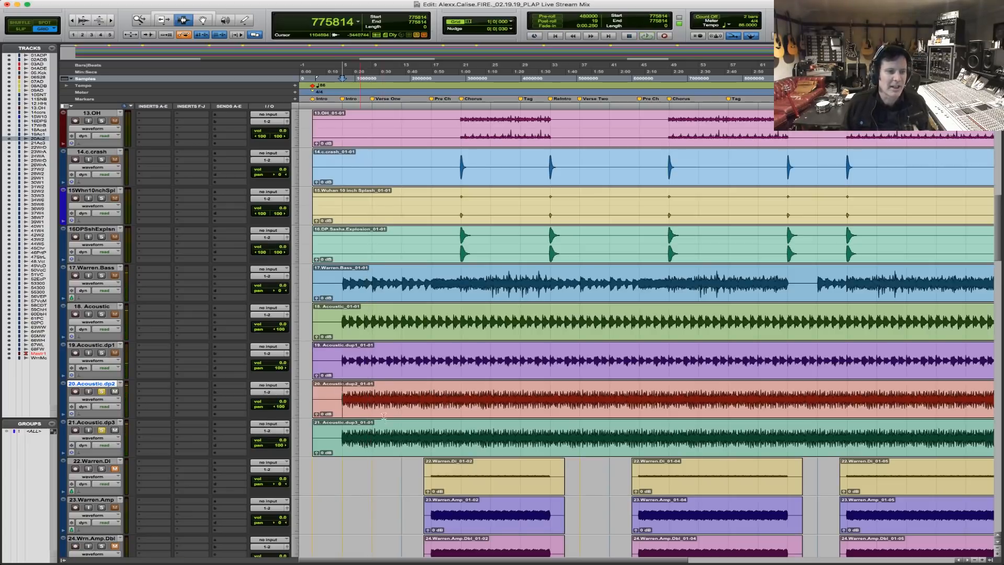
# Inspect the intro closely, mark the section on acoustic track 20 up to Verse One, and return the cursor to its start.
pyautogui.press('F5')
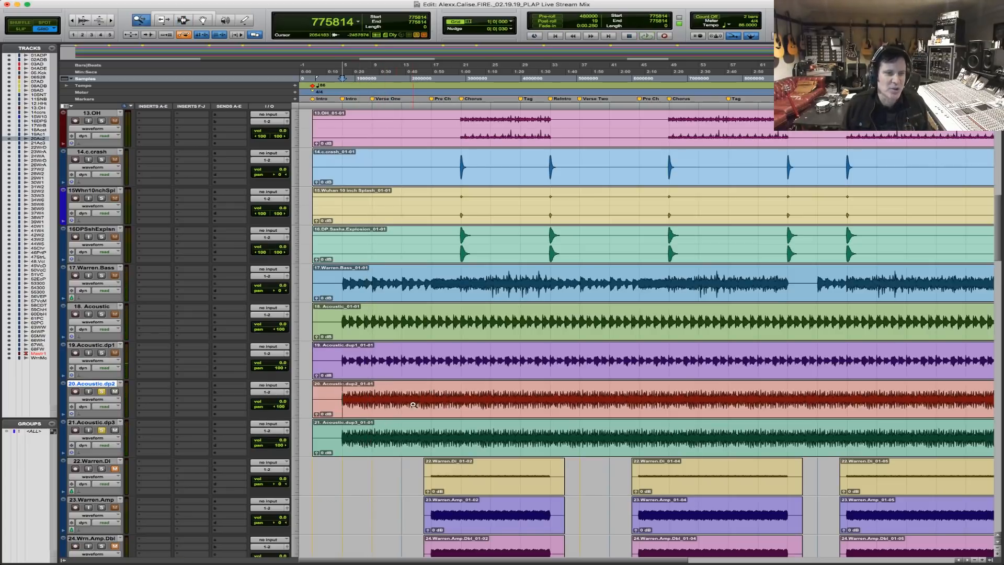
pyautogui.moveTo(407, 403); pyautogui.dragTo(225, 390)
pyautogui.moveTo(576, 400); pyautogui.dragTo(766, 400)
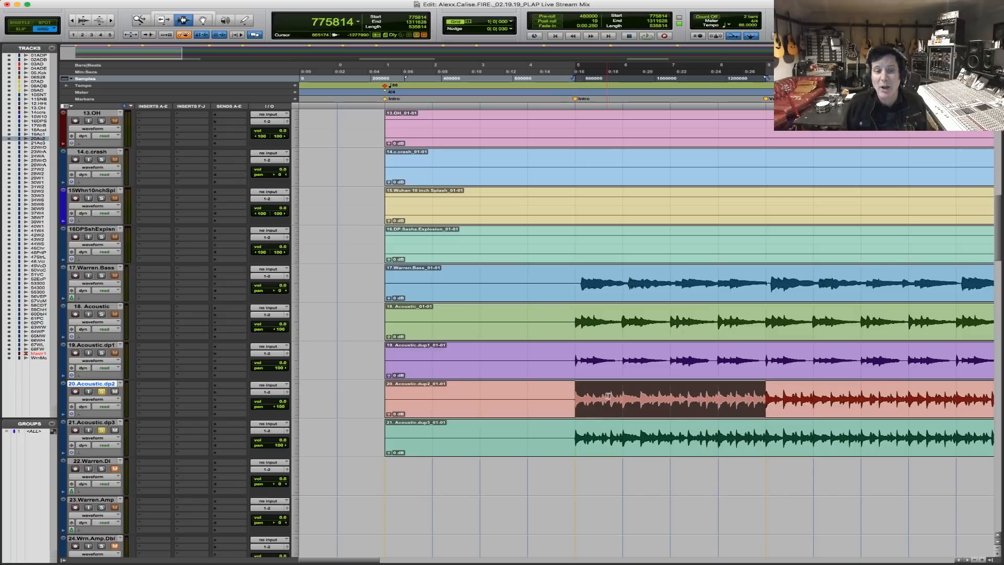
pyautogui.click(576, 397)
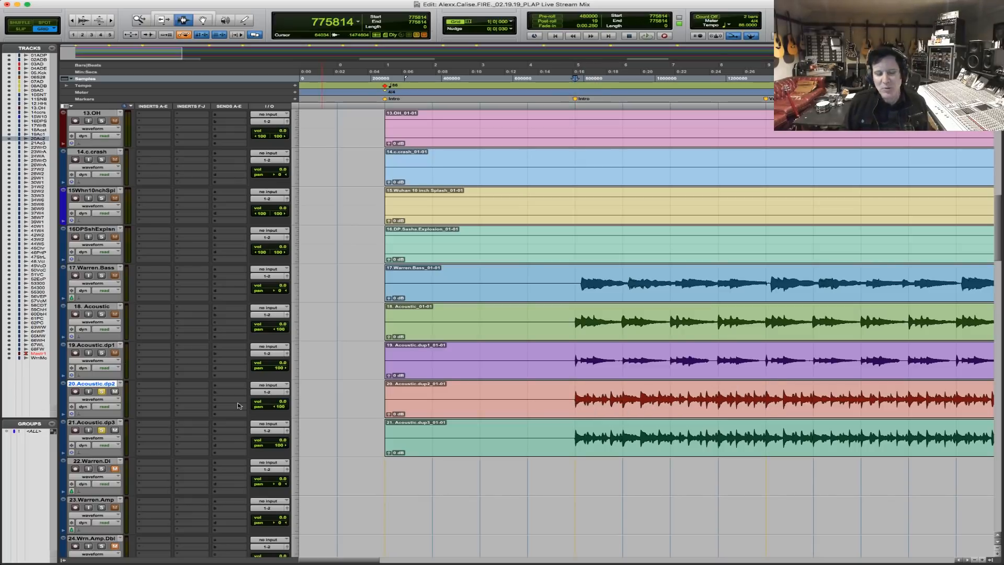
pyautogui.click(155, 427)
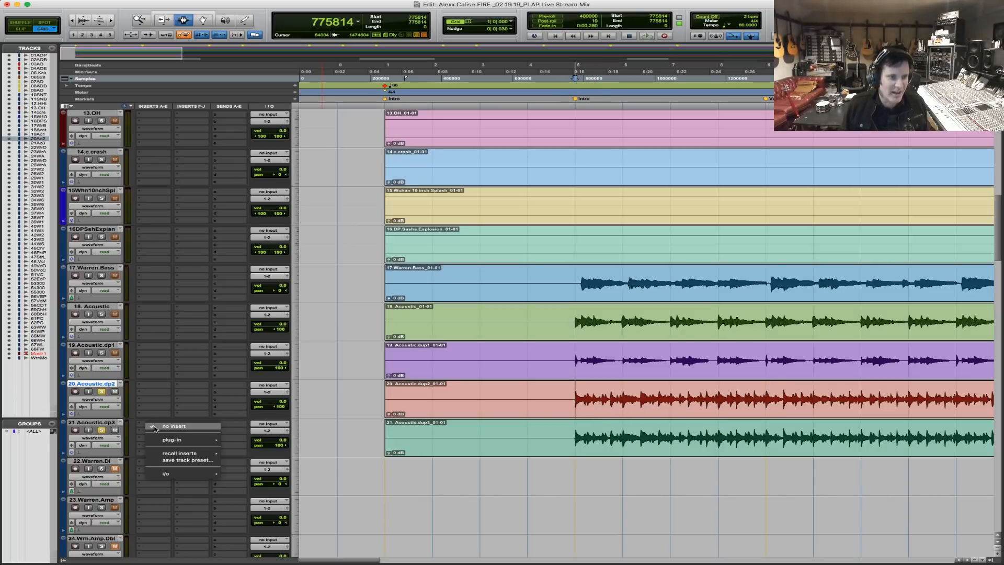
pyautogui.moveTo(180, 439)
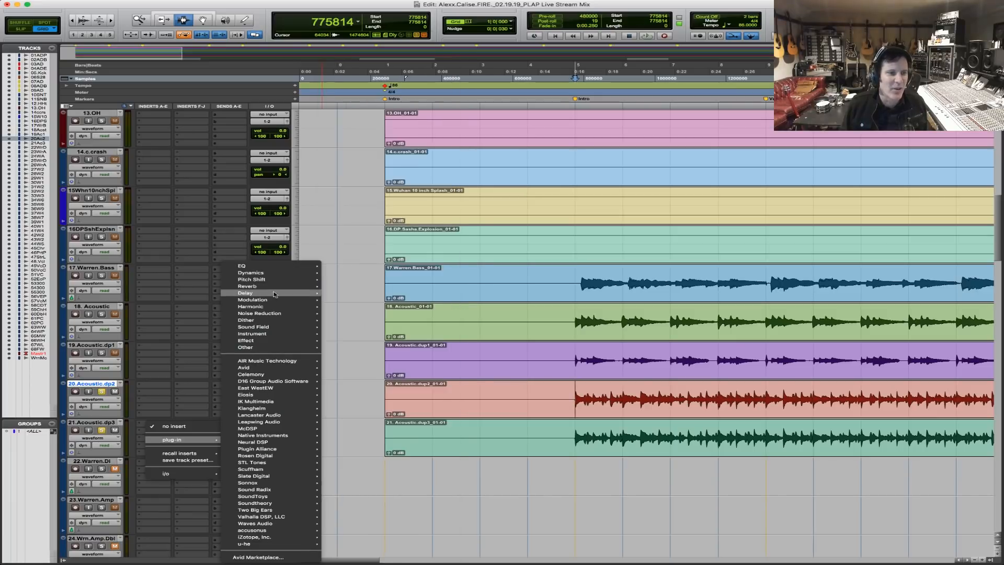
pyautogui.moveTo(274, 293)
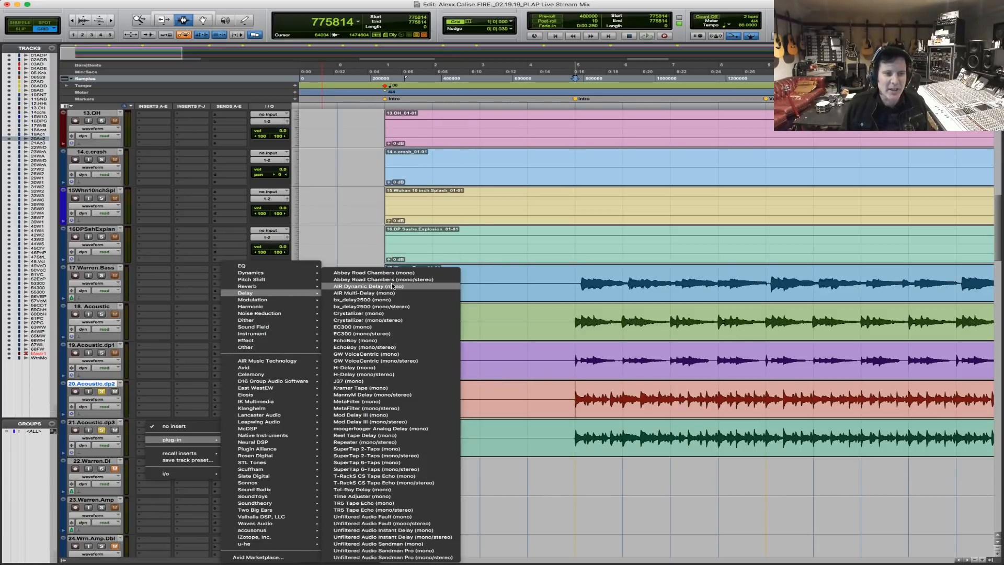
pyautogui.click(558, 307)
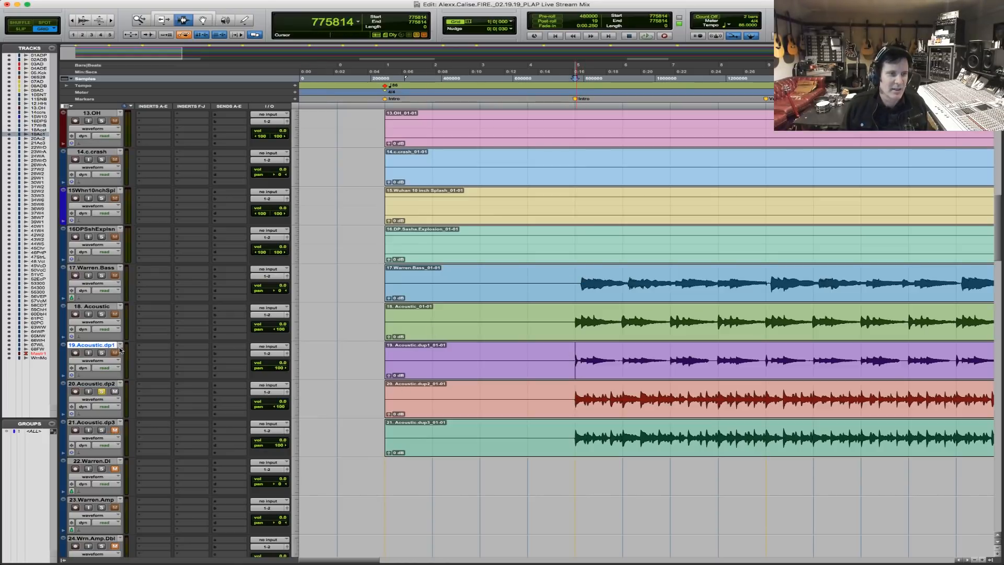
# While playing the intro, reset the pans of acoustic tracks 18 and 19 to centre, unsolo track 20, and stop playback.
pyautogui.press('space')
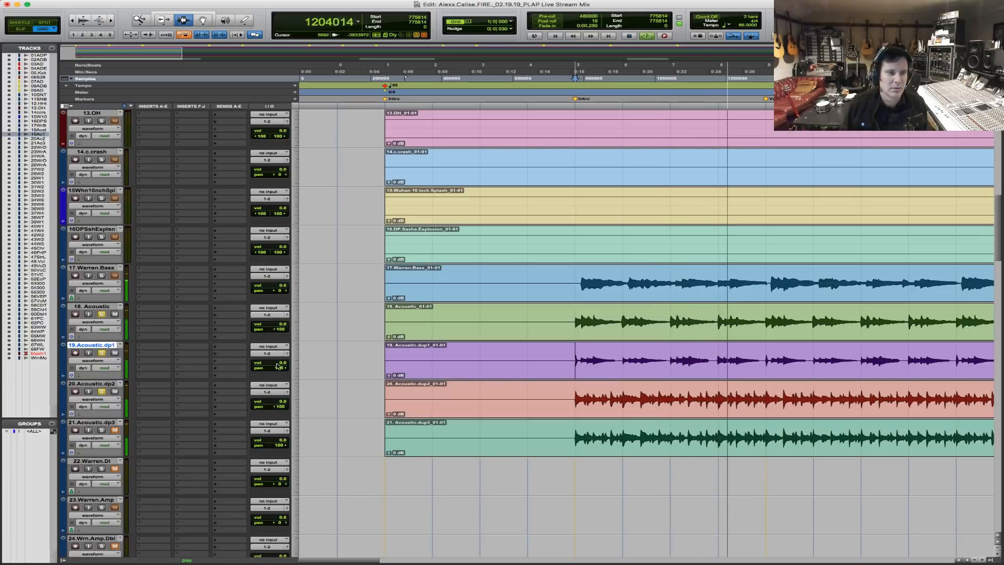
pyautogui.keyDown('alt'); pyautogui.click(273, 330); pyautogui.keyUp('alt')
pyautogui.keyDown('alt'); pyautogui.click(273, 368); pyautogui.keyUp('alt')
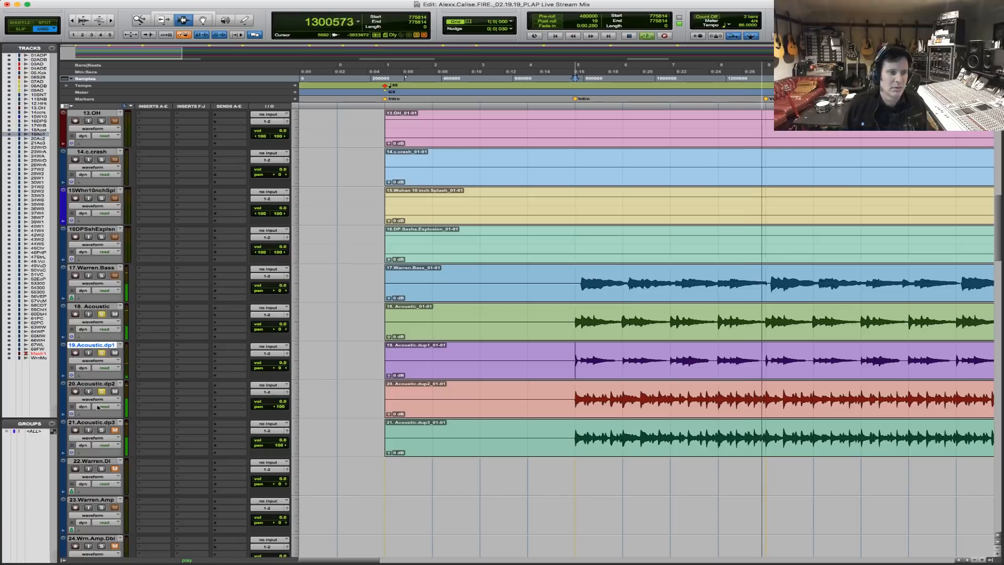
pyautogui.click(101, 392)
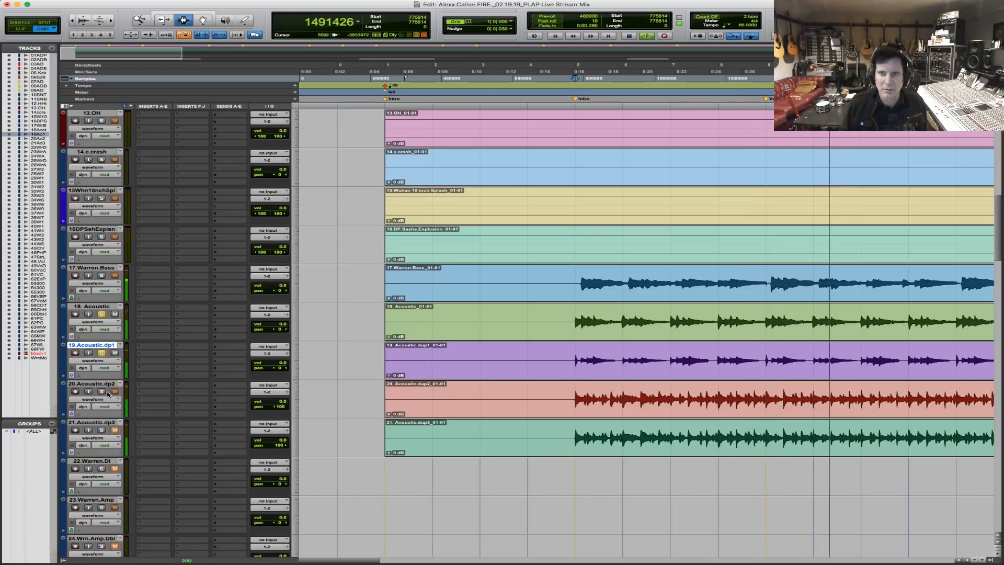
pyautogui.doubleClick(140, 20)
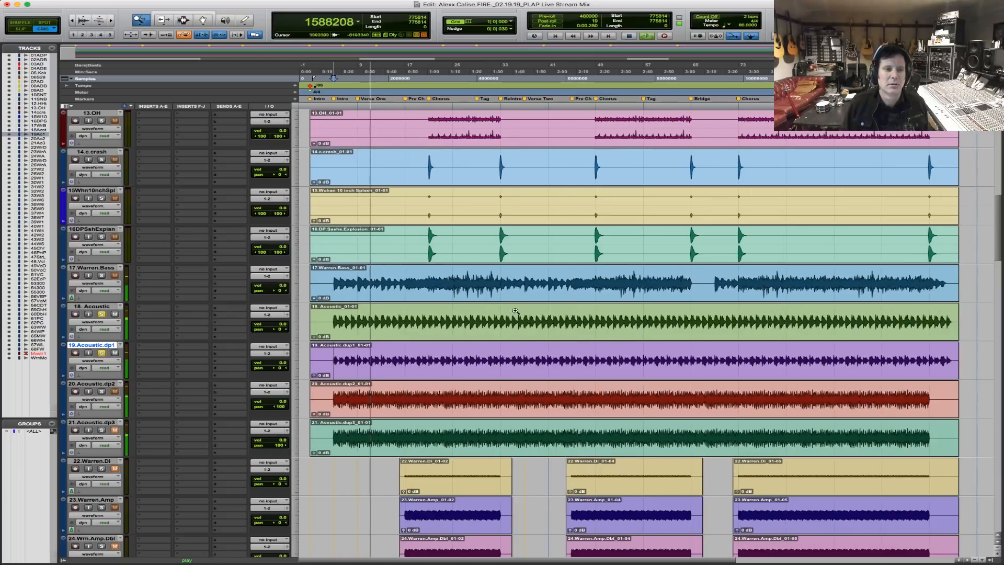
pyautogui.press('space')
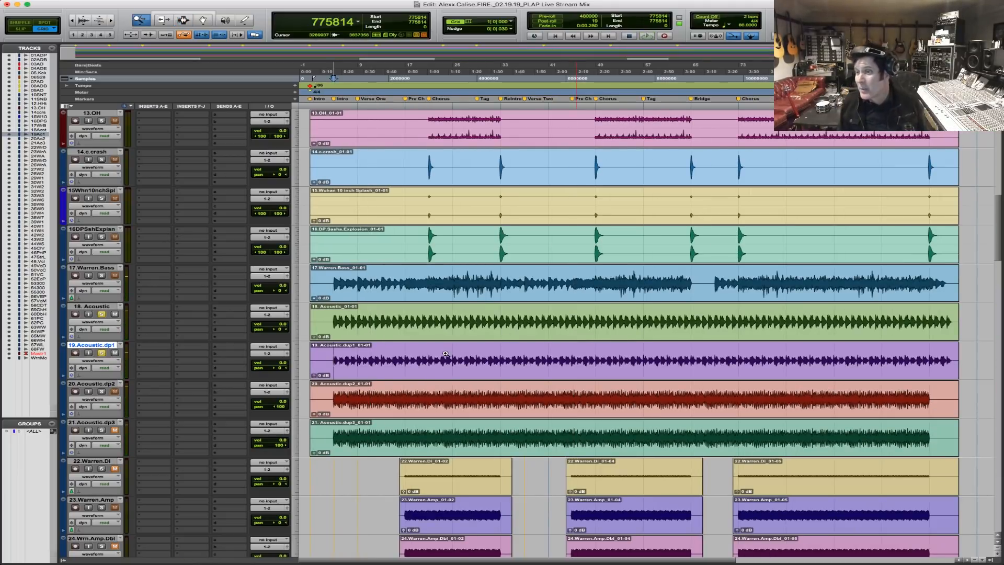
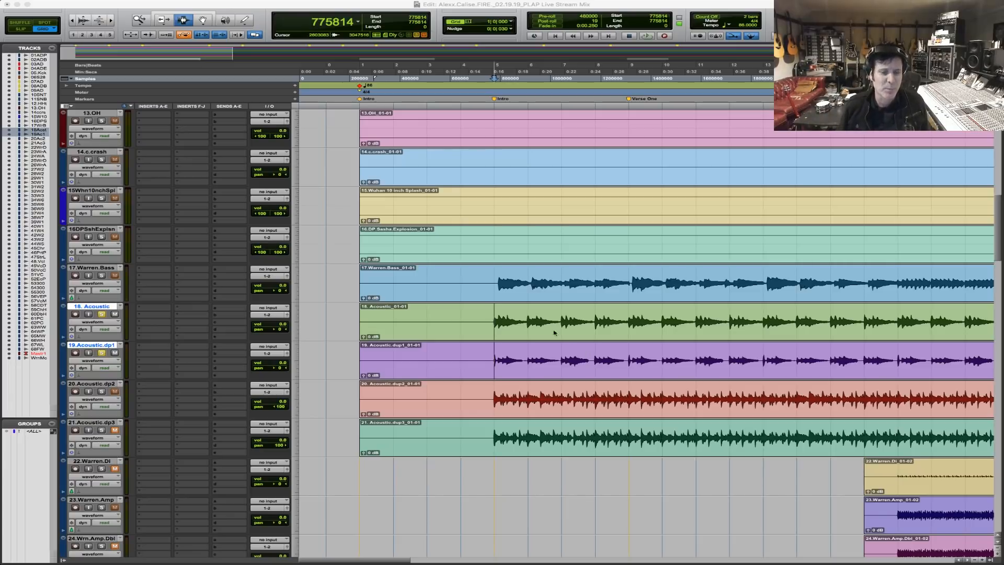
# Mark the first bar of acoustic track 18 in the intro and audition soloed tracks 18 and 19 from its start.
pyautogui.moveTo(492, 322); pyautogui.dragTo(554, 322)
pyautogui.click(488, 322)
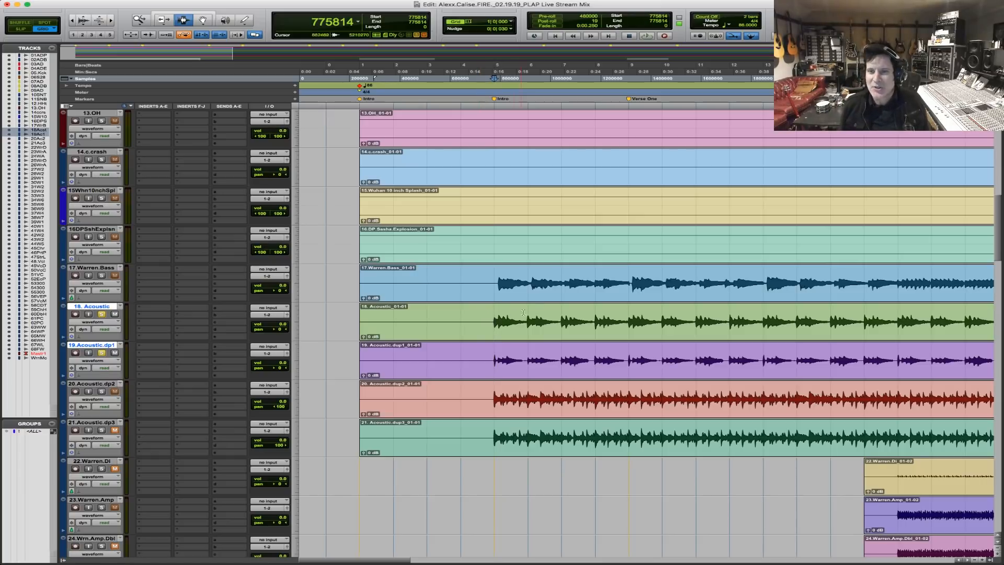
pyautogui.moveTo(493, 325); pyautogui.dragTo(535, 329)
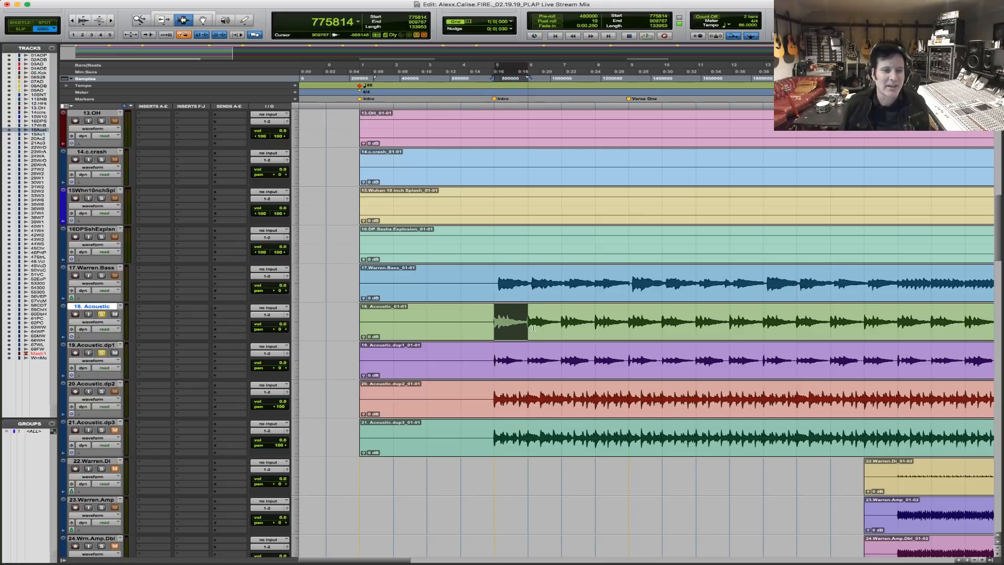
pyautogui.click(496, 323)
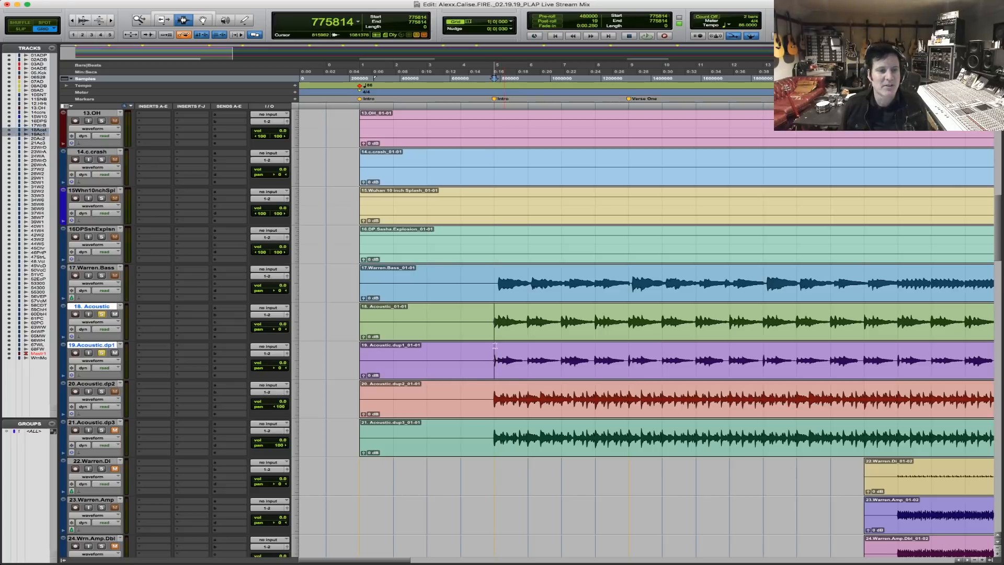
pyautogui.press('space')
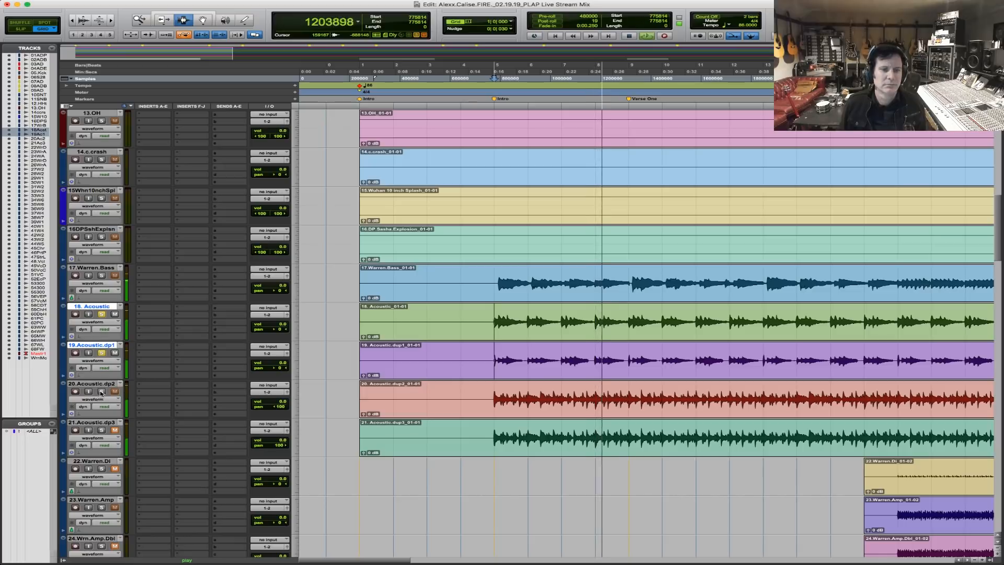
pyautogui.press('space')
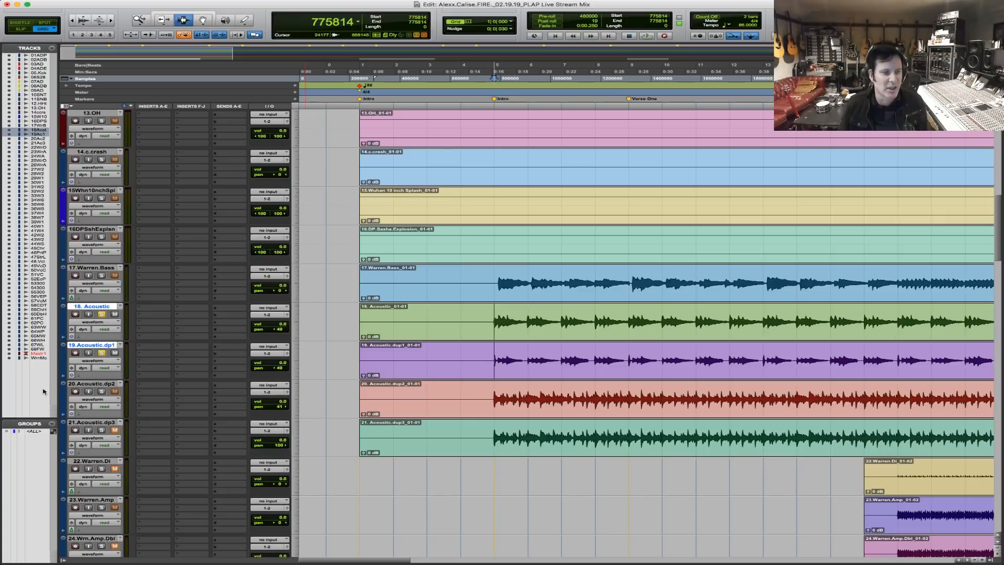
# Add acoustic track 20 and bass track 17 to the soloed acoustics while playing from the intro.
pyautogui.click(102, 391)
pyautogui.press('space')
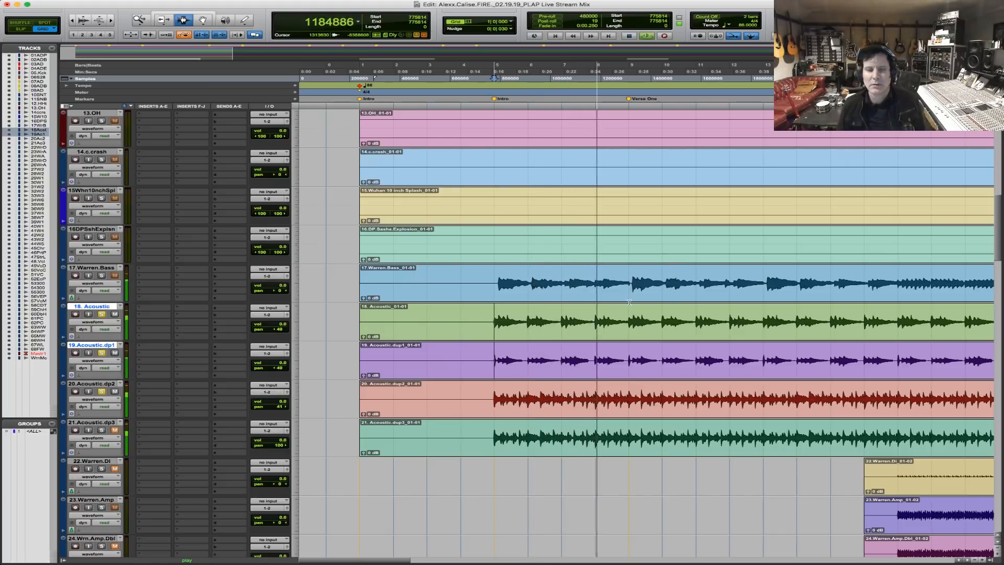
pyautogui.press('r')
pyautogui.press('r')
pyautogui.press('r')
pyautogui.press('F5')
pyautogui.moveTo(565, 361); pyautogui.dragTo(299, 360)
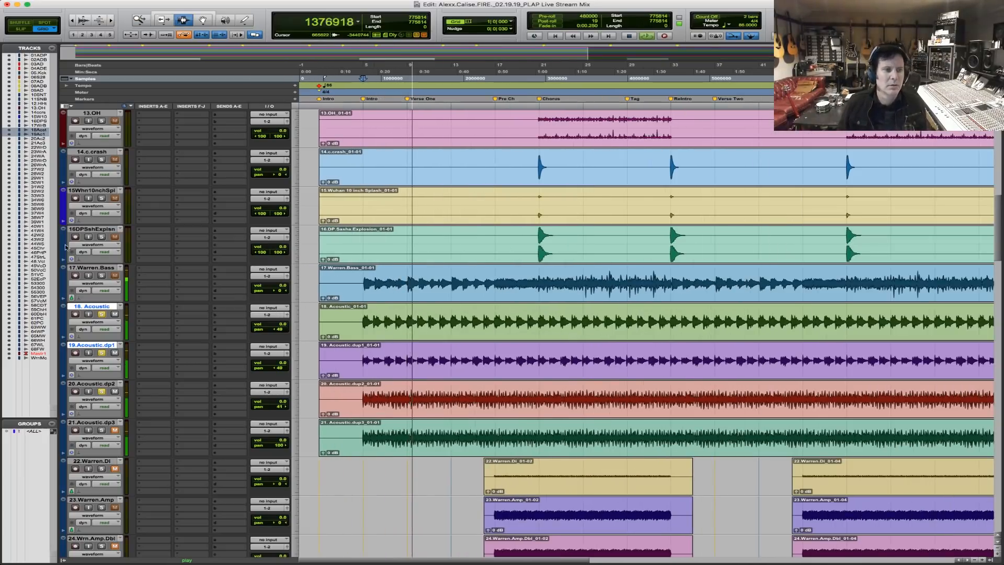
pyautogui.click(102, 276)
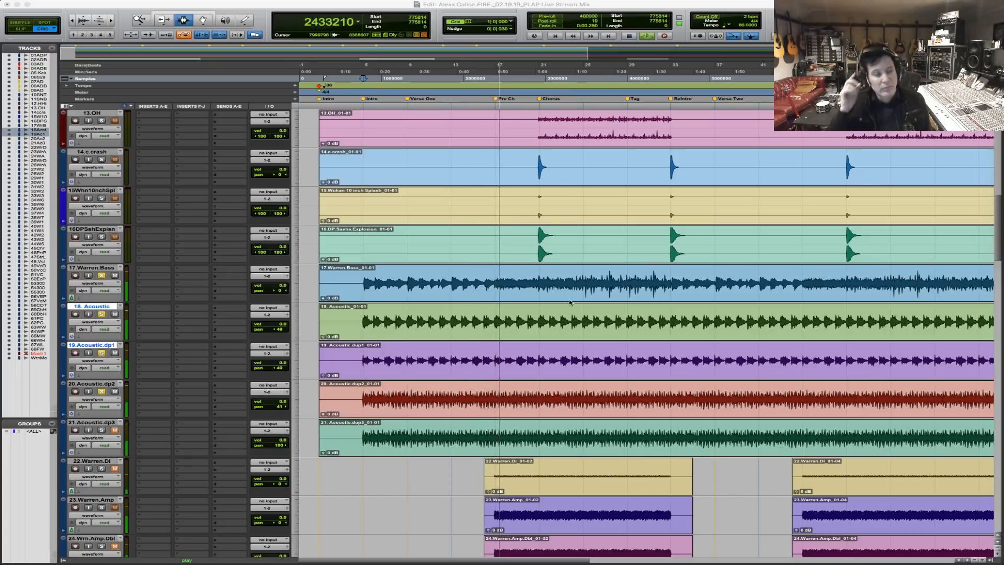
# Place the cursor at the first Pre Ch marker and mark the bass part across the first chorus.
pyautogui.click(512, 299)
pyautogui.click(505, 299)
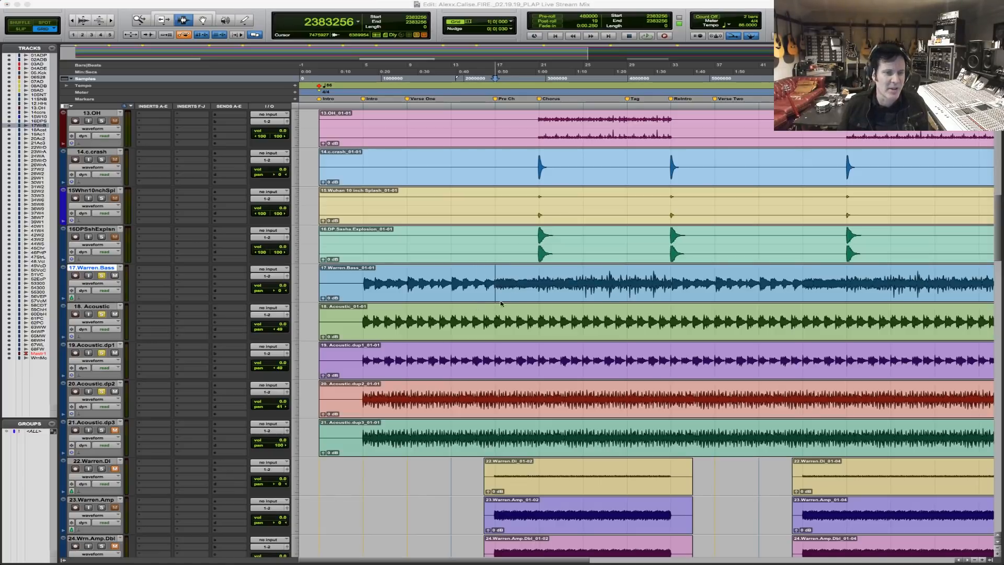
pyautogui.click(496, 323)
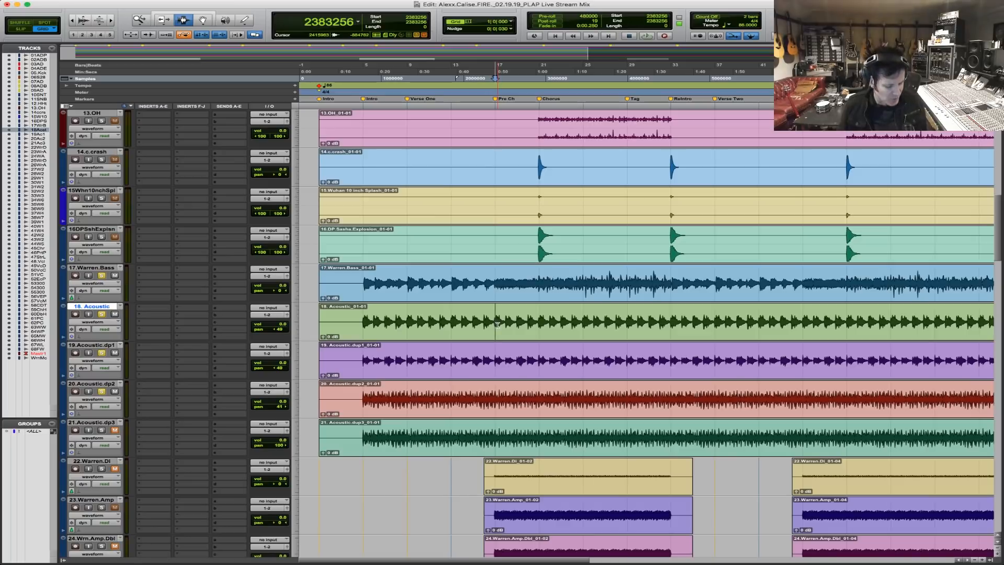
pyautogui.moveTo(468, 293); pyautogui.dragTo(845, 301)
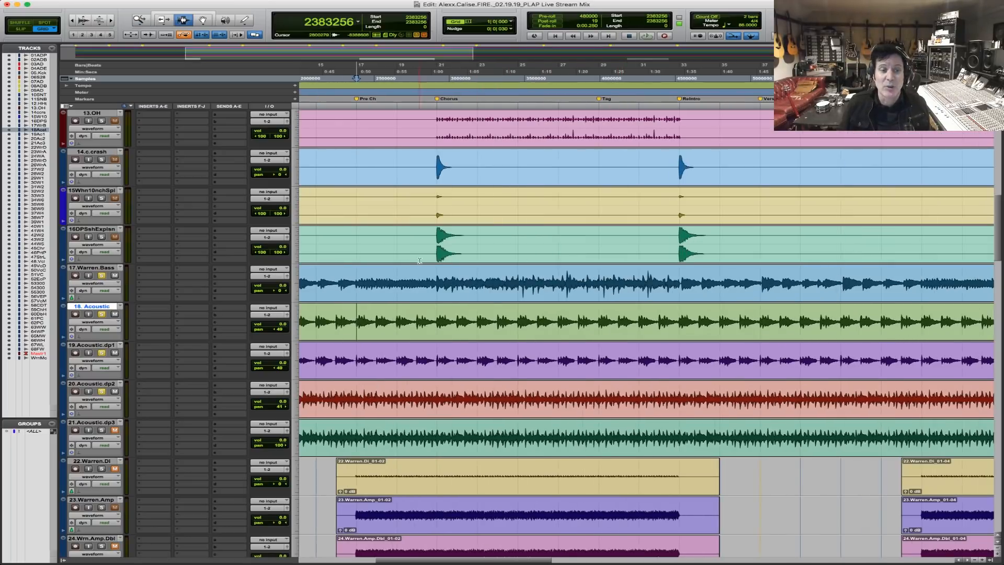
pyautogui.moveTo(352, 288); pyautogui.dragTo(681, 280)
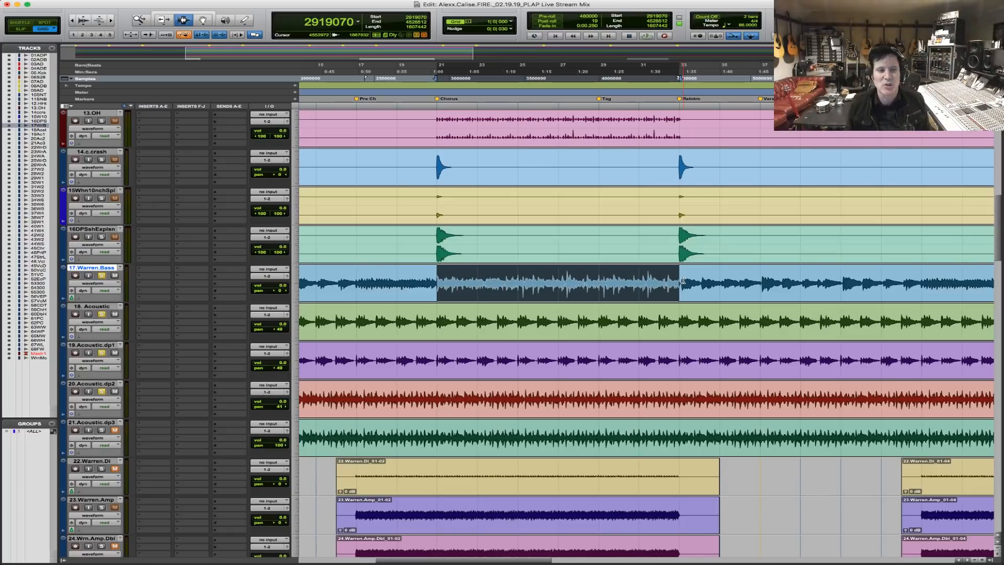
# Solo explosion track 16, set its volume to -17.1 dB, and audition it from just before the first chorus.
pyautogui.click(400, 239)
pyautogui.press('space')
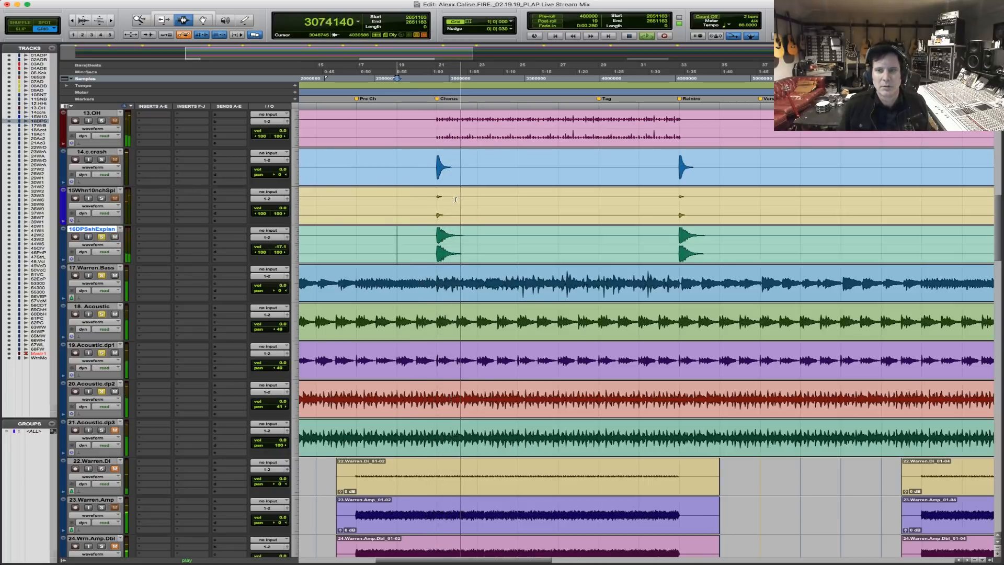
pyautogui.scroll(2, 455, 200)
pyautogui.press('space')
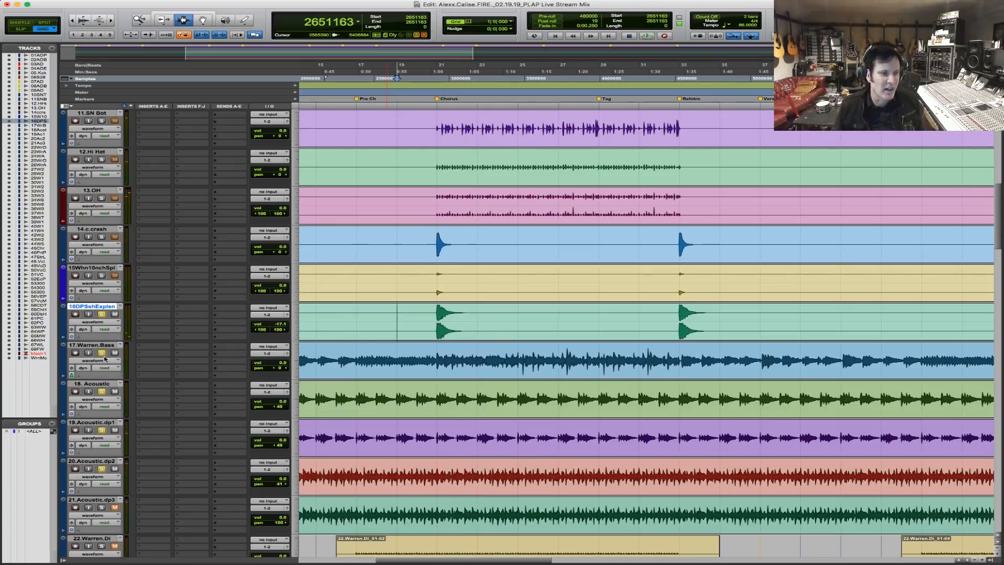
# Solo only bass track 17 and play it from the start of the first chorus.
pyautogui.click(438, 357)
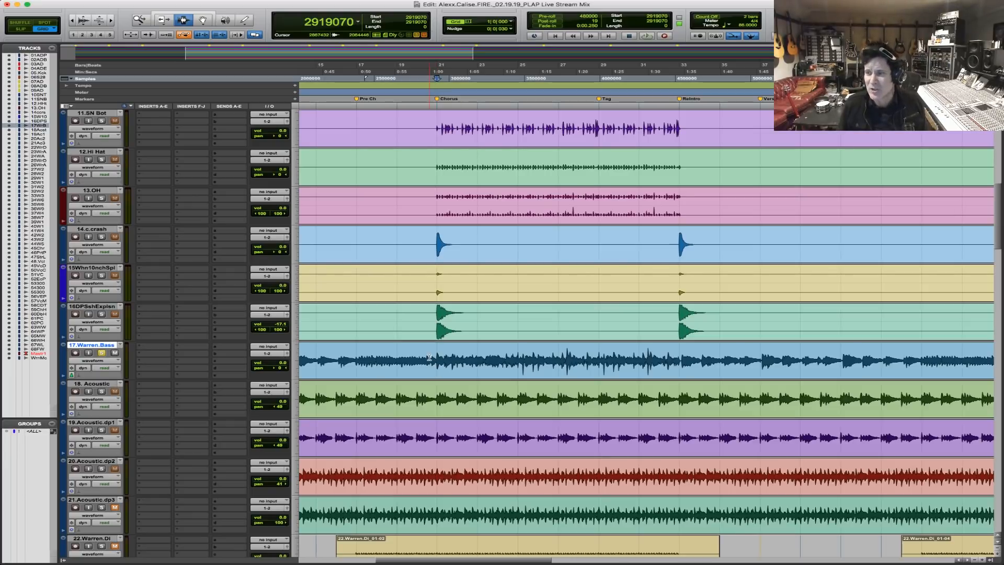
pyautogui.press('space')
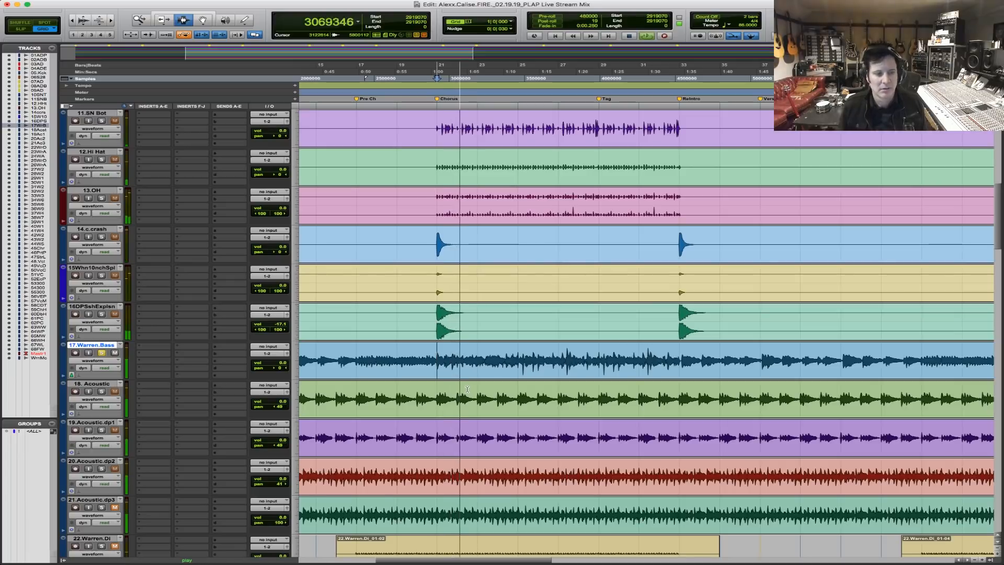
# Solo only guitar amp track 23, pan it 100 left, and play it from the start of the first chorus.
pyautogui.scroll(-2, 467, 389)
pyautogui.scroll(-5, 467, 389)
pyautogui.click(101, 314)
pyautogui.press('space')
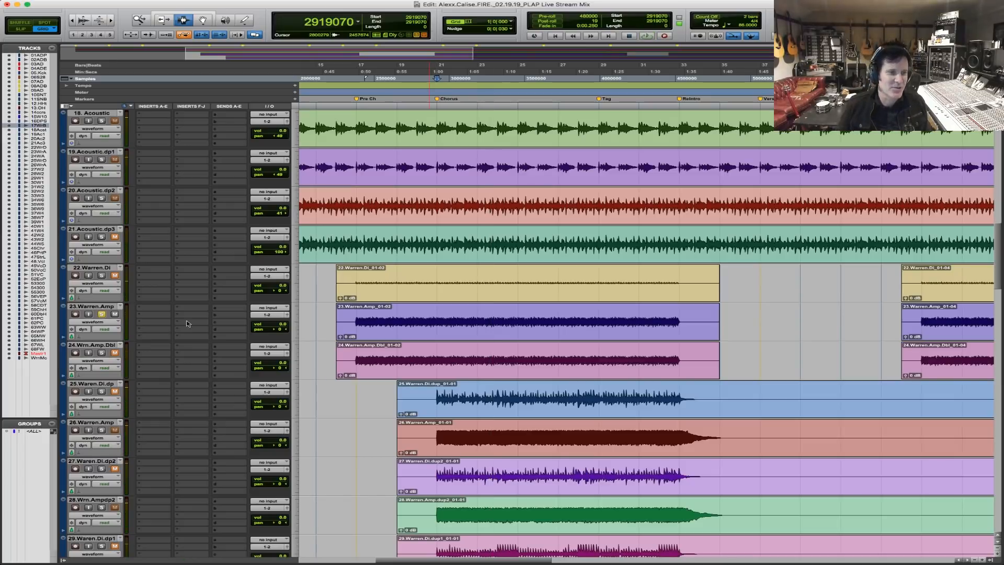
pyautogui.press('space')
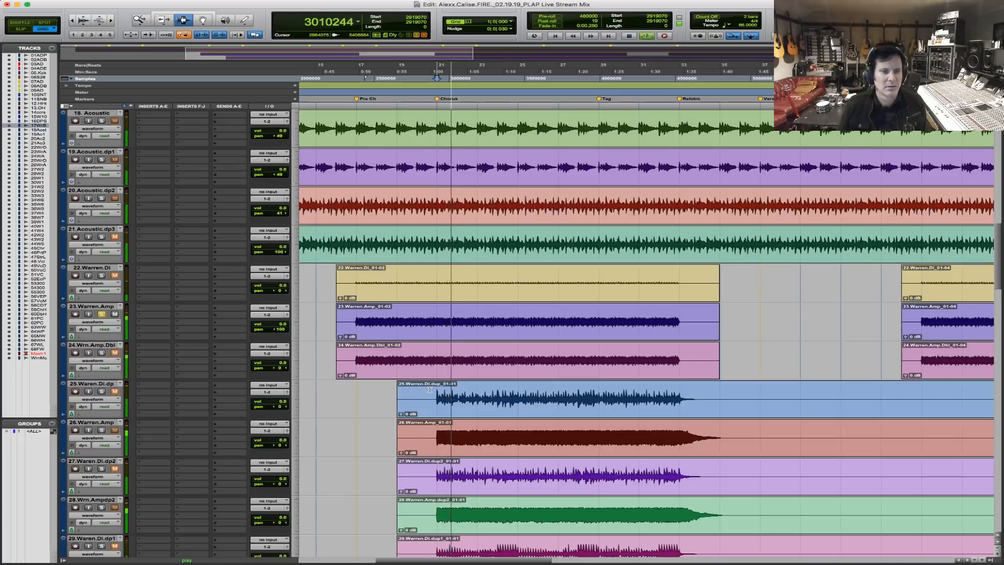
pyautogui.scroll(-2, 429, 389)
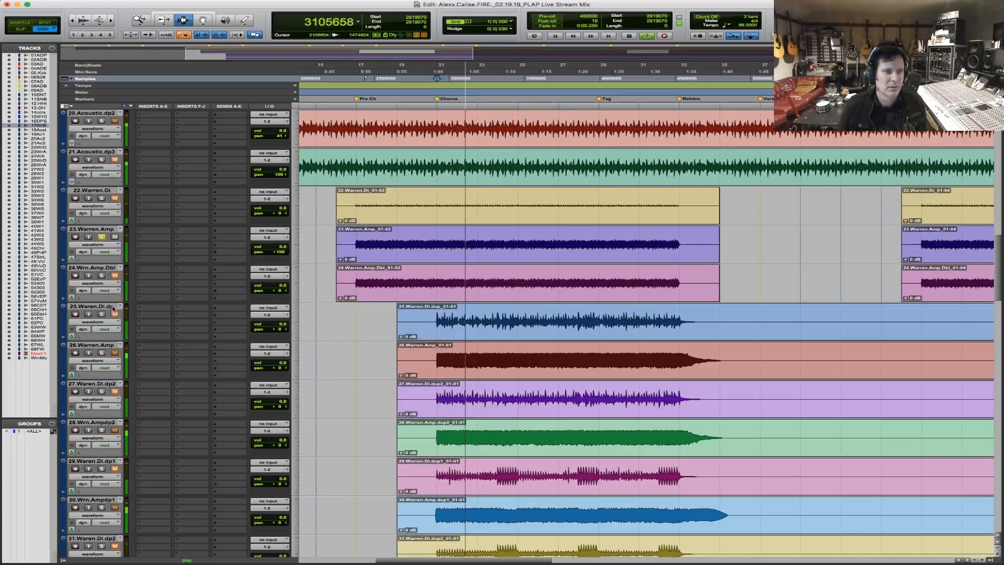
# Add guitar amp tracks 26 and 28 to the solo, pan them 100 left and 100 right, and lower them to about -3.5 and -4.0 dB.
pyautogui.click(102, 353)
pyautogui.moveTo(280, 367); pyautogui.dragTo(220, 367)
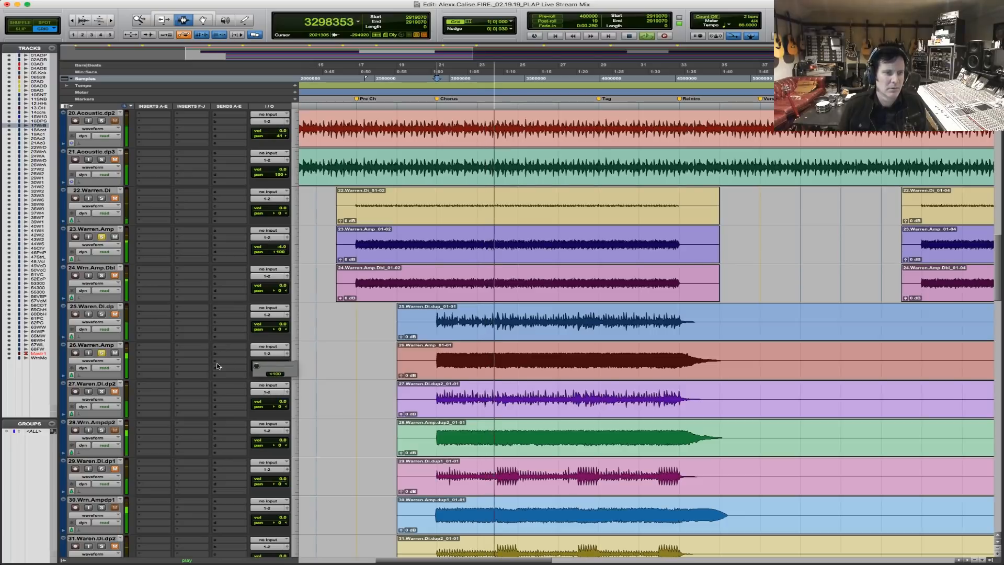
pyautogui.moveTo(283, 363); pyautogui.dragTo(284, 367)
pyautogui.click(102, 431)
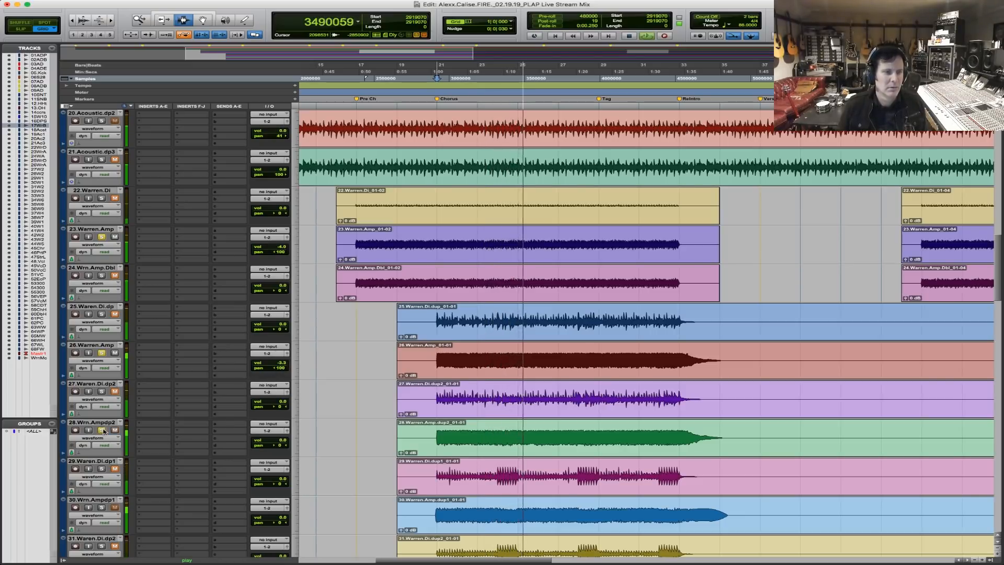
pyautogui.moveTo(280, 440); pyautogui.dragTo(282, 443)
# Add guitar amp tracks 30 and 32 to the solo, pan them 100 left and 100 right, and lower them to about -5.9 and -4.6 dB.
pyautogui.scroll(-5, 521, 474)
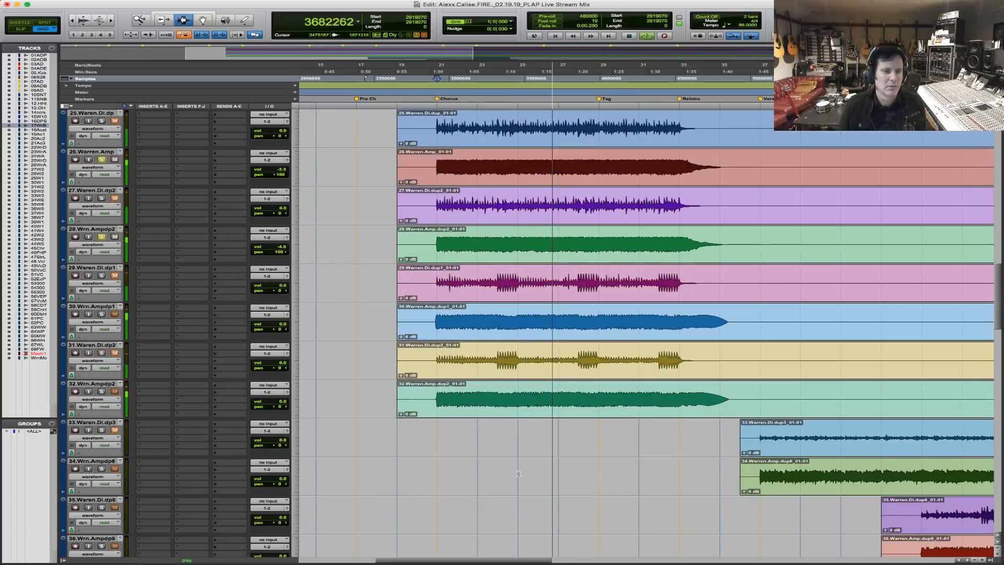
pyautogui.click(101, 314)
pyautogui.moveTo(277, 328); pyautogui.dragTo(251, 329)
pyautogui.click(102, 391)
pyautogui.press('space')
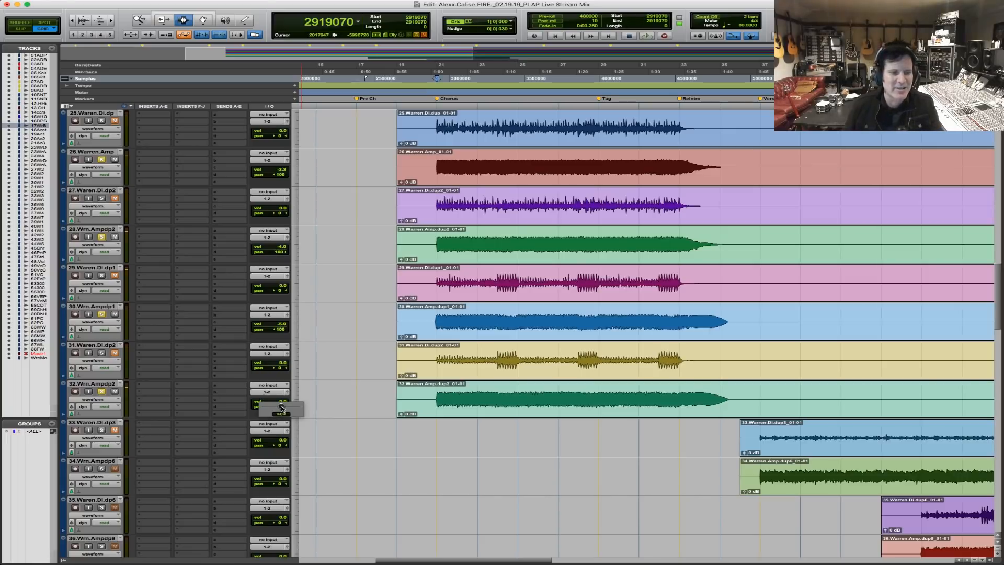
pyautogui.moveTo(282, 404); pyautogui.dragTo(282, 405)
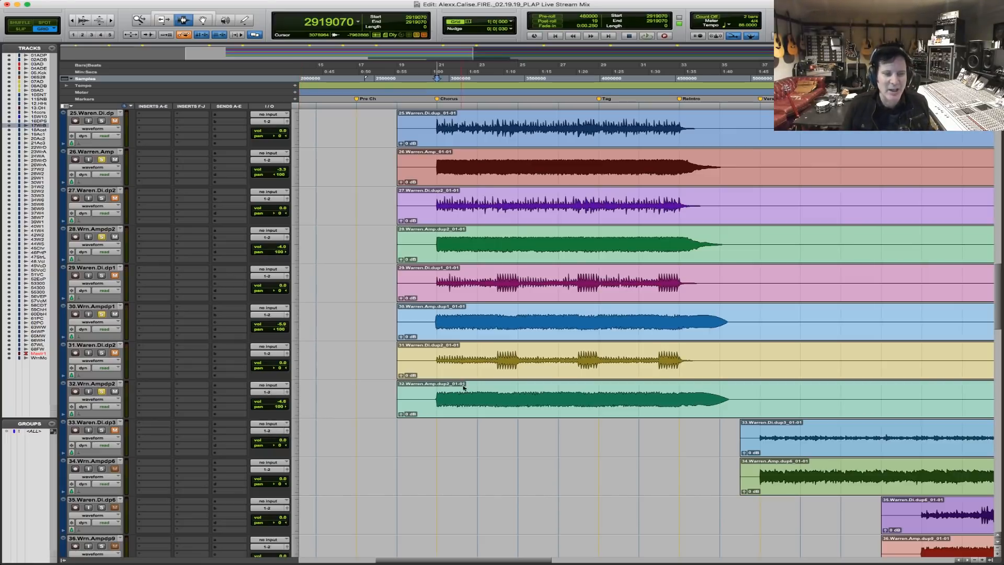
# During chorus playback, lower amp tracks 32 and 30 to about -9.2 dB, 28 to about -5.4 dB and 26 to about -5.3 dB.
pyautogui.press('space')
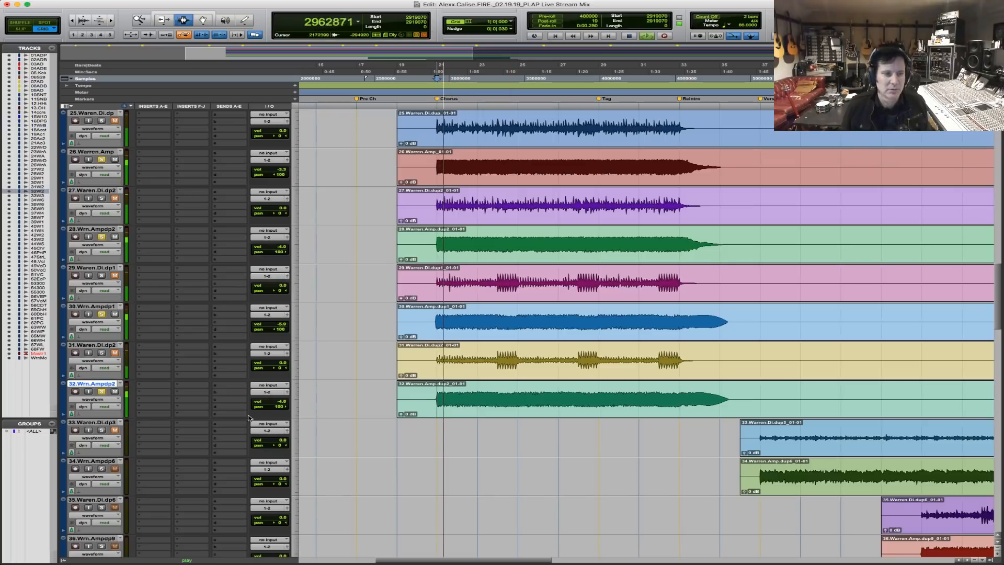
pyautogui.moveTo(282, 401); pyautogui.dragTo(282, 406)
pyautogui.moveTo(276, 324); pyautogui.dragTo(276, 327)
pyautogui.moveTo(283, 246); pyautogui.dragTo(283, 251)
pyautogui.moveTo(277, 169); pyautogui.dragTo(279, 174)
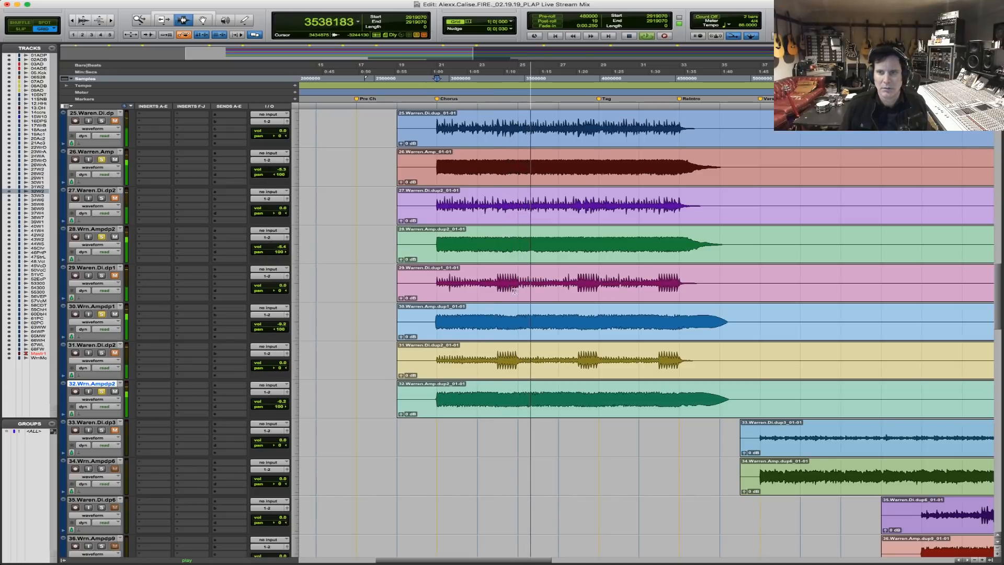
pyautogui.scroll(1, 535, 303)
pyautogui.scroll(7, 535, 304)
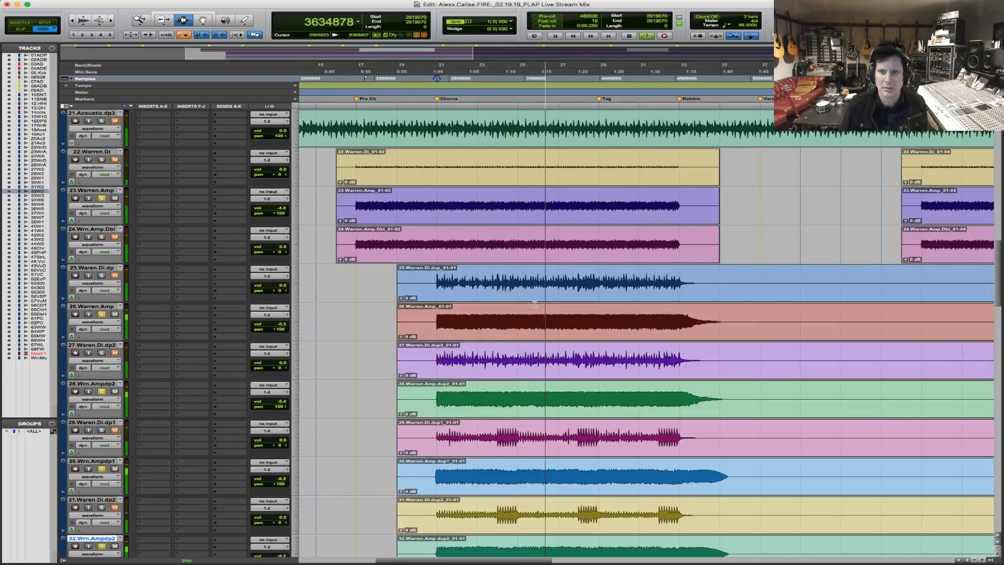
pyautogui.press('space')
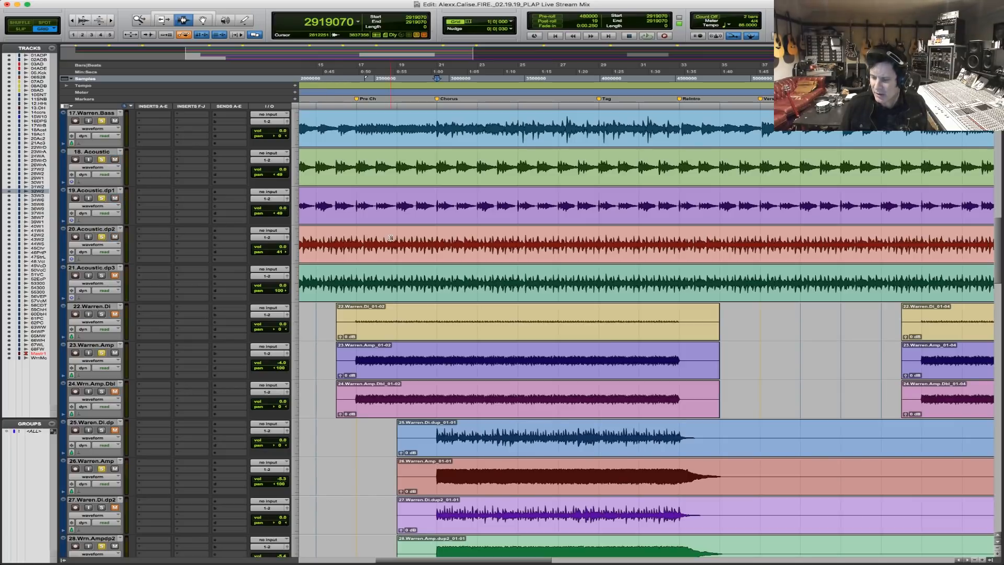
# Mark the first chorus on track 2 and solo kick tracks 2 to 5 while it plays.
pyautogui.scroll(10, 390, 238)
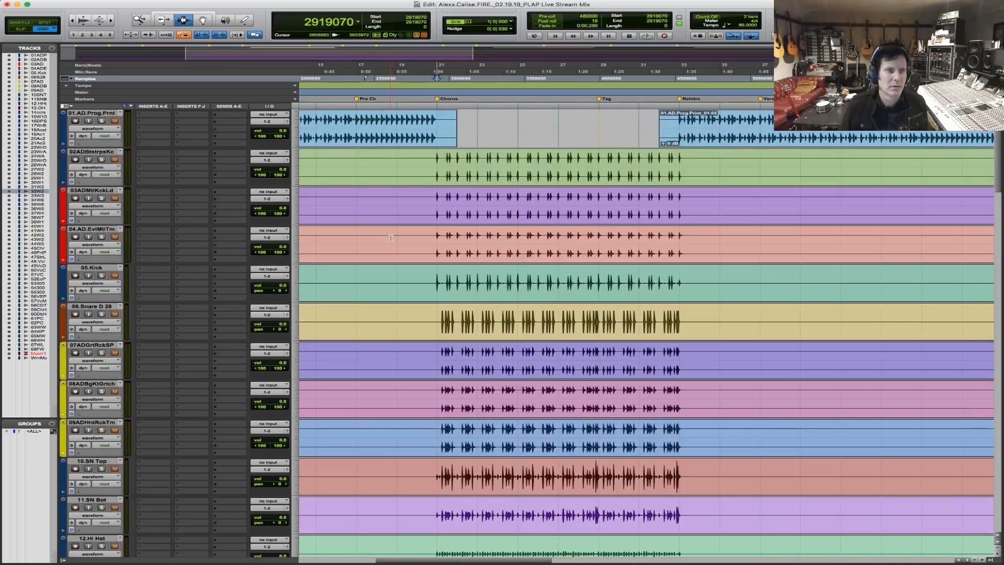
pyautogui.moveTo(425, 169); pyautogui.dragTo(665, 166)
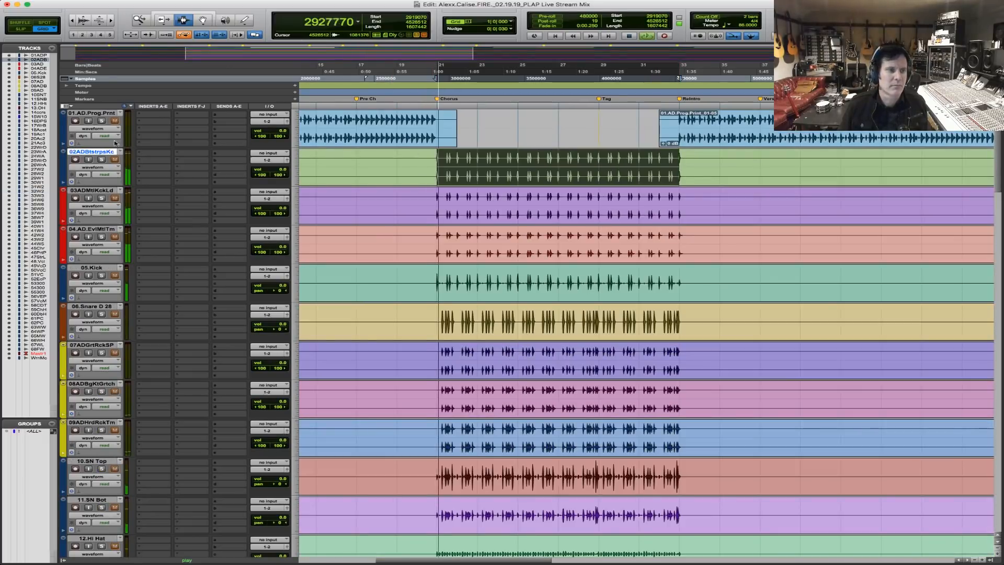
pyautogui.moveTo(102, 160); pyautogui.dragTo(102, 237)
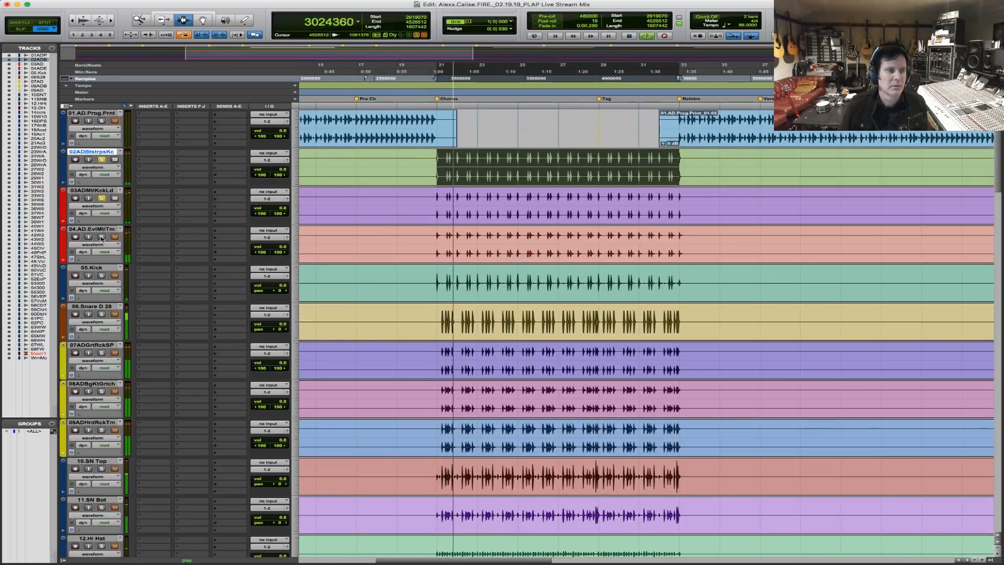
pyautogui.click(101, 275)
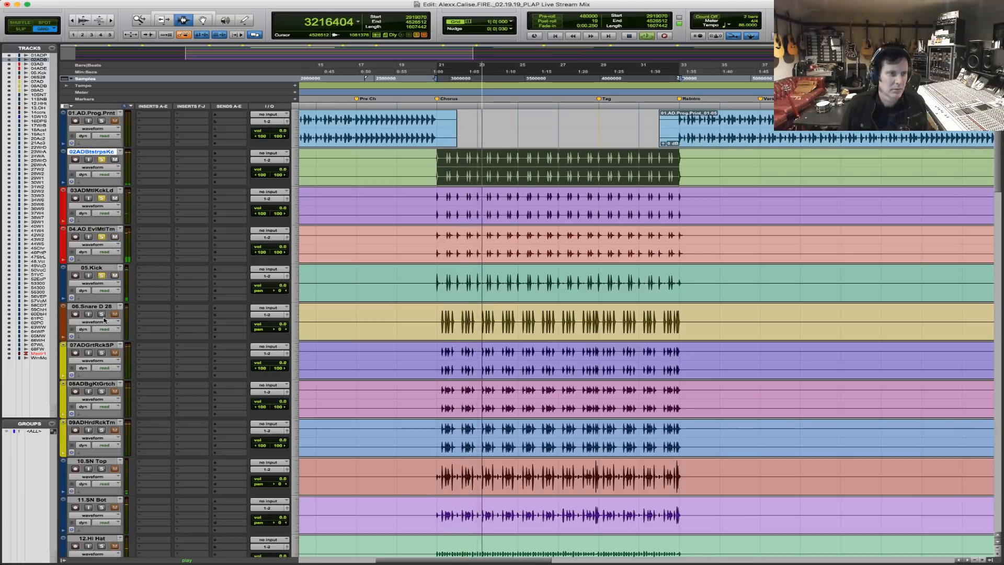
# Add the snare top, snare bottom, hi-hat and overhead tracks to the soloed kicks, listen, and stop playback.
pyautogui.scroll(-3, 103, 335)
pyautogui.click(102, 353)
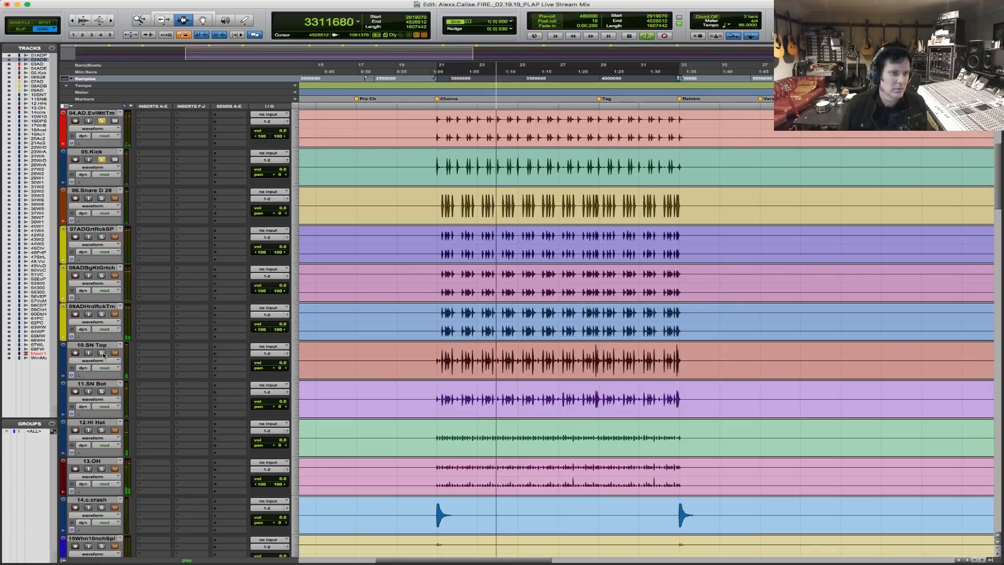
pyautogui.click(102, 391)
pyautogui.click(101, 430)
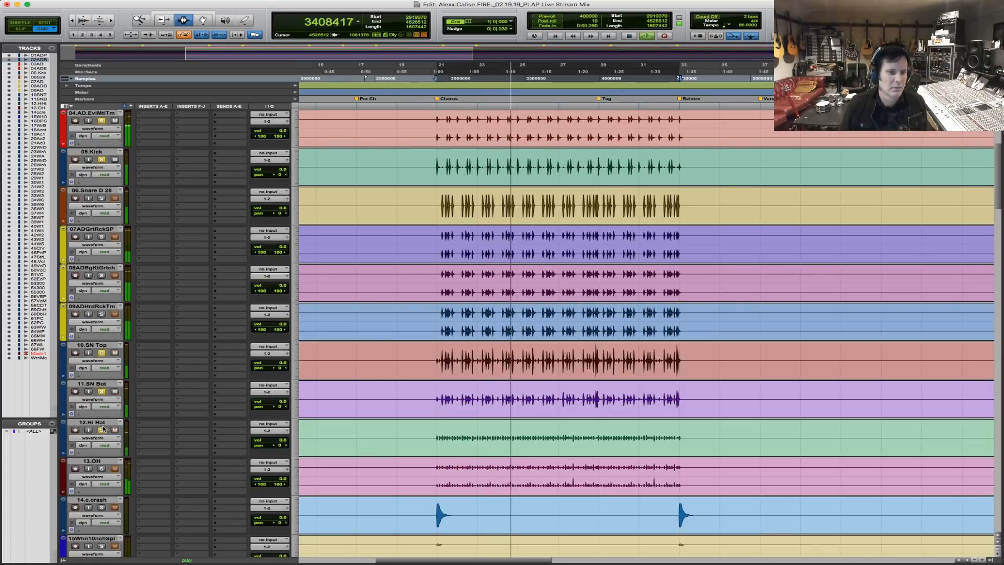
pyautogui.click(101, 469)
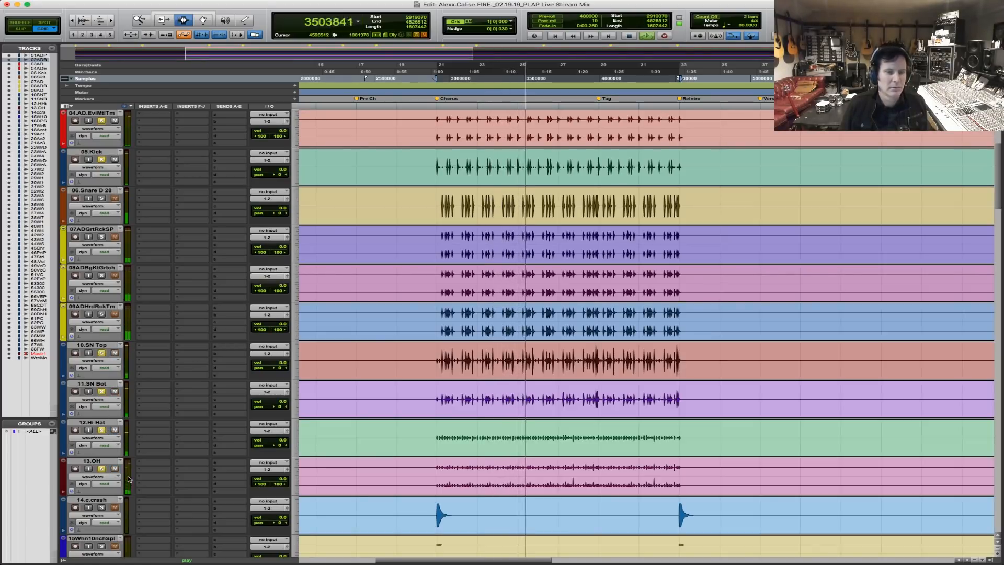
pyautogui.press('space')
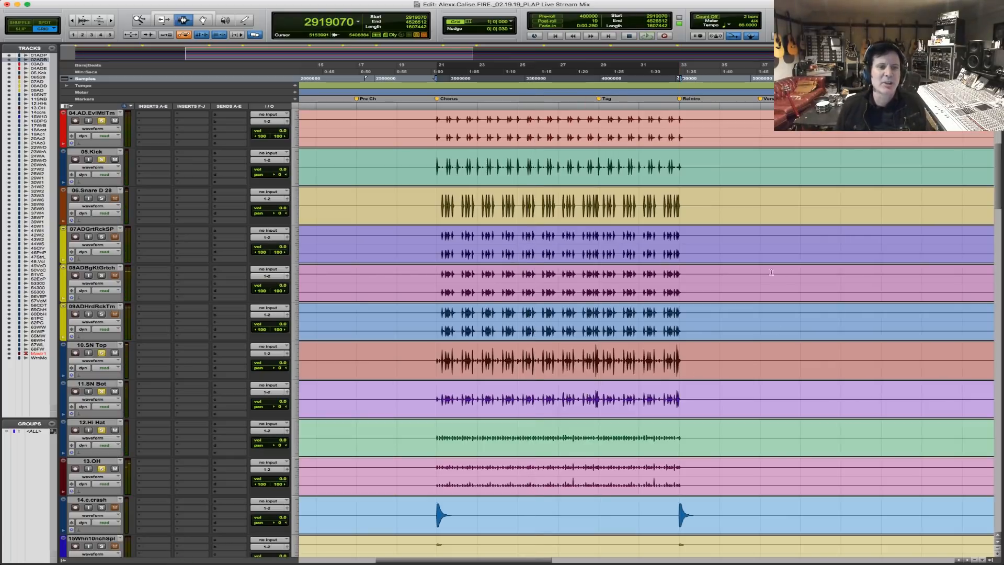
# Solo only tracks 5 and 10 to 13, mark the first chorus on the kick track, and play it.
pyautogui.scroll(5, 425, 309)
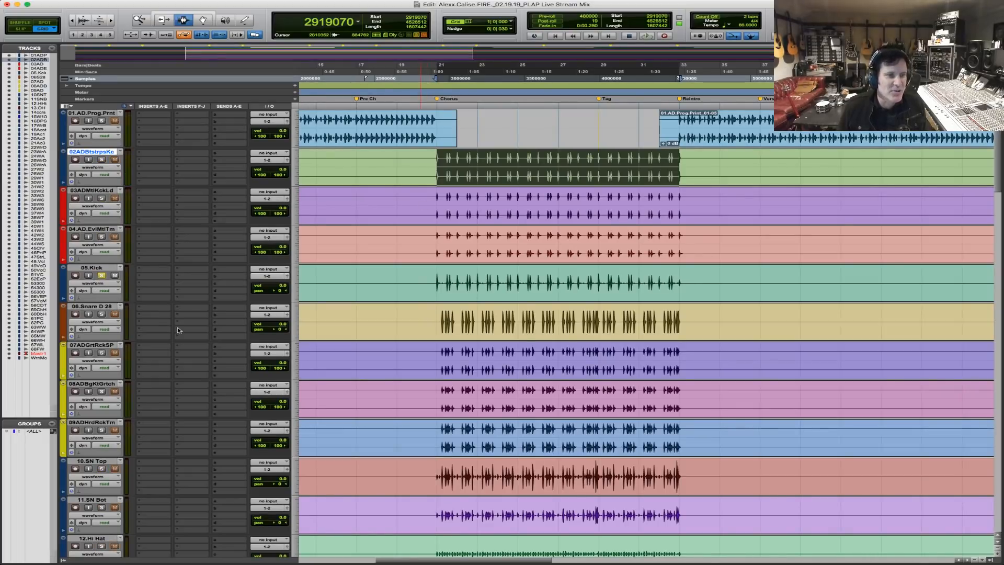
pyautogui.scroll(-3, 179, 332)
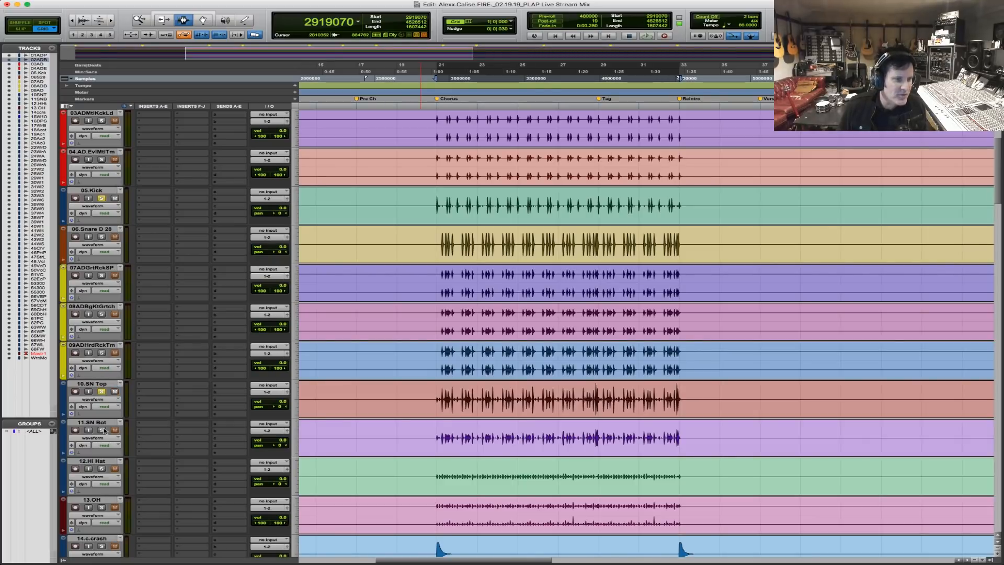
pyautogui.scroll(-2, 125, 494)
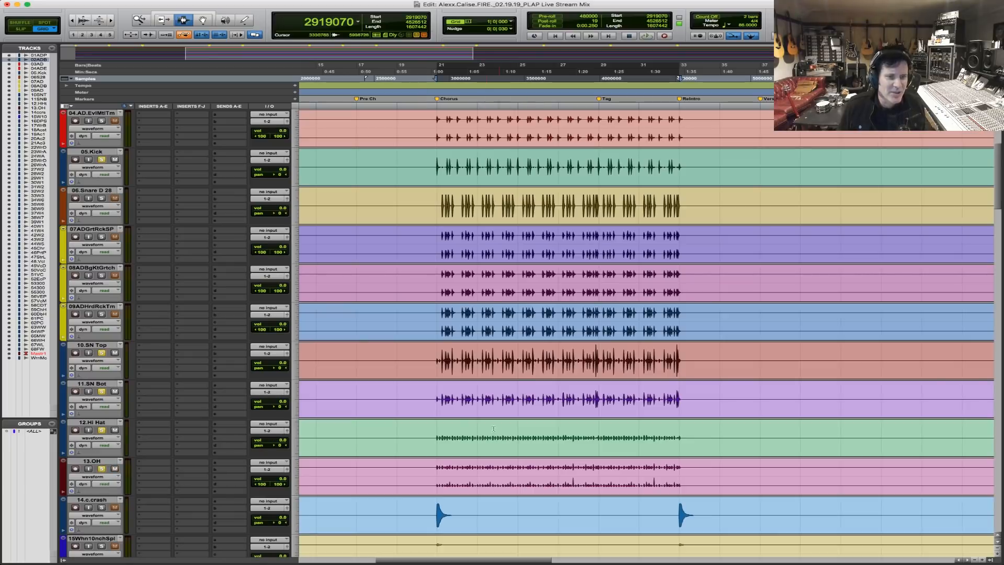
pyautogui.scroll(-4, 446, 430)
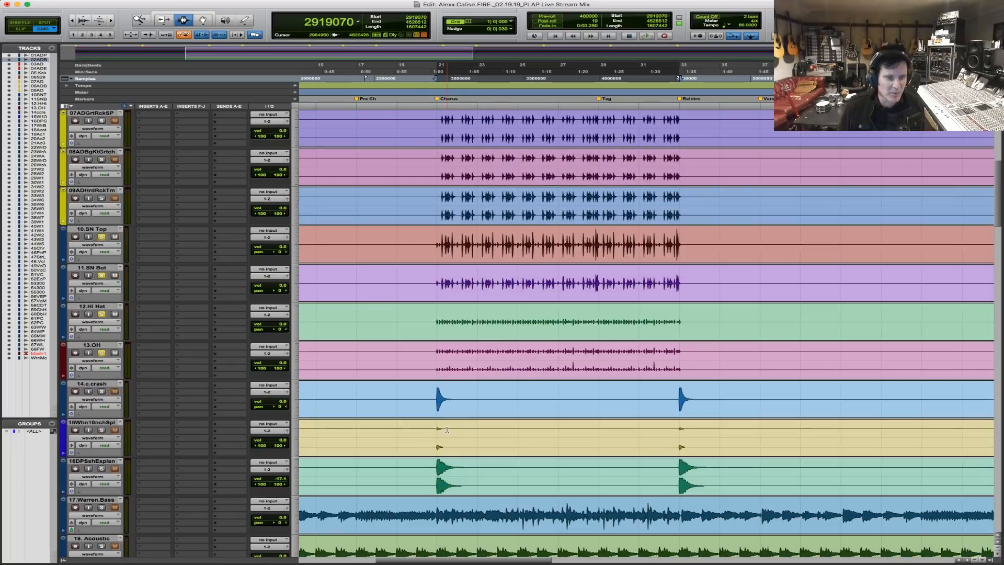
pyautogui.scroll(4, 447, 430)
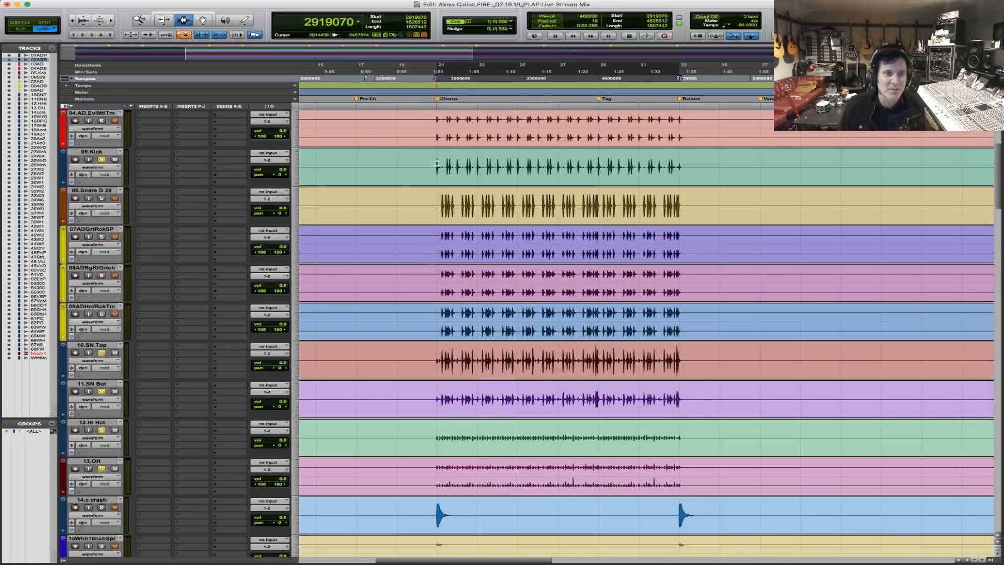
pyautogui.moveTo(436, 163); pyautogui.dragTo(697, 172)
pyautogui.press('space')
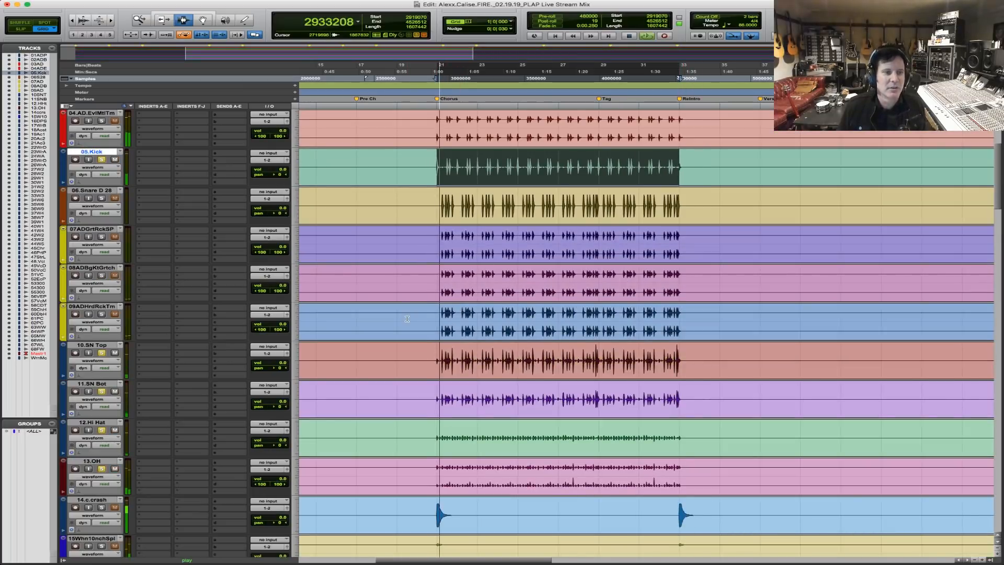
# Inspect the drum waveforms across the first chorus during playback and pan the hi-hat about 49 right.
pyautogui.scroll(3, 453, 183)
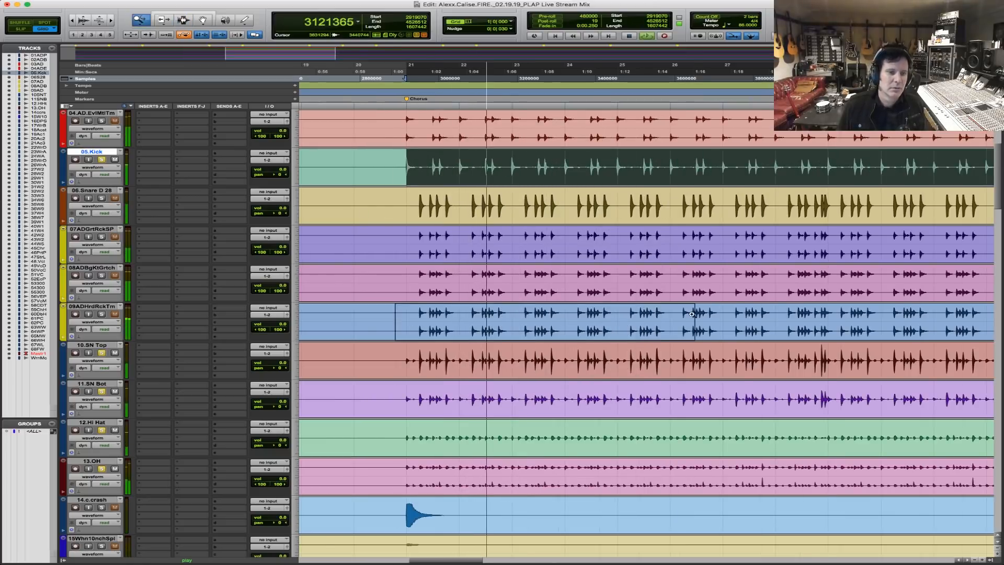
pyautogui.scroll(2, 471, 324)
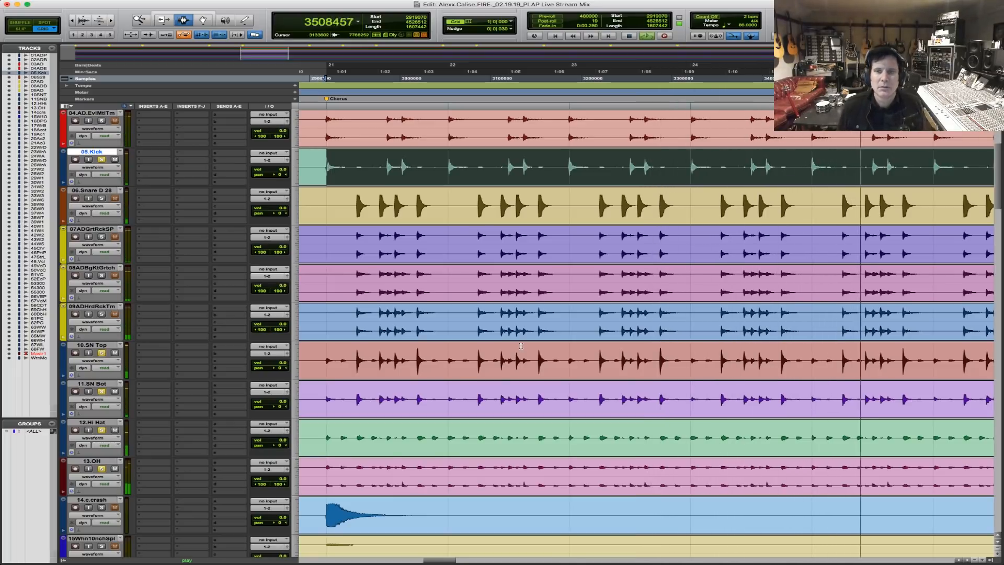
pyautogui.press('r')
pyautogui.press('r')
pyautogui.press('r')
pyautogui.press('F5')
pyautogui.moveTo(566, 281); pyautogui.dragTo(927, 288)
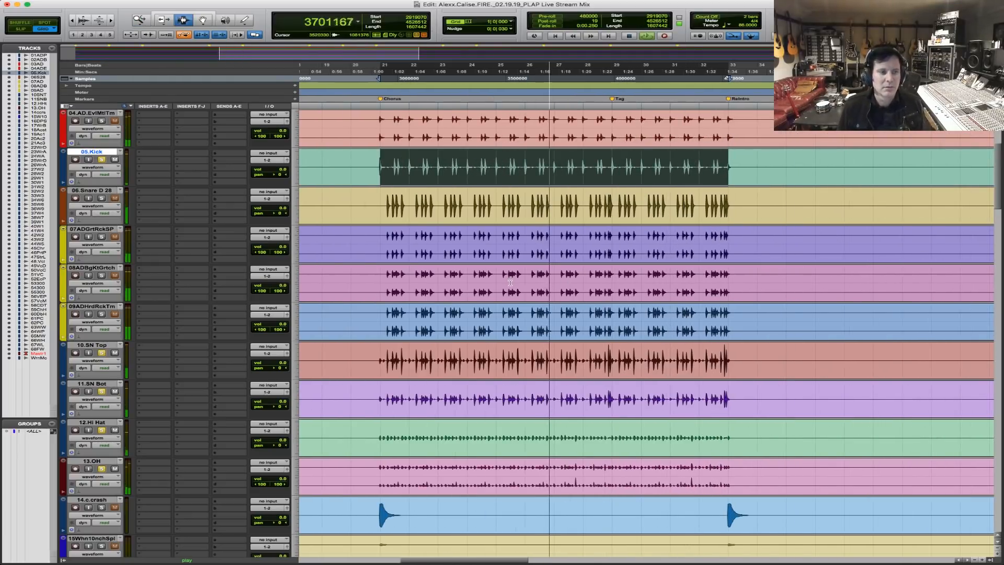
pyautogui.moveTo(279, 445); pyautogui.dragTo(287, 446)
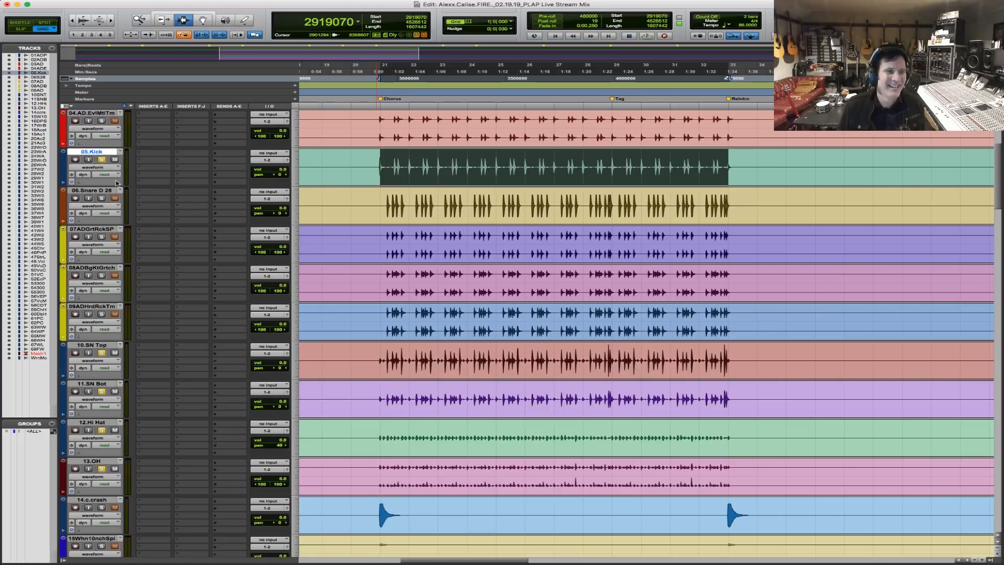
# Play the first chorus and add kick tracks 2 to 4, snare track 6 and drum tracks 7 to 9 to the solo.
pyautogui.scroll(3, 228, 248)
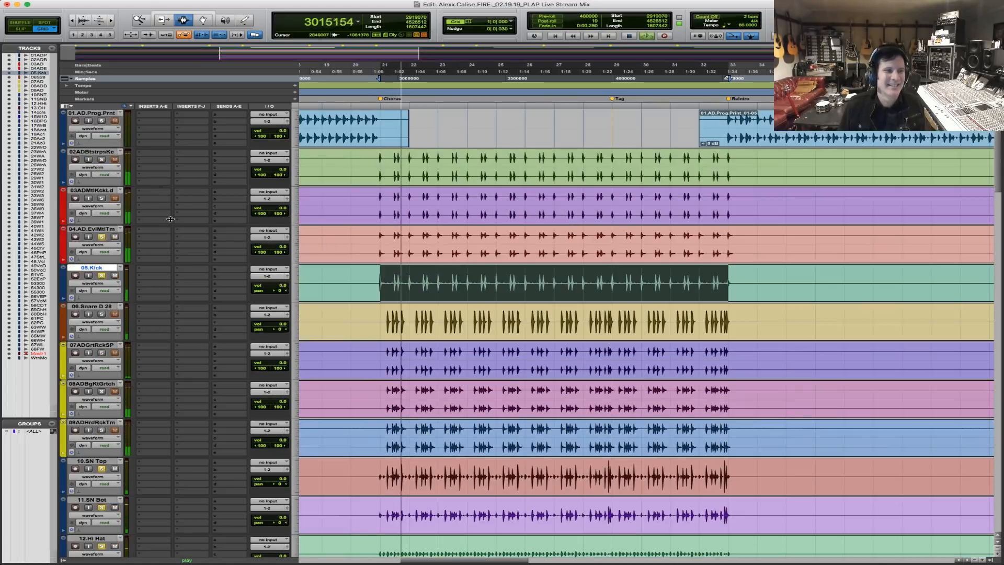
pyautogui.click(102, 199)
pyautogui.click(102, 159)
pyautogui.click(100, 314)
pyautogui.click(102, 353)
pyautogui.click(101, 392)
pyautogui.click(101, 431)
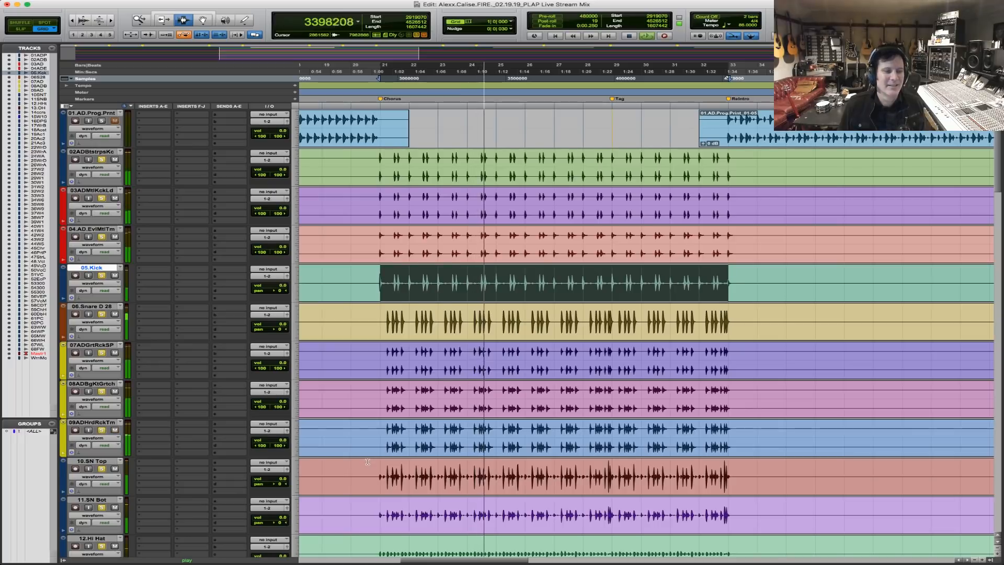
# Add bass track 17 to the soloed drums, raise it to +4.2 dB during playback, and mark its part across the first chorus.
pyautogui.scroll(-1, 368, 461)
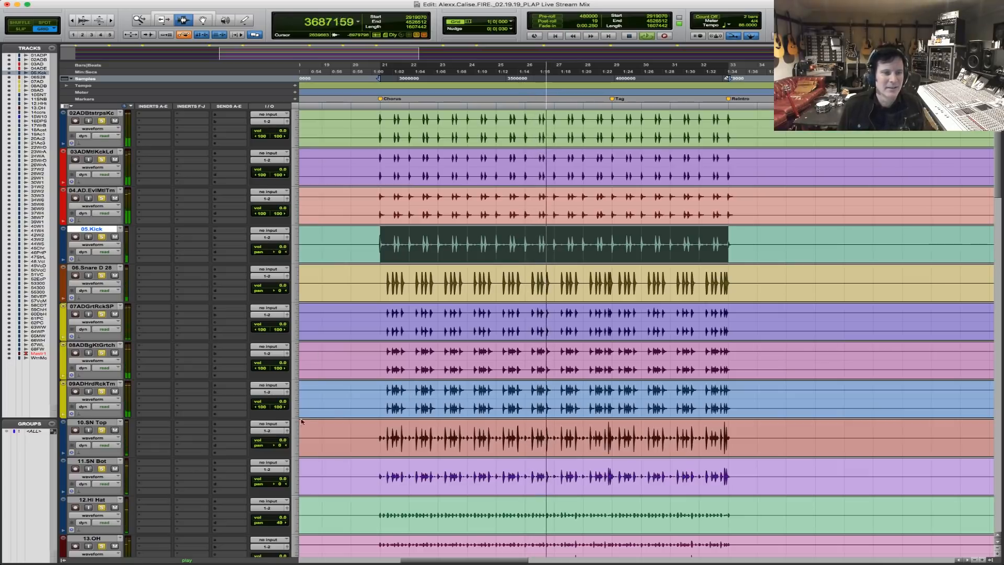
pyautogui.scroll(-5, 308, 419)
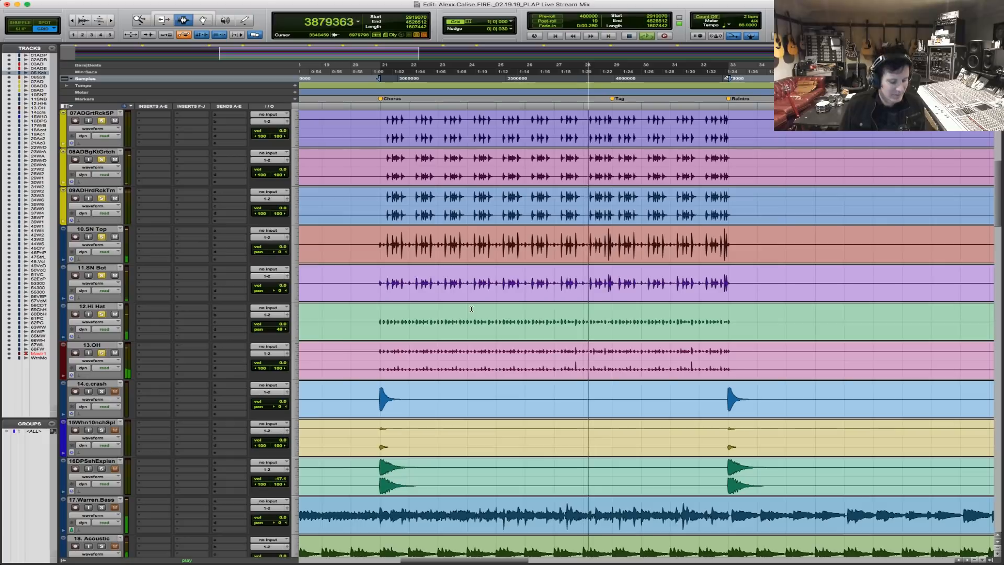
pyautogui.scroll(-3, 471, 309)
pyautogui.press('space')
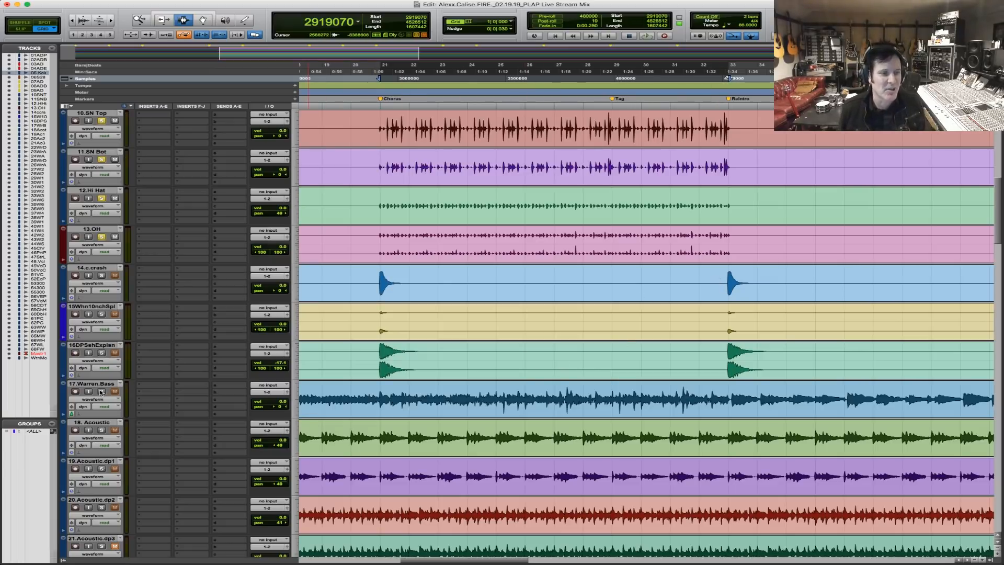
pyautogui.press('space')
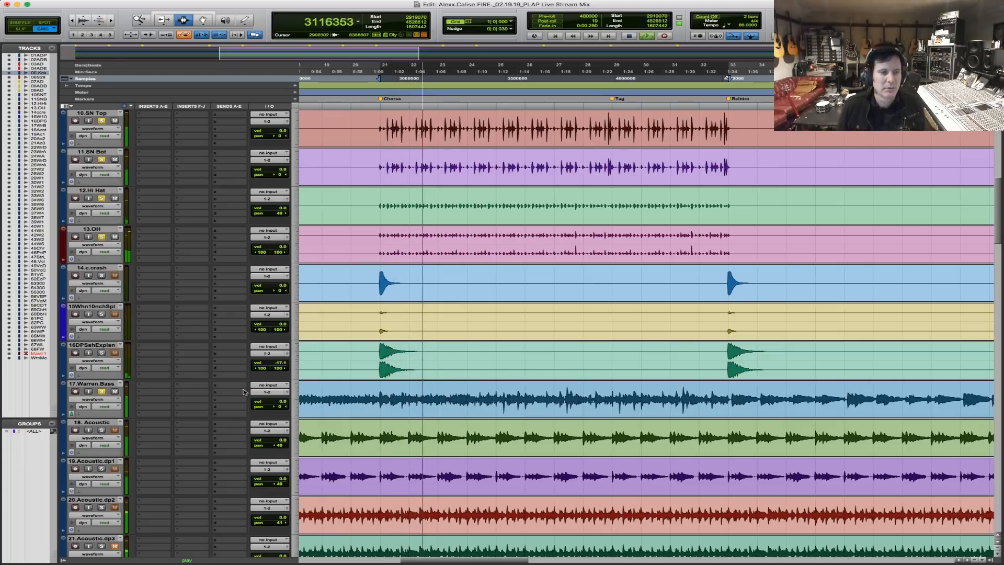
pyautogui.moveTo(281, 407); pyautogui.dragTo(280, 403)
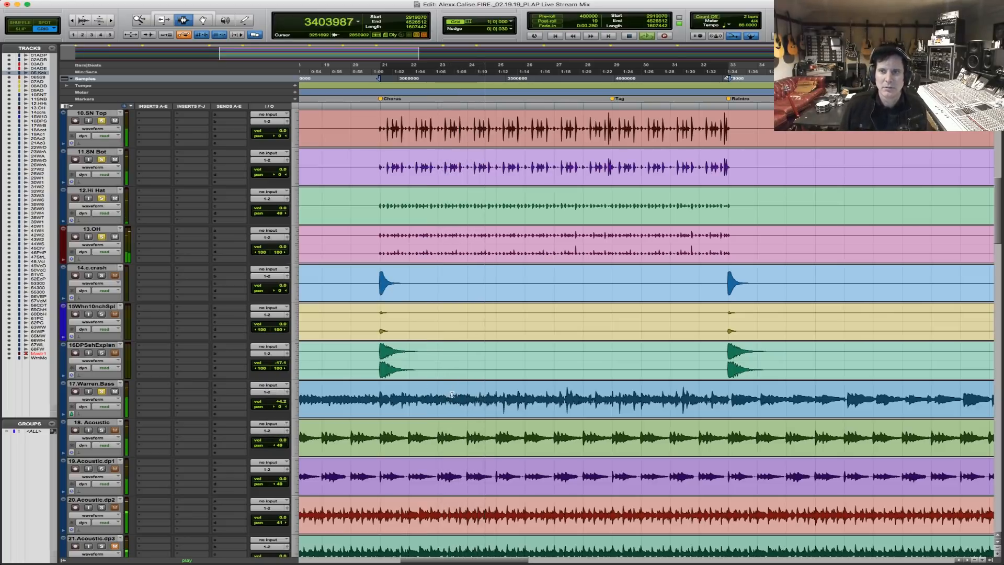
pyautogui.press('space')
pyautogui.moveTo(382, 397); pyautogui.dragTo(725, 394)
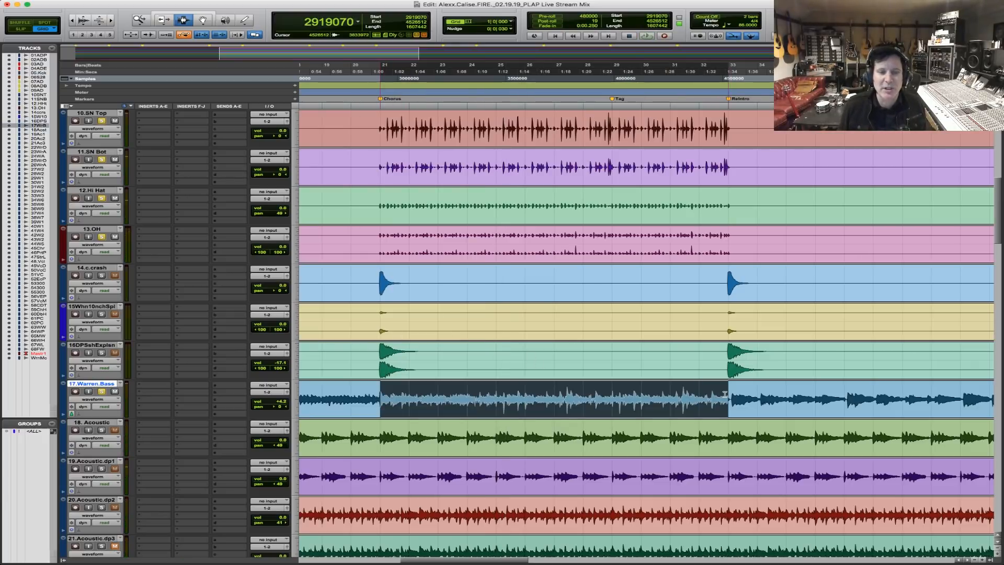
# Play the first chorus and add guitar amp tracks 26, 28, 30 and 32 to the solo.
pyautogui.press('space')
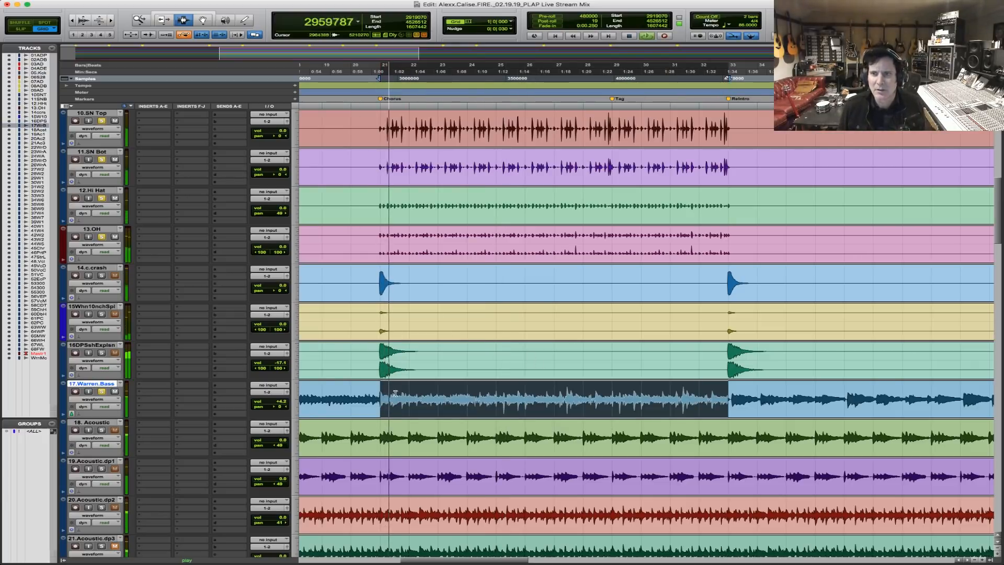
pyautogui.scroll(-4, 472, 423)
pyautogui.scroll(-5, 472, 423)
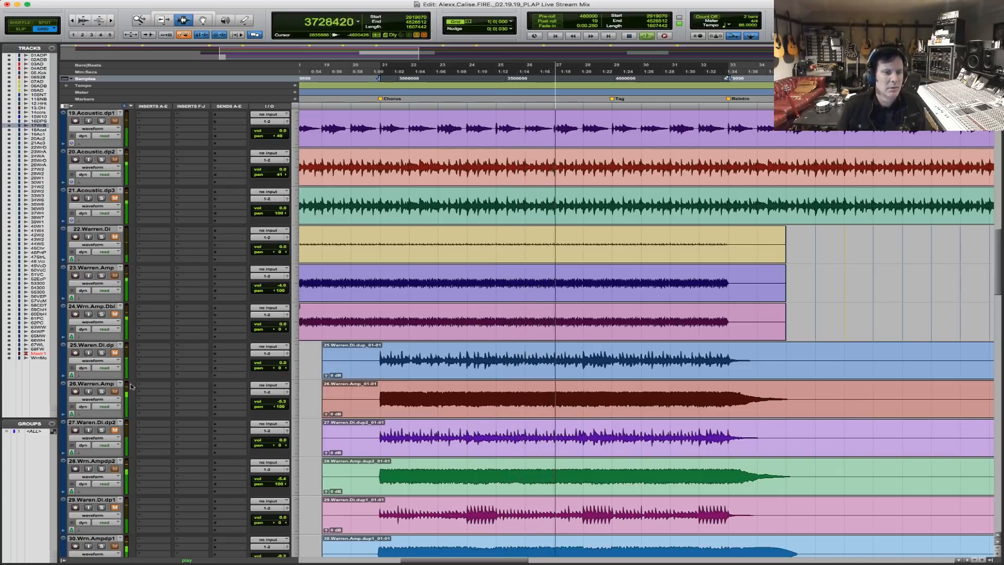
pyautogui.click(102, 391)
pyautogui.click(101, 469)
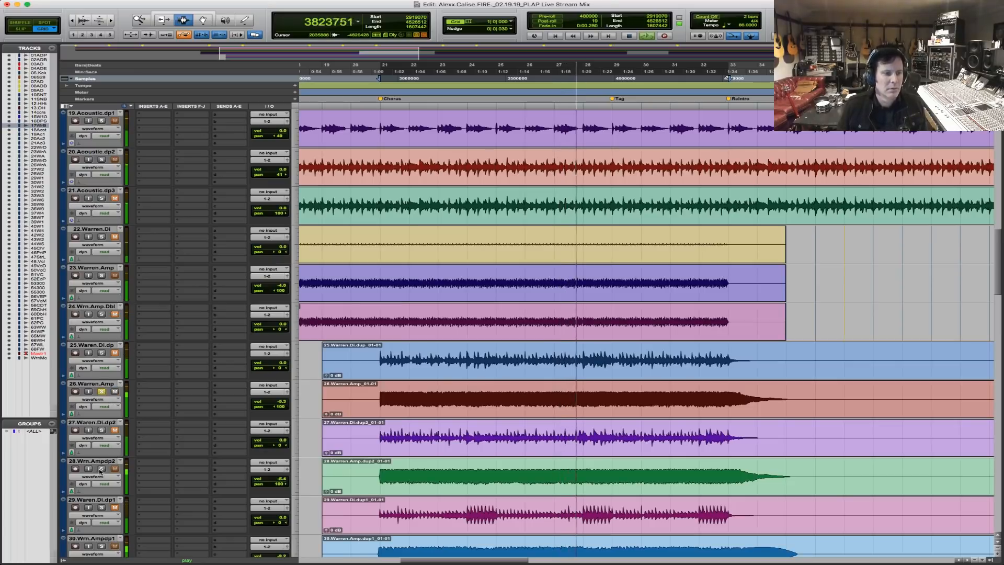
pyautogui.scroll(-3, 349, 479)
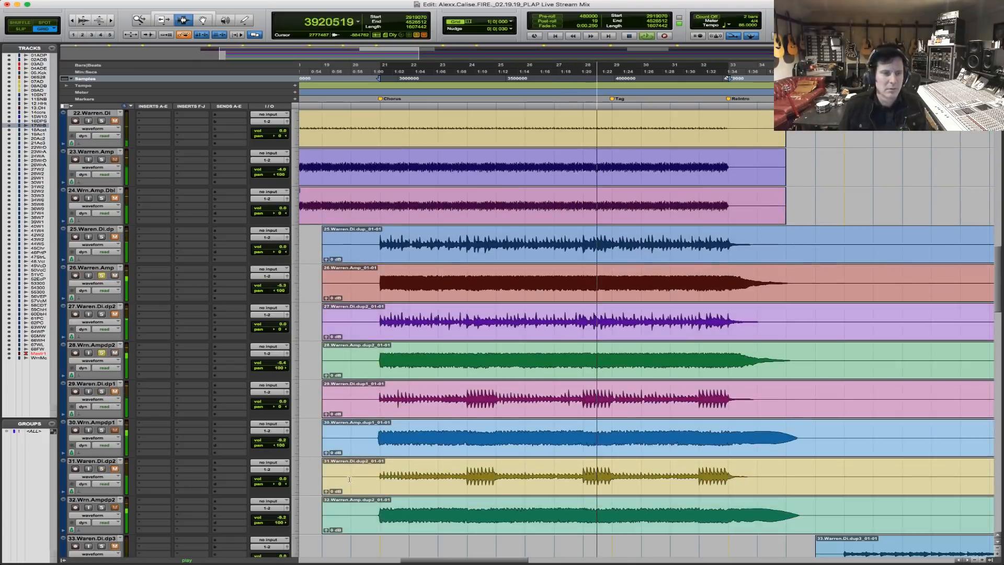
pyautogui.click(101, 429)
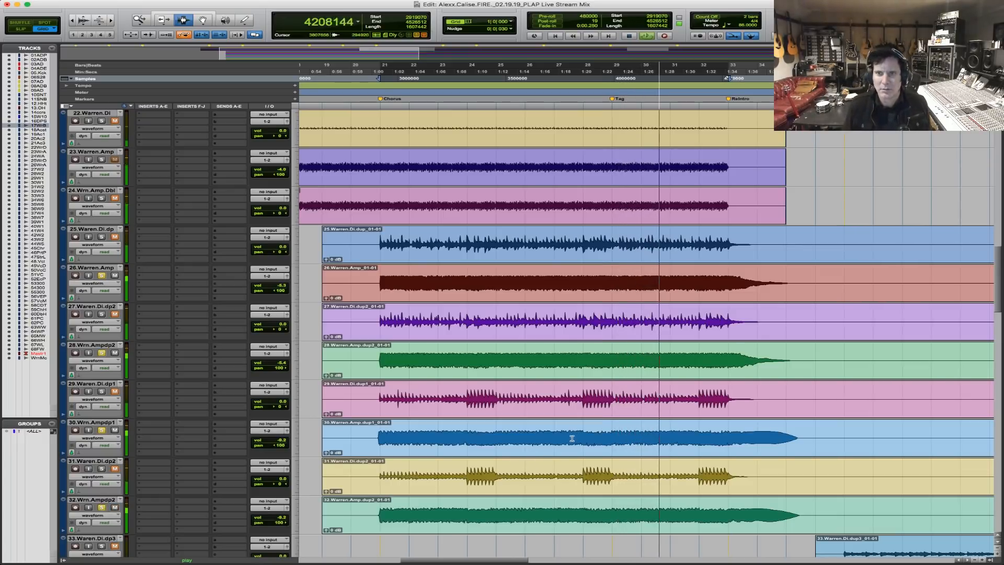
# Solo guitar amp track 40 instead of DI track 39 and pan it 100 left.
pyautogui.scroll(-3, 568, 439)
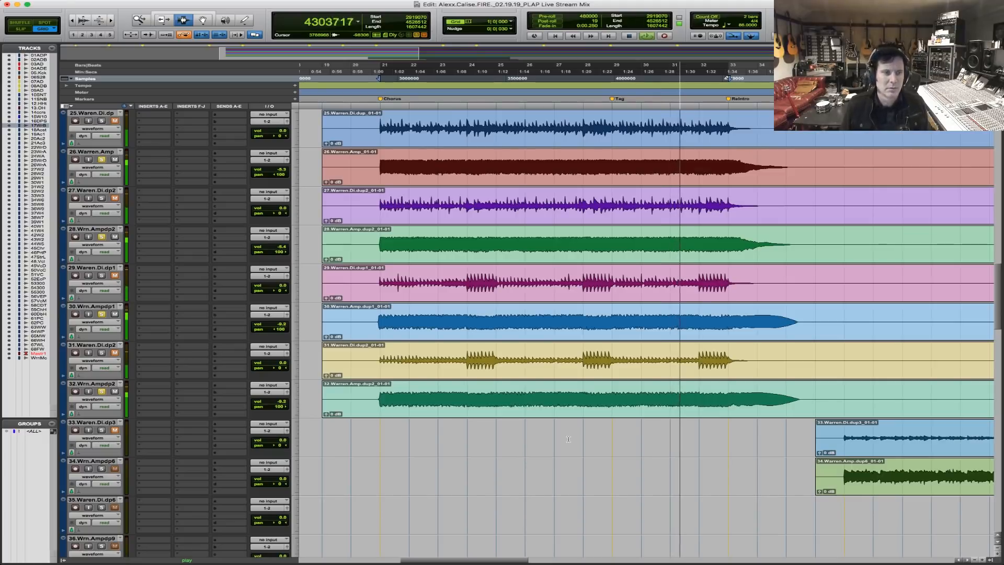
pyautogui.scroll(-9, 474, 442)
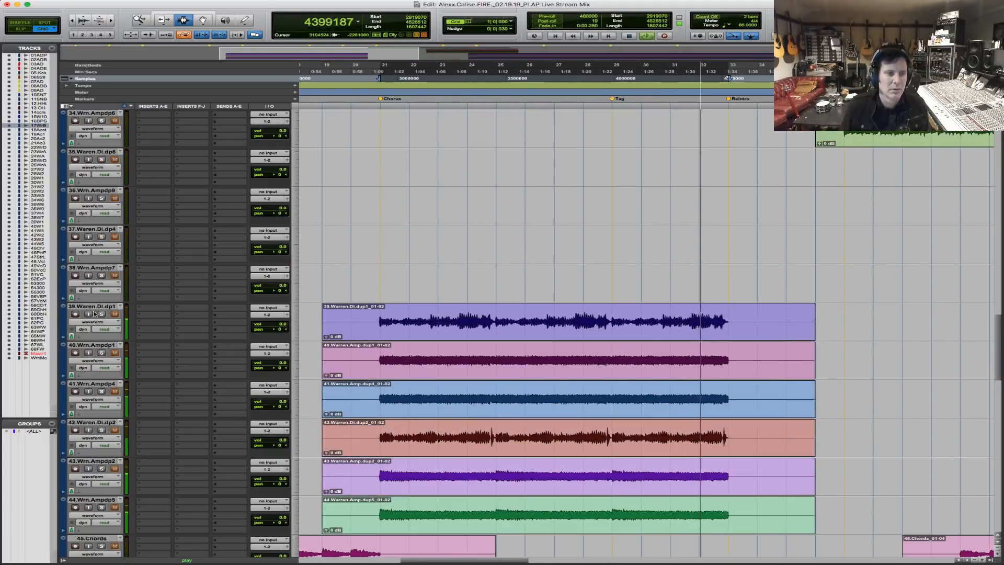
pyautogui.click(101, 314)
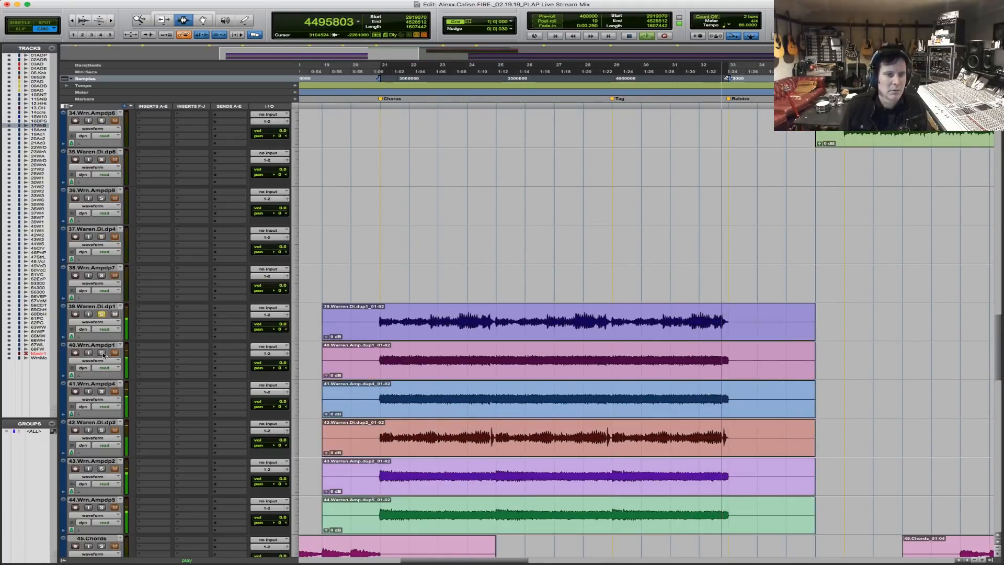
pyautogui.click(115, 315)
pyautogui.click(101, 353)
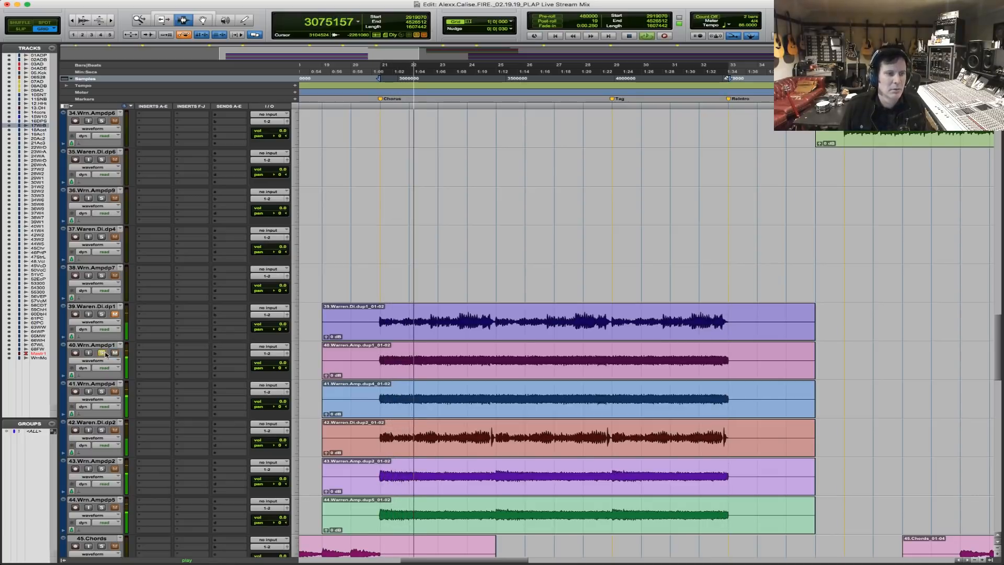
pyautogui.moveTo(277, 368); pyautogui.dragTo(209, 367)
# Add guitar amp tracks 41 and 43 to the solo and pan both 100 right.
pyautogui.click(102, 391)
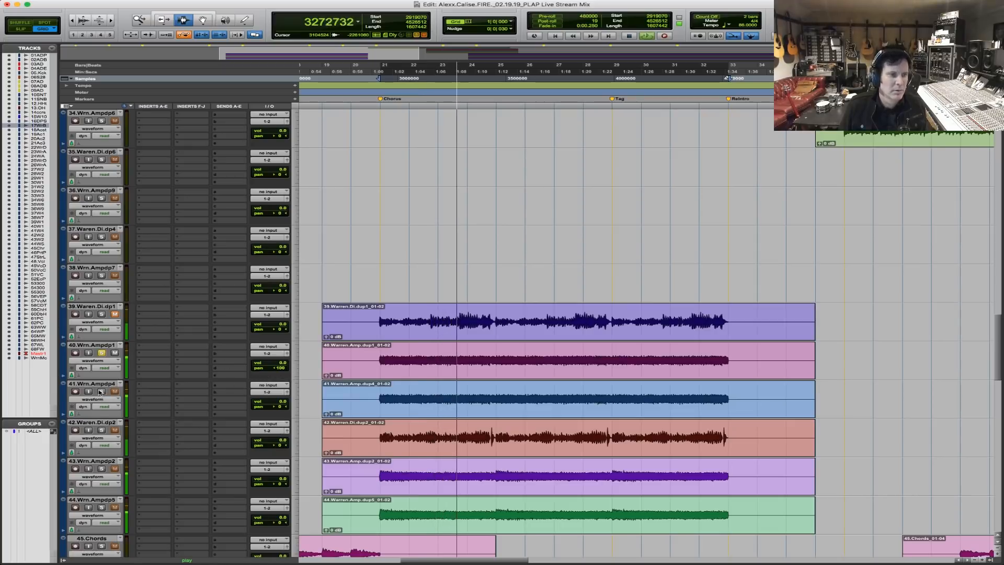
pyautogui.moveTo(277, 407); pyautogui.dragTo(306, 410)
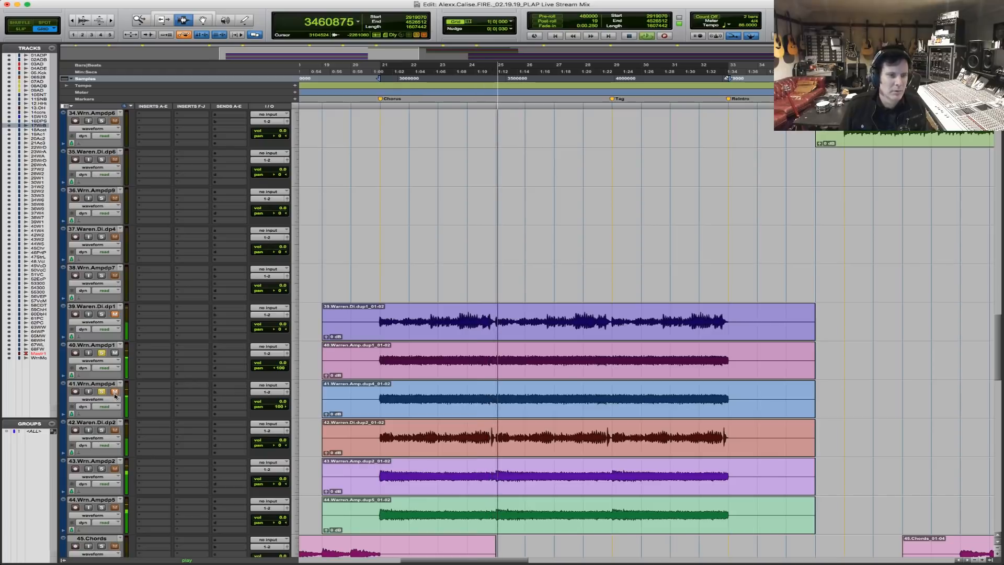
pyautogui.click(101, 468)
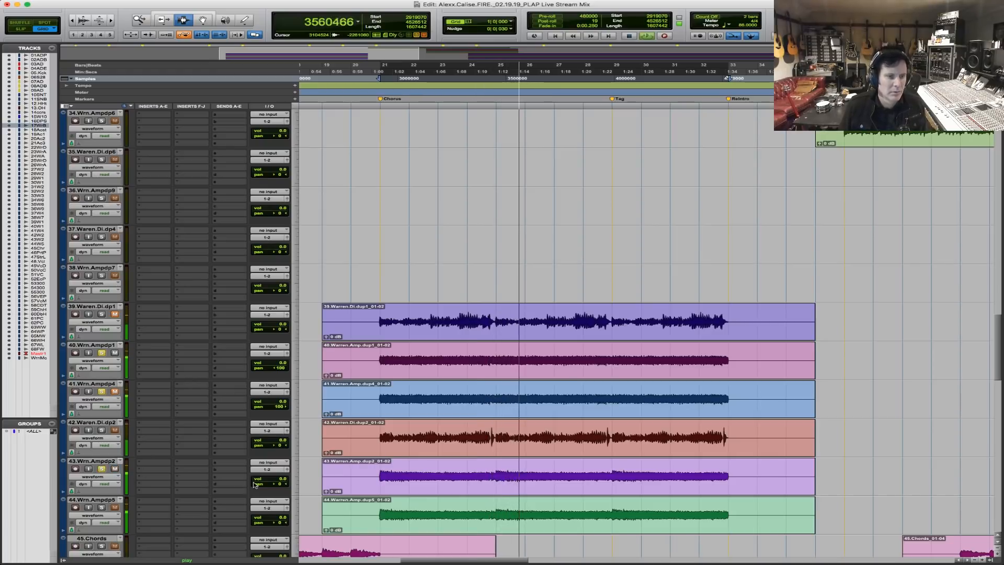
pyautogui.moveTo(276, 483); pyautogui.dragTo(303, 484)
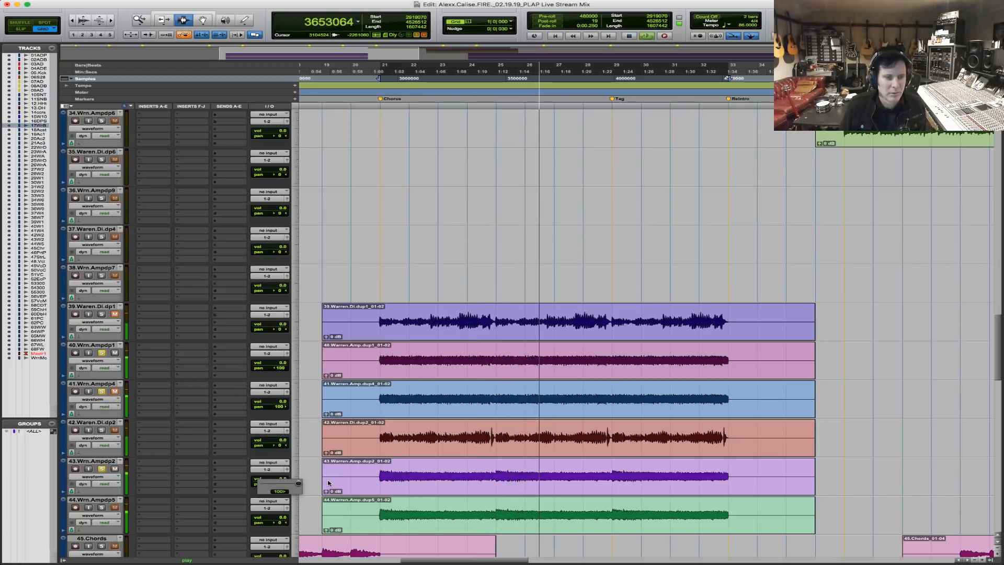
# Add amp track 44, Particles Pad track 46 and String Lead track 47 to the solo, and stop playback after listening.
pyautogui.scroll(-2, 235, 376)
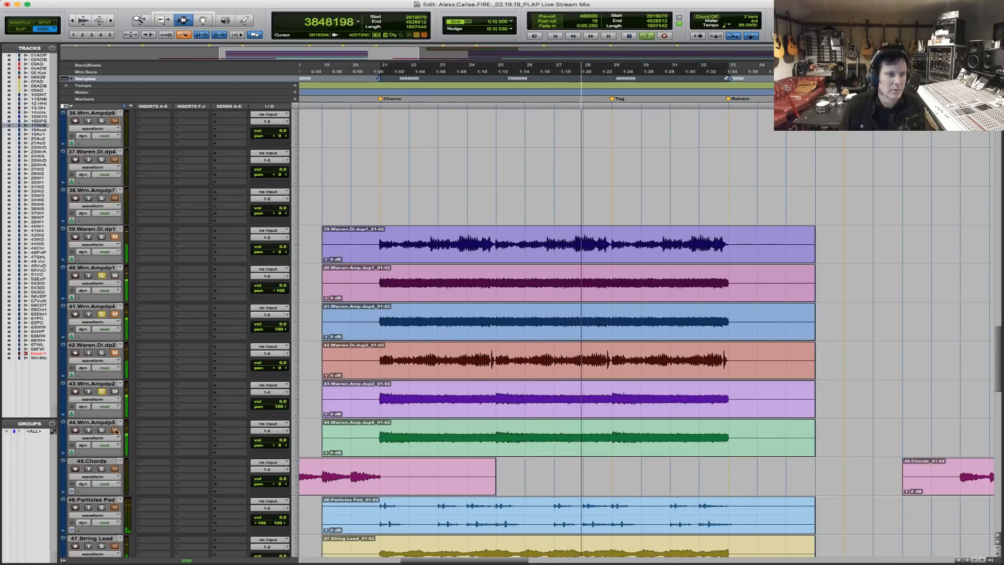
pyautogui.scroll(-3, 116, 413)
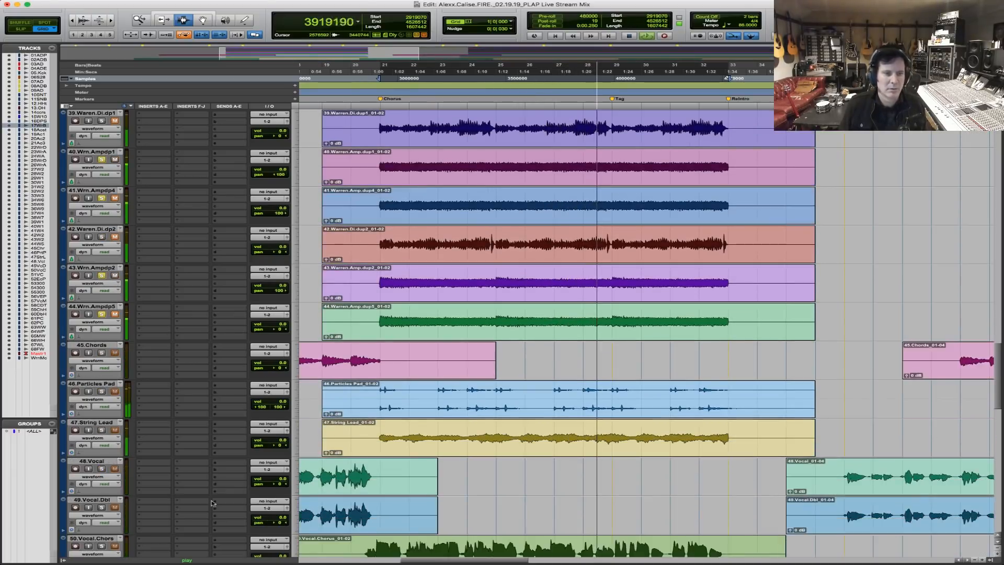
pyautogui.click(101, 392)
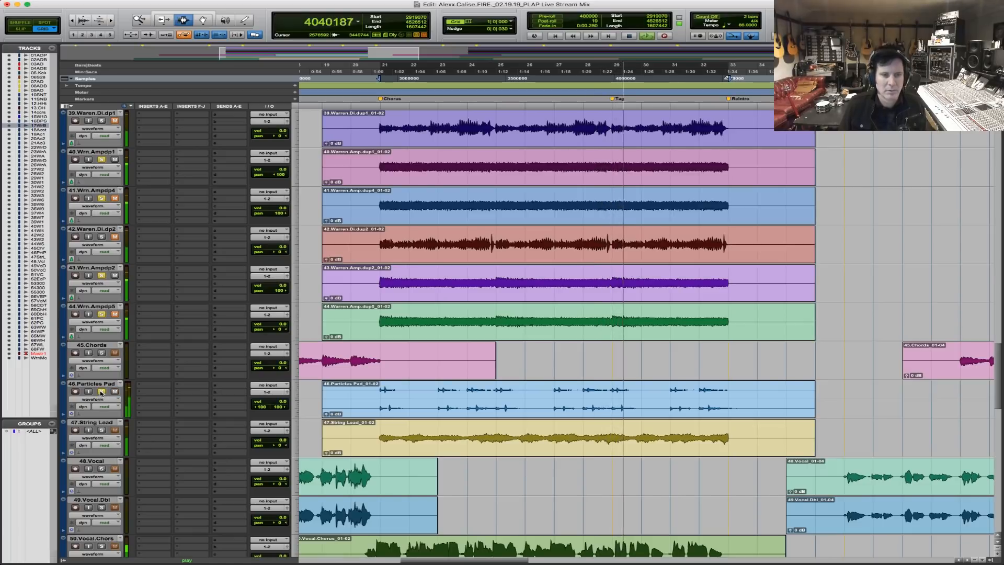
pyautogui.click(102, 430)
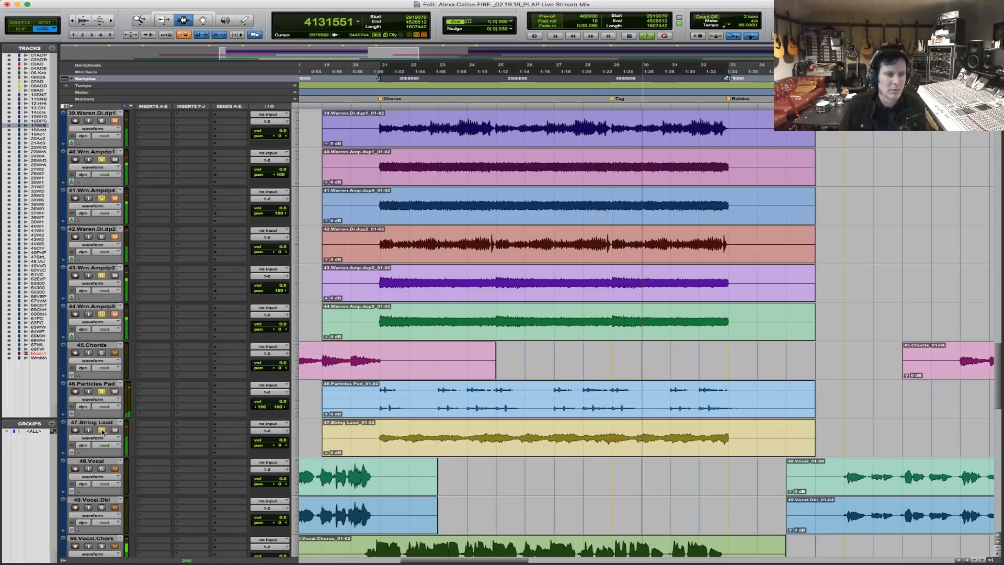
pyautogui.press('space')
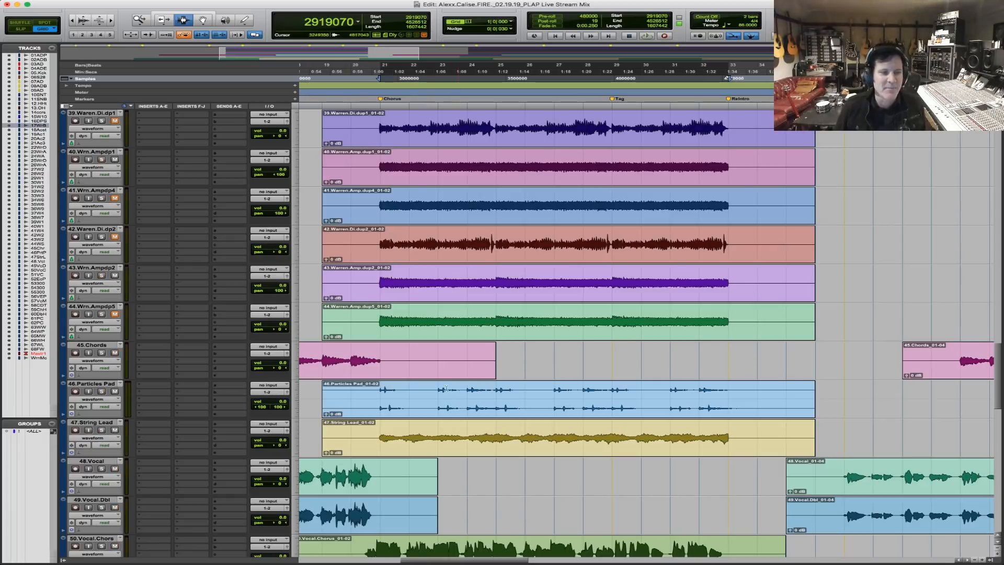
# Solo the Particles Pad track alone, mark its part across the first chorus, and play it, including from its second phrase.
pyautogui.moveTo(387, 390); pyautogui.dragTo(727, 398)
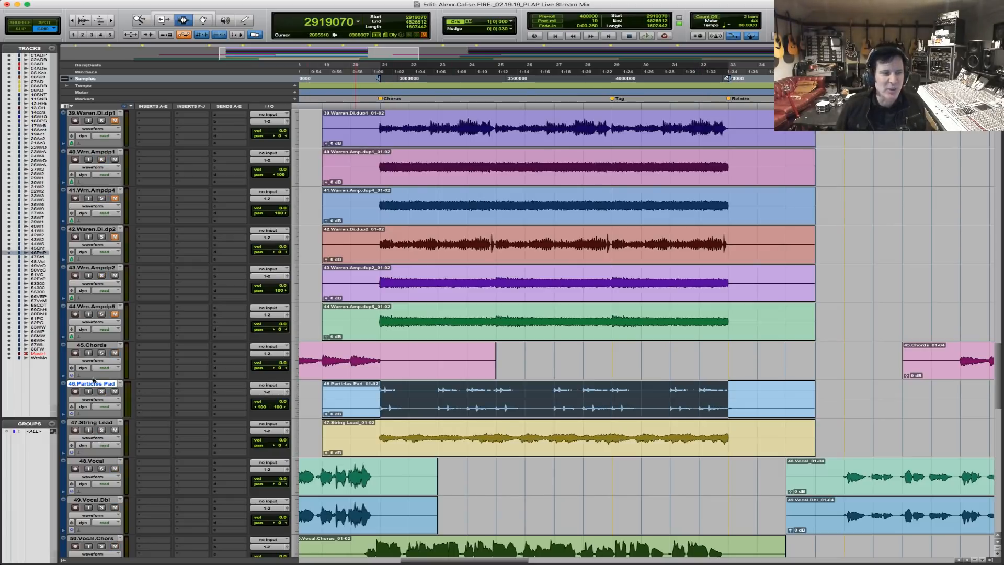
pyautogui.press('space')
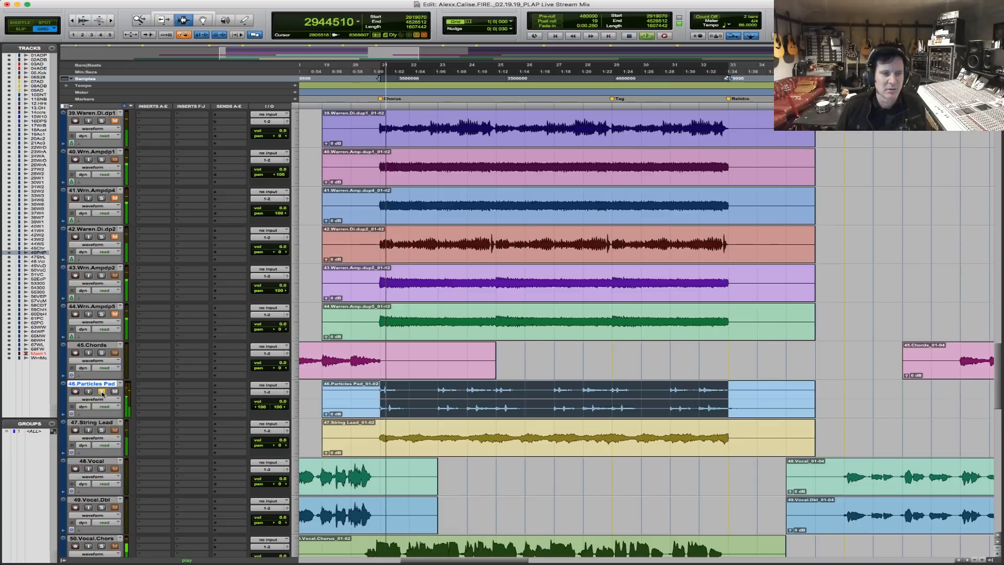
pyautogui.click(440, 400)
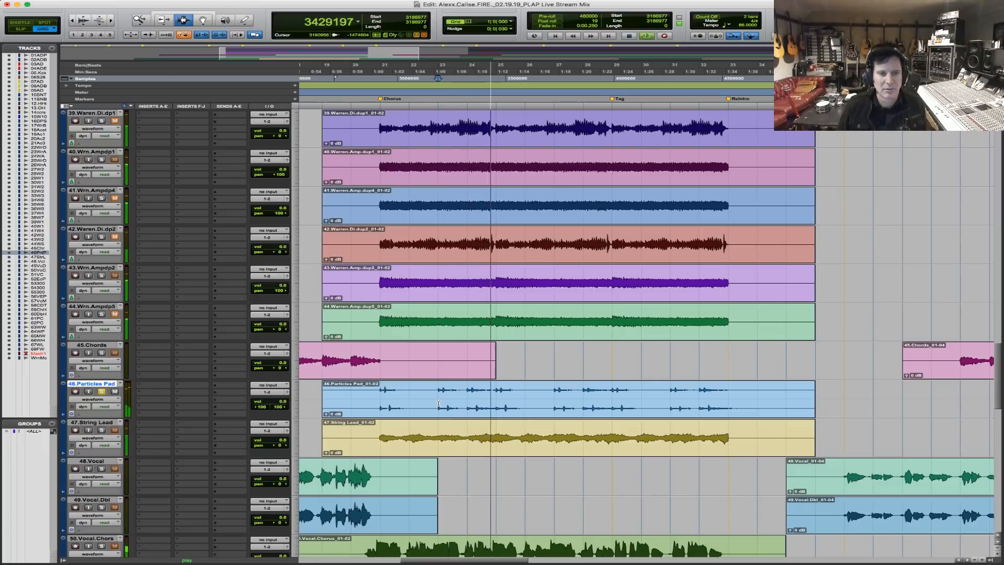
pyautogui.press('space')
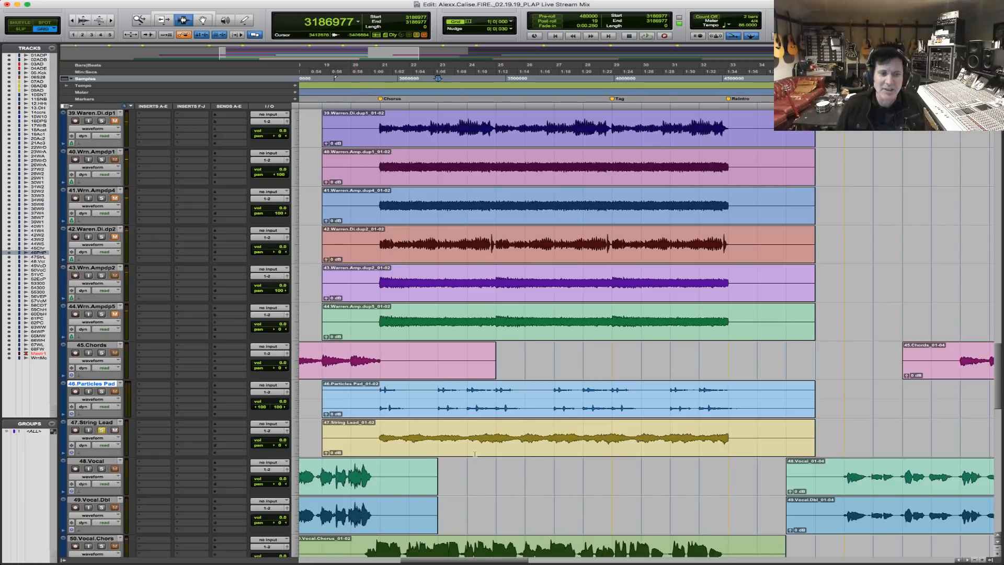
# Mark the soloed String Lead's first chorus, play it several times, and add Particles Pad to the solo during playback.
pyautogui.moveTo(378, 438); pyautogui.dragTo(724, 454)
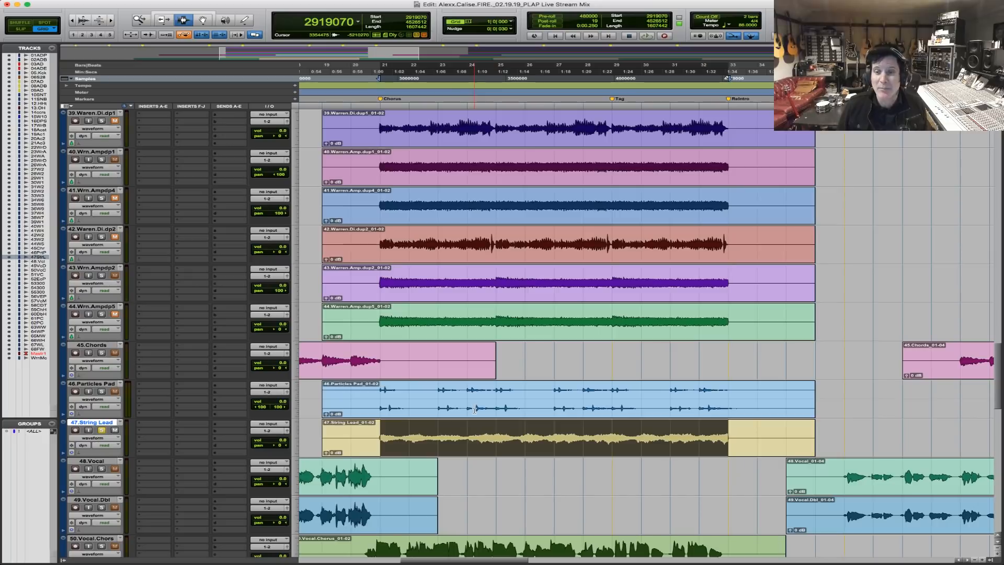
pyautogui.press('space')
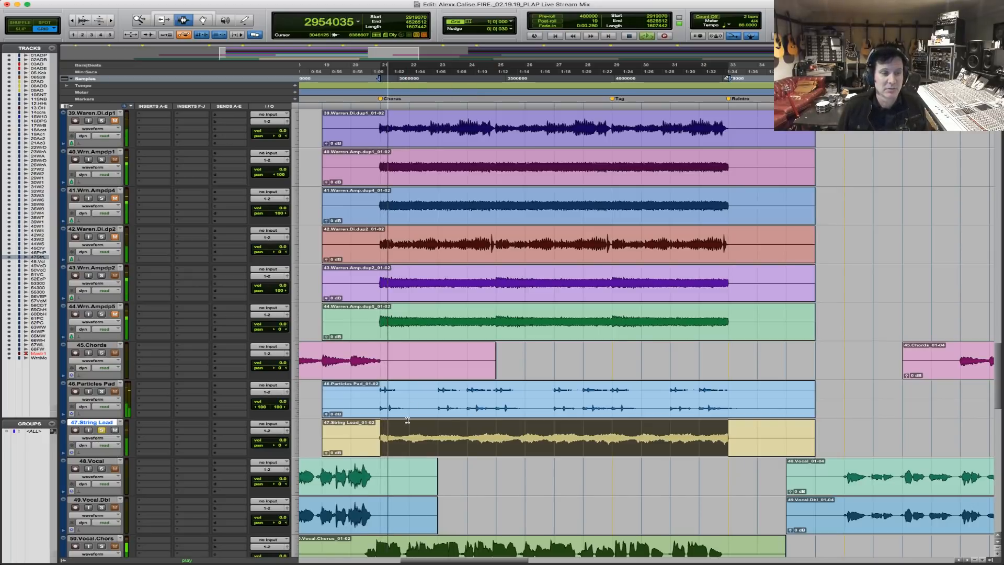
pyautogui.press('space')
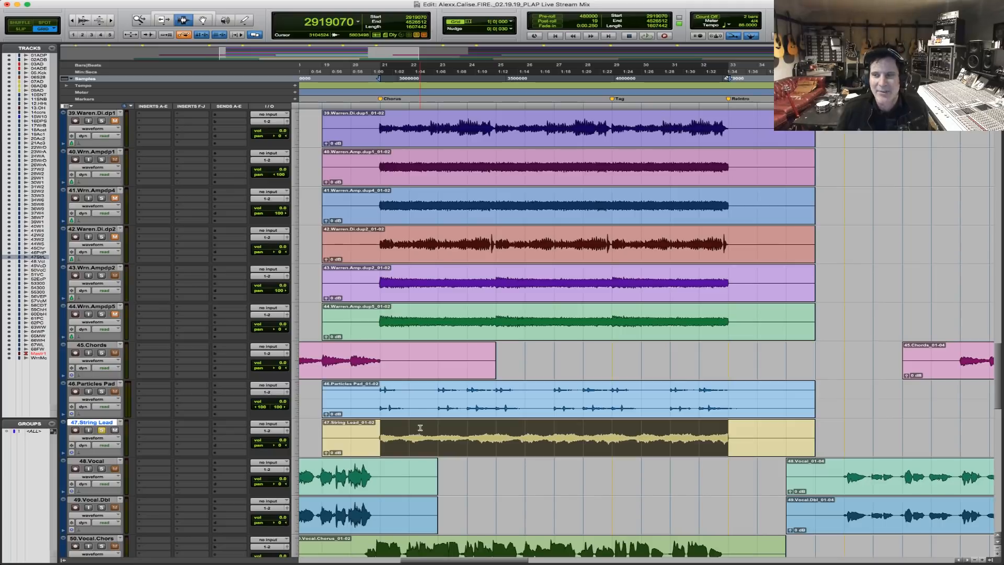
pyautogui.press('space')
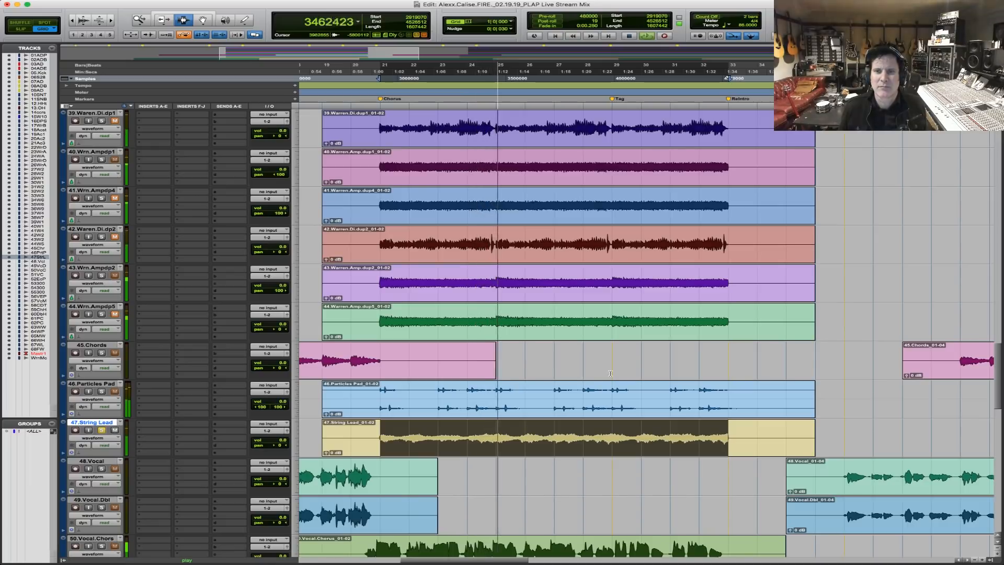
pyautogui.press('space')
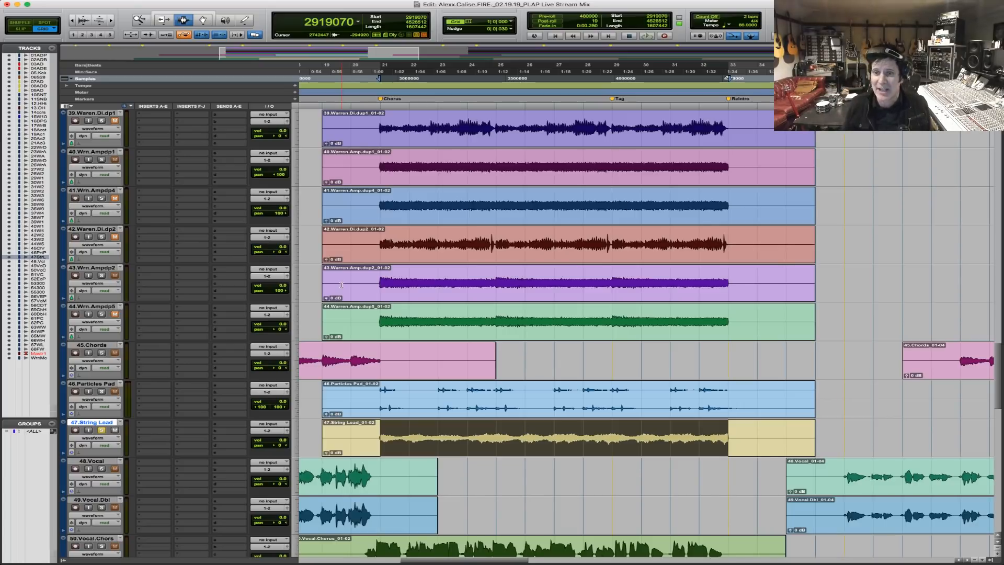
pyautogui.press('space')
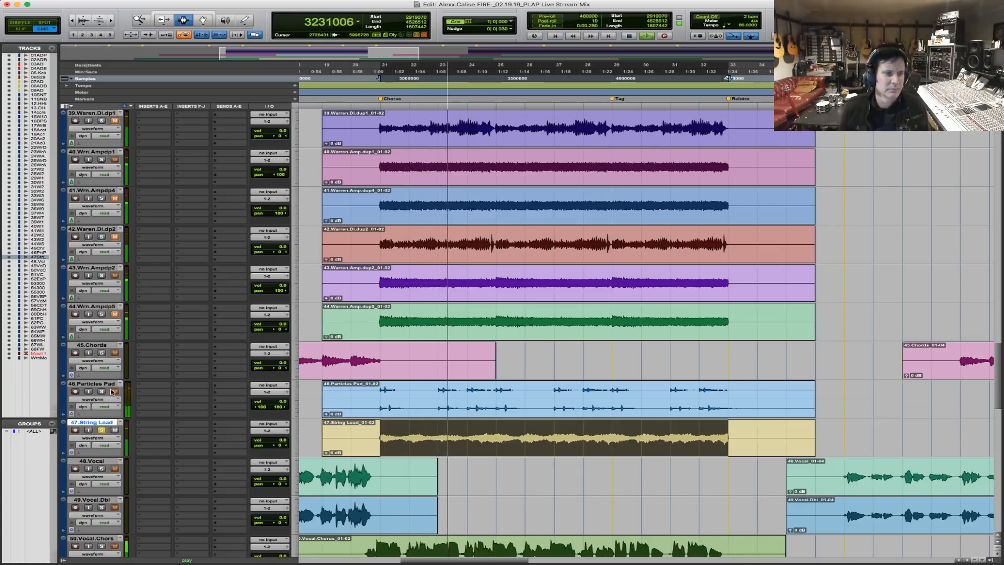
pyautogui.click(101, 392)
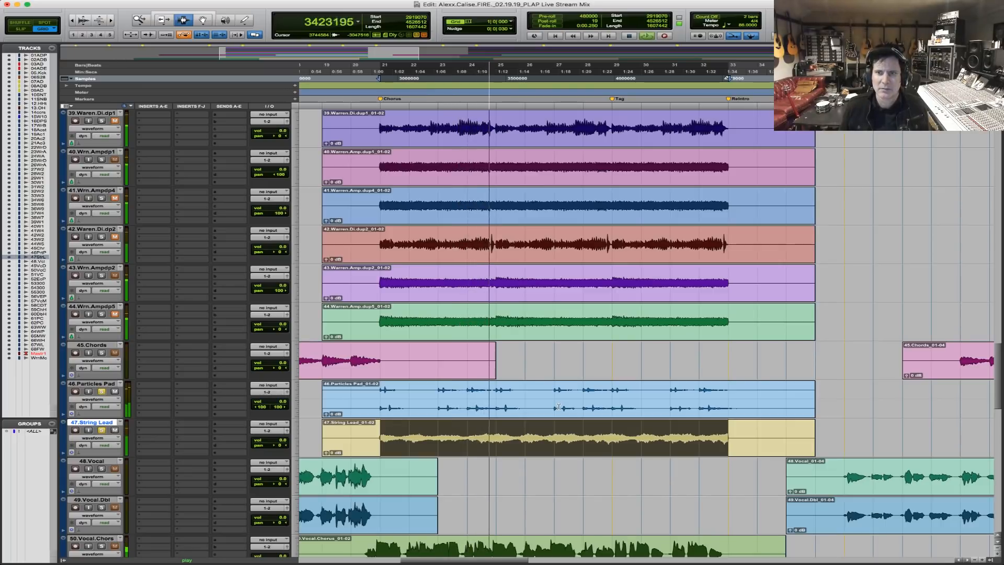
# Stop playback and check the volume fader of the Master 1 track at the end of the session.
pyautogui.scroll(-4, 560, 406)
pyautogui.scroll(-10, 559, 406)
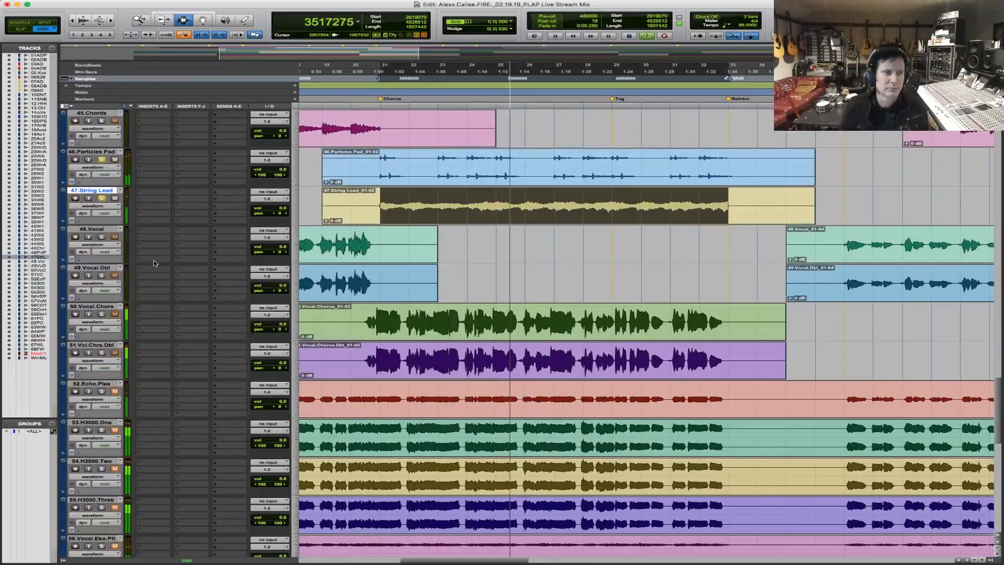
pyautogui.scroll(-7, 685, 516)
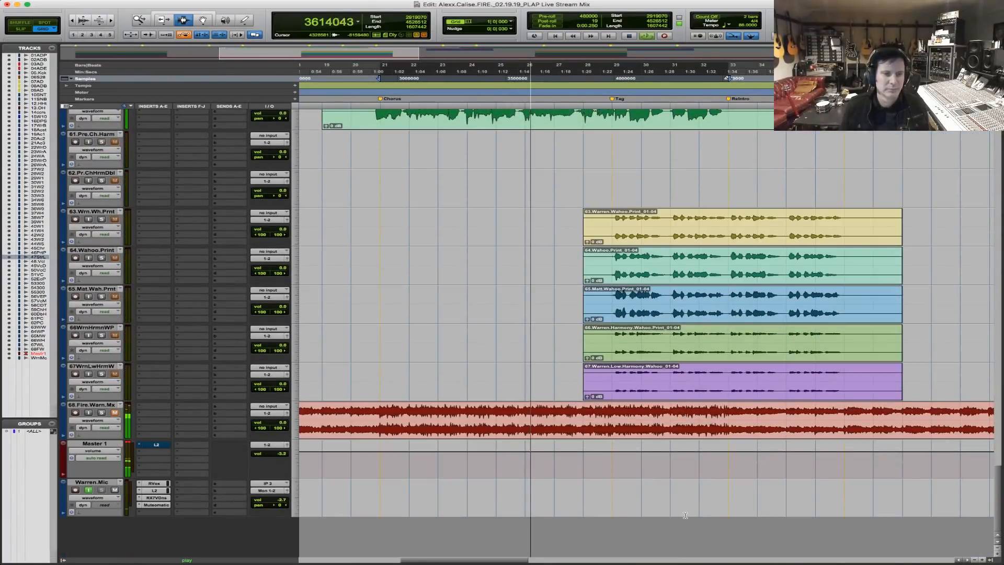
pyautogui.press('space')
pyautogui.click(271, 453)
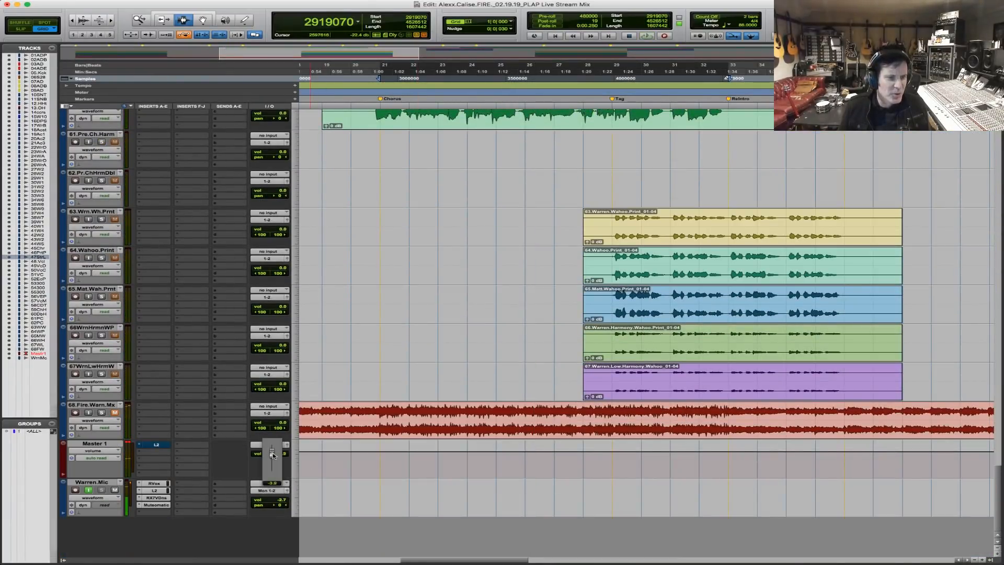
pyautogui.moveTo(272, 456); pyautogui.dragTo(272, 457)
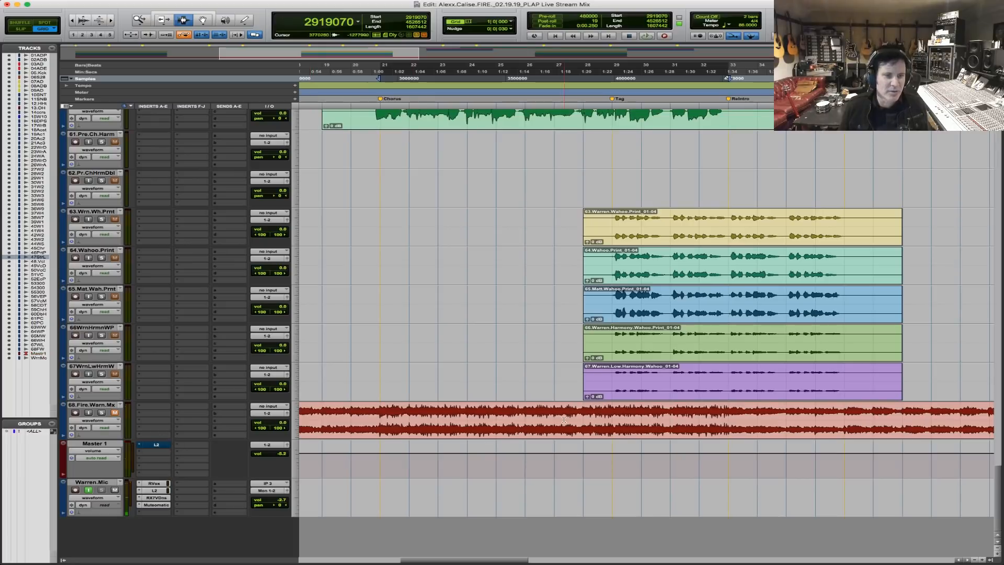
# Play the full arrangement from the start of the first chorus and look over the vocal and effects tracks while listening.
pyautogui.click(383, 414)
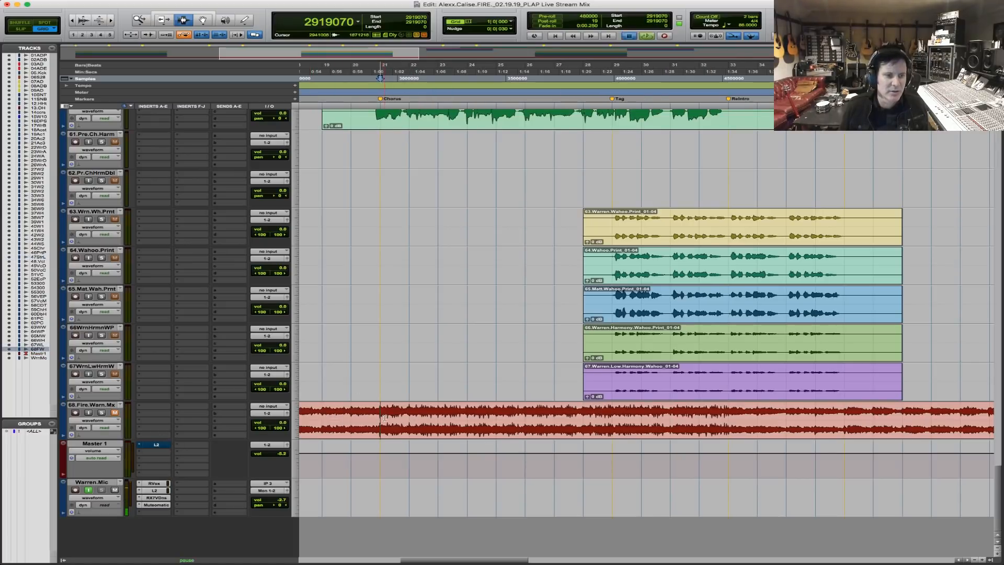
pyautogui.press('space')
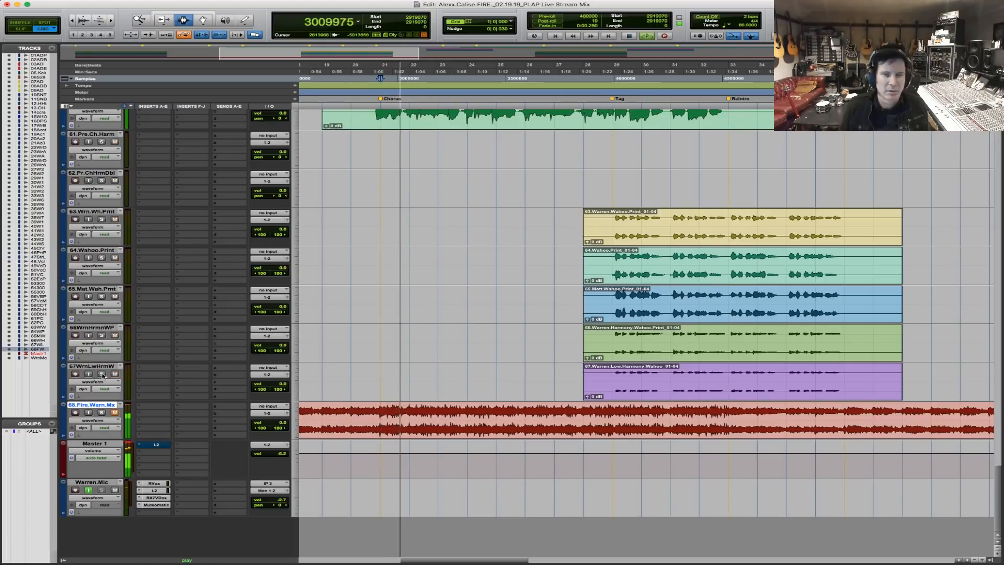
pyautogui.scroll(4, 412, 445)
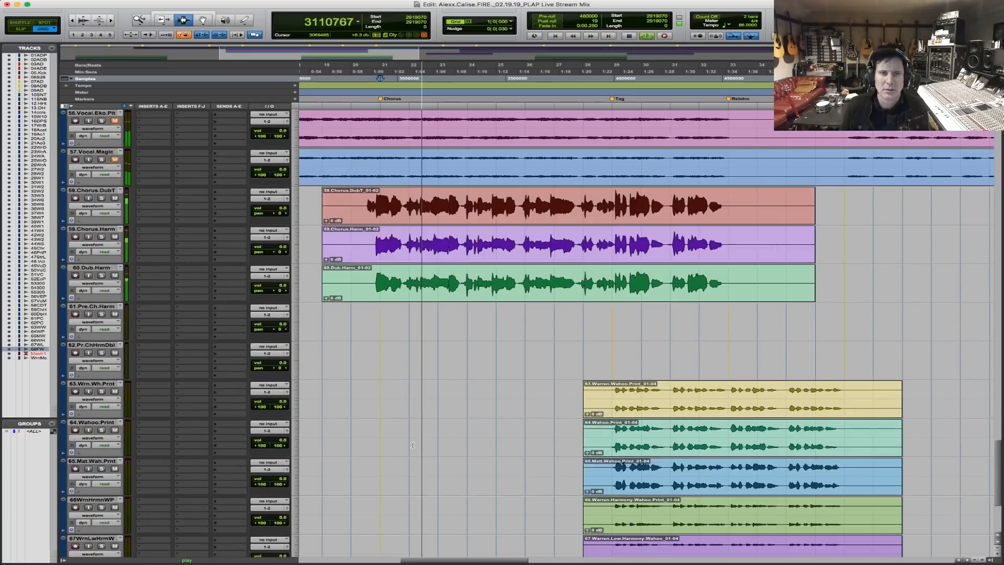
pyautogui.scroll(6, 412, 445)
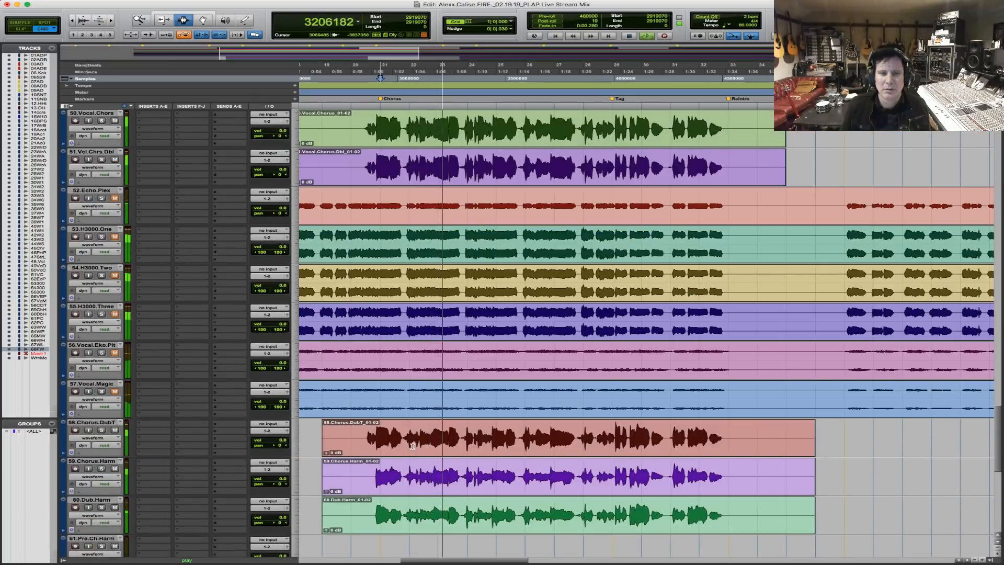
pyautogui.scroll(-3, 412, 445)
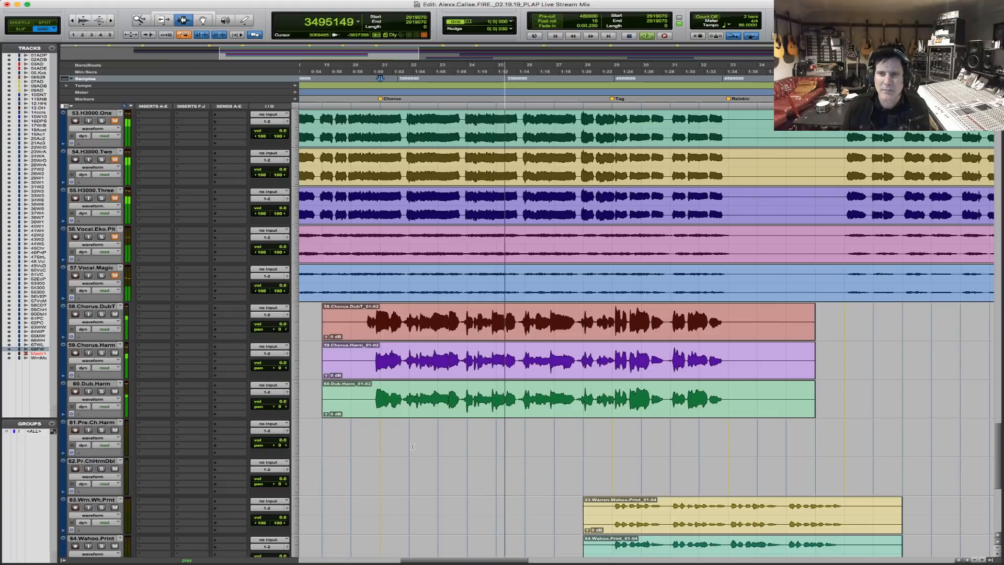
pyautogui.scroll(6, 412, 447)
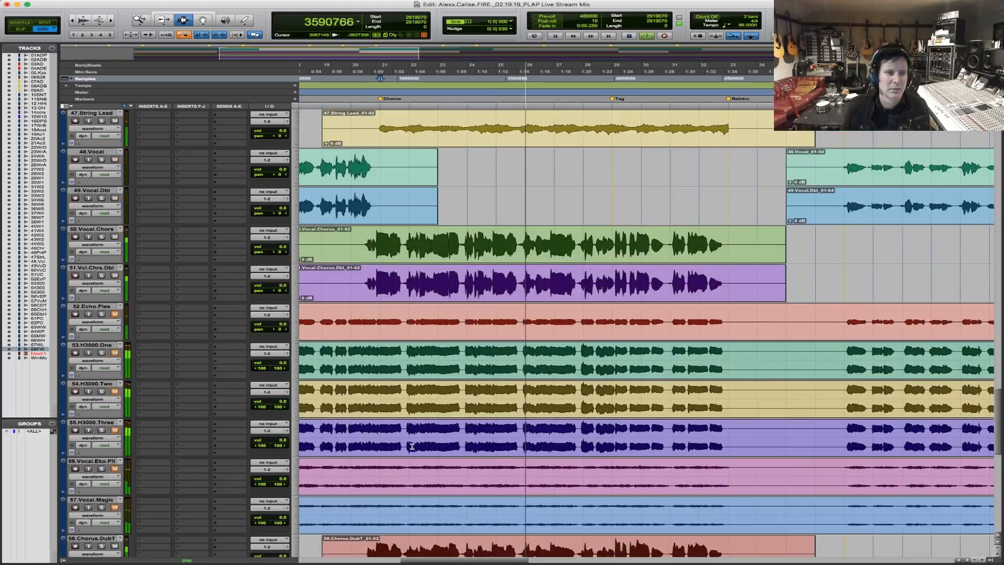
pyautogui.press('space')
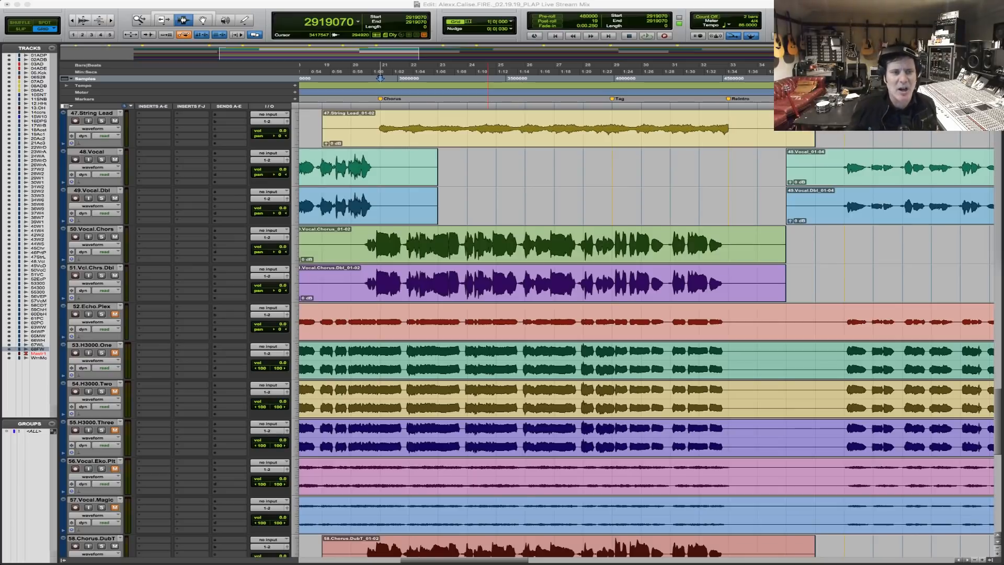
# Mark the String Lead's first chorus, and place the cursor at the chorus vocal's pickup in Slip mode.
pyautogui.click(684, 10)
pyautogui.moveTo(377, 127); pyautogui.dragTo(732, 125)
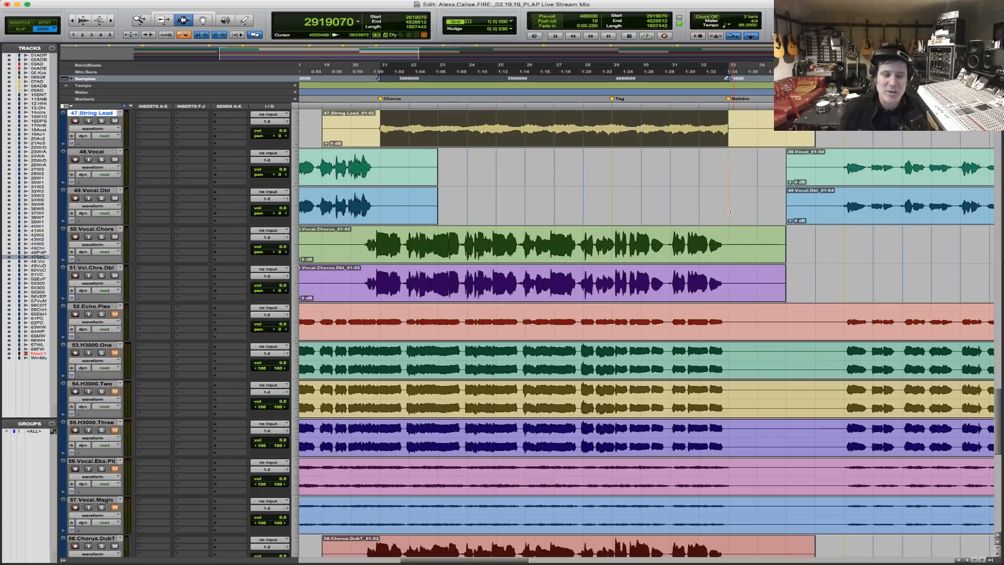
pyautogui.press('F2')
pyautogui.click(375, 242)
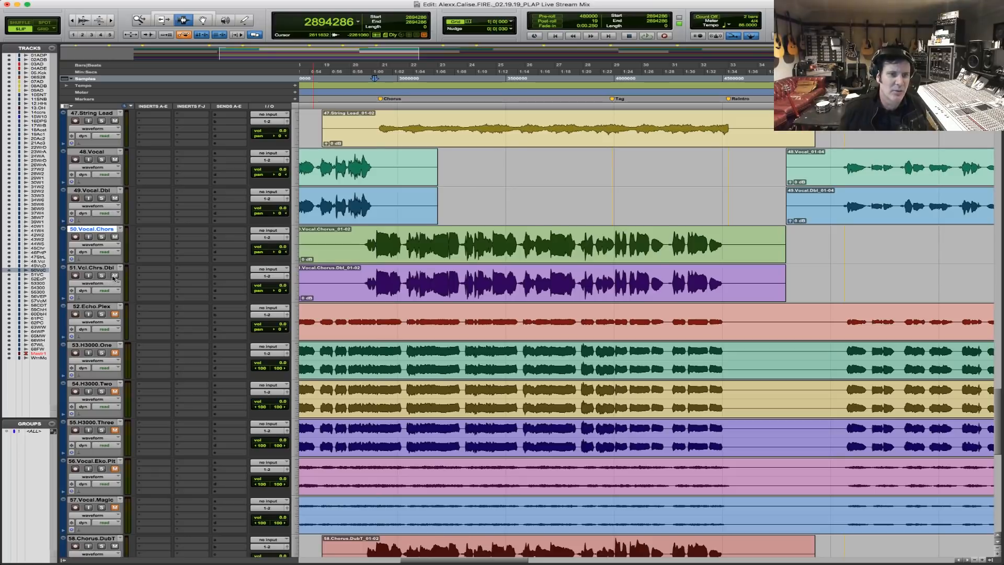
# Return to Grid mode and mark the String Lead's part from the Chorus marker to the following ReIntro marker.
pyautogui.press('F5')
pyautogui.scroll(4, 594, 305)
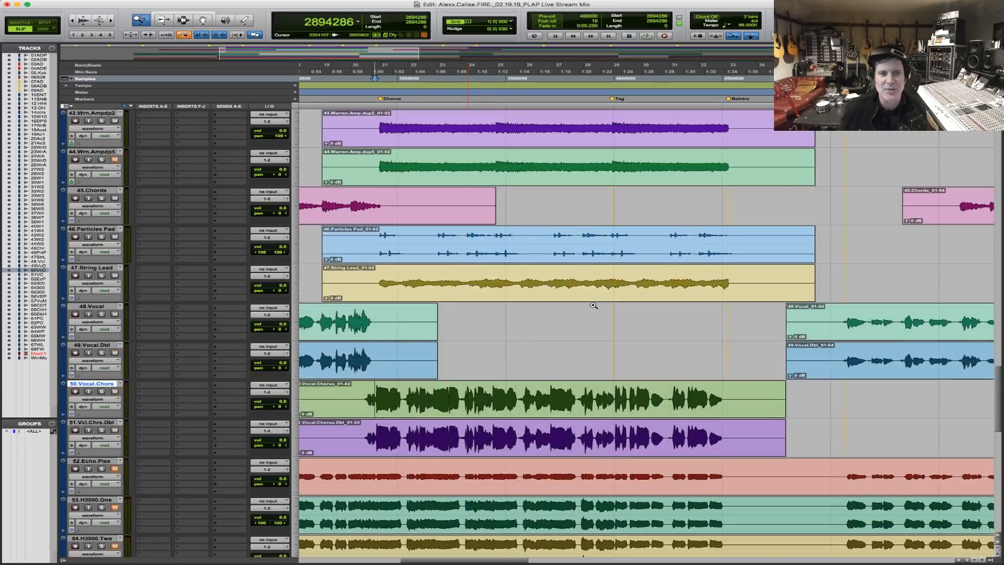
pyautogui.press('F4')
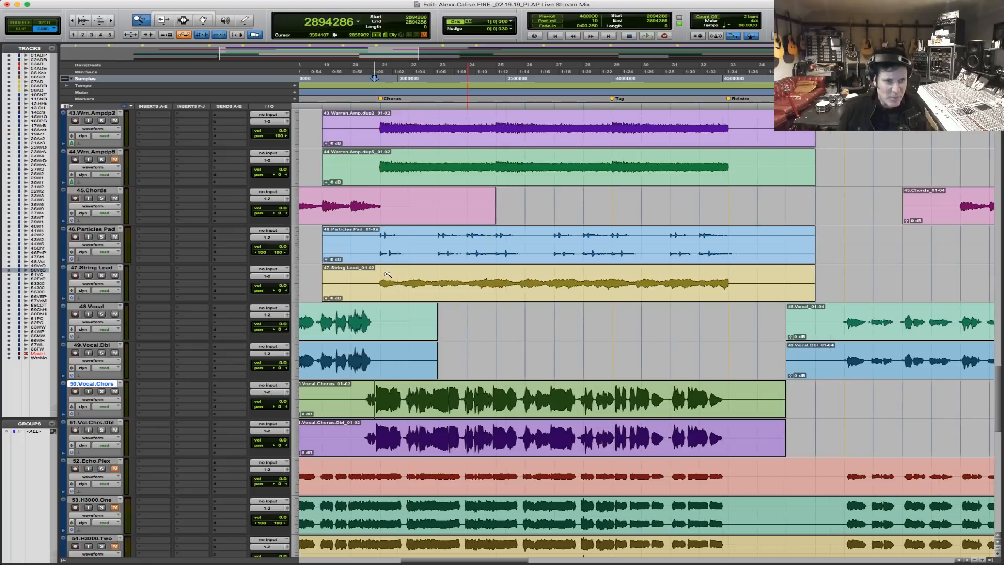
pyautogui.press('F7')
pyautogui.moveTo(381, 274); pyautogui.dragTo(725, 280)
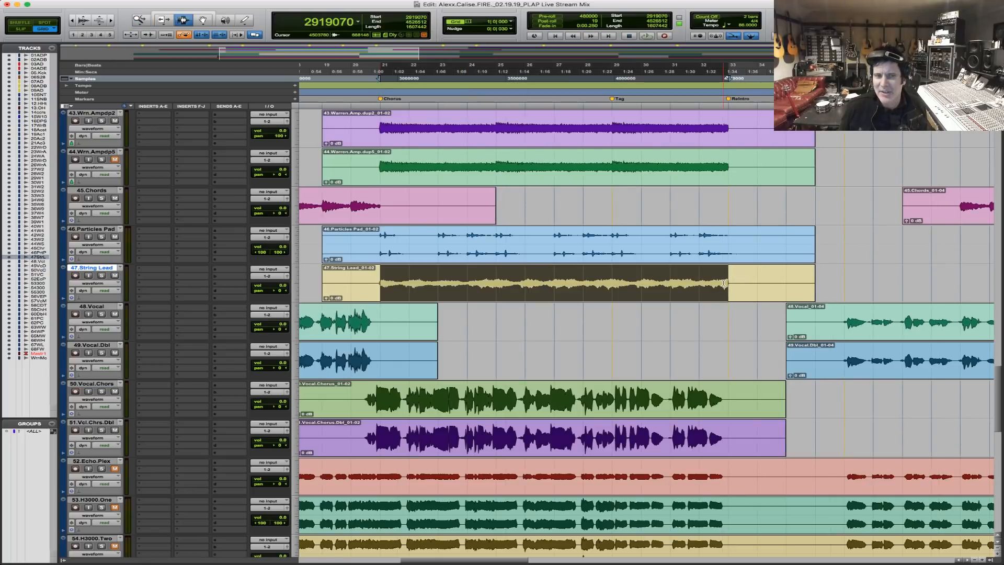
# Move the Warren.Bass track 17 up among the drums so it sits directly below the 05.Kick track.
pyautogui.scroll(6, 723, 283)
pyautogui.scroll(6, 725, 283)
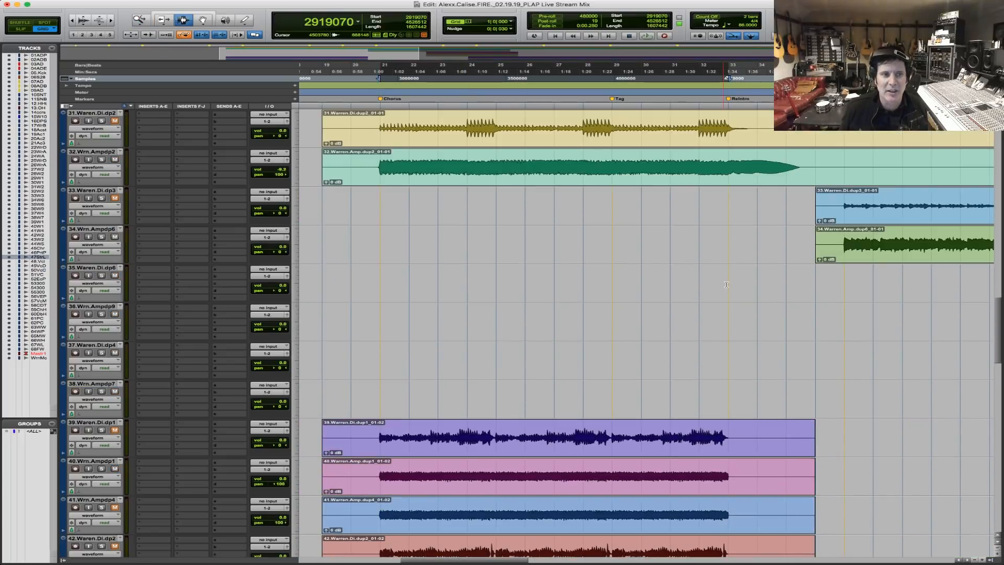
pyautogui.scroll(7, 727, 284)
pyautogui.scroll(10, 725, 287)
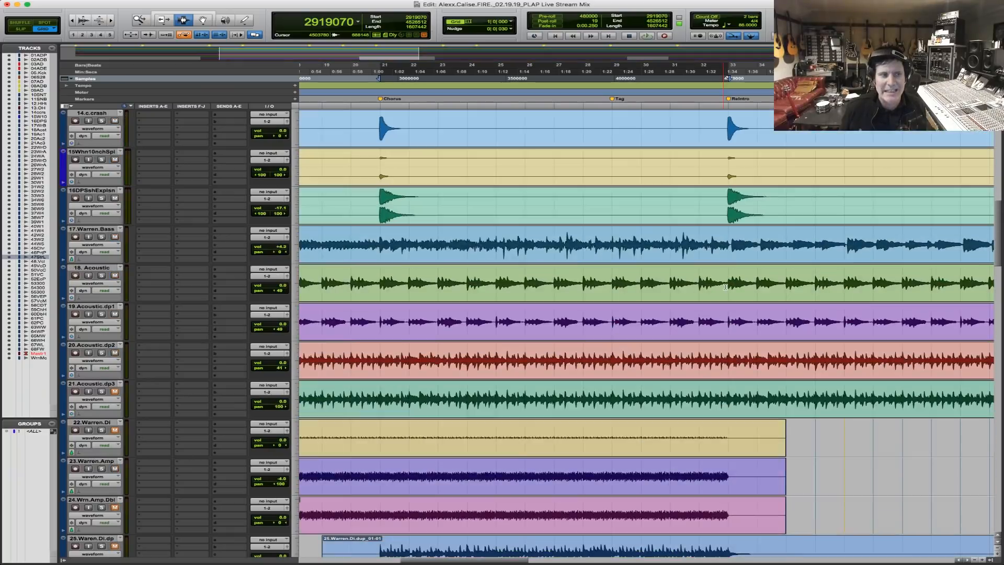
pyautogui.scroll(13, 725, 286)
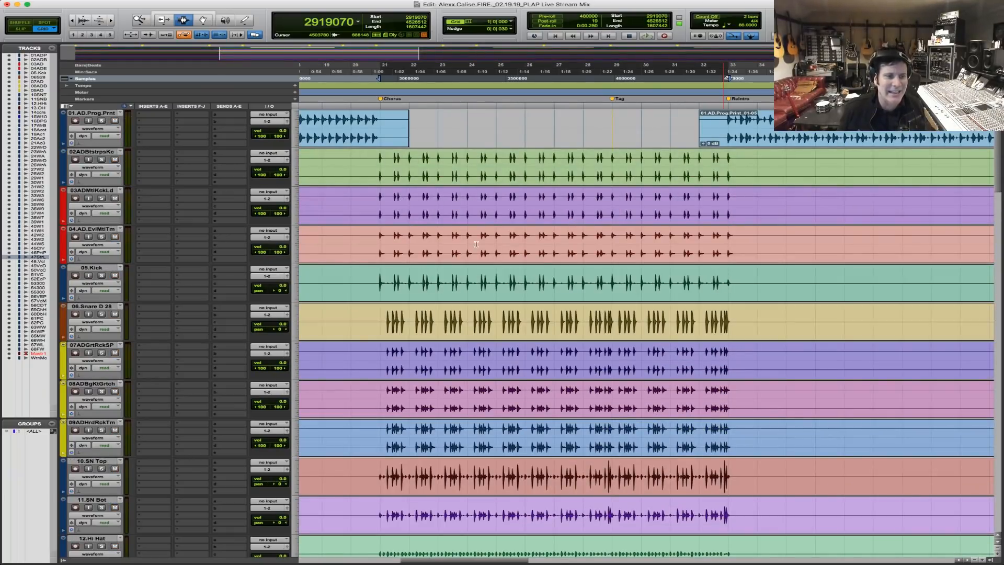
pyautogui.scroll(-15, 477, 244)
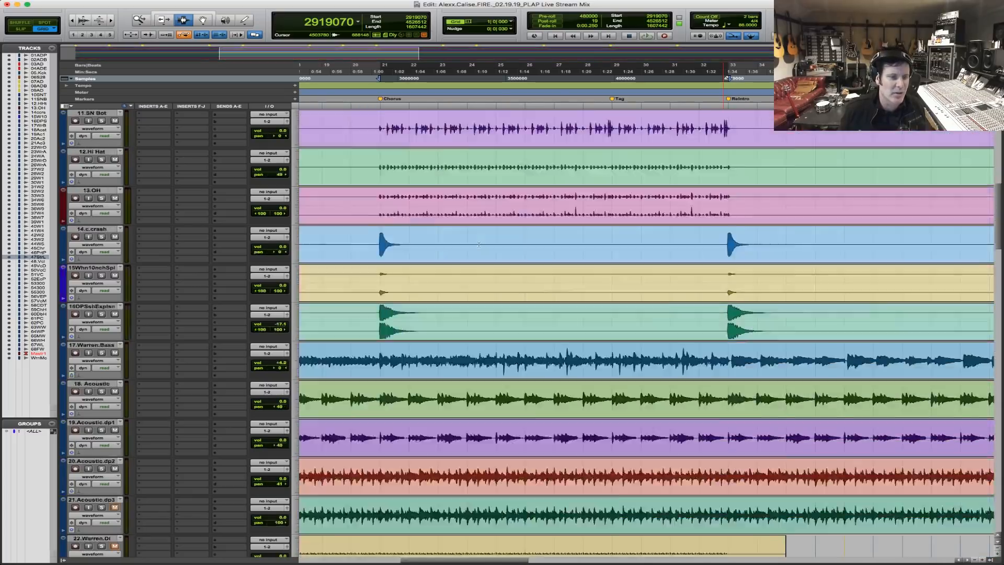
pyautogui.scroll(2, 478, 245)
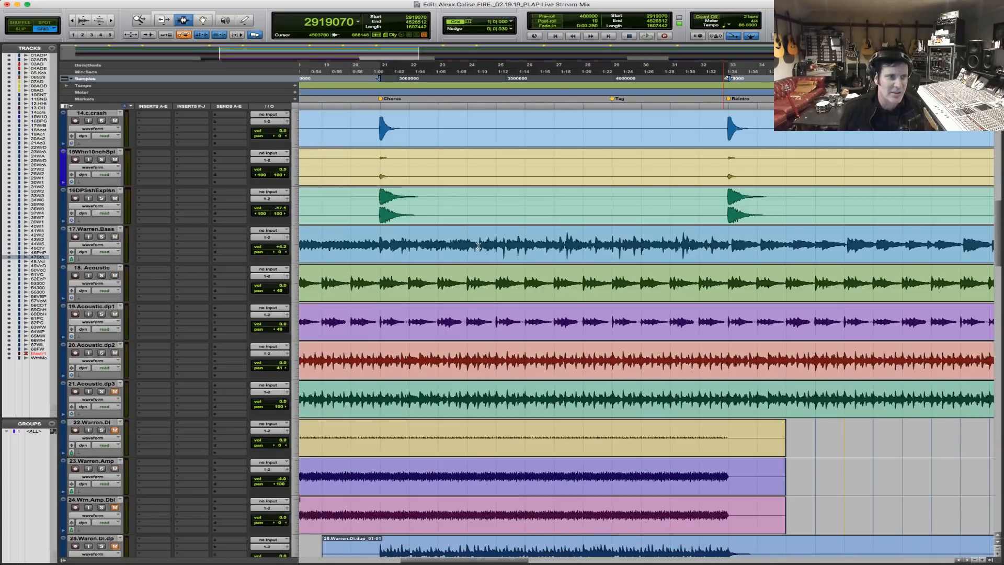
pyautogui.click(380, 241)
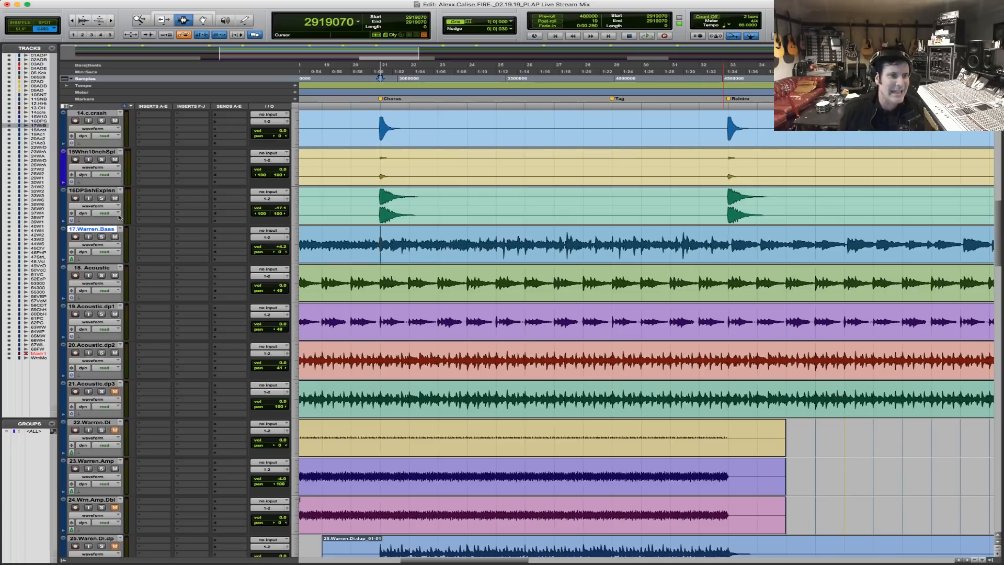
pyautogui.moveTo(110, 229); pyautogui.dragTo(249, 299)
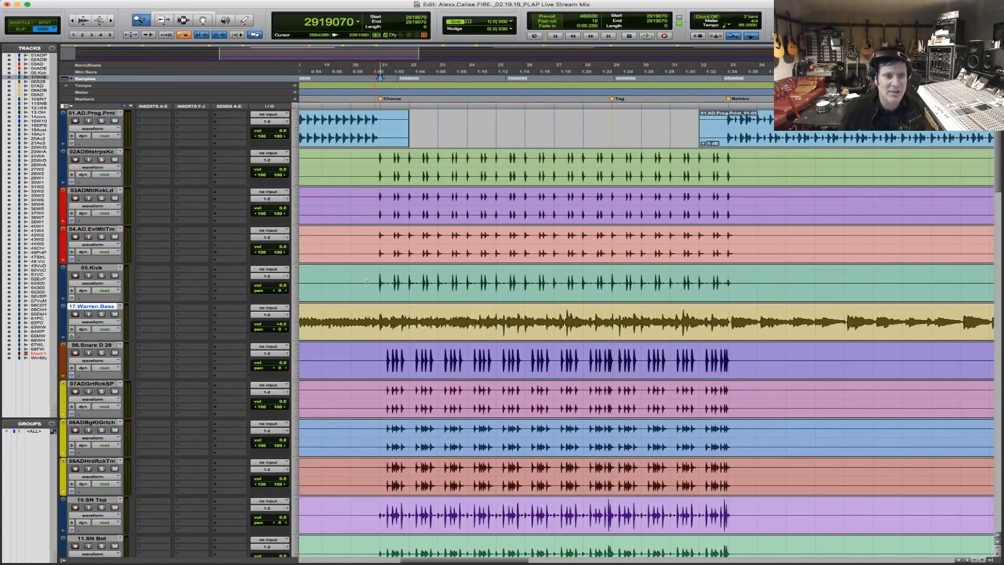
# Mark the Kick's part across the first chorus, solo the Kick, and play the section.
pyautogui.press('F7')
pyautogui.moveTo(377, 282); pyautogui.dragTo(715, 293)
pyautogui.press('space')
pyautogui.press('space')
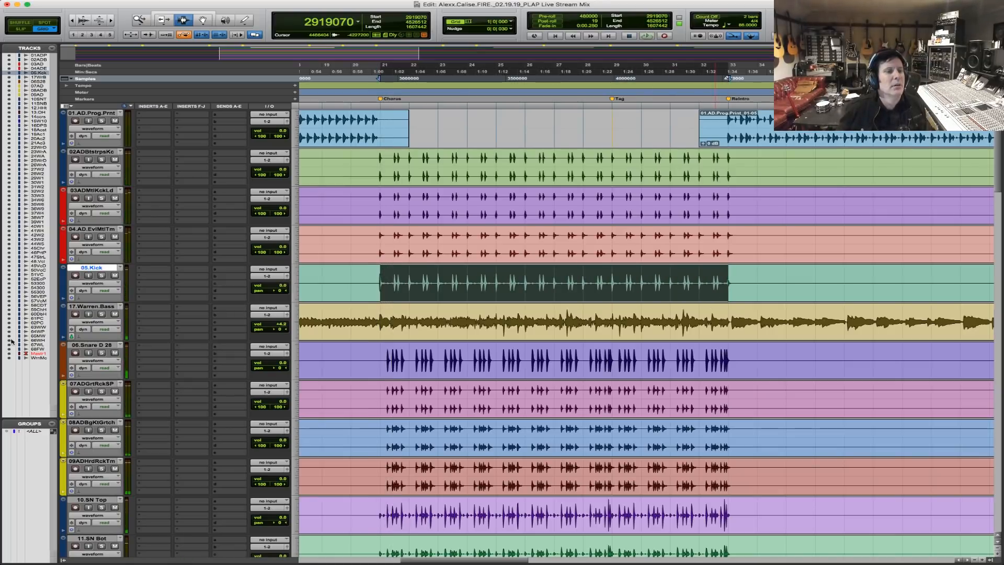
pyautogui.click(102, 276)
pyautogui.press('space')
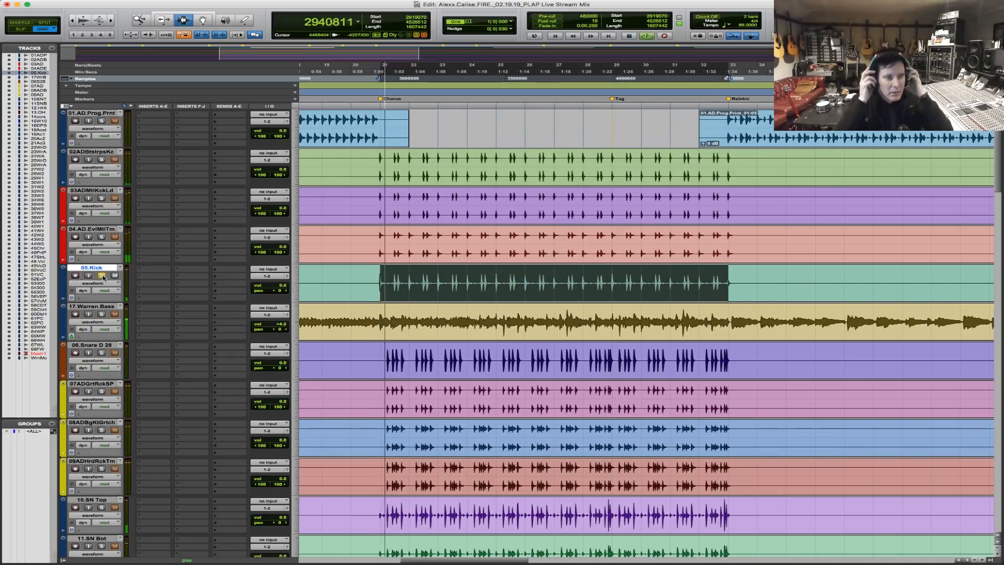
pyautogui.press('t')
pyautogui.press('t')
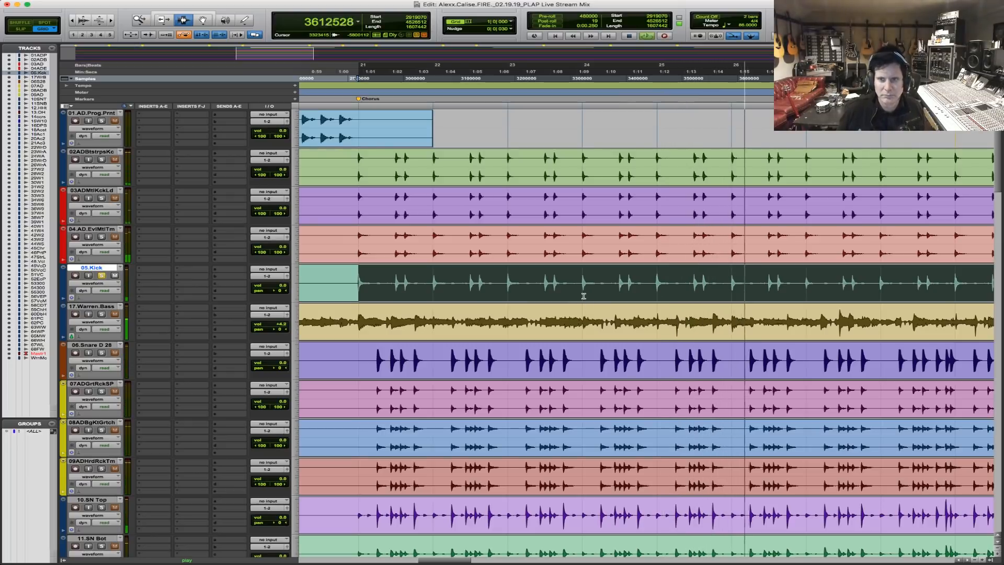
pyautogui.press('space')
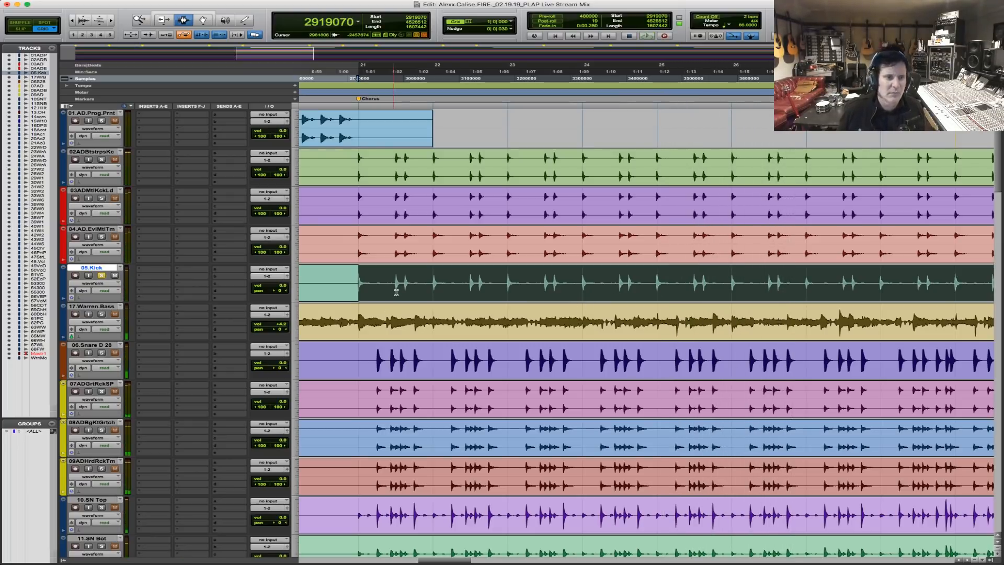
# Examine the first kick hits of the chorus up close against the bass waveform directly below.
pyautogui.press('F5')
pyautogui.moveTo(357, 273); pyautogui.dragTo(451, 269)
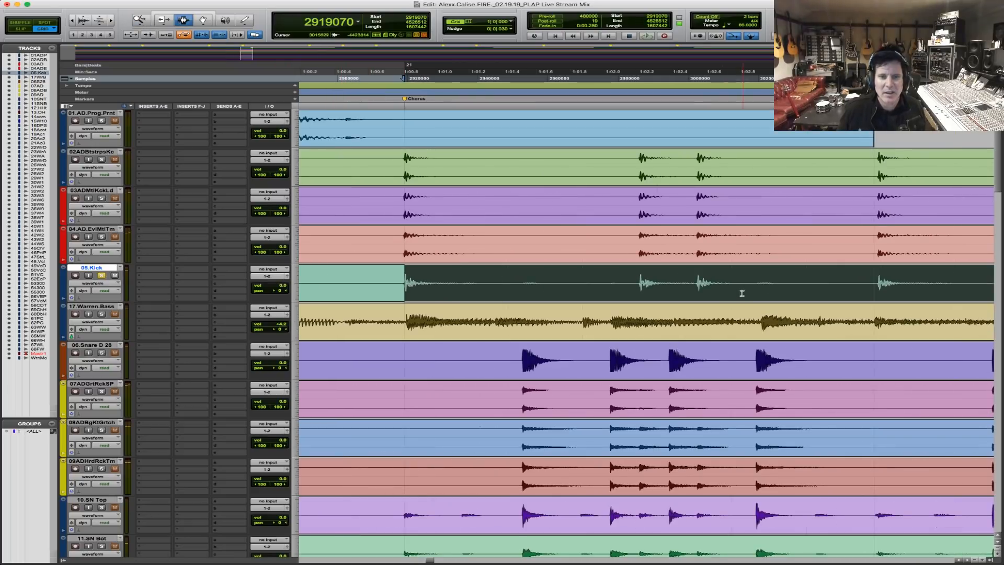
pyautogui.press('F5')
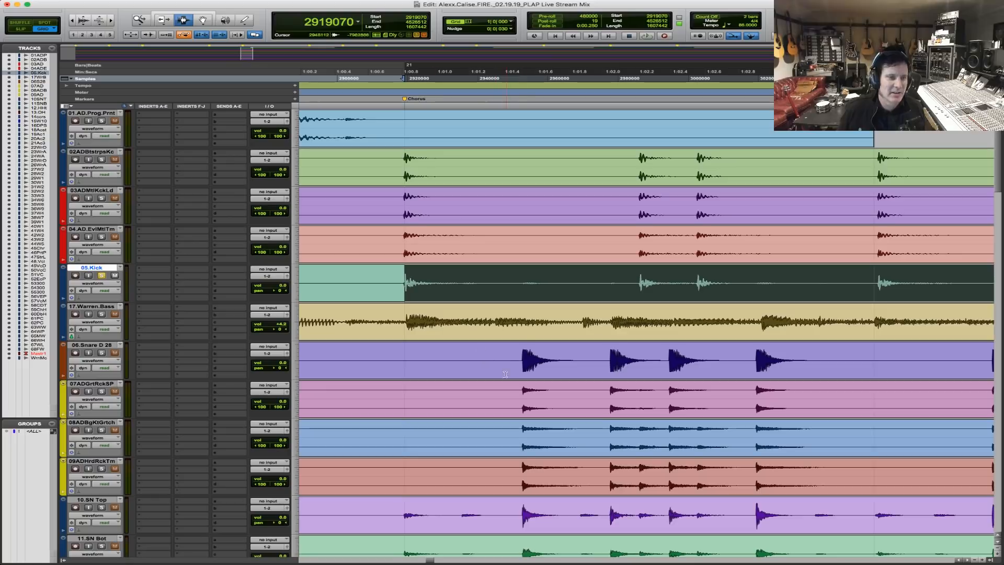
# Play the chorus opening with Kick and Warren.Bass soloed, dropping the Kick from the solo during playback.
pyautogui.press('r')
pyautogui.press('r')
pyautogui.press('r')
pyautogui.press('F5')
pyautogui.moveTo(576, 268); pyautogui.dragTo(949, 227)
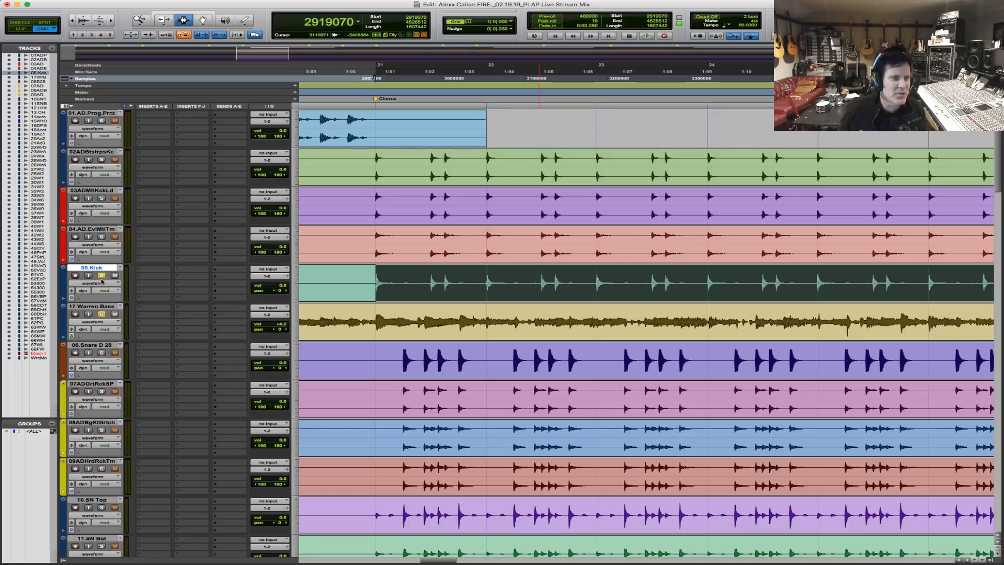
pyautogui.press('space')
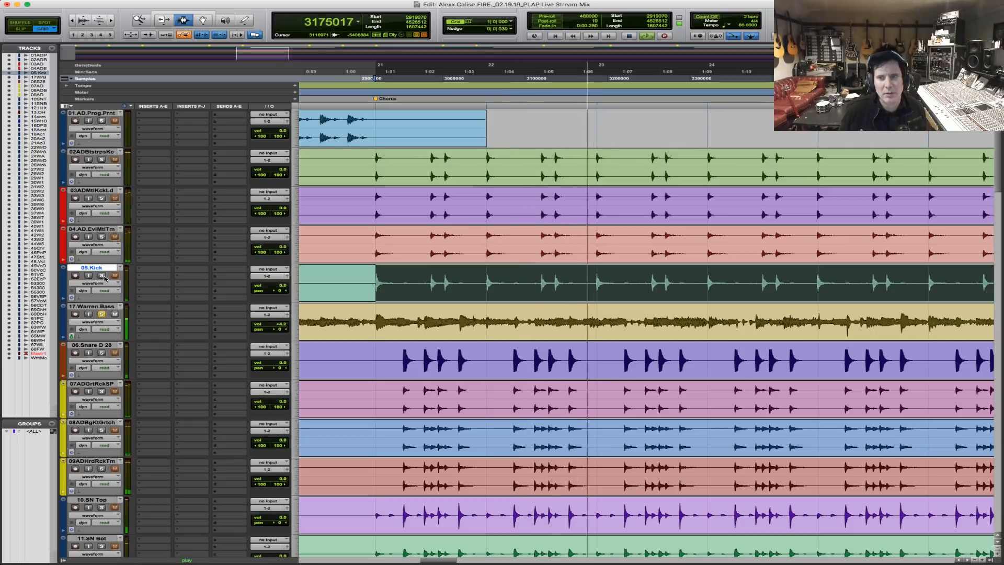
pyautogui.press('space')
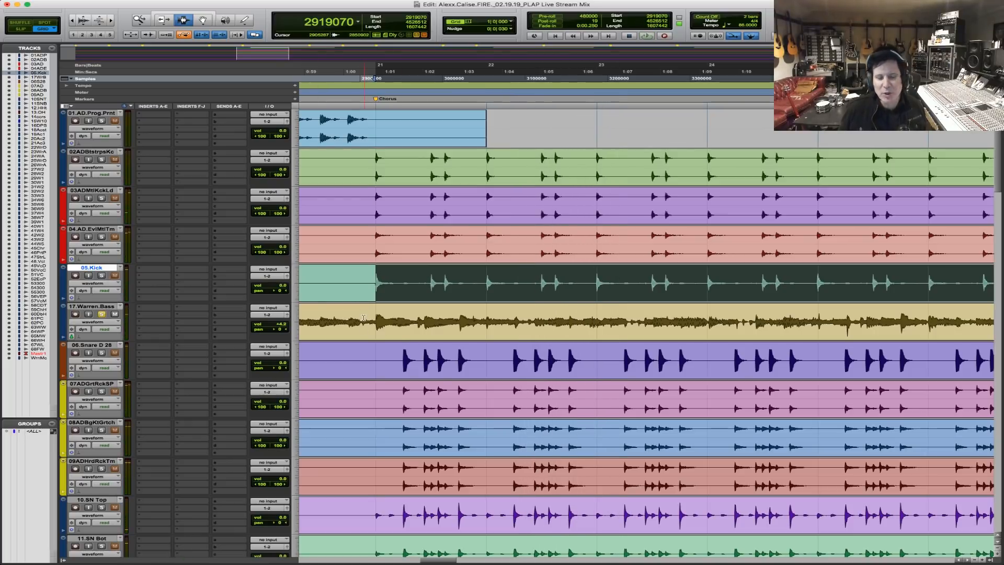
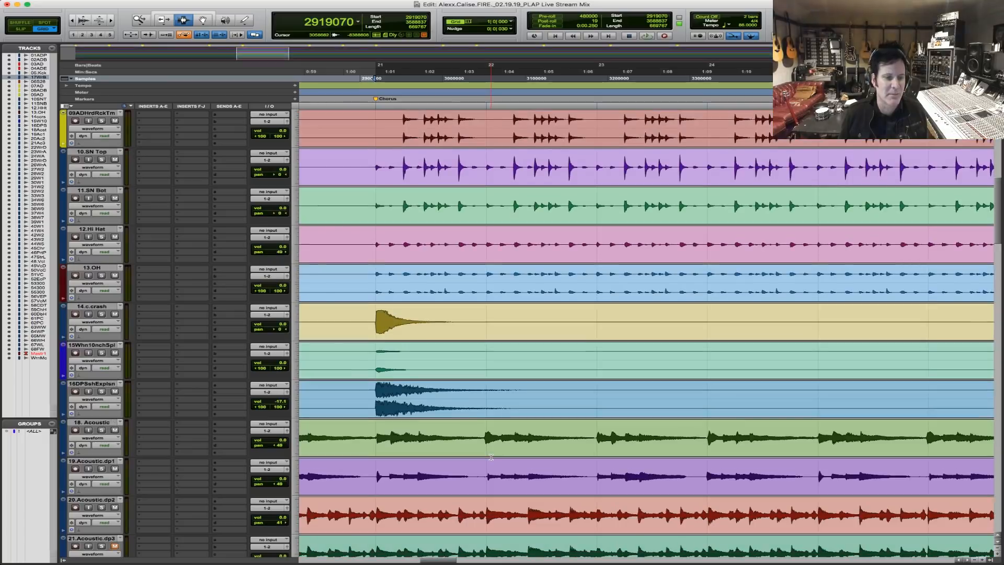
# Solo the Vocal Chorus track 50 in Slip mode, play it from its pickup before the first chorus, and unsolo it.
pyautogui.scroll(-15, 492, 456)
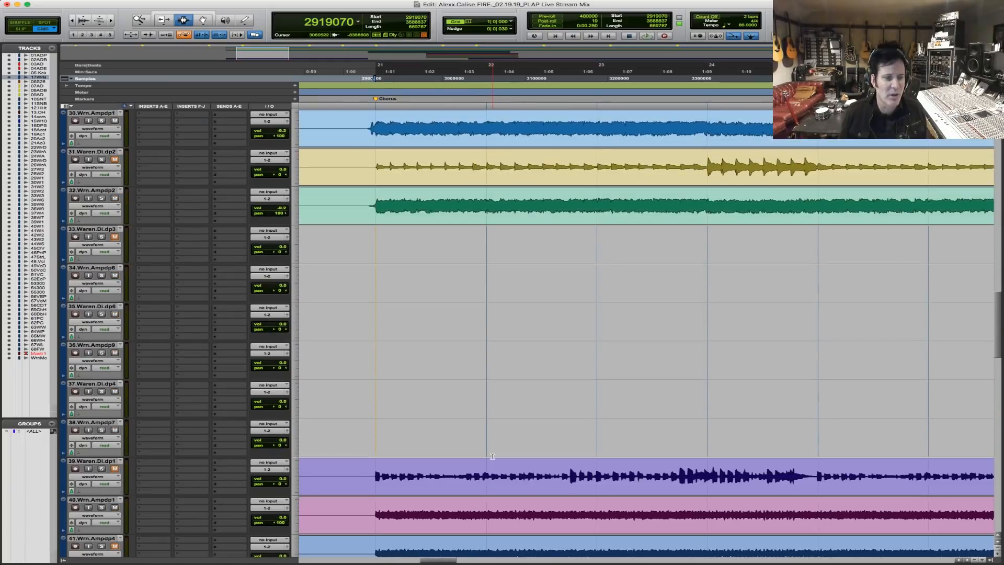
pyautogui.press('F3')
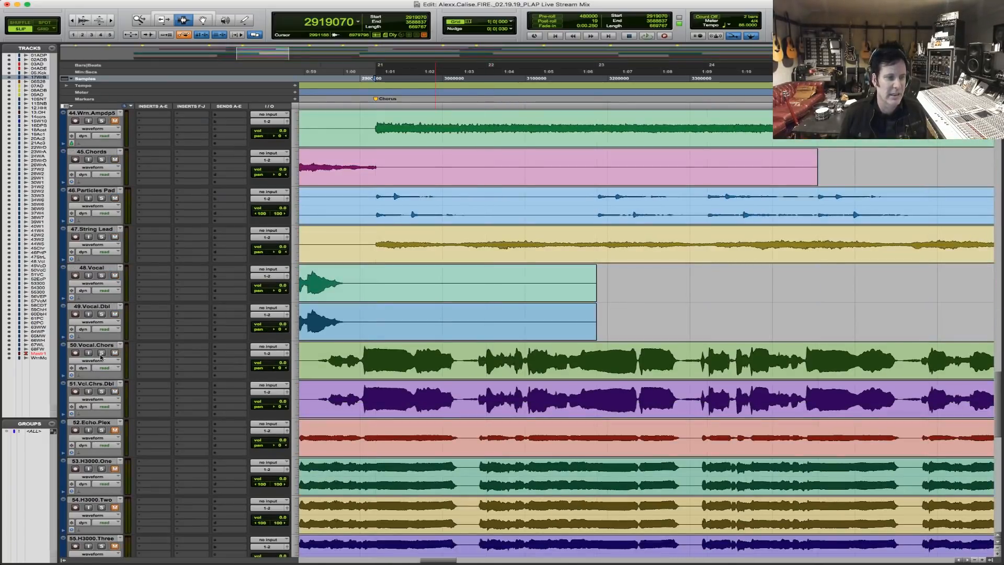
pyautogui.click(101, 353)
pyautogui.click(318, 355)
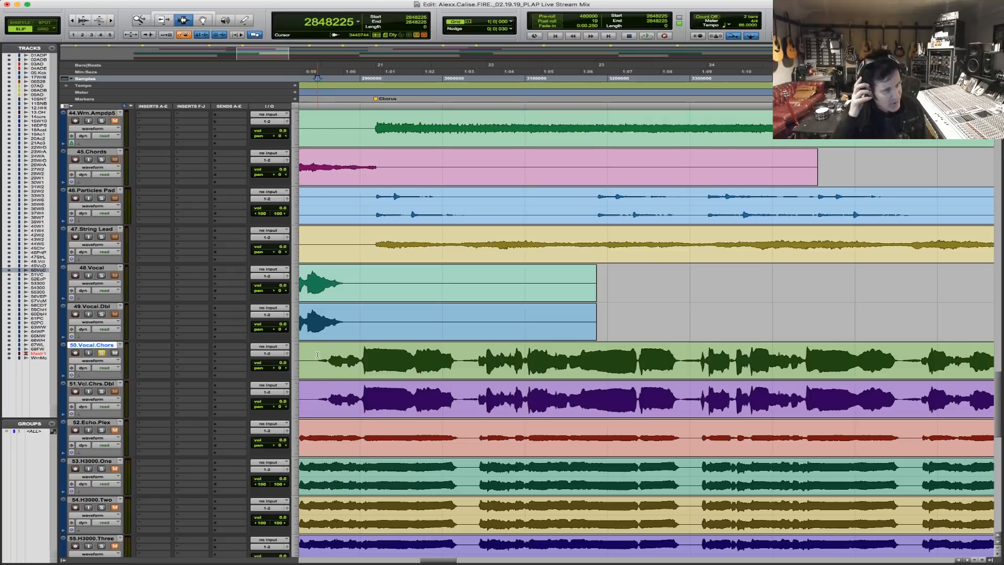
pyautogui.press('space')
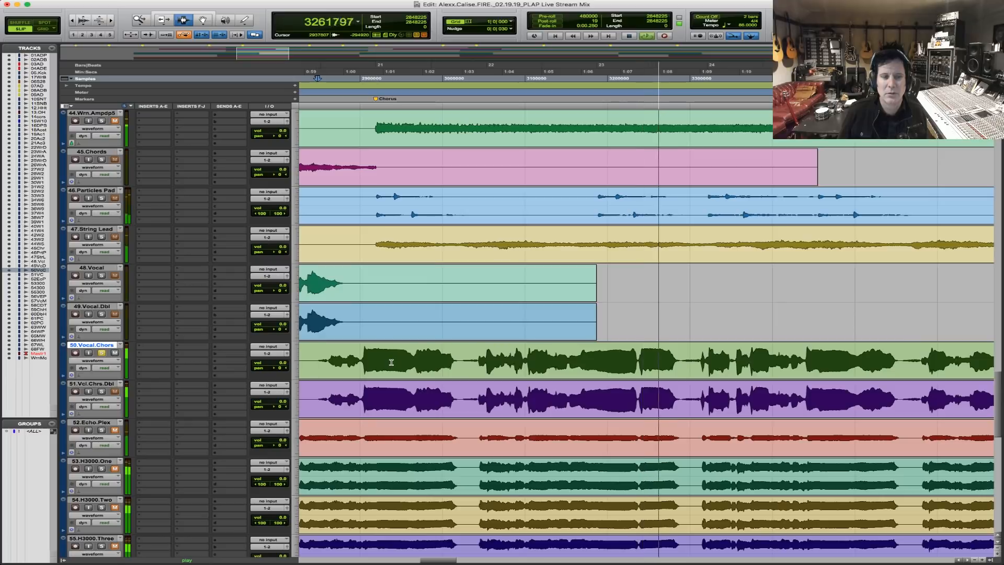
pyautogui.press('space')
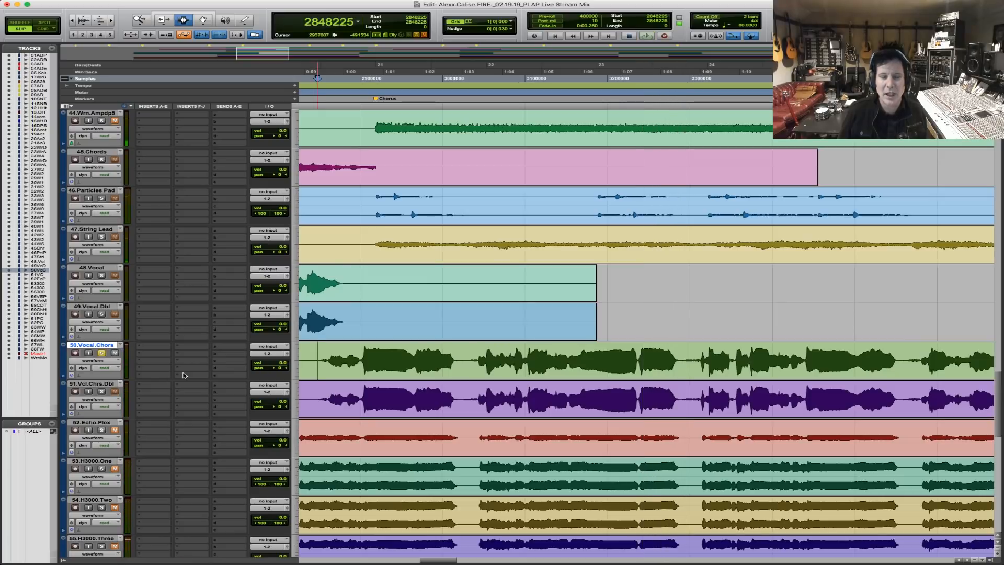
pyautogui.click(102, 353)
pyautogui.scroll(10, 242, 385)
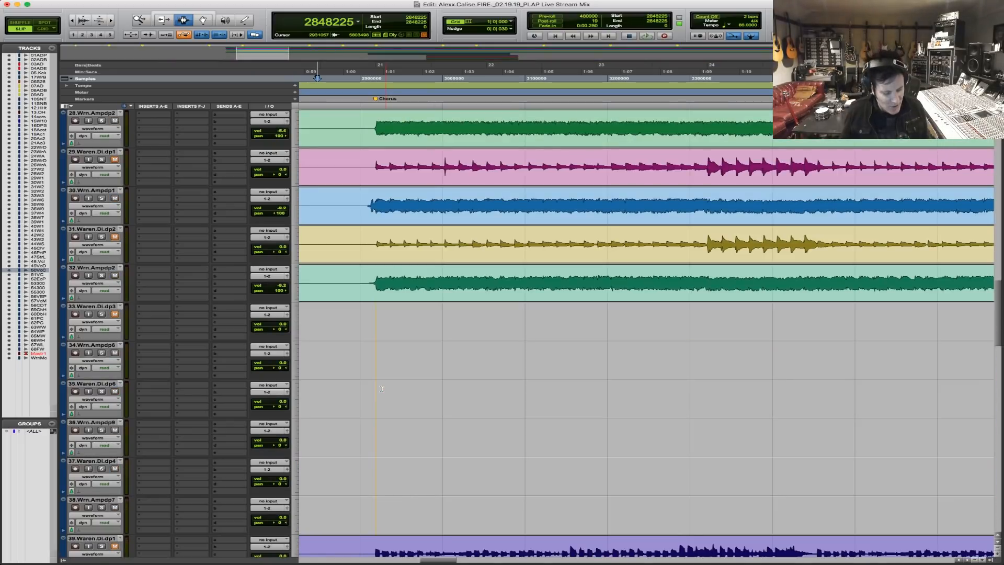
# Return to Grid mode, select Warren.Bass across the chorus's first four bars, and play the passage.
pyautogui.press('F4')
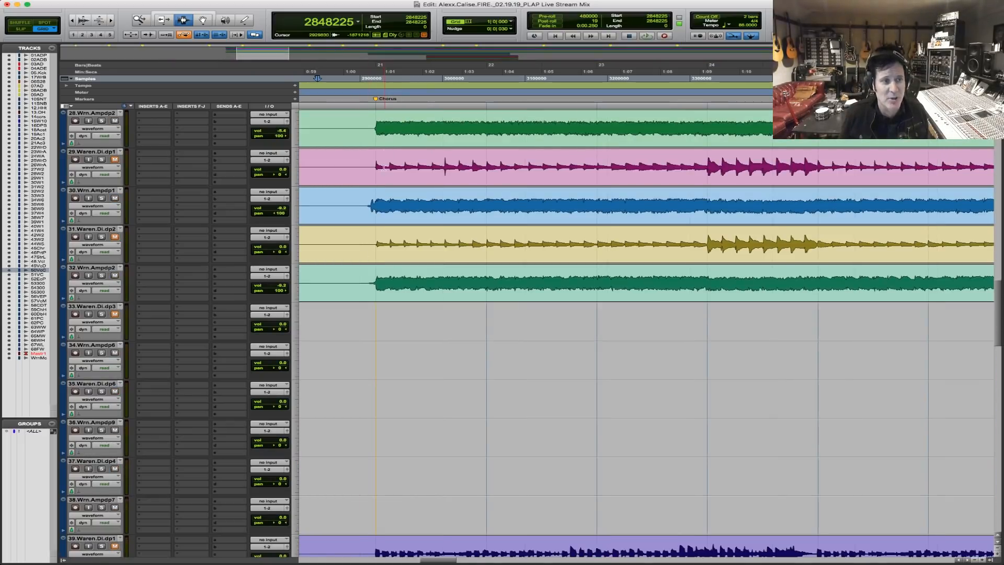
pyautogui.moveTo(381, 161); pyautogui.dragTo(707, 166)
pyautogui.scroll(10, 680, 269)
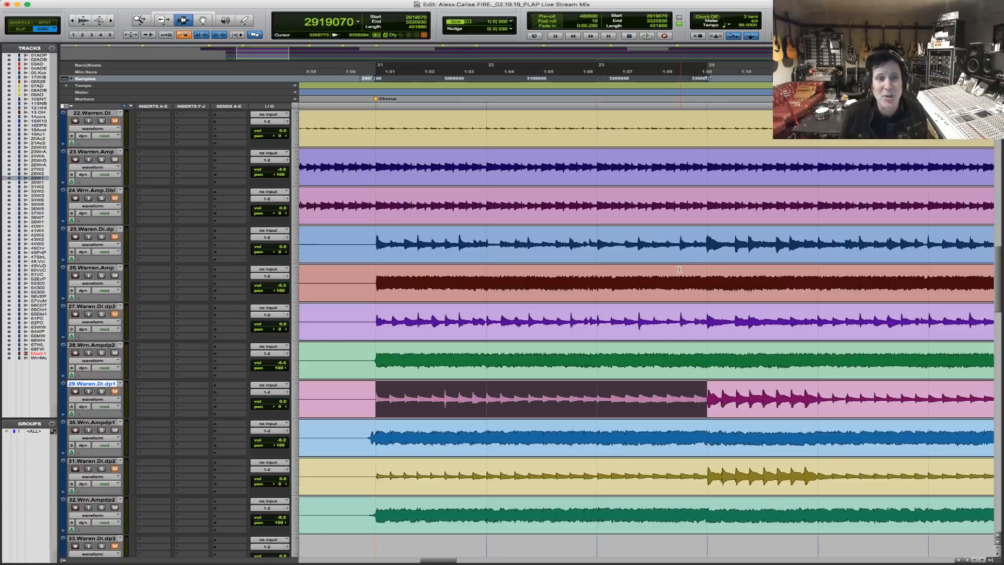
pyautogui.scroll(10, 679, 269)
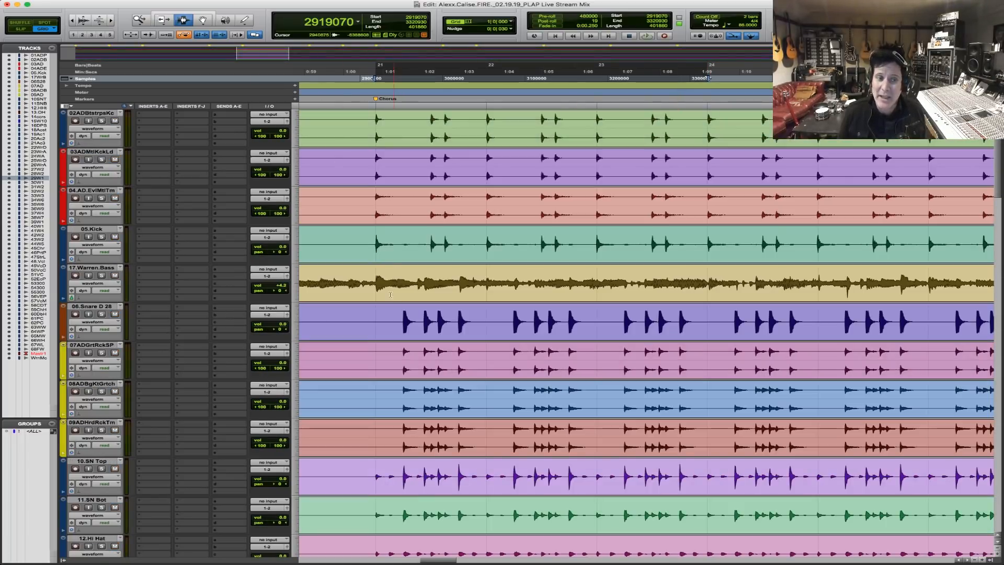
pyautogui.moveTo(390, 294); pyautogui.dragTo(840, 292)
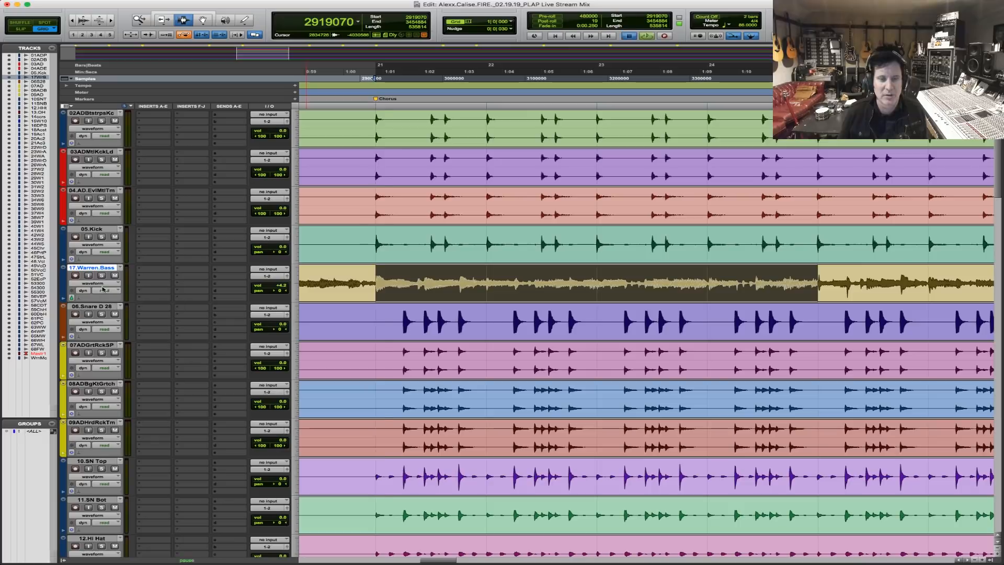
pyautogui.press('space')
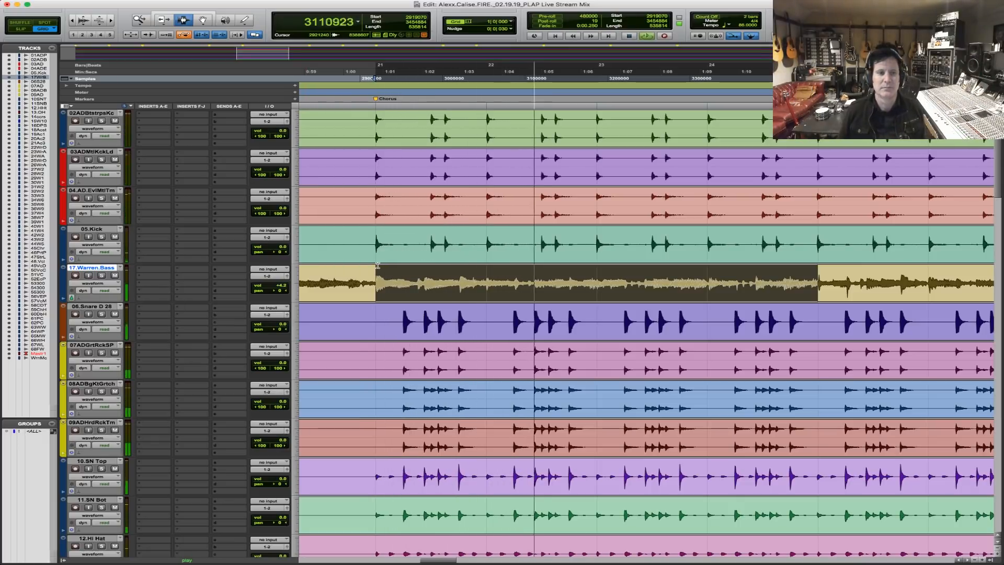
pyautogui.press('space')
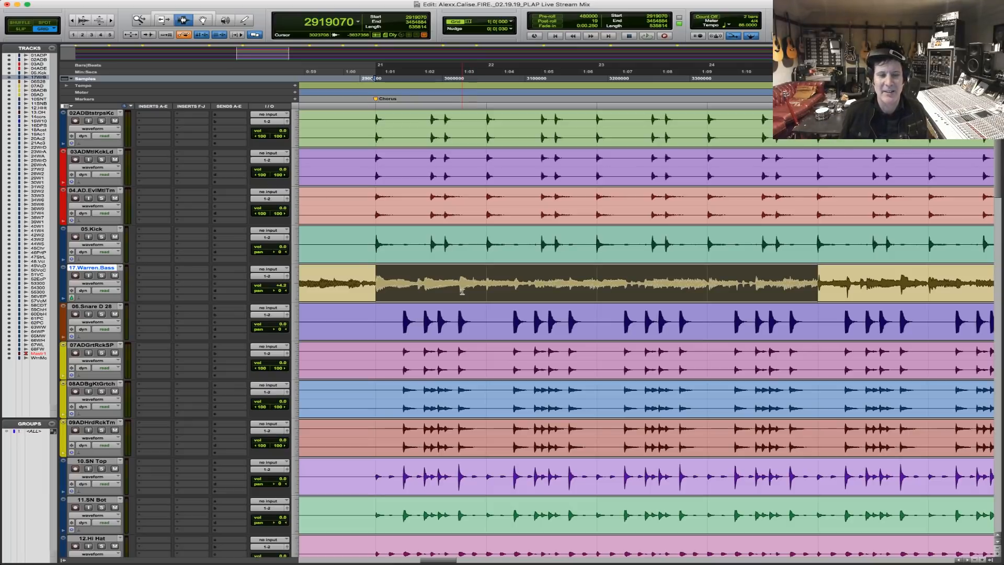
# Solo Warren.Bass and duplicate the track once with its playlists, automation, inserts, sends and group assignments.
pyautogui.click(102, 277)
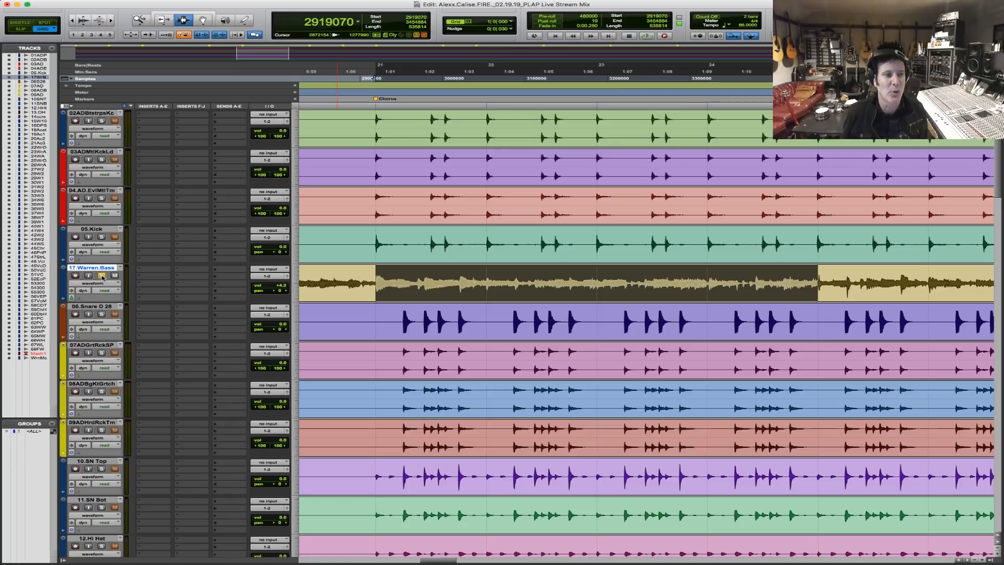
pyautogui.hotkey('alt', 'shift', 'd')
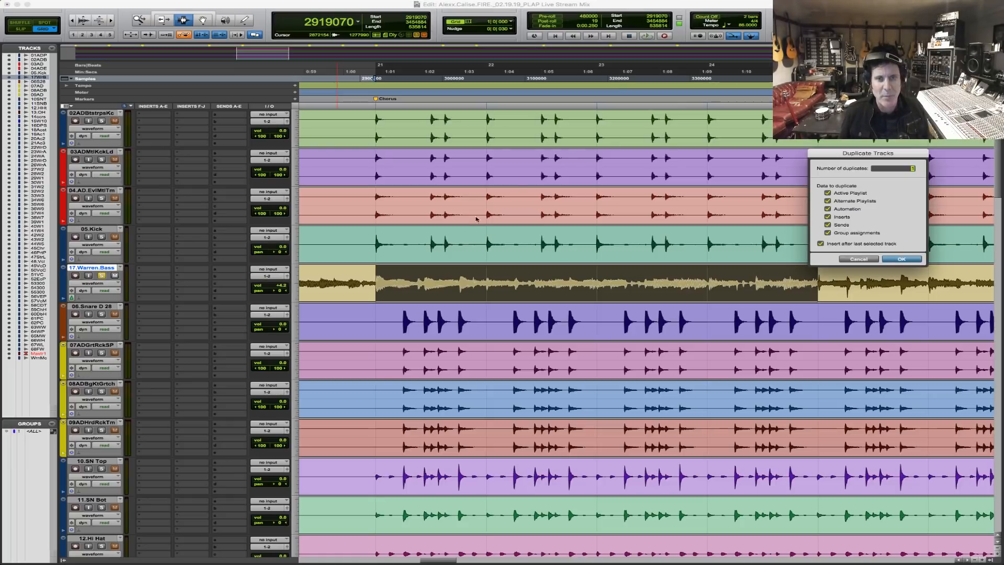
pyautogui.click(901, 260)
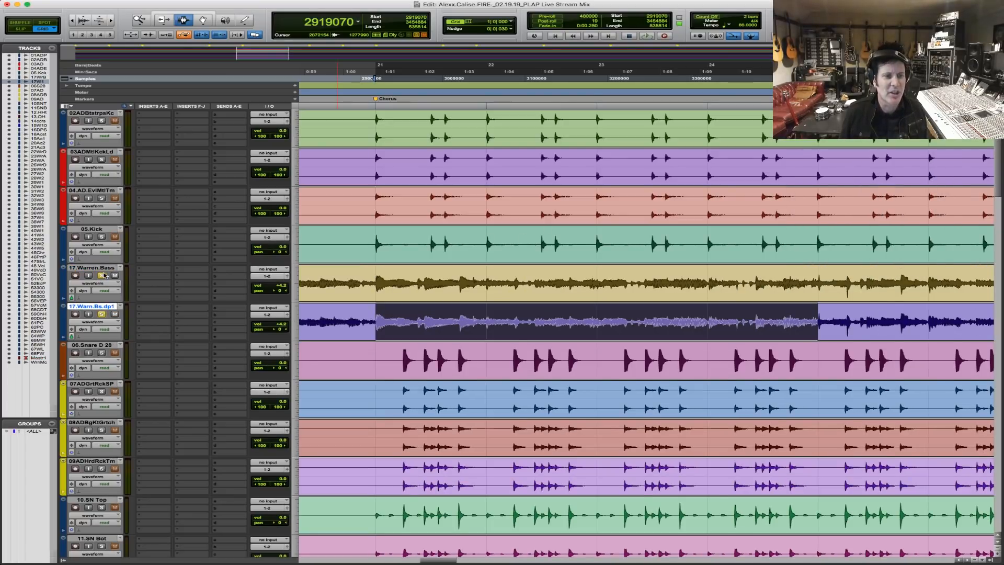
# Insert the mono REQ 2 equalizer in the first slot of the original Warren.Bass track and reposition its window.
pyautogui.click(149, 271)
pyautogui.moveTo(173, 285)
pyautogui.moveTo(283, 268)
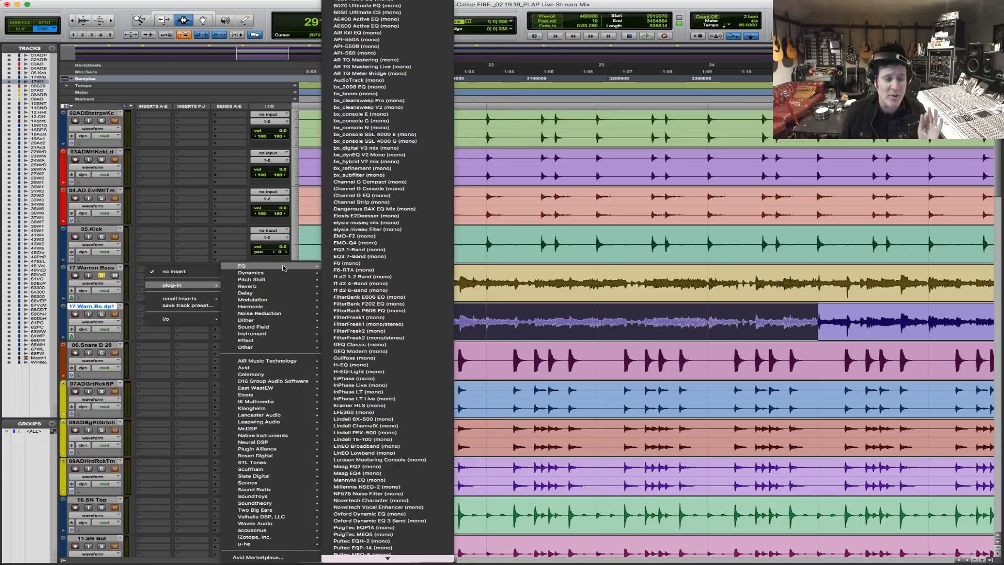
pyautogui.moveTo(409, 554)
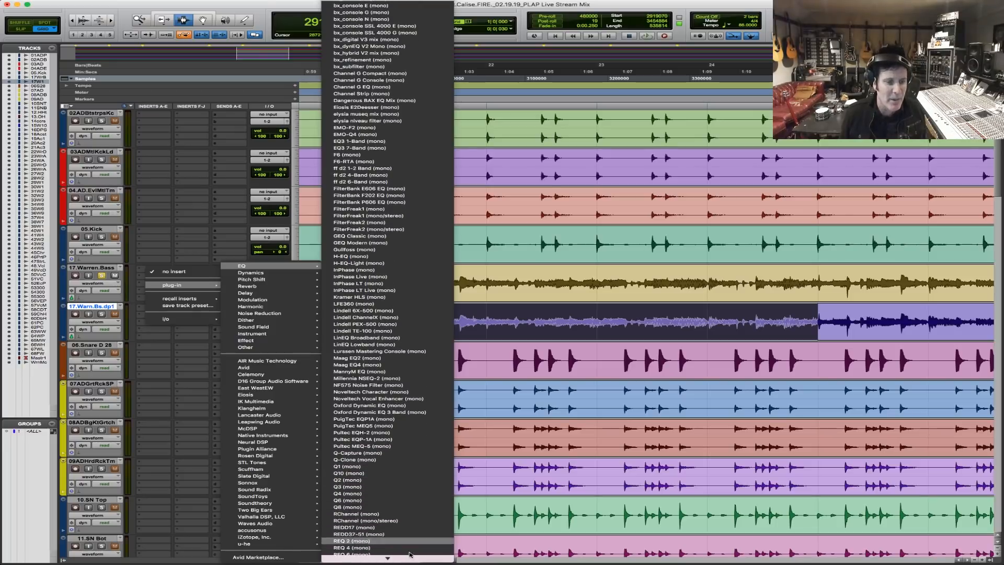
pyautogui.click(417, 518)
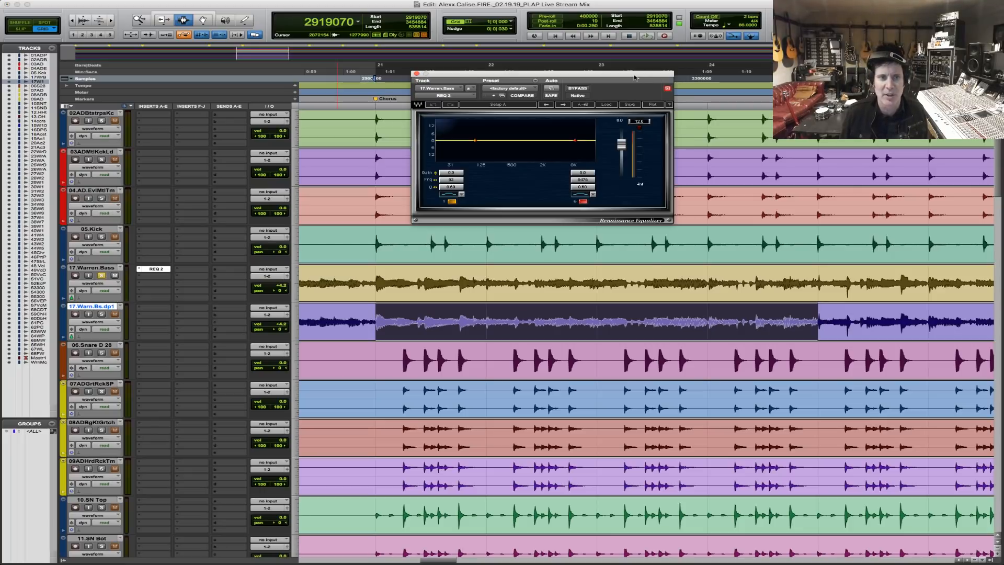
pyautogui.moveTo(634, 78); pyautogui.dragTo(607, 127)
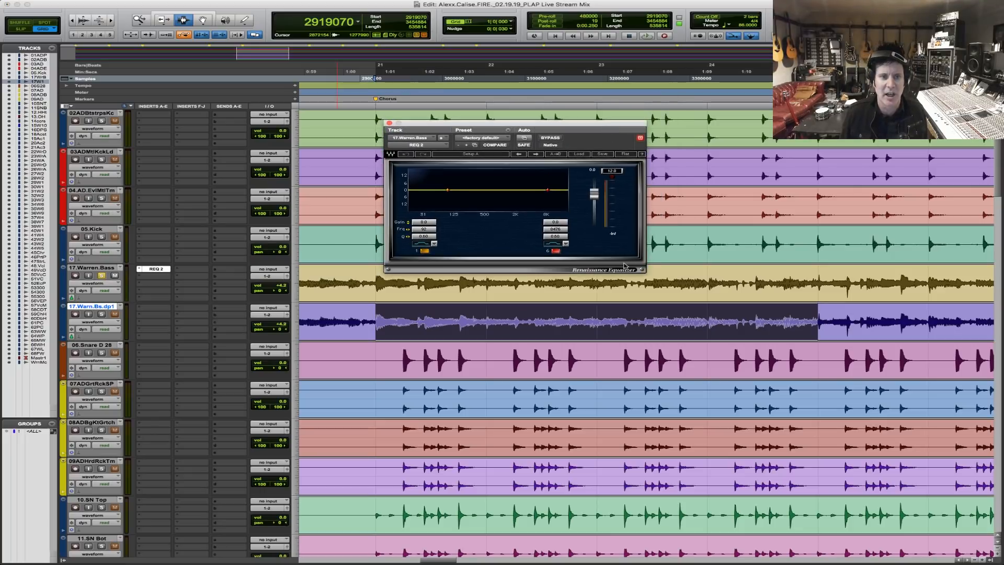
# Change REQ 2's high band to a low-pass filter, lower its frequency to about 200 Hz, and audition the bass.
pyautogui.click(556, 245)
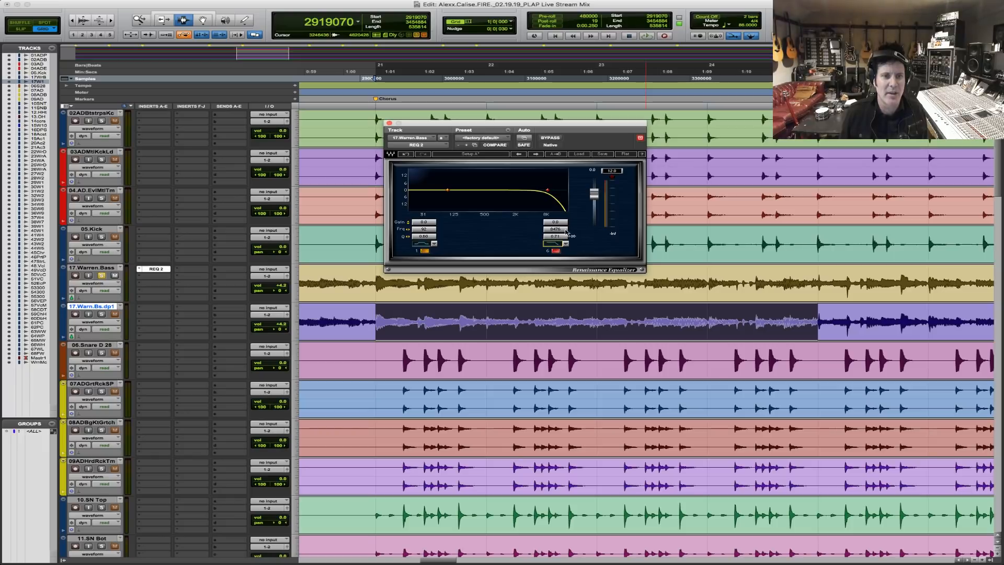
pyautogui.moveTo(567, 233)
pyautogui.mouseDown()
pyautogui.moveTo(523, 233)
pyautogui.moveTo(558, 229)
pyautogui.mouseUp()
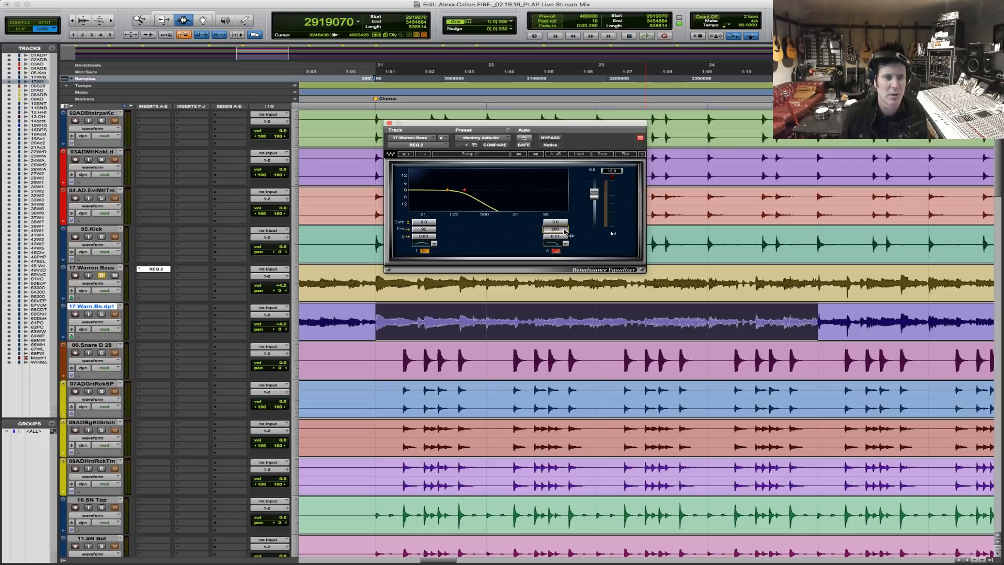
pyautogui.press('space')
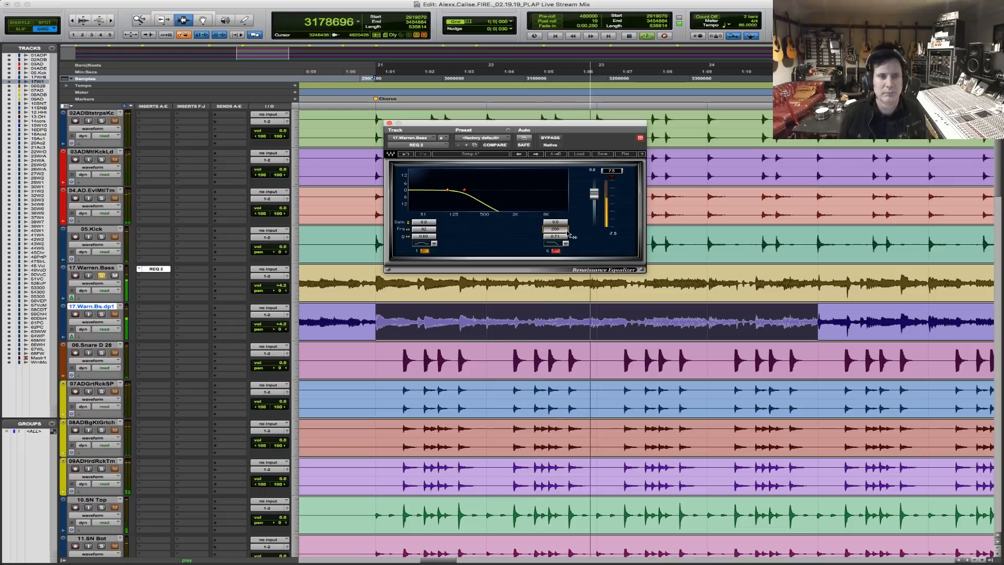
pyautogui.press('space')
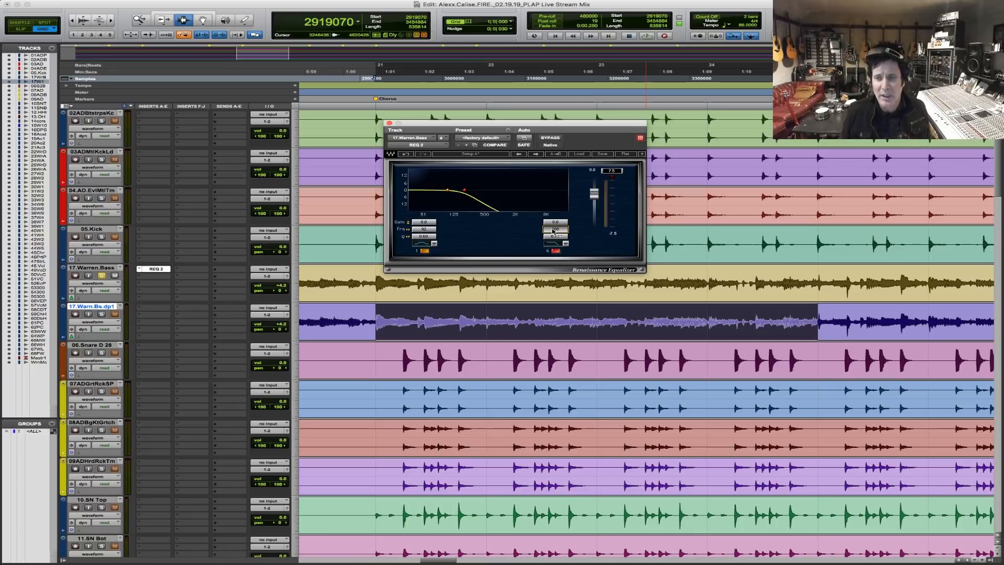
# Lower the low-pass frequency further to about 118 Hz and play the bass section again.
pyautogui.moveTo(556, 229); pyautogui.dragTo(555, 229)
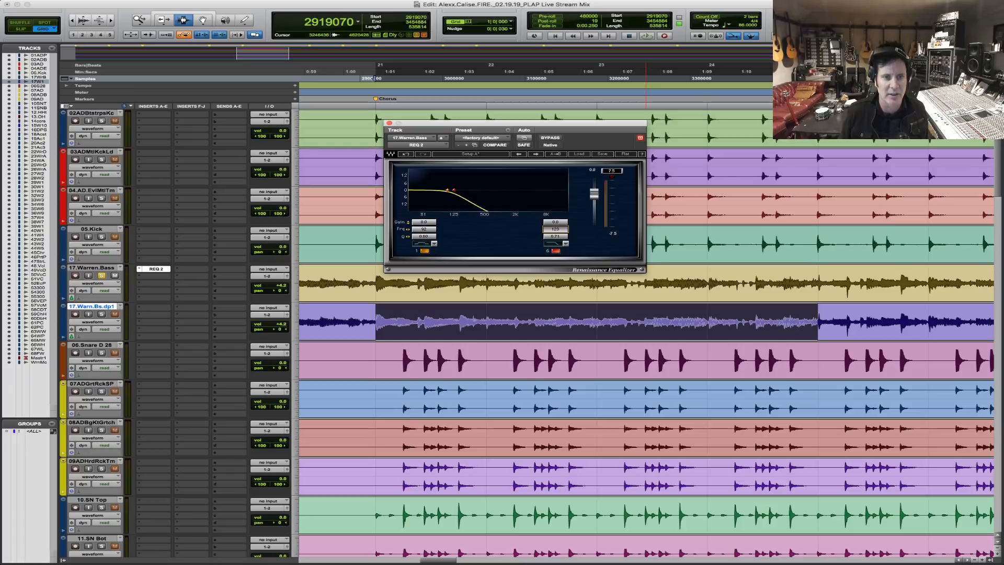
pyautogui.press('space')
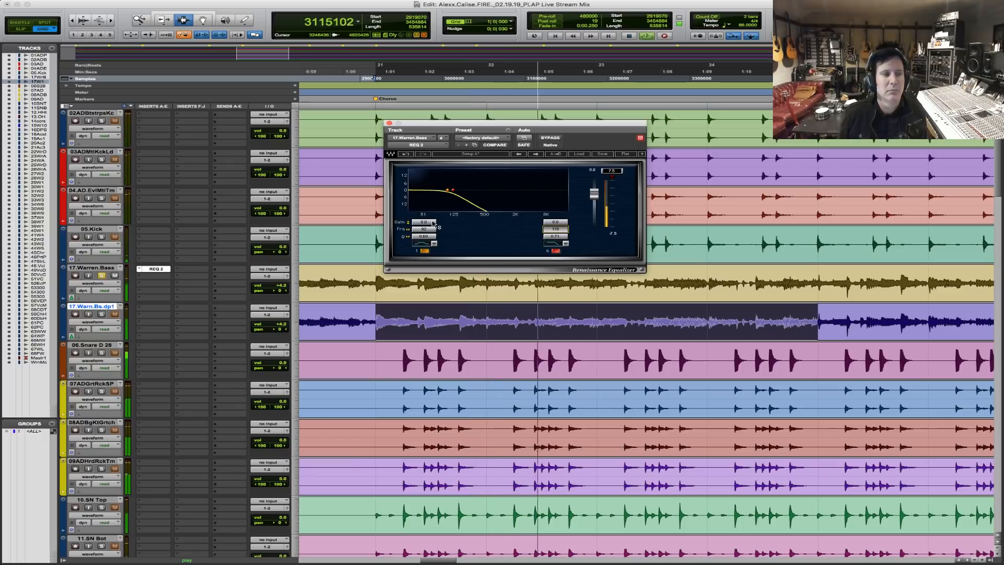
pyautogui.press('space')
# Replace REQ 2 on the original Warren.Bass track with the mono REQ 4 equalizer.
pyautogui.click(138, 269)
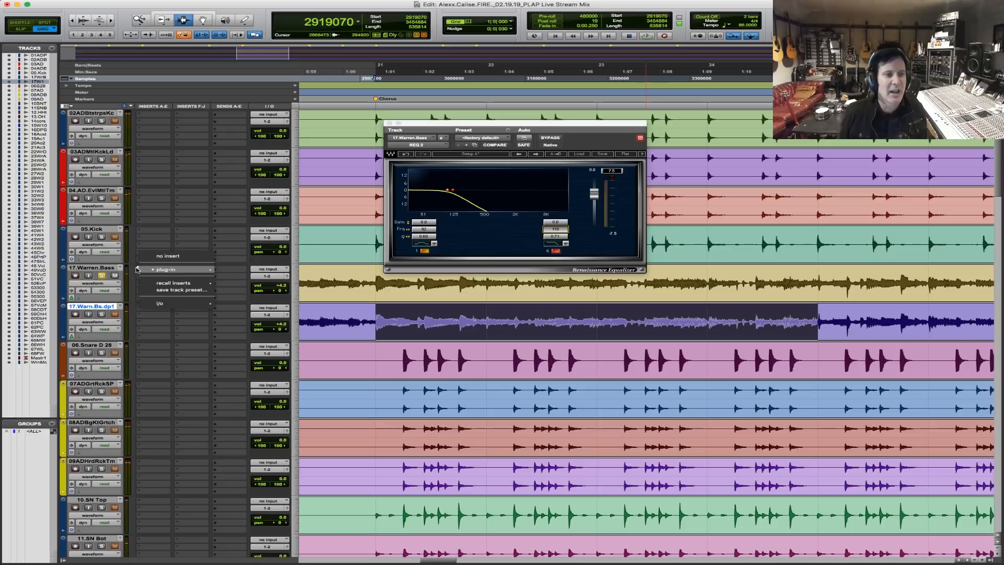
pyautogui.moveTo(208, 269)
pyautogui.moveTo(243, 266)
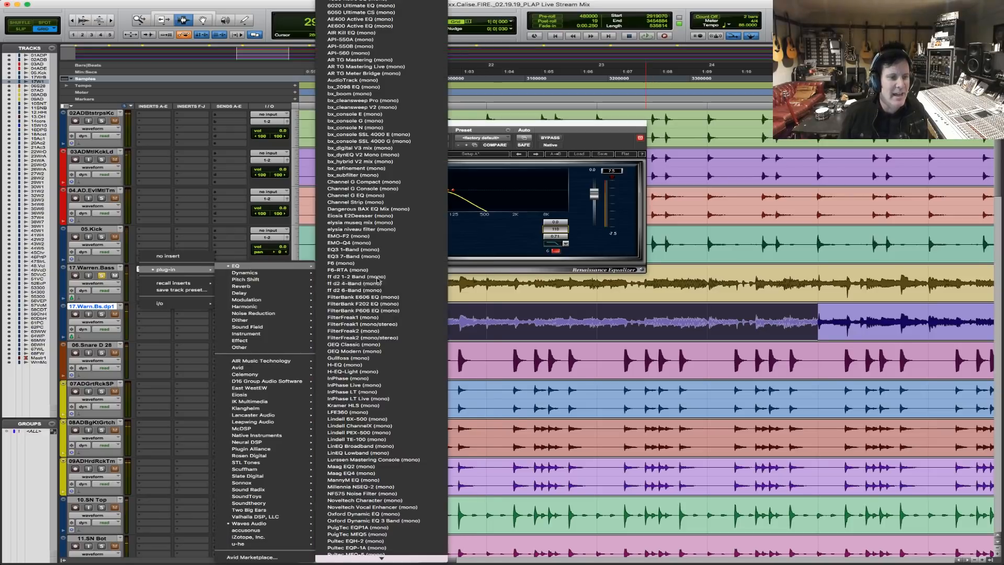
pyautogui.scroll(-5, 419, 515)
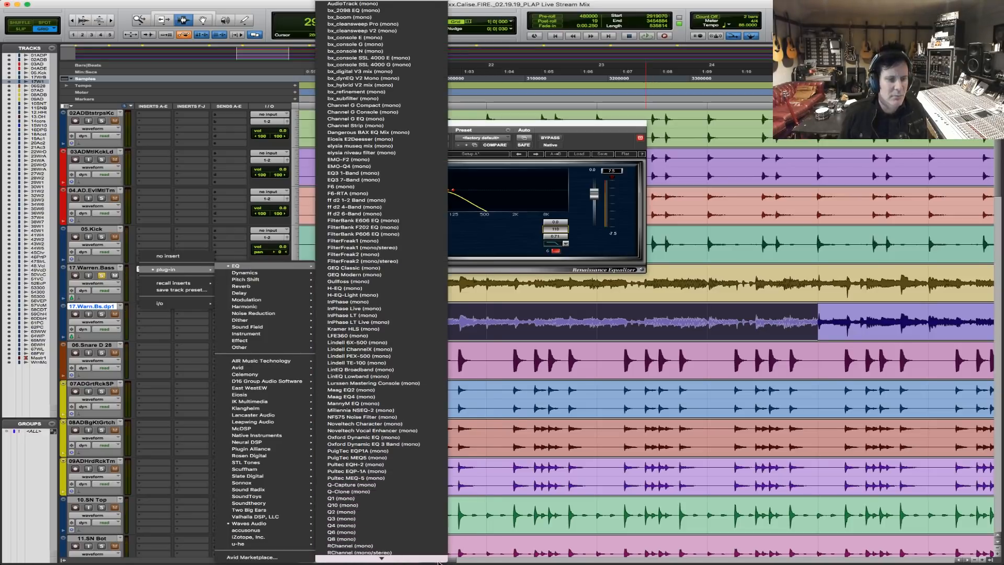
pyautogui.click(418, 541)
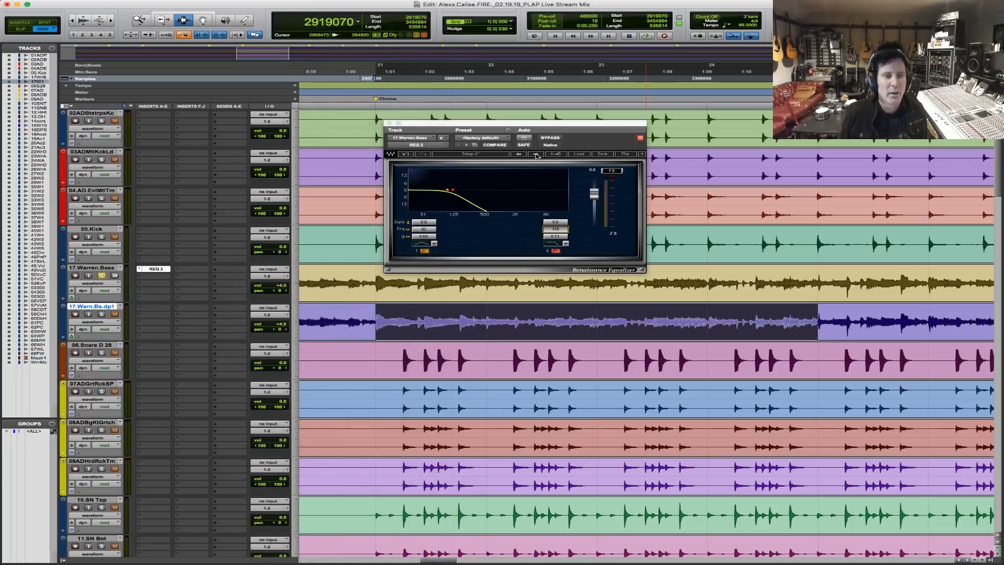
pyautogui.click(536, 154)
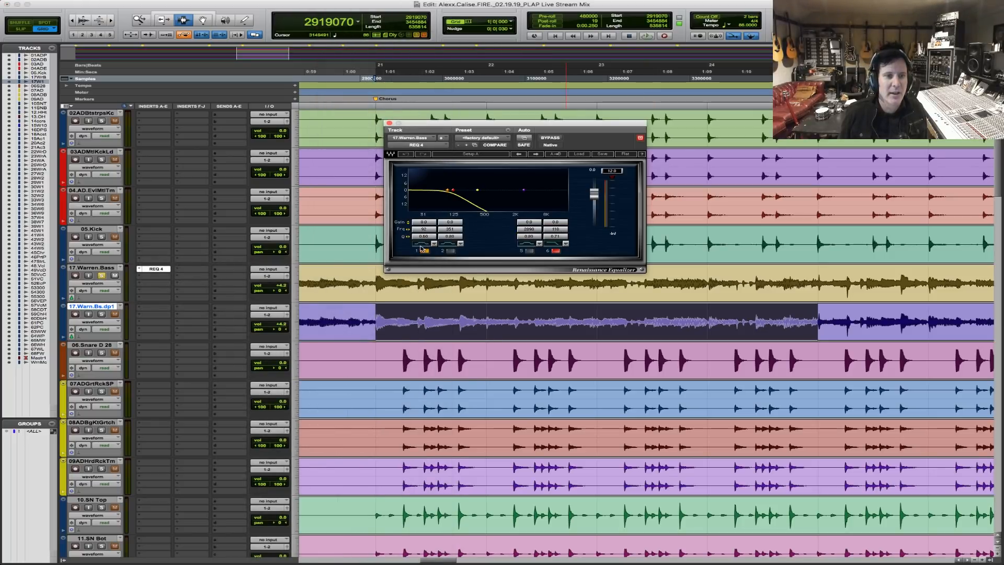
# Change REQ 4's band 1 to a high-pass filter and set its frequency to about 57 Hz.
pyautogui.click(421, 246)
pyautogui.click(421, 246)
pyautogui.moveTo(426, 230); pyautogui.dragTo(416, 230)
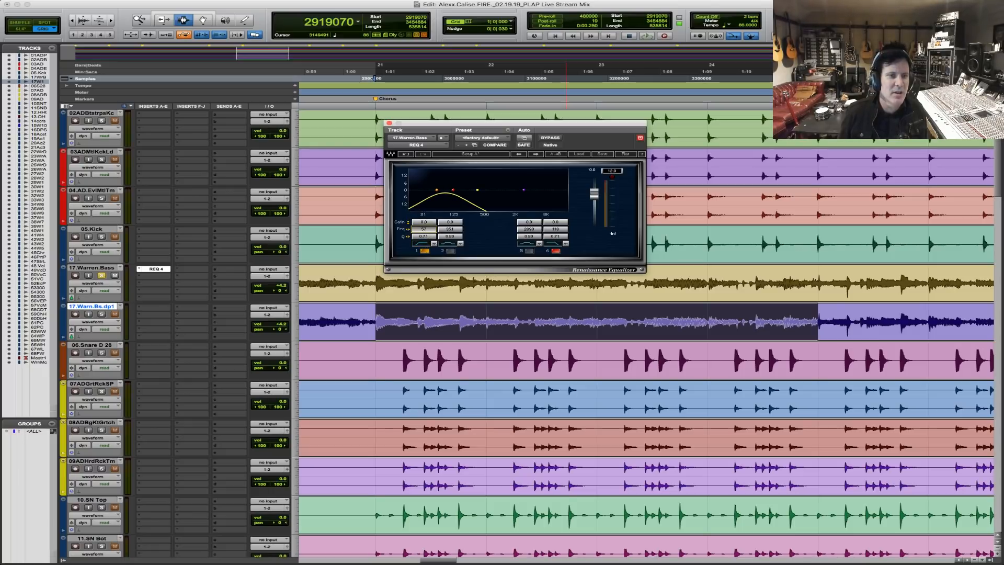
# Enable REQ 4's band 2 with a boost of about 5 dB near 90 Hz, auditioning the bass section.
pyautogui.click(456, 231)
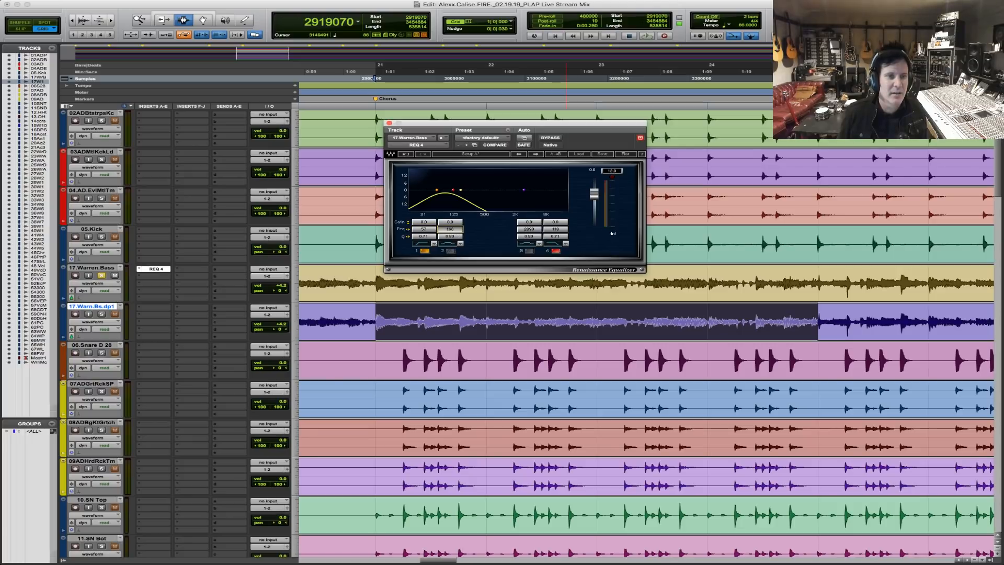
pyautogui.moveTo(454, 225); pyautogui.dragTo(453, 214)
pyautogui.click(449, 252)
pyautogui.press('space')
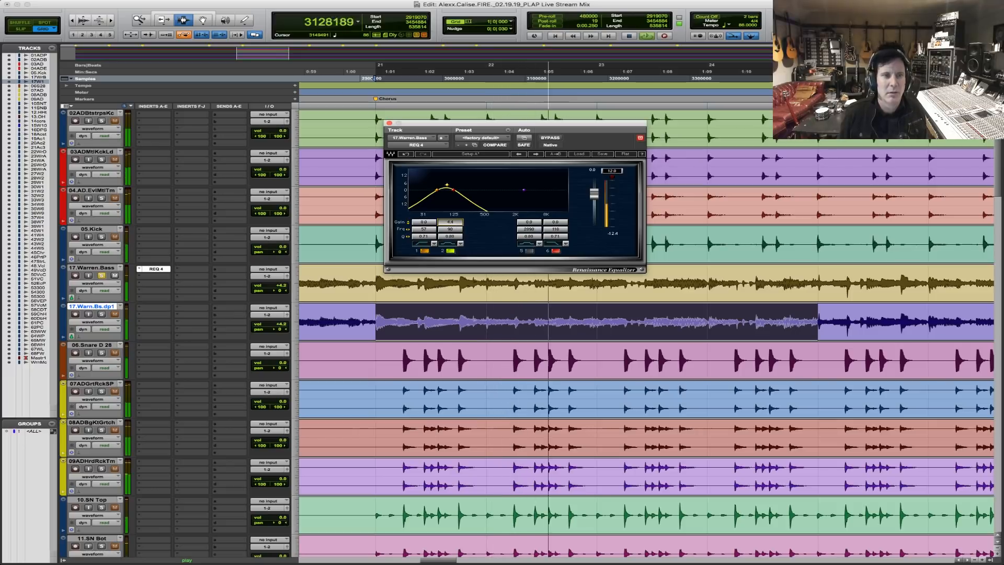
pyautogui.moveTo(457, 225); pyautogui.dragTo(457, 220)
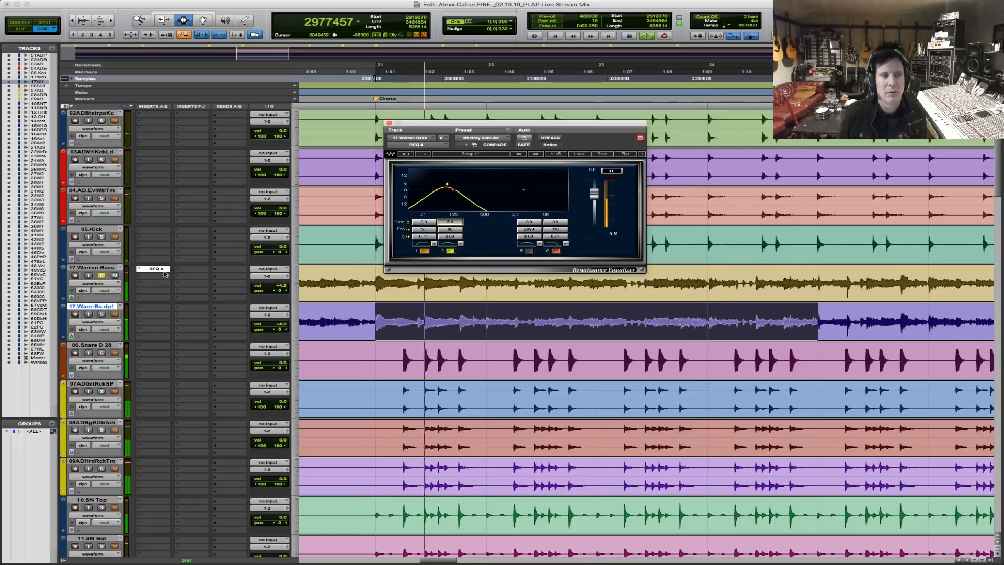
pyautogui.press('space')
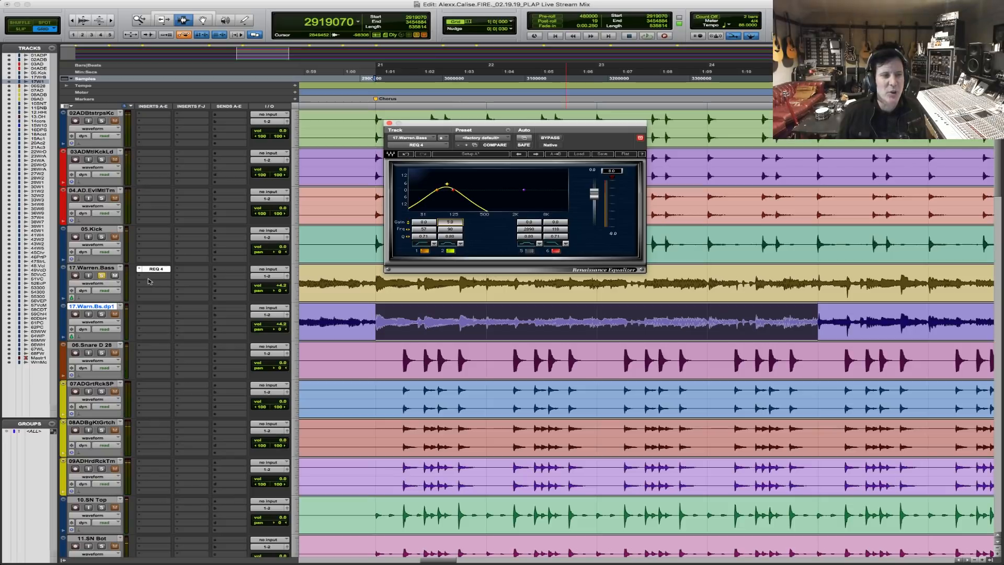
# Insert the mono RBass plug-in below REQ 4 on Warren.Bass and lower its Intensity to about -14.2 dB during playback.
pyautogui.click(148, 281)
pyautogui.moveTo(172, 293)
pyautogui.moveTo(276, 294)
pyautogui.moveTo(267, 351)
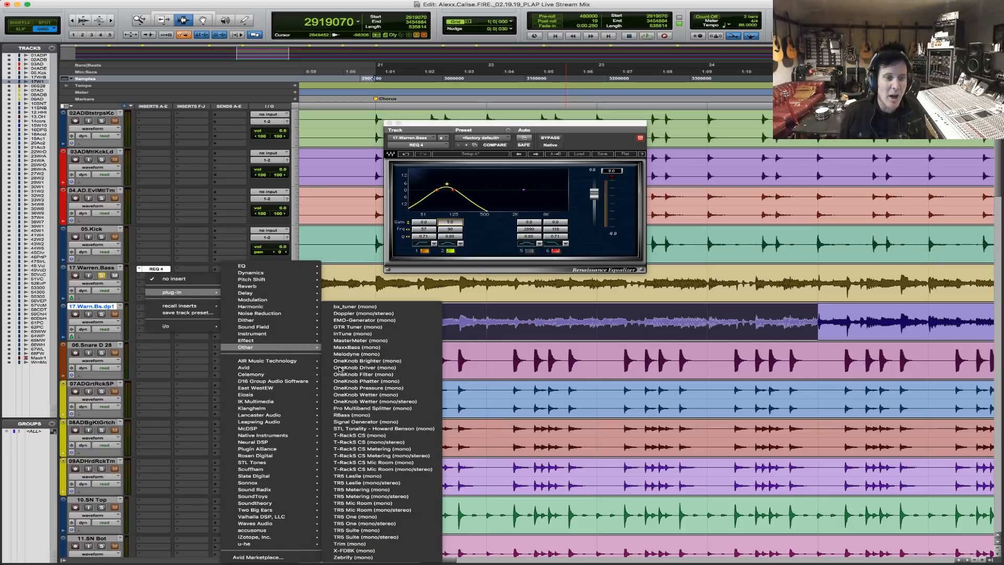
pyautogui.click(372, 416)
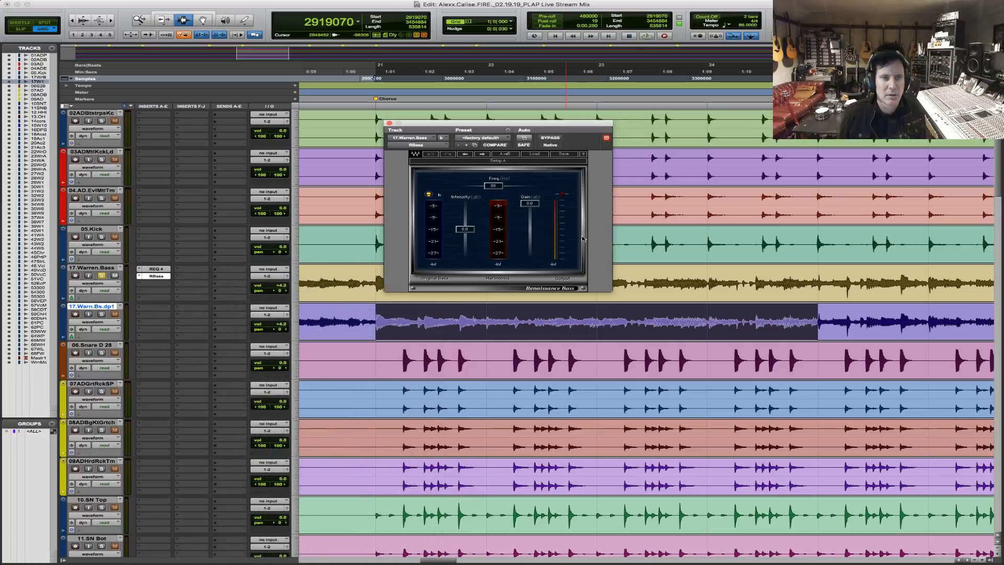
pyautogui.press('space')
pyautogui.moveTo(465, 238); pyautogui.dragTo(465, 243)
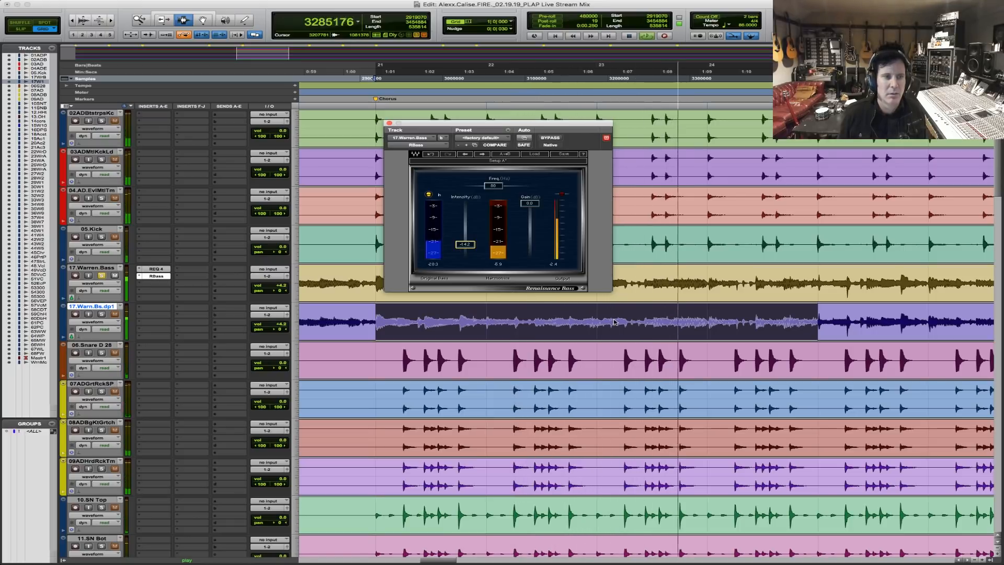
pyautogui.press('space')
# Mark bar 23 on the duplicated bass track, and restore the selection to the chorus's first four bars.
pyautogui.click(596, 319)
pyautogui.moveTo(595, 319); pyautogui.dragTo(740, 316)
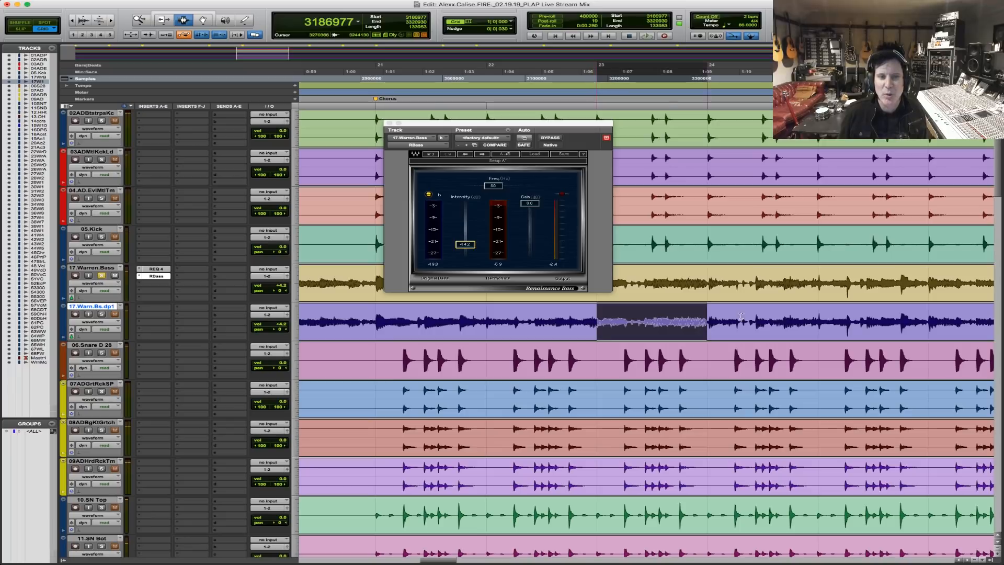
pyautogui.moveTo(391, 316); pyautogui.dragTo(818, 321)
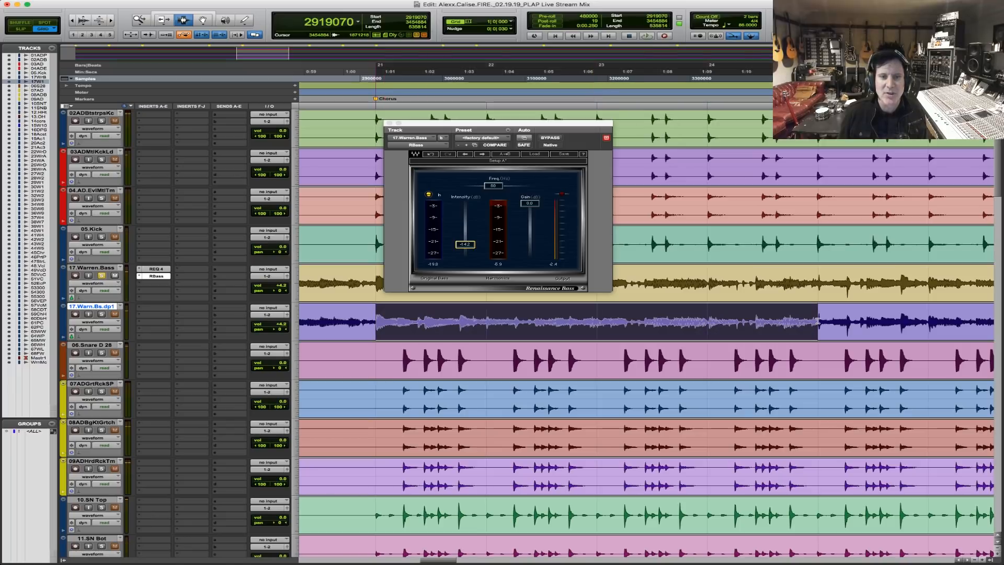
# Insert the mono DynOne plug-in below RBass on Warren.Bass, try its linked band faders at about -11.8 dB during playback, and reset them to 0 dB.
pyautogui.click(150, 285)
pyautogui.moveTo(198, 299)
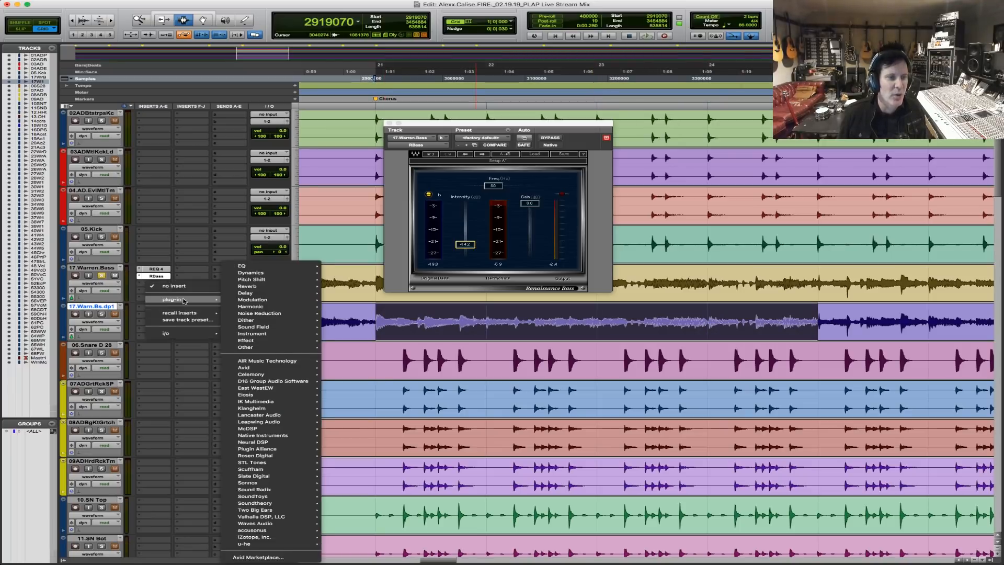
pyautogui.moveTo(280, 274)
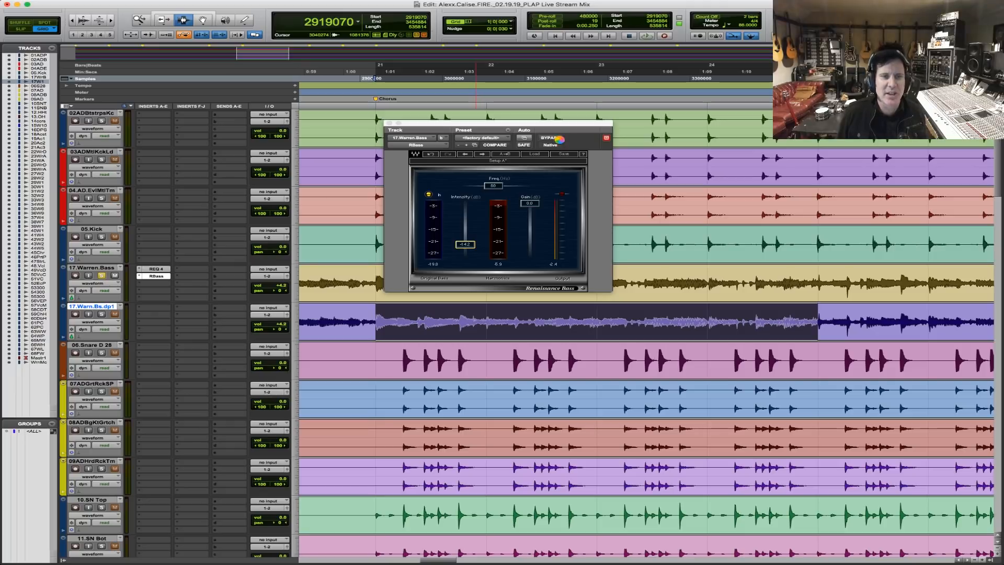
pyautogui.press('space')
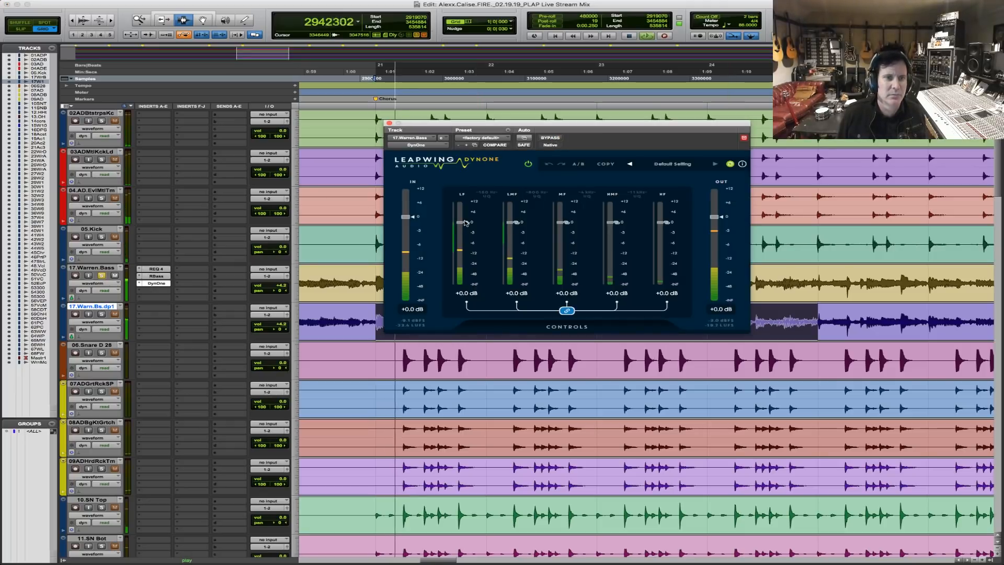
pyautogui.moveTo(465, 222); pyautogui.dragTo(468, 260)
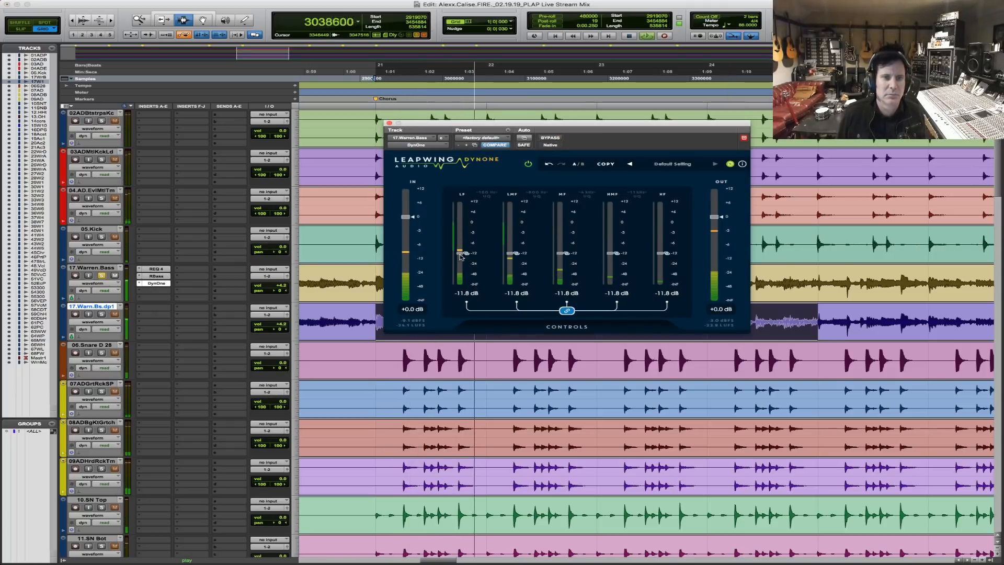
pyautogui.keyDown('alt'); pyautogui.click(462, 255); pyautogui.keyUp('alt')
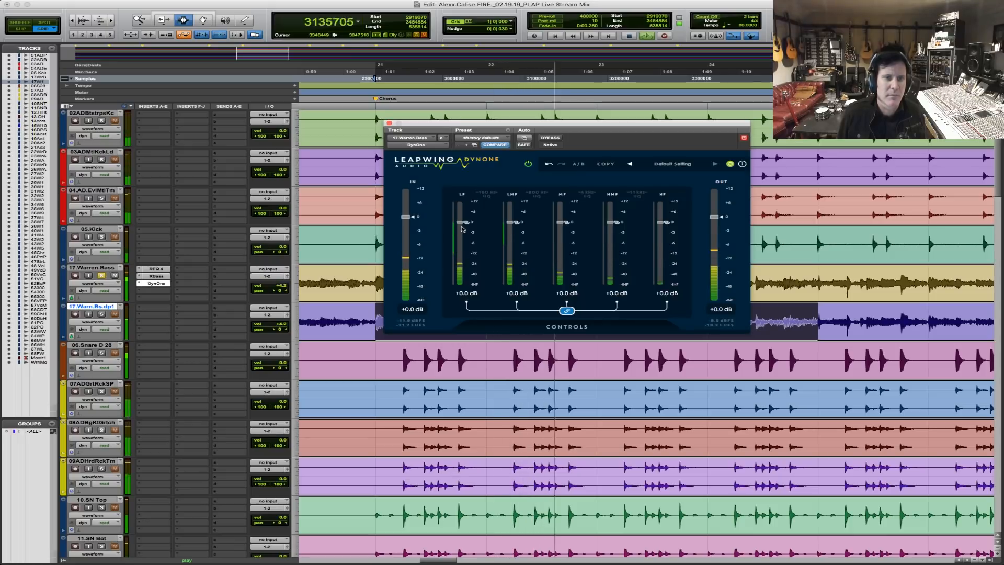
# Unlink DynOne's bands and, during playback, set LF to about -40.4 dB, LMF to about -43.8 dB and output to about +4.5 dB.
pyautogui.click(567, 310)
pyautogui.moveTo(462, 222); pyautogui.dragTo(474, 280)
pyautogui.moveTo(510, 222); pyautogui.dragTo(523, 275)
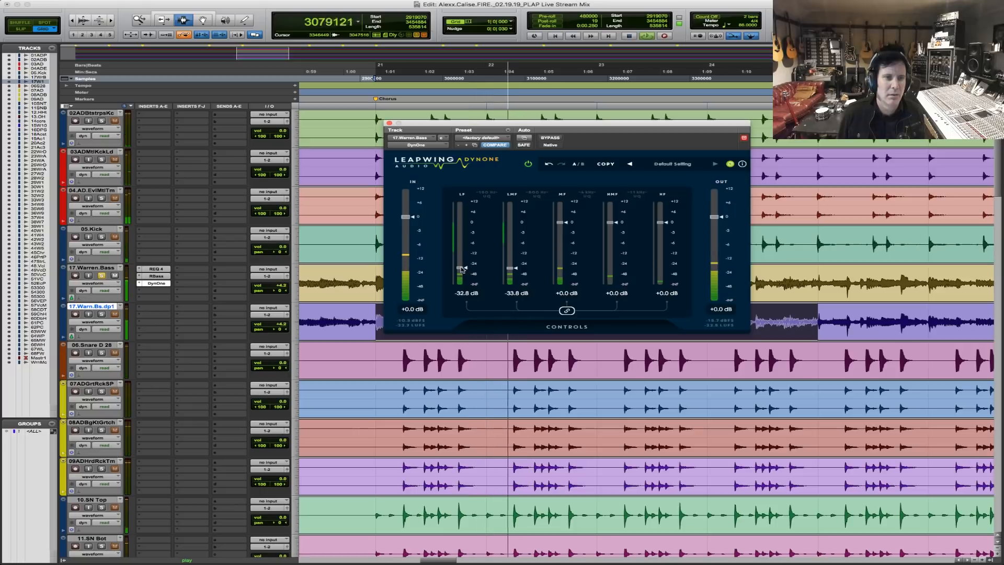
pyautogui.moveTo(463, 270); pyautogui.dragTo(462, 270)
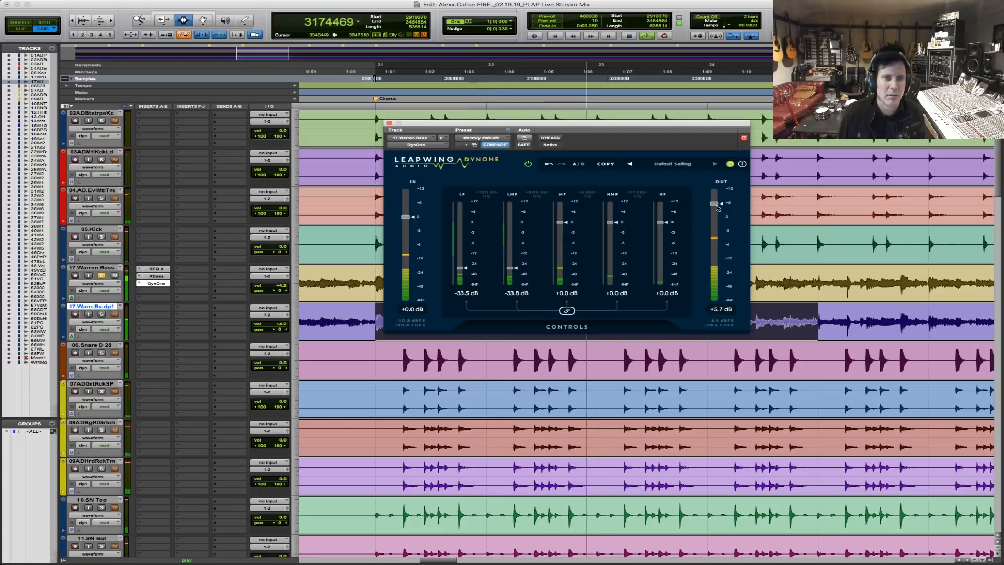
pyautogui.moveTo(716, 218); pyautogui.dragTo(717, 210)
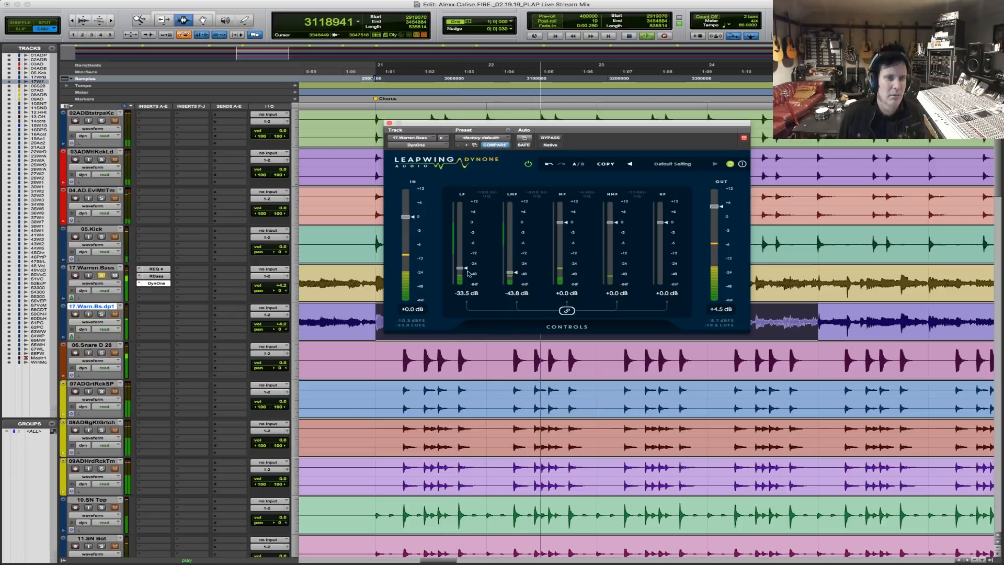
pyautogui.moveTo(462, 273); pyautogui.dragTo(463, 276)
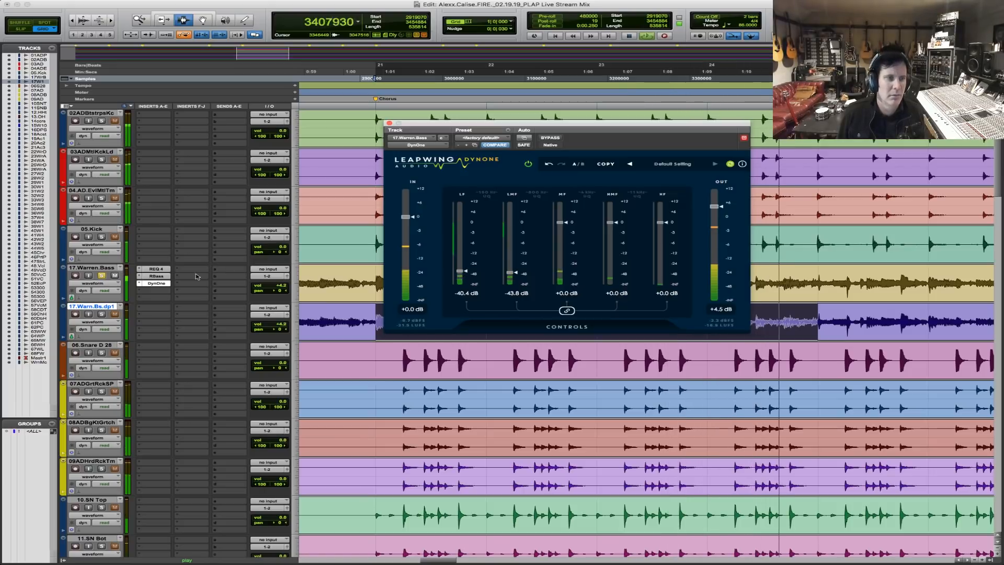
pyautogui.press('space')
pyautogui.click(138, 284)
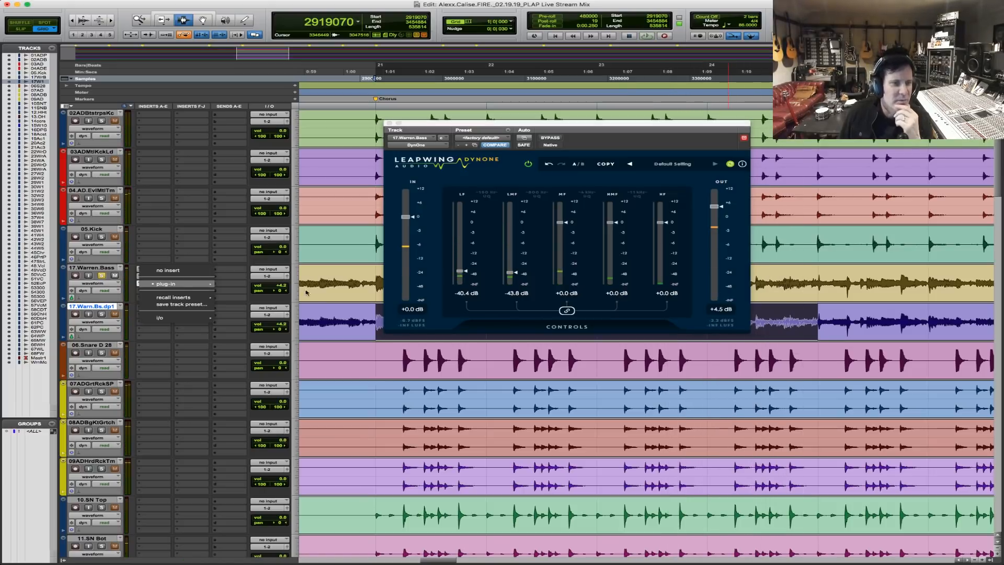
pyautogui.moveTo(172, 283)
pyautogui.moveTo(246, 272)
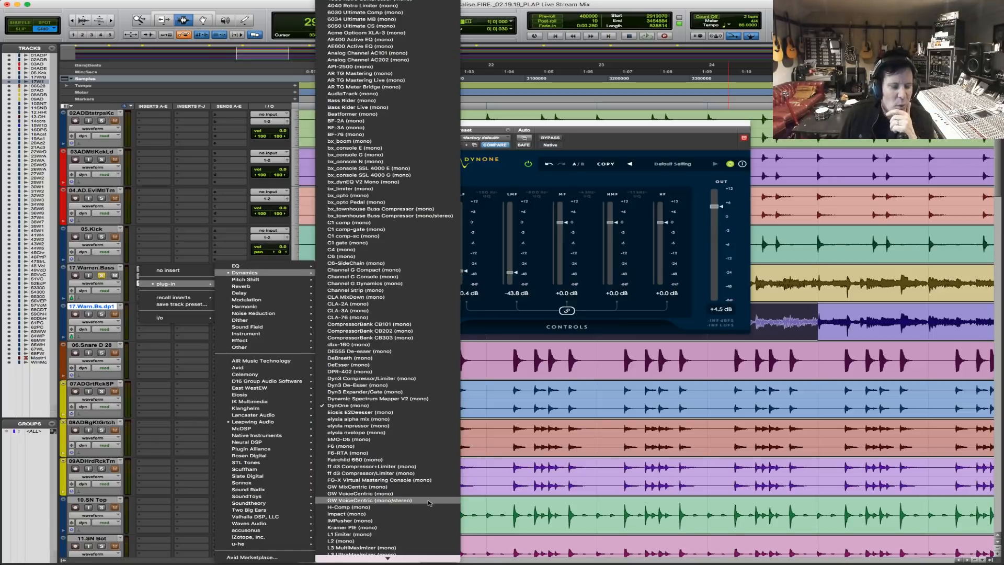
pyautogui.moveTo(410, 559)
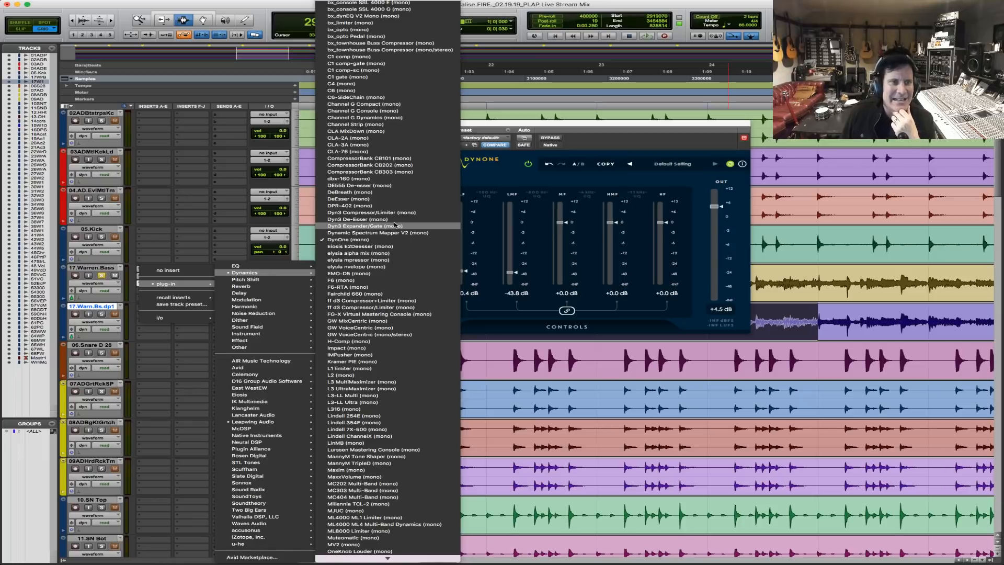
pyautogui.scroll(1, 403, 261)
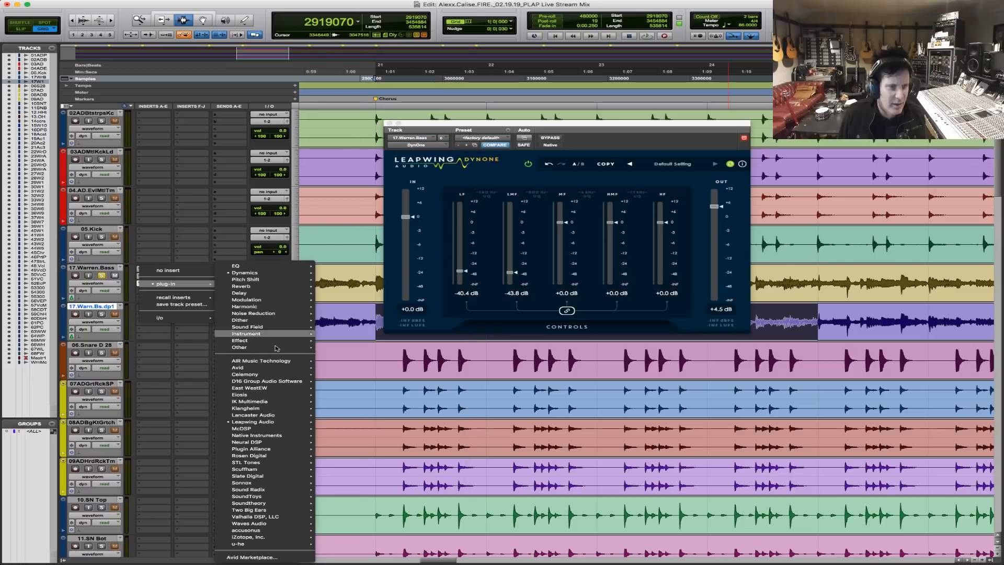
pyautogui.moveTo(267, 438)
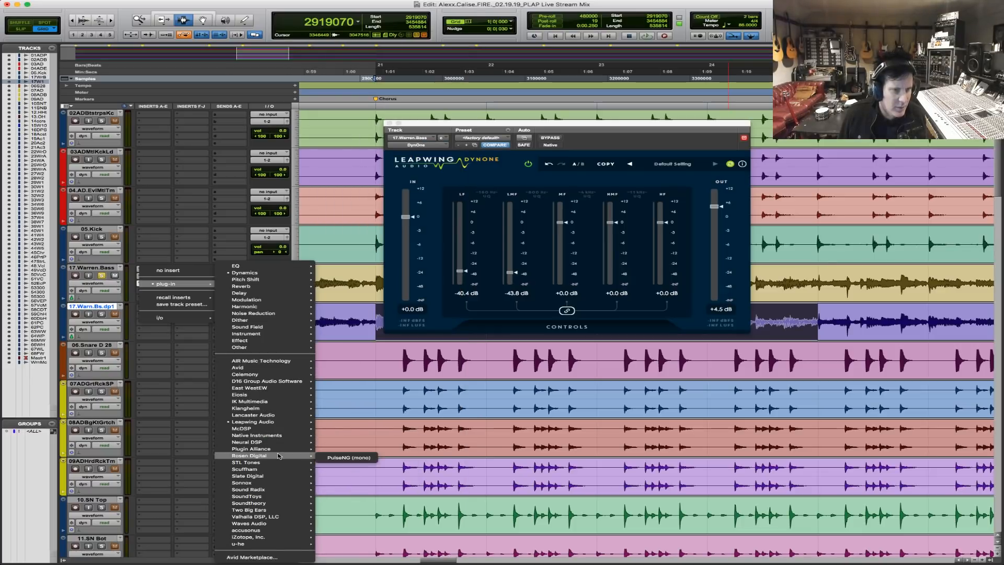
pyautogui.moveTo(267, 545)
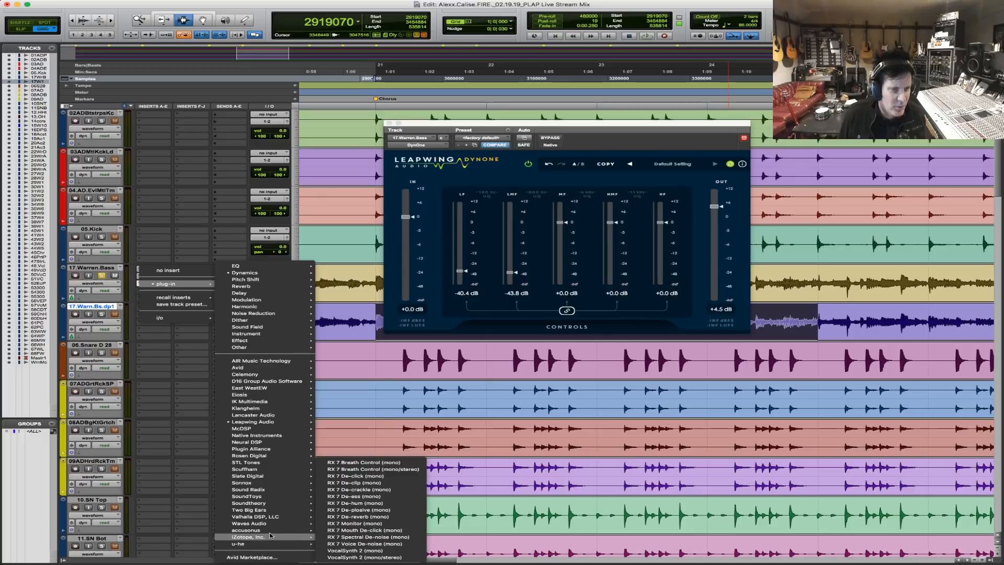
pyautogui.moveTo(273, 477)
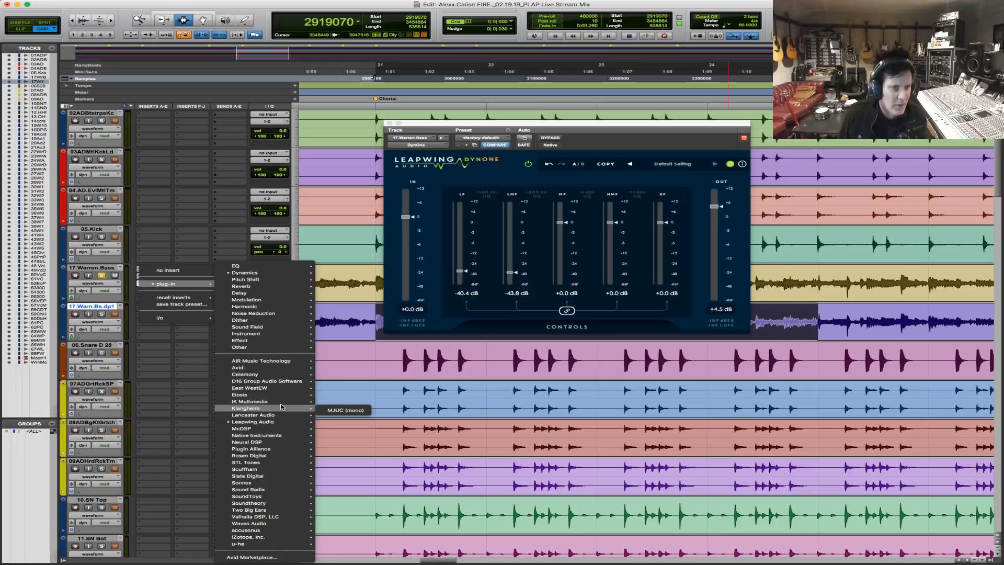
pyautogui.moveTo(283, 403)
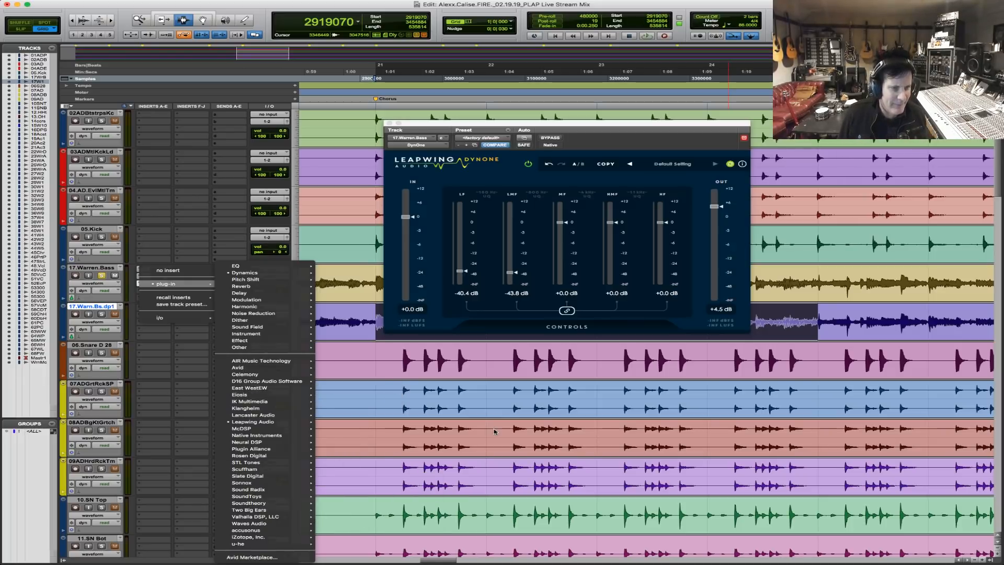
pyautogui.click(495, 430)
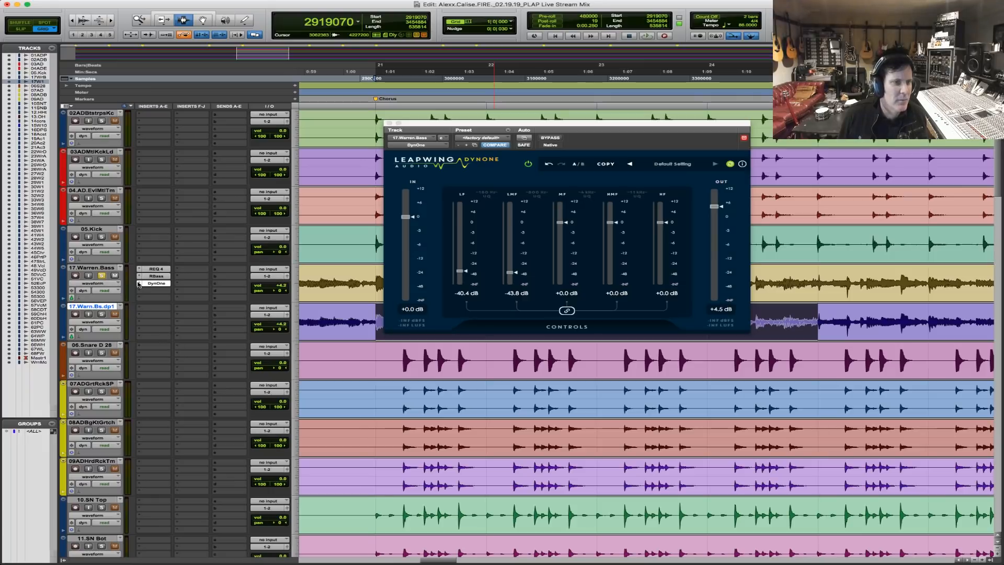
# Replace DynOne on Warren.Bass with the mono BF-76 peak limiter and audition the bass through it.
pyautogui.click(139, 283)
pyautogui.moveTo(204, 284)
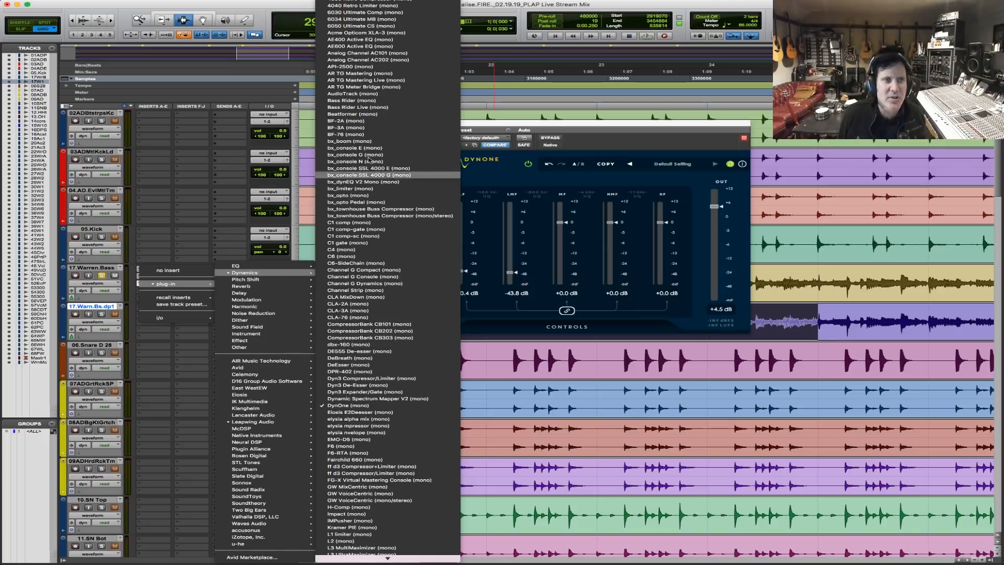
pyautogui.click(380, 135)
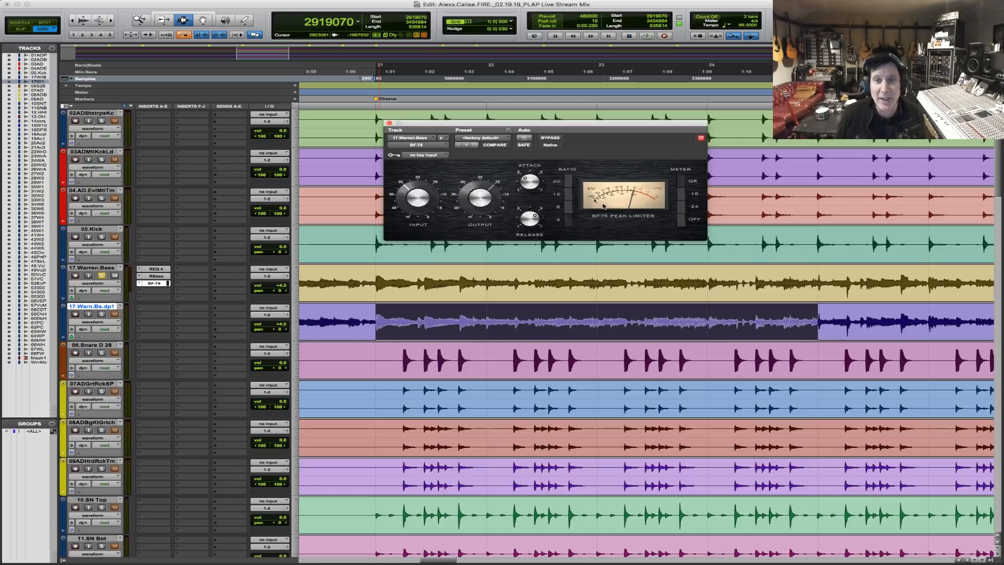
pyautogui.press('space')
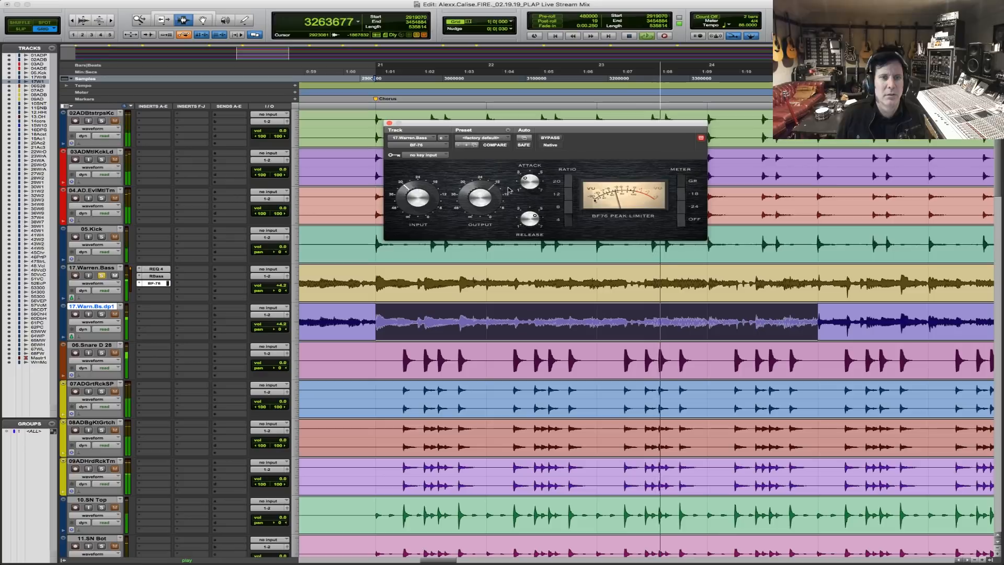
pyautogui.press('space')
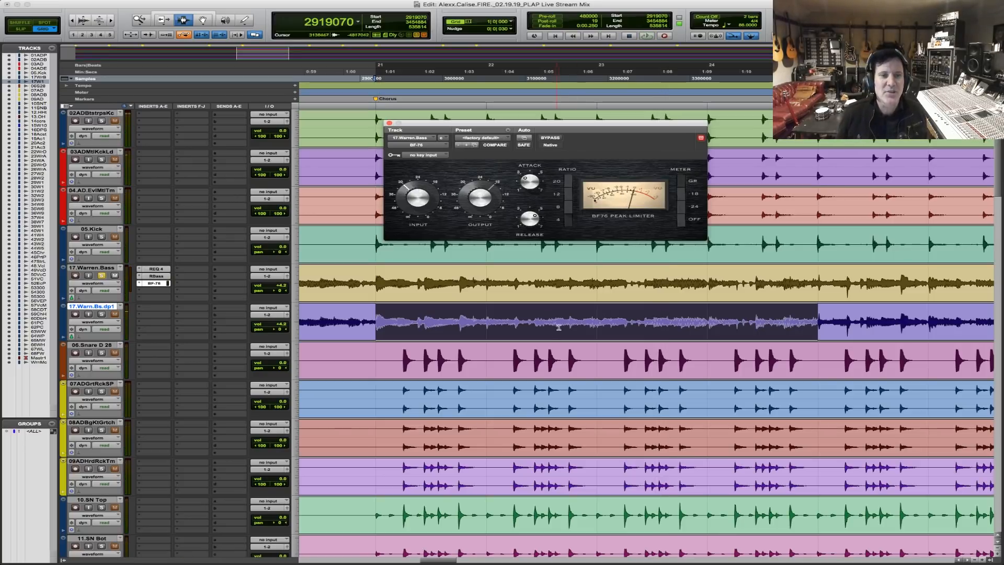
# Switch to Slip mode and select a passage from mid bar 22 to late bar 23 on the duplicated bass track, auditioning it.
pyautogui.press('F2')
pyautogui.moveTo(553, 327); pyautogui.dragTo(682, 328)
pyautogui.press('space')
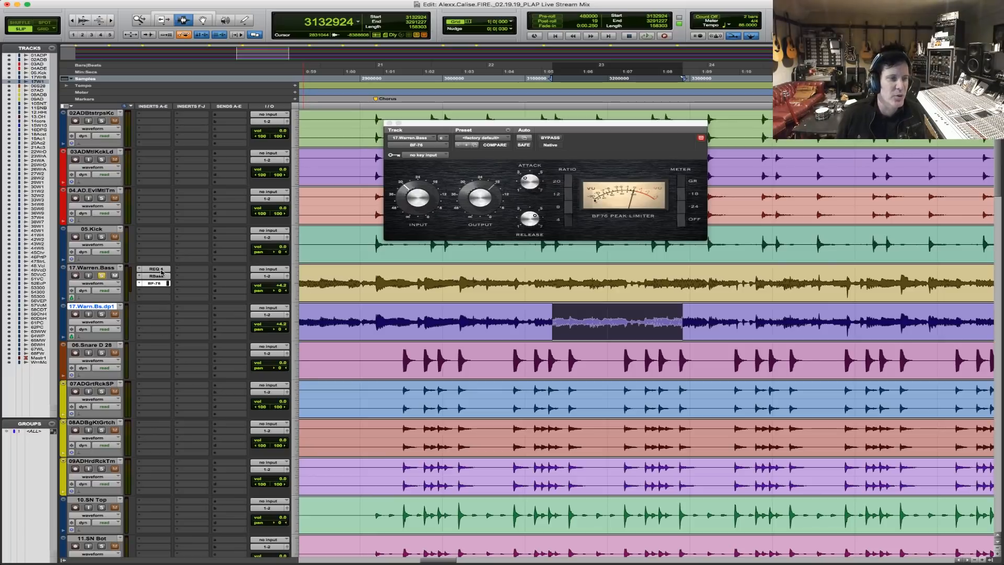
# Insert the mono REQ 2 equalizer in the first insert slot of the duplicated bass track.
pyautogui.click(154, 310)
pyautogui.moveTo(180, 324)
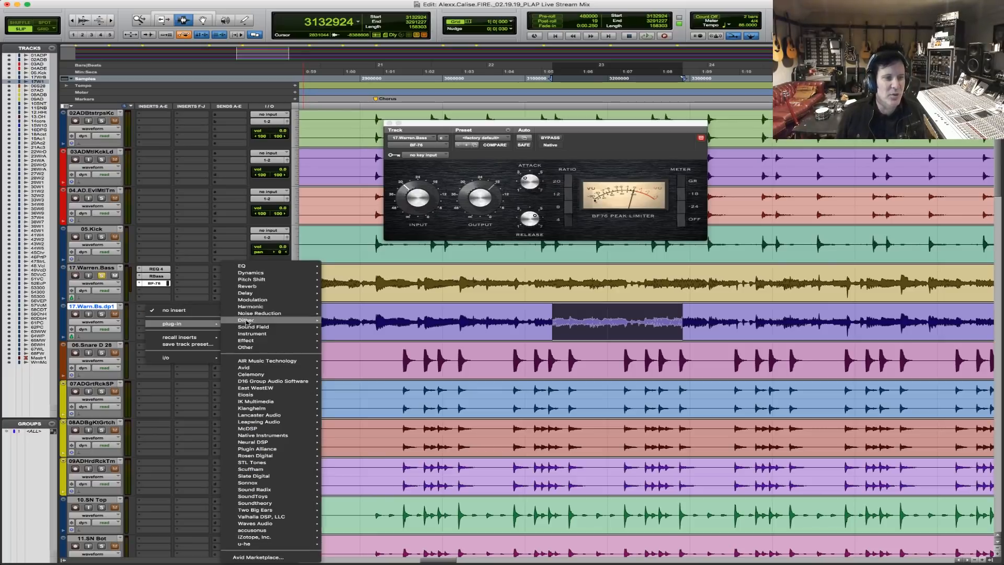
pyautogui.moveTo(251, 266)
pyautogui.scroll(-5, 395, 444)
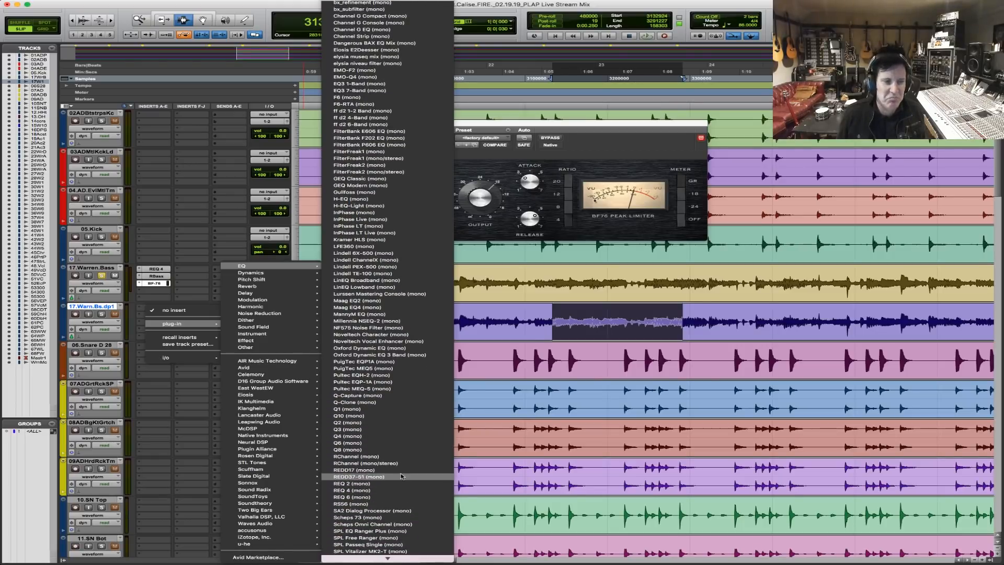
pyautogui.click(383, 484)
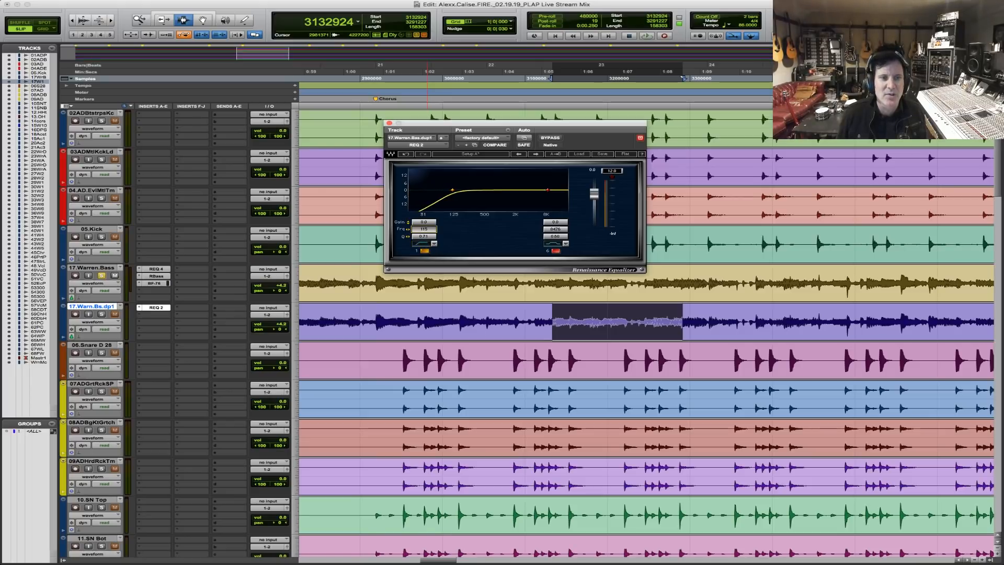
# Solo the duplicated bass during playback, hearing it alone and again together with the soloed Warren.Bass track.
pyautogui.press('space')
pyautogui.click(101, 314)
pyautogui.click(102, 276)
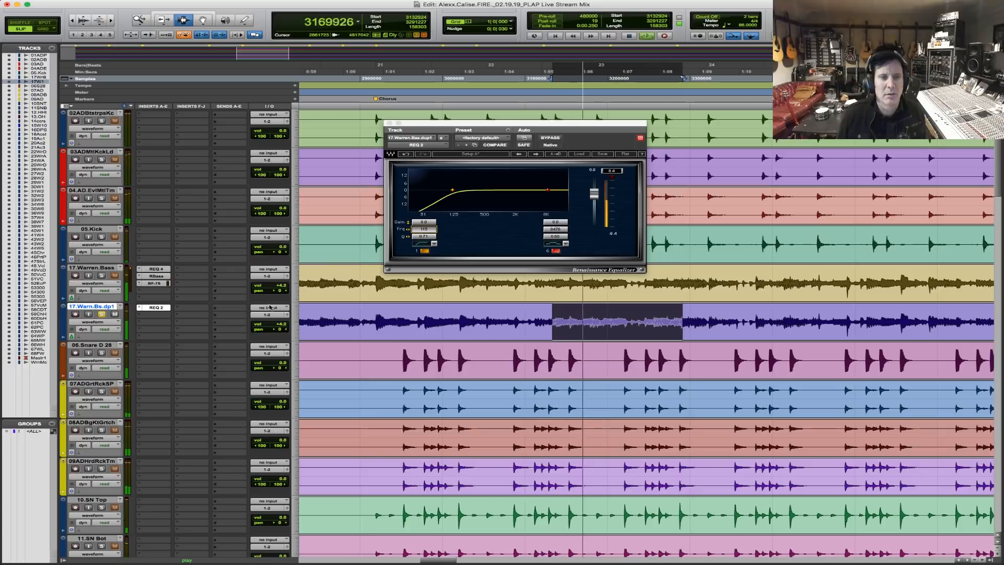
pyautogui.click(101, 275)
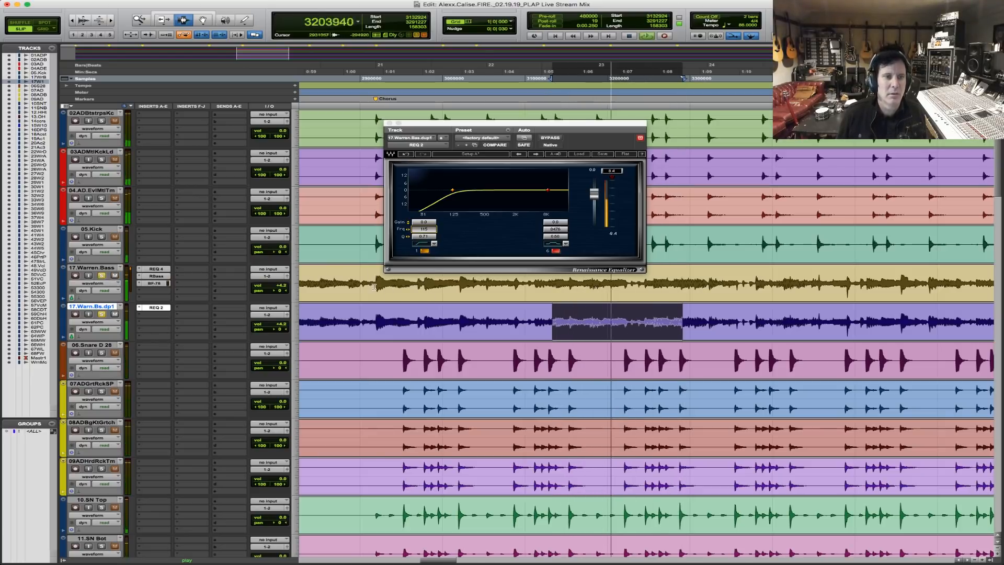
# Select the chorus's first three bars across both bass tracks in Grid mode and play the selection.
pyautogui.moveTo(375, 283); pyautogui.dragTo(532, 286)
pyautogui.moveTo(595, 296); pyautogui.dragTo(699, 296)
pyautogui.press('space')
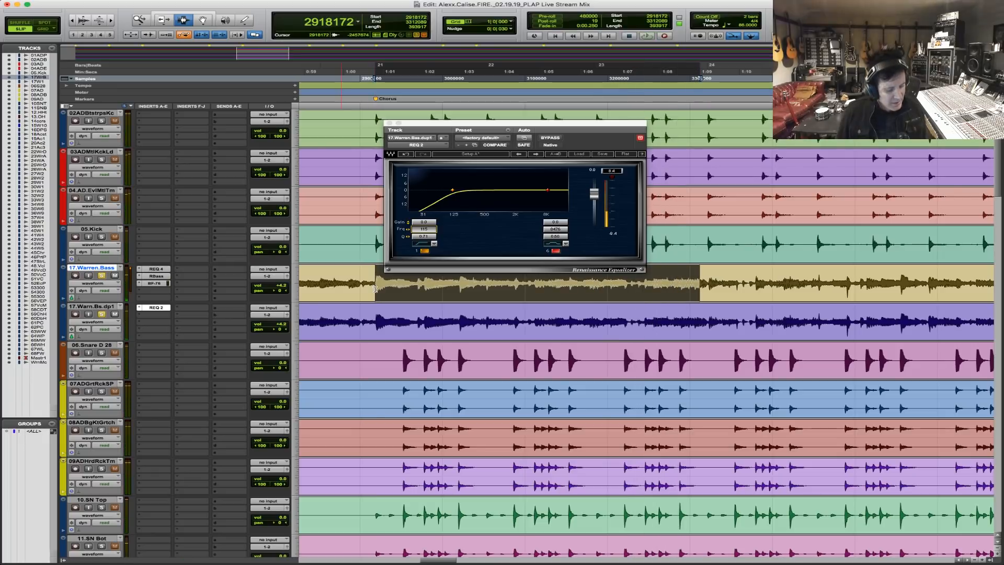
pyautogui.moveTo(373, 284); pyautogui.dragTo(716, 305)
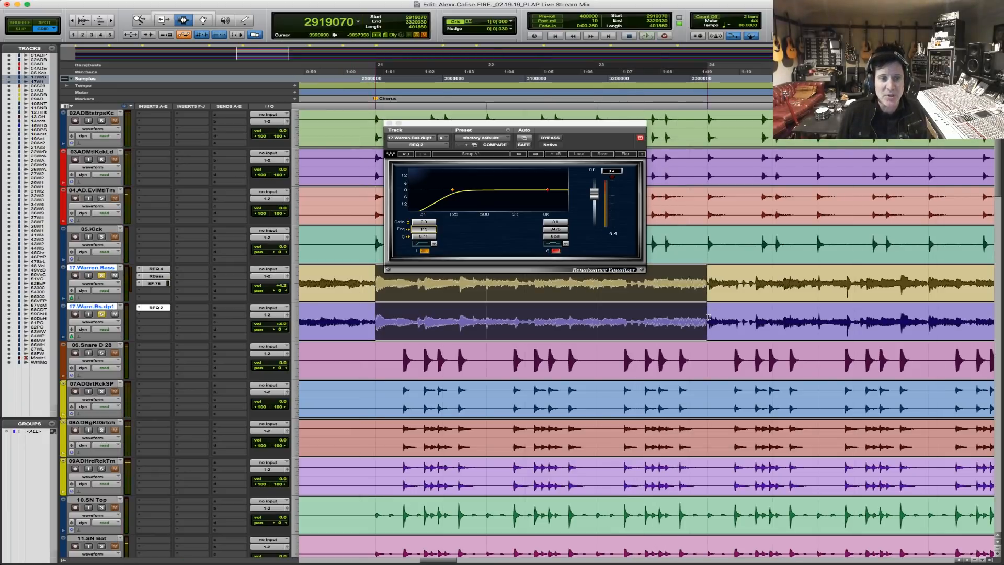
pyautogui.press('space')
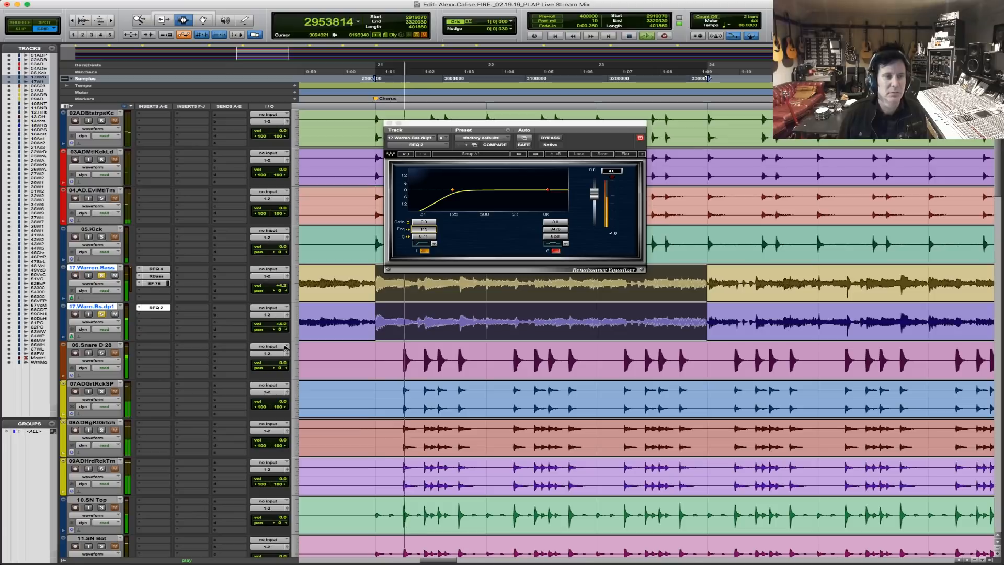
# Lower the duplicated bass track's volume to about 0 dB during playback, close the REQ 2 window and stop playback.
pyautogui.click(276, 328)
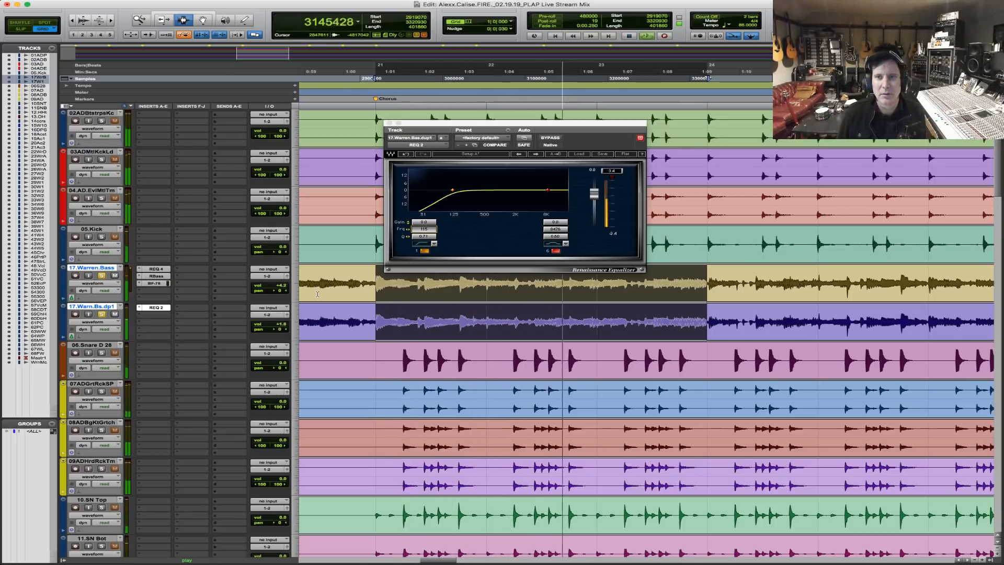
pyautogui.moveTo(278, 324); pyautogui.dragTo(278, 326)
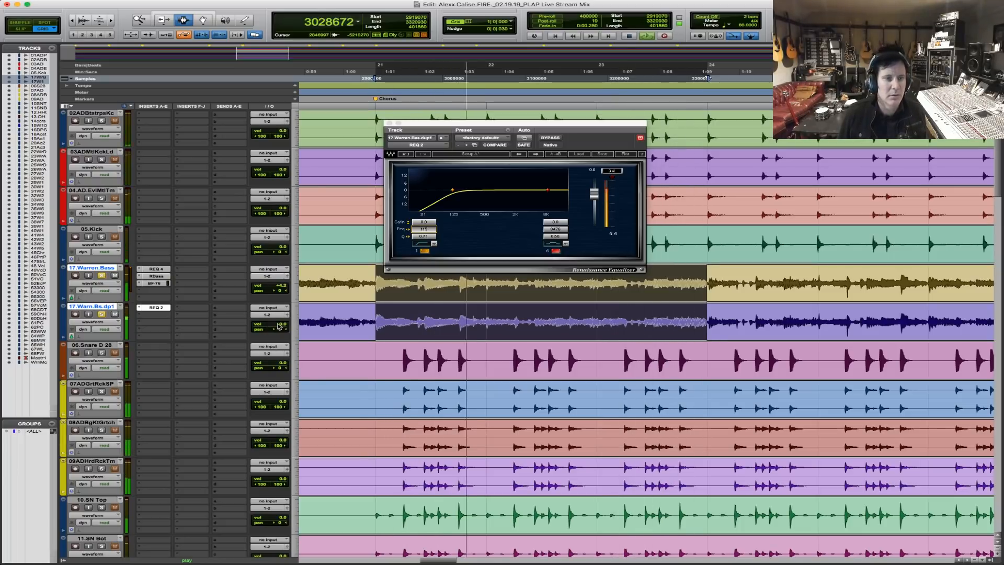
pyautogui.click(389, 124)
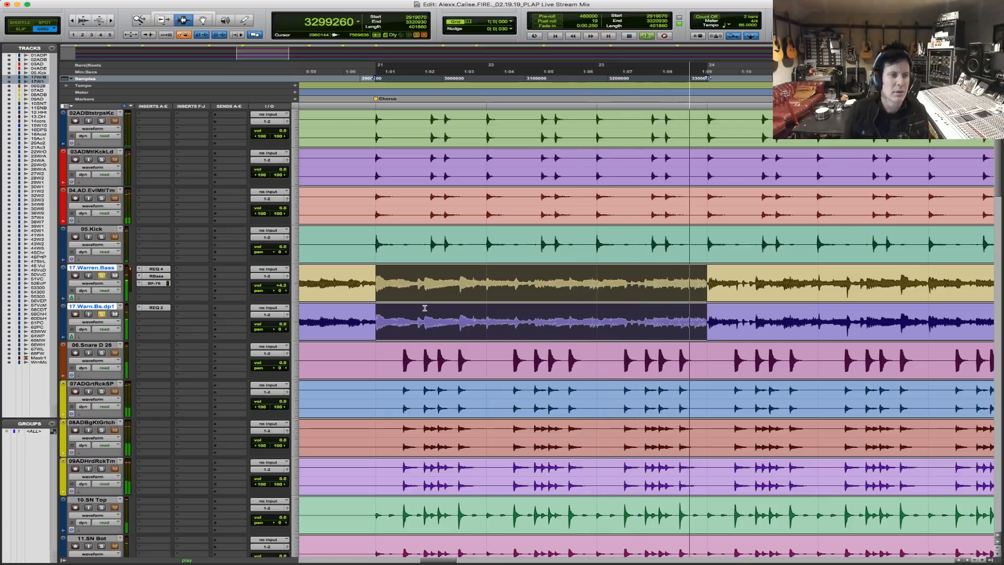
pyautogui.press('space')
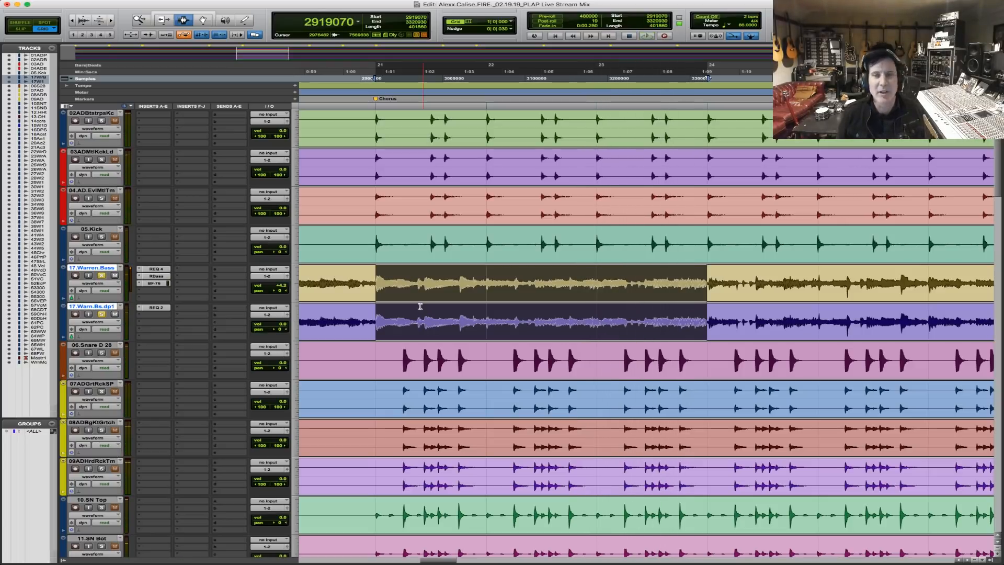
# Duplicate only the first duplicated bass track once, including its playlists, automation, inserts, sends and group assignments.
pyautogui.click(97, 307)
pyautogui.click(99, 308)
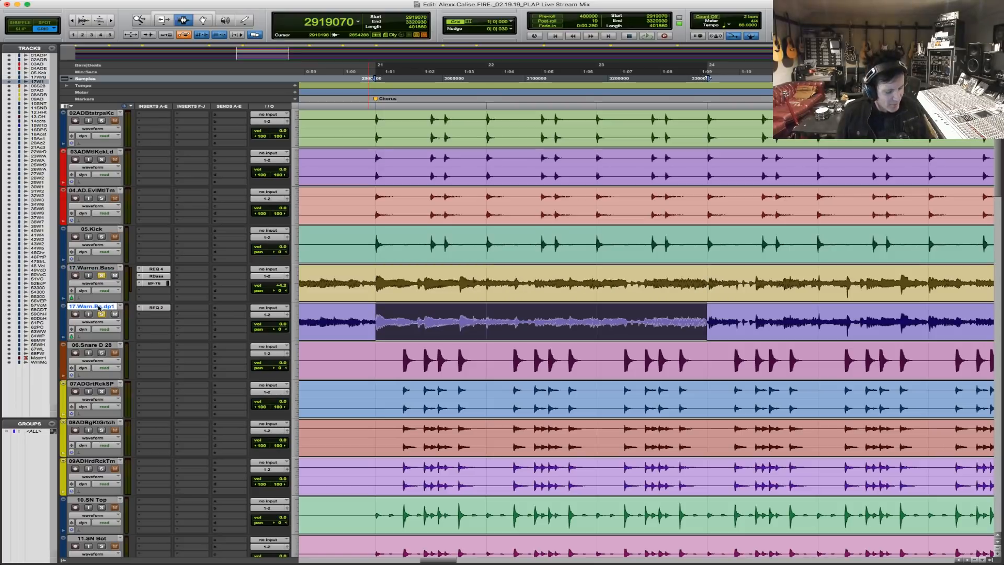
pyautogui.hotkey('alt', 'shift', 'd')
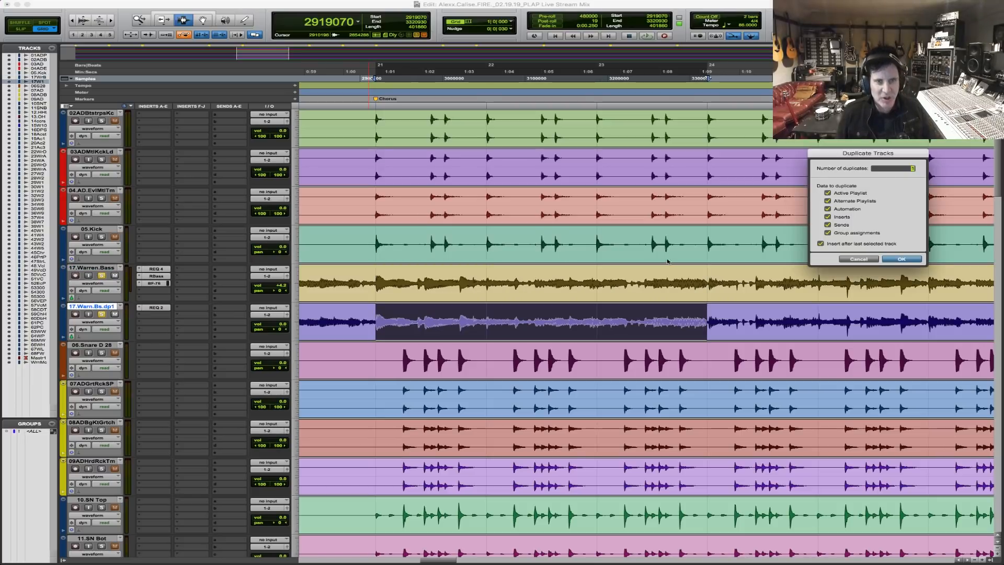
pyautogui.click(903, 259)
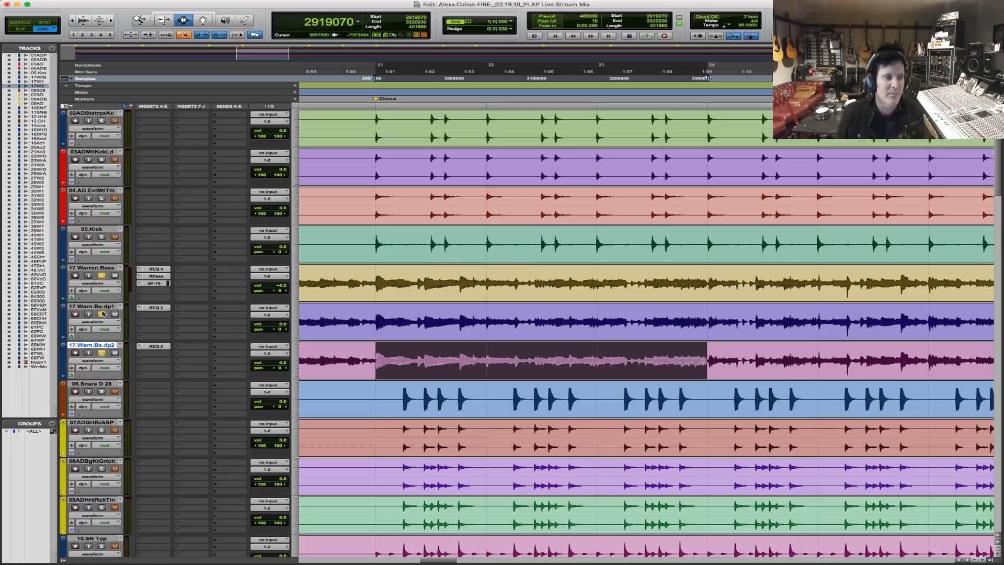
# Insert the mono GTR Amp plug-in in the second insert slot of the new bass duplicate.
pyautogui.click(152, 358)
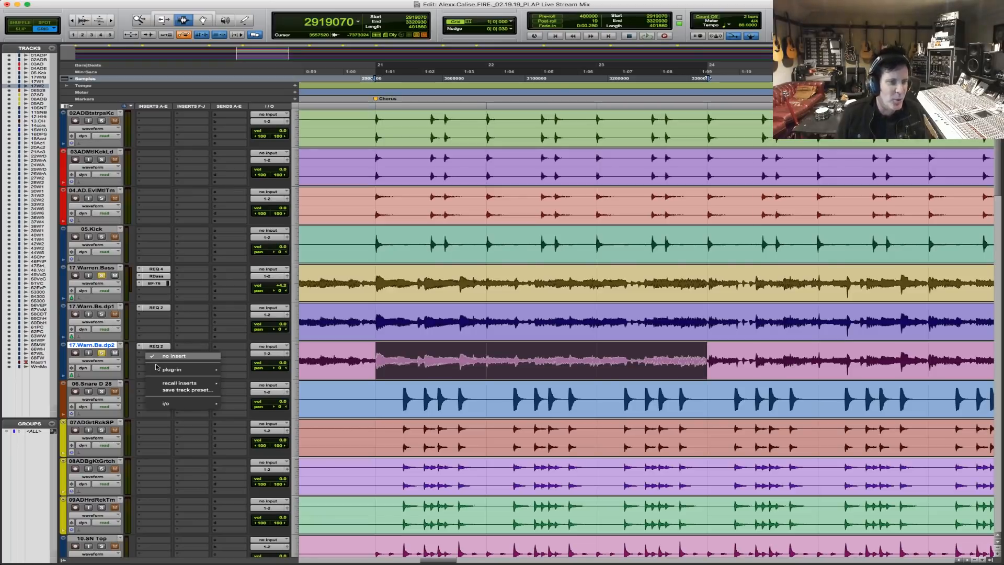
pyautogui.moveTo(189, 370)
pyautogui.moveTo(297, 276)
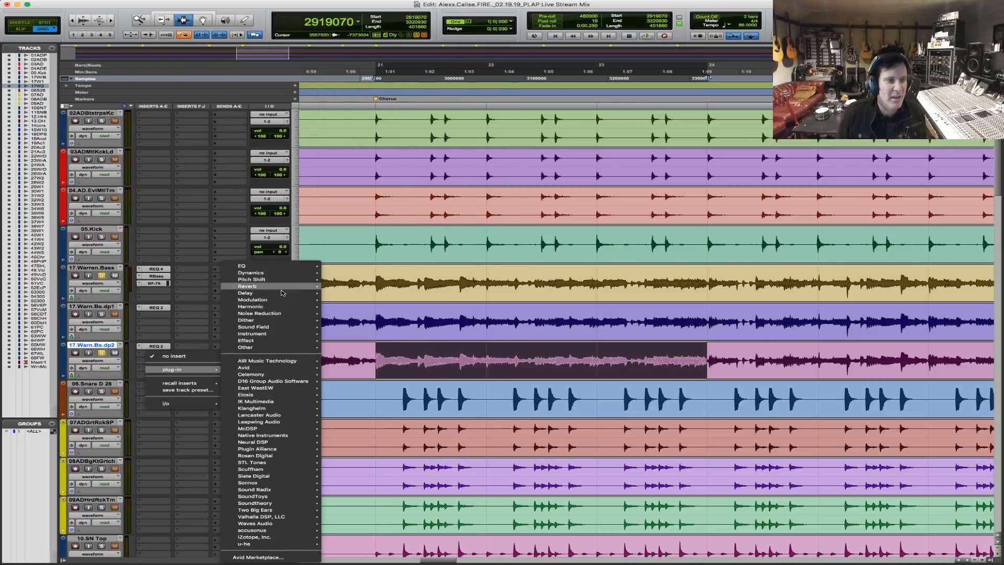
pyautogui.moveTo(272, 335)
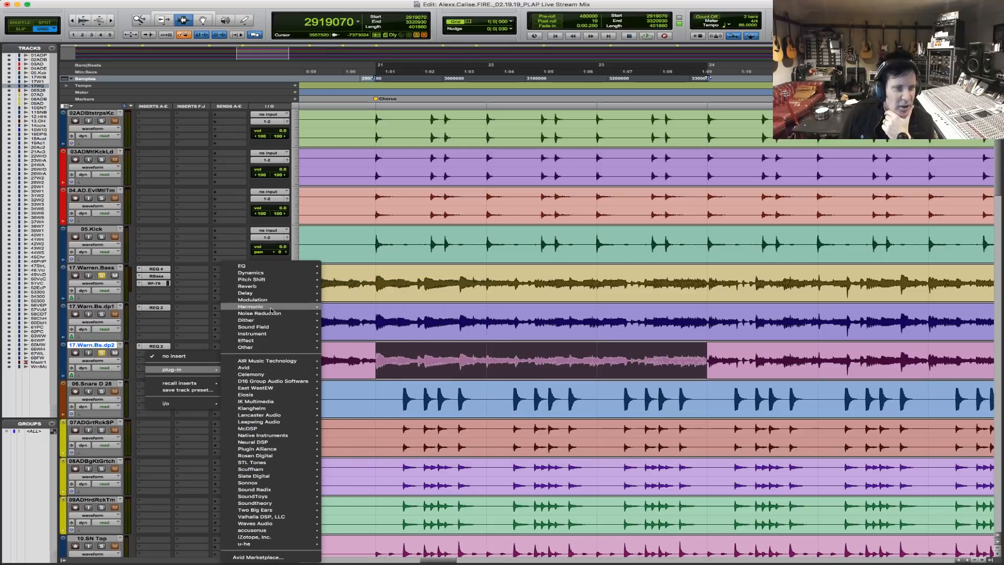
pyautogui.moveTo(271, 310)
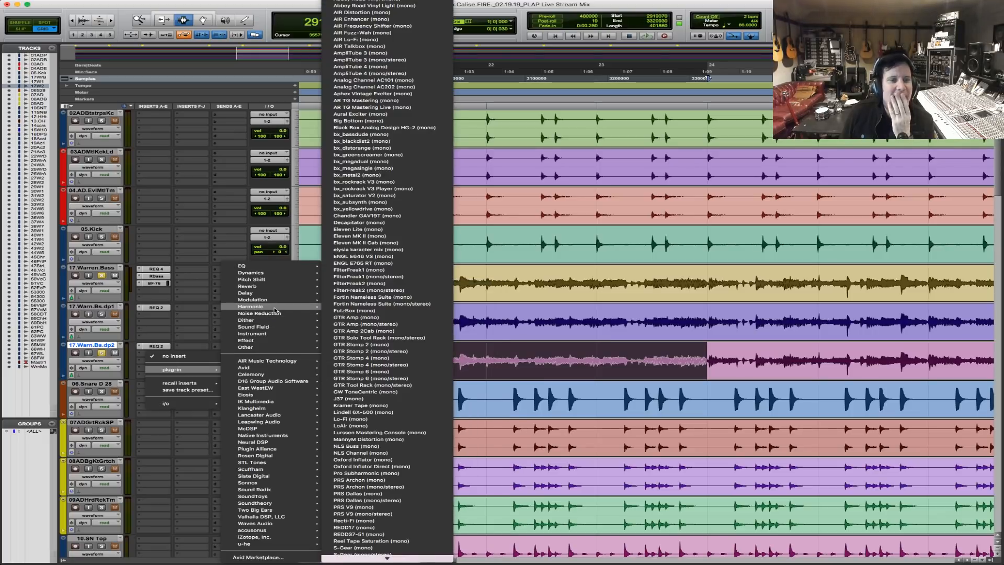
pyautogui.click(374, 317)
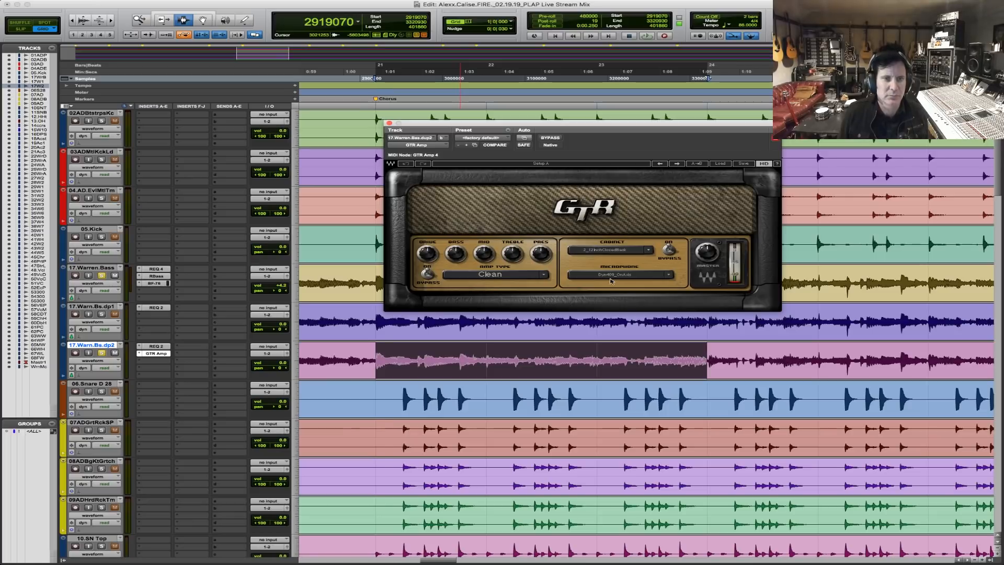
# During playback, adjust GTR Amp's drive, try the Punchy amp type, switch to Sweet and fine-tune the master level.
pyautogui.press('space')
pyautogui.click(644, 250)
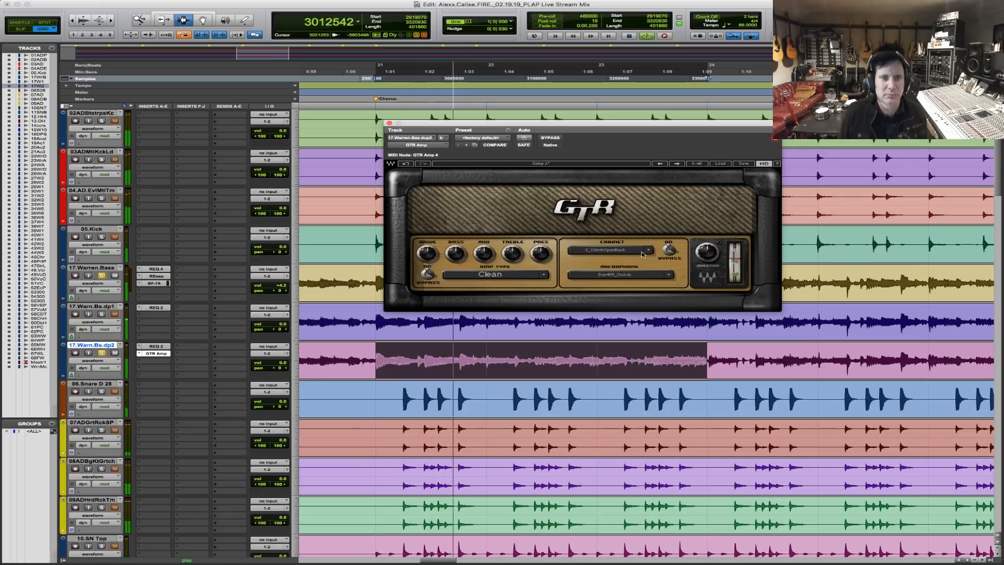
pyautogui.click(643, 252)
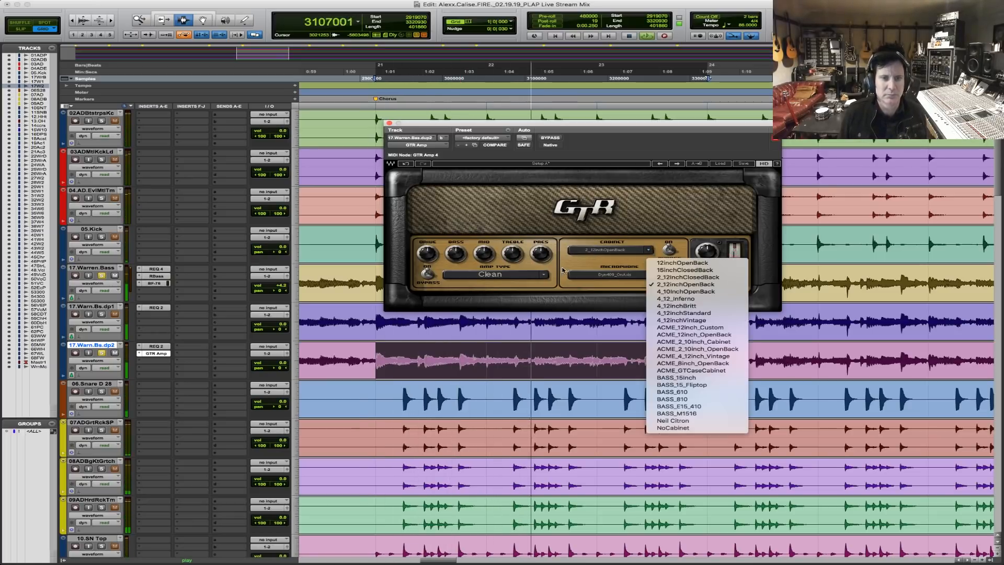
pyautogui.click(435, 257)
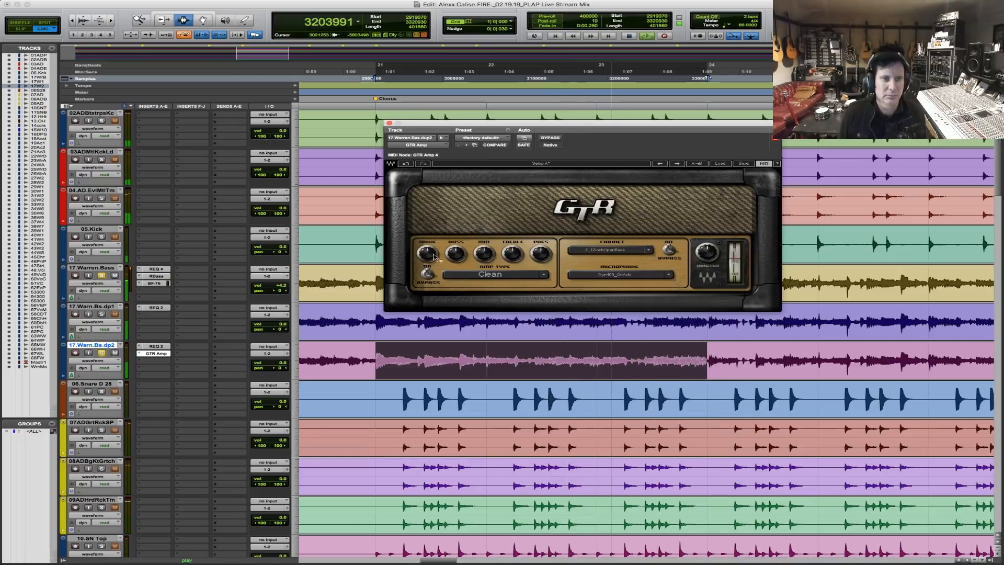
pyautogui.click(519, 275)
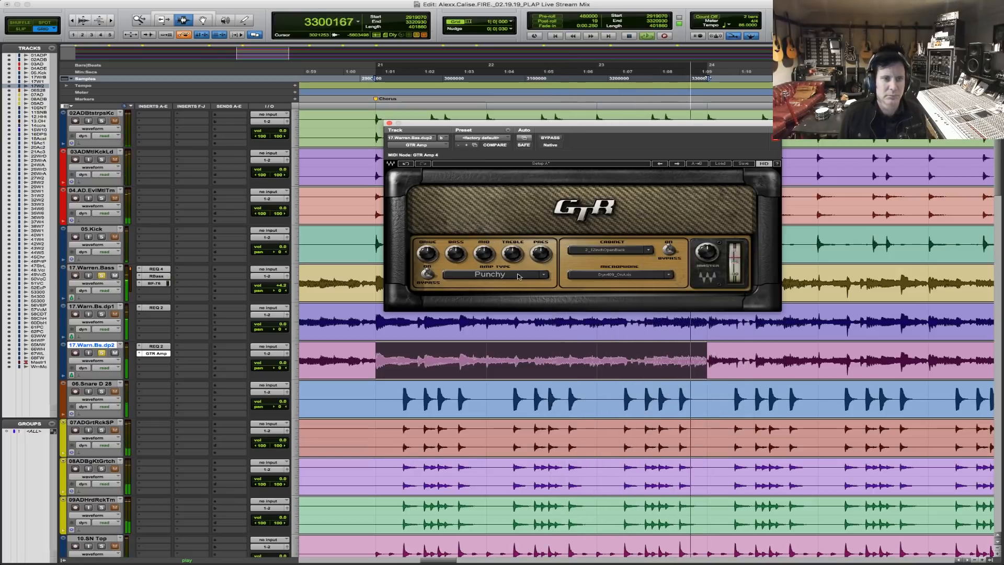
pyautogui.moveTo(428, 254); pyautogui.dragTo(428, 244)
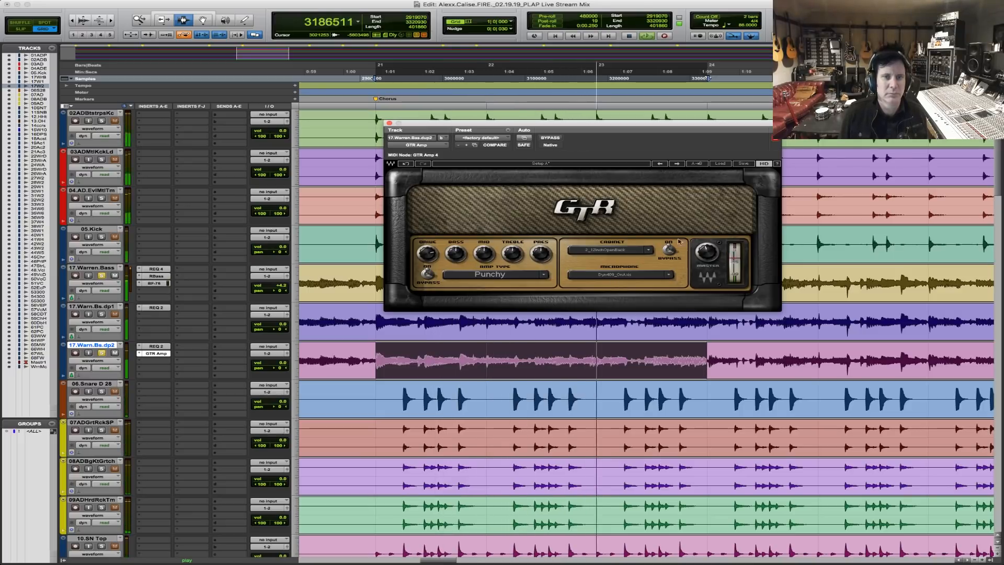
pyautogui.click(510, 276)
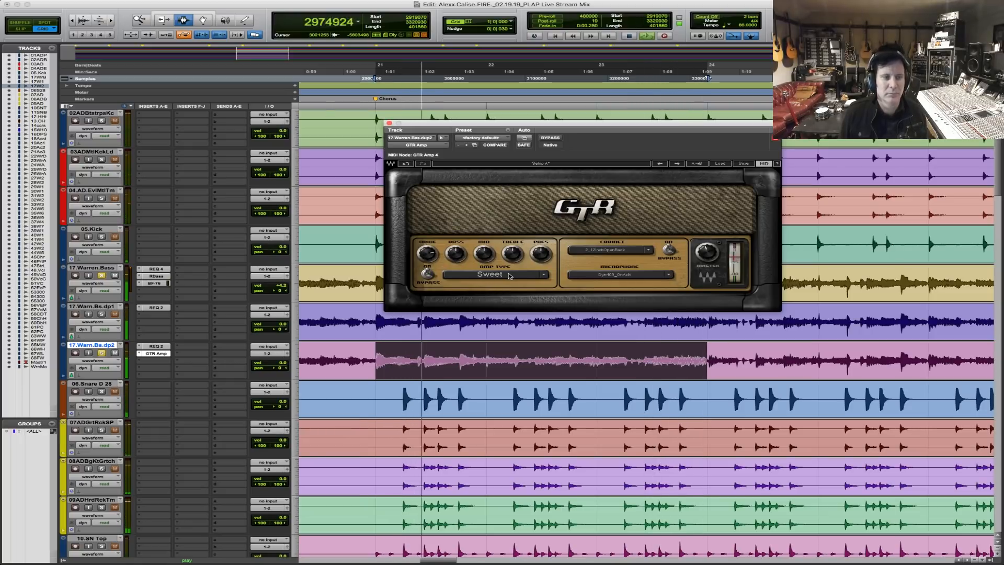
pyautogui.moveTo(707, 255); pyautogui.dragTo(707, 251)
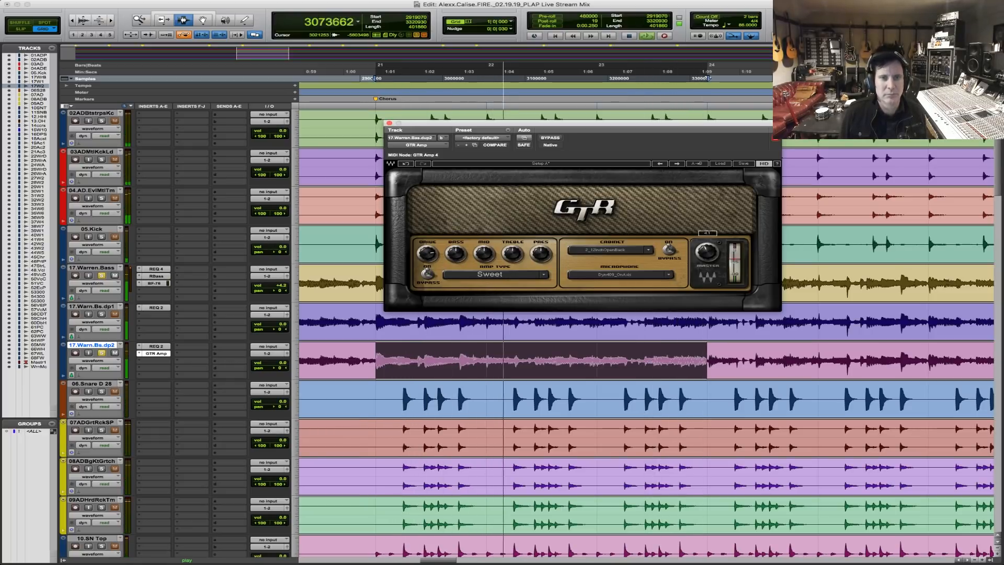
# Set GTR Amp's cabinet to NoCabinet and insert Lancaster Audio's Pulse (mono) in the third slot of the new bass duplicate.
pyautogui.click(649, 250)
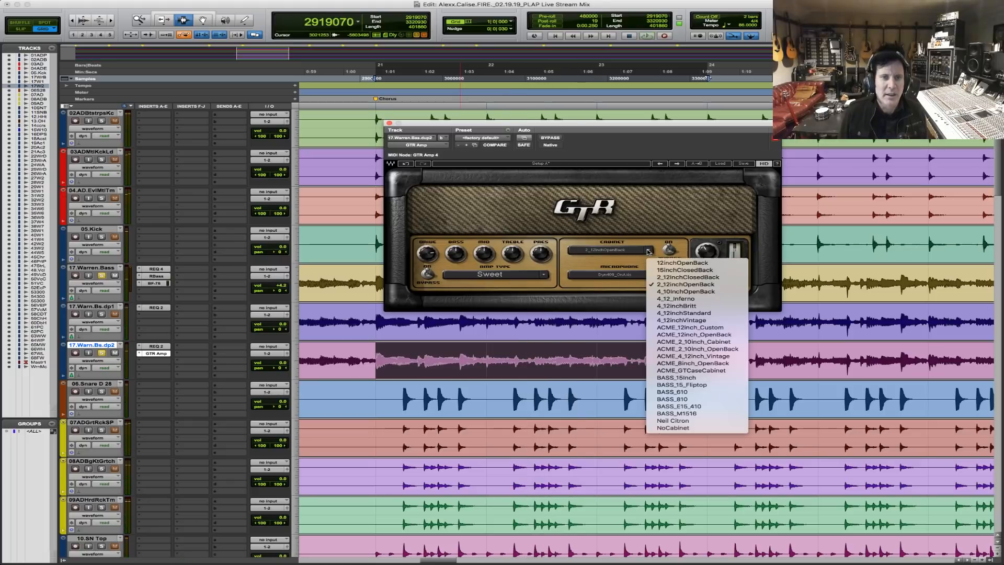
pyautogui.click(673, 428)
pyautogui.click(142, 363)
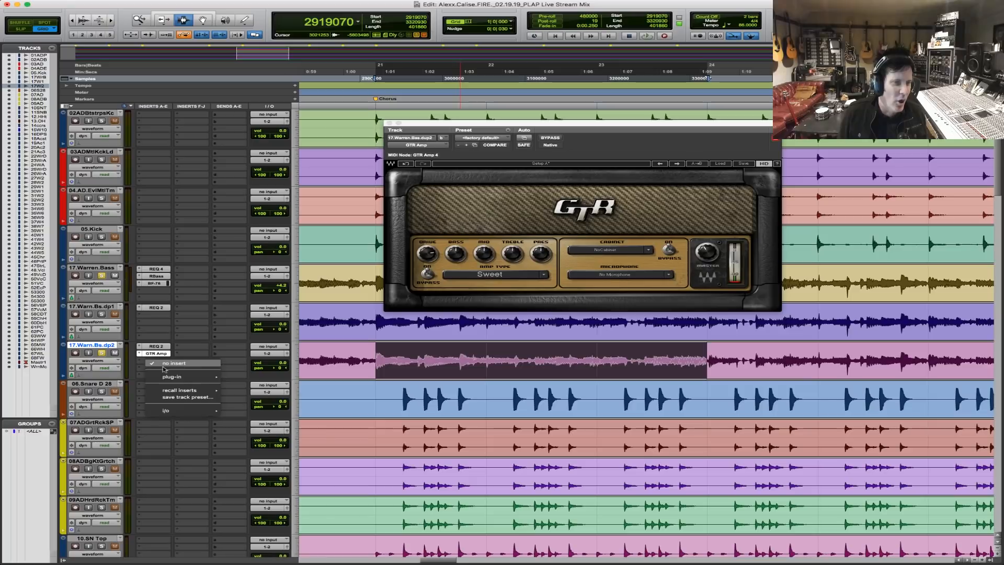
pyautogui.moveTo(193, 377)
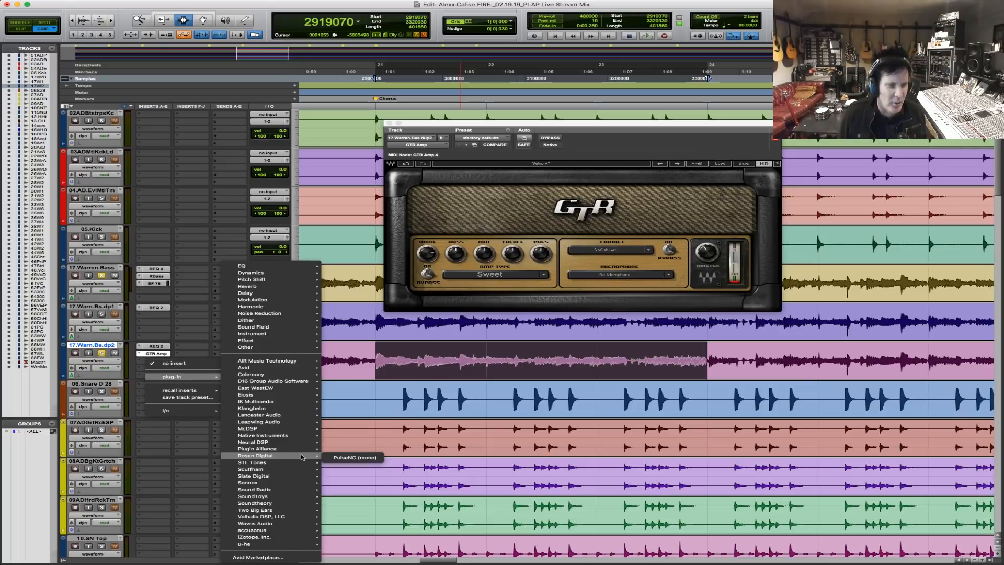
pyautogui.moveTo(288, 416)
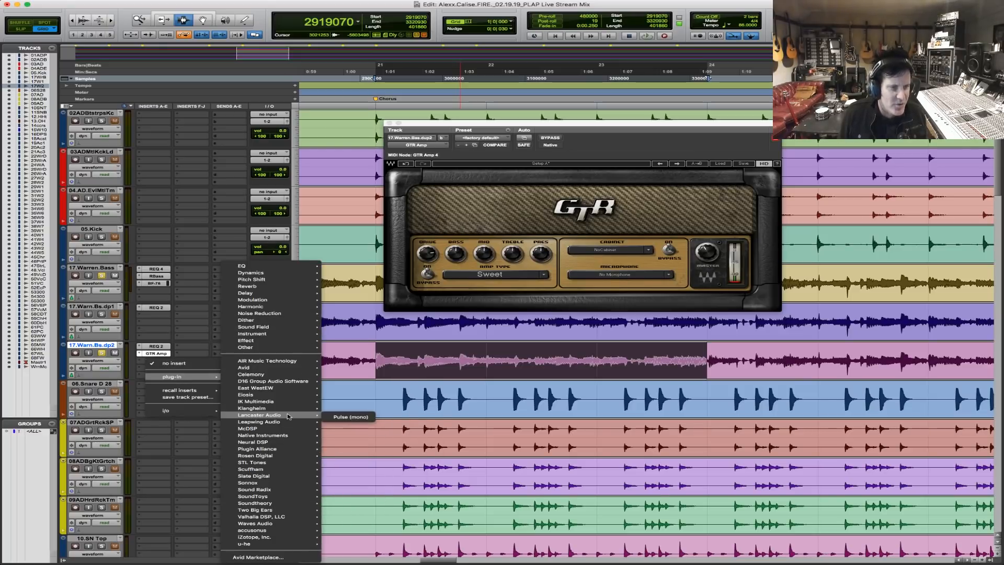
pyautogui.click(365, 417)
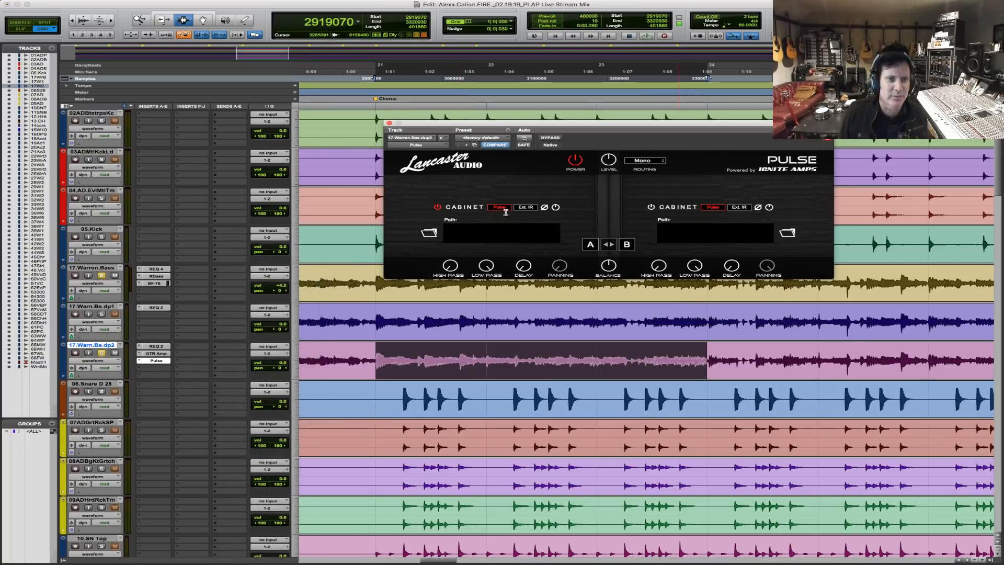
# Find the Ampeg SVT impulse responses on the computer and load Ampeg SVT Beta52.wav into Pulse's cabinet A.
pyautogui.click(429, 233)
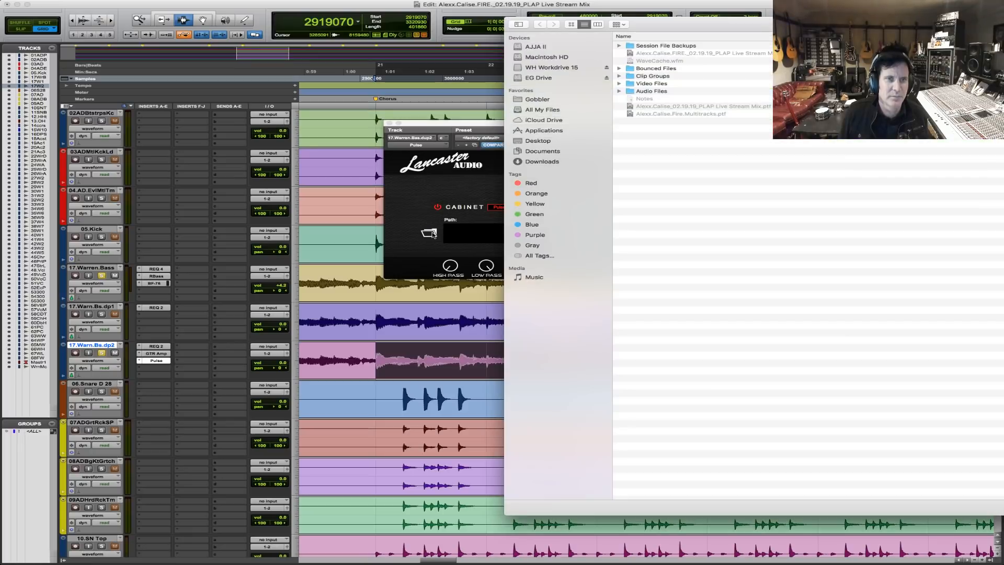
pyautogui.click(546, 48)
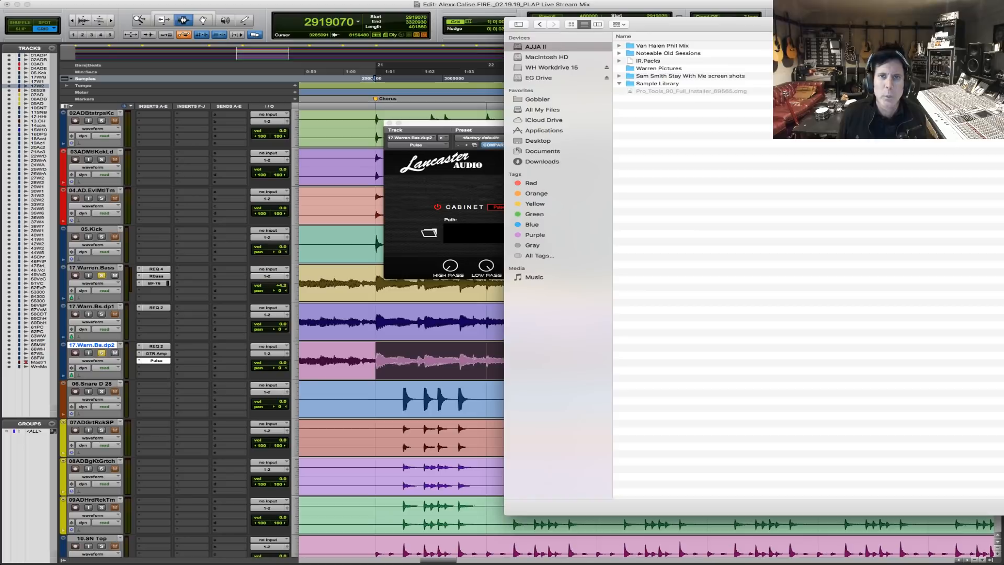
pyautogui.click(563, 58)
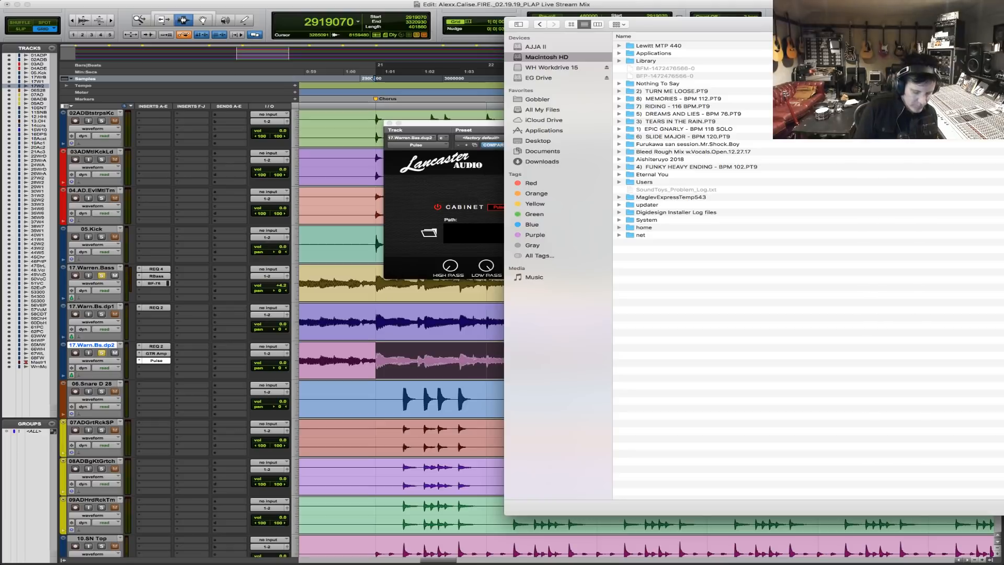
pyautogui.press('super+f')
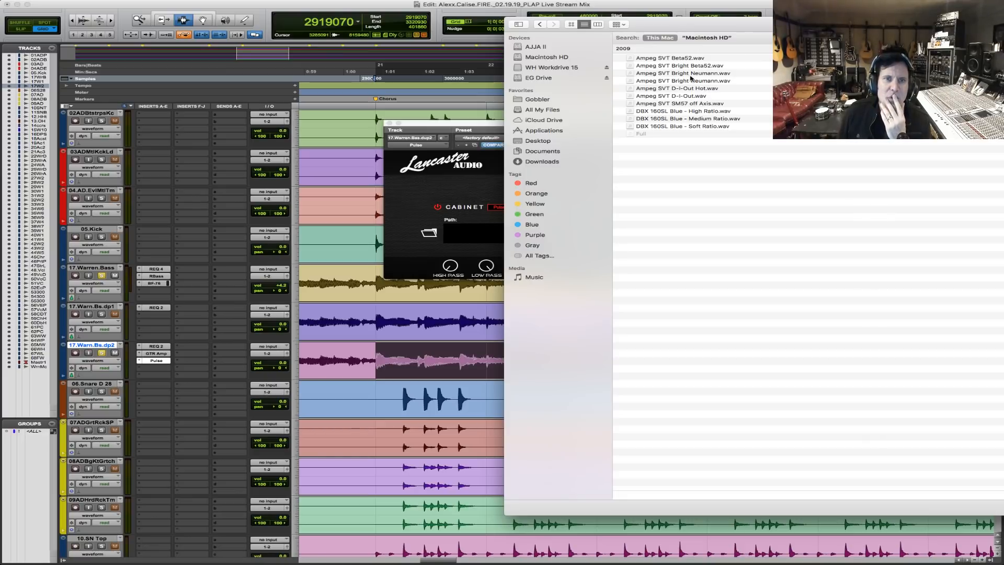
pyautogui.click(695, 58)
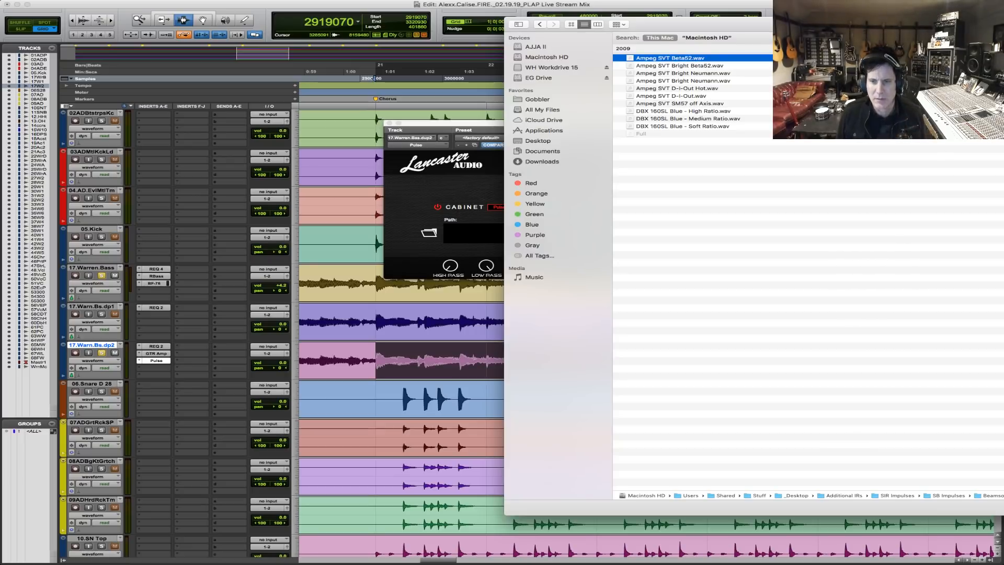
pyautogui.press('Return')
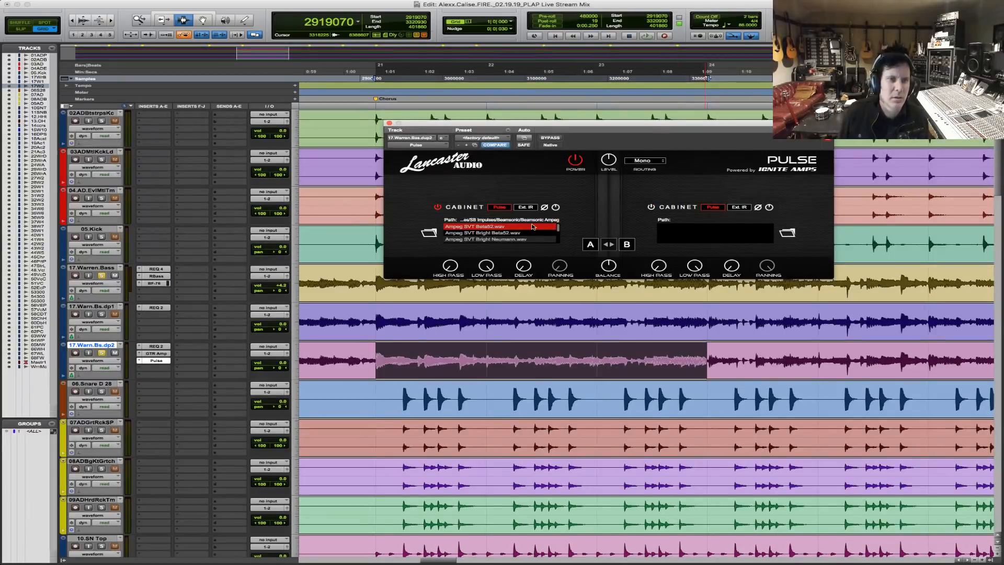
# Play the selection and compare the bass sound with Pulse bypassed and active, then stop playback.
pyautogui.press('space')
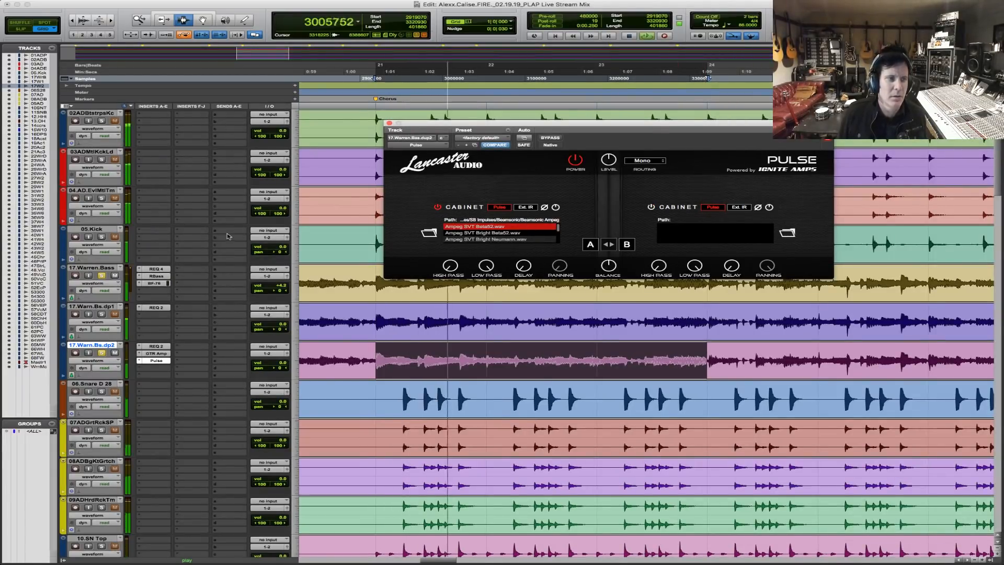
pyautogui.click(551, 138)
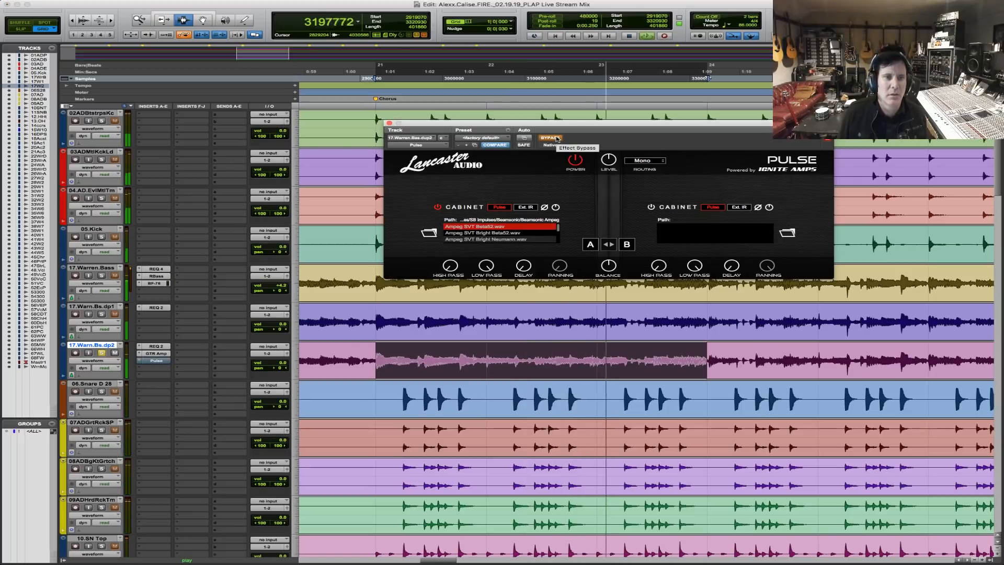
pyautogui.click(557, 138)
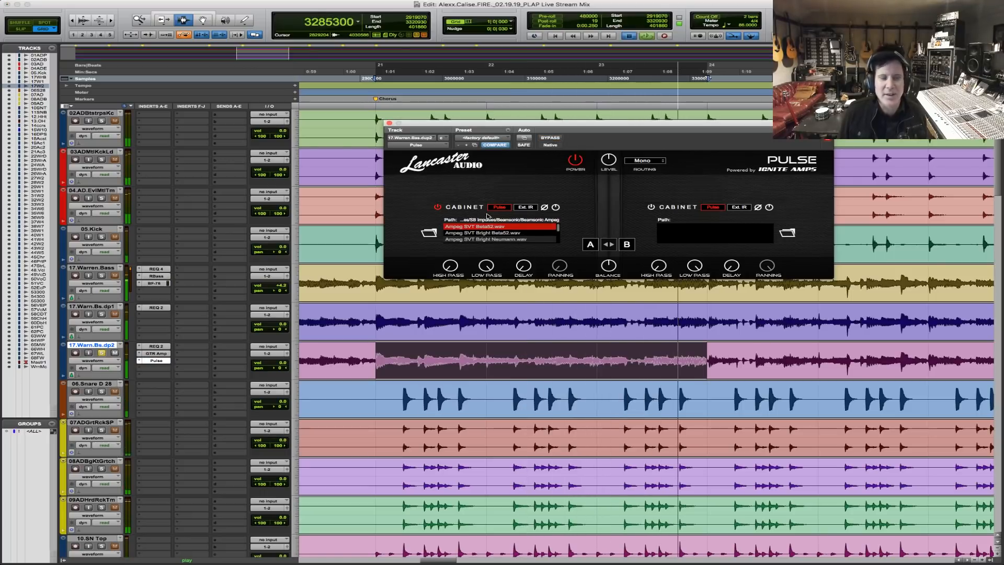
pyautogui.press('space')
# During playback, raise the new bass duplicate's volume above +10 dB and Pulse's cabinet A level to about 2.67 dB.
pyautogui.press('space')
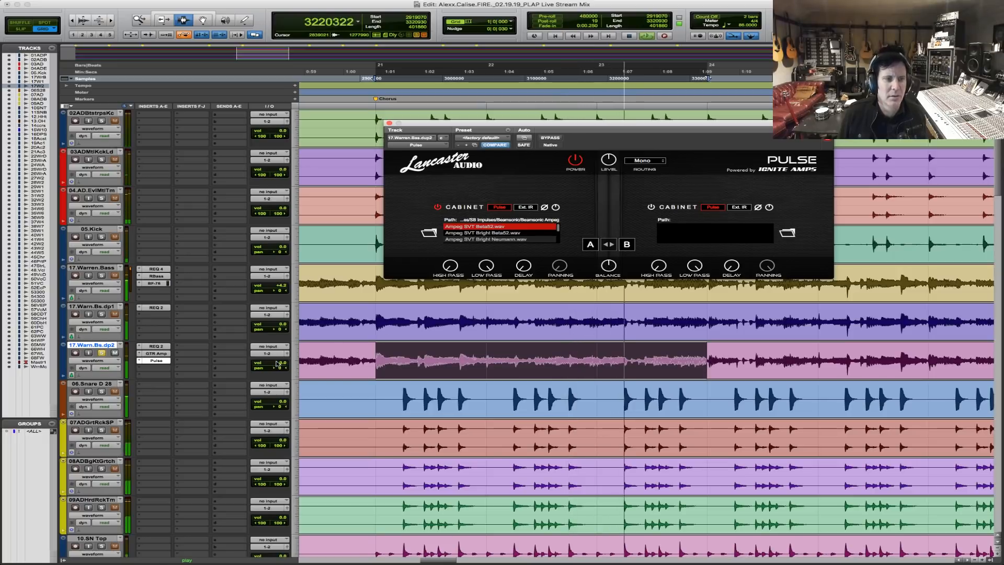
pyautogui.moveTo(272, 364); pyautogui.dragTo(282, 362)
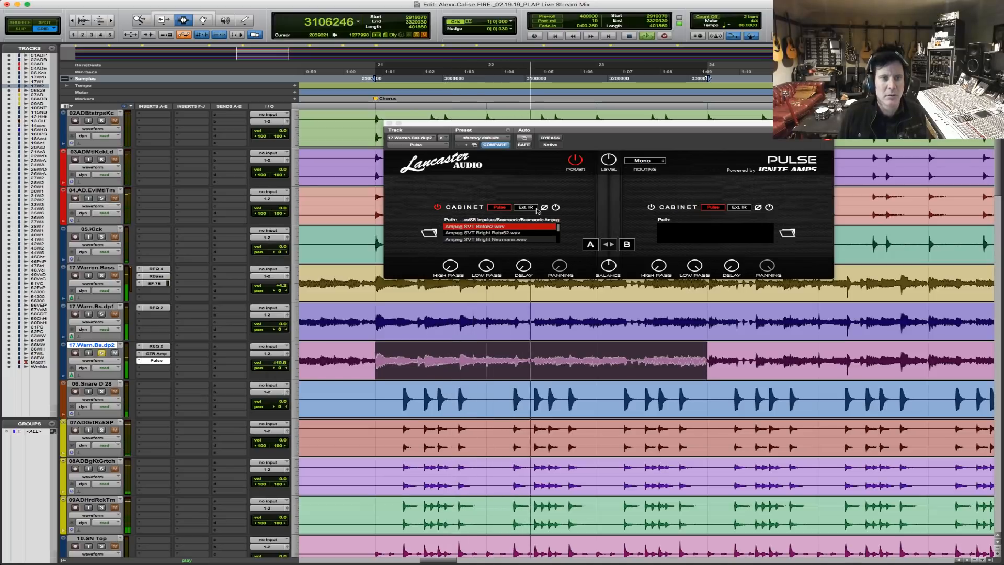
pyautogui.moveTo(557, 208); pyautogui.dragTo(558, 197)
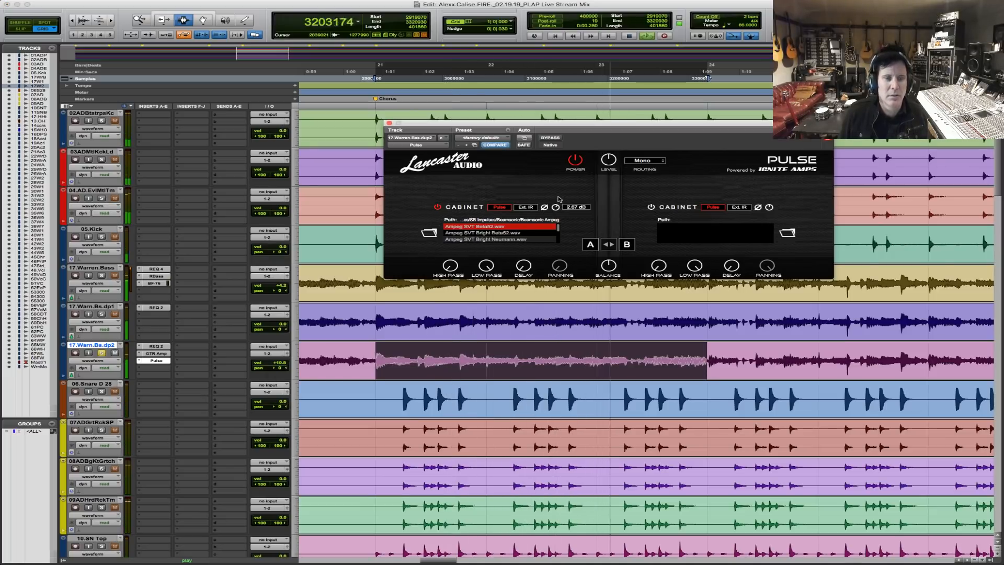
pyautogui.press('space')
# Add the first bass duplicate to the solo, play the selection, and bring in the soloed Warren.Bass track as well.
pyautogui.click(104, 314)
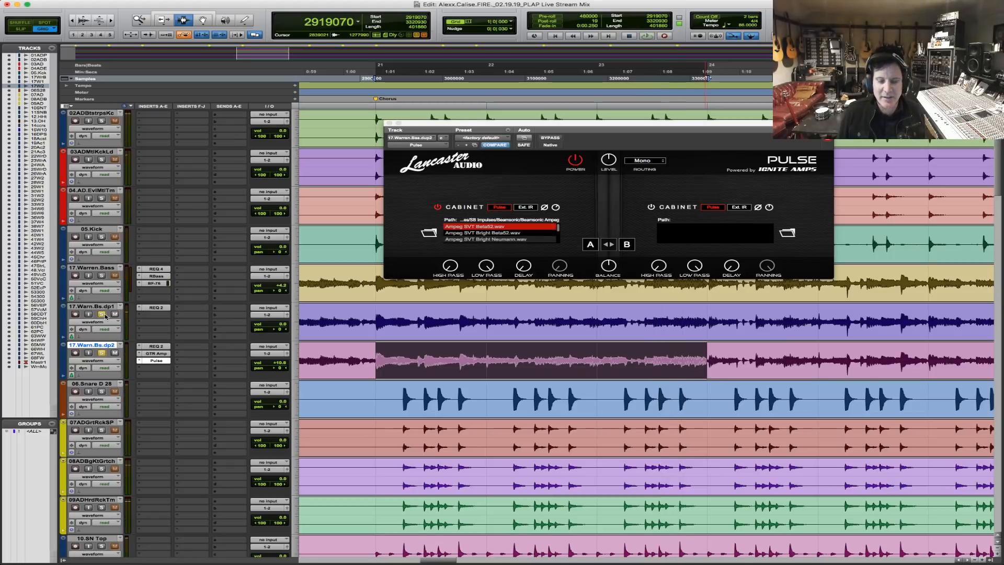
pyautogui.press('space')
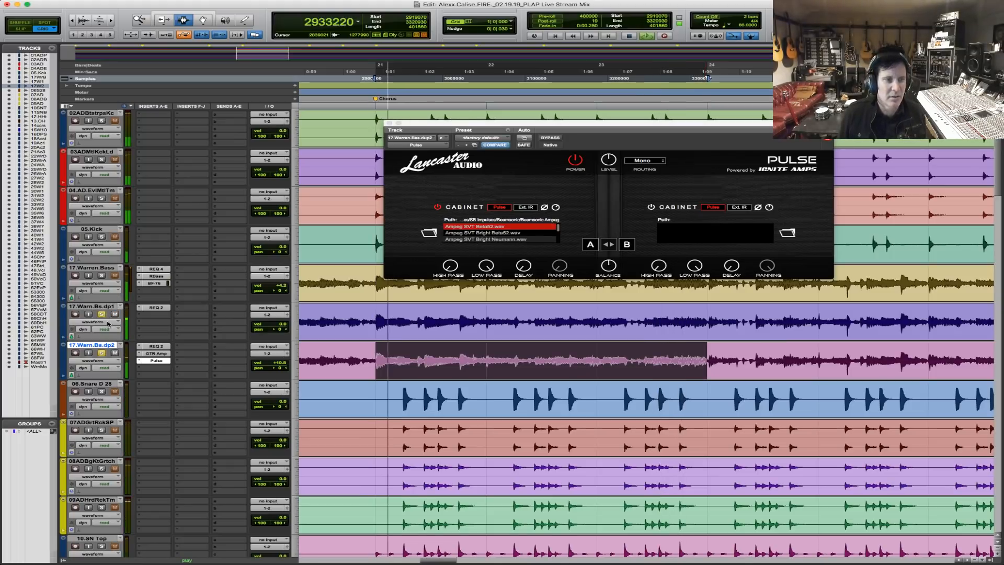
pyautogui.click(102, 276)
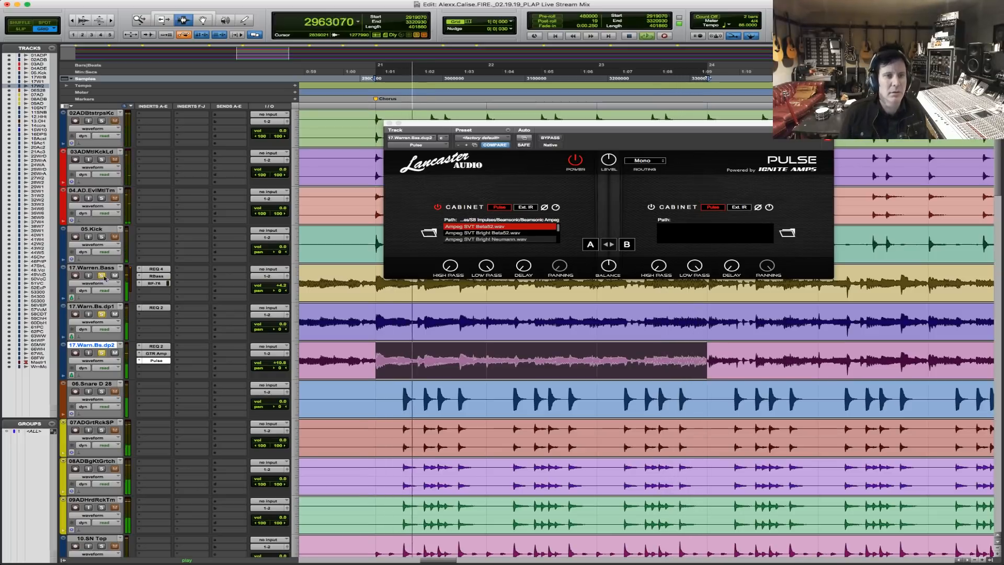
# Lower the second bass duplicate's volume to about +5.4 dB while playing the soloed bass selection.
pyautogui.click(388, 123)
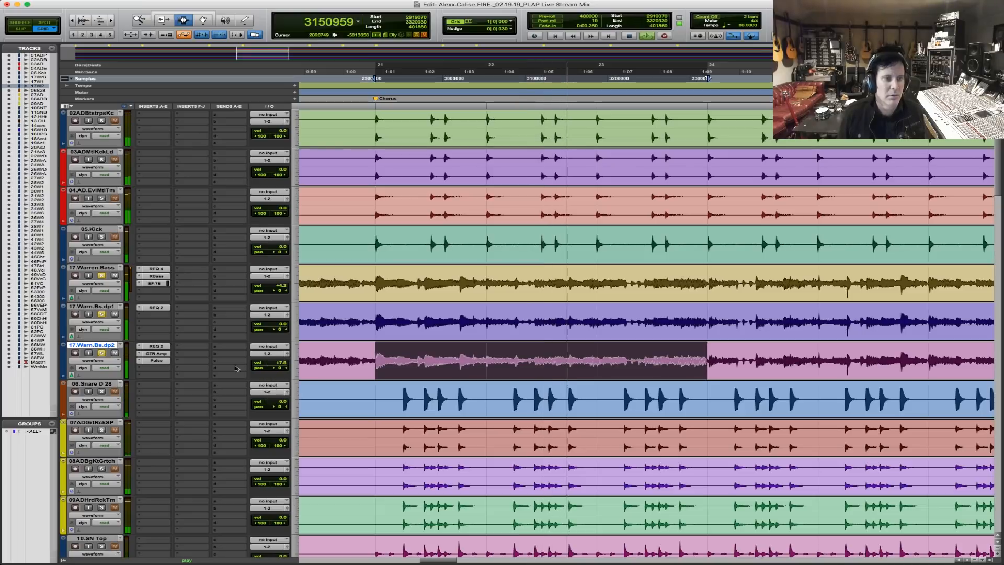
pyautogui.click(156, 360)
pyautogui.press('space')
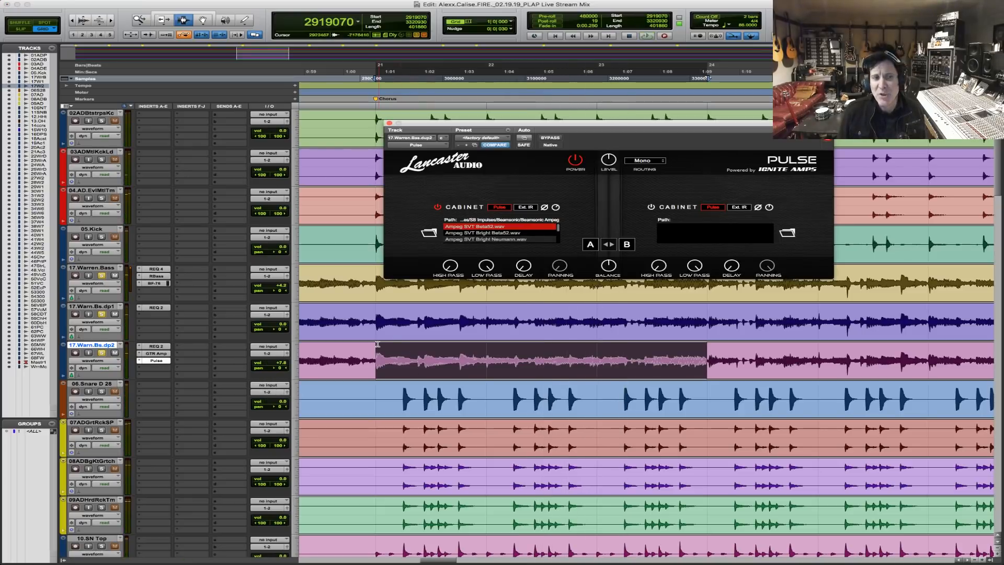
pyautogui.press('space')
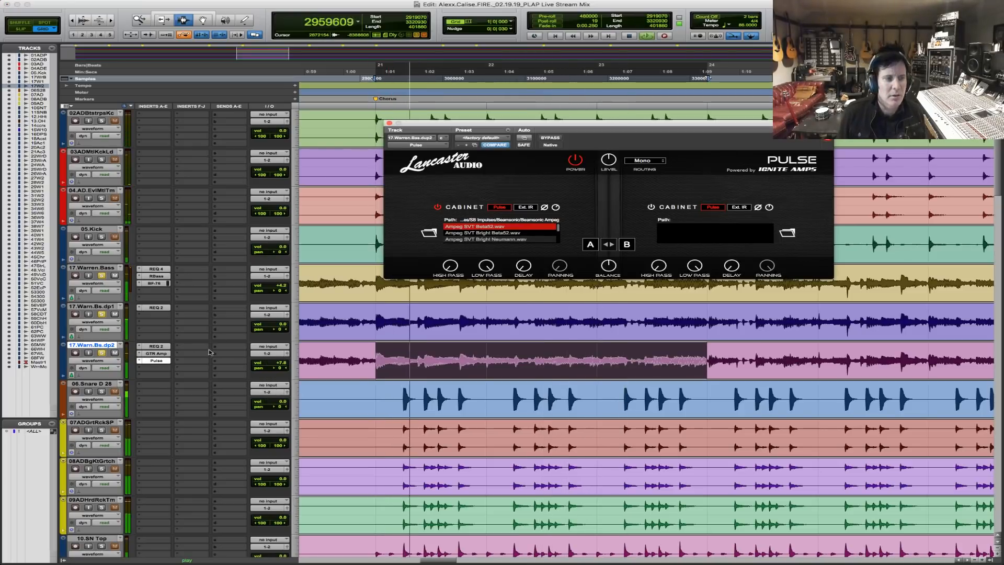
pyautogui.moveTo(281, 367); pyautogui.dragTo(279, 367)
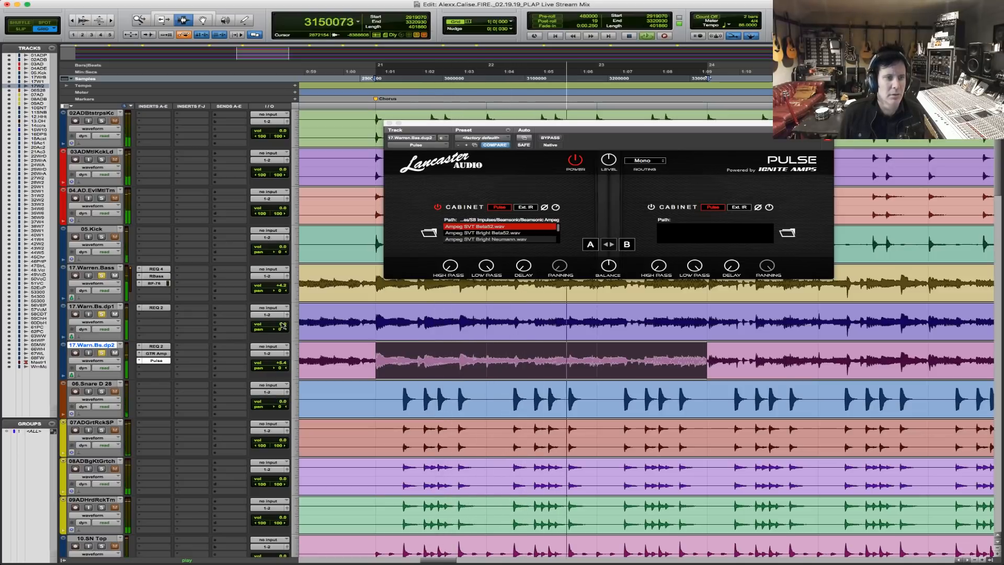
# Audition the first bass duplicate, copy the BF-76 compressor from Warren.Bass onto it after REQ 2, and play it again.
pyautogui.press('space')
pyautogui.click(349, 324)
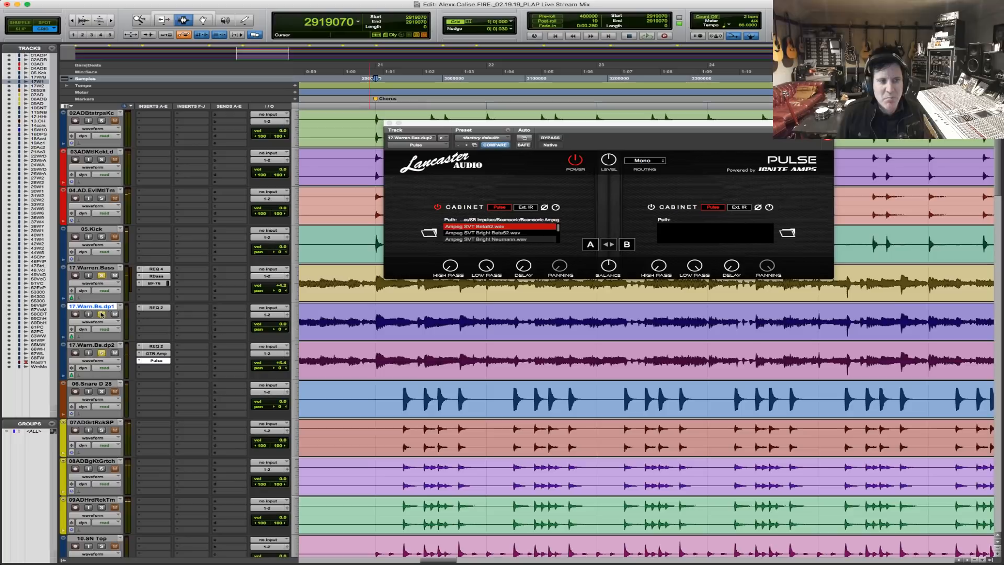
pyautogui.press('space')
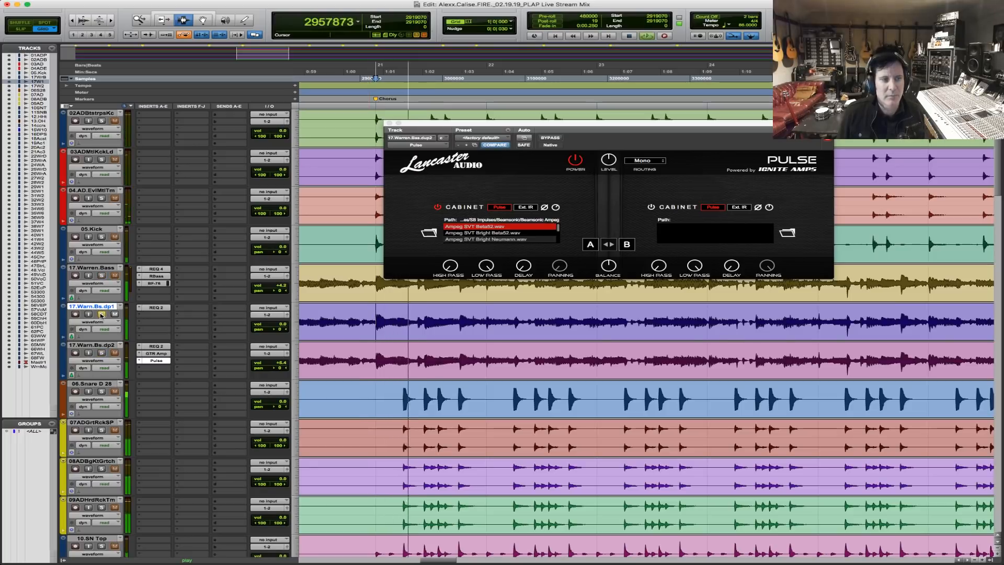
pyautogui.press('space')
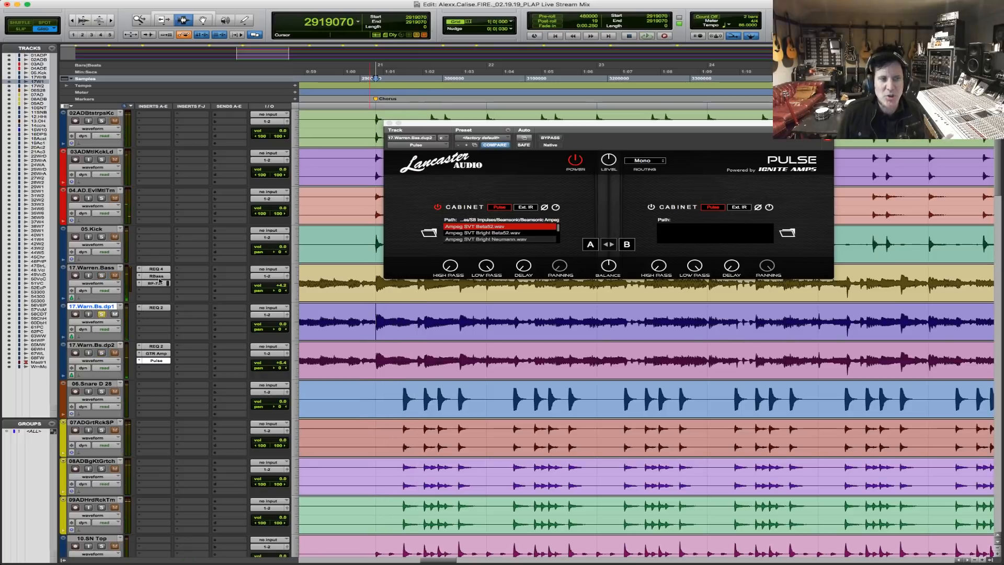
pyautogui.click(155, 315)
pyautogui.press('space')
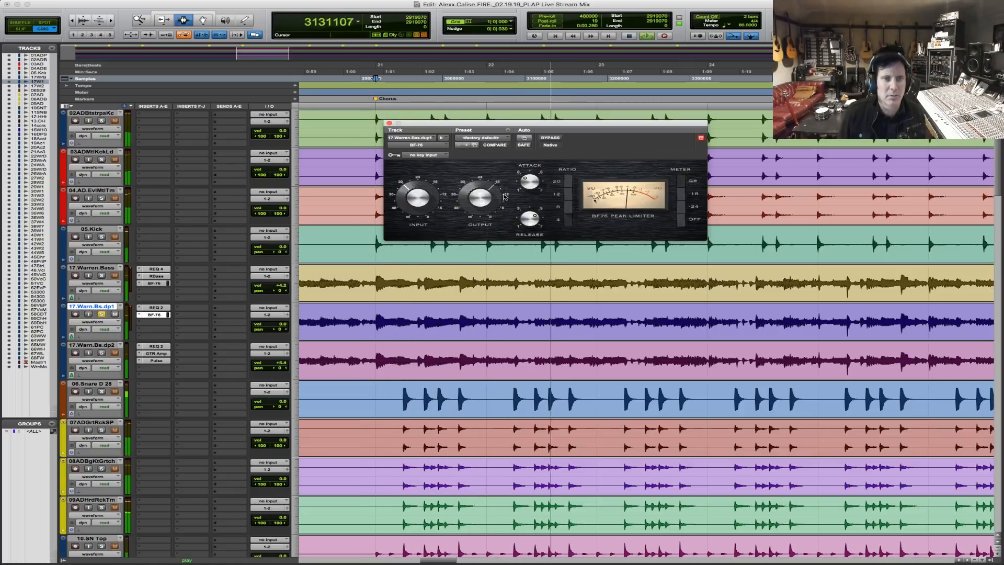
# Bring Warren.Bass and the second duplicate back into the solo, select a longer chorus range, and listen to the blend.
pyautogui.click(102, 275)
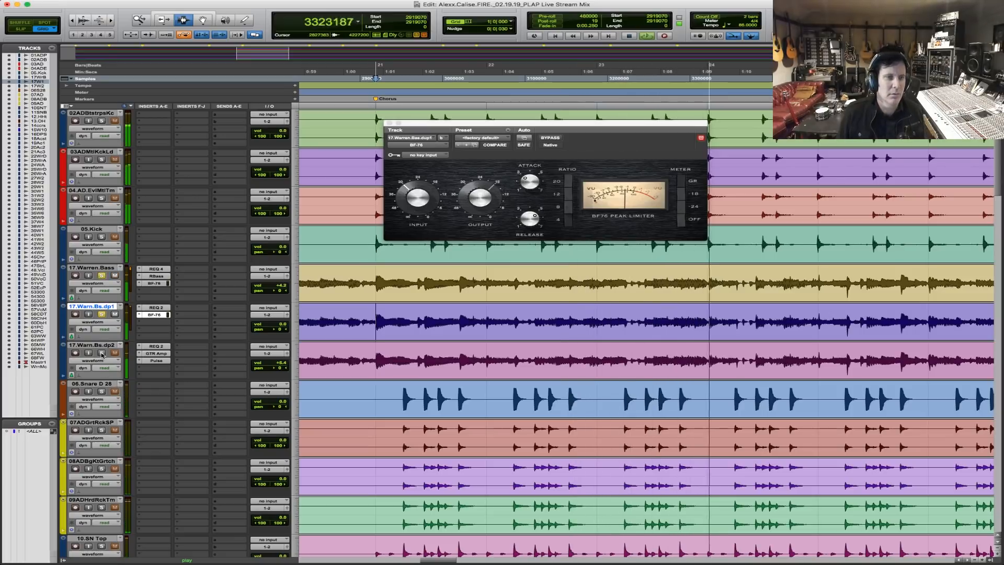
pyautogui.click(102, 353)
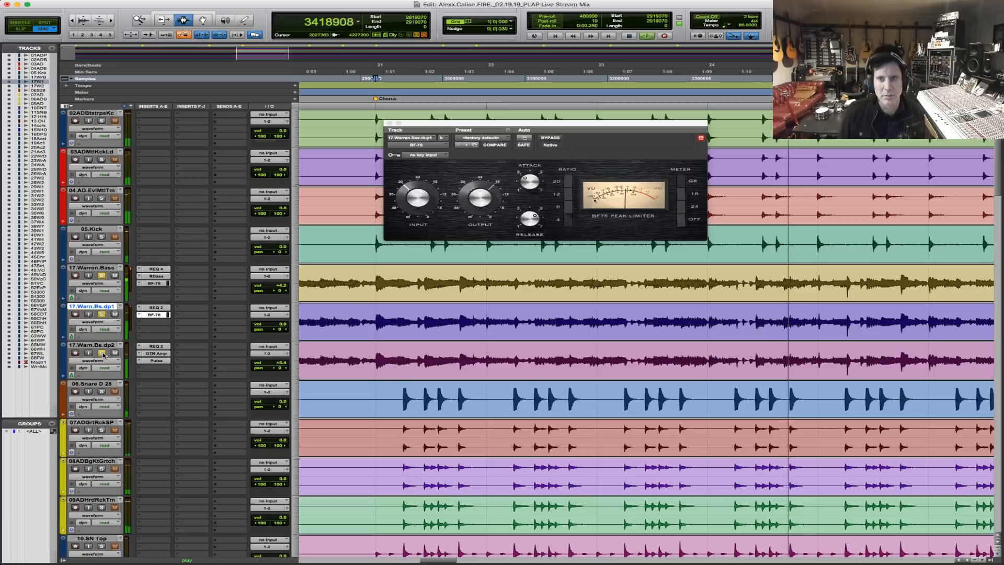
pyautogui.moveTo(382, 314); pyautogui.dragTo(818, 318)
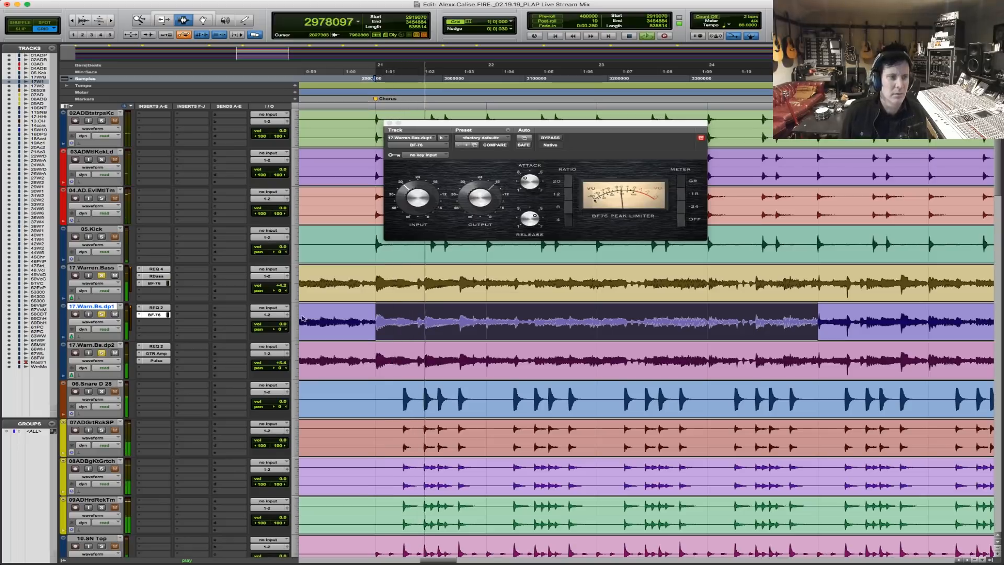
pyautogui.press('space')
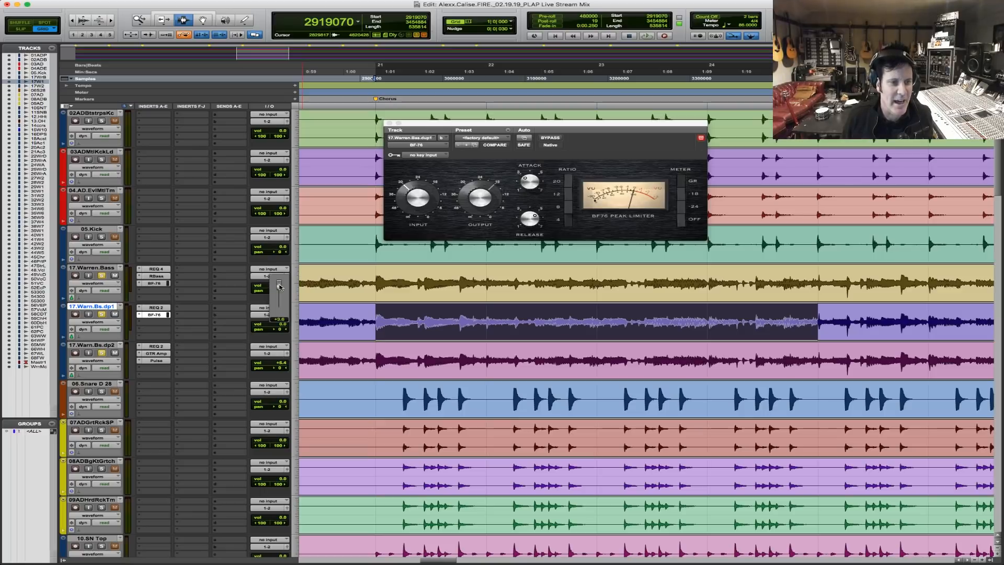
# Extend the chorus selection across all three bass tracks and group them as Bass.
pyautogui.keyDown('shift'); pyautogui.click(382, 362); pyautogui.keyUp('shift')
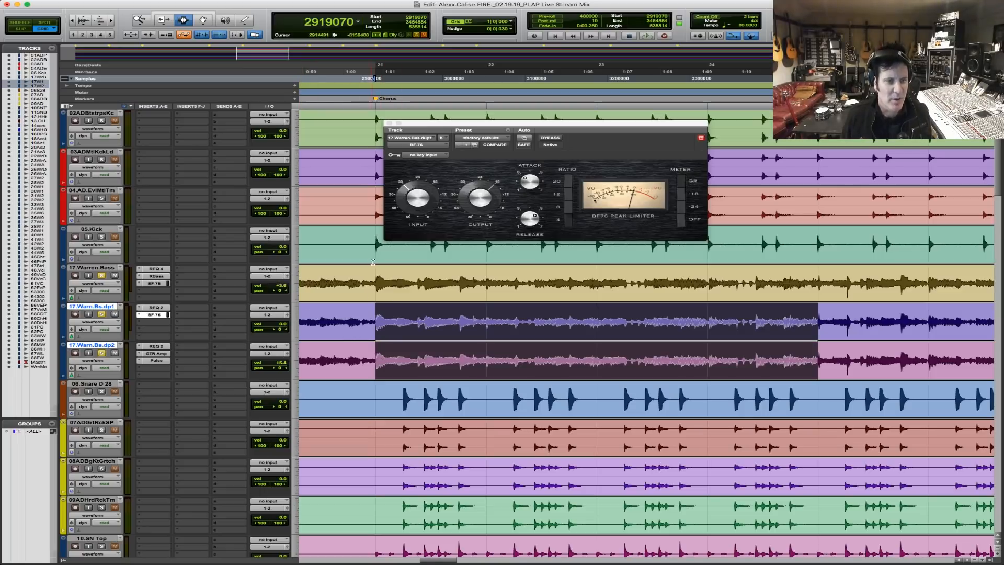
pyautogui.keyDown('shift'); pyautogui.click(317, 294); pyautogui.keyUp('shift')
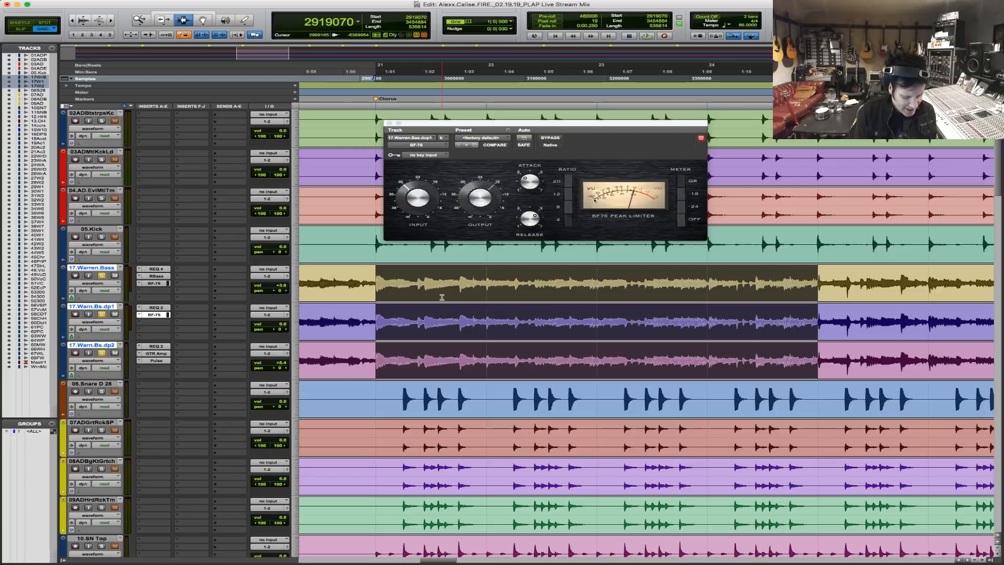
pyautogui.press('super+g')
pyautogui.press('Return')
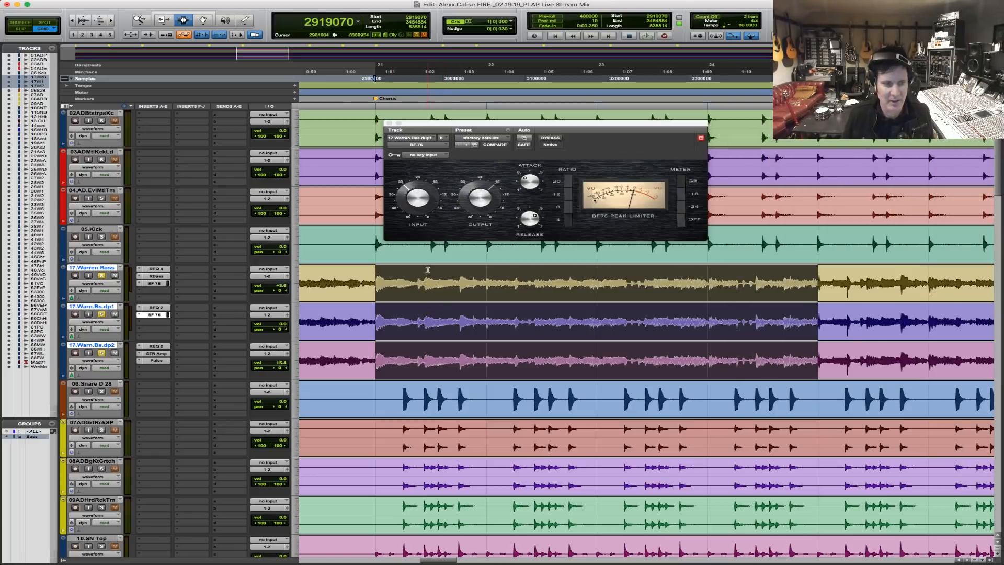
# Route the outputs of all three selected bass tracks to Bus 1 (Mono).
pyautogui.click(275, 277)
pyautogui.moveTo(275, 283)
pyautogui.moveTo(343, 285)
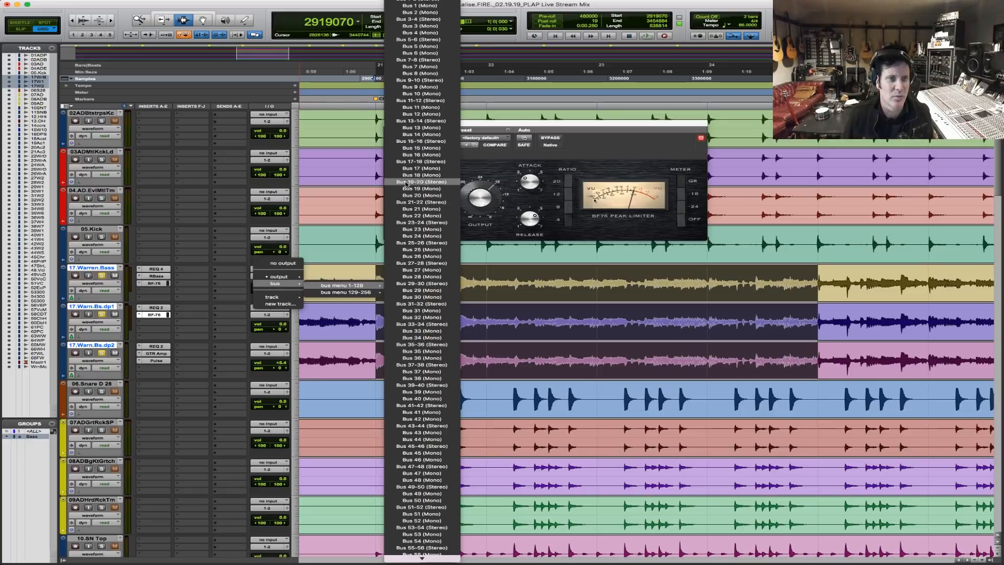
pyautogui.keyDown('alt'); pyautogui.keyDown('shift'); pyautogui.click(419, 6); pyautogui.keyUp('shift'); pyautogui.keyUp('alt')
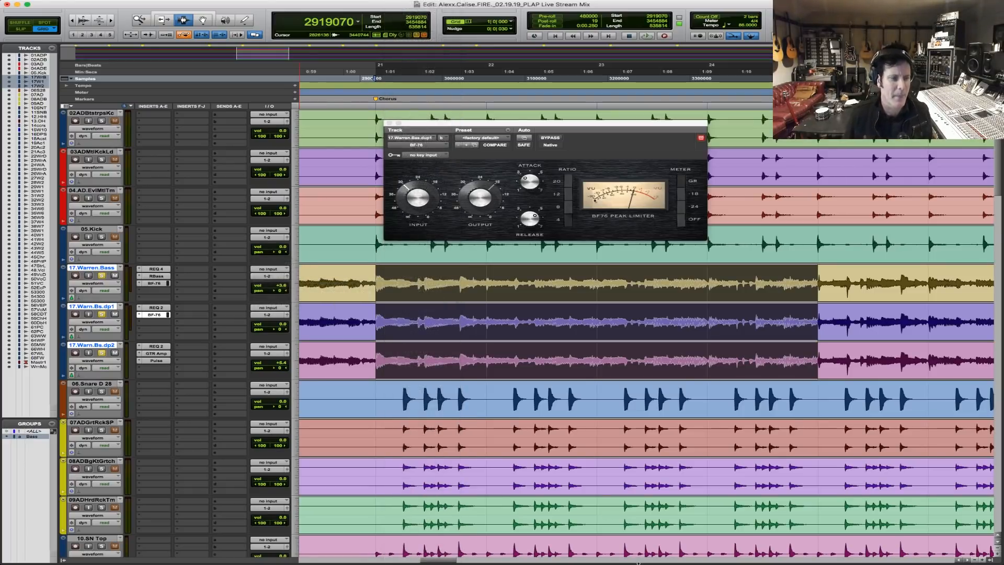
# Create one mono Aux Input track below the bass tracks and name it Bass.Sub.
pyautogui.press('shift+super+n')
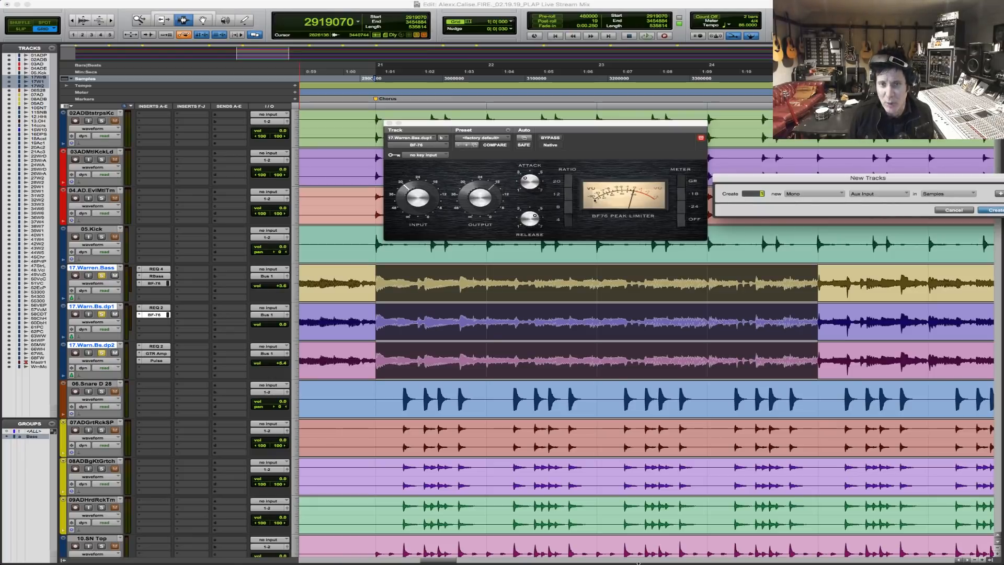
pyautogui.press('Return')
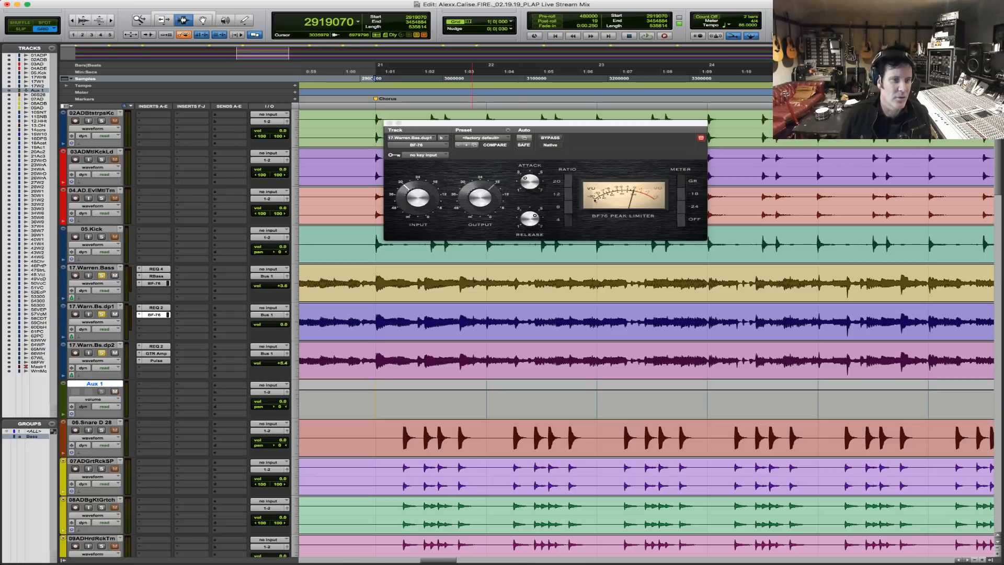
pyautogui.click(389, 123)
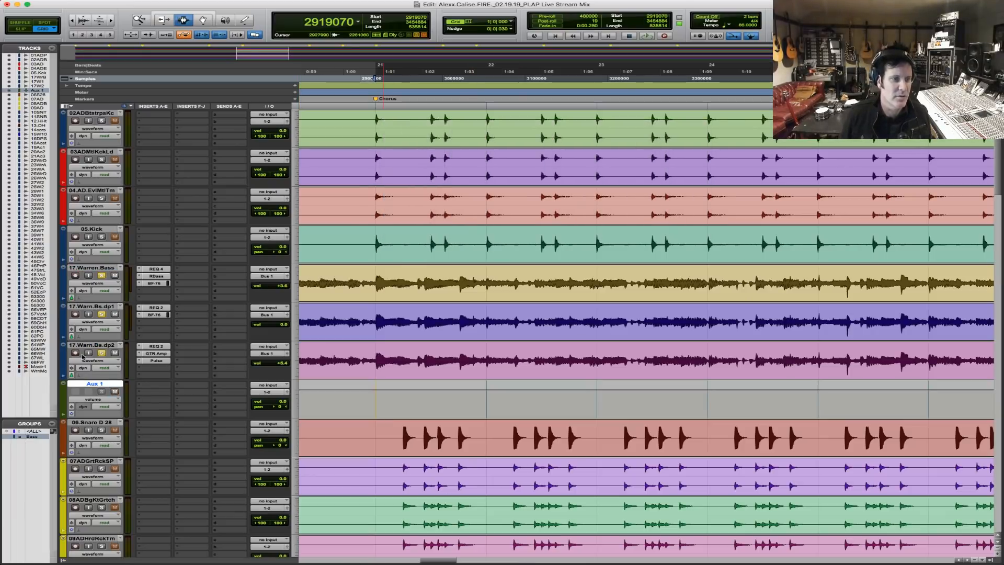
pyautogui.doubleClick(112, 385)
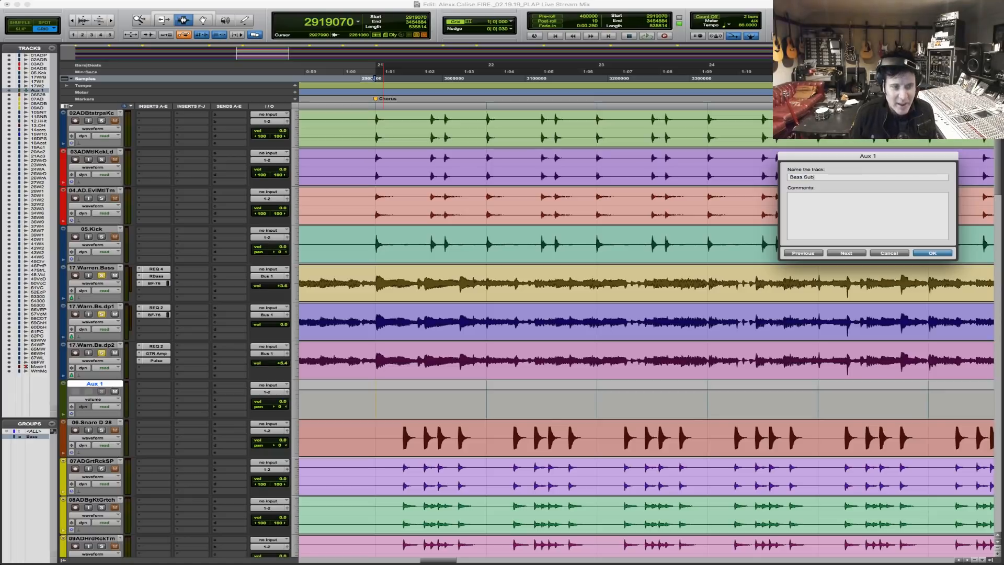
pyautogui.press('Return')
# Reselect the chorus on the three bass tracks, test playback, and set the Bass.Sub input to Bus 1.
pyautogui.moveTo(394, 331); pyautogui.dragTo(821, 355)
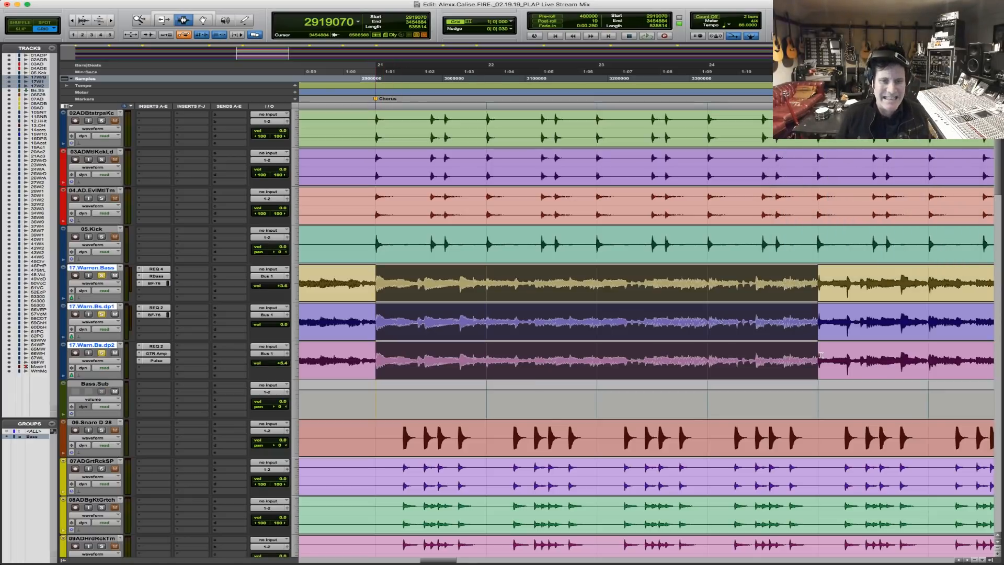
pyautogui.press('space')
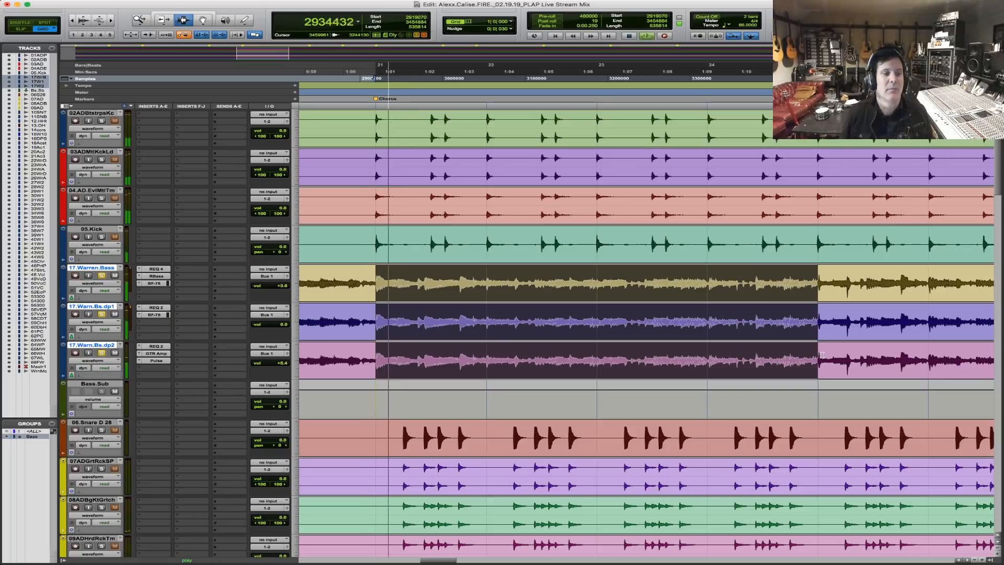
pyautogui.press('space')
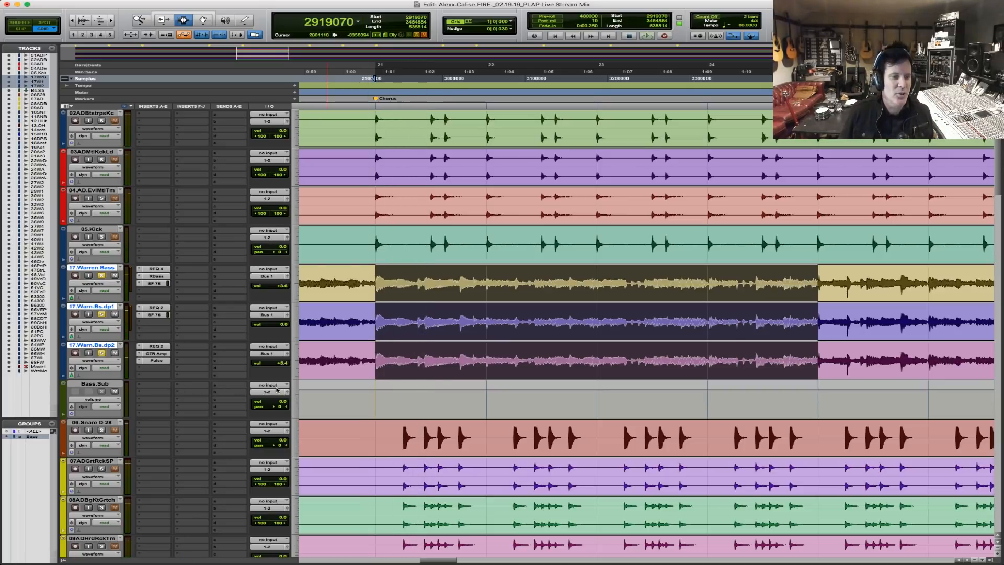
pyautogui.click(276, 388)
pyautogui.moveTo(276, 409)
pyautogui.moveTo(358, 411)
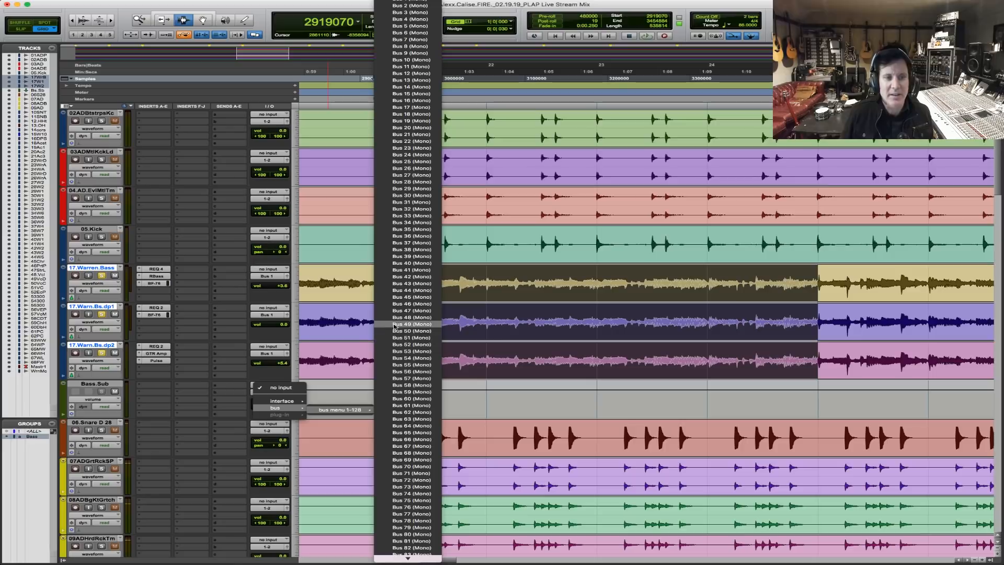
pyautogui.press('Escape')
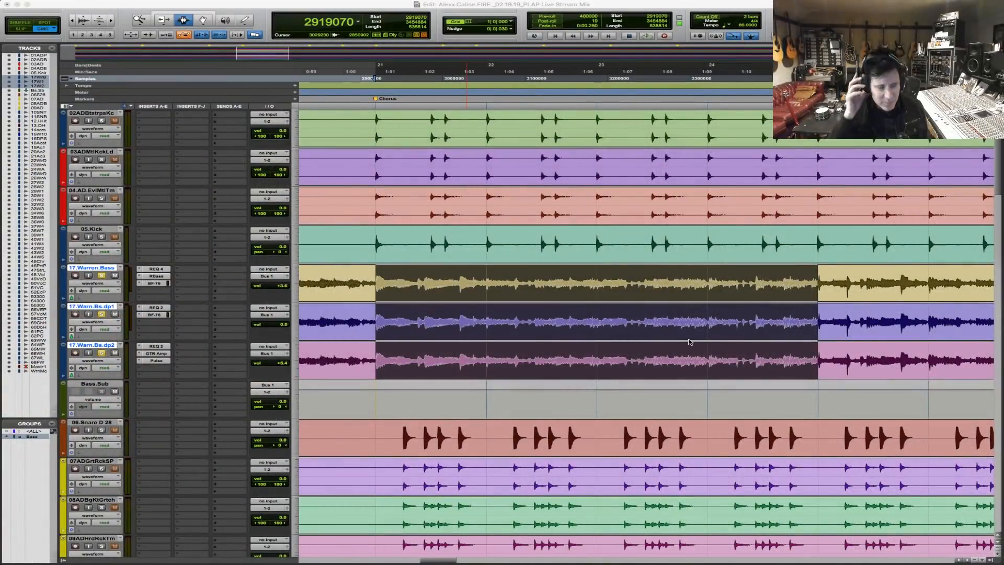
# Play the chorus through Bass.Sub, adding the four kick tracks to the solo to hear them with the bass, then stop.
pyautogui.click(362, 283)
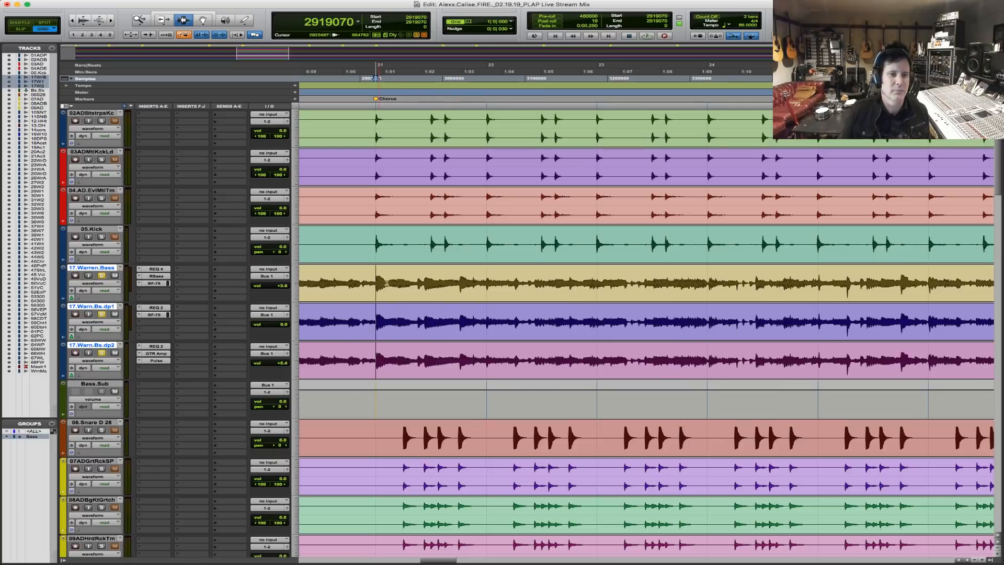
pyautogui.press('space')
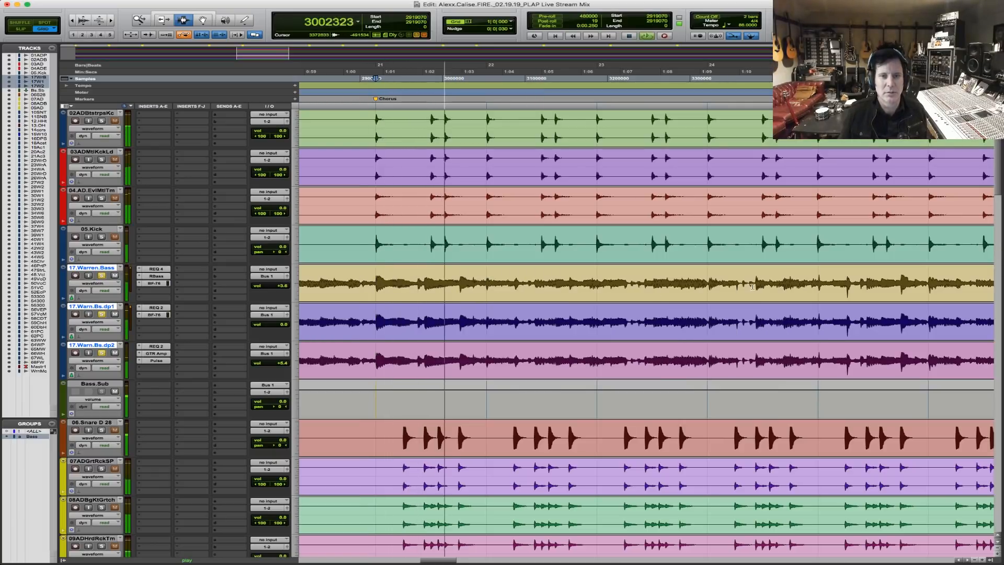
pyautogui.keyDown('shift'); pyautogui.click(814, 298); pyautogui.keyUp('shift')
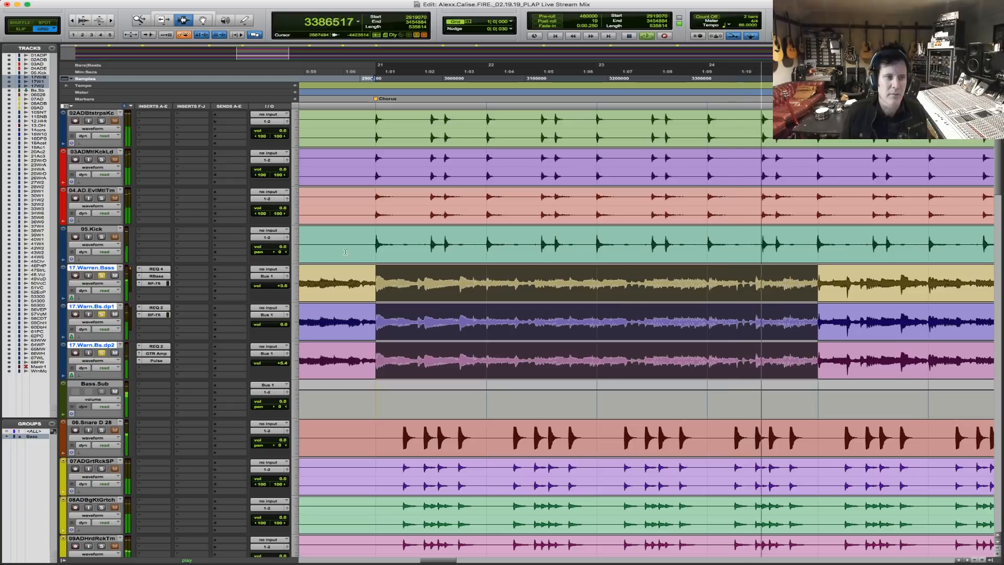
pyautogui.click(102, 237)
pyautogui.click(102, 198)
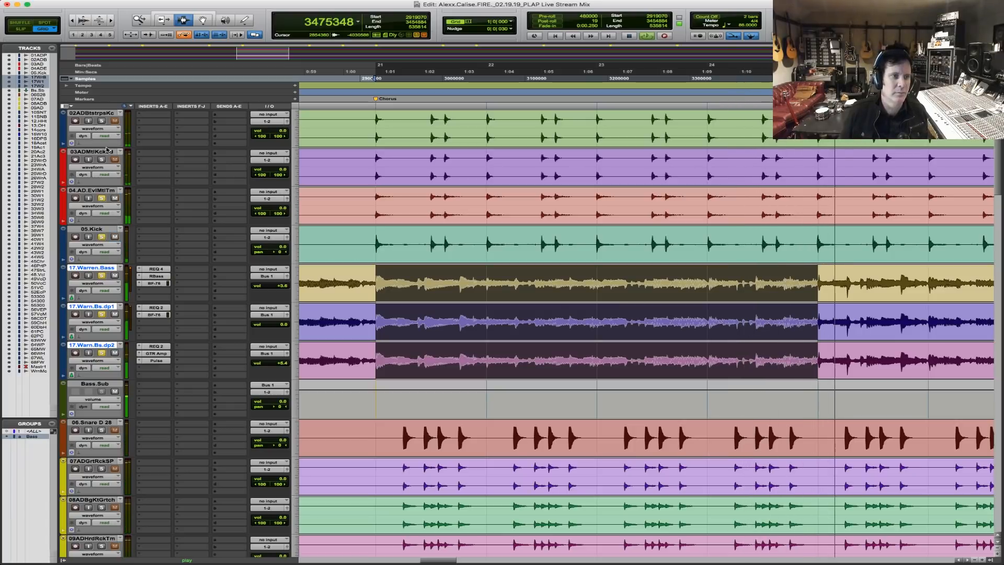
pyautogui.click(103, 159)
pyautogui.click(104, 121)
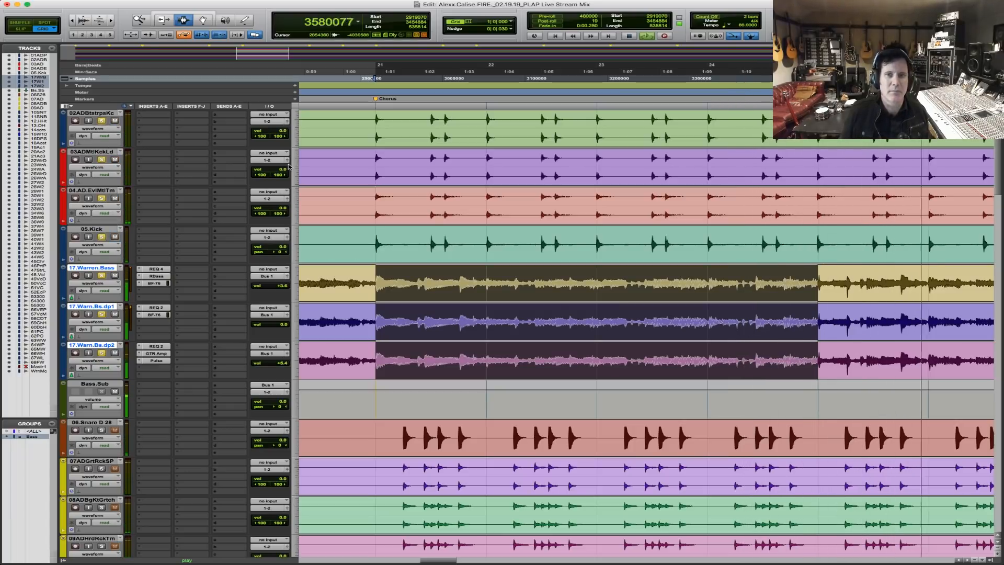
pyautogui.press('space')
pyautogui.press('space')
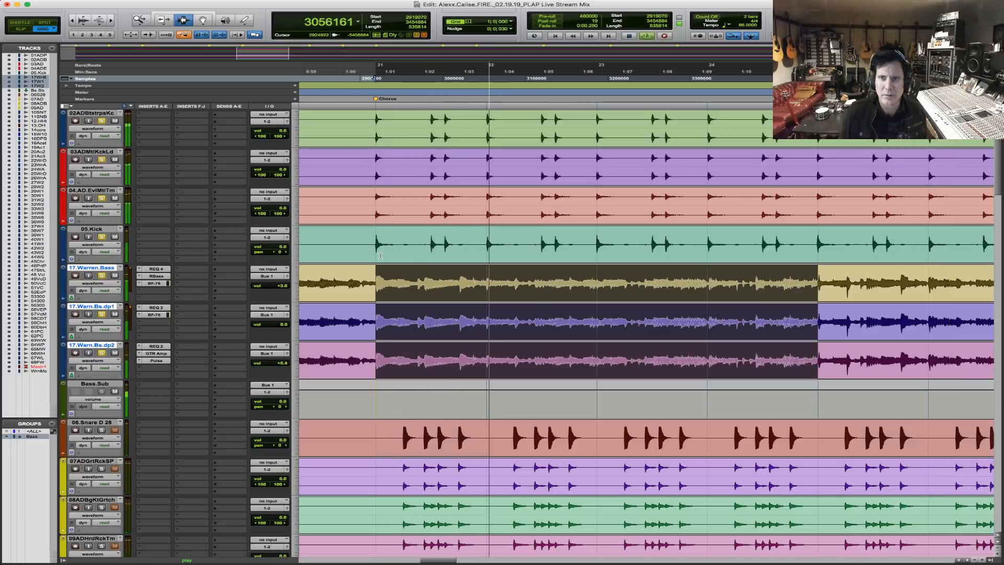
pyautogui.press('space')
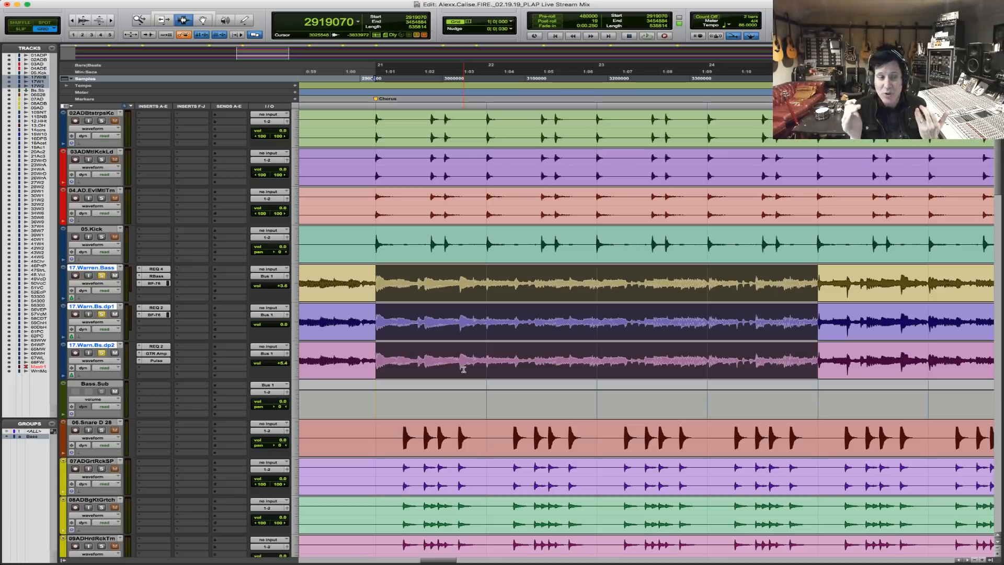
# During playback, set the second bass duplicate to +2.4 dB, the first to -4.0 dB, and Warren.Bass to about +5.4 dB.
pyautogui.press('space')
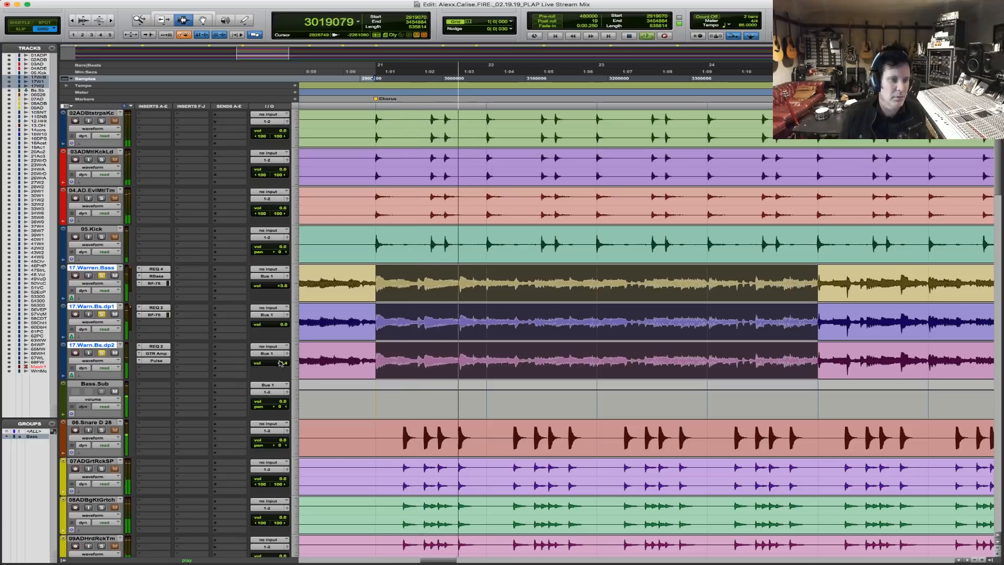
pyautogui.moveTo(279, 363); pyautogui.dragTo(280, 366)
pyautogui.moveTo(278, 325); pyautogui.dragTo(278, 330)
pyautogui.moveTo(278, 288); pyautogui.dragTo(278, 287)
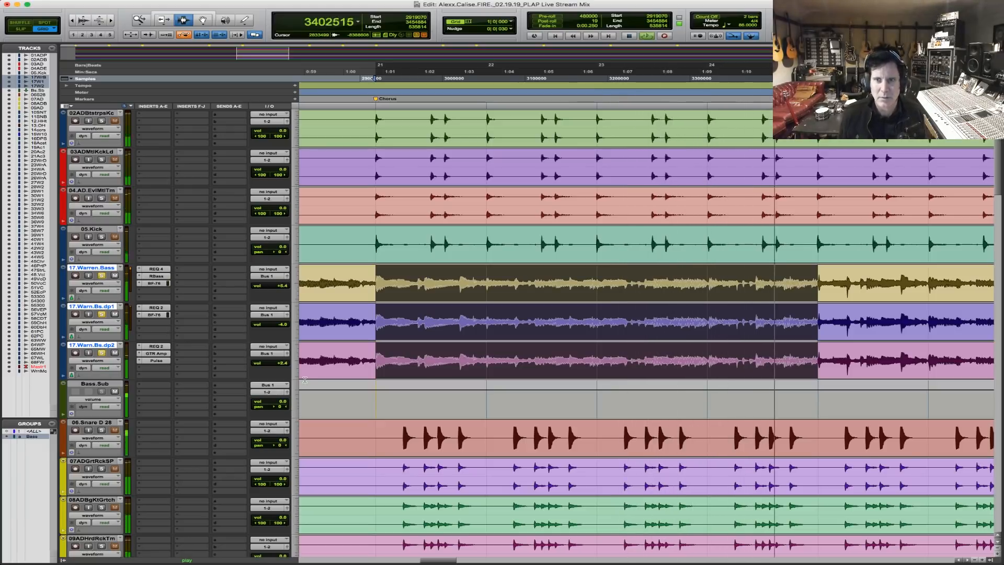
# Stop playback and insert a mono REQ 2 equalizer in the first insert slot of Bass.Sub.
pyautogui.press('space')
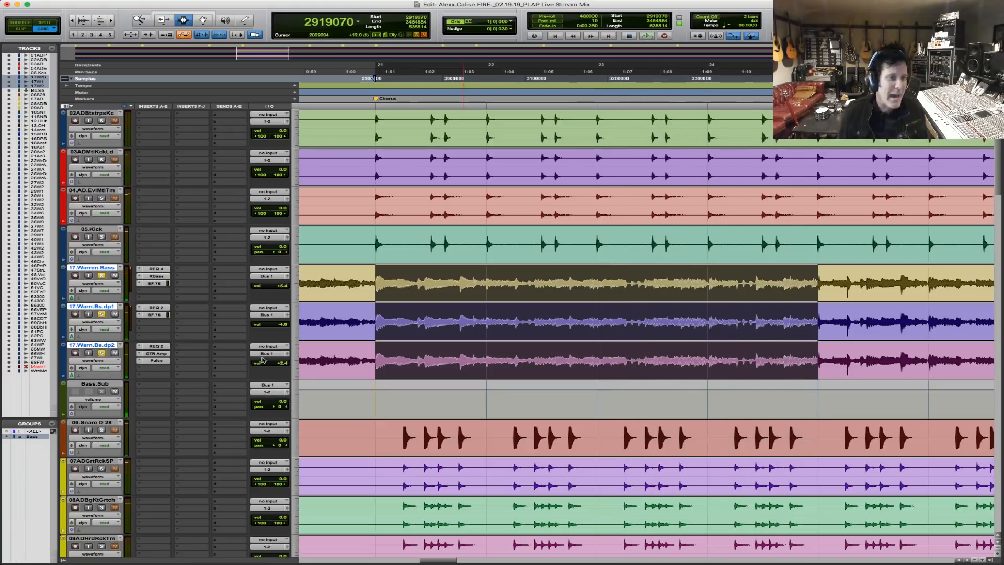
pyautogui.click(152, 387)
pyautogui.moveTo(193, 401)
pyautogui.moveTo(272, 265)
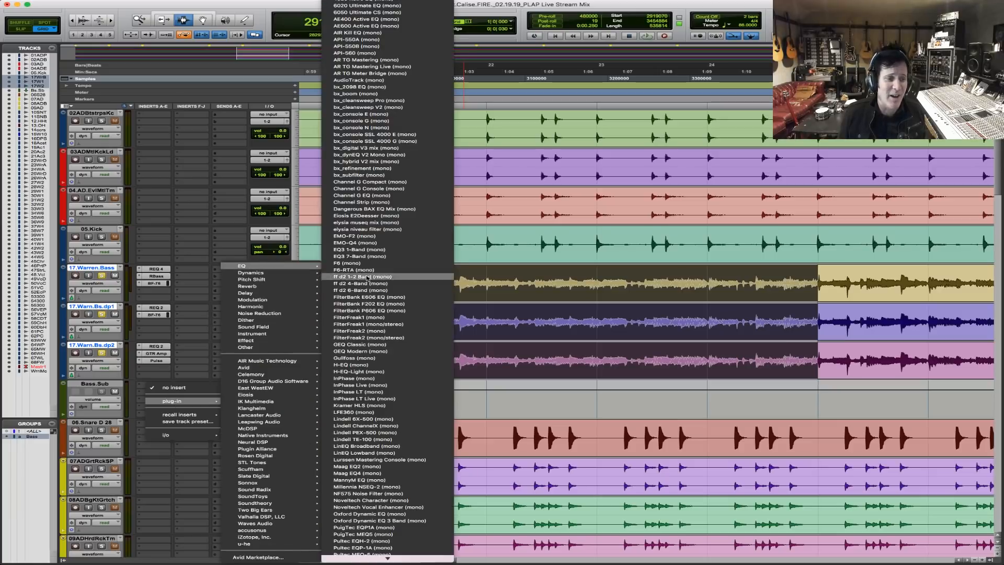
pyautogui.moveTo(387, 557)
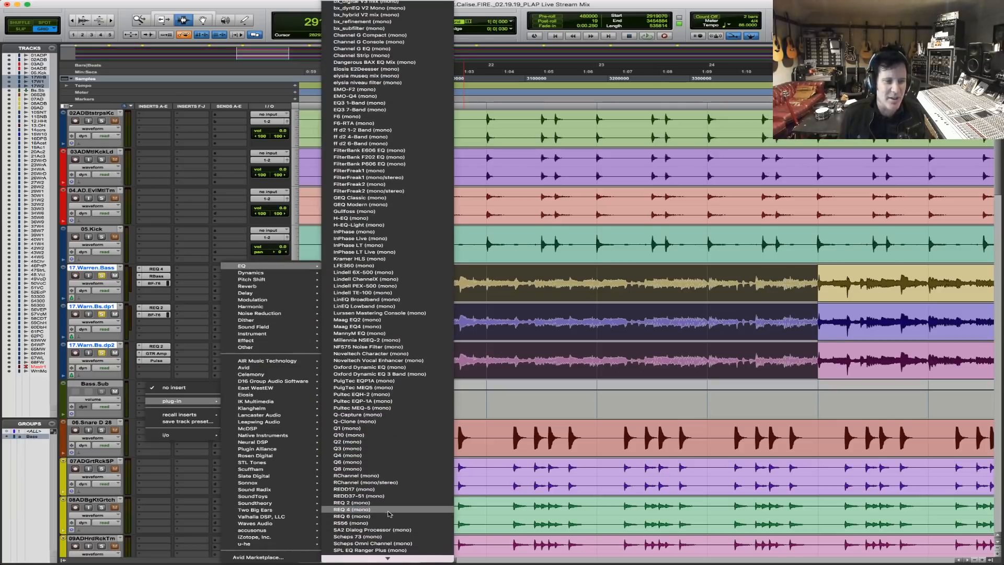
pyautogui.click(390, 502)
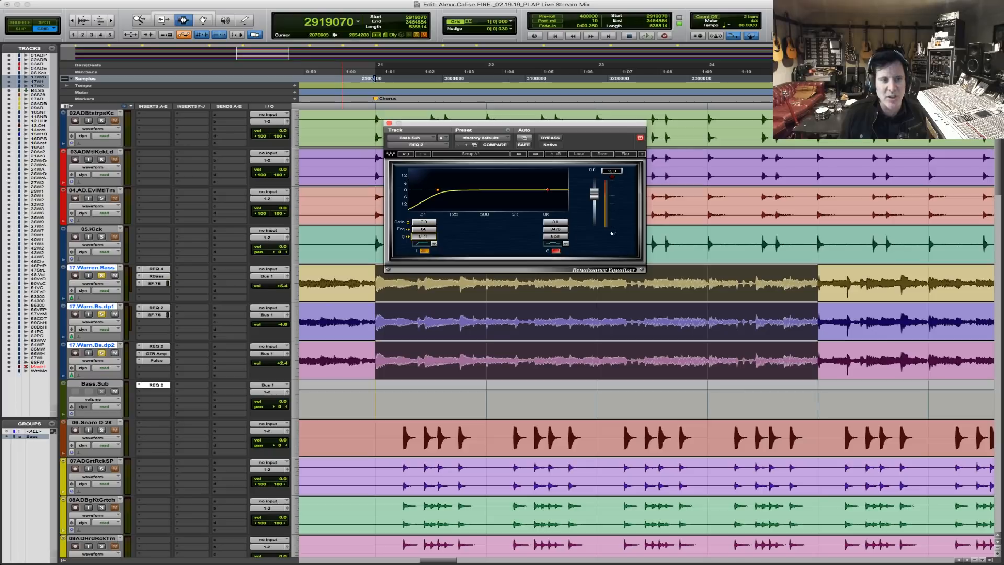
# Insert the mono MaxxBass plug-in in the second insert slot of Bass.Sub, below REQ 2.
pyautogui.click(146, 394)
pyautogui.moveTo(183, 408)
pyautogui.moveTo(285, 288)
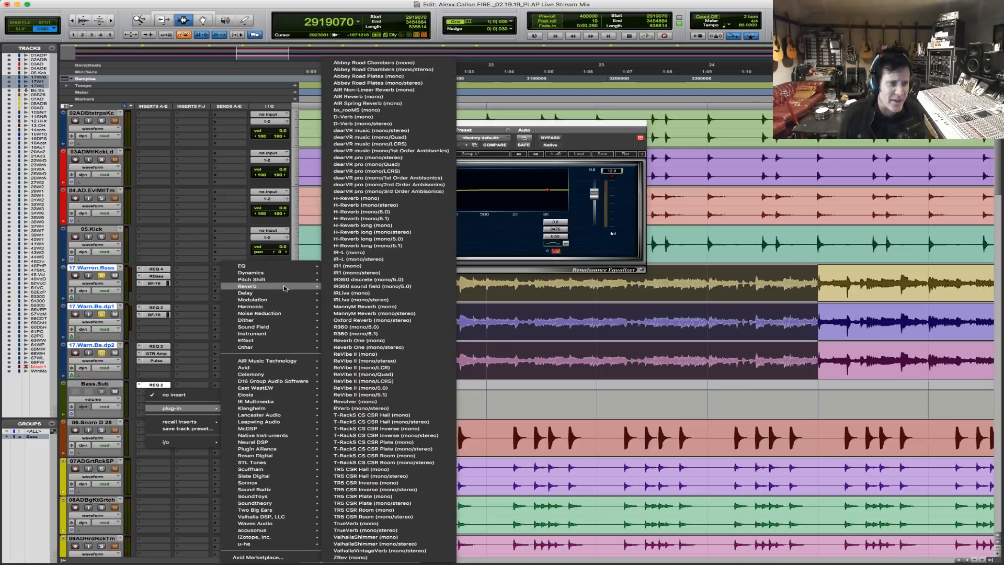
pyautogui.moveTo(272, 523)
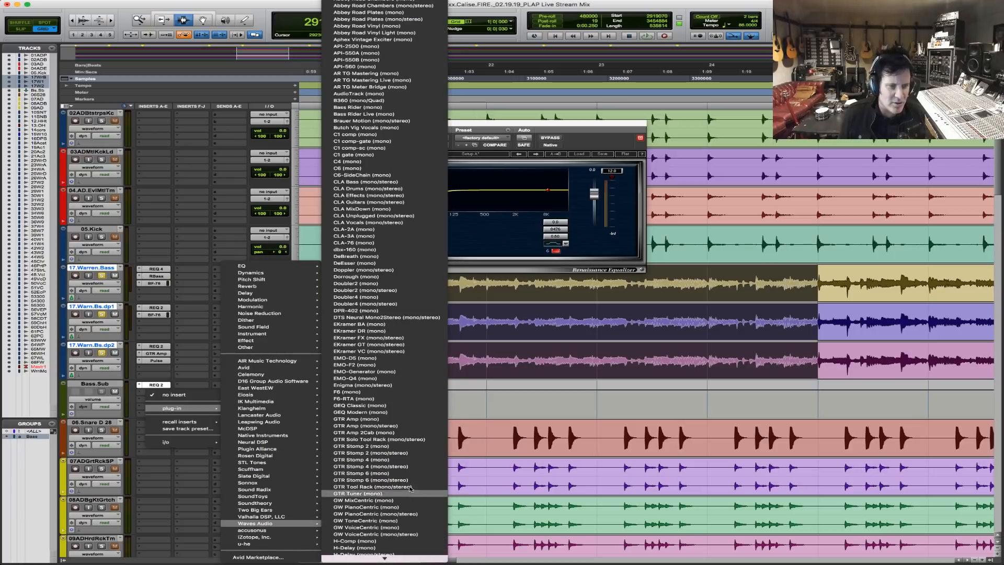
pyautogui.moveTo(384, 558)
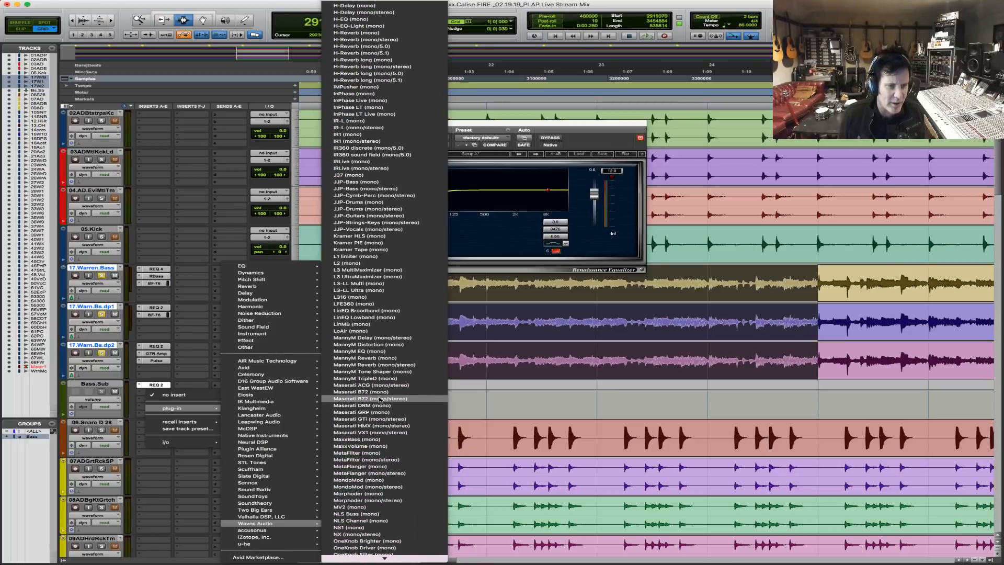
pyautogui.click(395, 440)
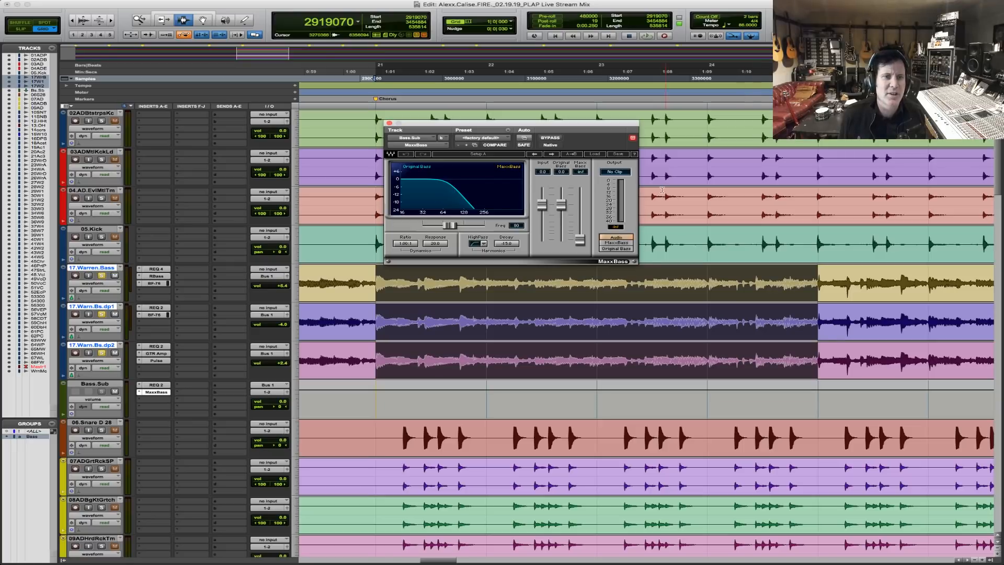
# Play the chorus while raising the MaxxBass harmonics level on Bass.Sub, compare it with bypass, fine-tune the level, and stop.
pyautogui.press('space')
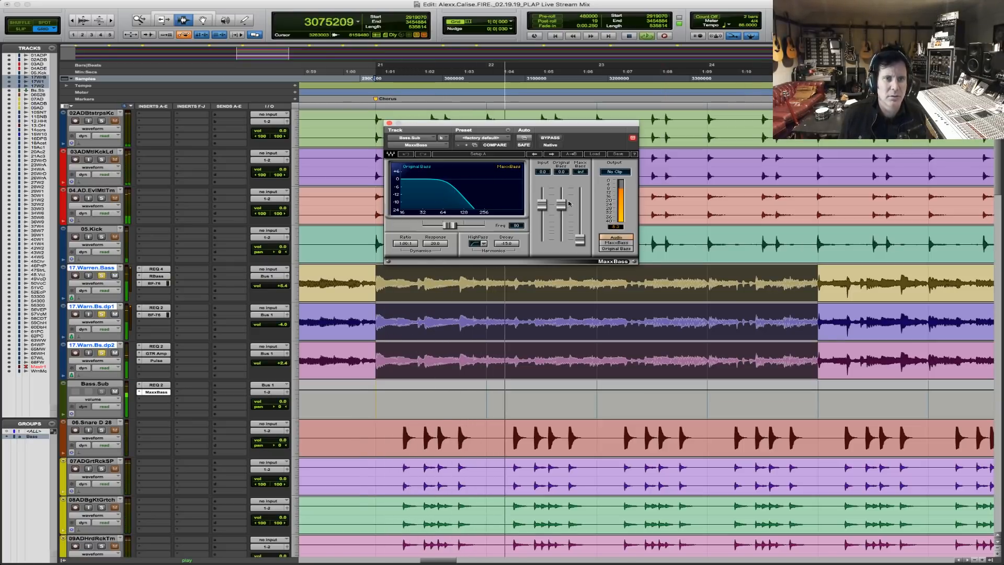
pyautogui.moveTo(580, 240); pyautogui.dragTo(580, 208)
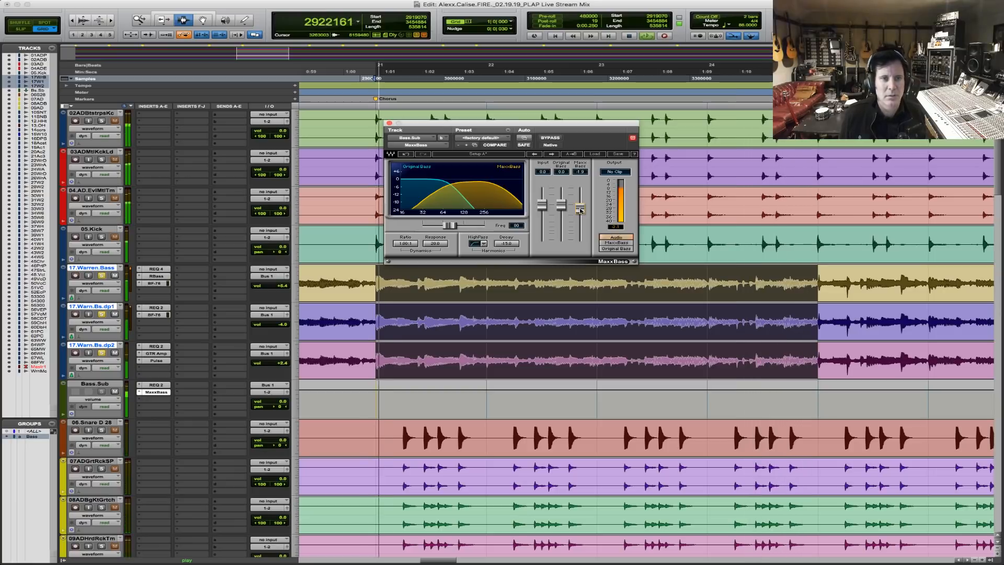
pyautogui.click(556, 139)
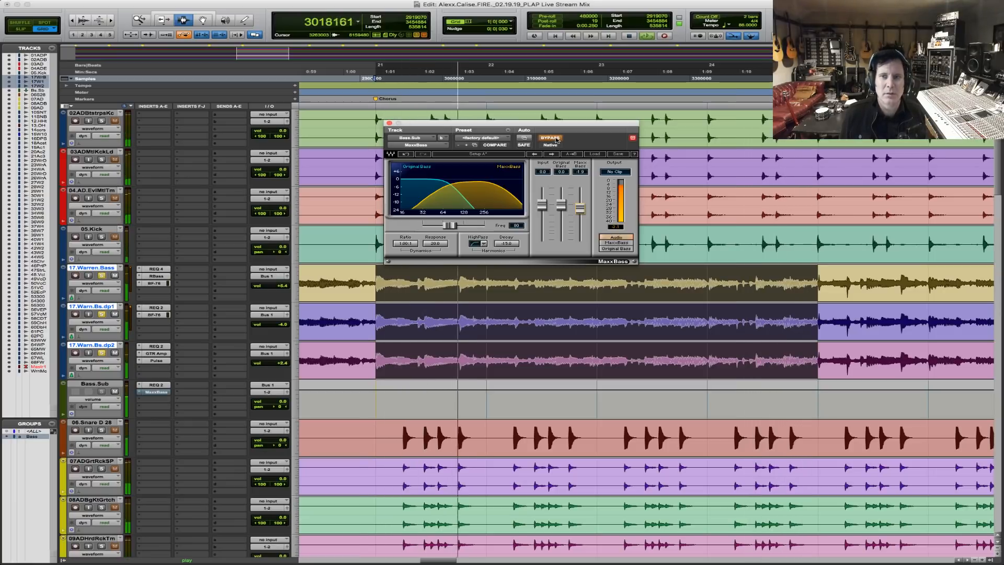
pyautogui.click(557, 140)
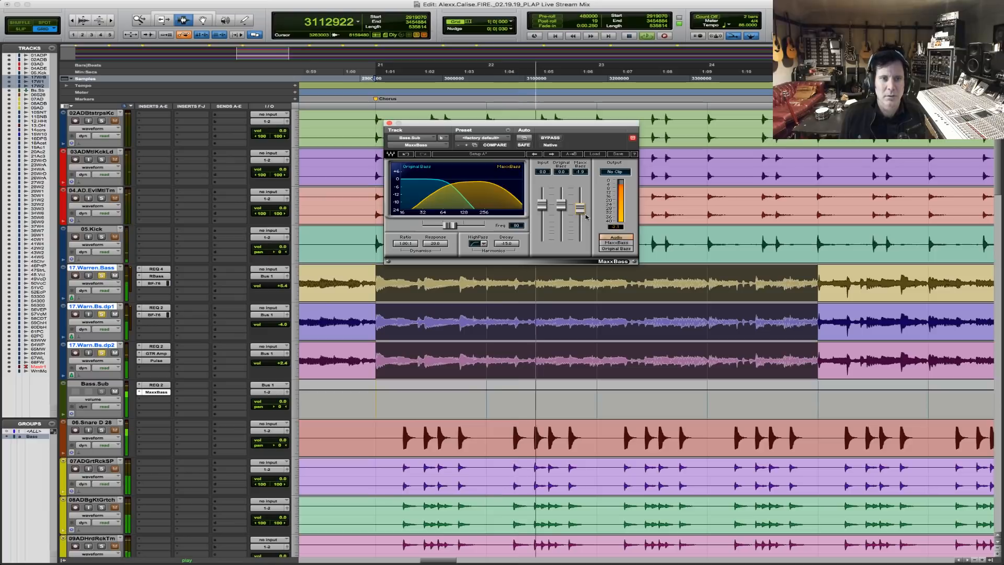
pyautogui.moveTo(580, 210); pyautogui.dragTo(580, 208)
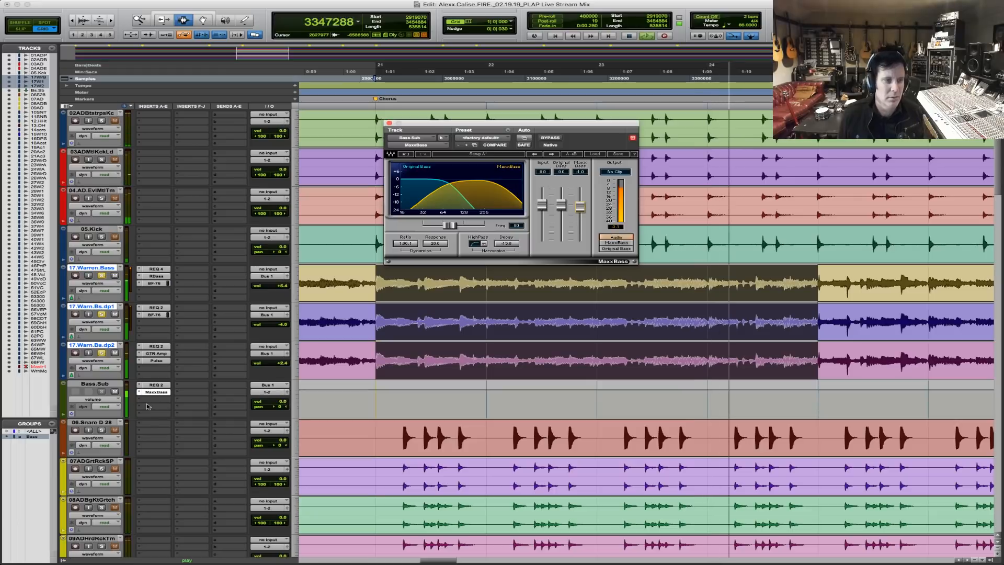
pyautogui.press('space')
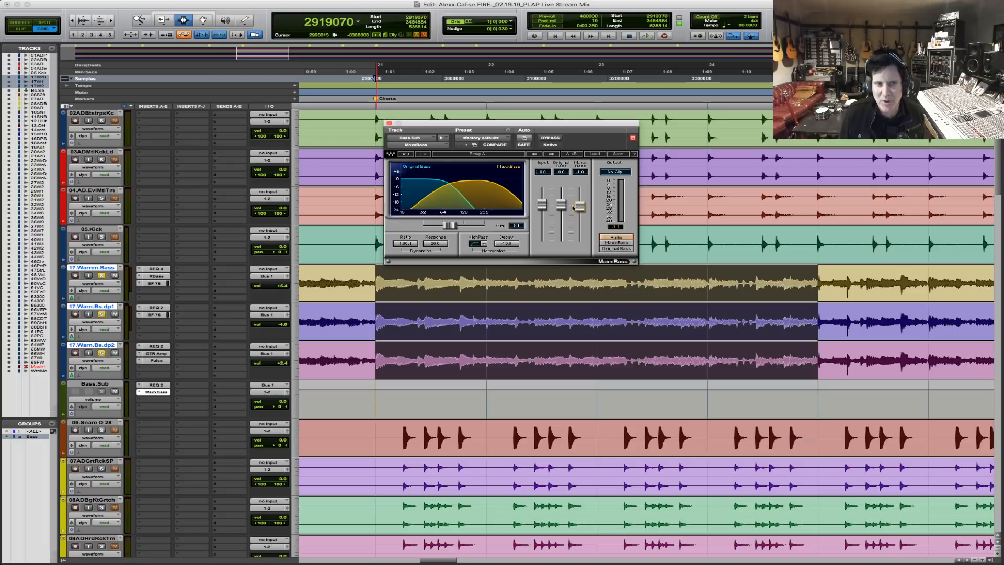
# Make MaxxBass inactive on Bass.Sub and insert the mono RBass plug-in in the slot below it.
pyautogui.keyDown('ctrl'); pyautogui.keyDown('super'); pyautogui.click(152, 392); pyautogui.keyUp('super'); pyautogui.keyUp('ctrl')
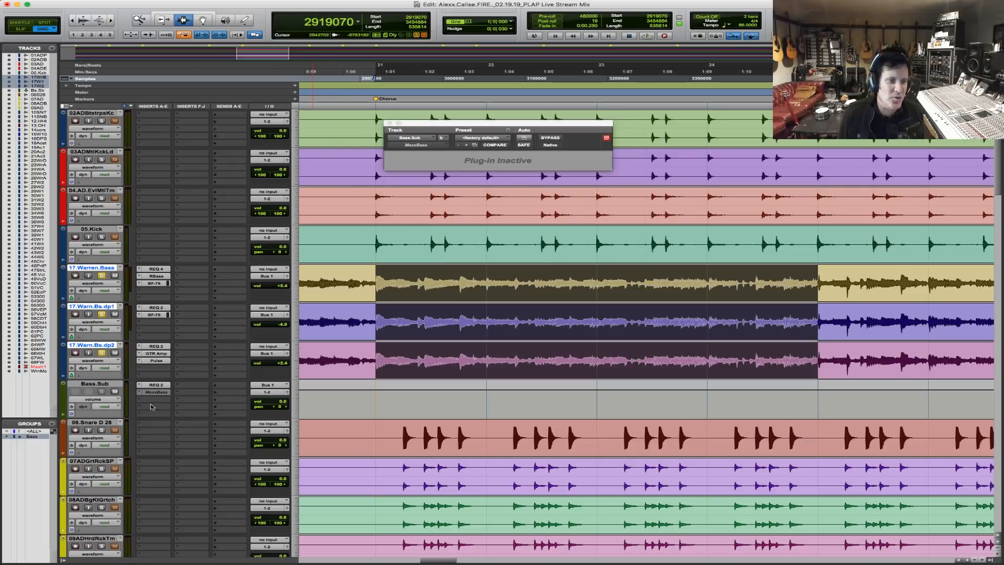
pyautogui.click(140, 402)
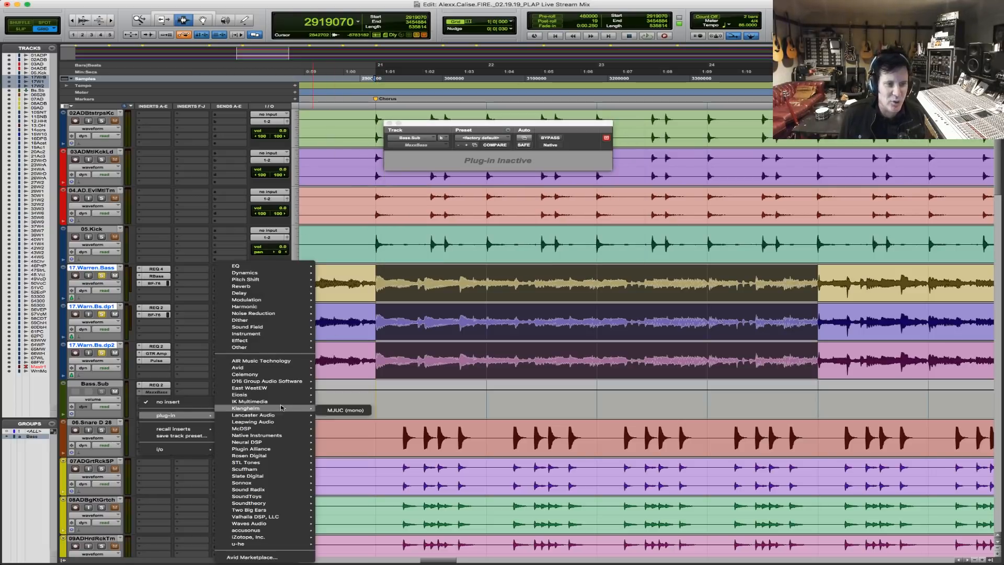
pyautogui.moveTo(279, 347)
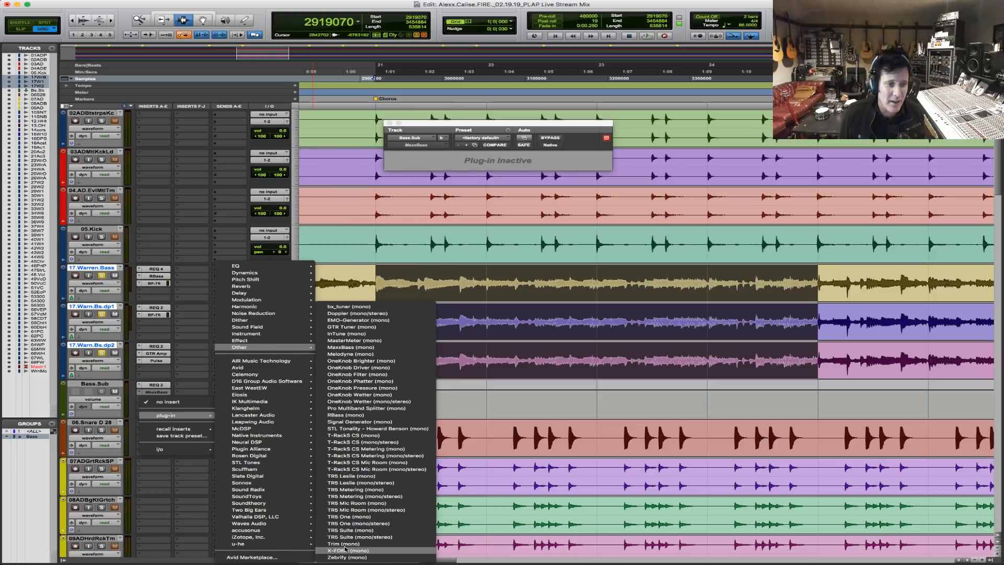
pyautogui.click(373, 416)
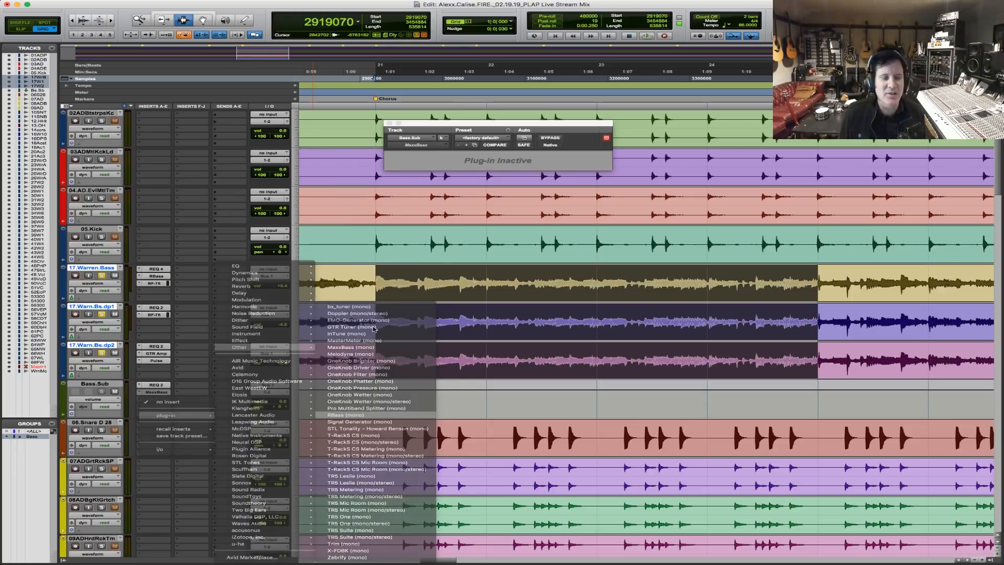
# Audition the chorus through RBass on Bass.Sub and lower its intensity to about -13 dB.
pyautogui.press('space')
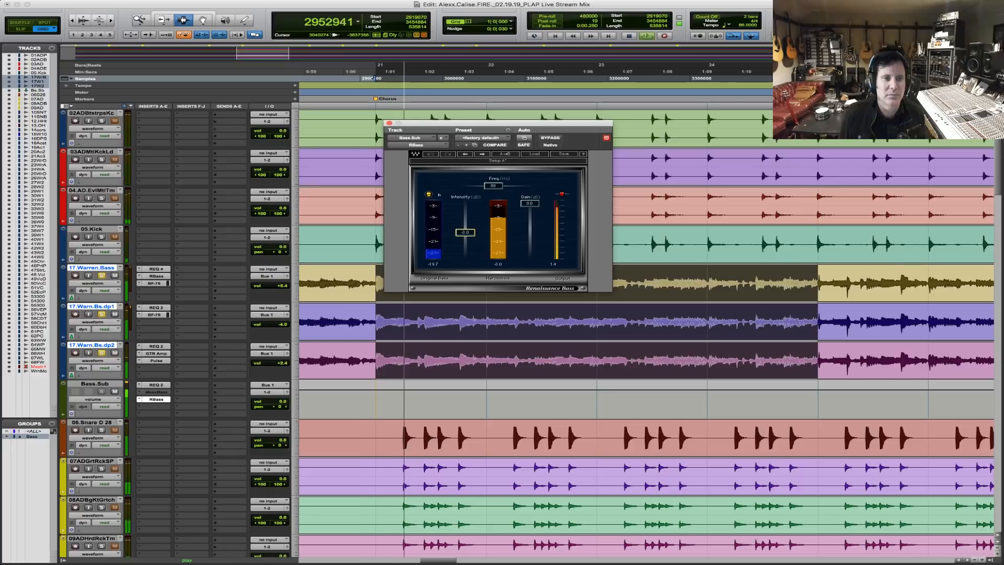
pyautogui.moveTo(476, 230); pyautogui.dragTo(476, 239)
pyautogui.press('space')
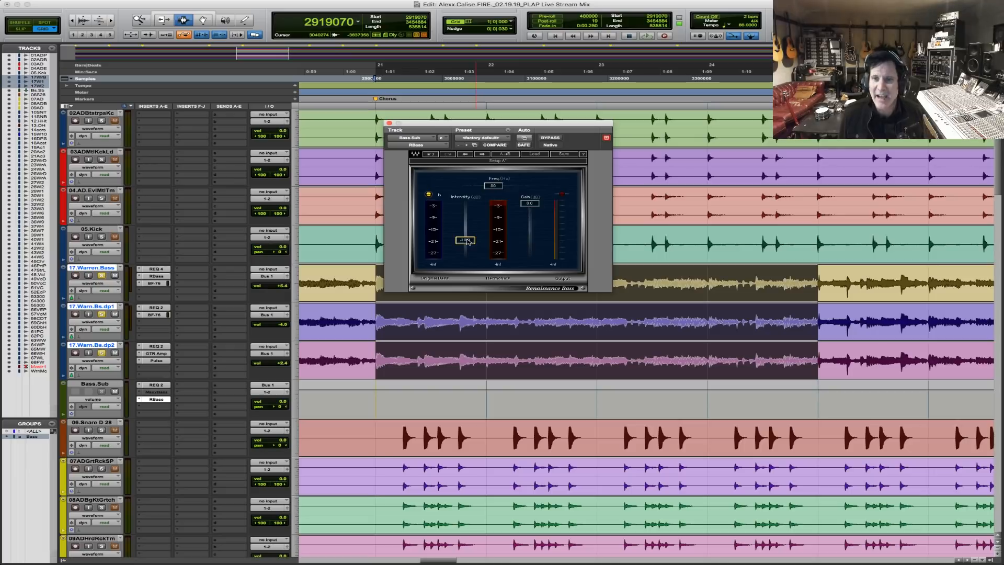
pyautogui.press('space')
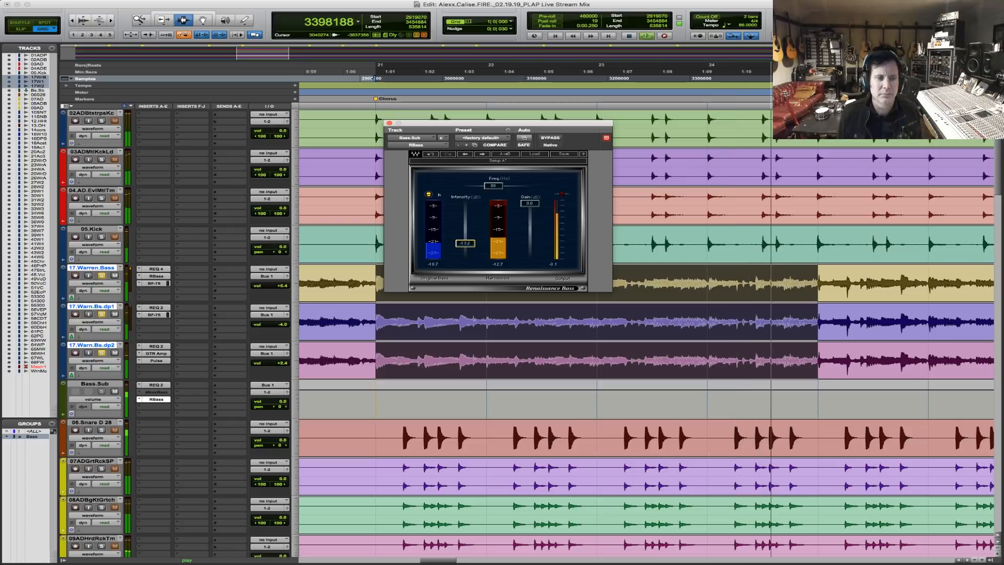
# Boost the high band of the Bass.Sub track's EQ around 3721 Hz, and replace its REQ 2 plug-in with the mono REQ 4.
pyautogui.click(156, 385)
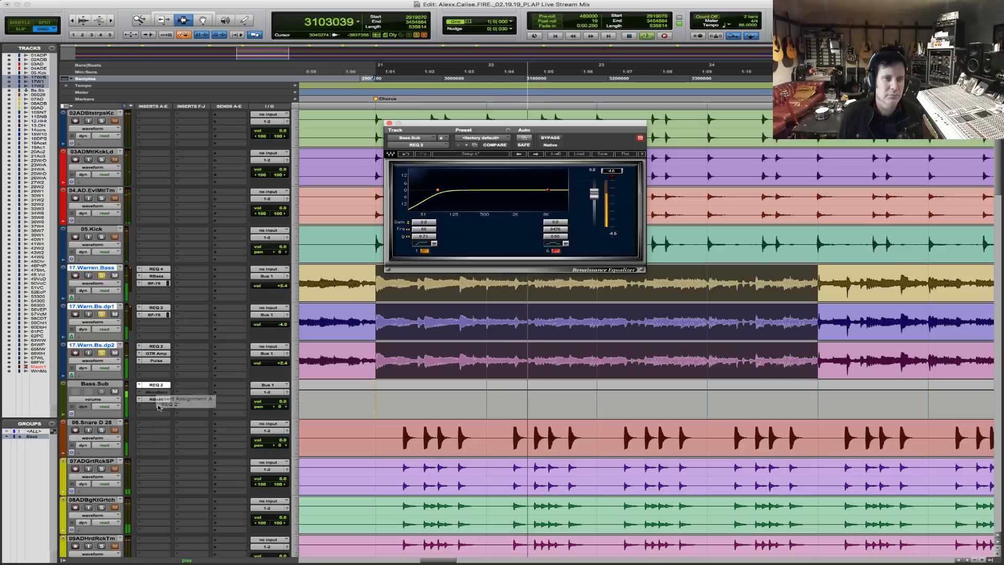
pyautogui.moveTo(560, 234)
pyautogui.mouseDown()
pyautogui.moveTo(560, 251)
pyautogui.moveTo(560, 209)
pyautogui.moveTo(560, 230)
pyautogui.mouseUp()
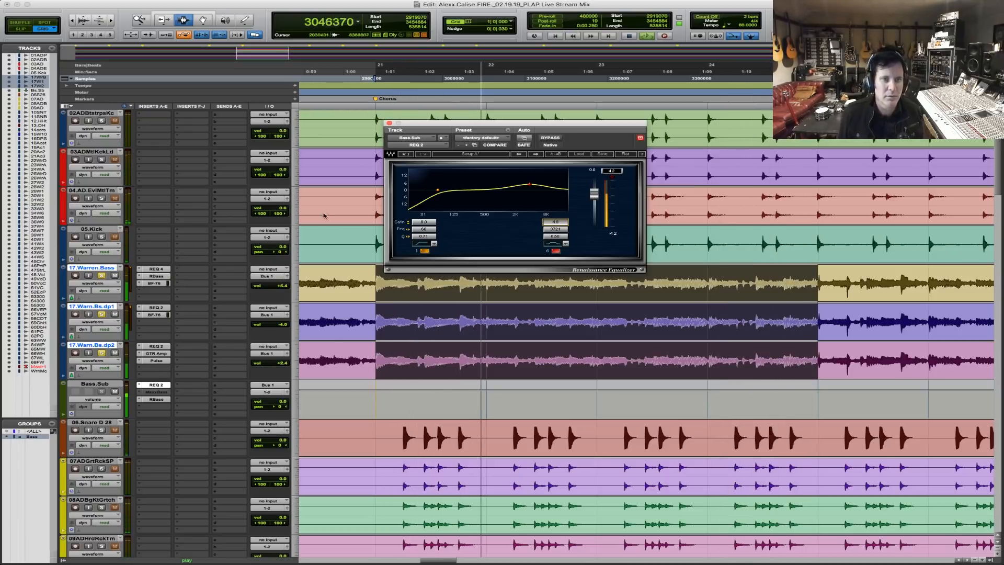
pyautogui.click(139, 385)
pyautogui.moveTo(222, 385)
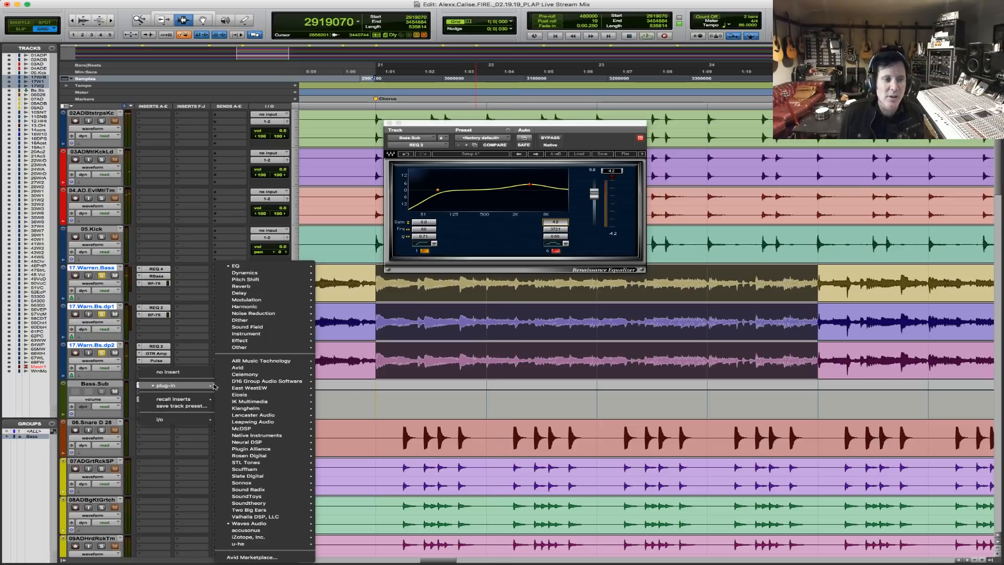
pyautogui.moveTo(283, 265)
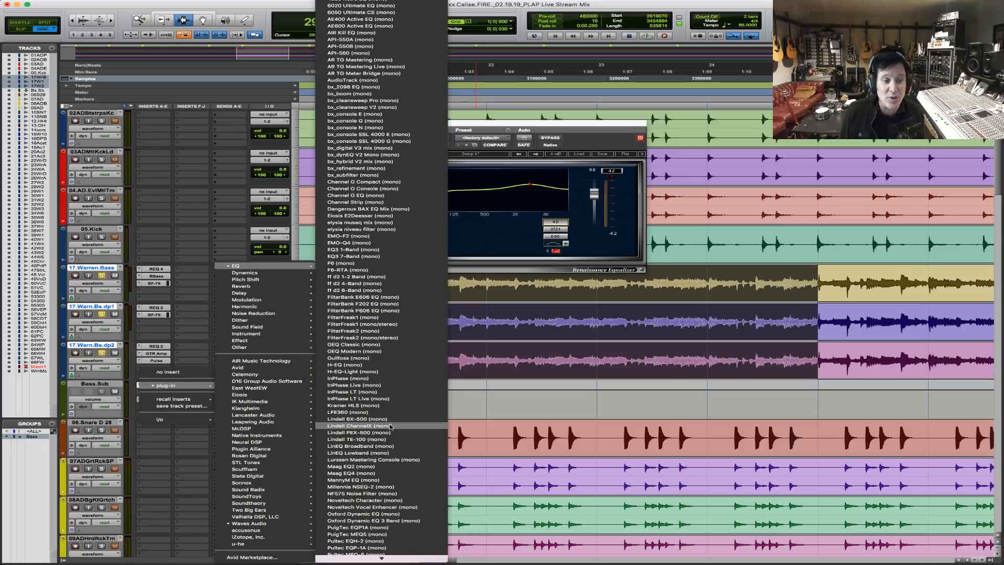
pyautogui.scroll(-10, 426, 493)
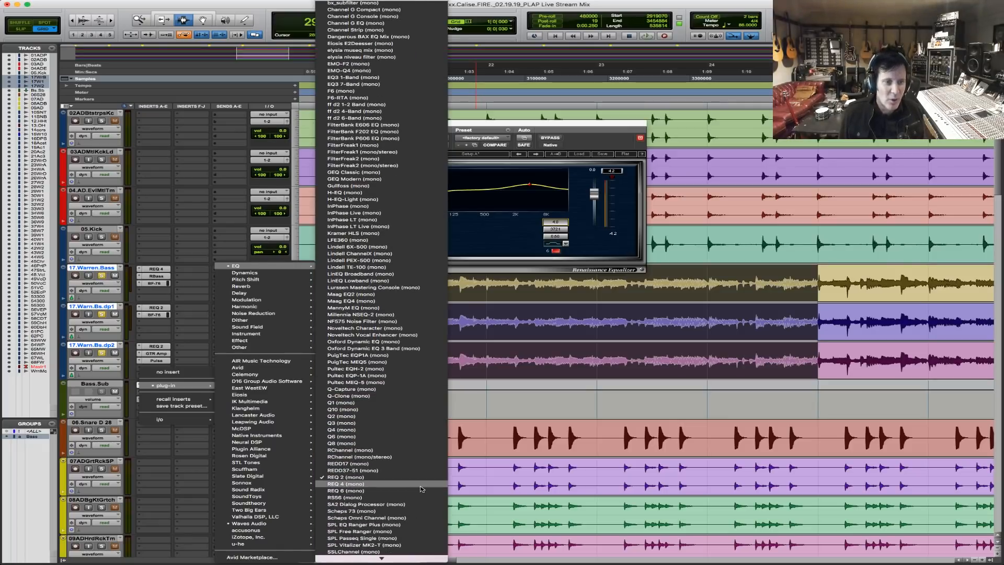
pyautogui.click(408, 484)
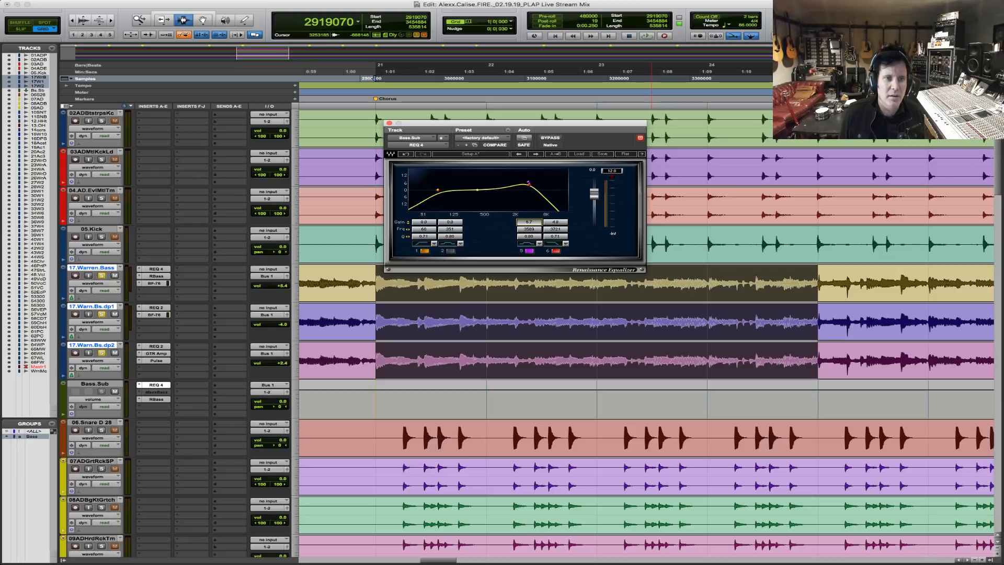
# Play the selected chorus passage to audition the REQ 4 settings on the Bass.Sub track.
pyautogui.press('space')
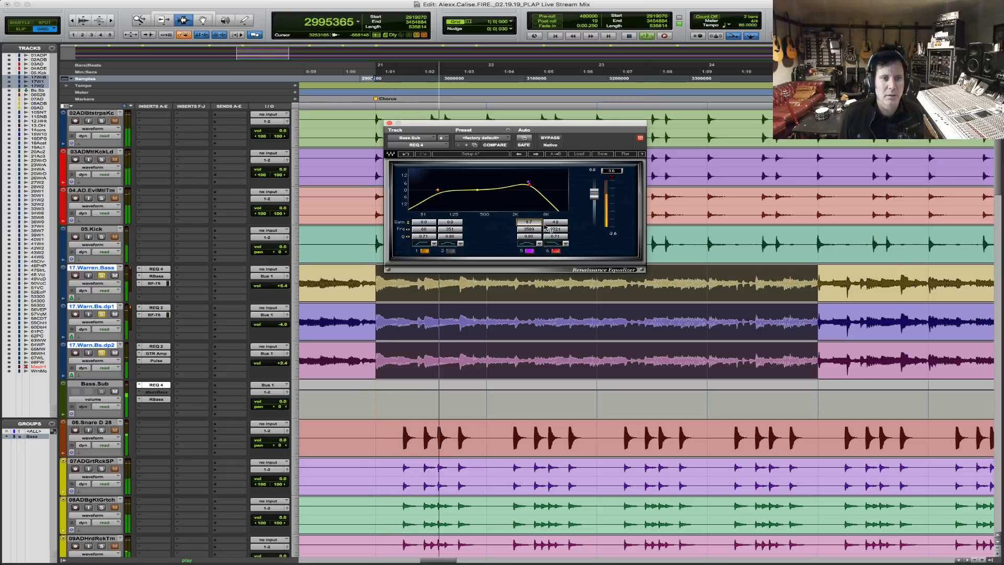
pyautogui.press('space')
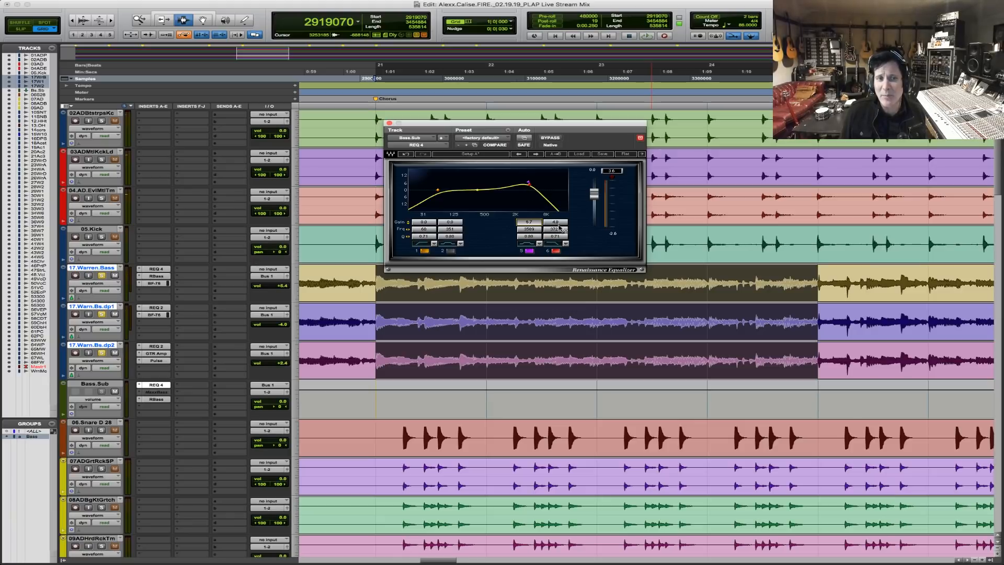
pyautogui.press('space')
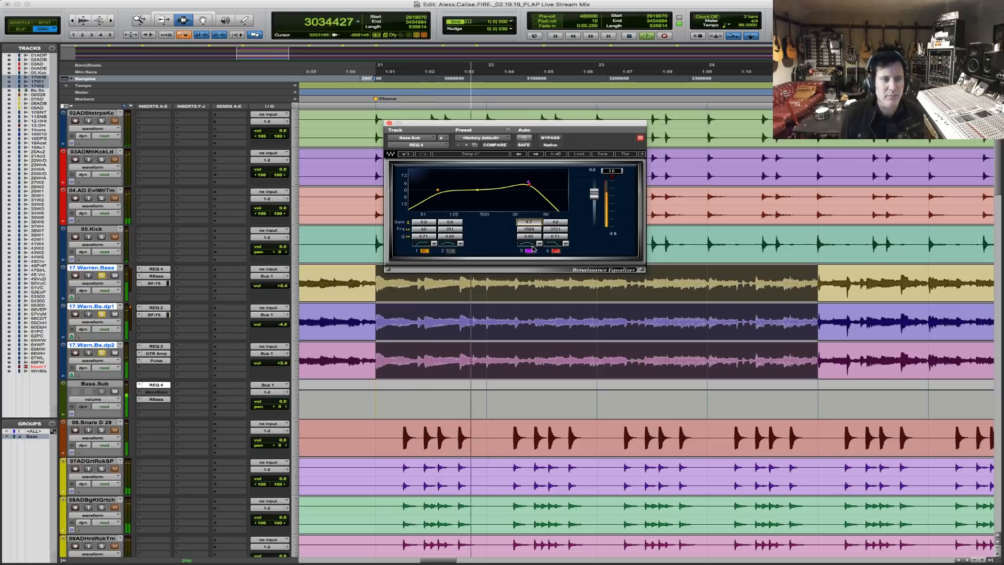
pyautogui.press('space')
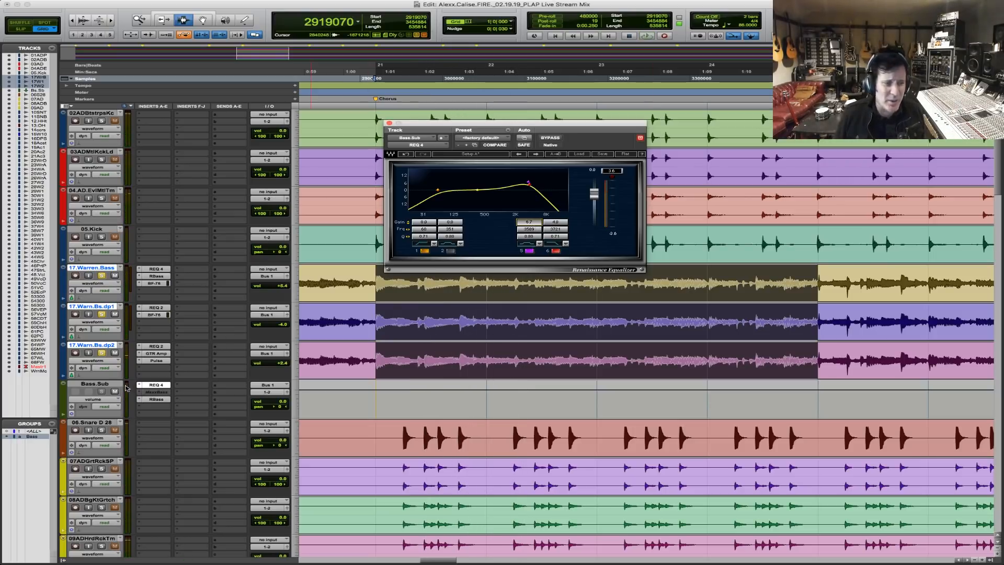
# Insert the mono MV2 dynamics plug-in after RBass on the Bass.Sub track.
pyautogui.click(144, 408)
pyautogui.moveTo(173, 423)
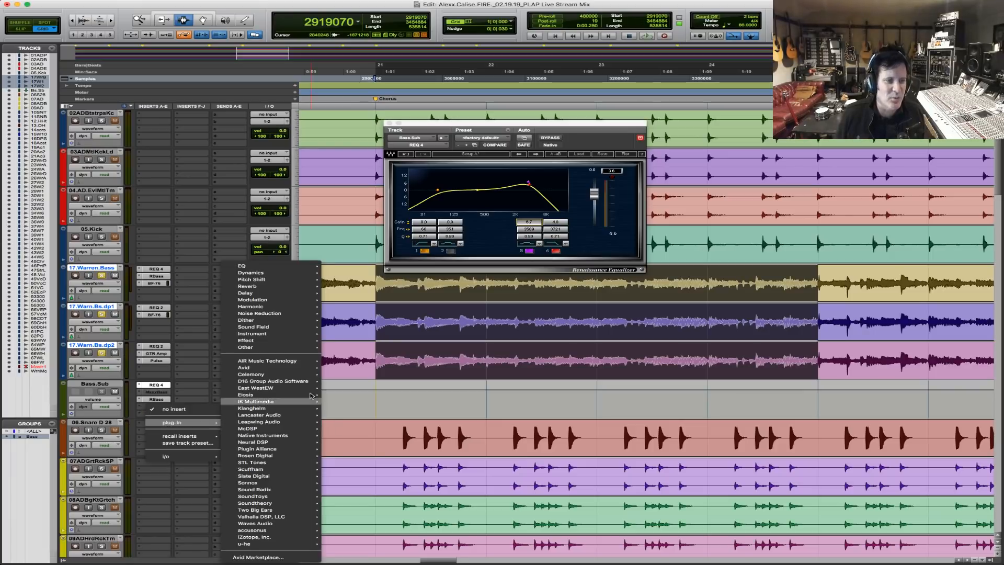
pyautogui.moveTo(251, 272)
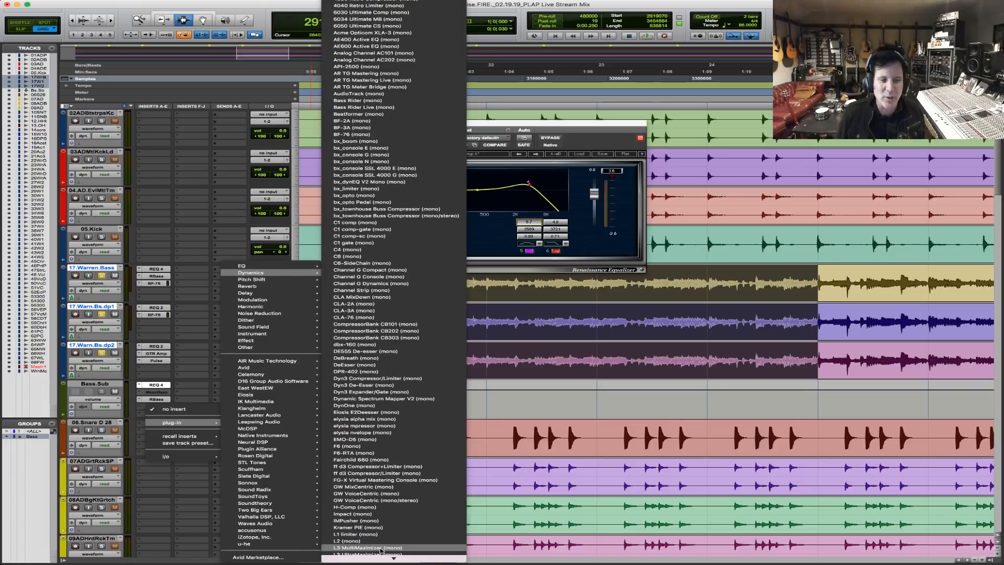
pyautogui.moveTo(380, 560)
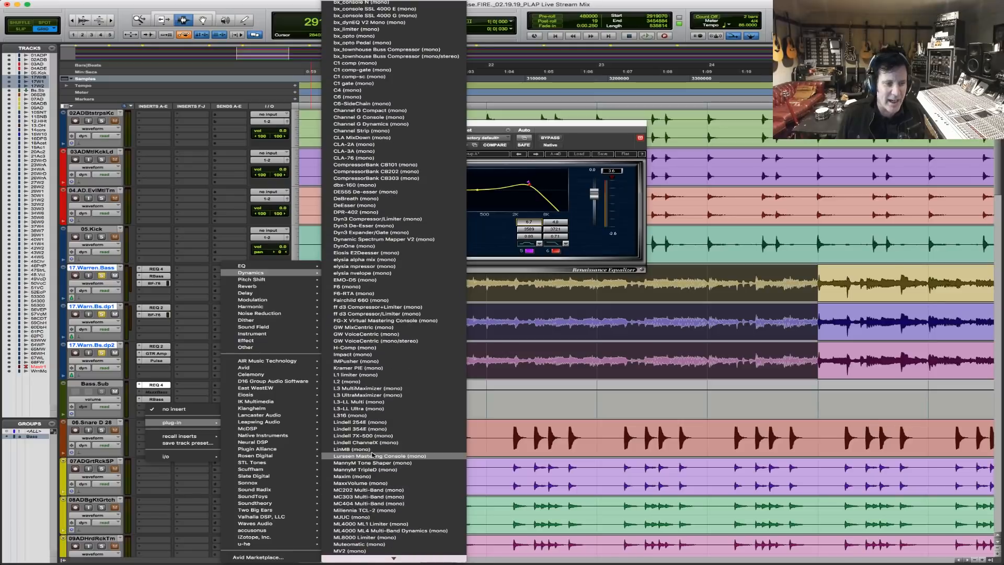
pyautogui.click(675, 142)
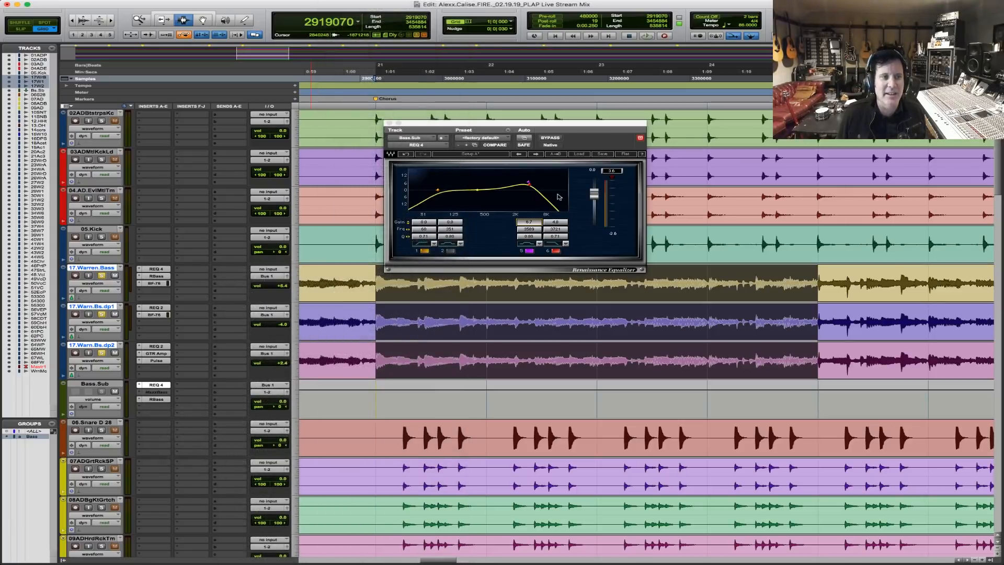
# During playback, raise MV2's low level, reduce its high level and output, and set the Bass.Sub volume to -4.0 dB.
pyautogui.press('space')
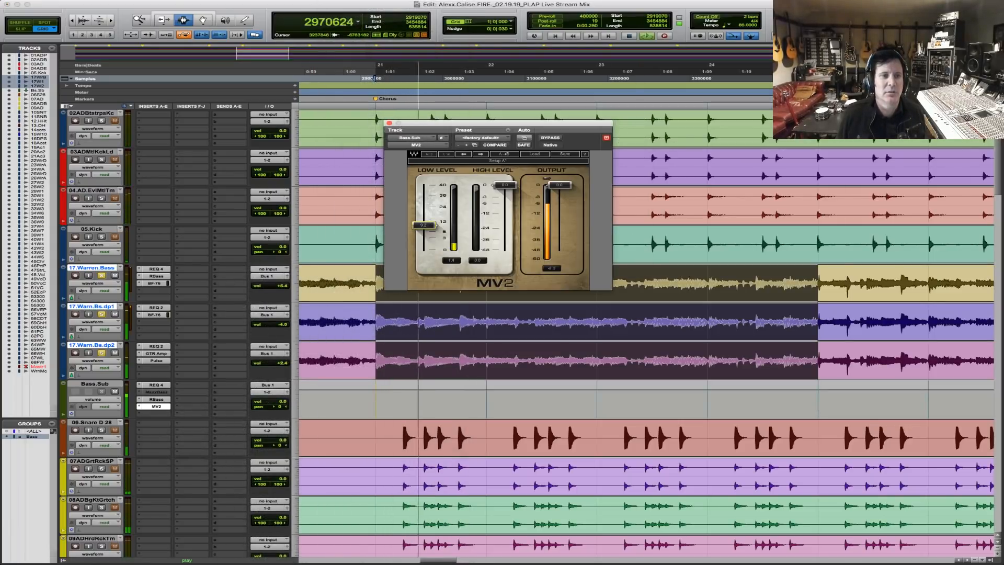
pyautogui.moveTo(424, 225); pyautogui.dragTo(423, 221)
pyautogui.moveTo(506, 185); pyautogui.dragTo(505, 215)
pyautogui.moveTo(559, 184); pyautogui.dragTo(559, 189)
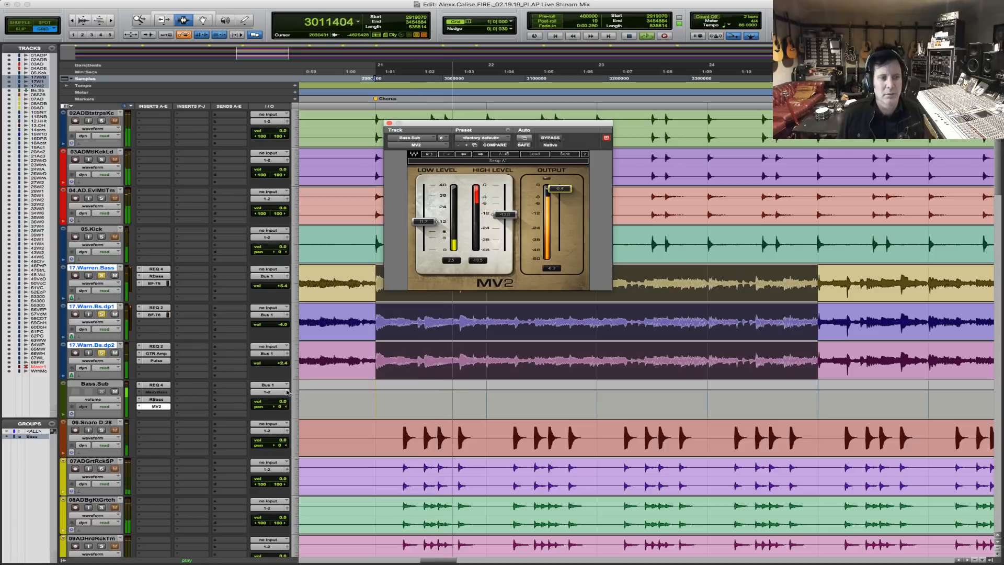
pyautogui.moveTo(283, 402); pyautogui.dragTo(282, 404)
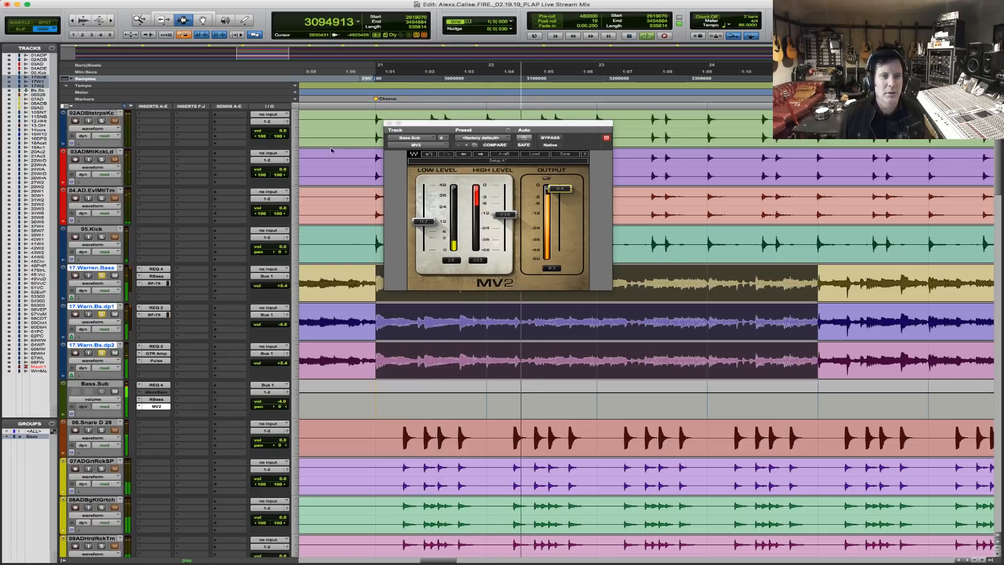
pyautogui.click(389, 124)
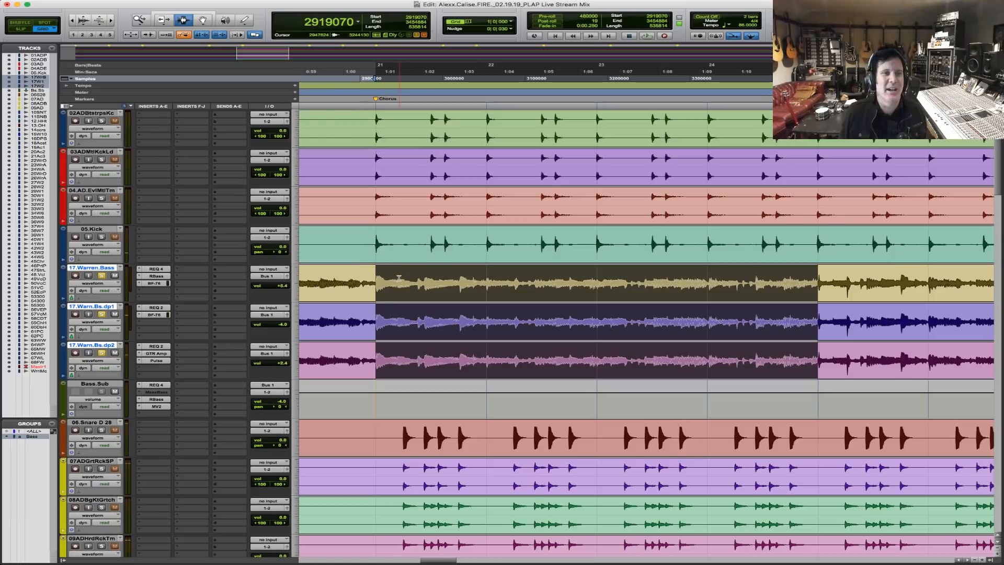
# Play the bass from the intro, set the second bass duplicate's (dp2) volume to -3.3 dB and fine-tune the first duplicate's (dp1) volume.
pyautogui.scroll(1, 399, 278)
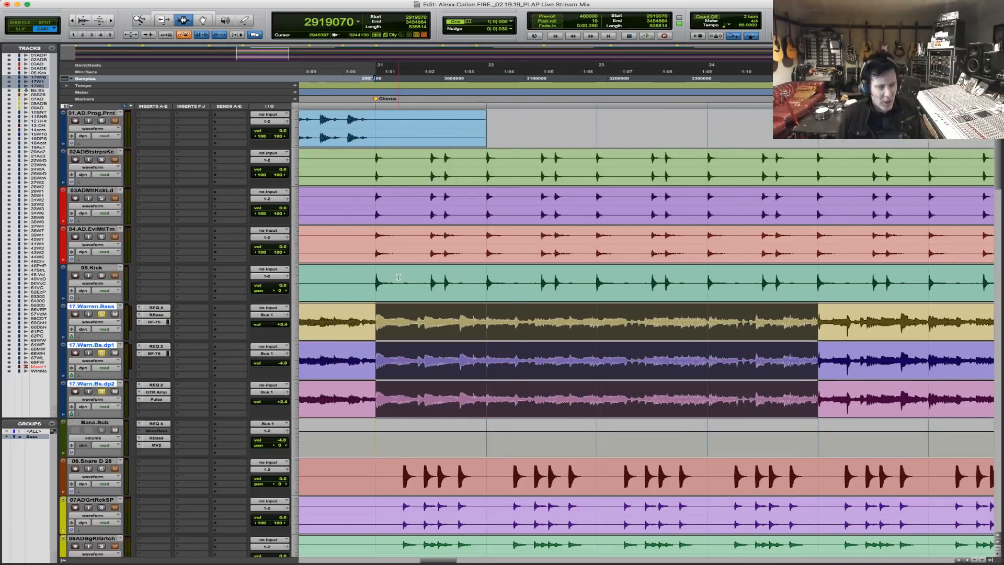
pyautogui.scroll(-2, 380, 293)
pyautogui.scroll(-2, 435, 323)
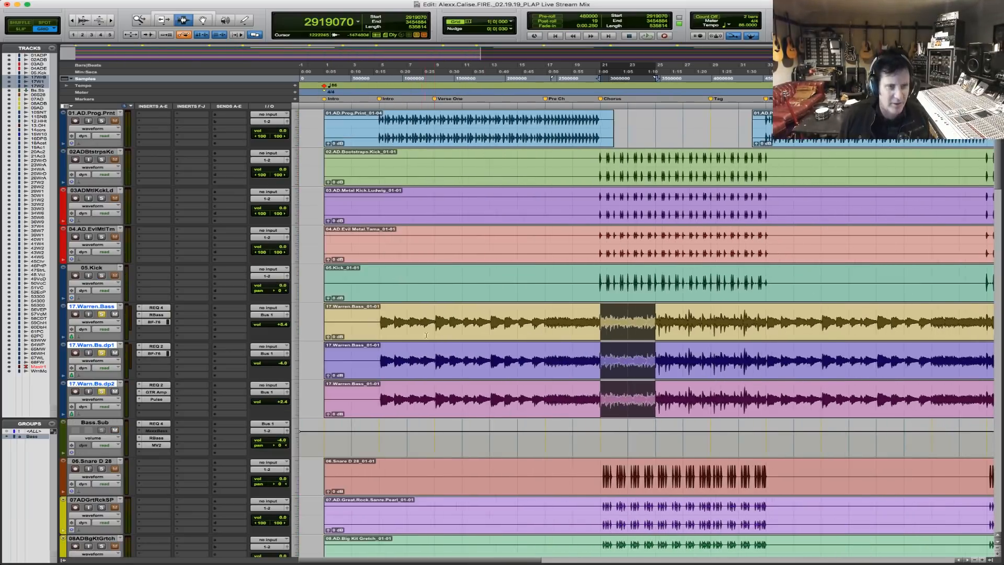
pyautogui.click(391, 323)
pyautogui.press('space')
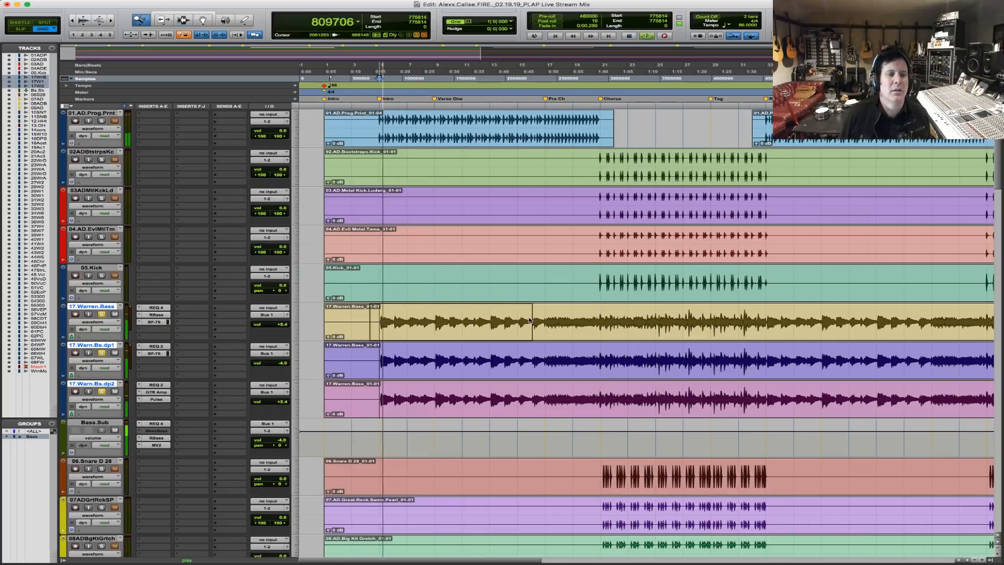
pyautogui.scroll(2, 512, 326)
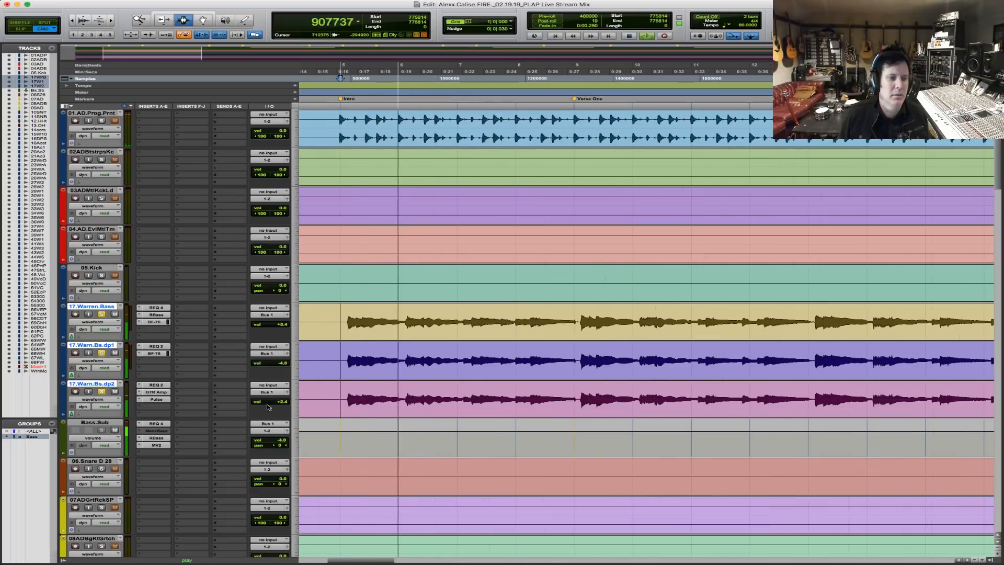
pyautogui.moveTo(282, 402); pyautogui.dragTo(280, 405)
pyautogui.moveTo(281, 363); pyautogui.dragTo(285, 363)
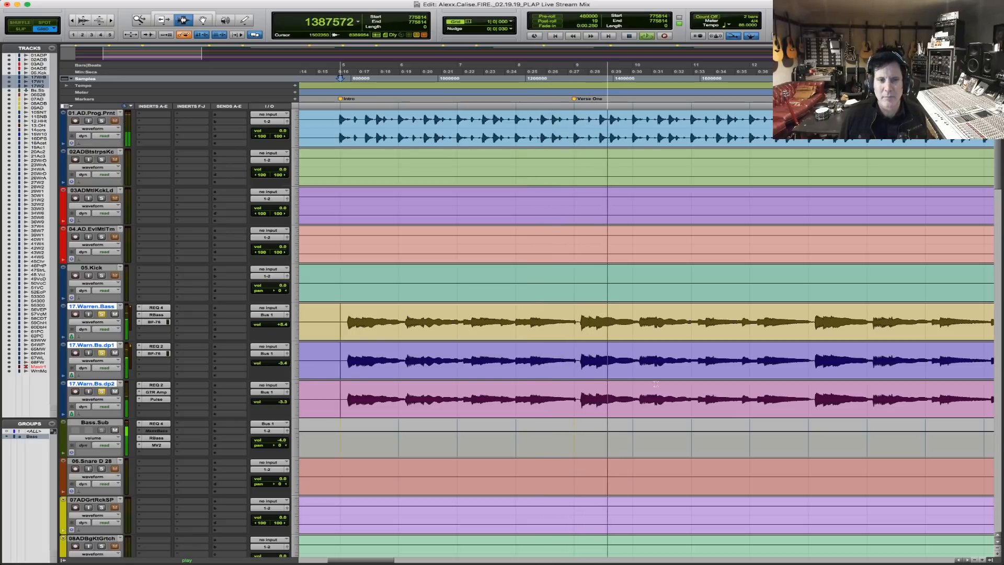
# Solo the 01.AD.Prog.Prnt track together with the bass tracks while listening through Verse One.
pyautogui.press('F5')
pyautogui.click(560, 360)
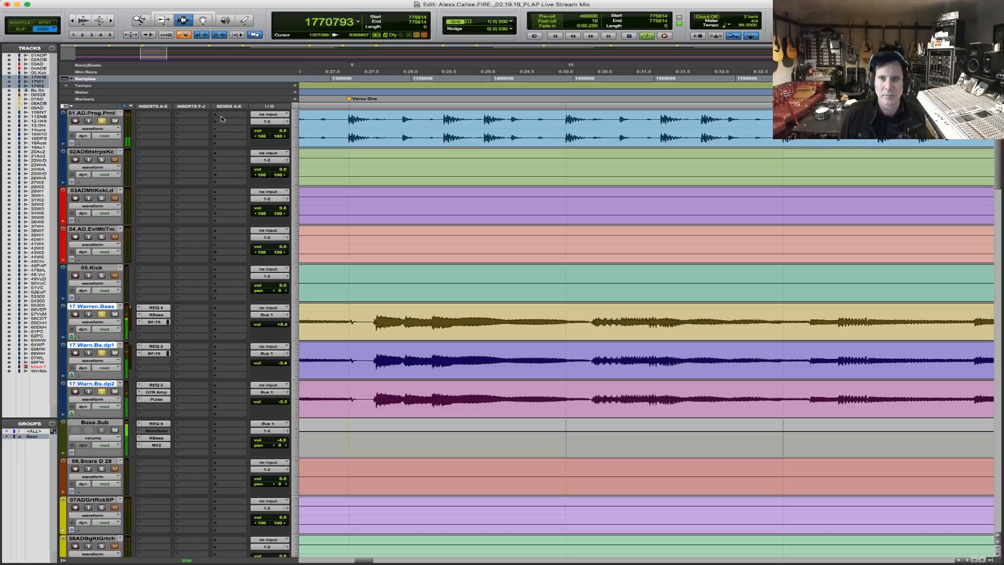
pyautogui.press('r')
pyautogui.press('r')
pyautogui.press('r')
pyautogui.press('r')
pyautogui.press('r')
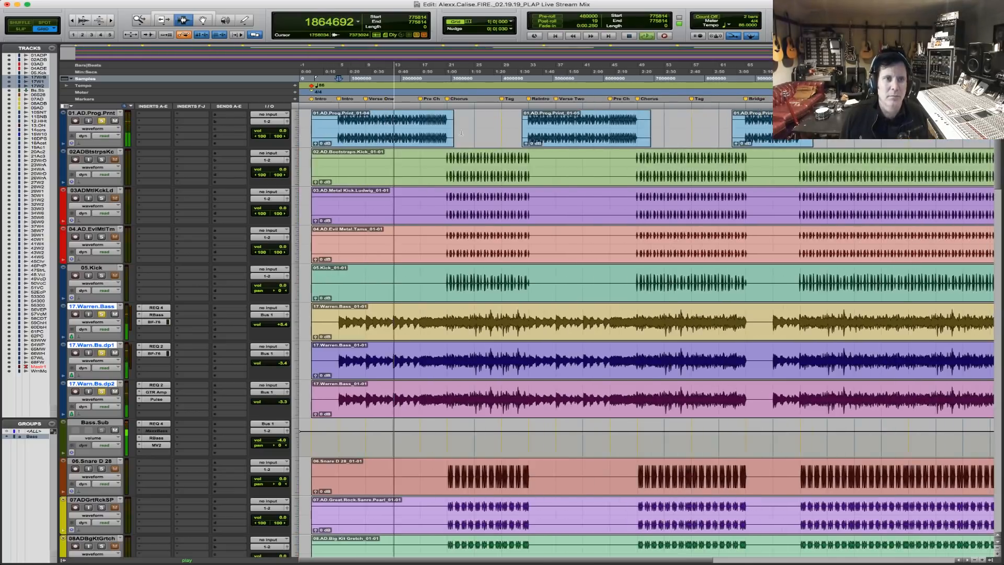
pyautogui.moveTo(31, 113); pyautogui.dragTo(33, 114)
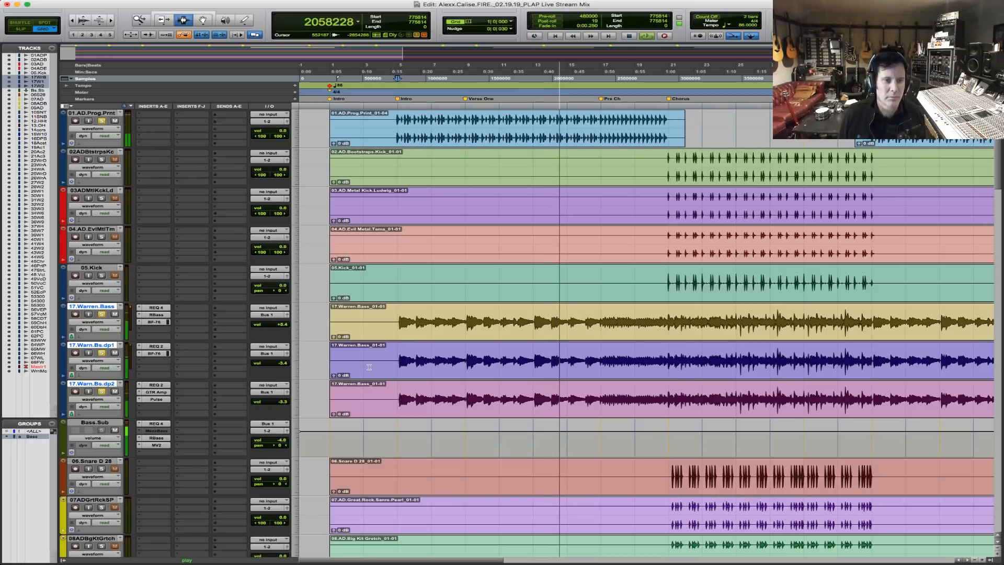
# Restart playback from the beginning of Verse One and add the 48.Vocal track to the soloed tracks.
pyautogui.scroll(-3, 368, 367)
pyautogui.scroll(-20, 368, 368)
pyautogui.press('space')
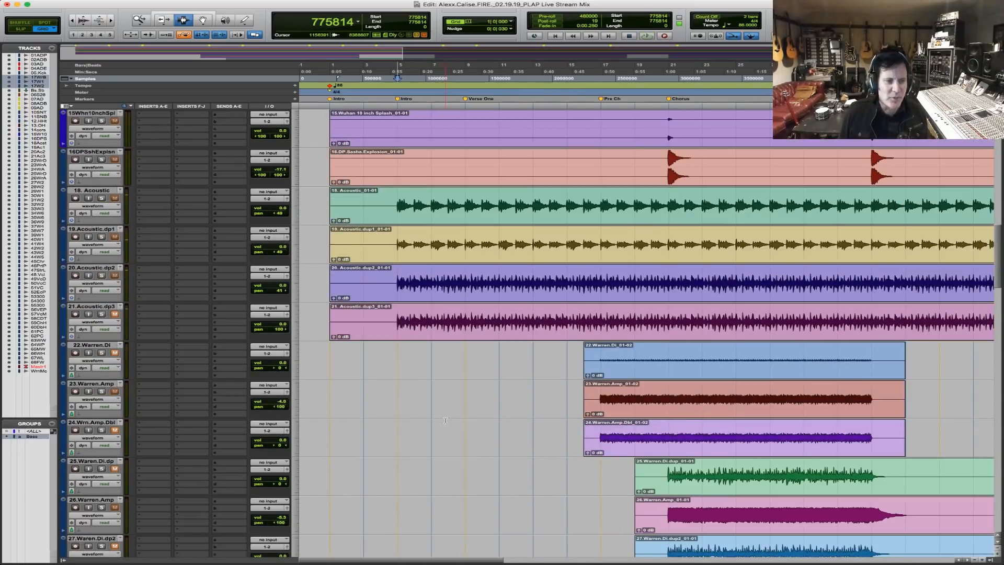
pyautogui.scroll(-20, 444, 421)
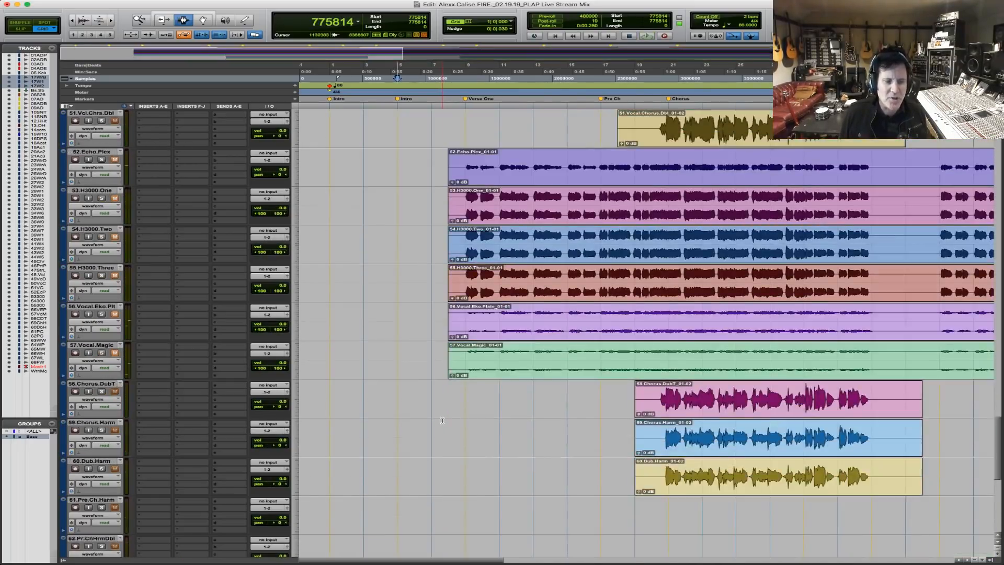
pyautogui.scroll(6, 443, 421)
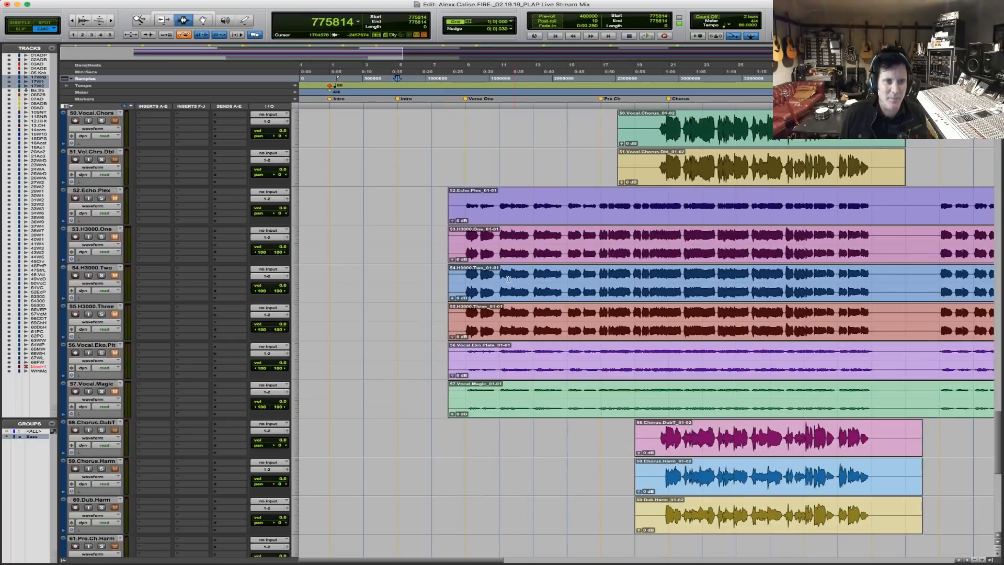
pyautogui.click(471, 278)
pyautogui.press('space')
pyautogui.scroll(4, 114, 198)
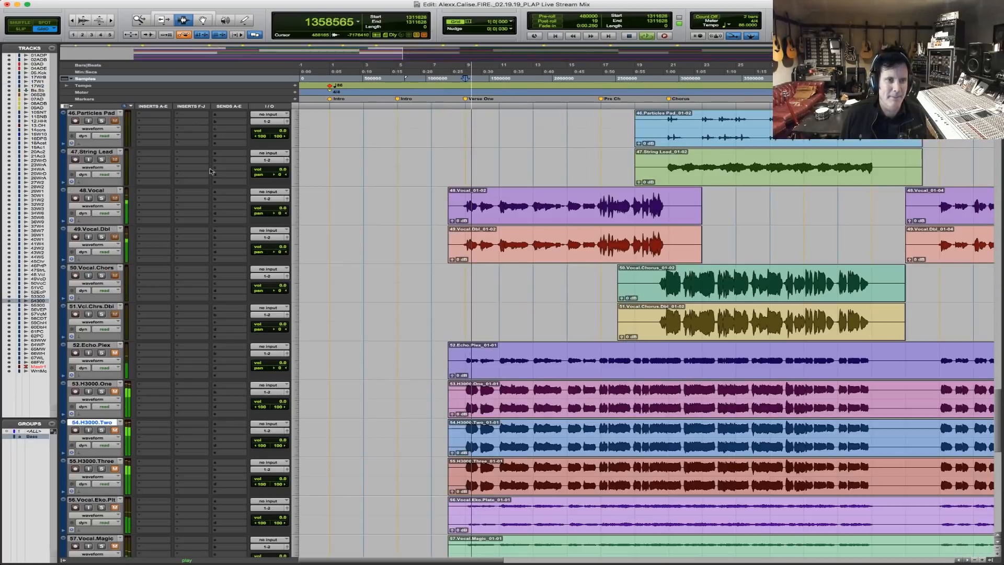
pyautogui.click(102, 198)
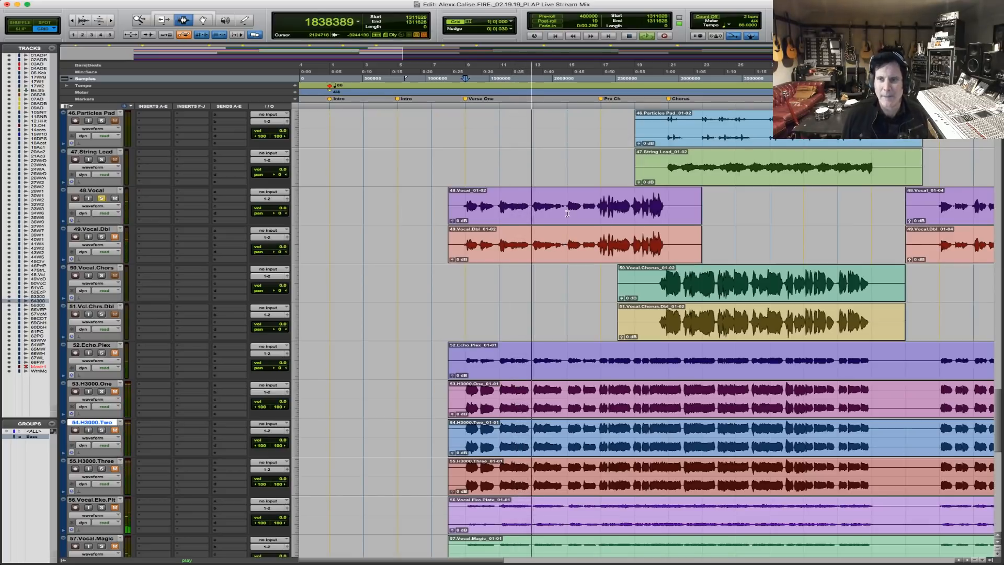
# Listen to the bass against the lead vocal through the verse with the bass tracks in view.
pyautogui.scroll(9, 564, 215)
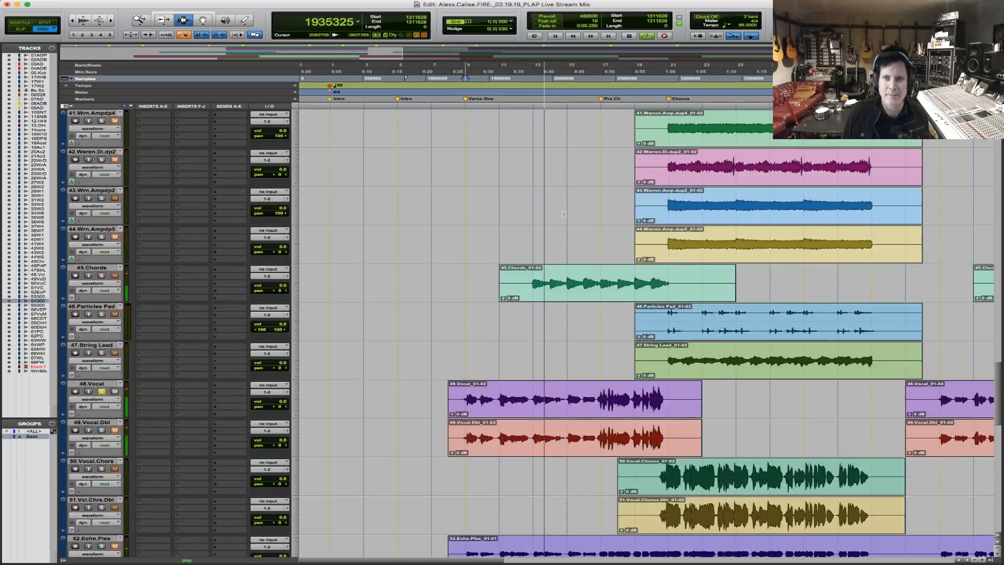
pyautogui.scroll(20, 562, 214)
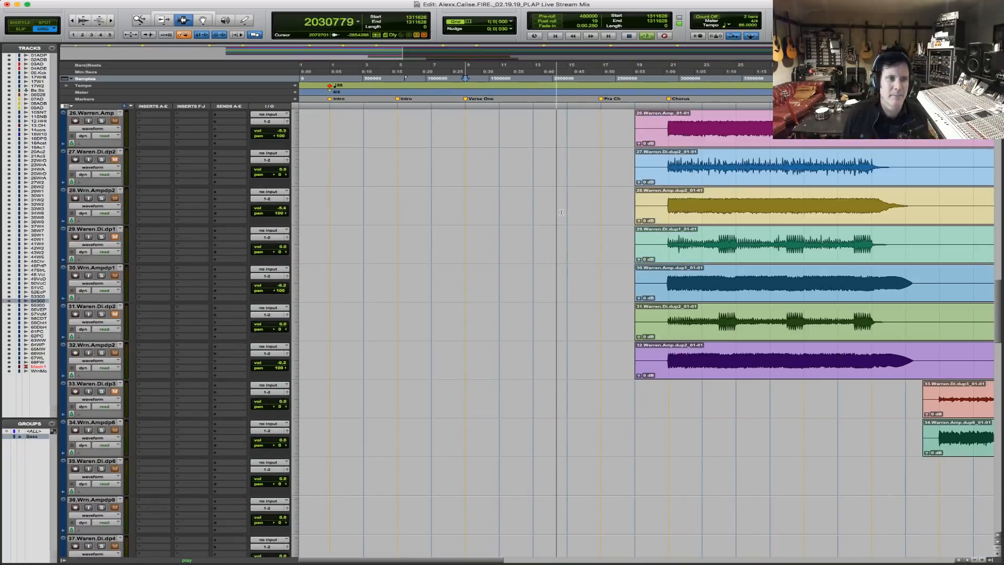
pyautogui.scroll(12, 562, 212)
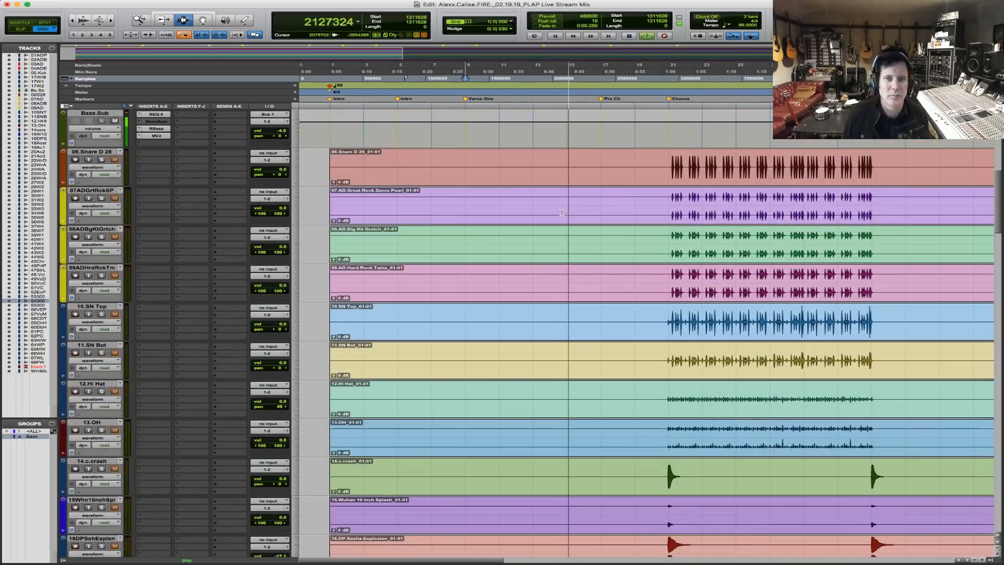
pyautogui.scroll(7, 561, 212)
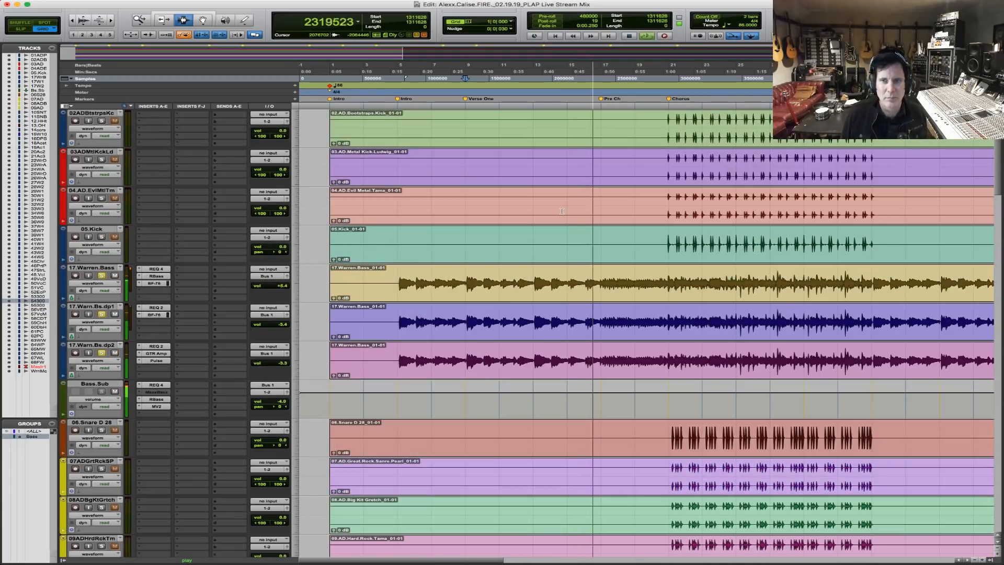
# Add 18. Acoustic, 19.Acoustic.dp1 and 20.Acoustic.dp2 to the soloed tracks and play from the second Intro marker.
pyautogui.scroll(-8, 562, 211)
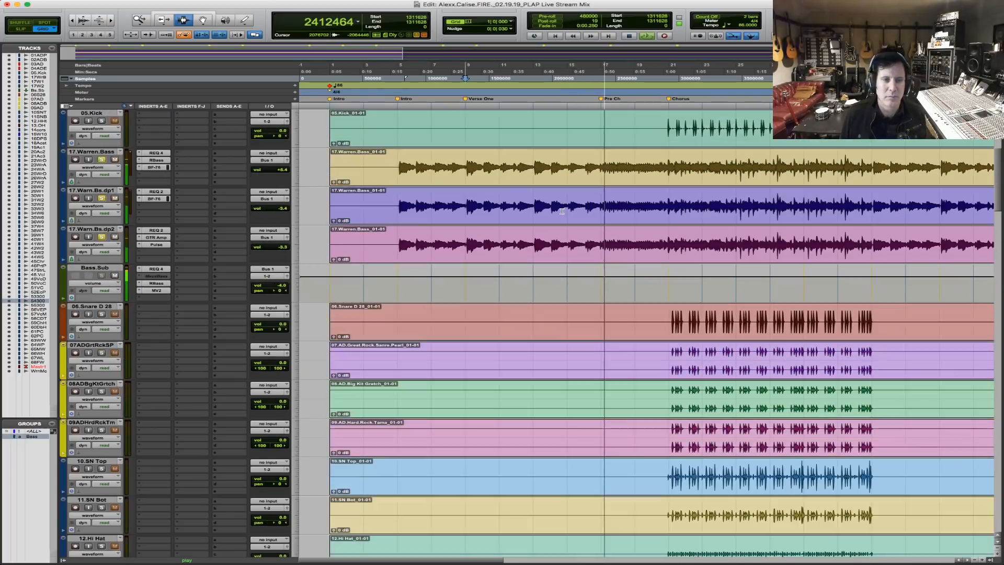
pyautogui.scroll(-4, 562, 211)
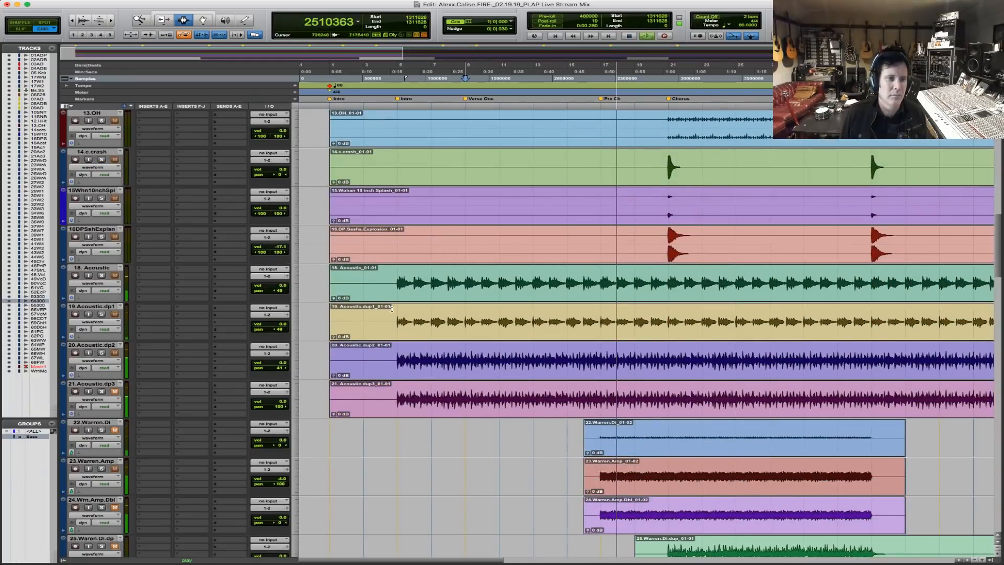
pyautogui.click(398, 283)
pyautogui.press('space')
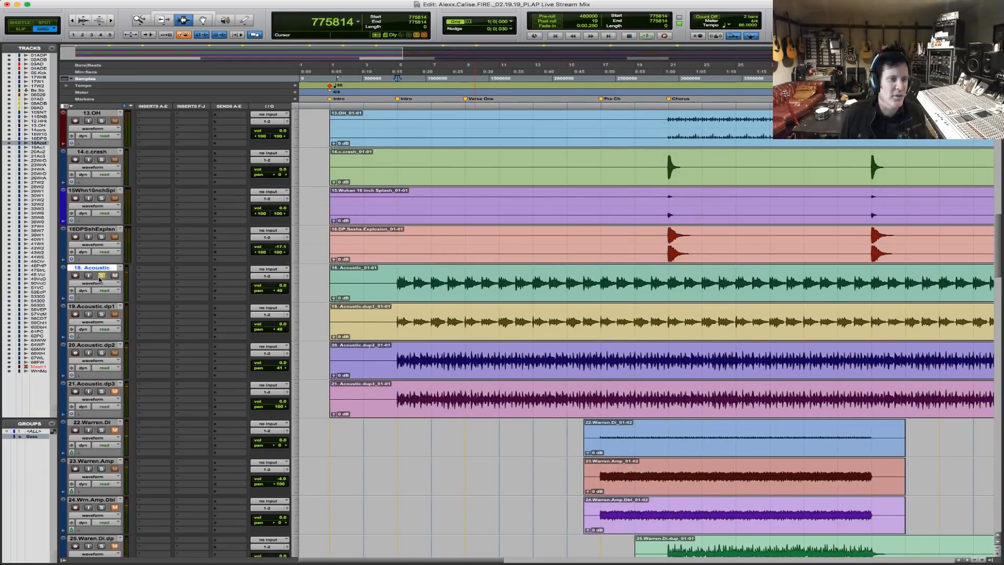
pyautogui.click(102, 314)
pyautogui.press('space')
pyautogui.click(102, 352)
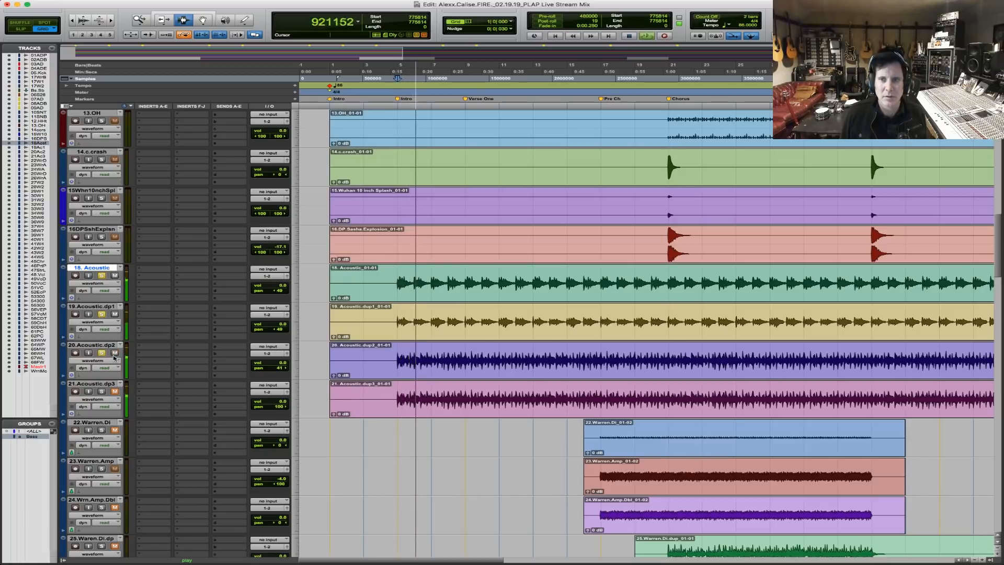
# Set the second bass duplicate's (dp2) volume to -4.0 dB and check its GTR Amp settings during playback.
pyautogui.scroll(10, 596, 311)
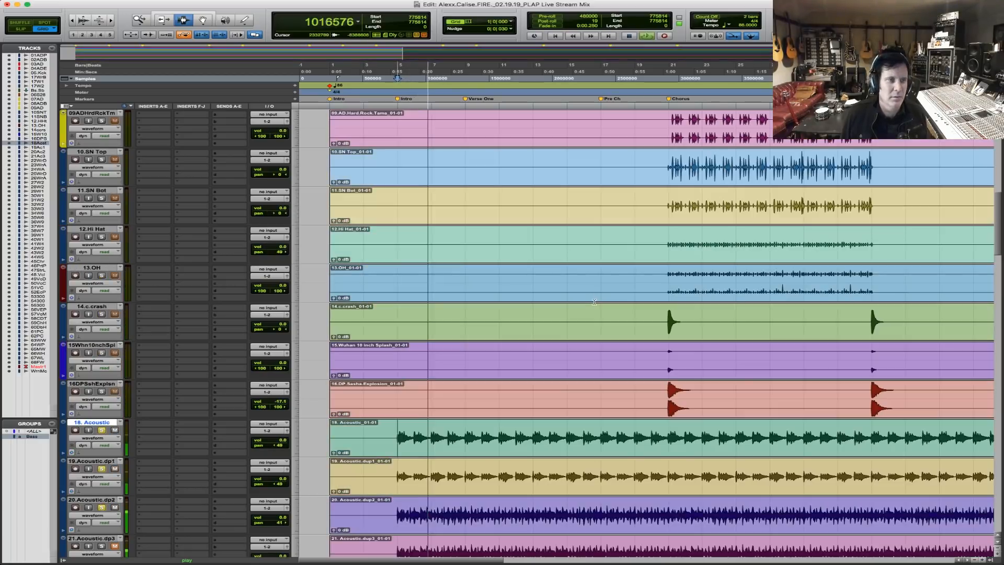
pyautogui.scroll(5, 594, 301)
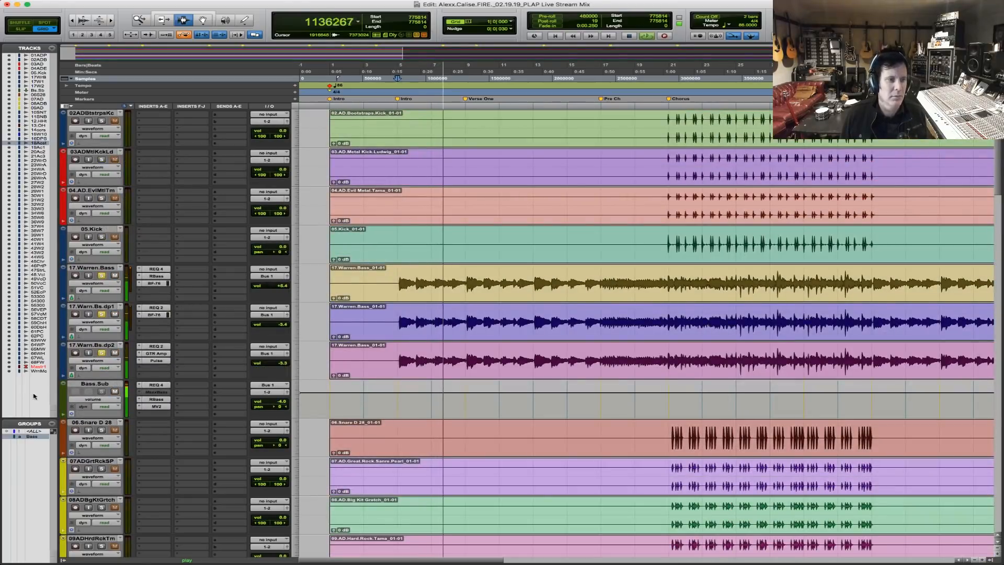
pyautogui.click(278, 362)
pyautogui.moveTo(278, 362); pyautogui.dragTo(278, 364)
pyautogui.click(156, 353)
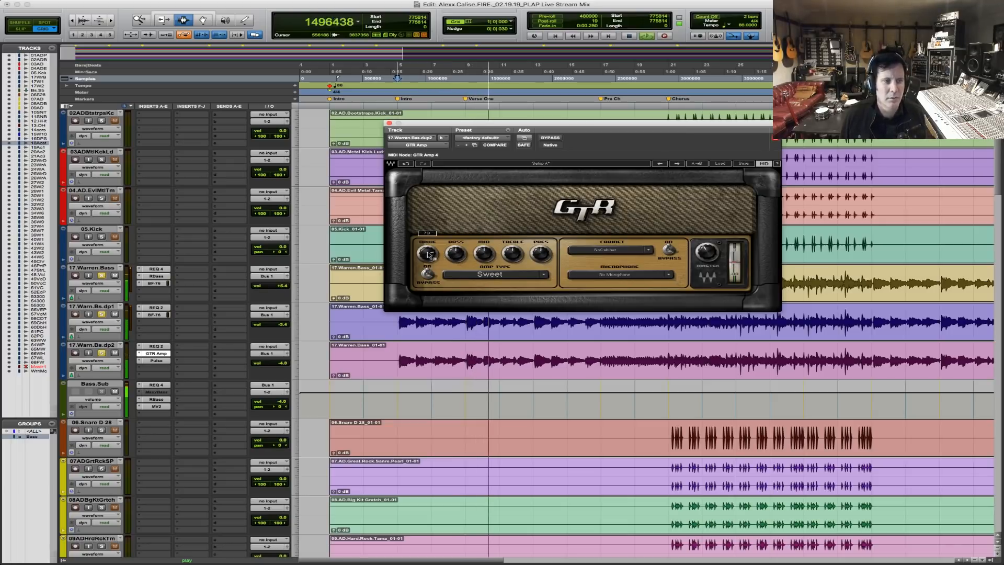
pyautogui.click(389, 123)
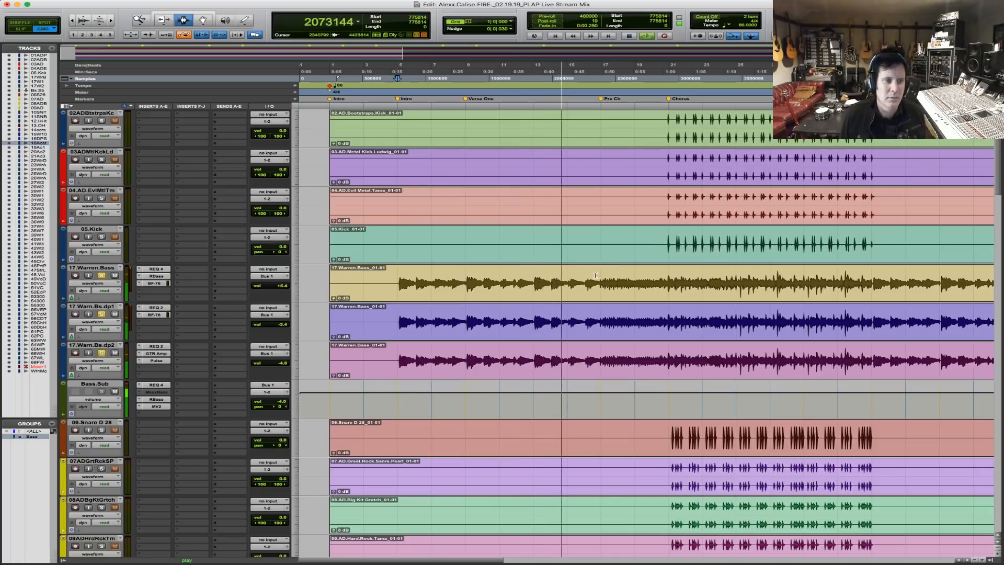
# Play the bass tracks from the Pre Ch marker with the waveforms seen close up.
pyautogui.press('space')
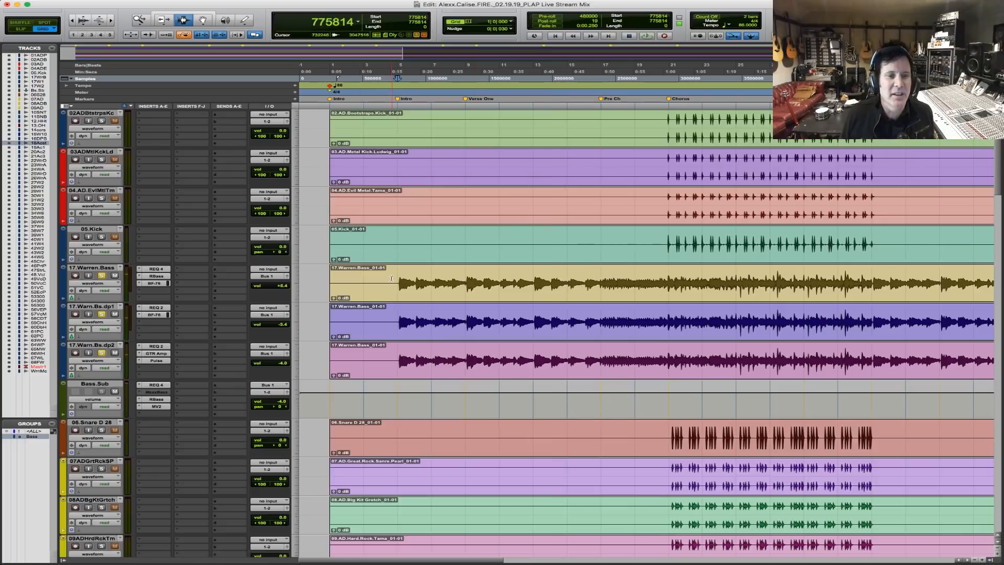
pyautogui.moveTo(391, 278); pyautogui.dragTo(663, 291)
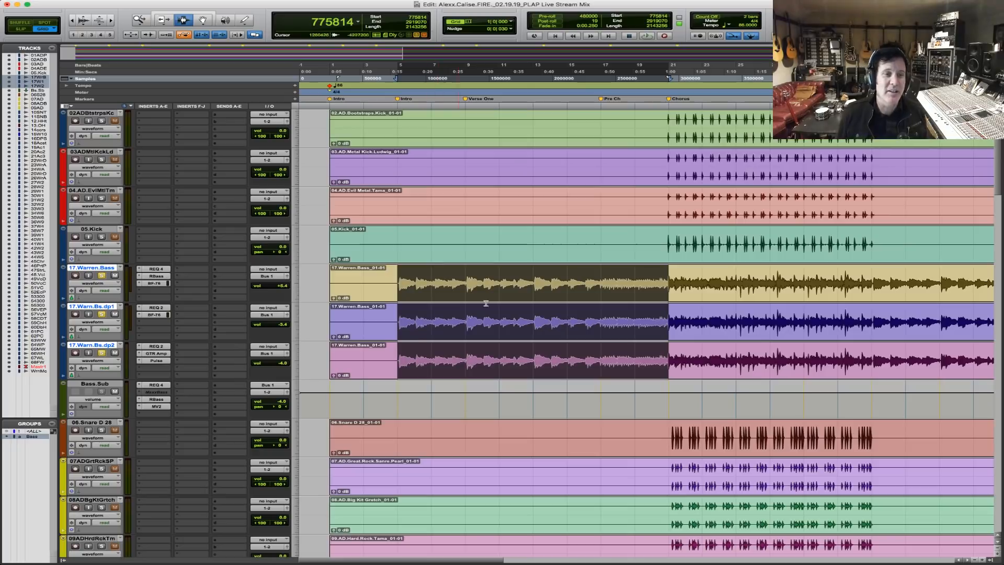
pyautogui.moveTo(531, 279); pyautogui.dragTo(843, 323)
pyautogui.click(601, 280)
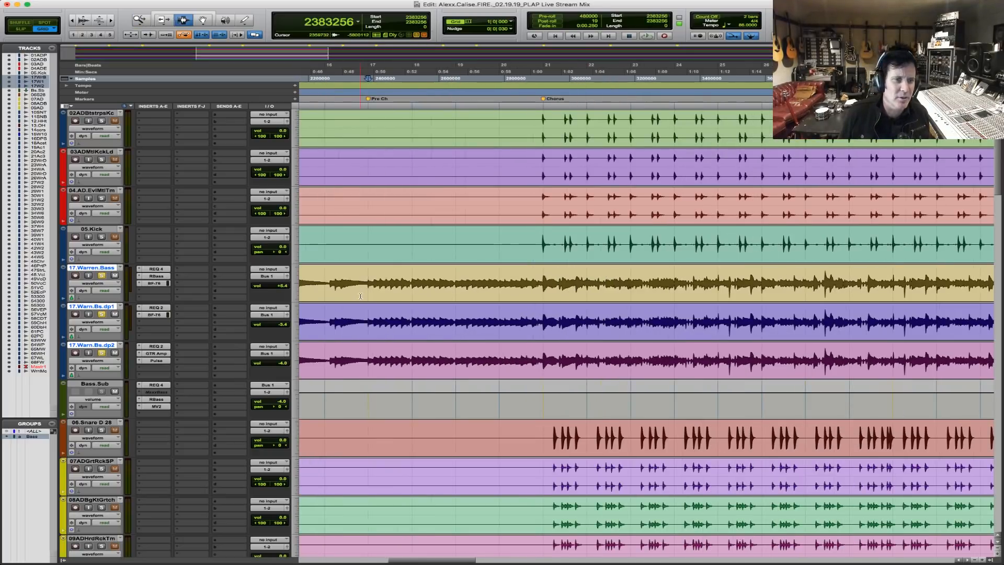
pyautogui.press('space')
pyautogui.scroll(3, 360, 296)
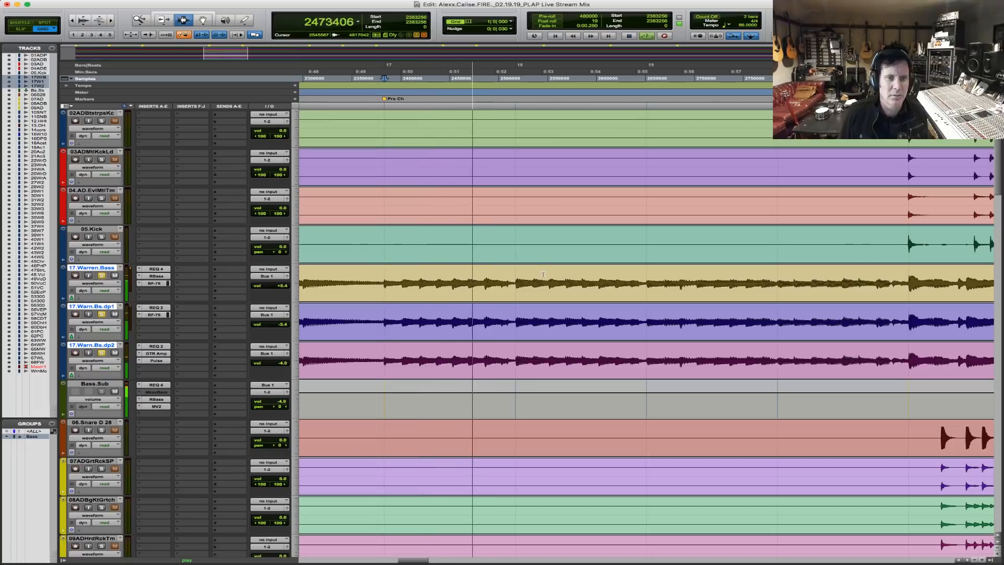
# Set the grid value to 1/8 note and inspect the pre-chorus bass timing against it.
pyautogui.click(510, 22)
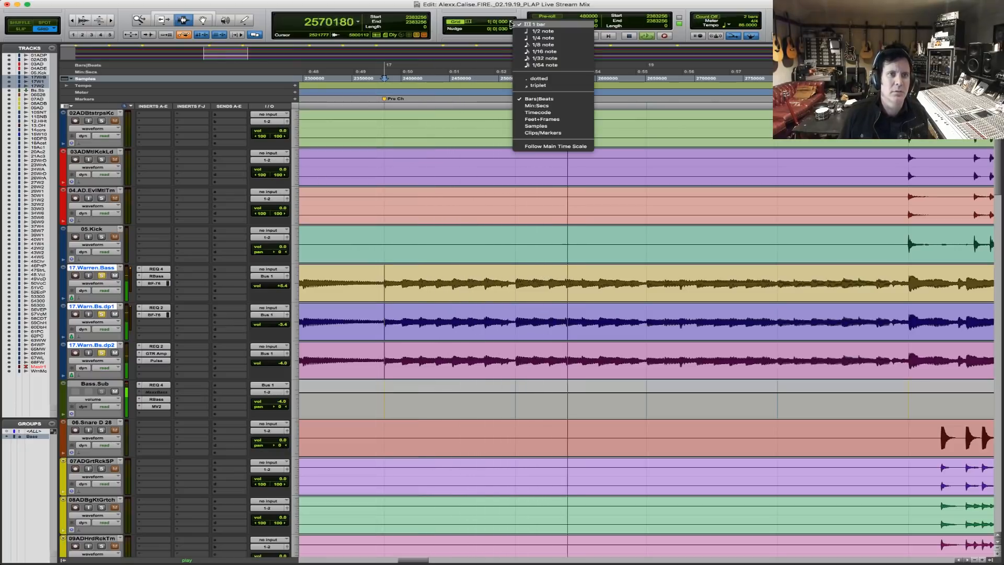
pyautogui.click(542, 45)
pyautogui.press('F5')
pyautogui.moveTo(372, 288); pyautogui.dragTo(744, 257)
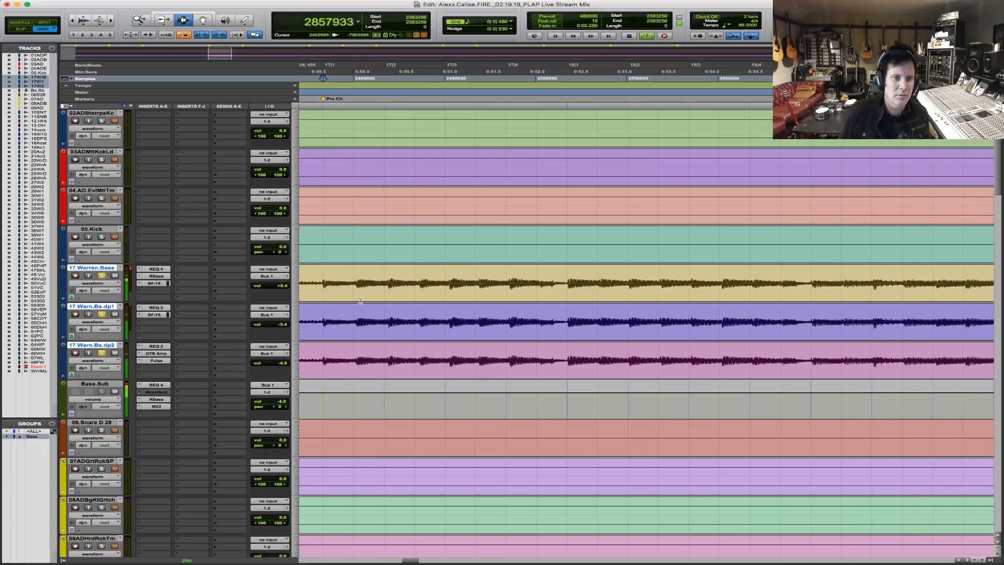
pyautogui.press('space')
pyautogui.hotkey('alt', 'Return')
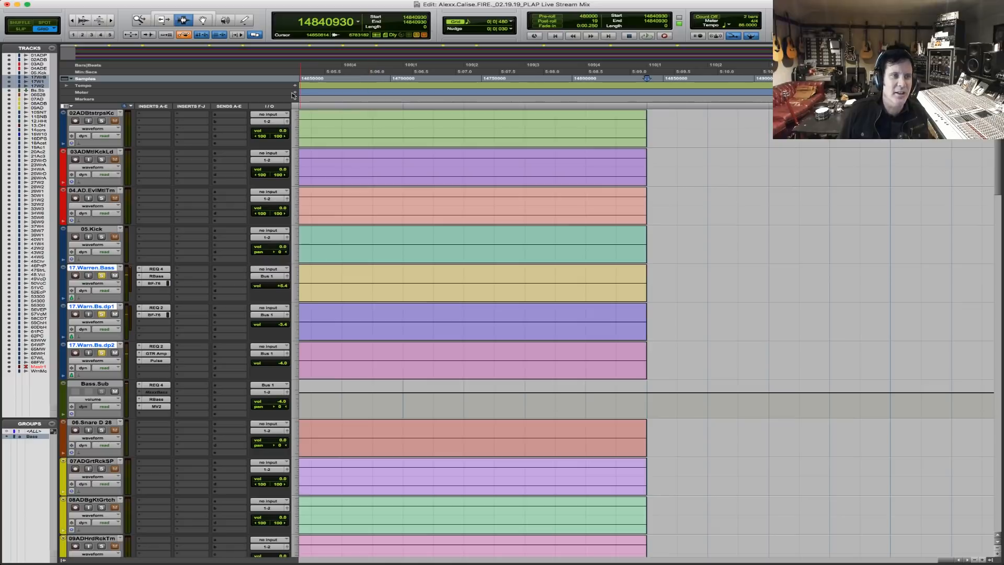
pyautogui.doubleClick(146, 20)
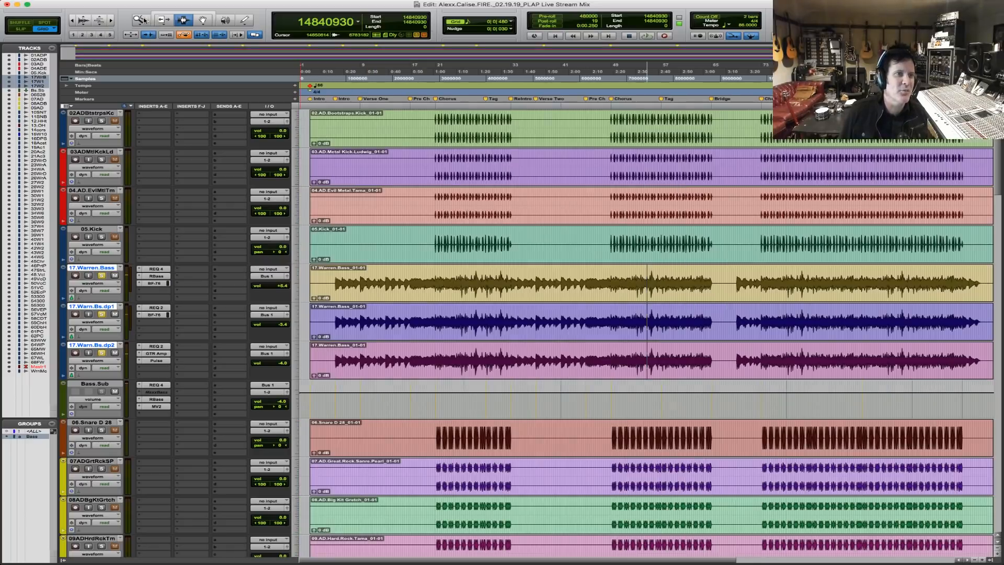
pyautogui.moveTo(389, 293); pyautogui.dragTo(621, 288)
pyautogui.press('F5')
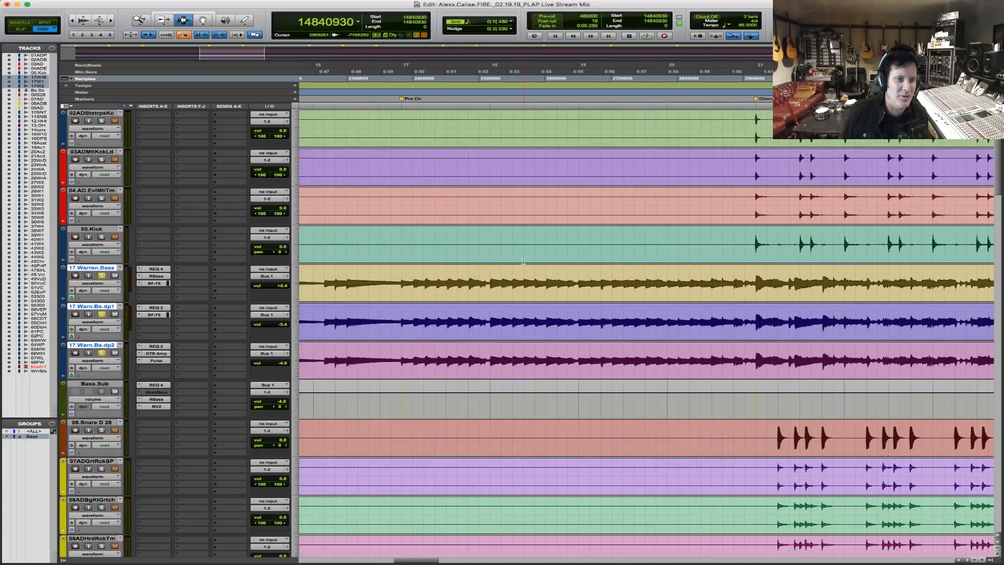
pyautogui.press('F5')
# Separate the bass clips on all three tracks from the second pre-chorus eighth note to bar 19, align them to the grid and play them back.
pyautogui.moveTo(381, 297); pyautogui.dragTo(729, 293)
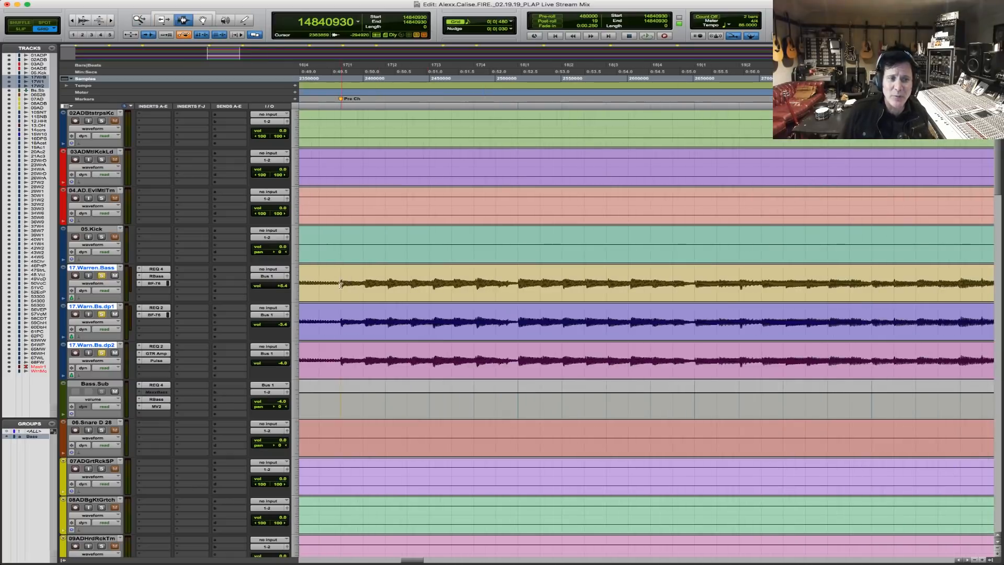
pyautogui.keyDown('shift'); pyautogui.click(693, 293); pyautogui.keyUp('shift')
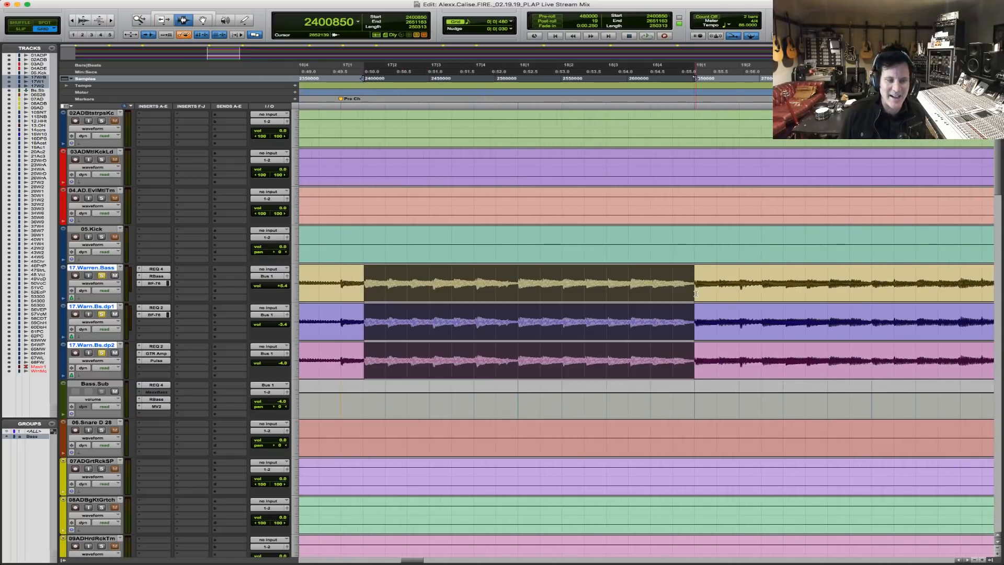
pyautogui.press('super+e')
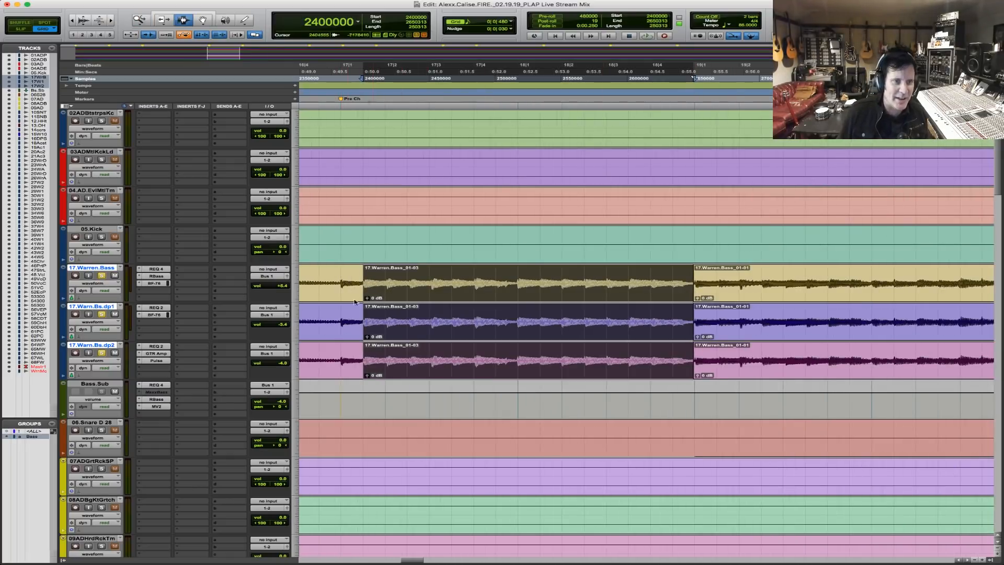
pyautogui.click(321, 284)
pyautogui.press('space')
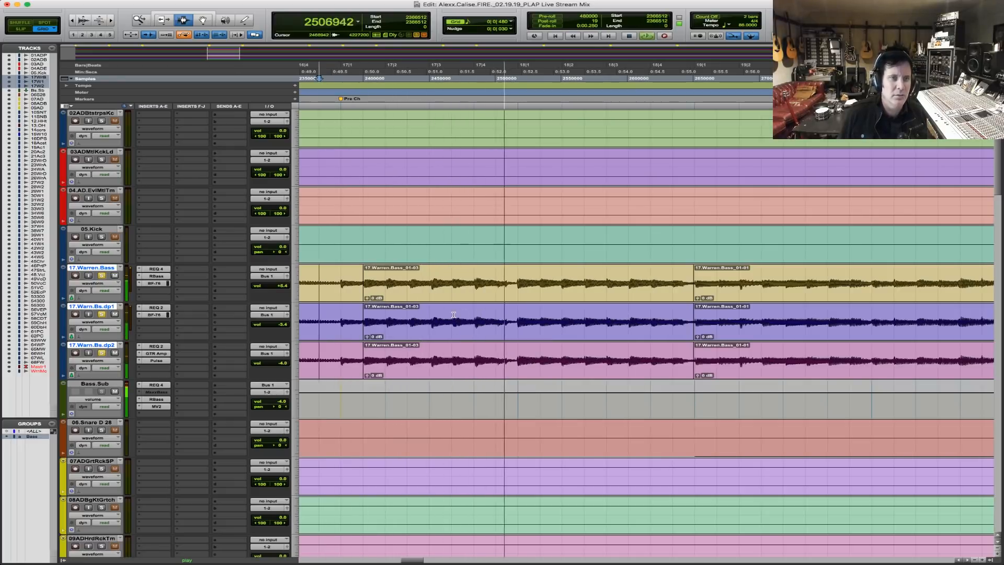
# Separate the first pre-chorus bar on 18. Acoustic, from its opening note to bar 18, and align it to the grid.
pyautogui.scroll(1, 453, 314)
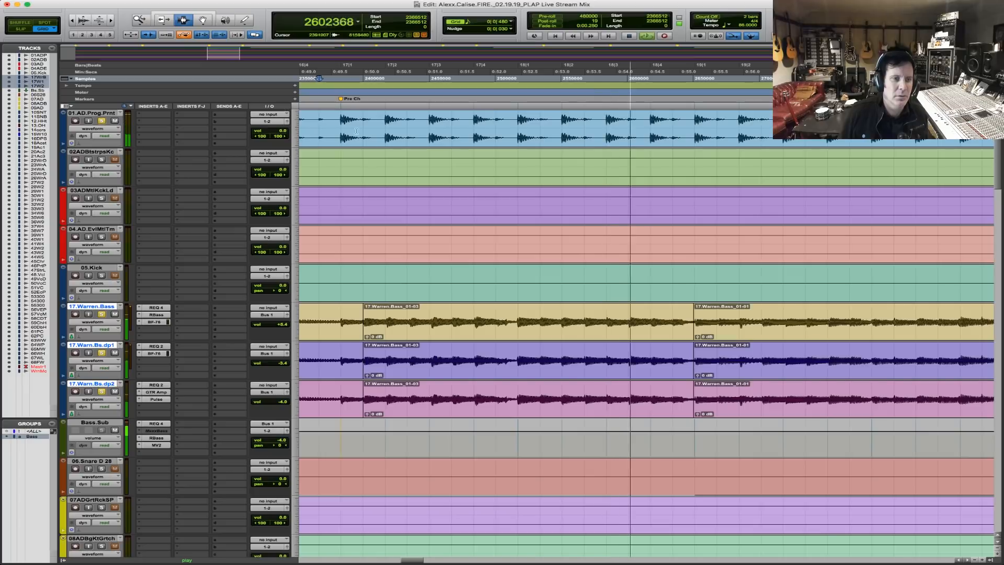
pyautogui.scroll(-9, 403, 241)
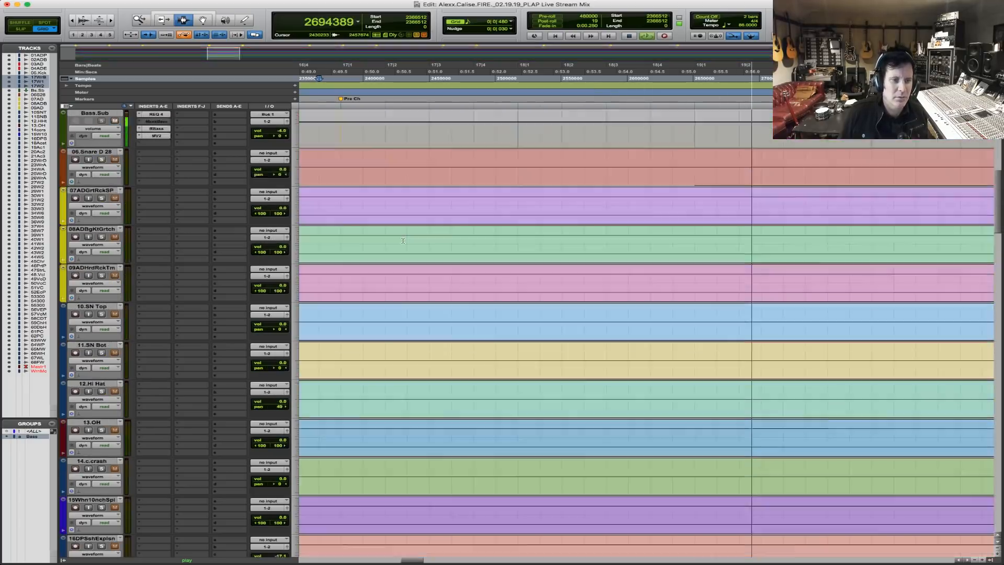
pyautogui.scroll(-7, 403, 240)
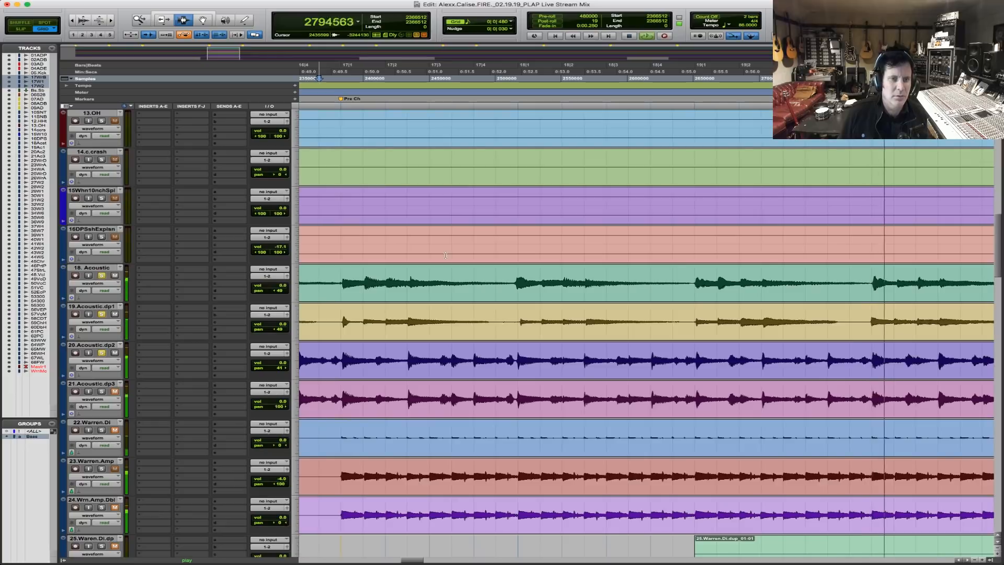
pyautogui.moveTo(342, 280); pyautogui.dragTo(388, 278)
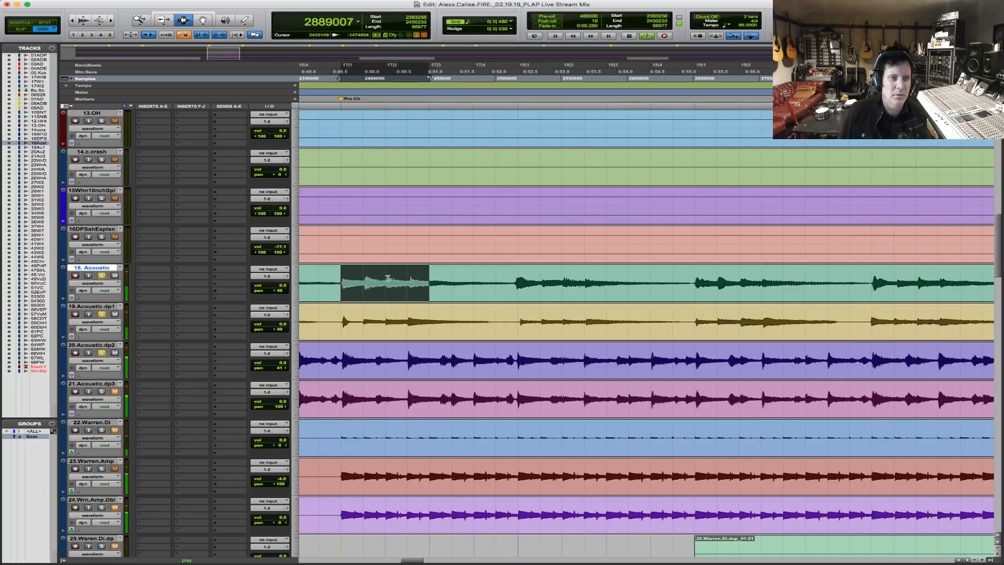
pyautogui.click(344, 274)
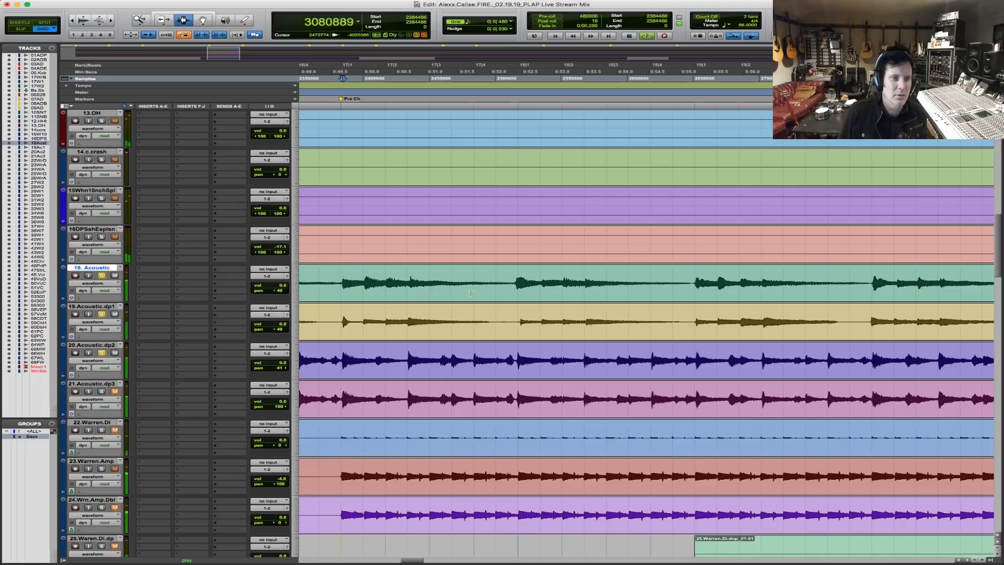
pyautogui.keyDown('shift'); pyautogui.click(511, 291); pyautogui.keyUp('shift')
pyautogui.press('b')
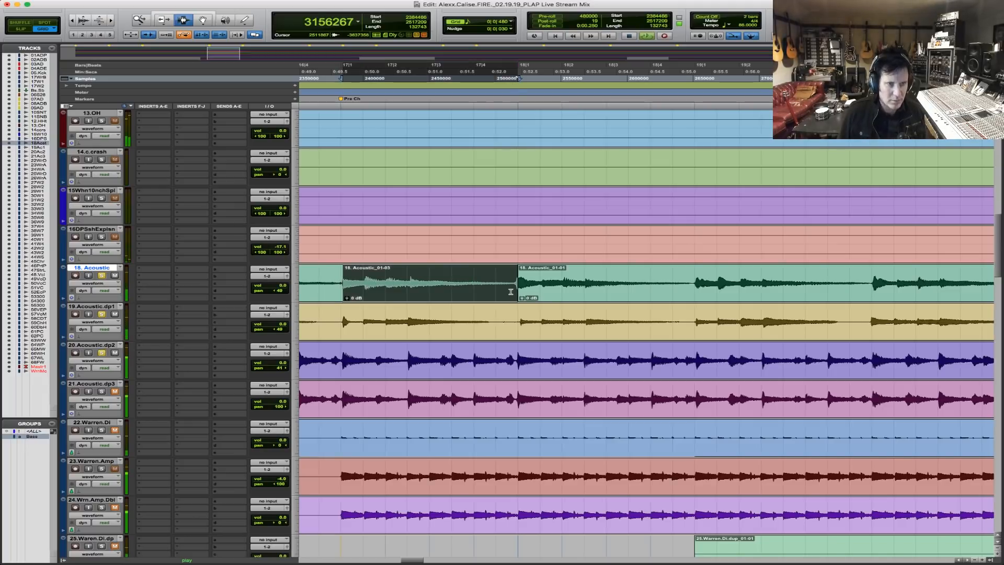
pyautogui.press(',')
# In Slip mode, trim the acoustic clip edges around bars 17 and 18 to close the gap between the clips.
pyautogui.press('F2')
pyautogui.press('F6')
pyautogui.moveTo(518, 284); pyautogui.dragTo(514, 284)
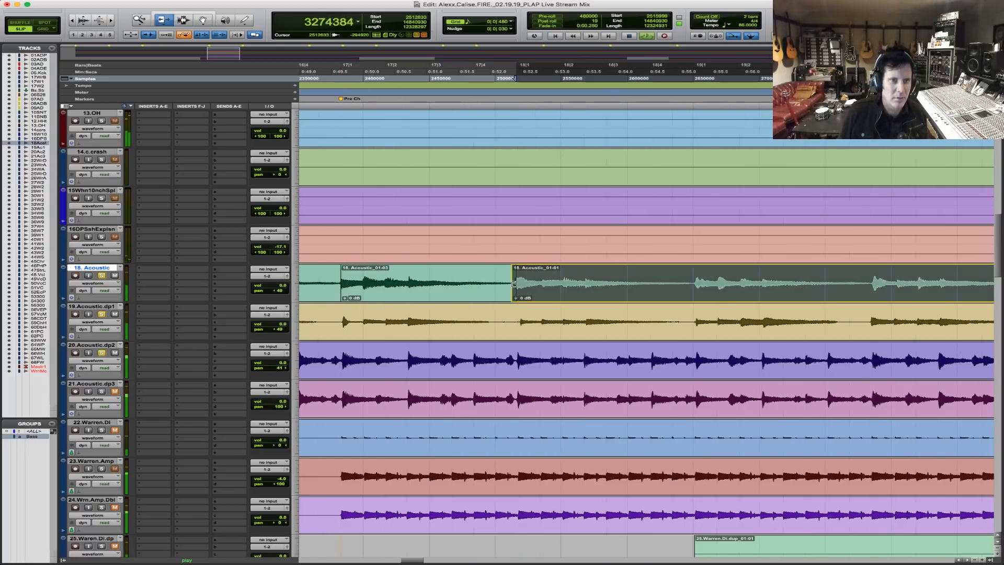
pyautogui.click(342, 286)
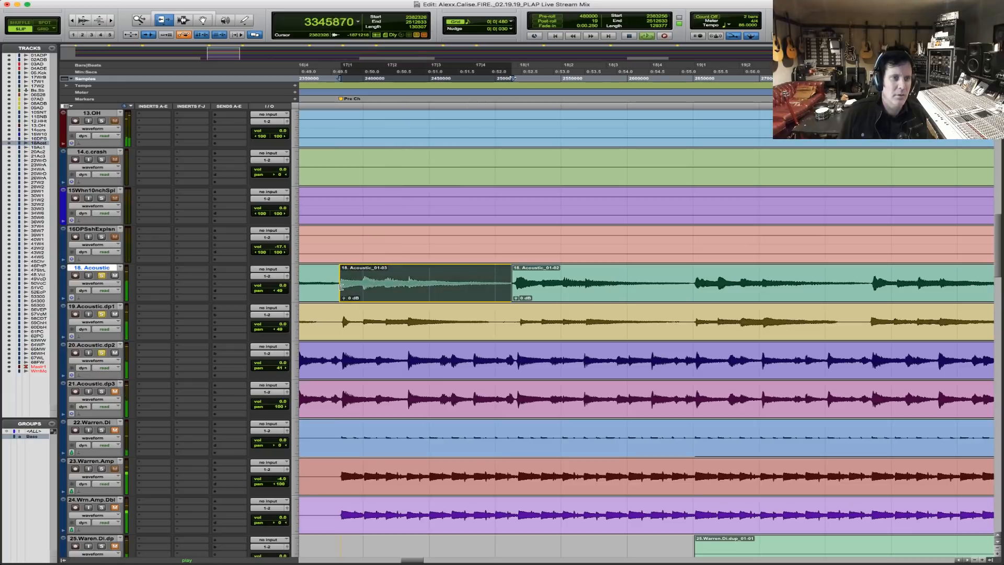
# Listen from just before the Pre Ch marker and extend the first pre-chorus acoustic clip's start slightly earlier.
pyautogui.press('F7')
pyautogui.click(305, 278)
pyautogui.press('space')
pyautogui.press('space')
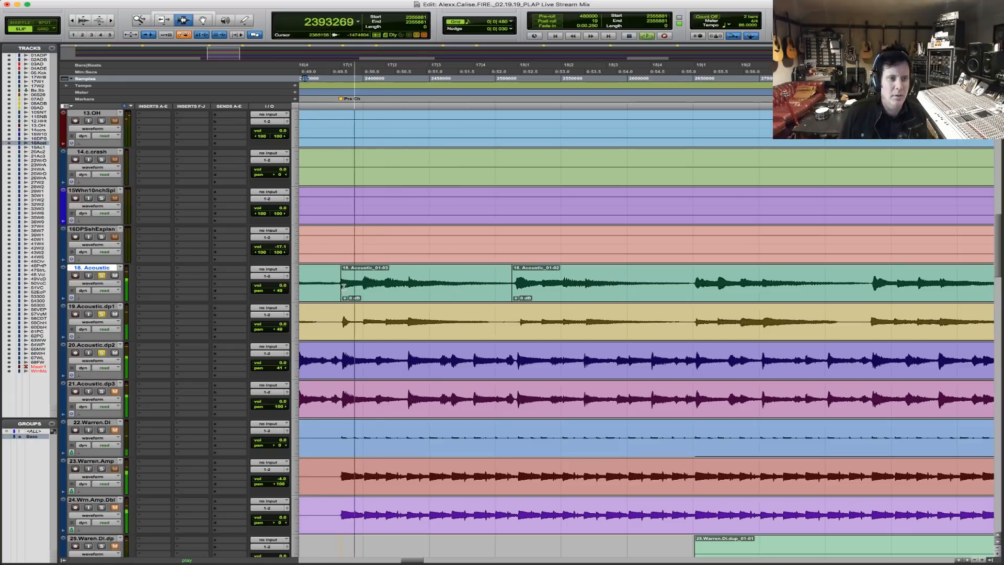
pyautogui.doubleClick(343, 286)
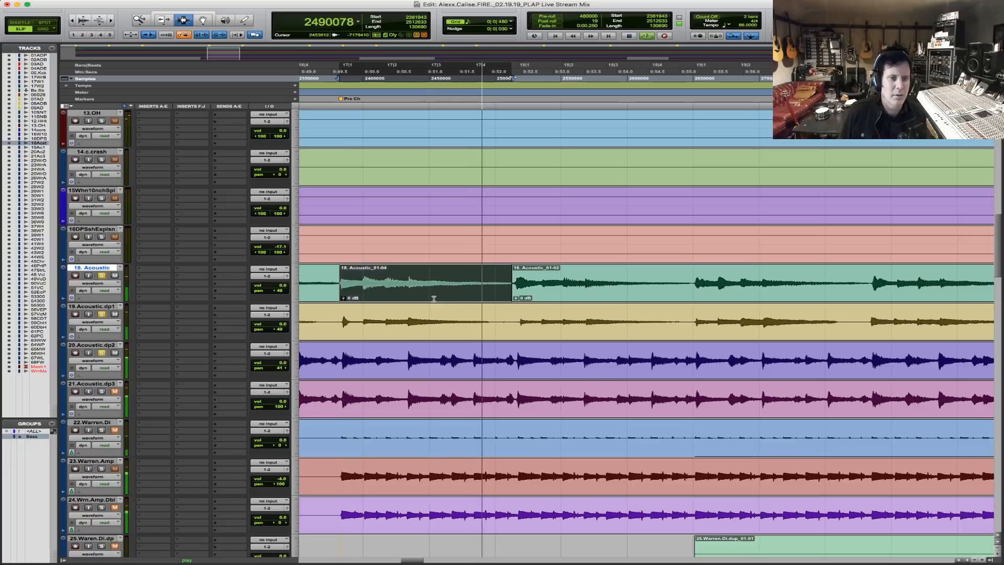
# Separate the bar starting at bar 19 on 18. Acoustic, align it to the grid, and return to Grid mode at the Pre Ch marker.
pyautogui.click(695, 283)
pyautogui.moveTo(695, 282); pyautogui.dragTo(872, 288)
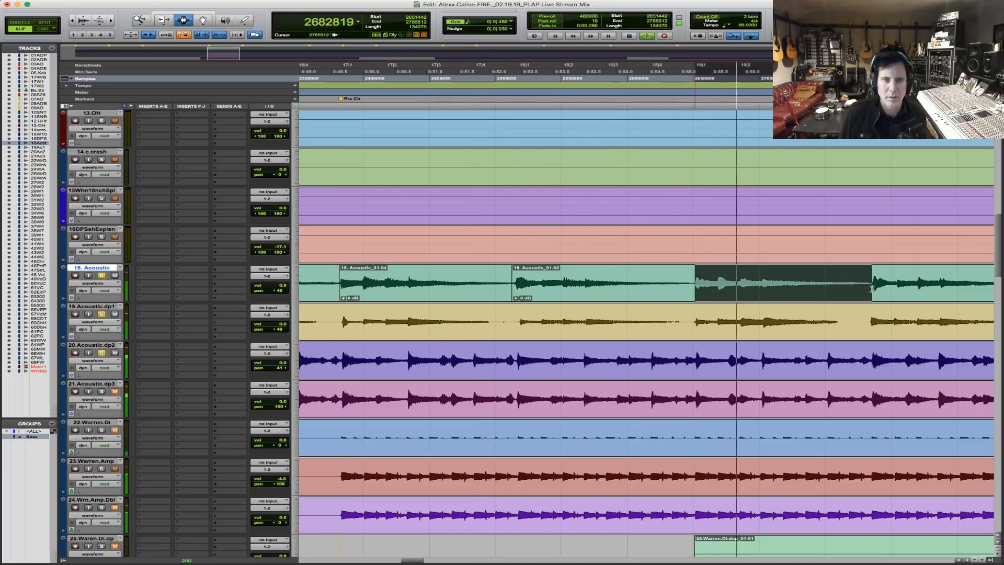
pyautogui.press('super+e')
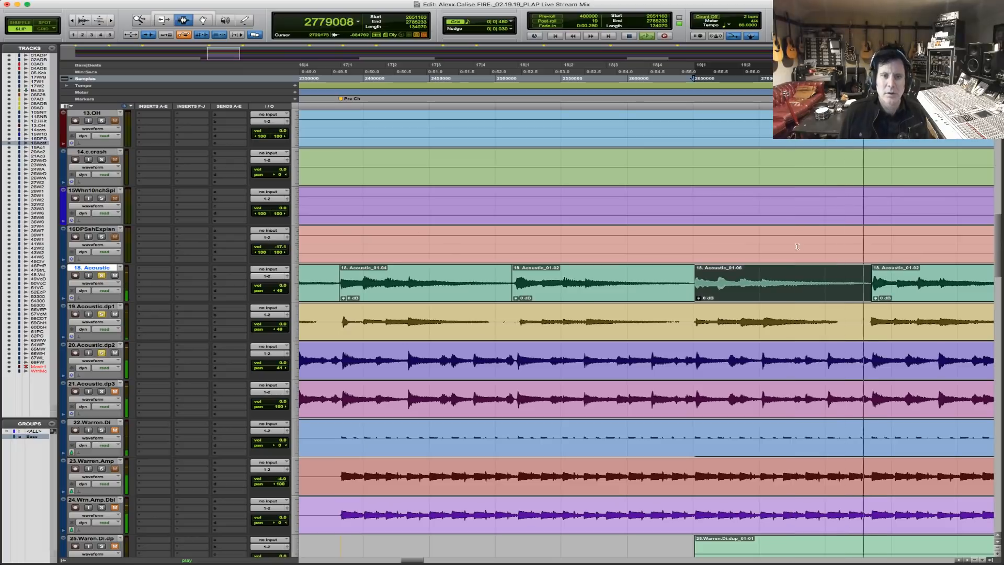
pyautogui.press('space')
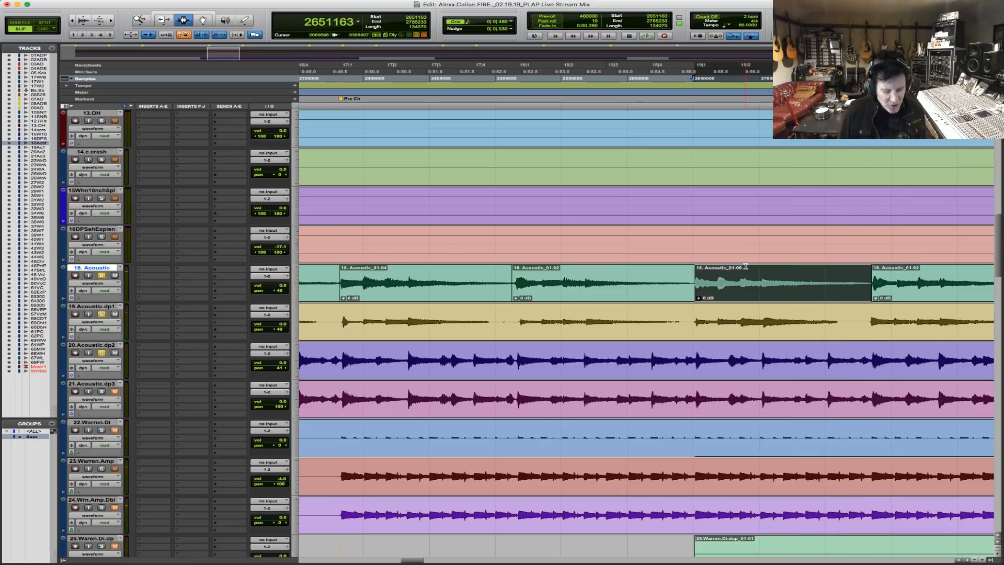
pyautogui.click(47, 31)
pyautogui.click(339, 276)
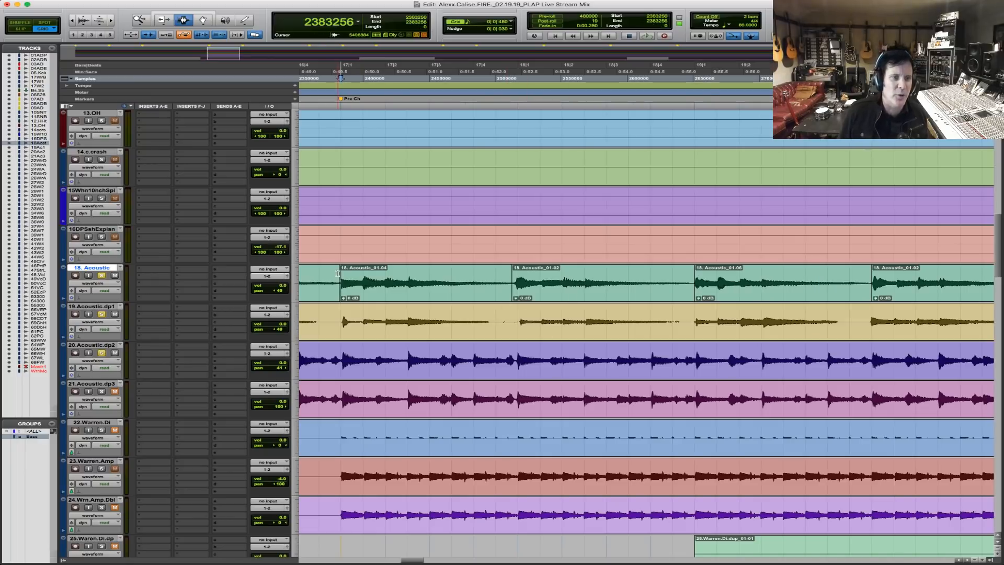
# Listen from the Pre Ch marker into the chorus, bringing the kick and bass tracks into view.
pyautogui.press('space')
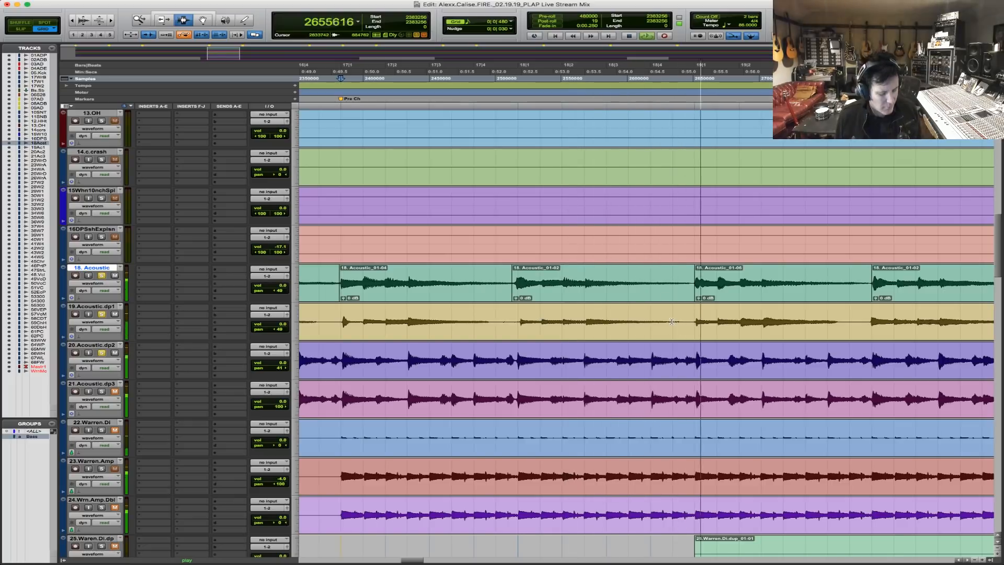
pyautogui.press('r')
pyautogui.press('r')
pyautogui.press('r')
pyautogui.press('F5')
pyautogui.moveTo(573, 283); pyautogui.dragTo(882, 248)
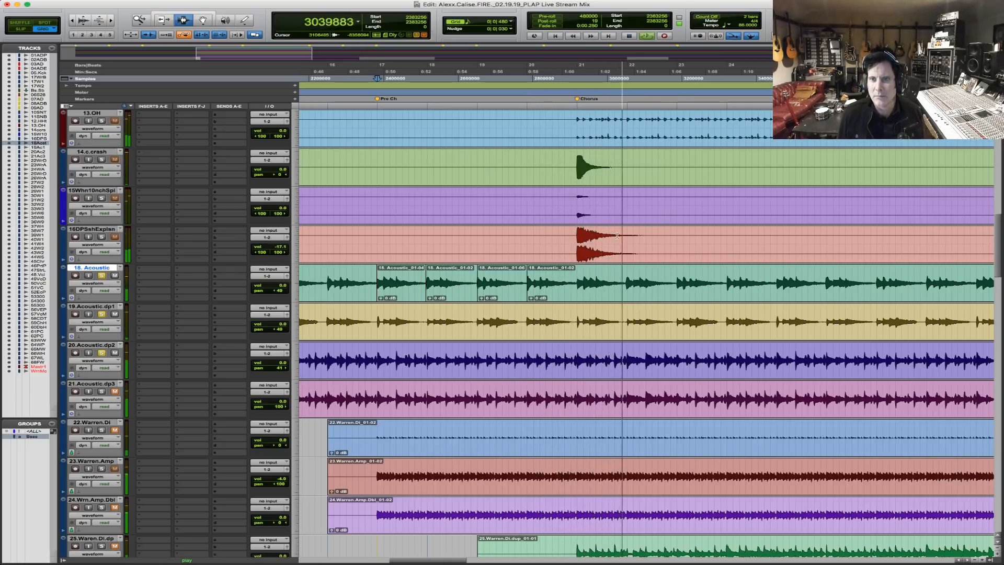
pyautogui.scroll(5, 615, 273)
pyautogui.scroll(8, 615, 273)
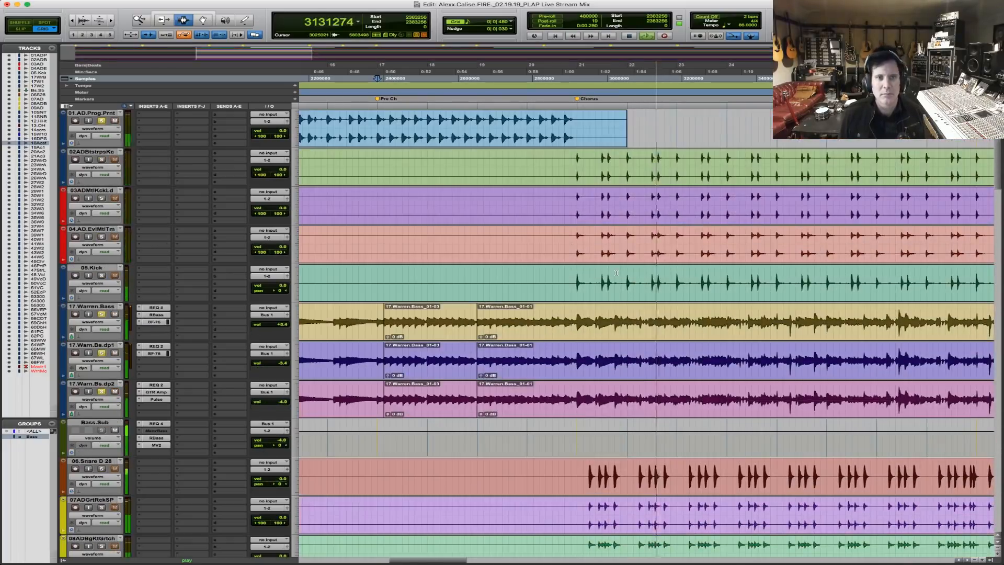
pyautogui.press('space')
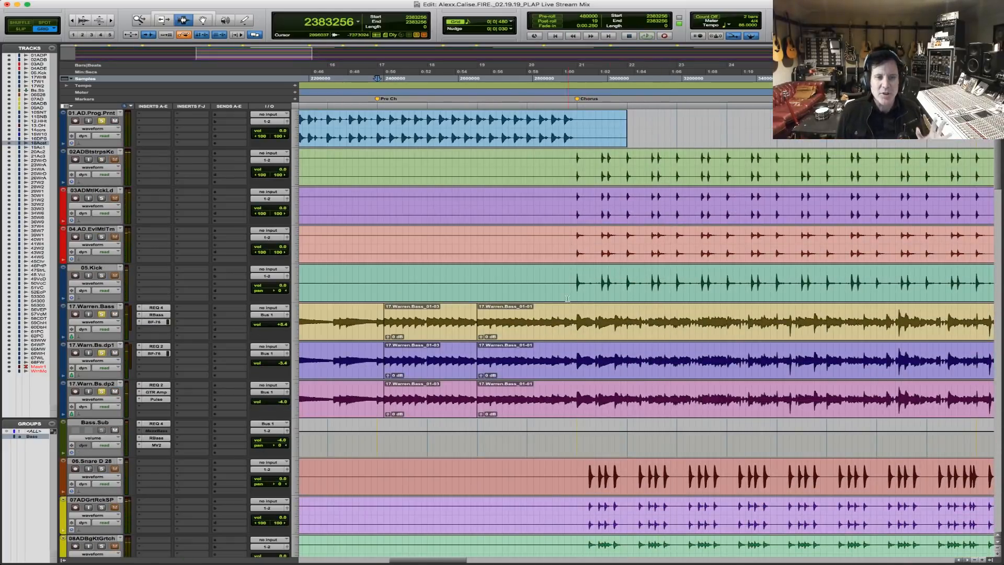
# Select the chorus passage from bar 21 on the three Warren bass tracks and check the Pulse cabinet plug-in on 17.Warn.Bs.dp2.
pyautogui.moveTo(583, 320); pyautogui.dragTo(888, 331)
pyautogui.moveTo(954, 336); pyautogui.dragTo(974, 338)
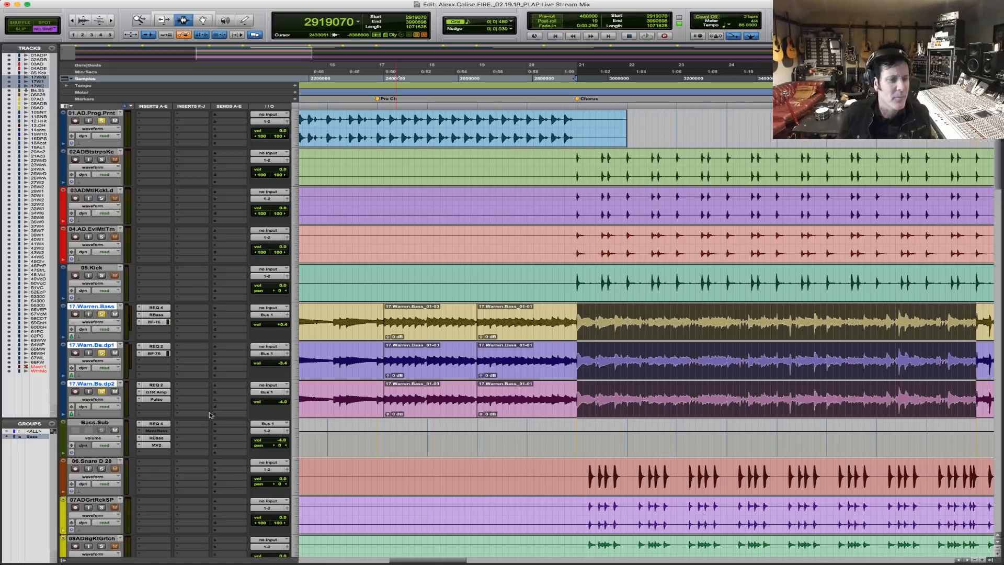
pyautogui.click(155, 400)
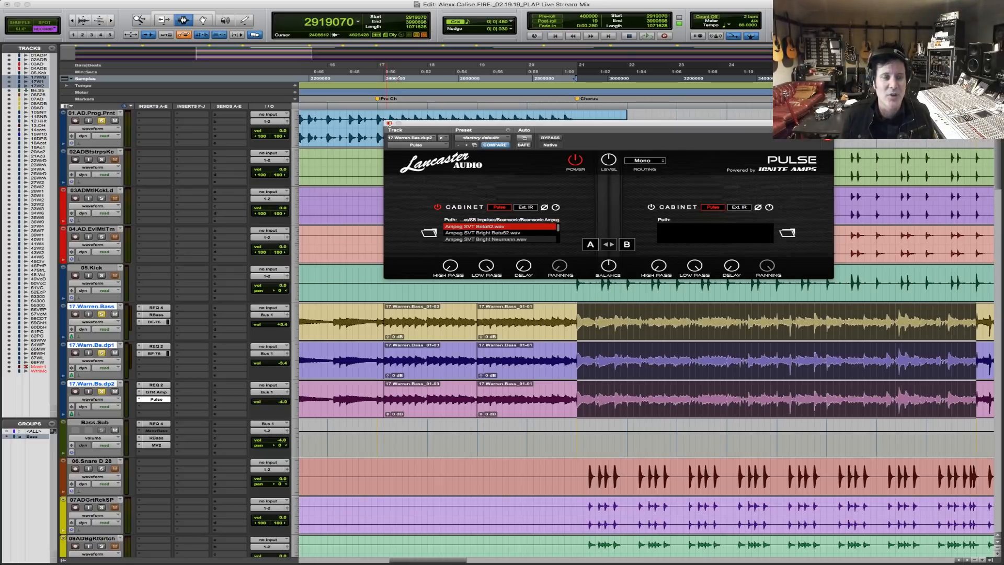
pyautogui.click(389, 123)
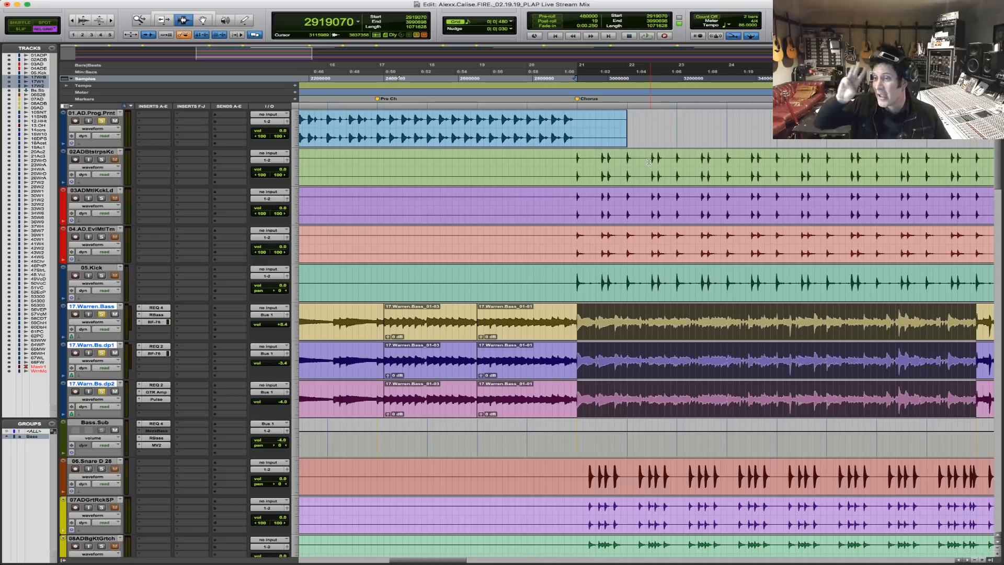
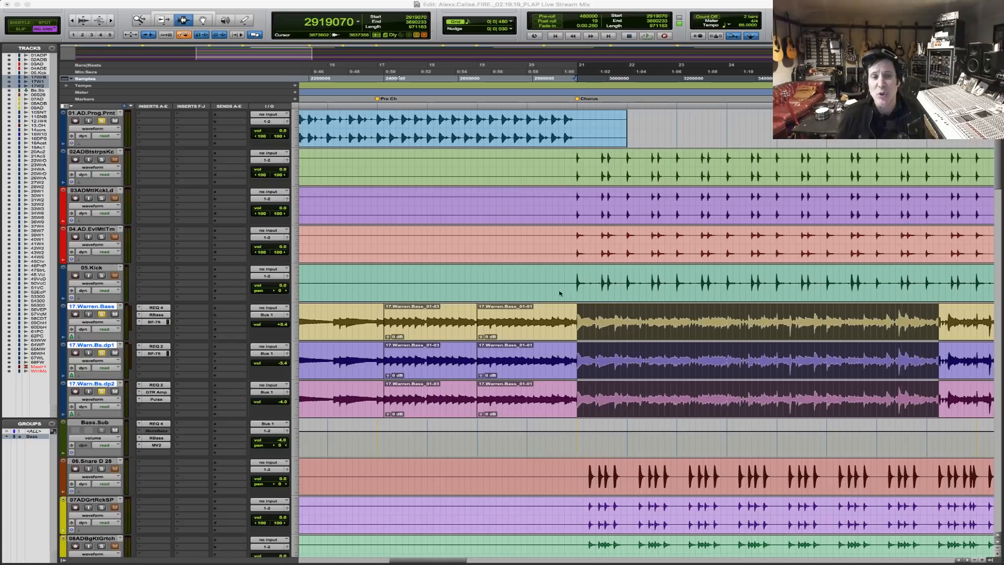
# Select the chorus passage on 05.Kick and play it, adding the four kick tracks to the solo.
pyautogui.moveTo(575, 280); pyautogui.dragTo(972, 285)
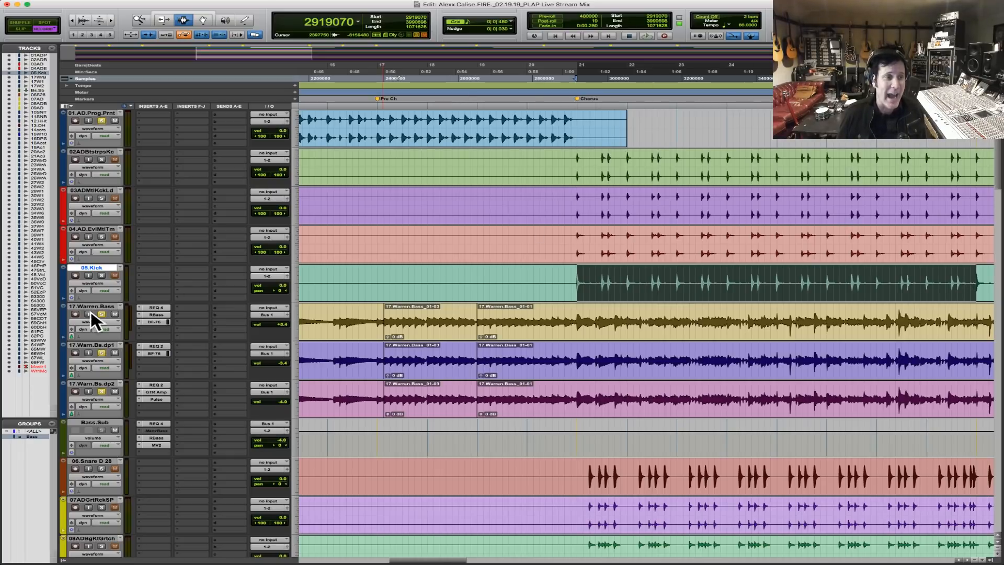
pyautogui.press('space')
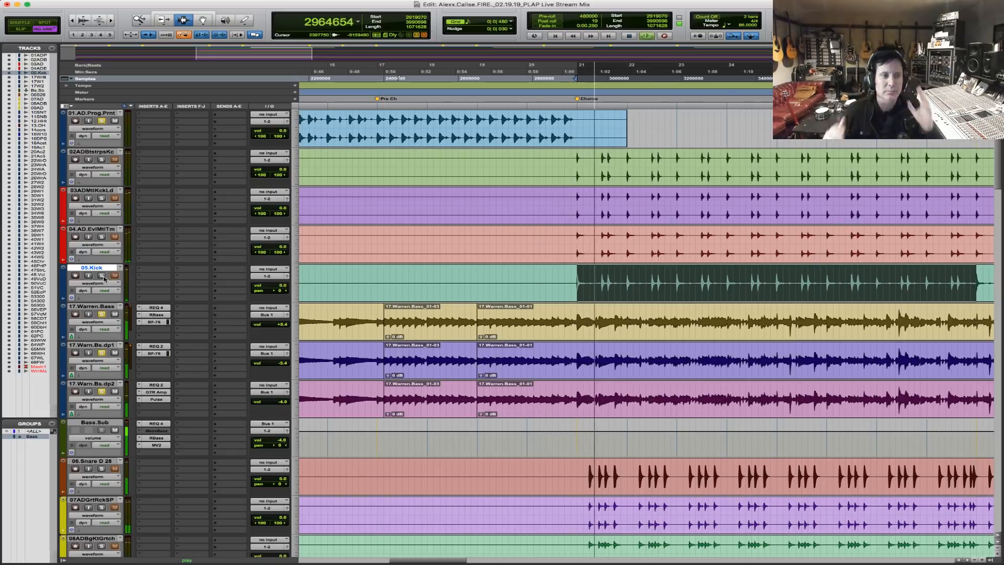
pyautogui.click(102, 277)
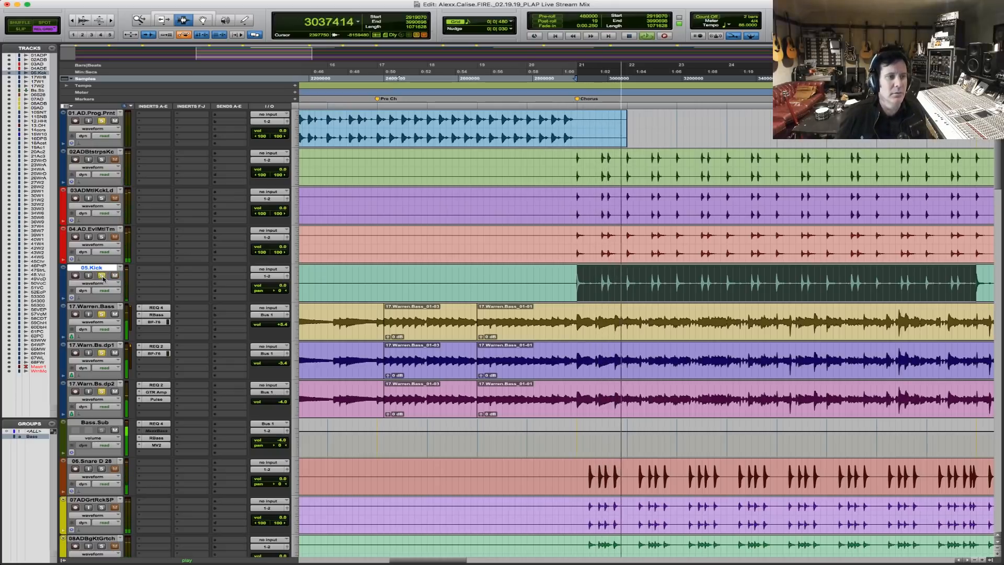
pyautogui.click(102, 237)
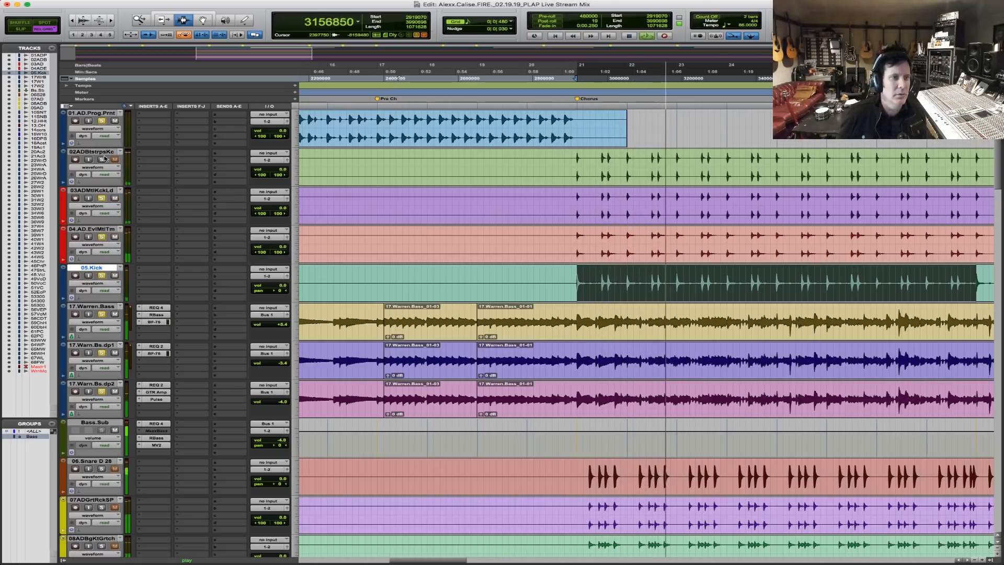
pyautogui.moveTo(553, 180); pyautogui.dragTo(698, 162)
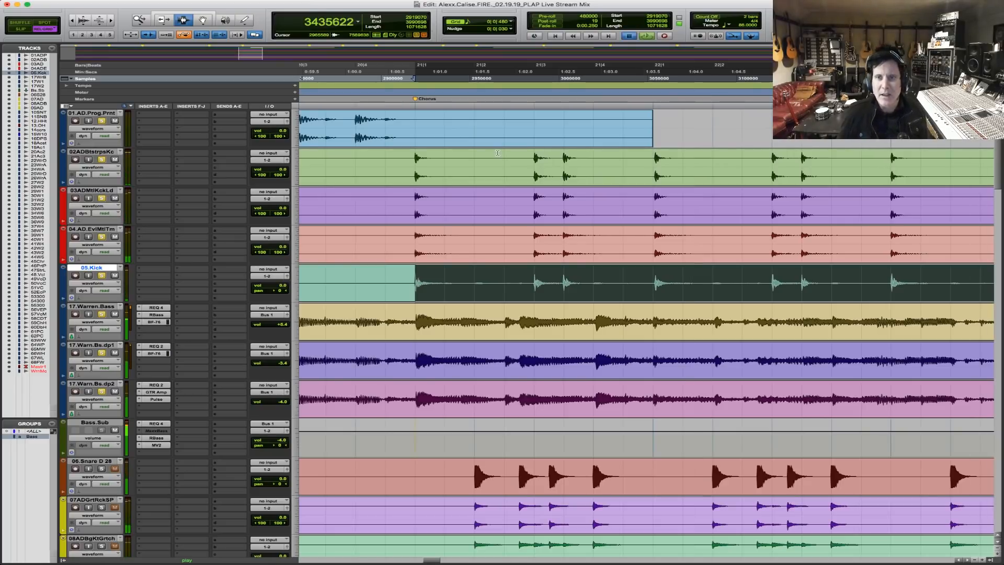
pyautogui.press('space')
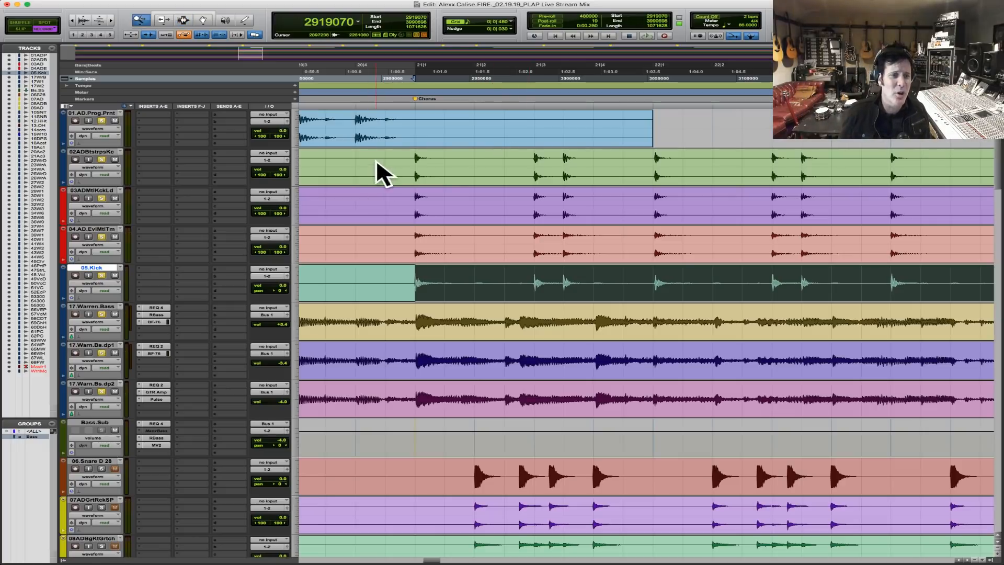
# Examine how the kick layers and bass transients line up at the Chorus marker.
pyautogui.moveTo(376, 162); pyautogui.dragTo(676, 148)
pyautogui.press('F5')
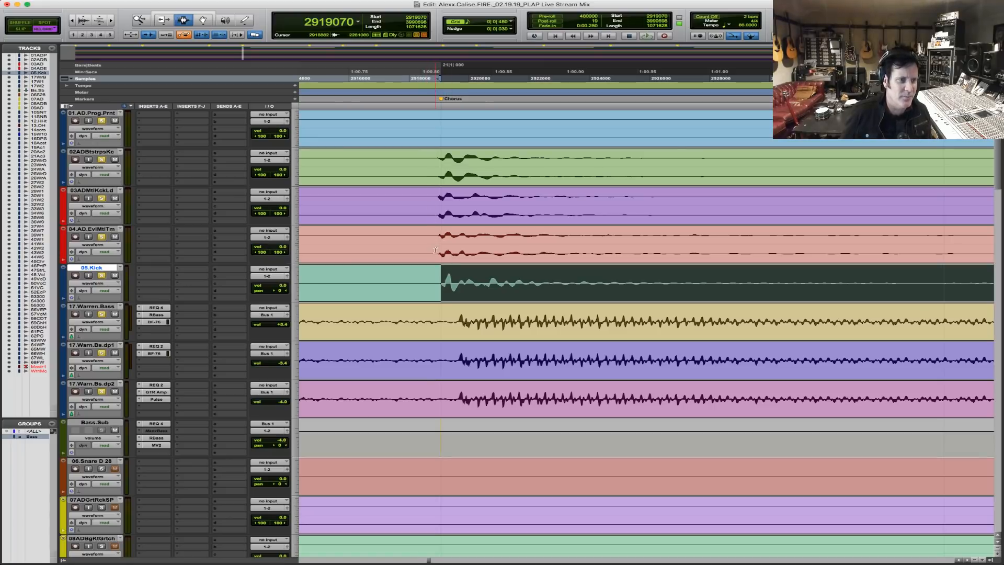
pyautogui.click(438, 285)
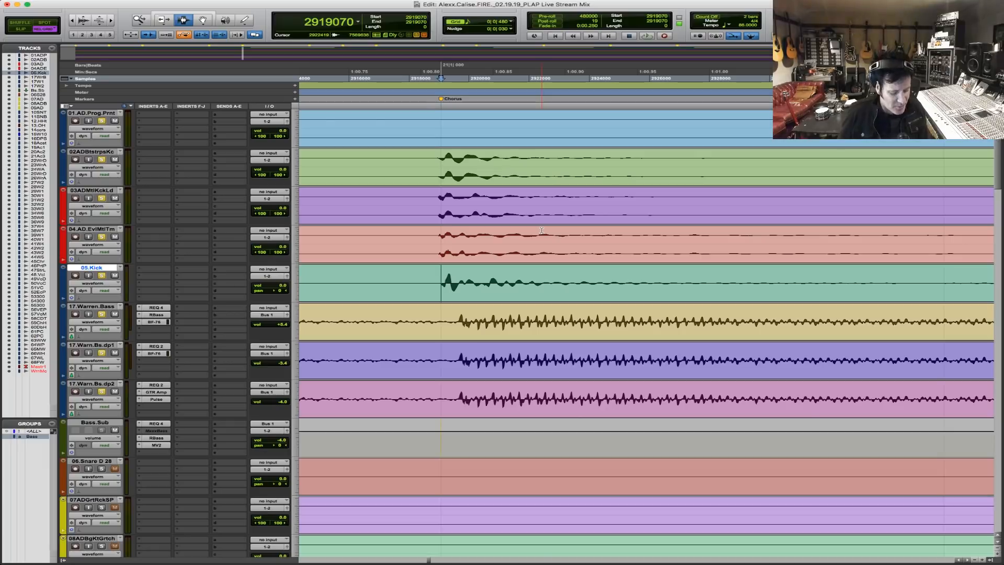
pyautogui.press('r')
pyautogui.press('r')
pyautogui.press('r')
pyautogui.press('r')
pyautogui.press('r')
pyautogui.press('r')
pyautogui.press('r')
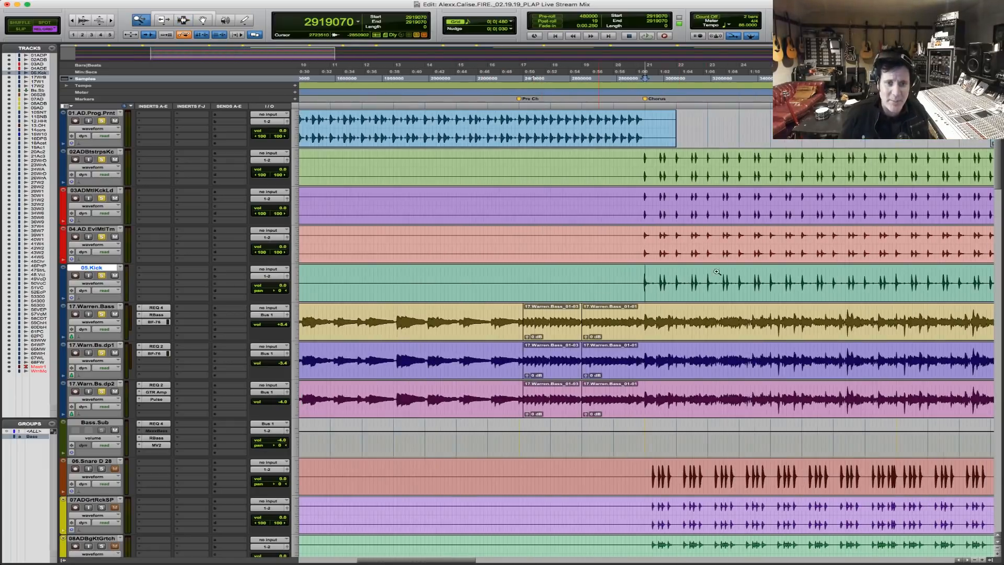
# Examine the alignment of the kick layers' transients around beat 3 of bar 22.
pyautogui.moveTo(600, 272); pyautogui.dragTo(846, 275)
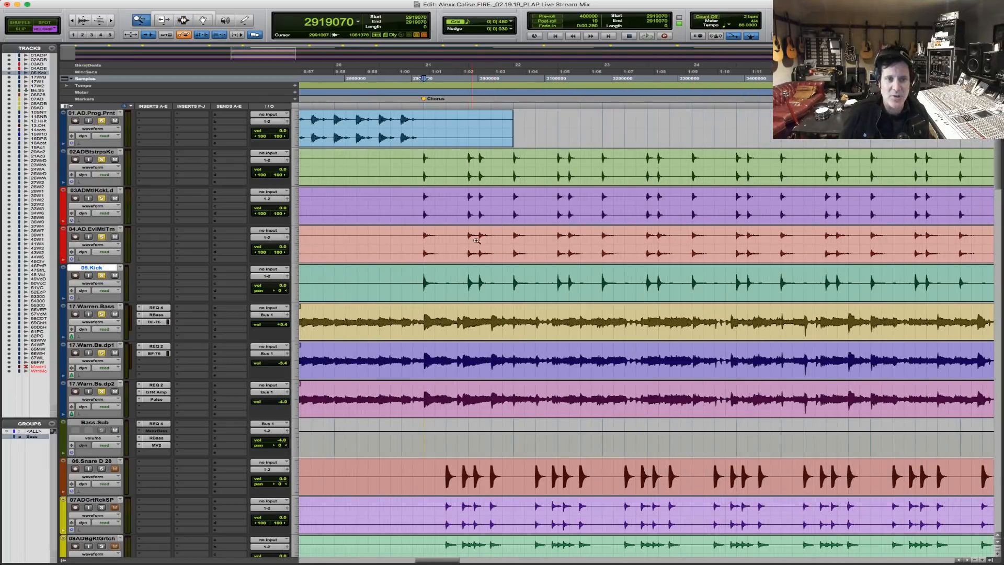
pyautogui.moveTo(477, 240); pyautogui.dragTo(749, 242)
pyautogui.moveTo(579, 158); pyautogui.dragTo(981, 195)
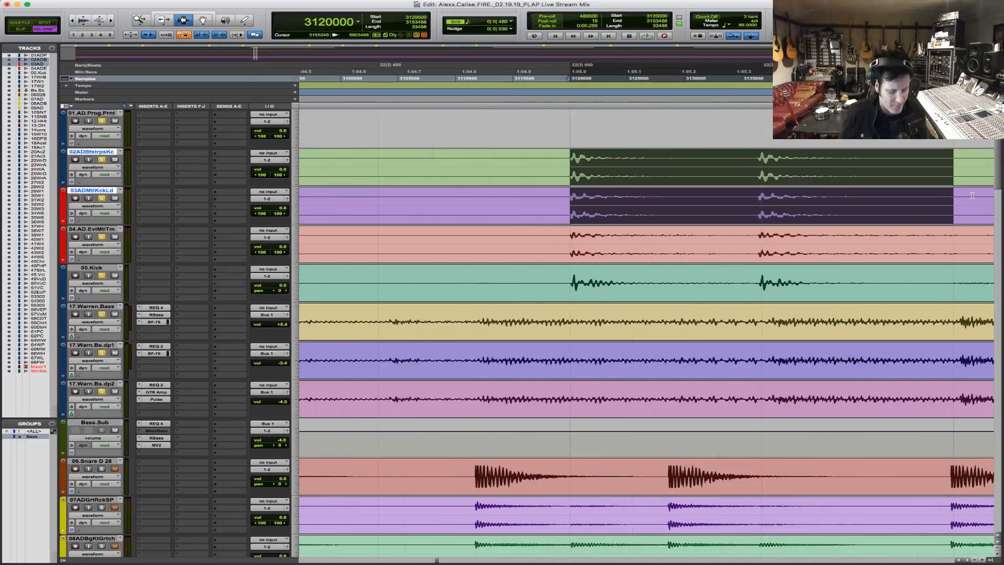
pyautogui.press('r')
pyautogui.press('r')
pyautogui.press('r')
pyautogui.press('r')
pyautogui.press('F5')
pyautogui.moveTo(605, 163); pyautogui.dragTo(918, 164)
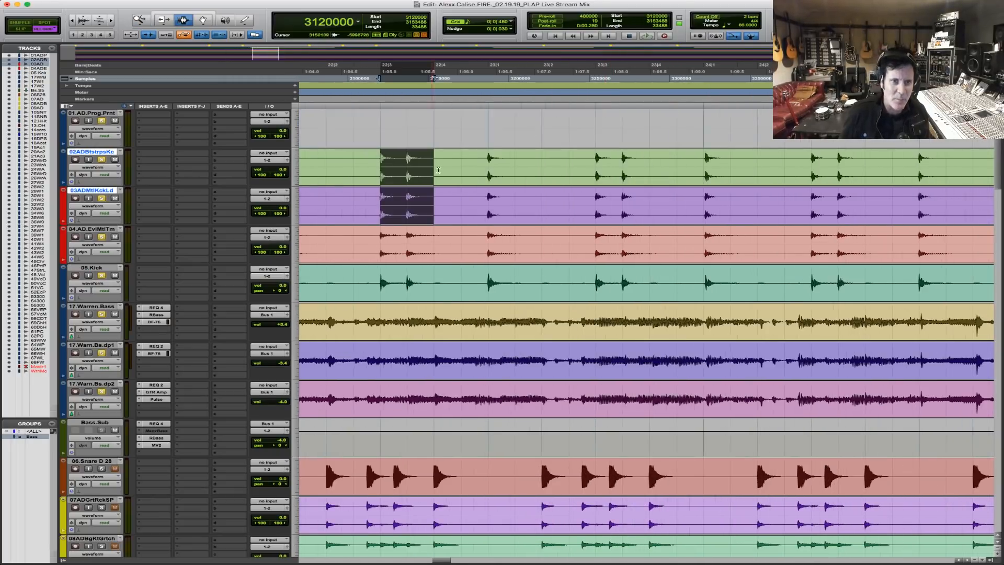
# Play bar 23 across the four kick tracks and reduce their solos to 05.Kick alone.
pyautogui.moveTo(484, 165); pyautogui.dragTo(697, 272)
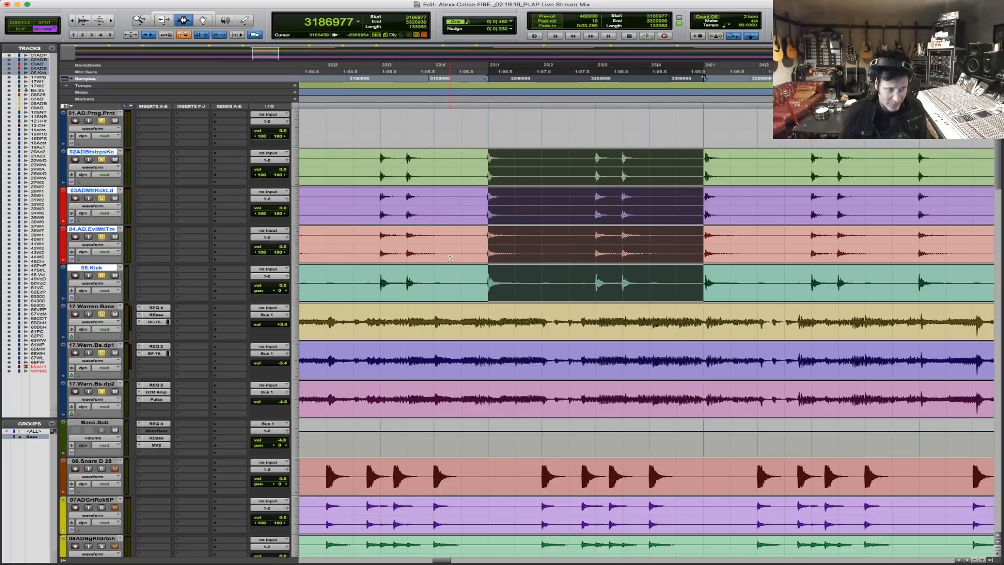
pyautogui.press('space')
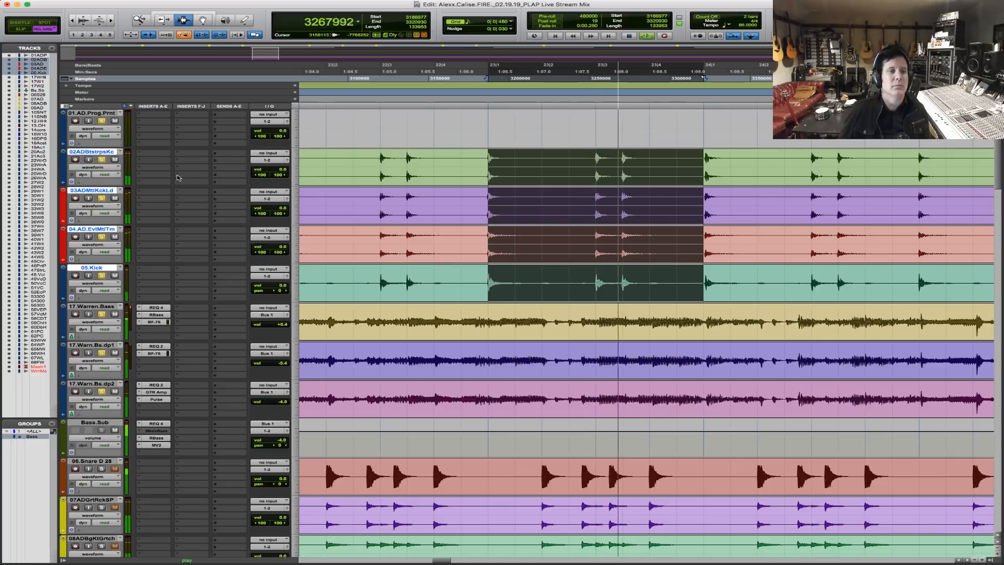
pyautogui.press('space')
pyautogui.press('space')
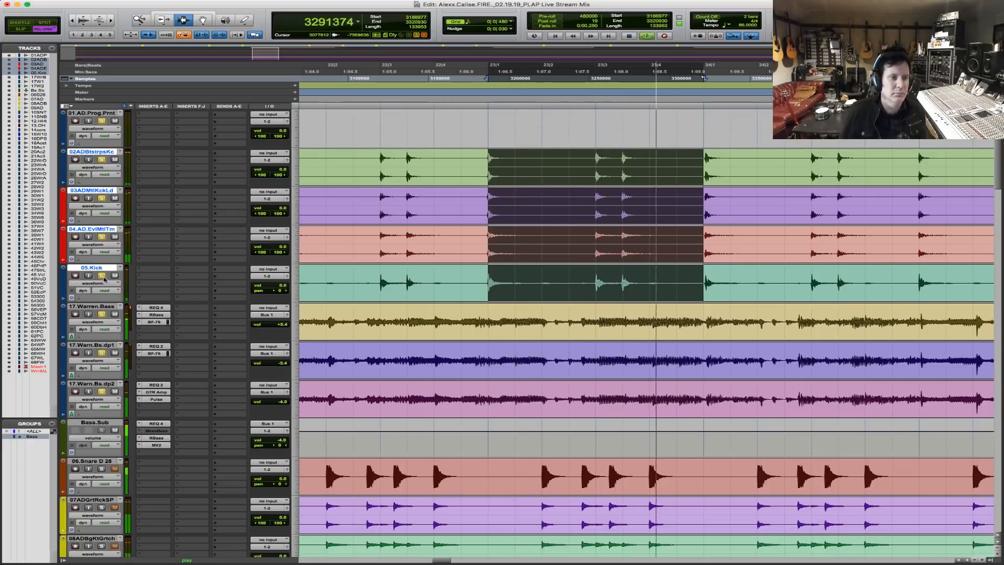
pyautogui.press('space')
pyautogui.press('space')
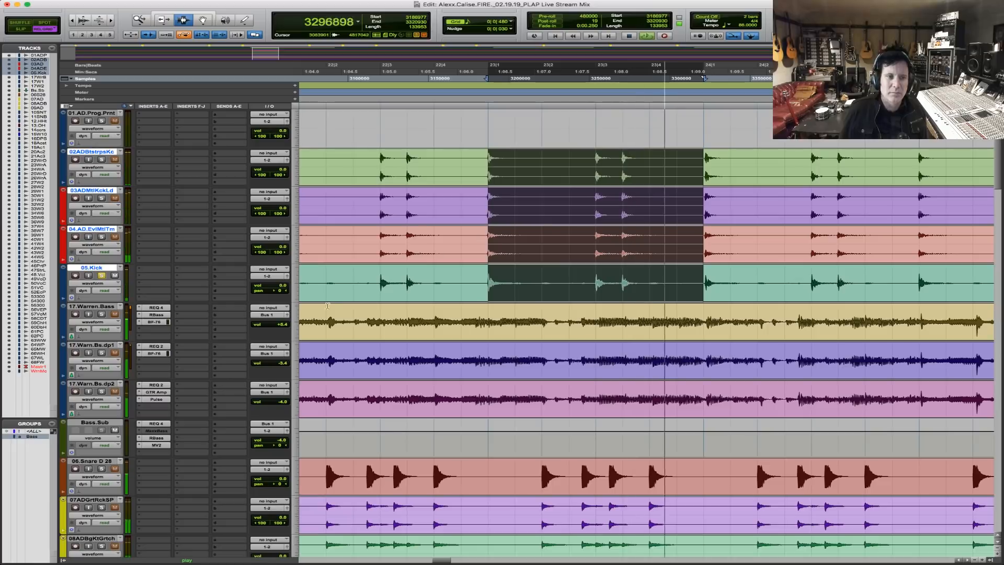
# Set the playback range on 05.Kick from bar 22 beat 3 to bar 24 and insert a mono Maag EQ4 on the track.
pyautogui.moveTo(381, 285); pyautogui.dragTo(703, 294)
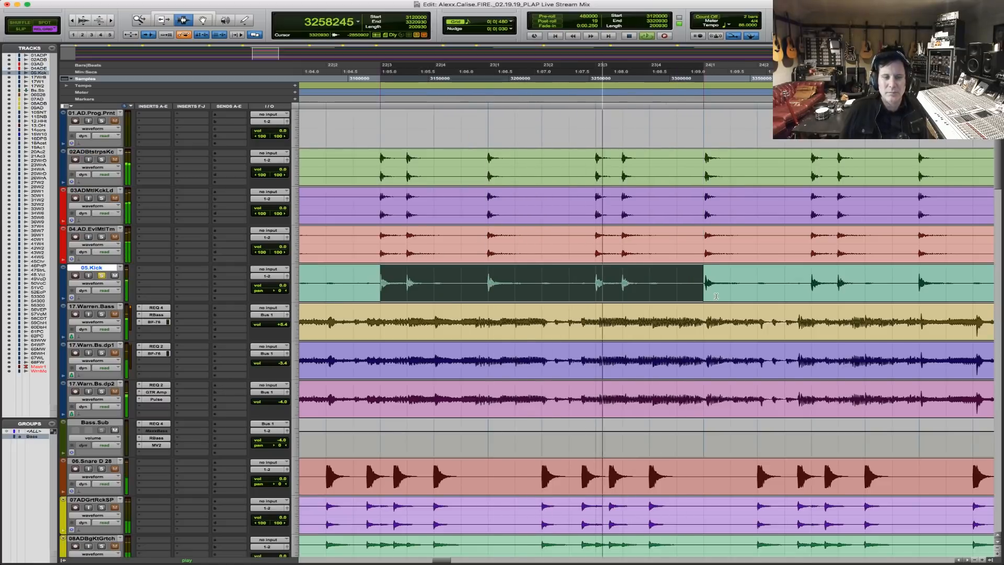
pyautogui.press('space')
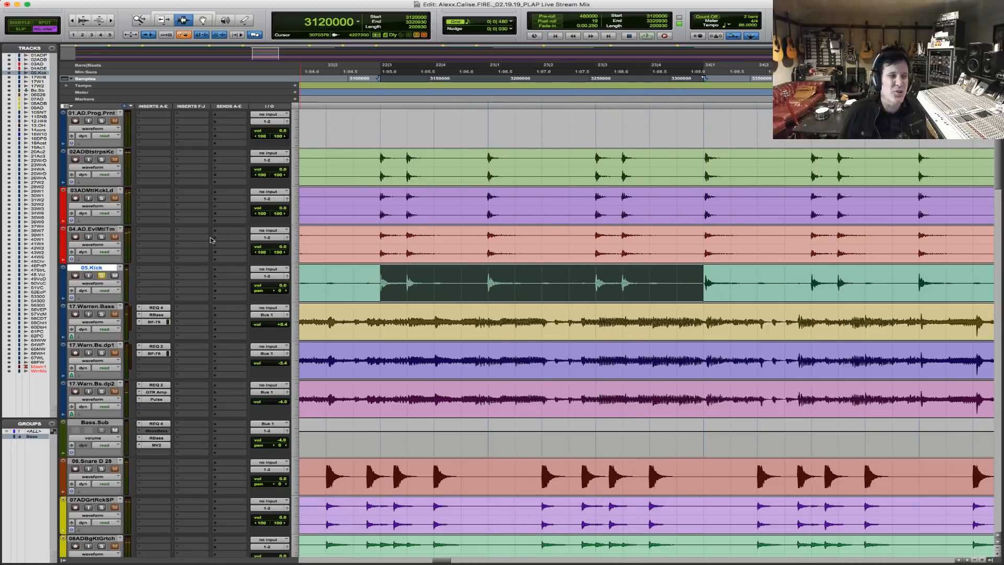
pyautogui.click(149, 272)
pyautogui.moveTo(173, 286)
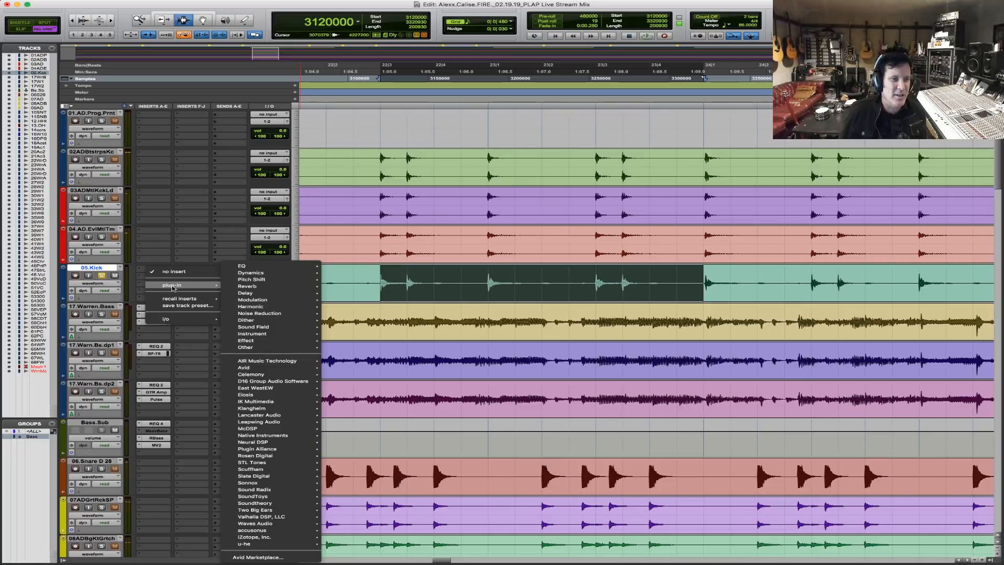
pyautogui.moveTo(291, 269)
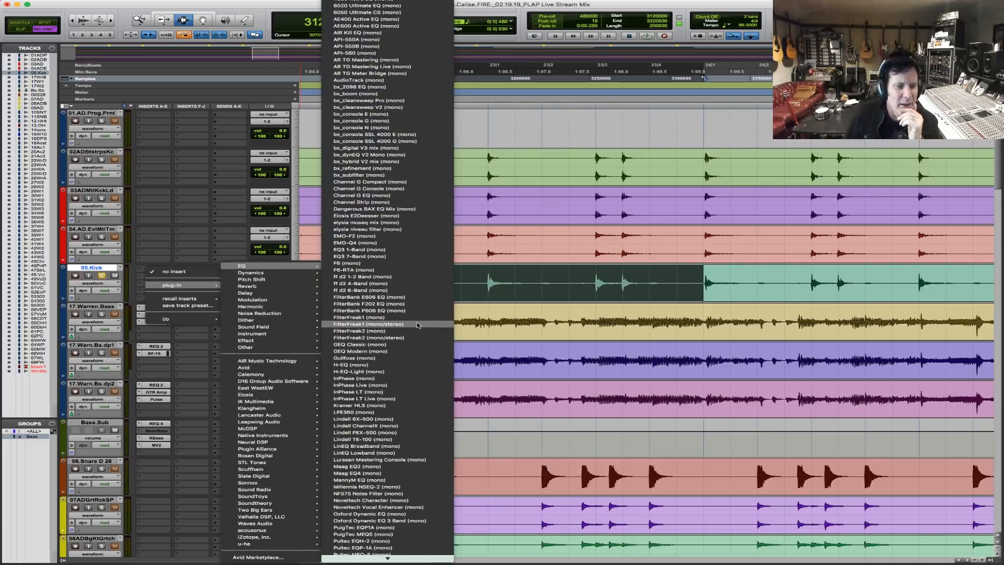
pyautogui.click(374, 473)
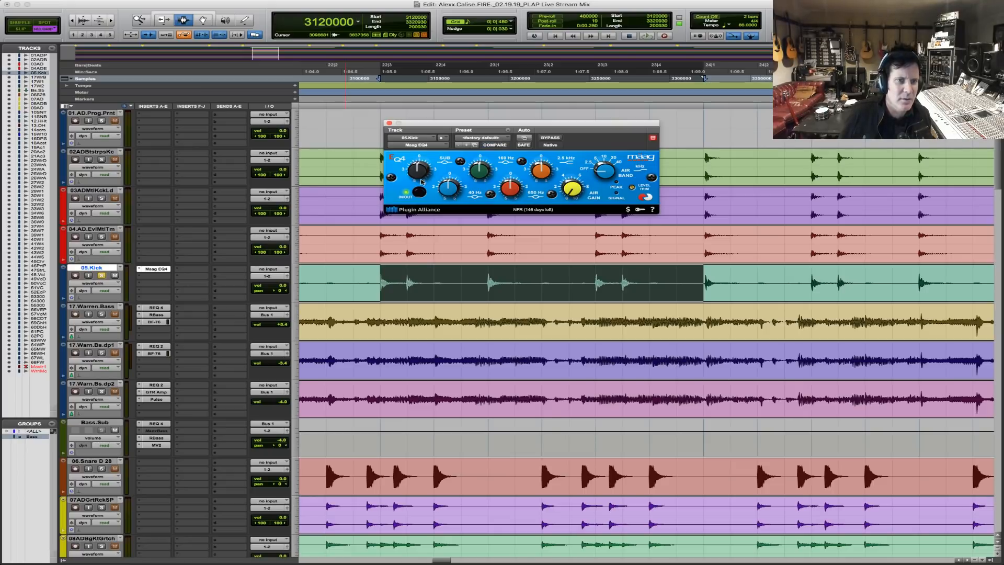
# Boost the Sub and 40 Hz bands of the kick's Maag EQ4 during playback and compare the sound with the plug-in bypassed.
pyautogui.press('space')
pyautogui.moveTo(421, 175); pyautogui.dragTo(424, 160)
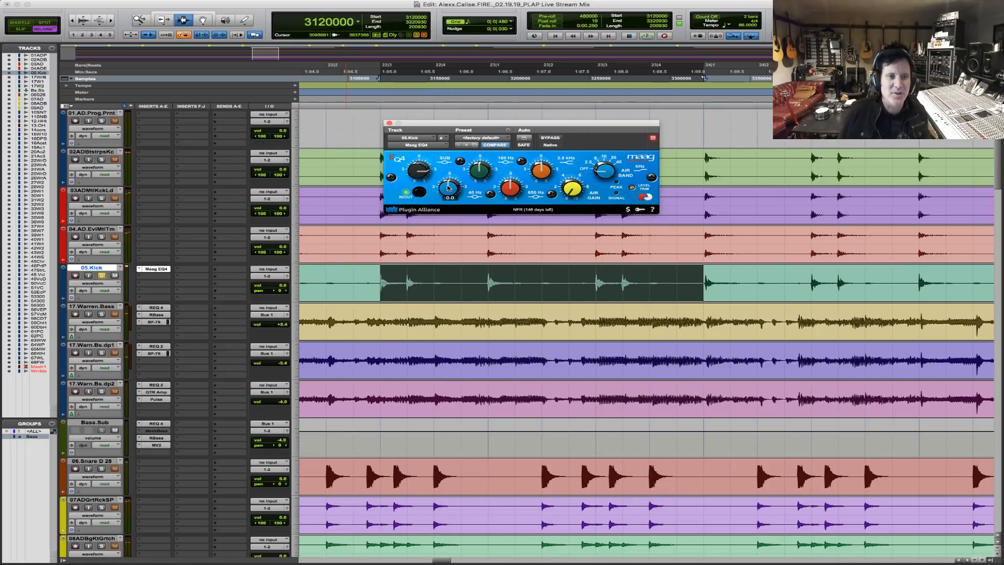
pyautogui.press('space')
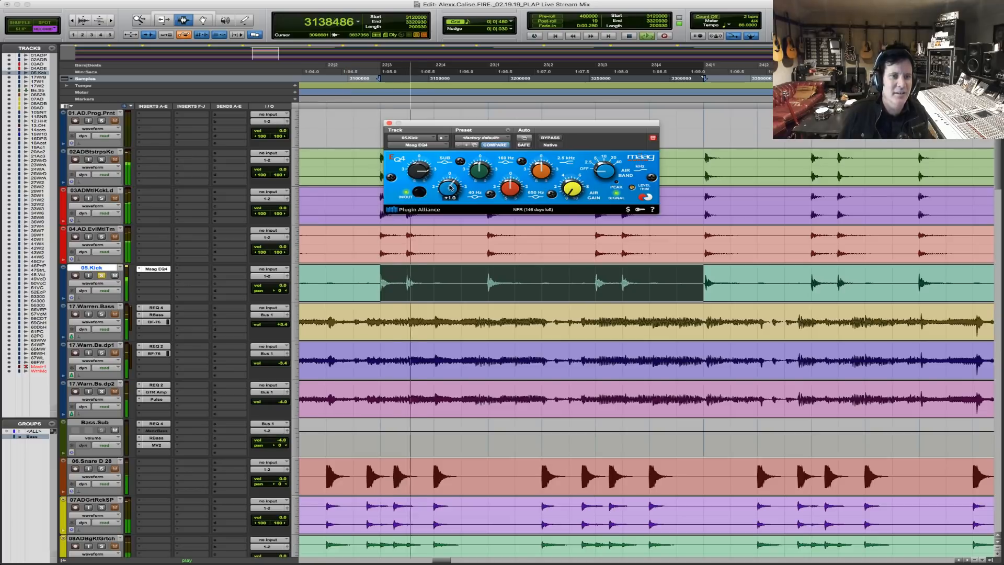
pyautogui.moveTo(448, 190); pyautogui.dragTo(454, 181)
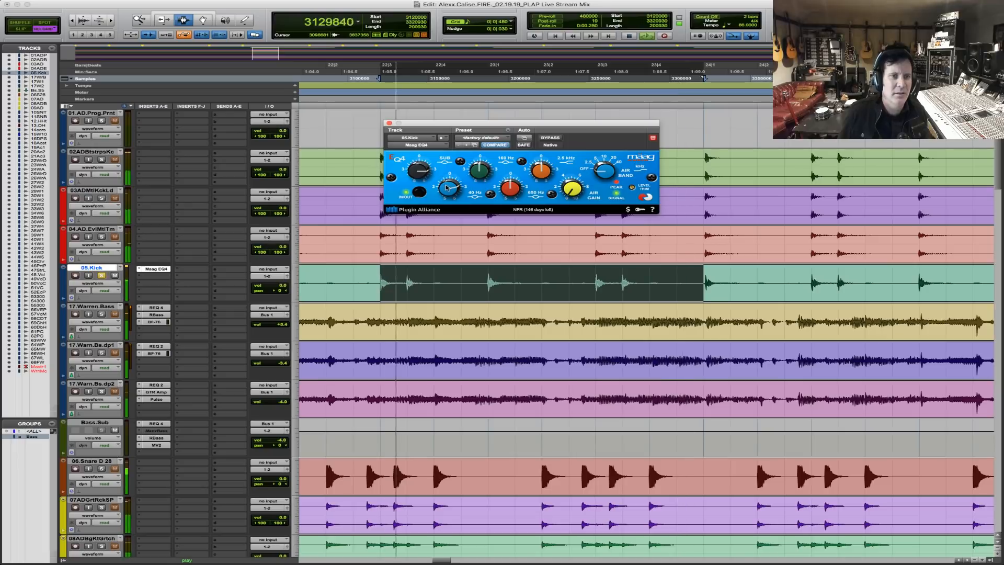
pyautogui.moveTo(449, 184); pyautogui.dragTo(451, 181)
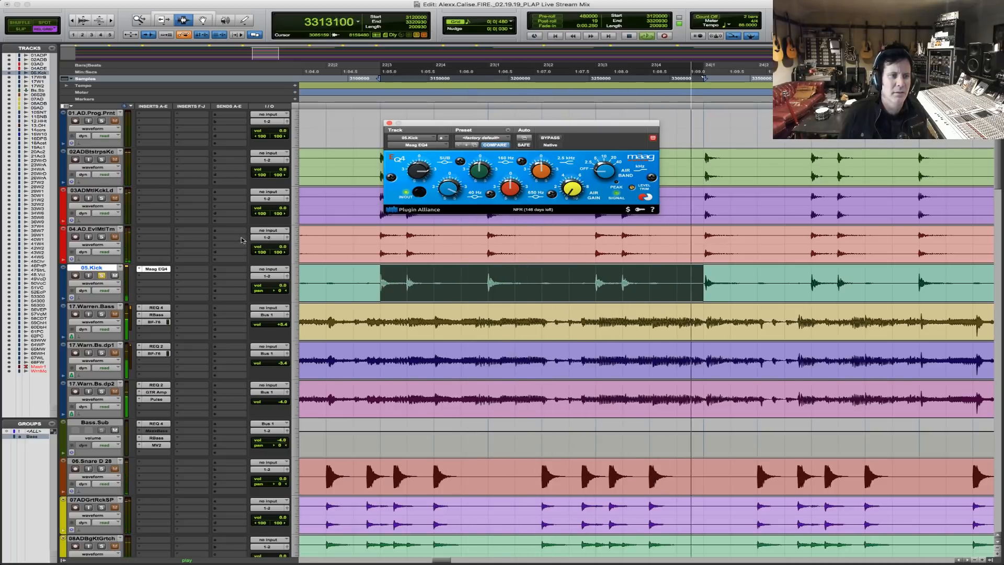
pyautogui.keyDown('super'); pyautogui.click(161, 270); pyautogui.keyUp('super')
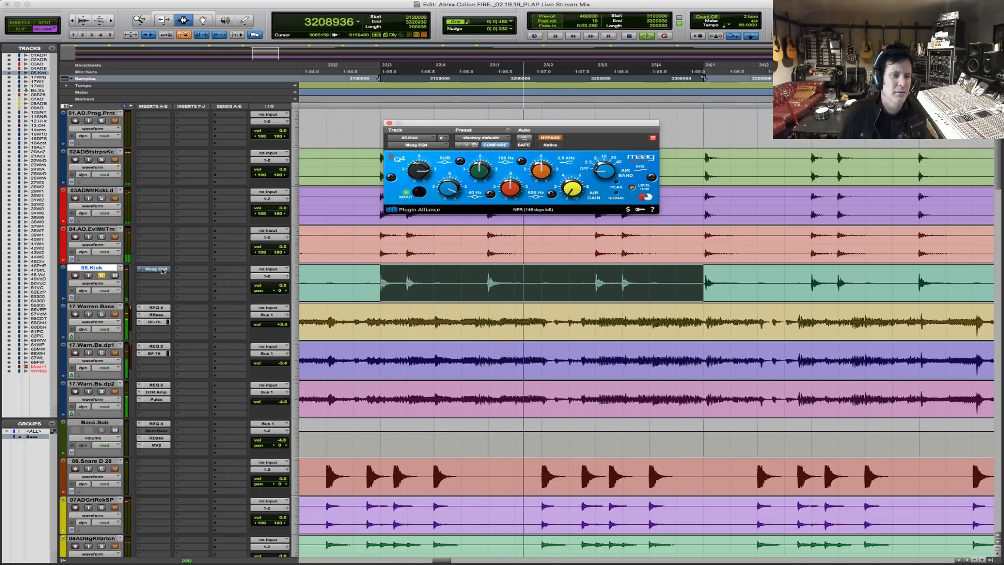
pyautogui.keyDown('super'); pyautogui.click(162, 269); pyautogui.keyUp('super')
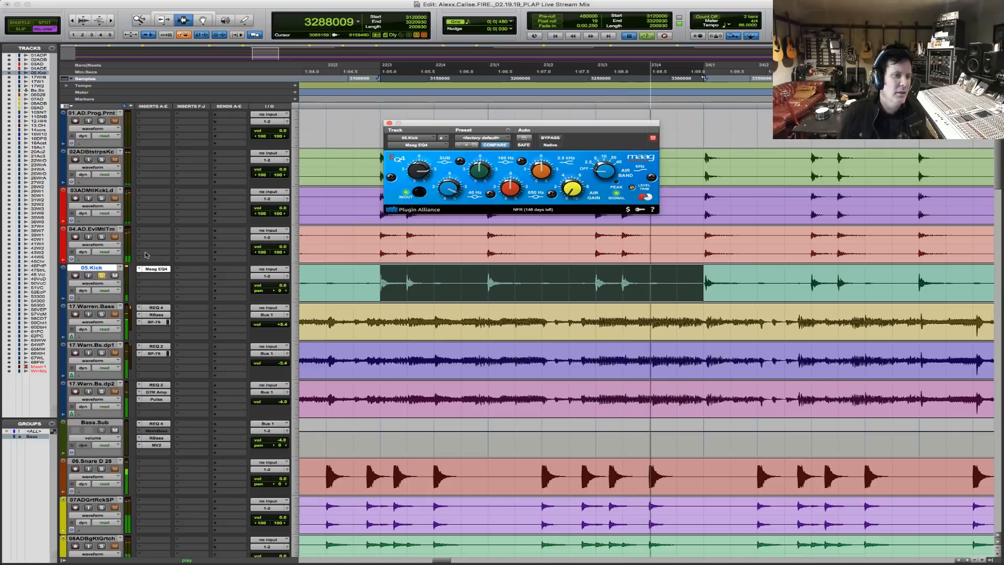
# Stop playback, replace the Maag EQ4 on 05.Kick with a mono REQ 2 and roll off the kick's lowest frequencies.
pyautogui.press('space')
pyautogui.click(138, 270)
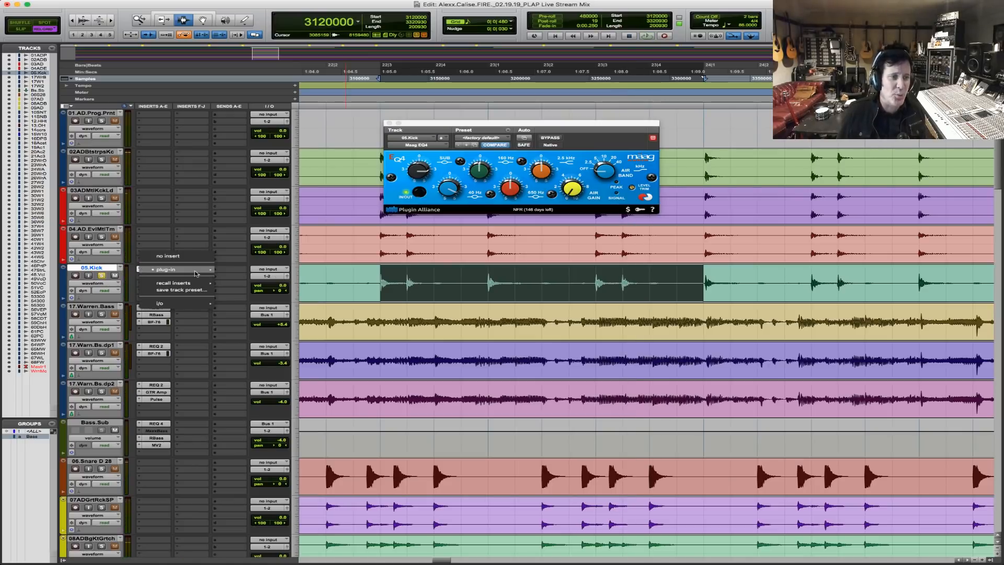
pyautogui.moveTo(199, 269)
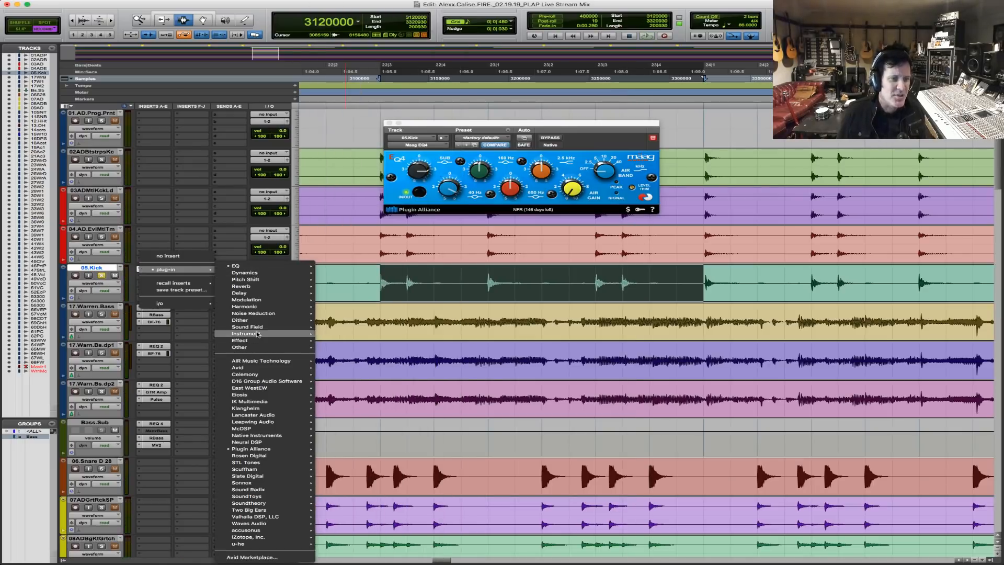
pyautogui.moveTo(273, 266)
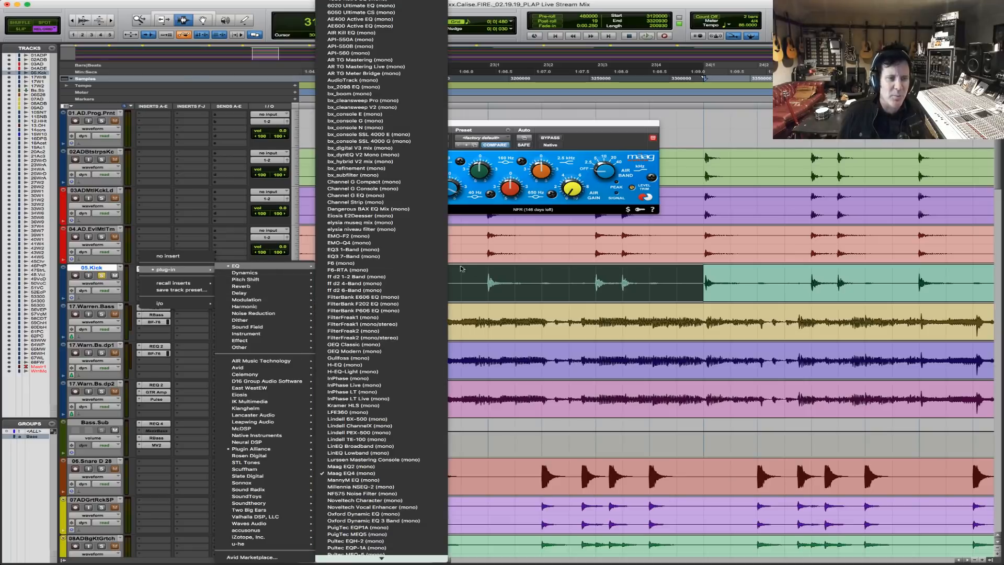
pyautogui.scroll(-3, 381, 520)
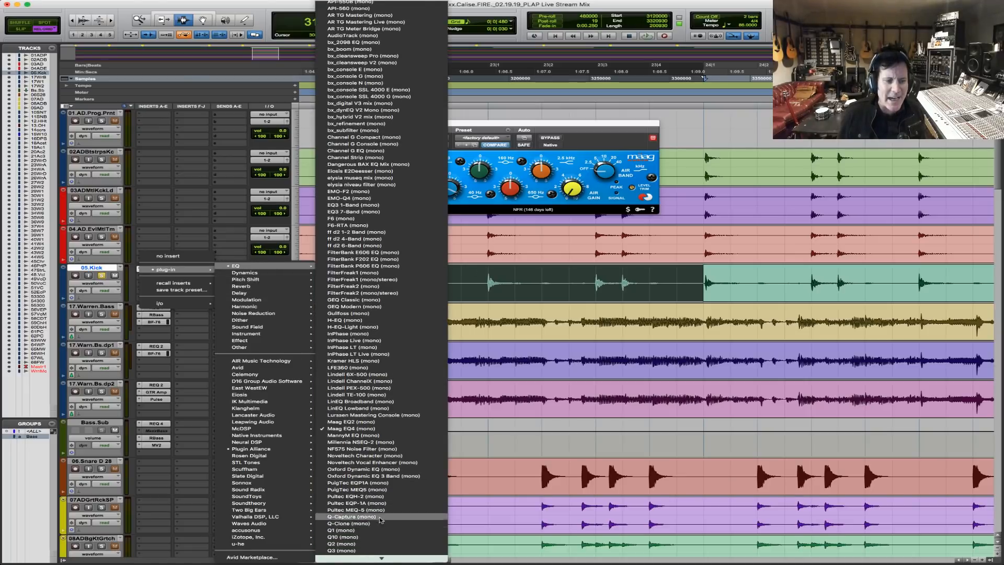
pyautogui.scroll(-10, 381, 520)
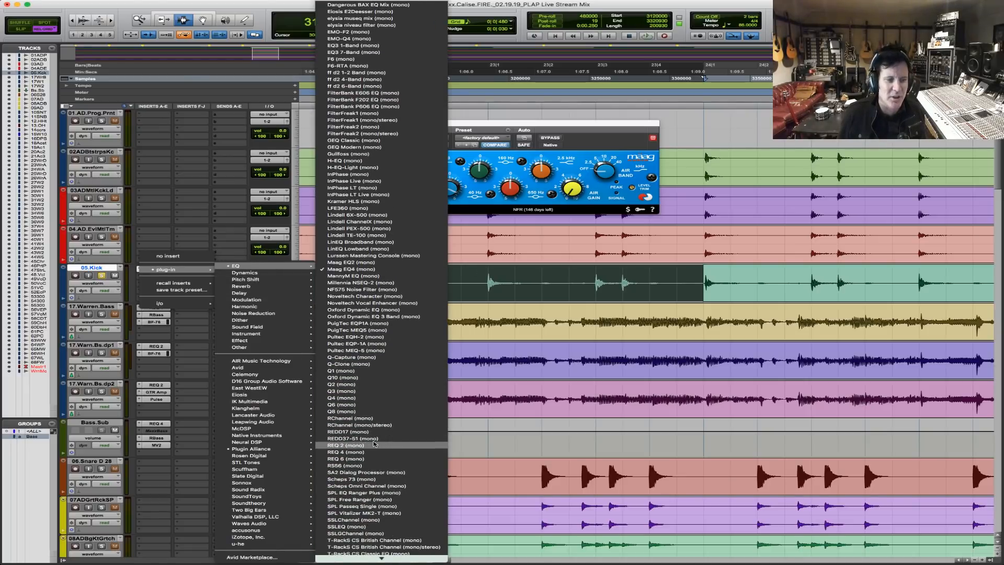
pyautogui.click(375, 444)
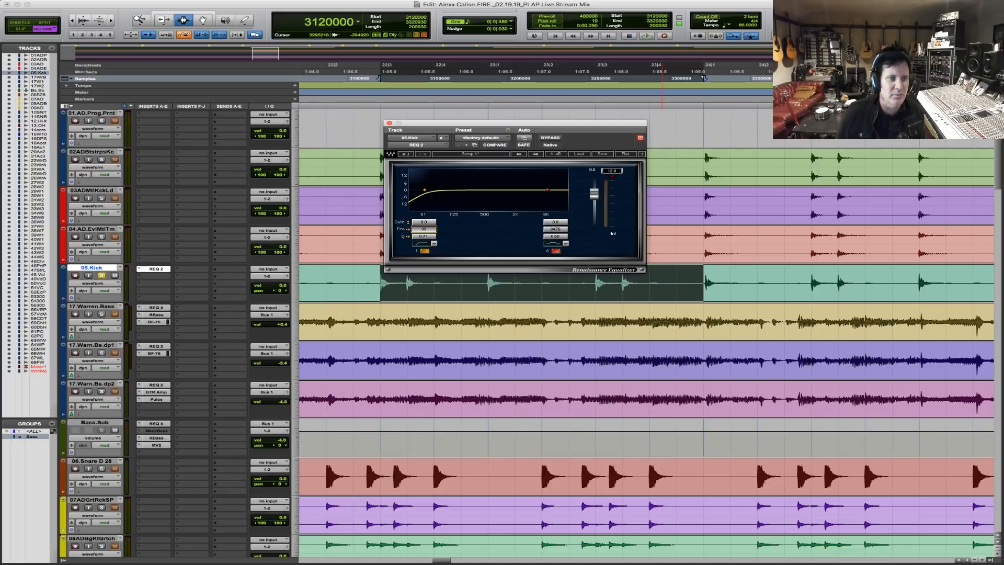
# Insert a mono RBass after the REQ 2 on the 05.Kick track.
pyautogui.click(140, 280)
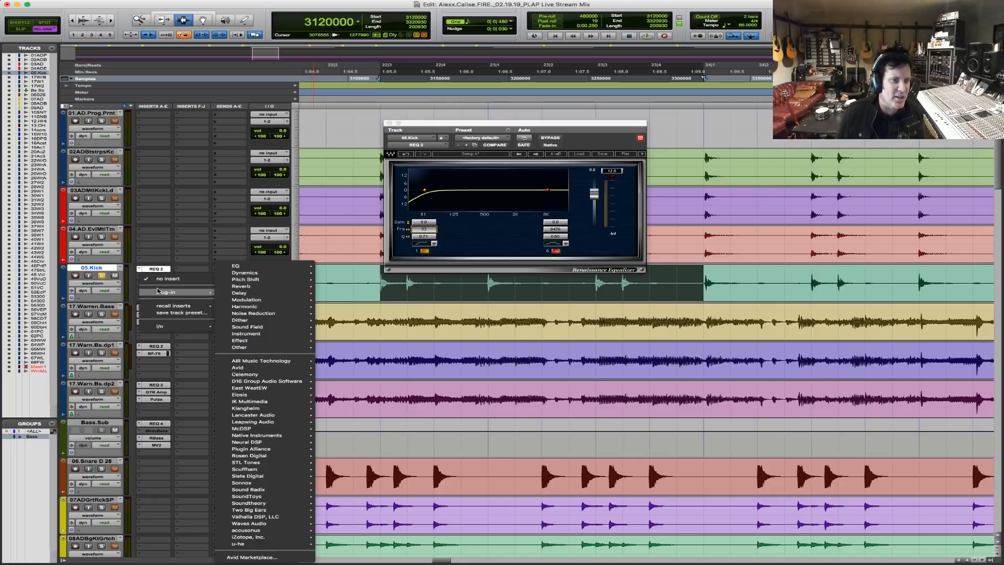
pyautogui.moveTo(178, 292)
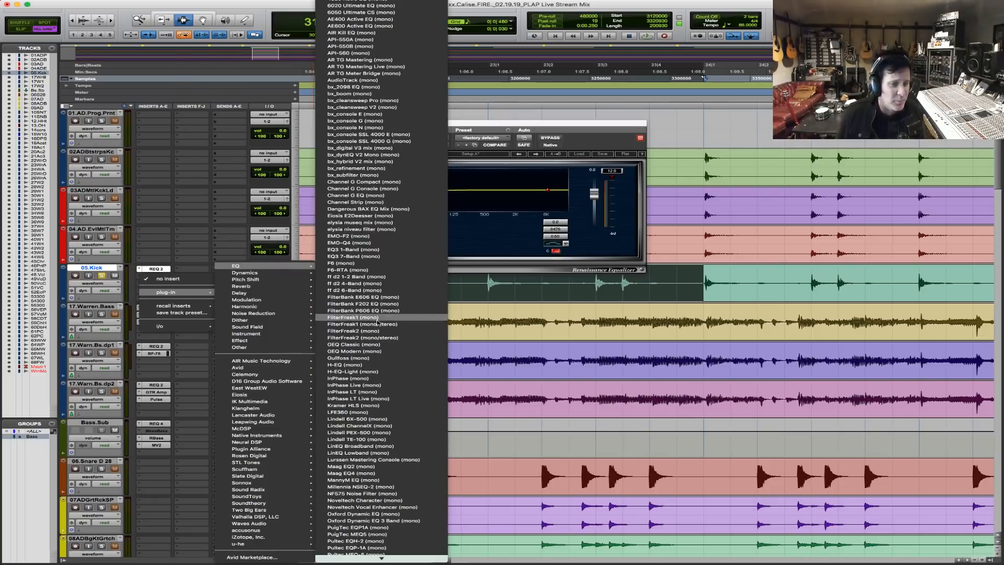
pyautogui.moveTo(394, 563)
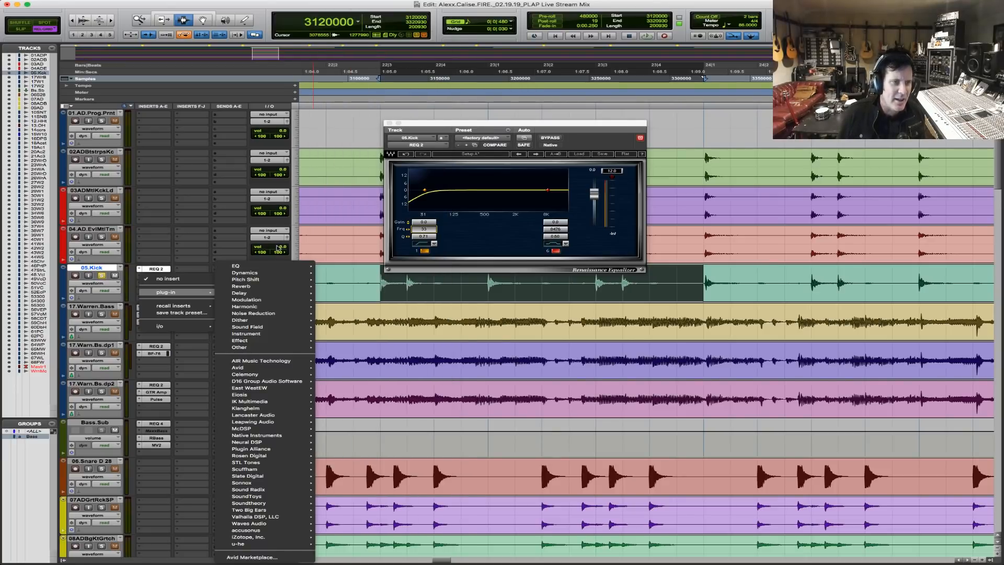
pyautogui.moveTo(262, 346)
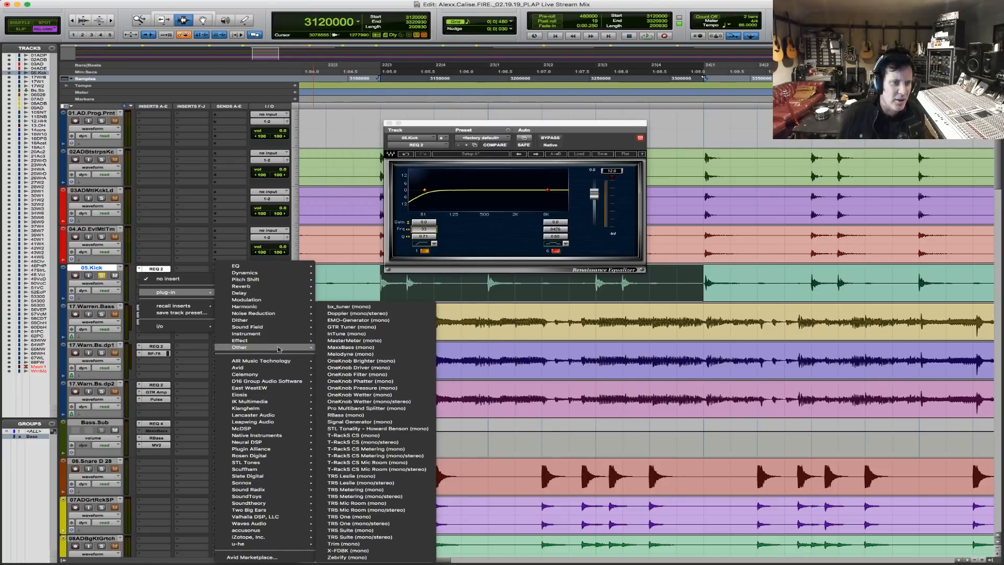
pyautogui.click(431, 417)
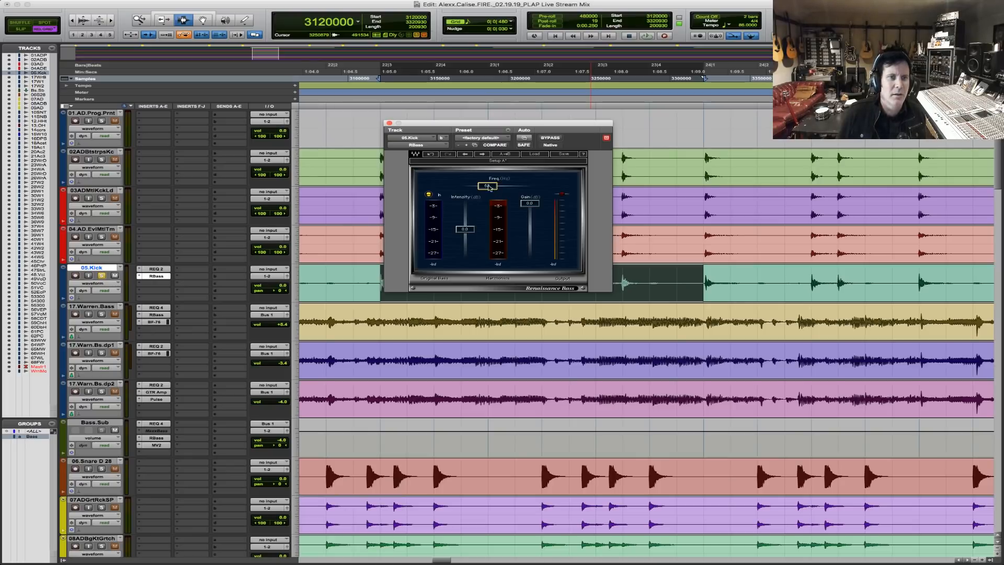
# Set the RBass frequency to about 60 Hz, adjust its intensity slightly and audition the kick.
pyautogui.press('space')
pyautogui.moveTo(465, 229); pyautogui.dragTo(465, 229)
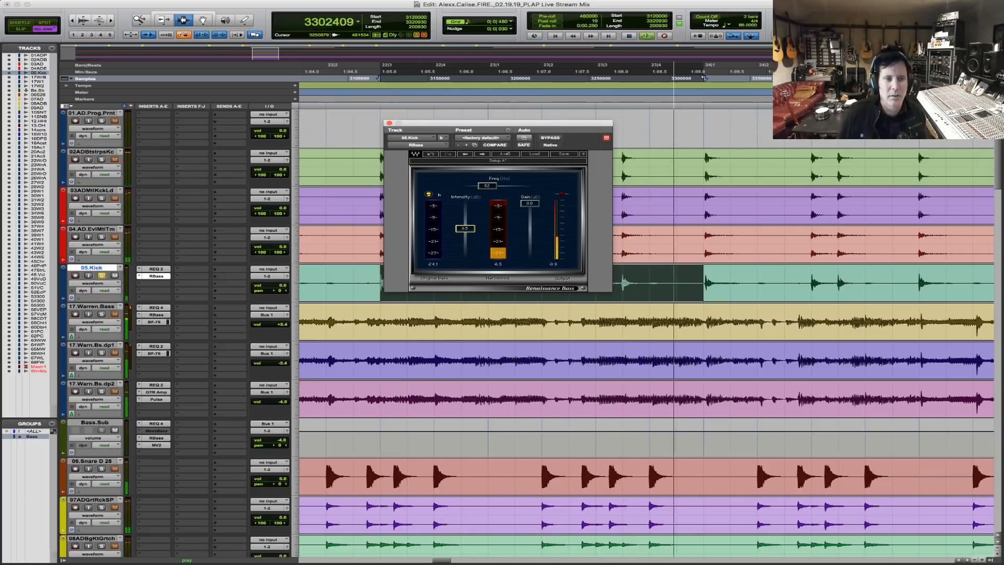
pyautogui.press('space')
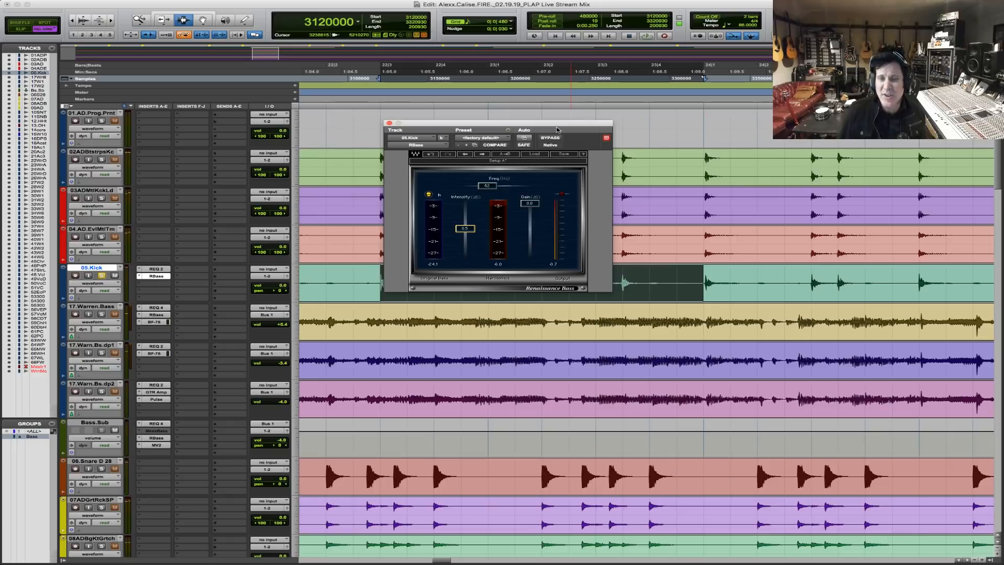
pyautogui.press('space')
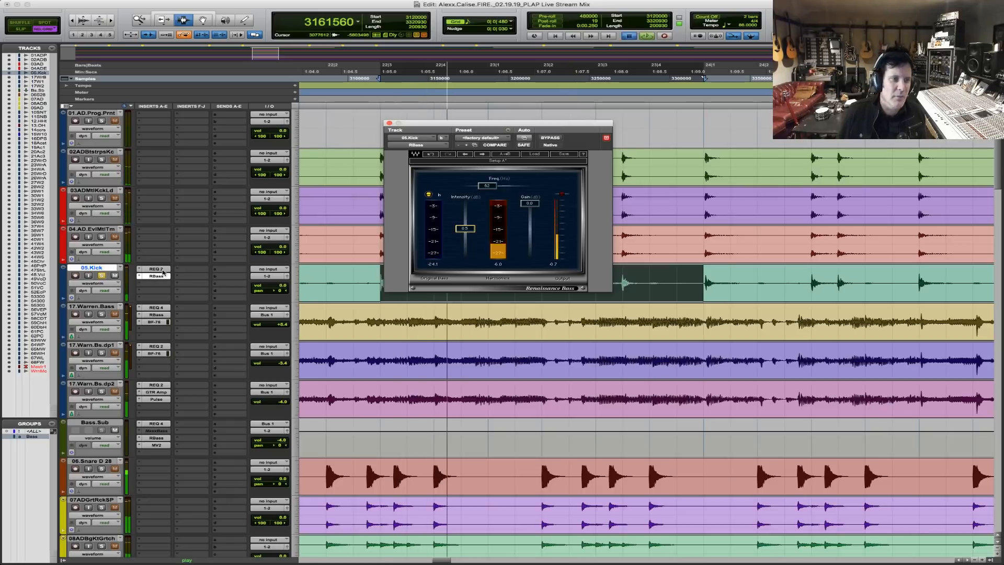
# Cut the kick at about 110 Hz with the second band of its REQ 2, narrow that band's Q and play it back.
pyautogui.press('space')
pyautogui.click(156, 268)
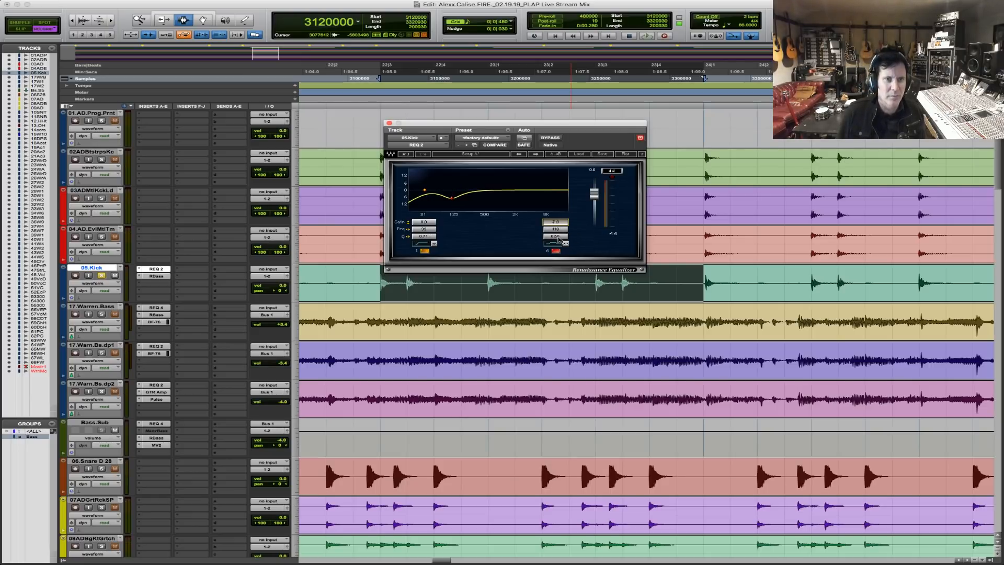
pyautogui.press('space')
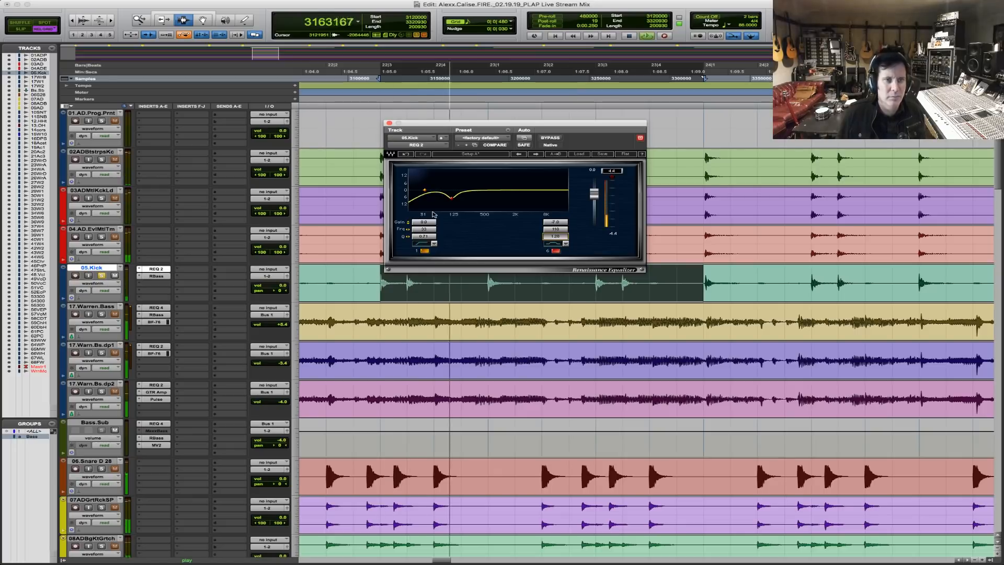
# Raise the RBass intensity on 05.Kick and ease it back to a moderate boost while listening.
pyautogui.click(156, 276)
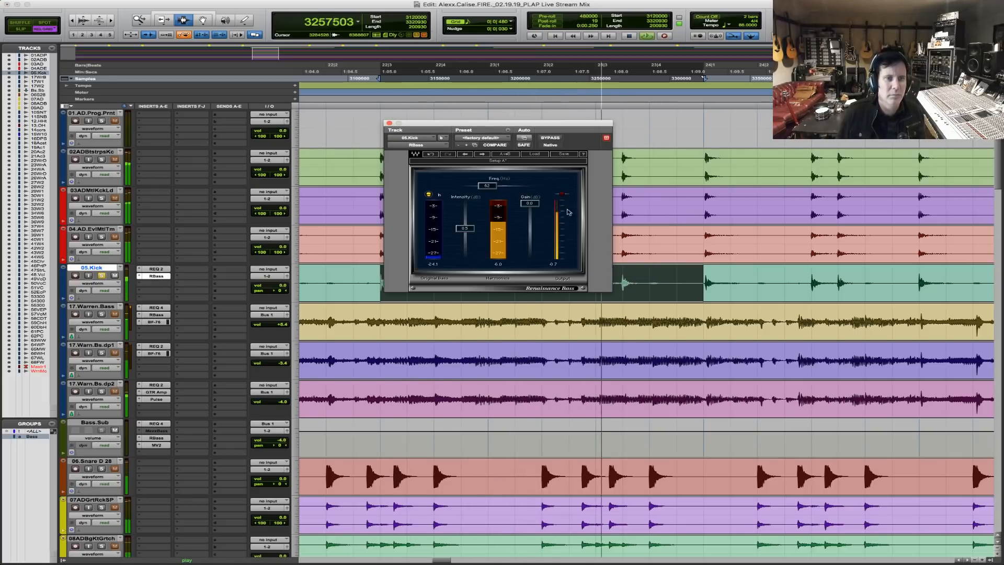
pyautogui.moveTo(465, 222); pyautogui.dragTo(465, 221)
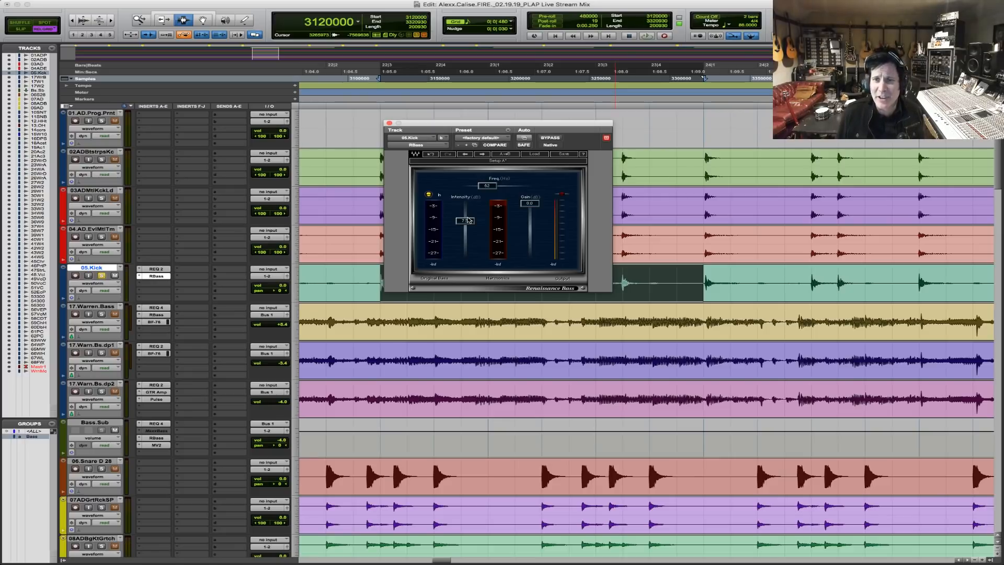
pyautogui.press('space')
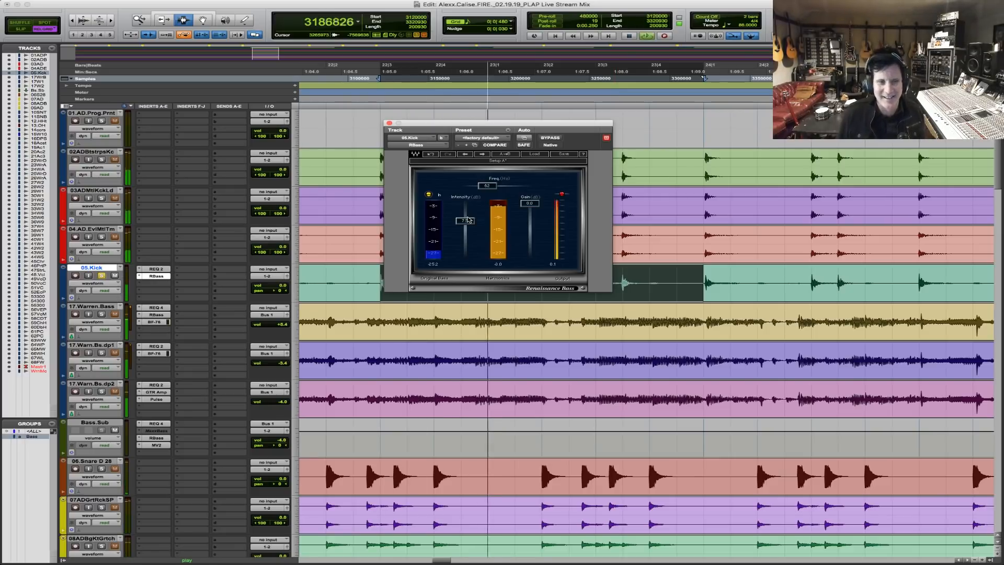
pyautogui.moveTo(465, 220); pyautogui.dragTo(464, 224)
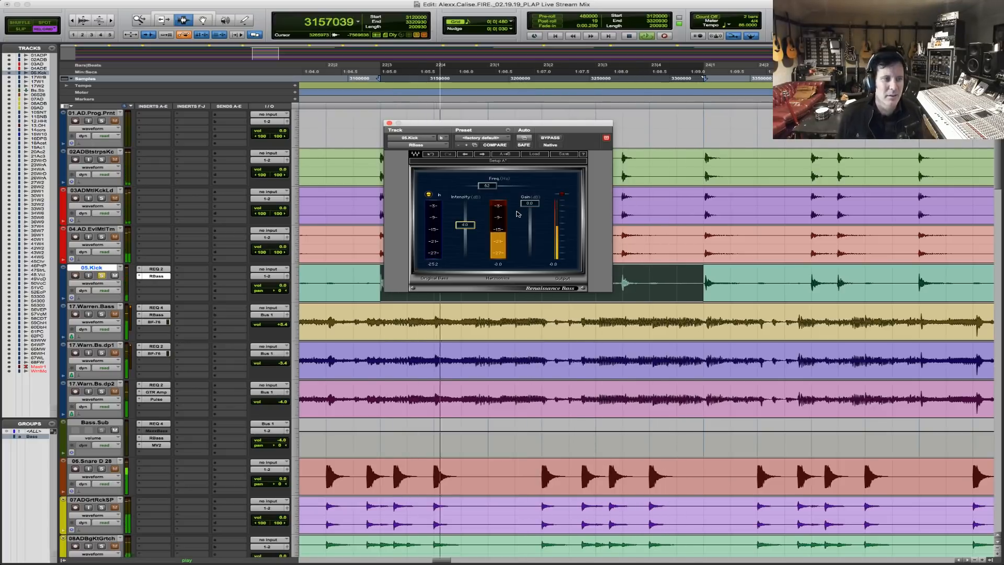
# Close the RBass window, move the solo from 05.Kick to 02ADBtstrpsKc and inspect the kick layers' transients at bar 23.
pyautogui.click(103, 237)
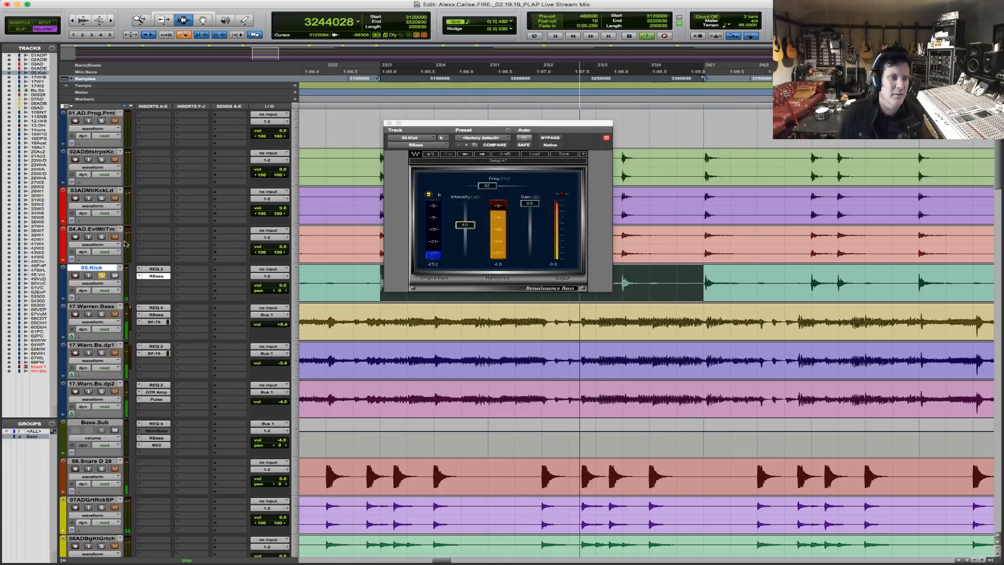
pyautogui.click(390, 124)
pyautogui.press('F5')
pyautogui.moveTo(483, 233); pyautogui.dragTo(530, 237)
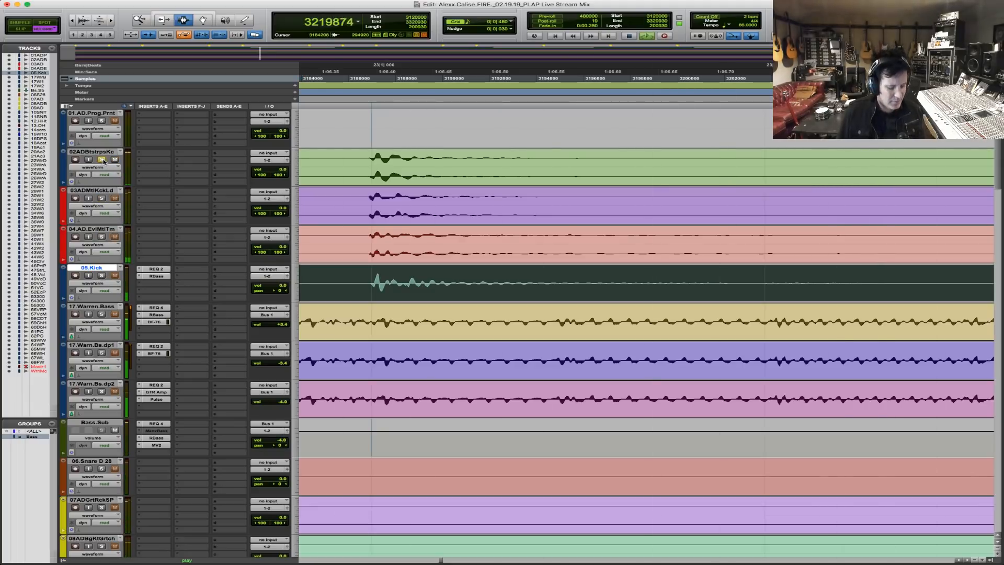
pyautogui.press('r')
pyautogui.press('r')
pyautogui.press('r')
pyautogui.press('r')
pyautogui.press('r')
pyautogui.press('space')
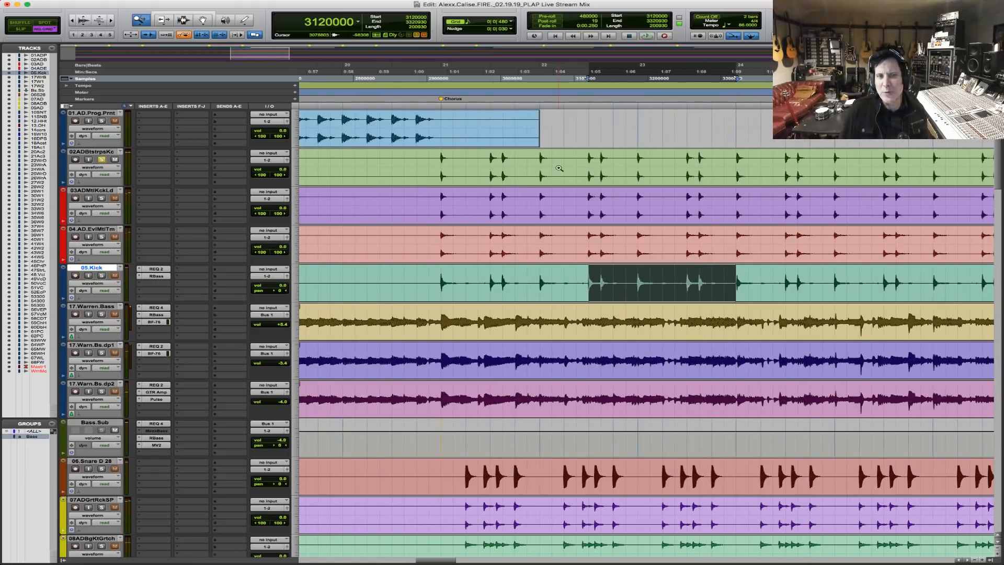
# Select bar 22 beat 3 to bar 24 on 02ADBtstrpsKc and audition the soloed kick.
pyautogui.moveTo(559, 168); pyautogui.dragTo(860, 177)
pyautogui.moveTo(356, 168); pyautogui.dragTo(705, 174)
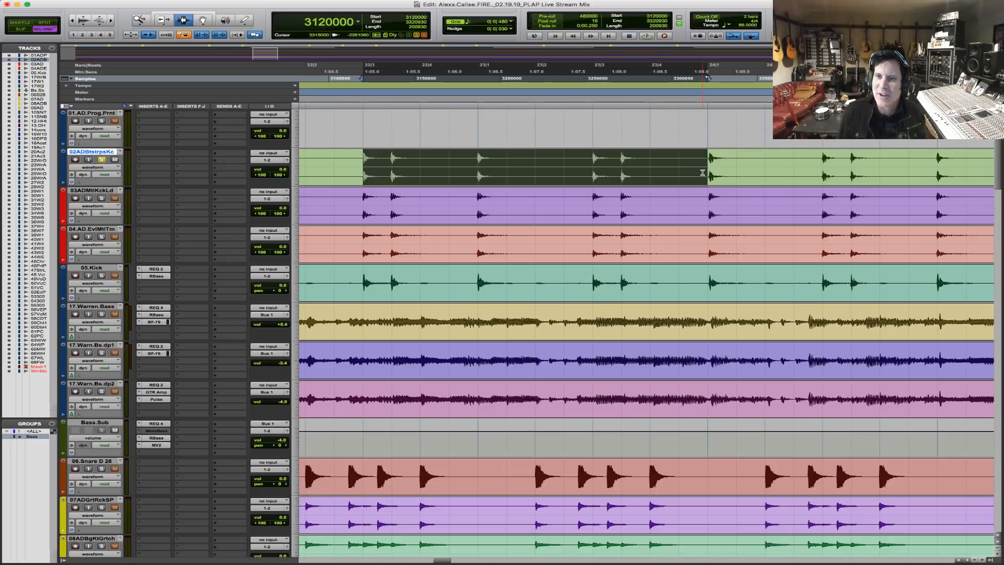
pyautogui.press('space')
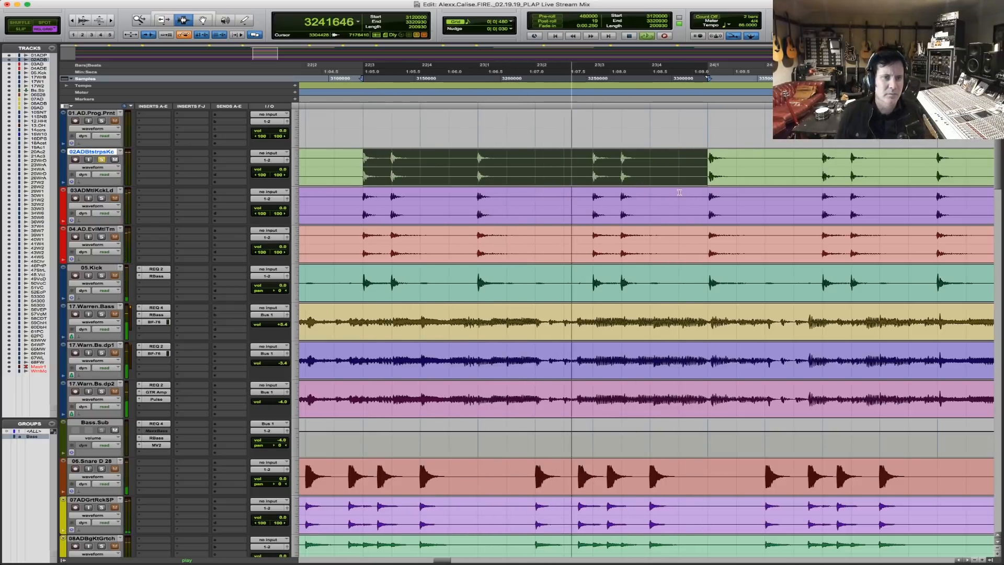
pyautogui.press('space')
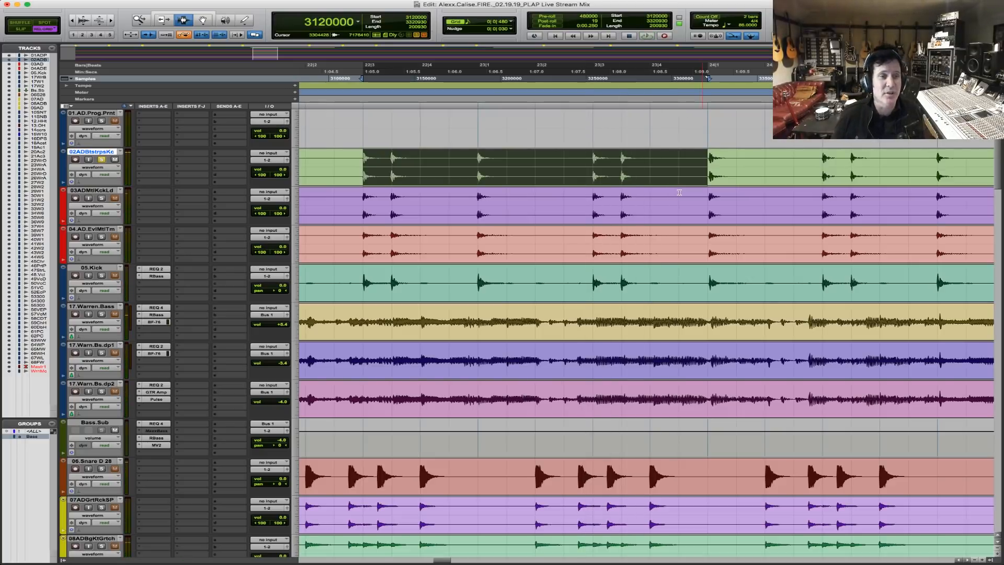
pyautogui.press('space')
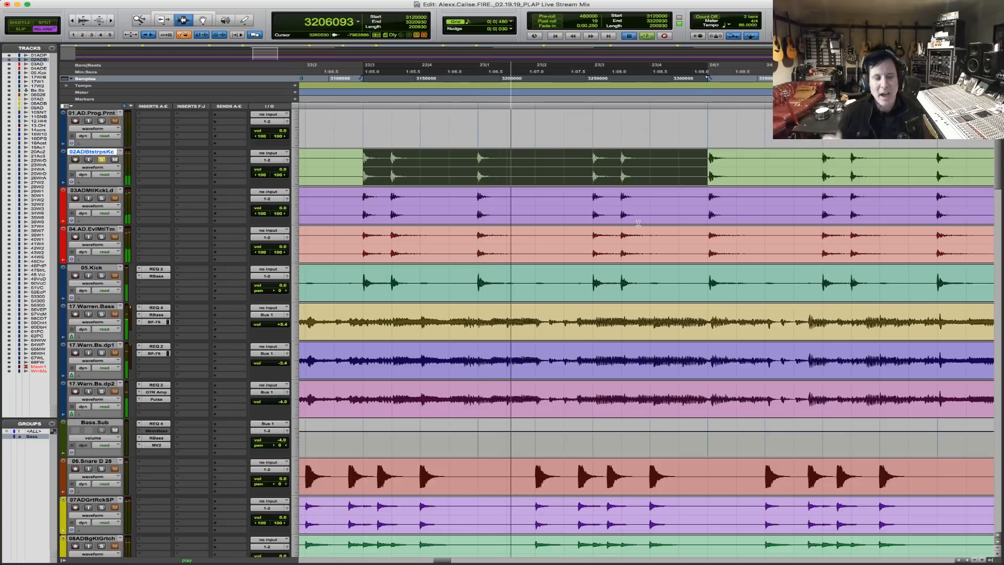
pyautogui.press('space')
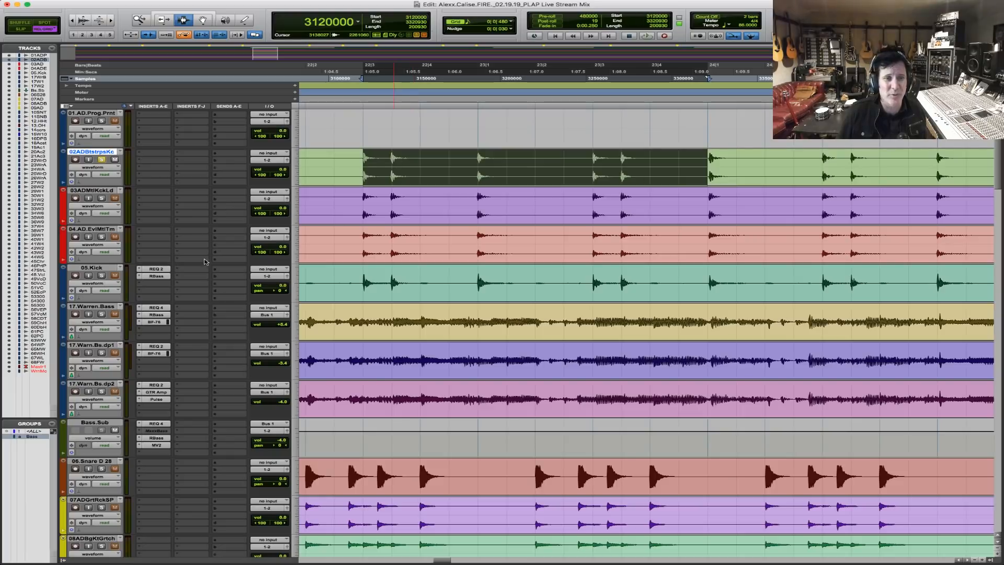
# Solo 05.Kick, 03ADMtlKckLd and 04.AD.EvlMtlTm with 02ADBtstrpsKc during playback and lower their volumes to about -6, -7.5 and -10.8 dB.
pyautogui.press('space')
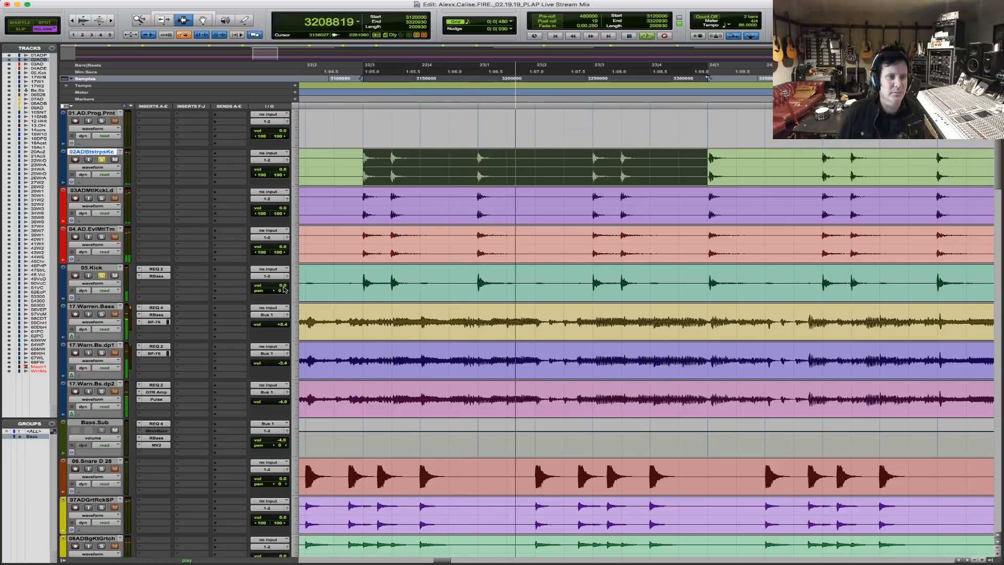
pyautogui.moveTo(284, 290); pyautogui.dragTo(280, 290)
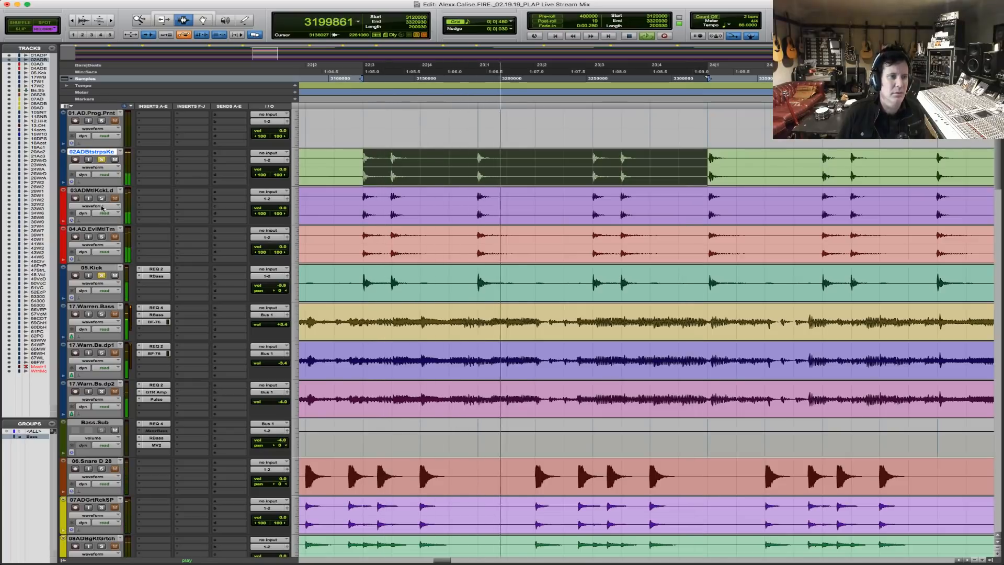
pyautogui.moveTo(281, 208); pyautogui.dragTo(280, 212)
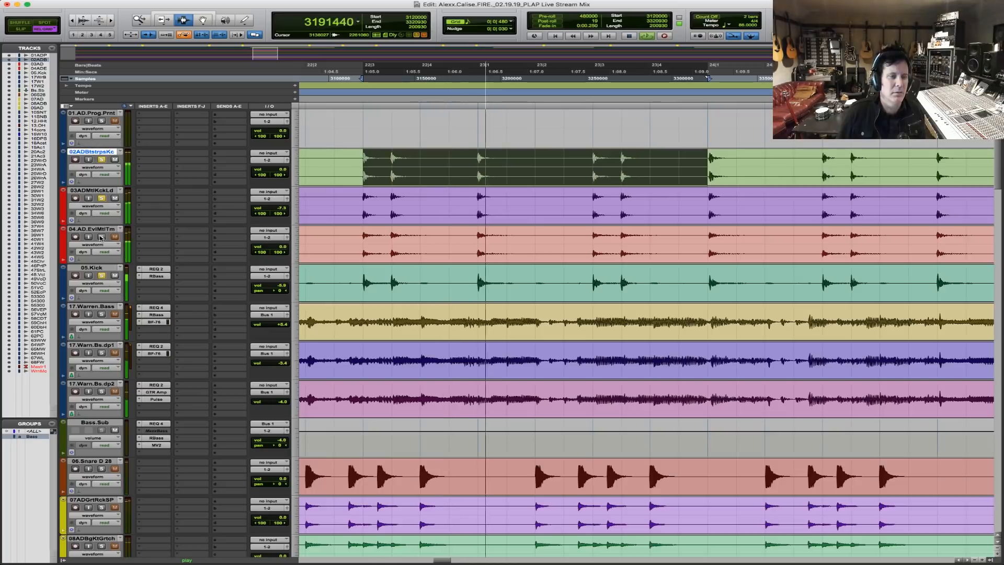
pyautogui.moveTo(280, 247); pyautogui.dragTo(281, 260)
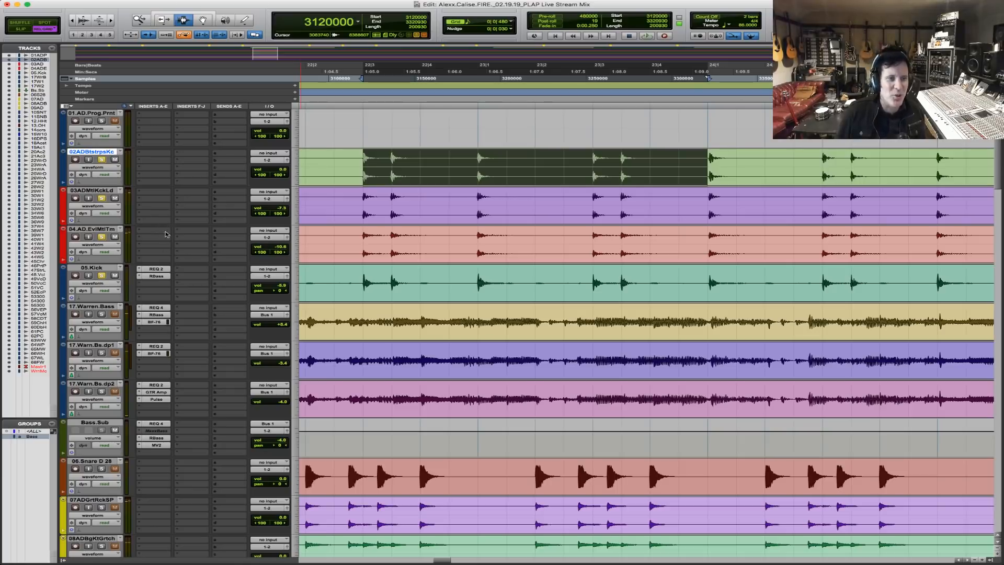
# Insert a stereo REQ 2 with a low cut on 04.AD.EvlMtlTm and raise the track's volume to about -5.3 dB during playback.
pyautogui.click(150, 233)
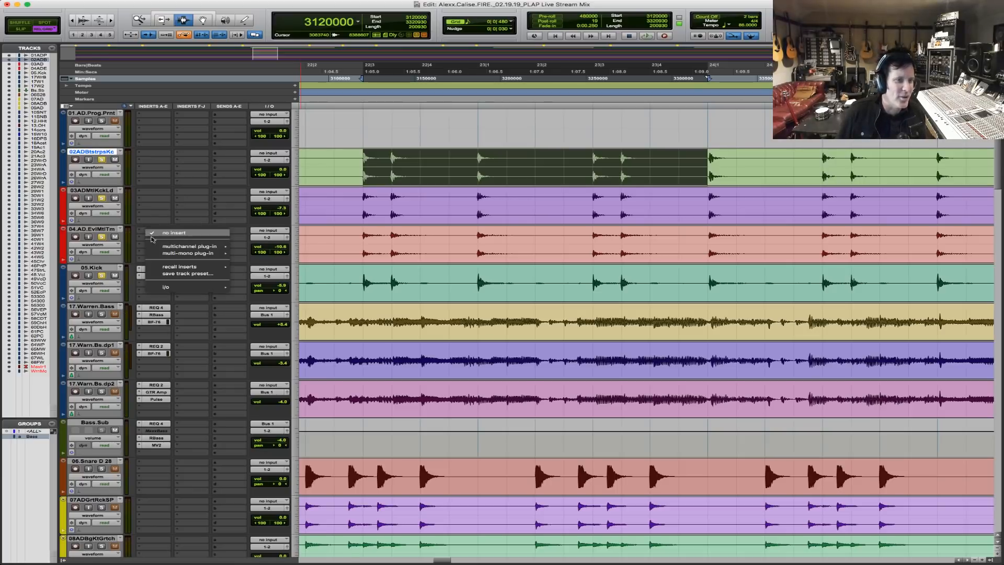
pyautogui.moveTo(191, 245)
pyautogui.moveTo(278, 232)
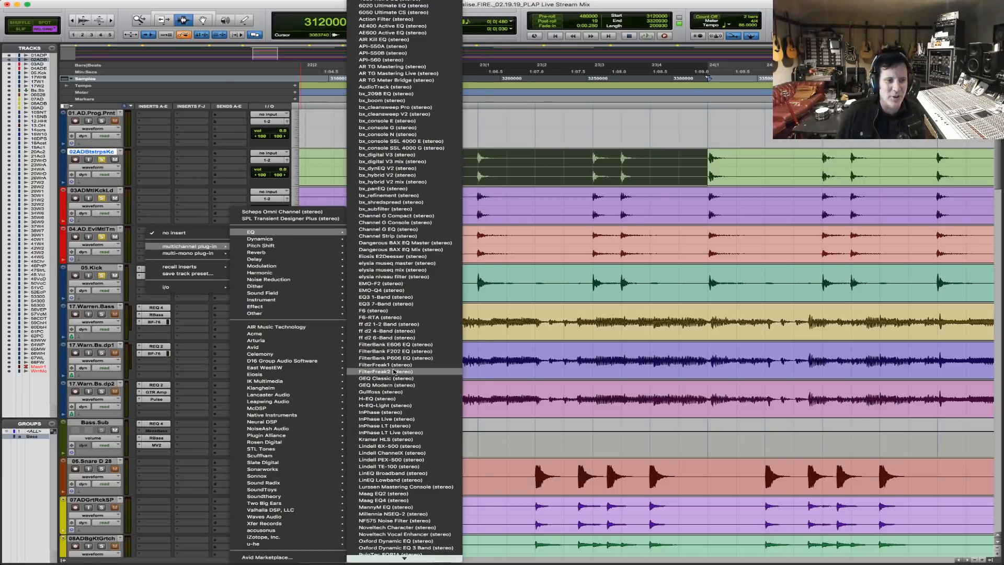
pyautogui.moveTo(384, 558)
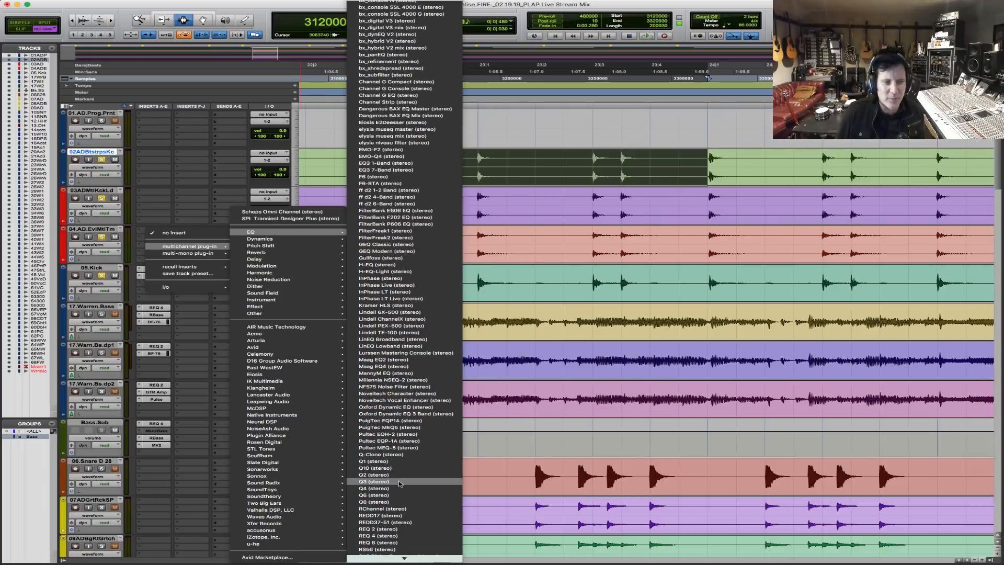
pyautogui.click(413, 530)
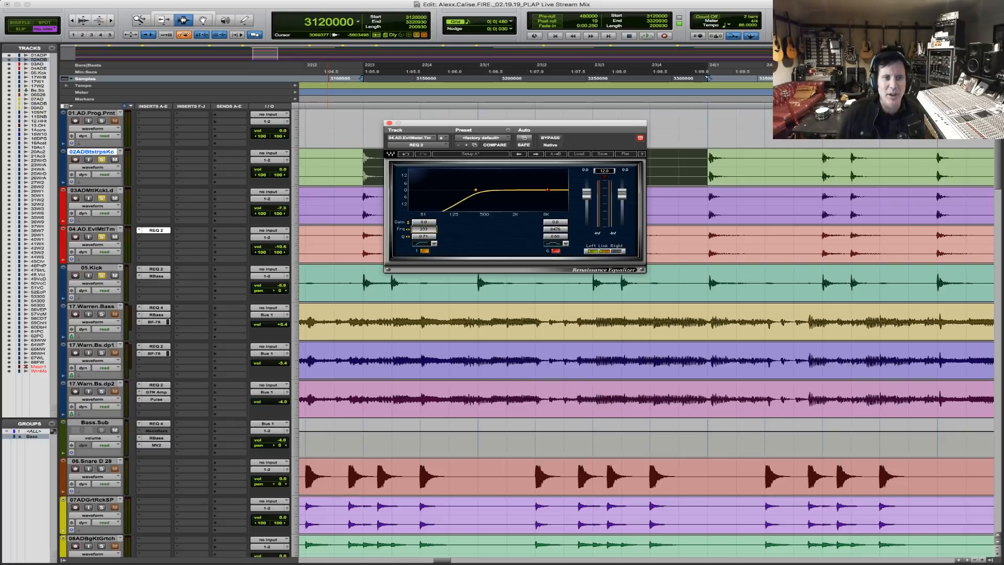
pyautogui.press('space')
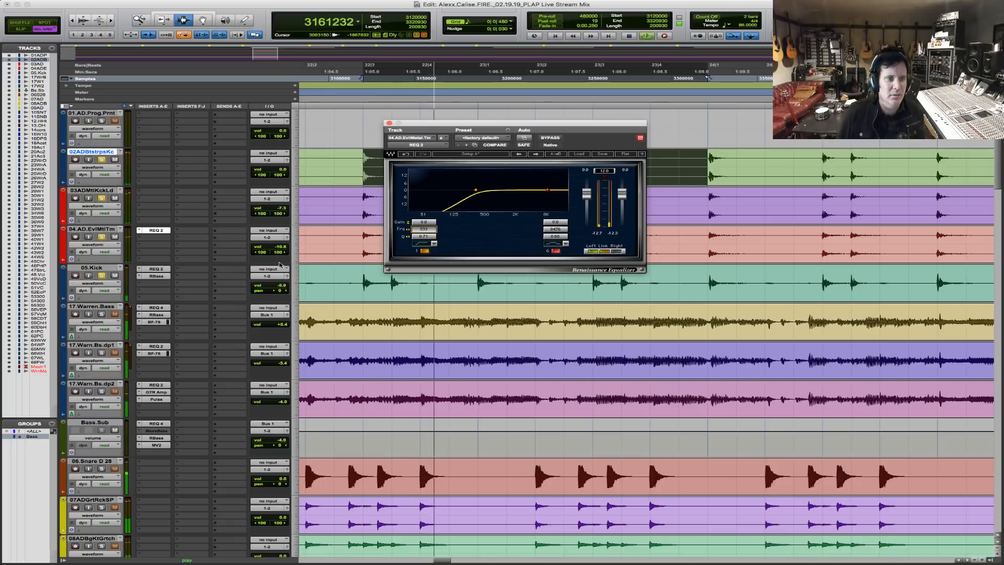
pyautogui.moveTo(279, 249); pyautogui.dragTo(280, 247)
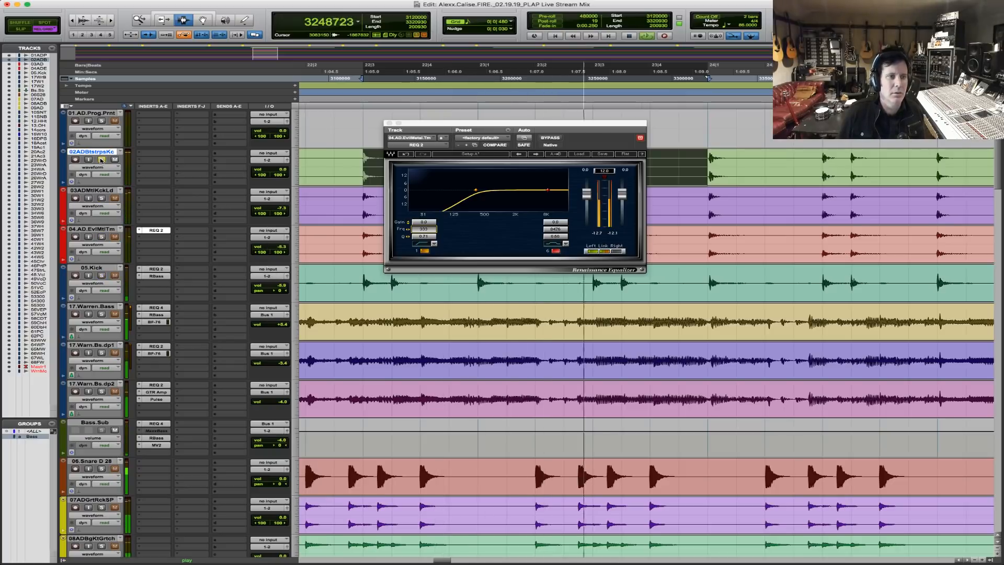
# Audition only 02ADBtstrpsKc and 05.Kick in solo, leaving out the other two kick layers.
pyautogui.press('space')
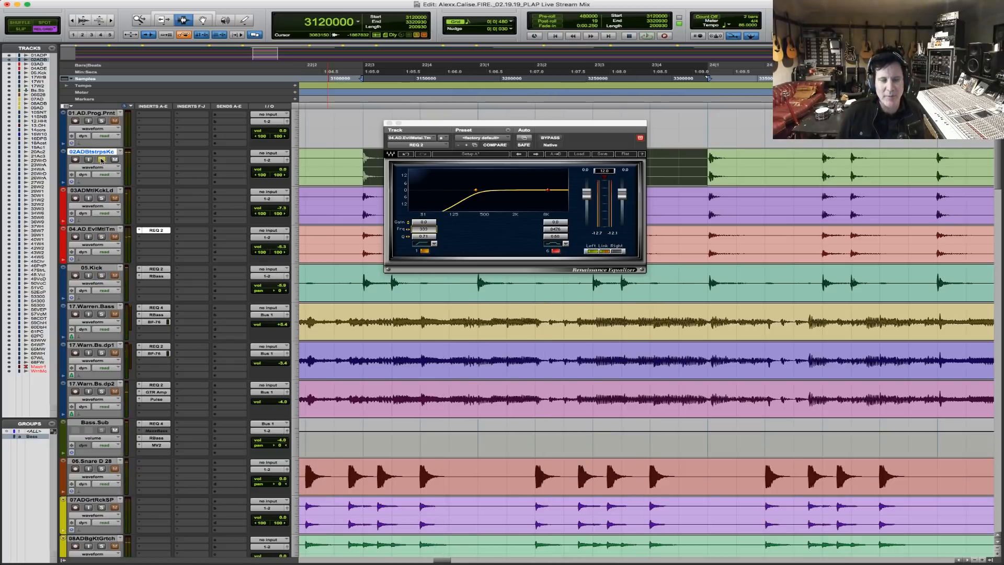
pyautogui.press('space')
pyautogui.click(102, 276)
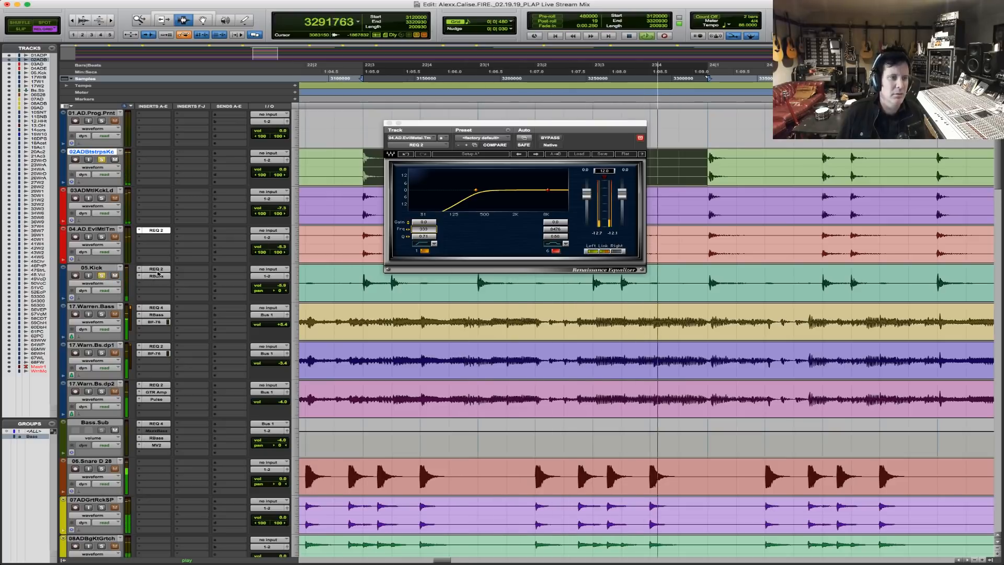
pyautogui.press('space')
# Insert a mono REQ 4 on 05.Kick and cut its second band in the low mids at 351 Hz during playback.
pyautogui.click(144, 287)
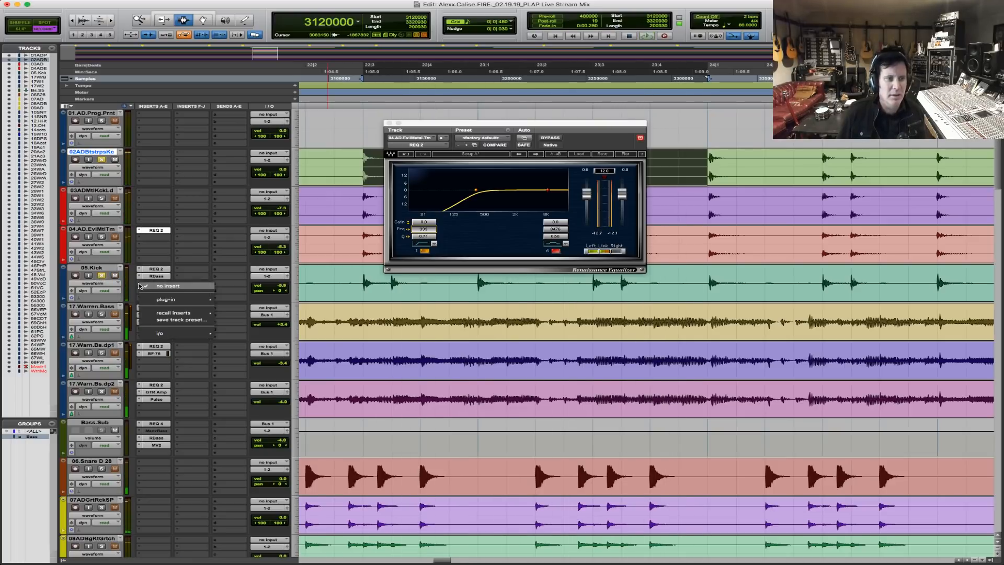
pyautogui.moveTo(178, 299)
pyautogui.moveTo(236, 265)
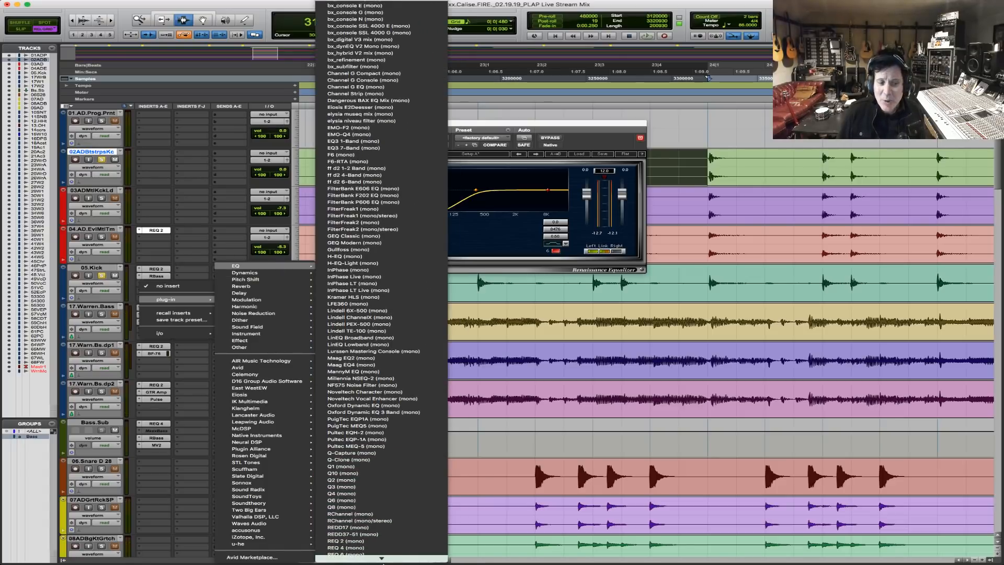
pyautogui.click(375, 485)
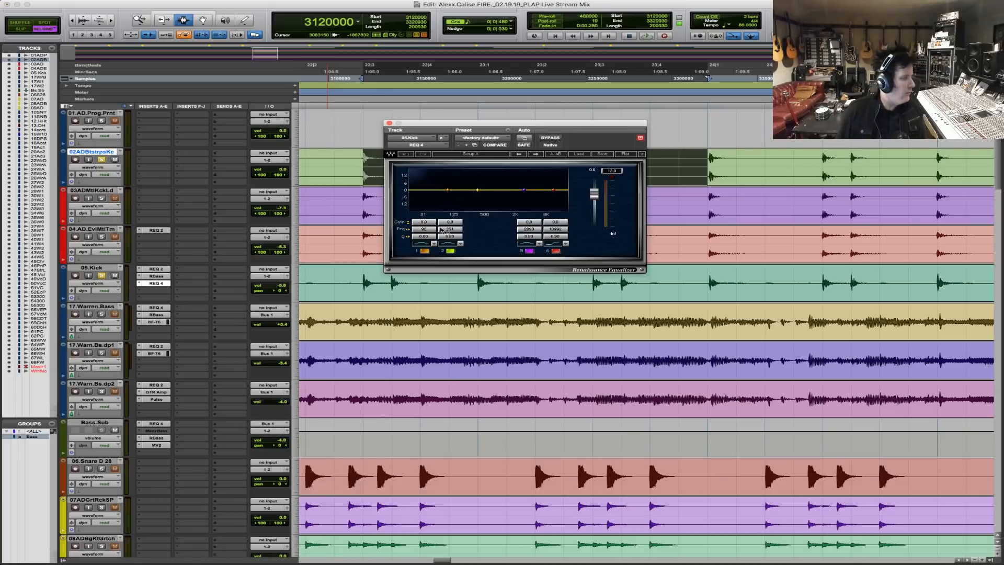
pyautogui.press('space')
pyautogui.moveTo(449, 222); pyautogui.dragTo(449, 232)
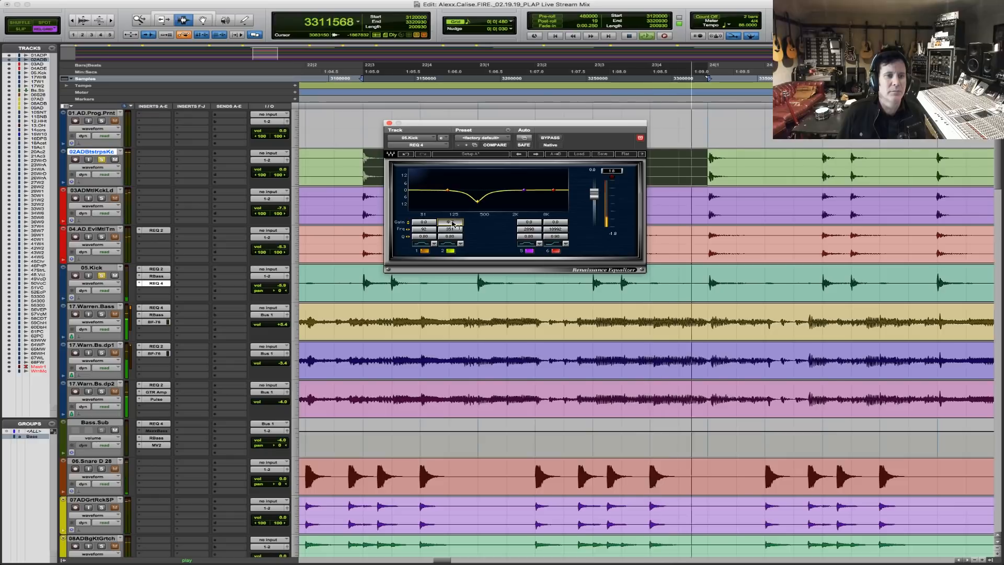
# Boost 05.Kick by 4 dB at 62 Hz with band 5 of REQ 4 and turn band 1 into a low cut near 30 Hz.
pyautogui.moveTo(429, 231); pyautogui.dragTo(429, 230)
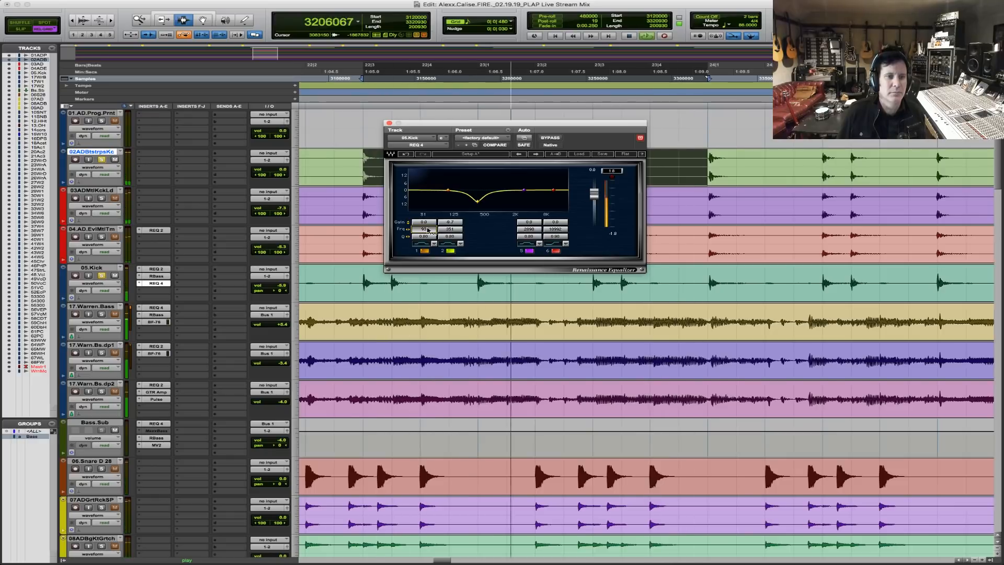
pyautogui.moveTo(544, 231); pyautogui.dragTo(529, 212)
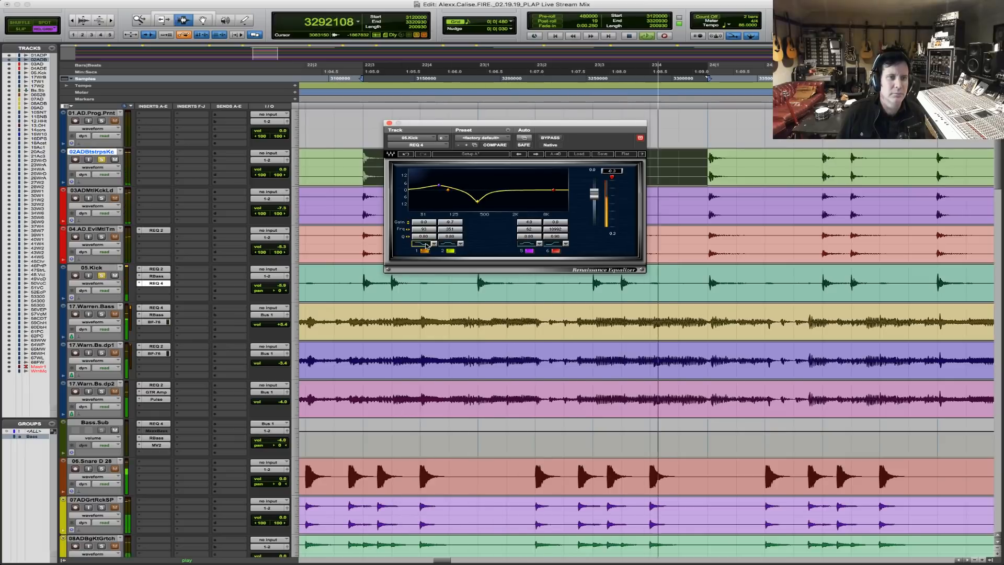
pyautogui.click(424, 244)
pyautogui.moveTo(424, 229)
pyautogui.mouseDown()
pyautogui.moveTo(424, 248)
pyautogui.moveTo(430, 233)
pyautogui.mouseUp()
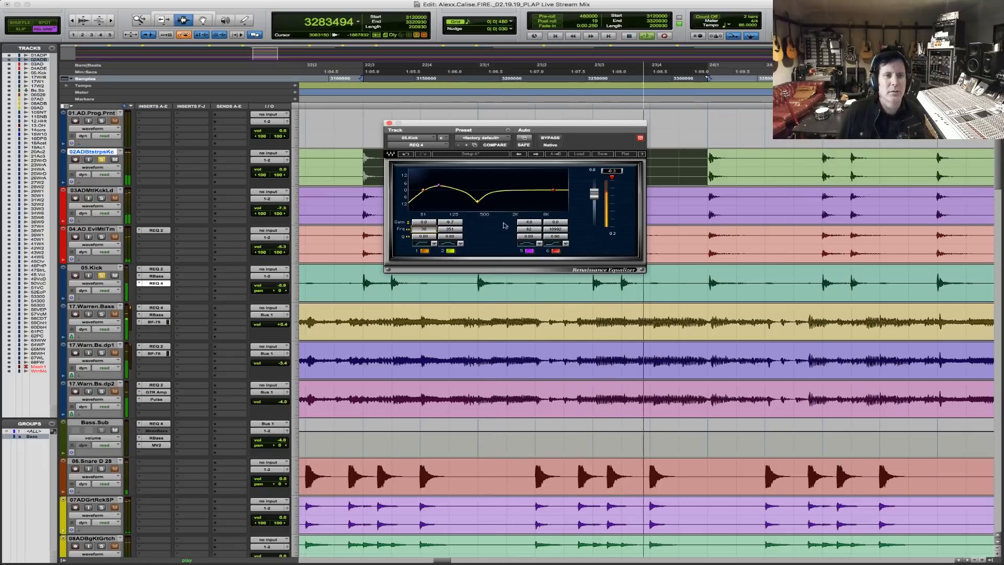
# Turn REQ 4's band 6 into a bell boosting 5.7 dB at 2975 Hz and deepen the low-mid cut to -11.1 dB at 275 Hz.
pyautogui.click(556, 243)
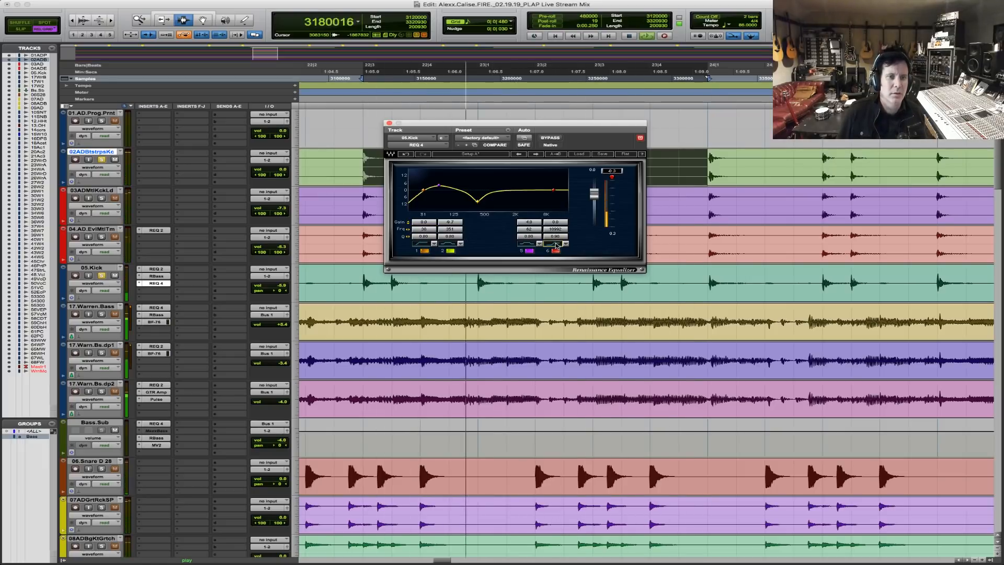
pyautogui.click(556, 244)
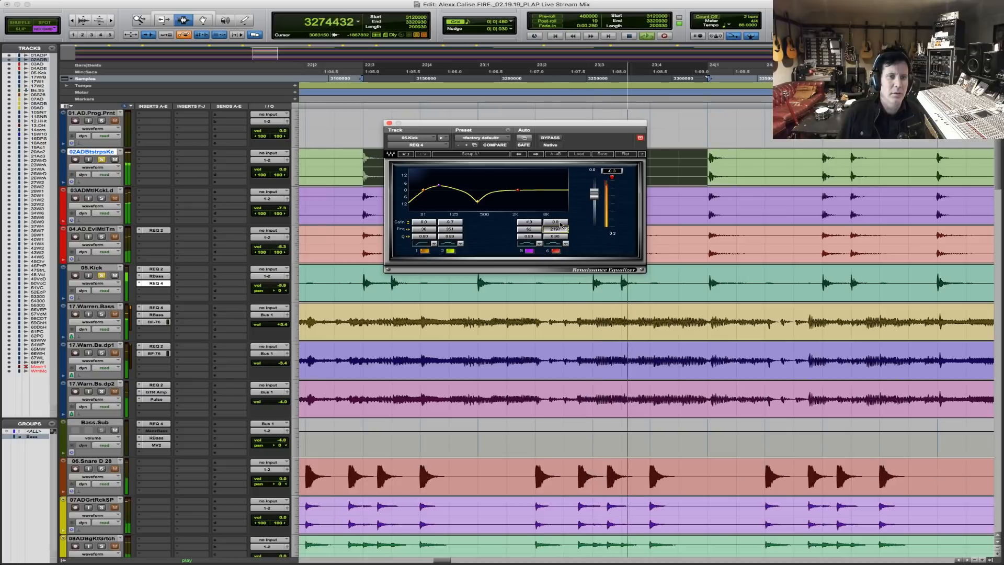
pyautogui.moveTo(562, 225); pyautogui.dragTo(563, 218)
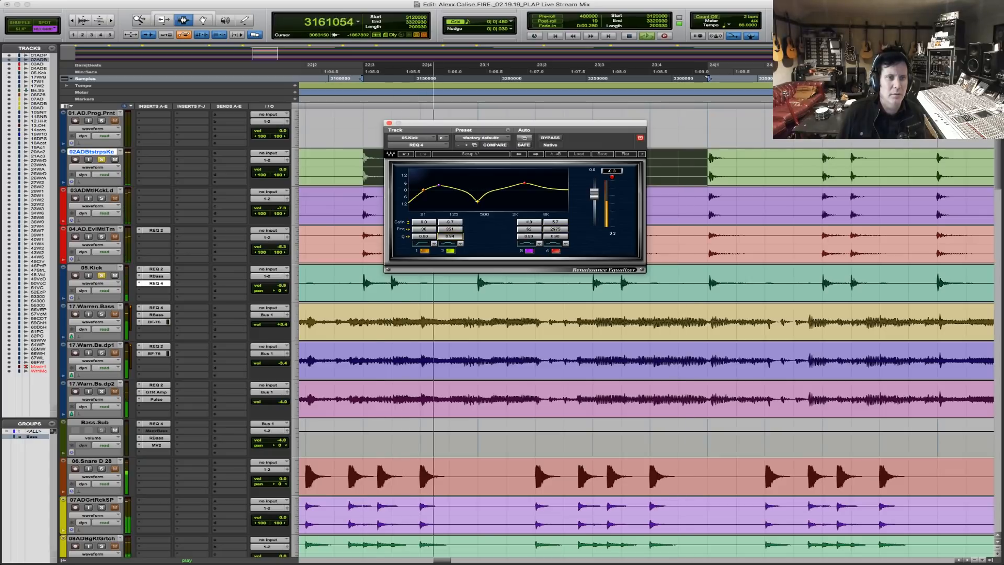
pyautogui.moveTo(458, 236)
pyautogui.mouseDown()
pyautogui.moveTo(446, 229)
pyautogui.moveTo(461, 235)
pyautogui.mouseUp()
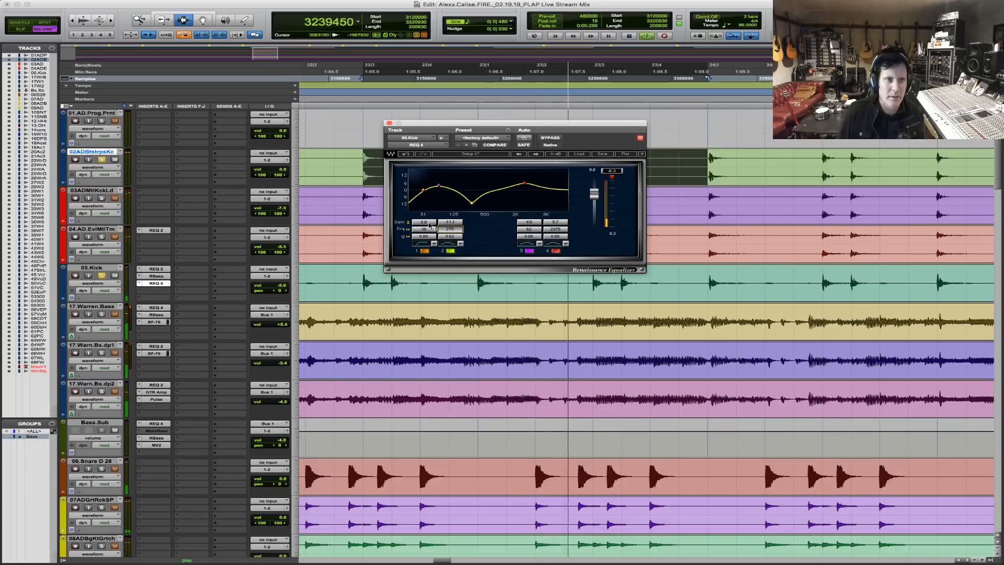
pyautogui.click(423, 190)
# Raise the 62 Hz boost on 05.Kick further and lower REQ 4's output level, resetting its clip indicator.
pyautogui.moveTo(529, 221); pyautogui.dragTo(529, 200)
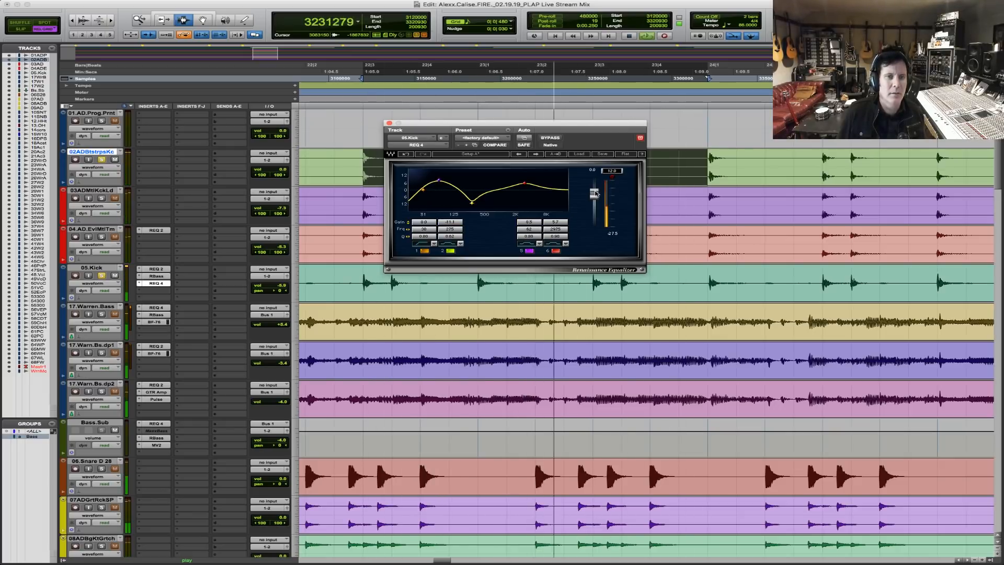
pyautogui.moveTo(594, 193); pyautogui.dragTo(596, 201)
pyautogui.click(613, 178)
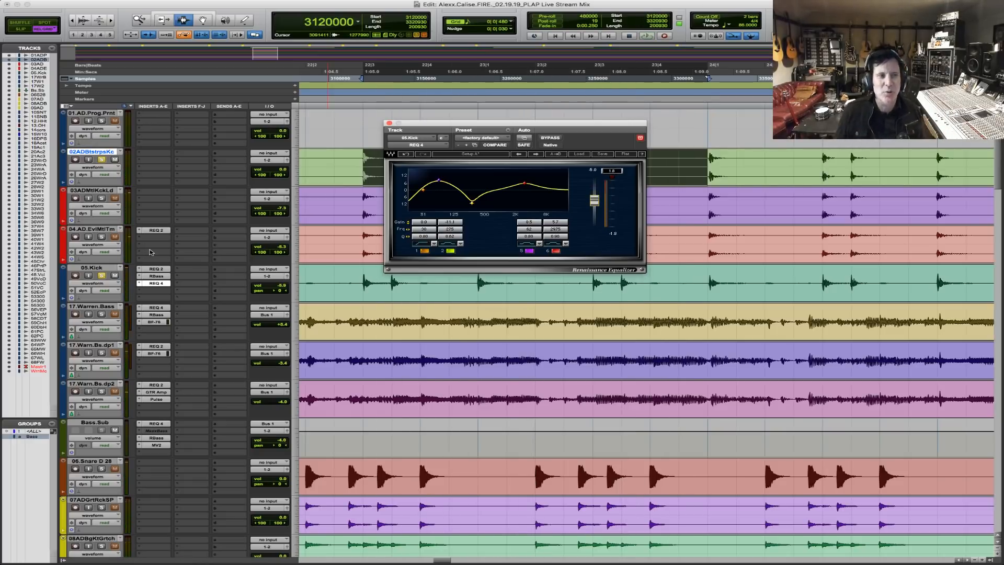
# Bring 04.AD.EvlMtlTm and 03ADMtlKckLd back into solo, raise 04's low cut to 477 Hz and lower 03's volume to about -11.3 dB.
pyautogui.click(102, 236)
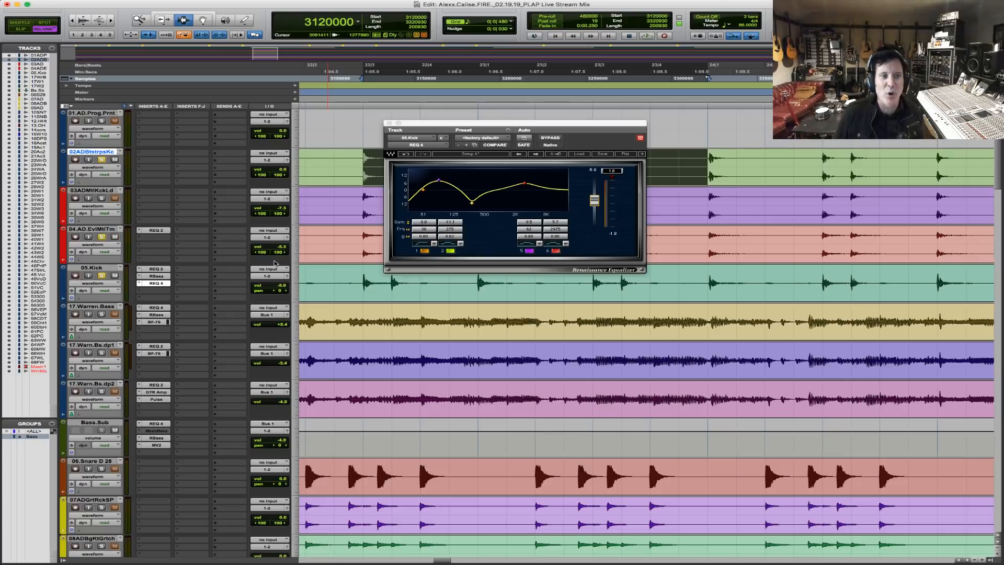
pyautogui.click(155, 231)
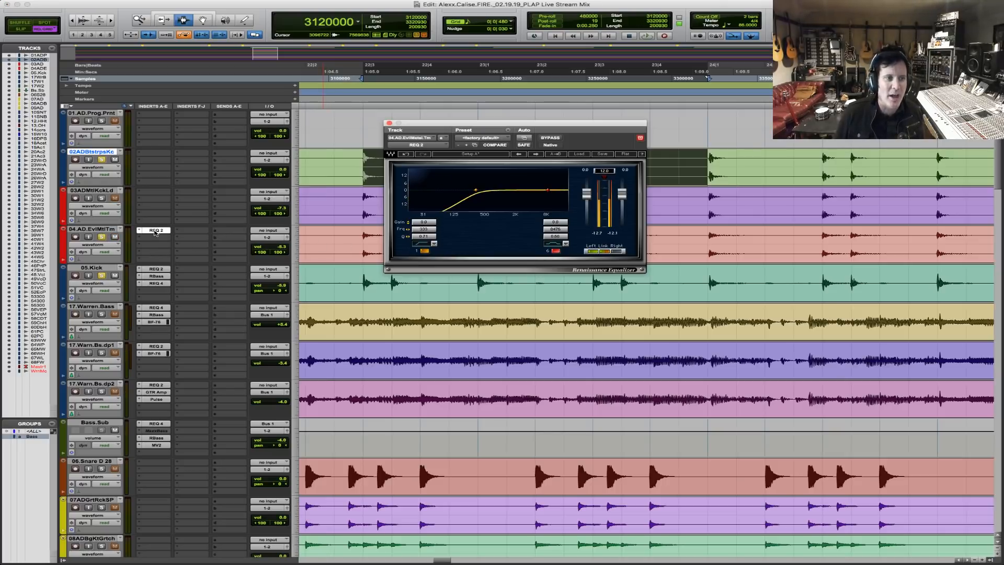
pyautogui.press('space')
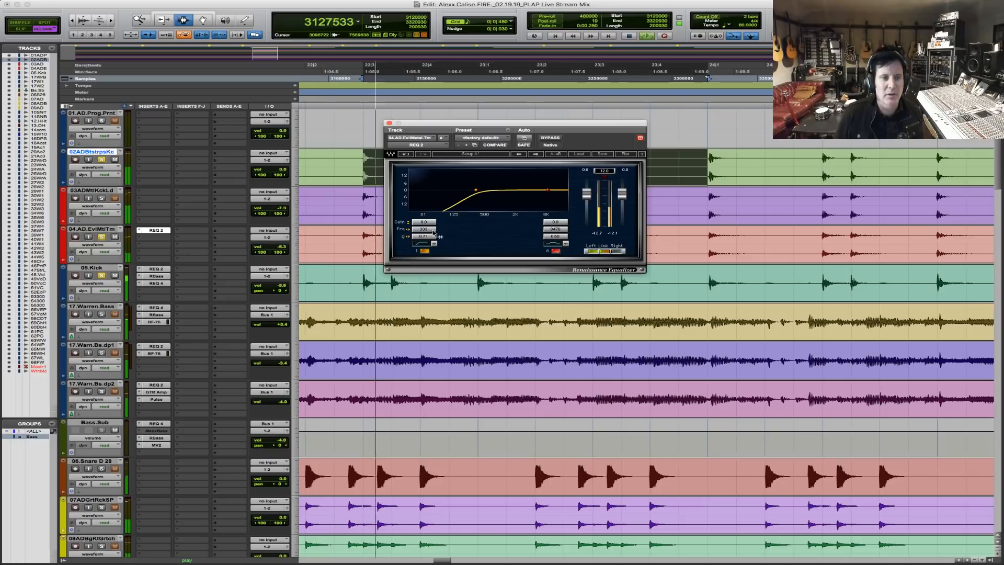
pyautogui.moveTo(430, 230); pyautogui.dragTo(440, 229)
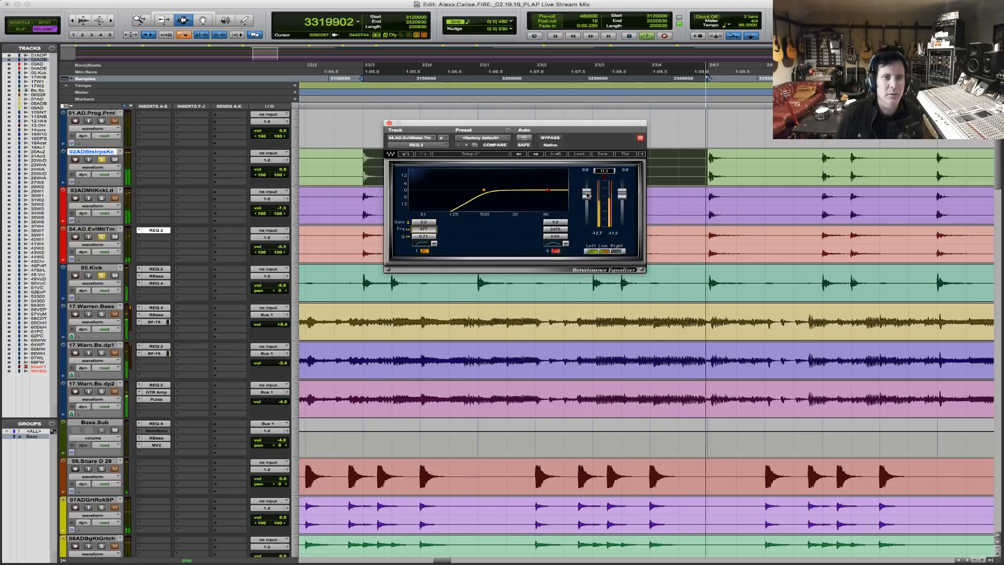
pyautogui.moveTo(273, 248); pyautogui.dragTo(278, 249)
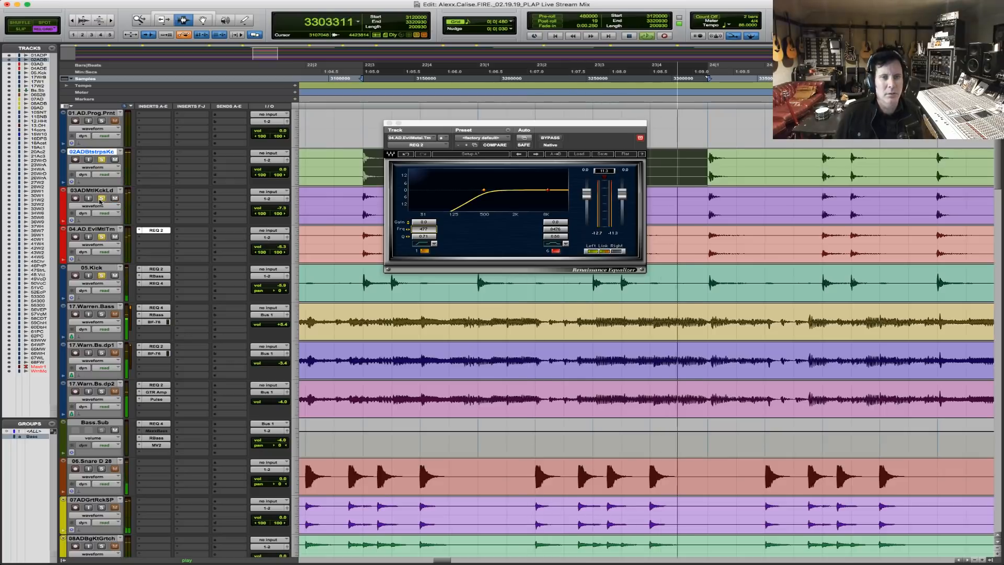
pyautogui.moveTo(280, 208); pyautogui.dragTo(280, 212)
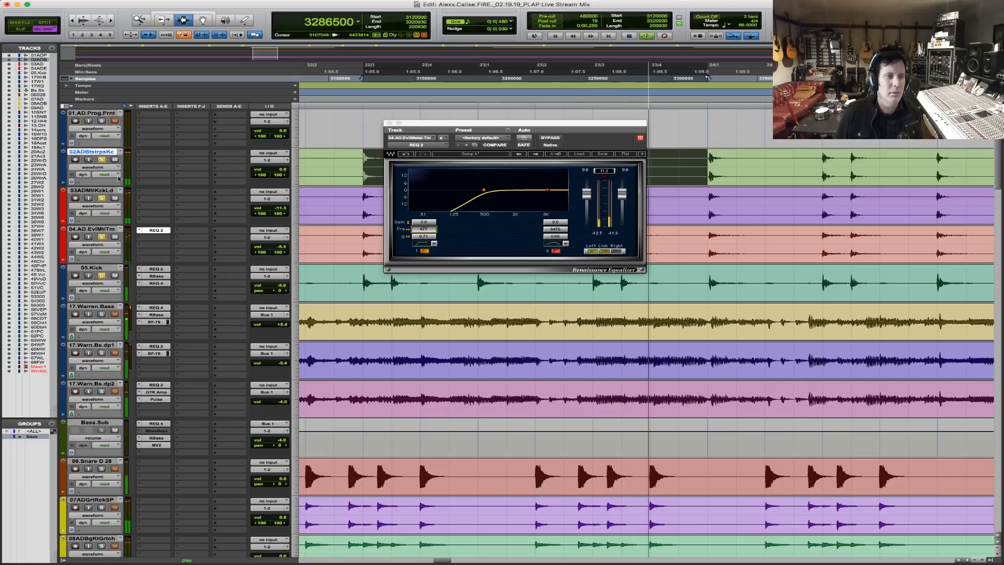
# Insert a stereo REQ 2 on 03ADMtlKckLd with cuts at 615 Hz and near 2.4 kHz, and raise the track's volume to about +1.2 dB.
pyautogui.click(150, 194)
pyautogui.moveTo(180, 210)
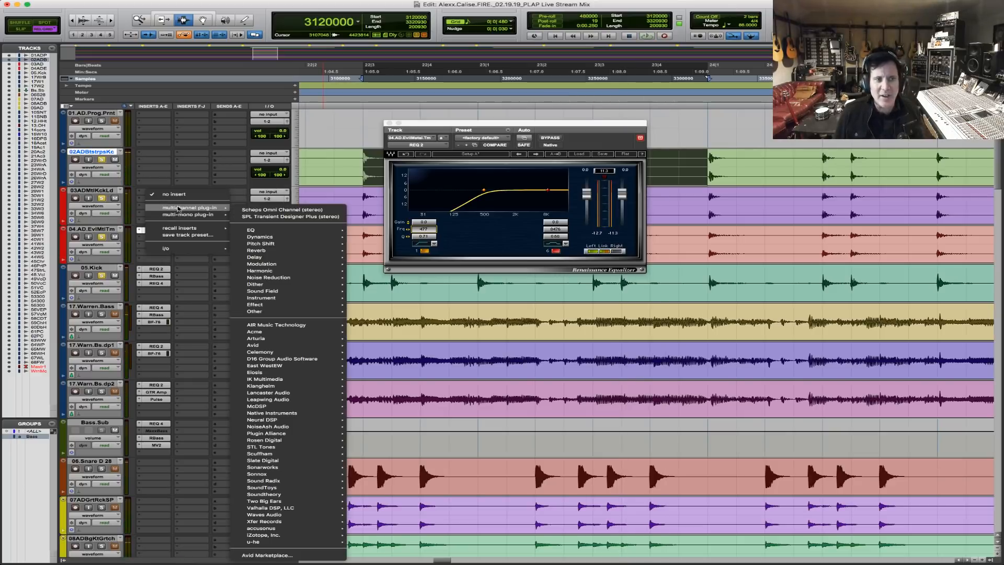
pyautogui.moveTo(281, 230)
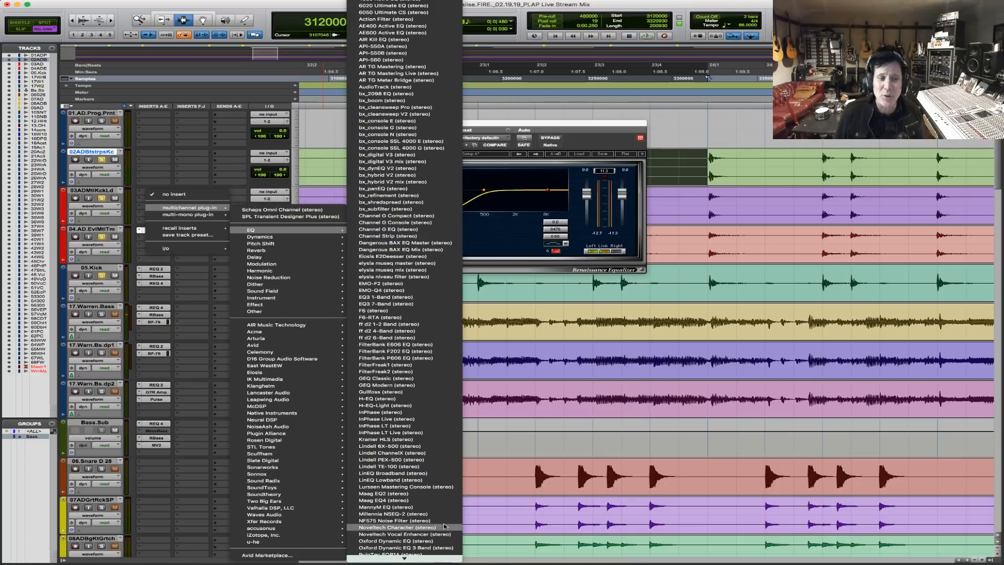
pyautogui.moveTo(412, 560)
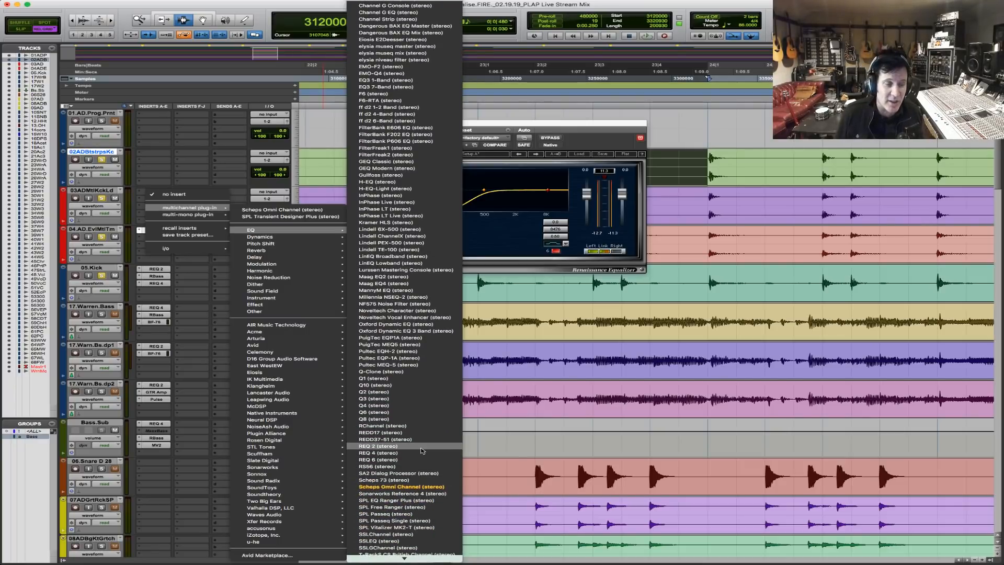
pyautogui.click(421, 446)
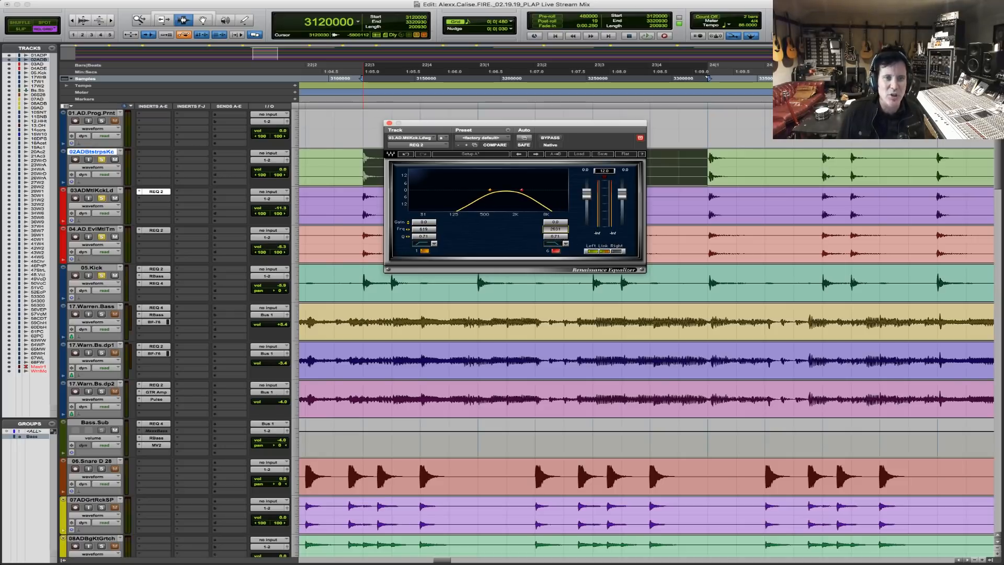
pyautogui.press('space')
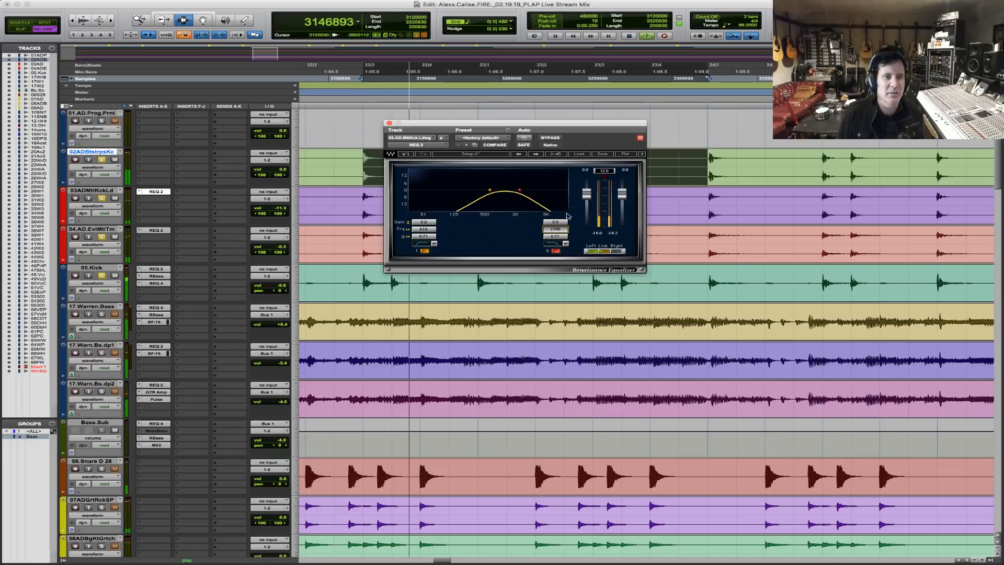
pyautogui.moveTo(278, 209); pyautogui.dragTo(279, 202)
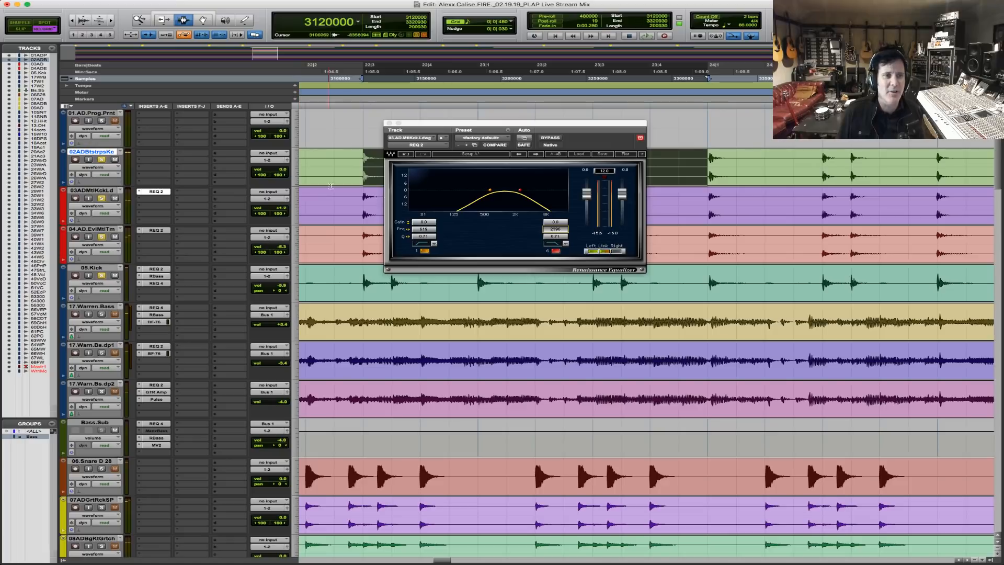
# Collapse the selection to its start point, clear the solos and audition 03ADMtlKckLd alone.
pyautogui.click(350, 162)
pyautogui.click(100, 198)
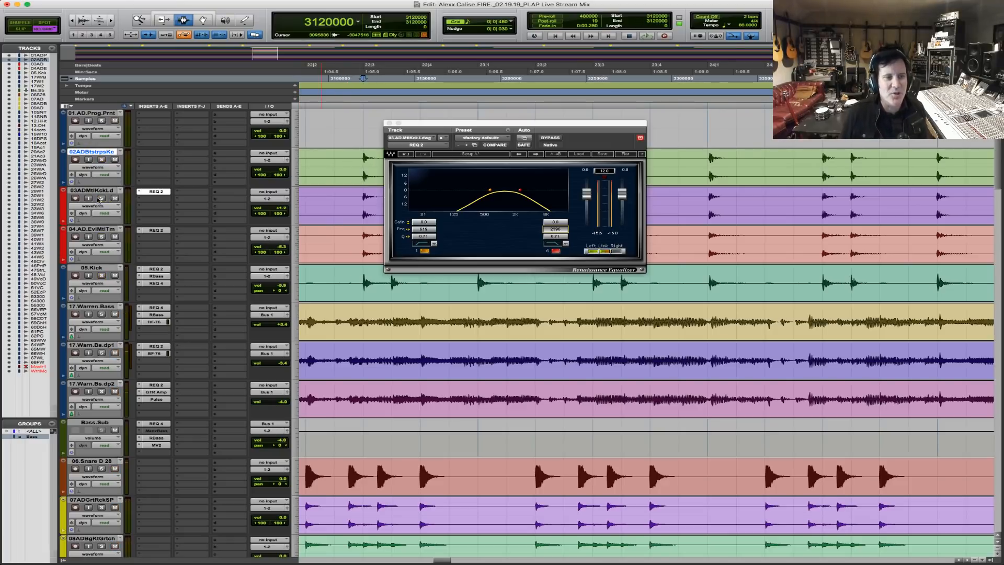
pyautogui.click(100, 198)
pyautogui.press('space')
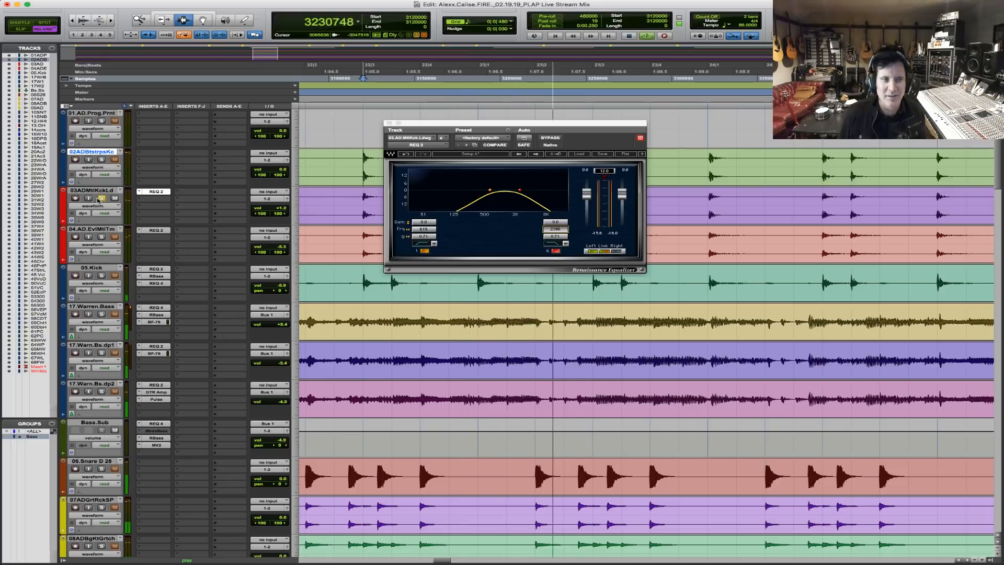
# Compare 03ADMtlKckLd with its REQ 2 bypassed and active during playback.
pyautogui.keyDown('super'); pyautogui.click(157, 192); pyautogui.keyUp('super')
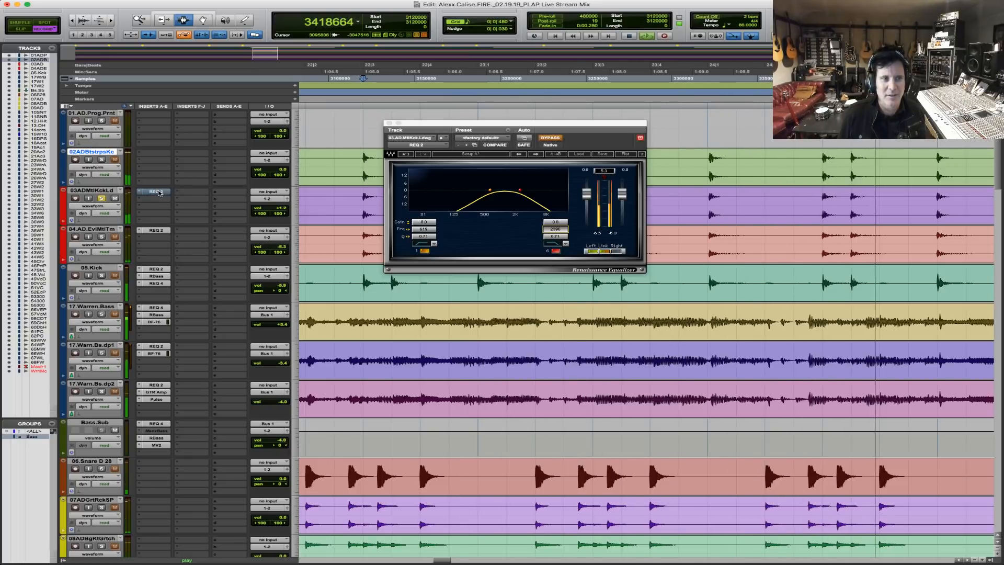
pyautogui.press('space')
pyautogui.press('space')
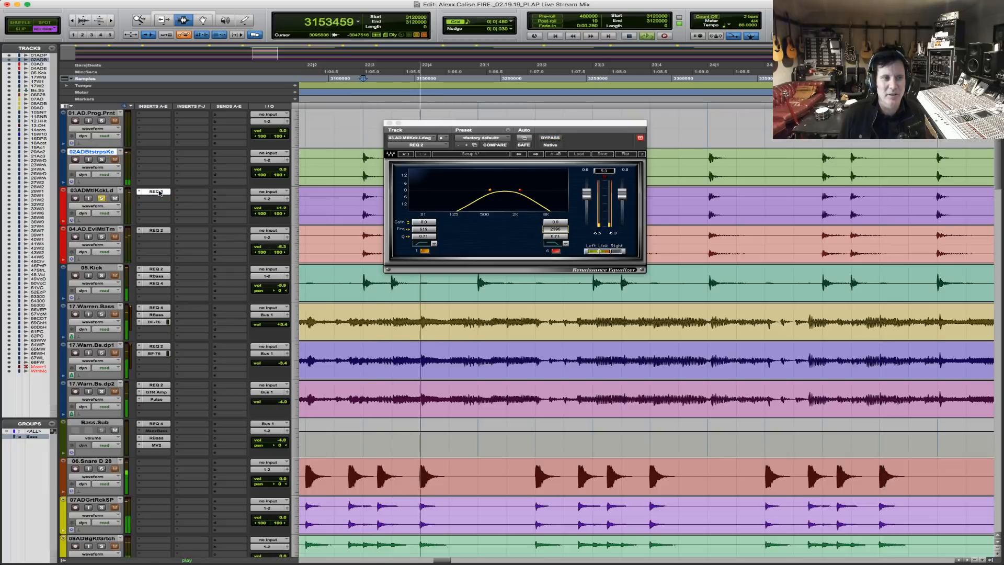
pyautogui.press('space')
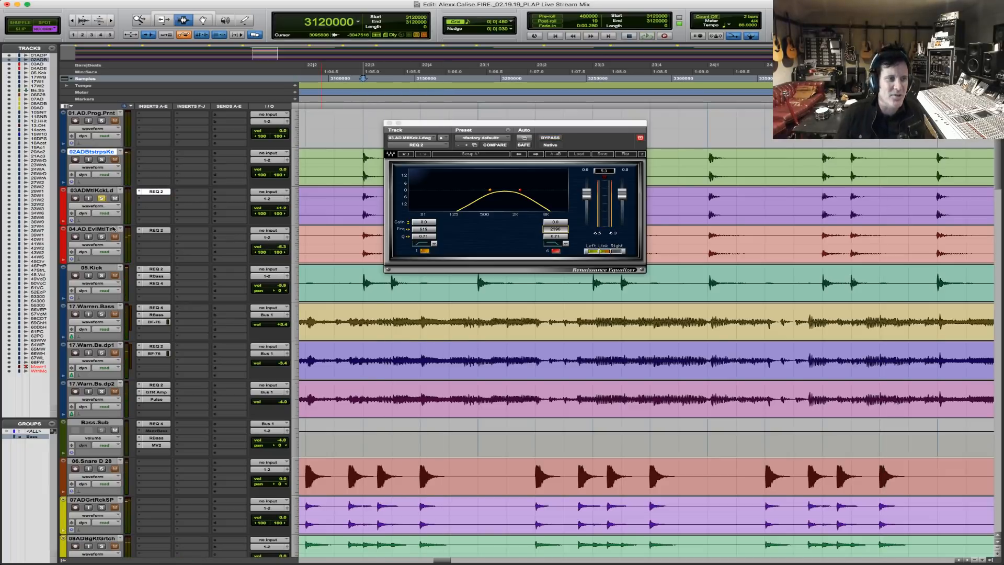
# Switch the solo from 03ADMtlKckLd to 04.AD.EvlMtlTm and audition that layer alone.
pyautogui.click(101, 198)
pyautogui.click(101, 238)
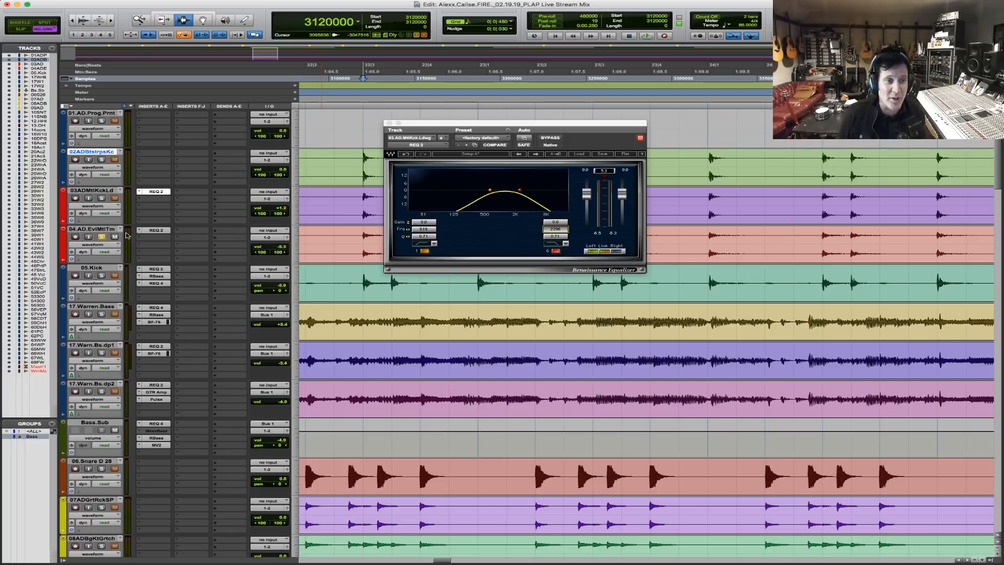
pyautogui.press('space')
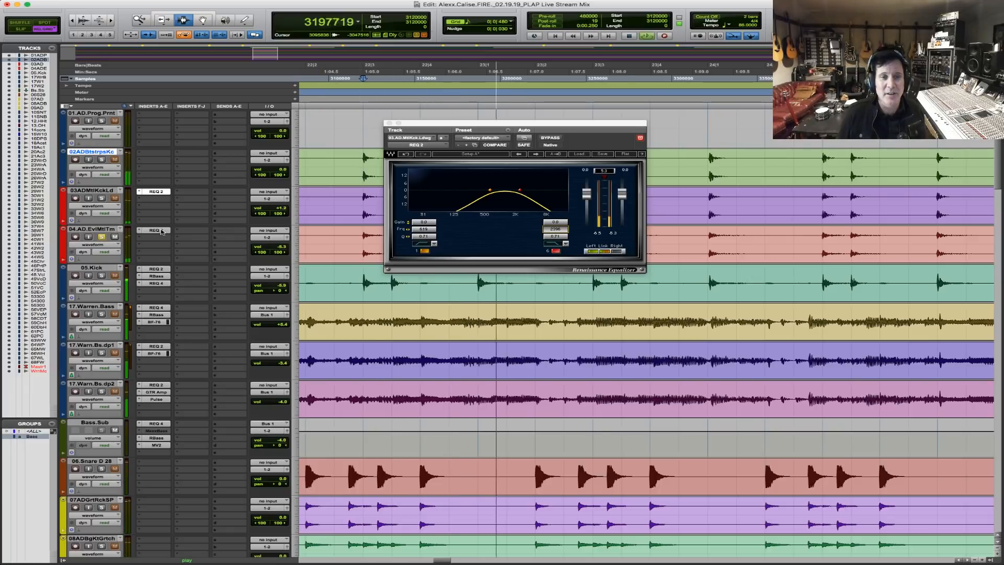
pyautogui.press('space')
pyautogui.press('space')
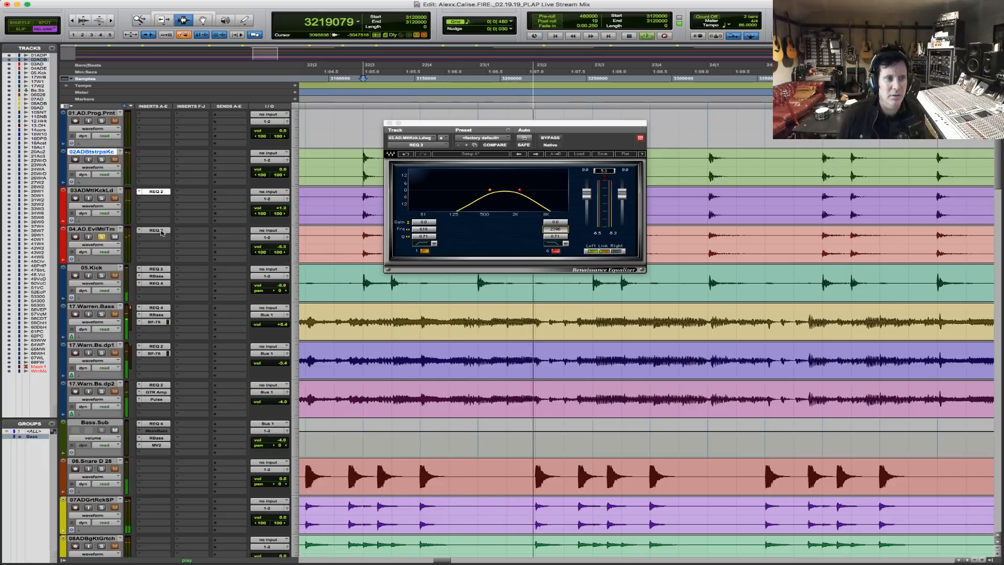
# In 04.AD.EvlMtlTm's REQ 2, raise the low cut to about 1.08 kHz and boost the high band 5.5 dB near 3.6 kHz.
pyautogui.click(161, 233)
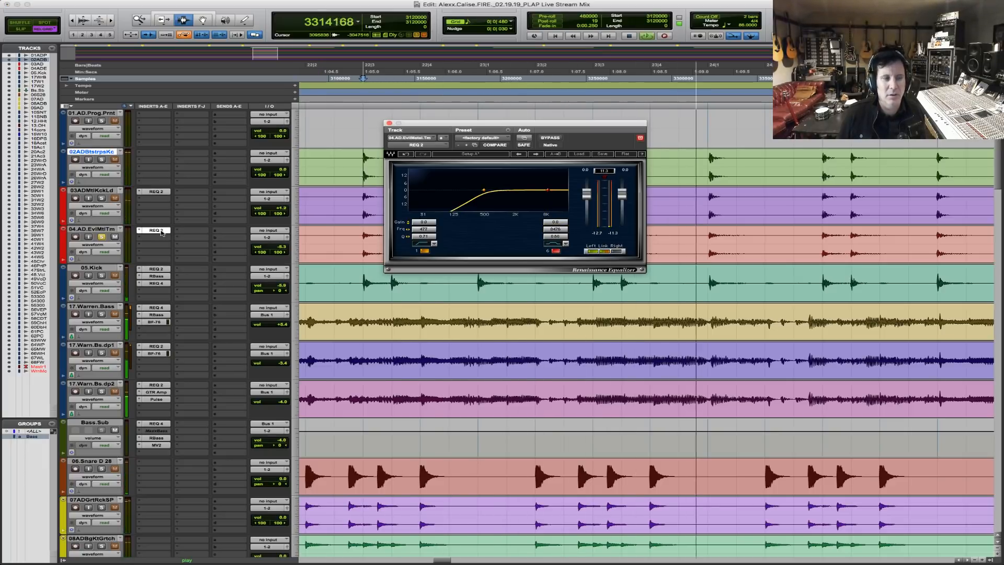
pyautogui.press('space')
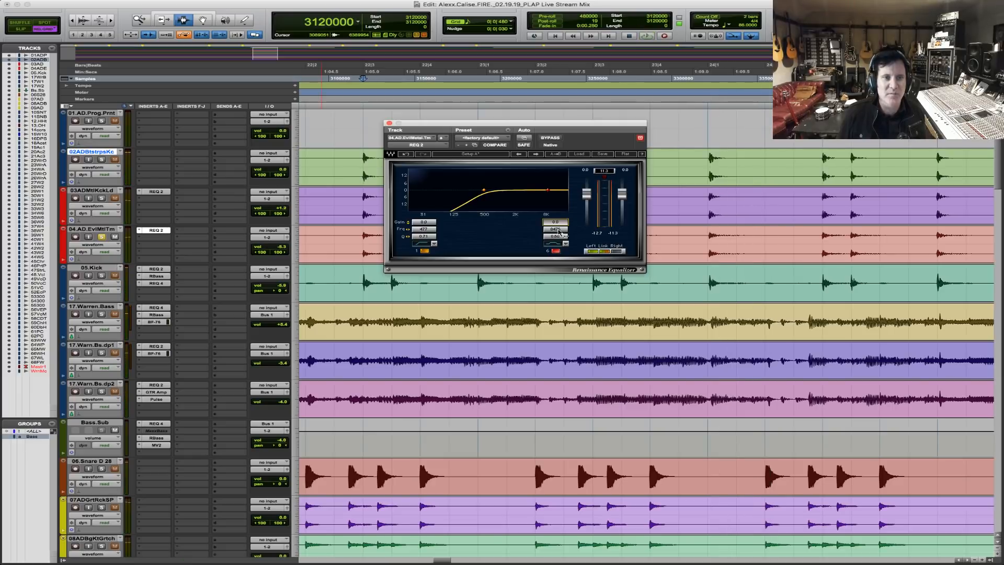
pyautogui.moveTo(559, 232)
pyautogui.mouseDown()
pyautogui.moveTo(563, 208)
pyautogui.moveTo(563, 229)
pyautogui.moveTo(556, 224)
pyautogui.mouseUp()
pyautogui.press('space')
pyautogui.moveTo(424, 229); pyautogui.dragTo(436, 229)
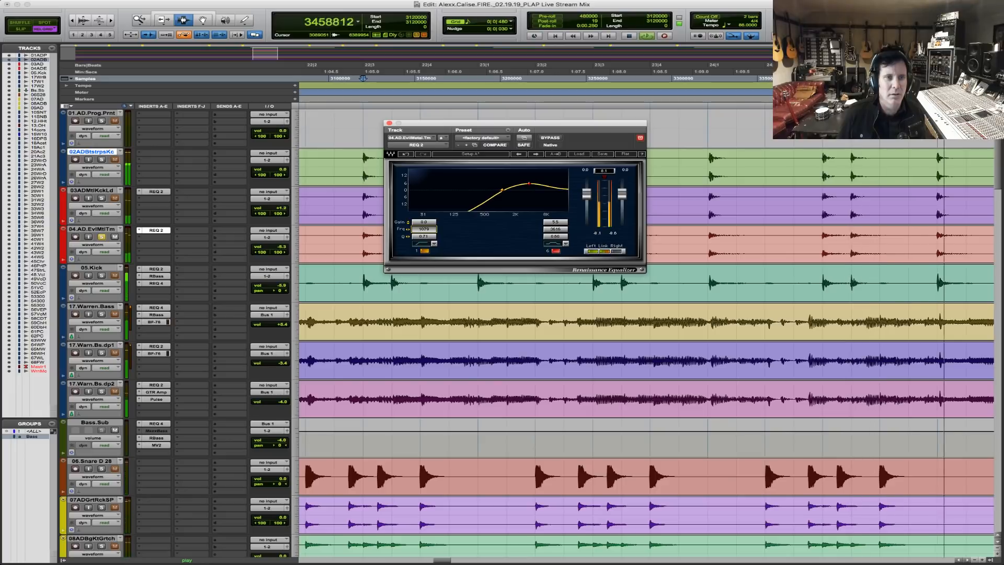
# Add 03ADMtlKckLd, 05.Kick and 02ADBtstrpsKc to the solo and audition all four kick layers together.
pyautogui.press('space')
pyautogui.click(101, 200)
pyautogui.press('space')
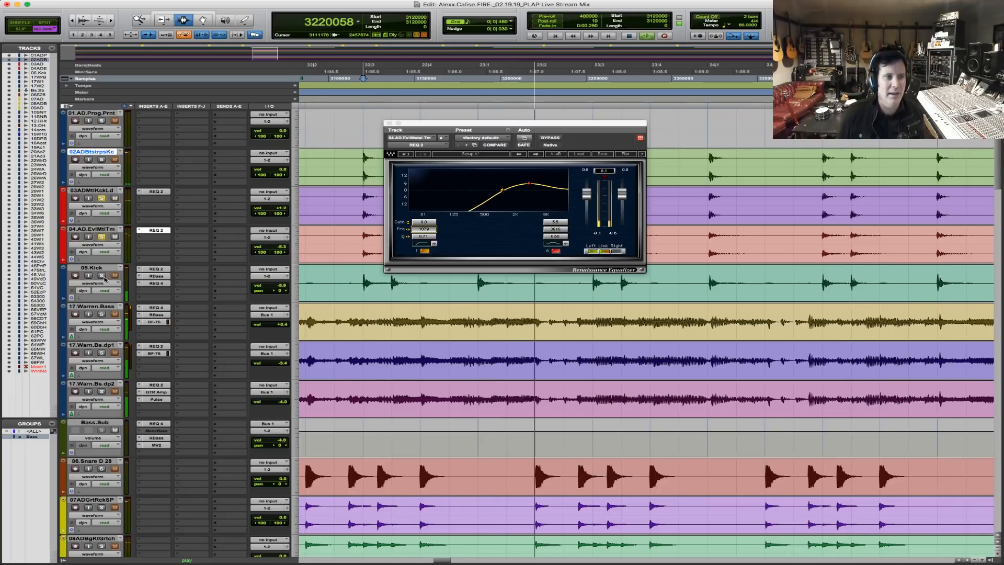
pyautogui.press('space')
pyautogui.press('space')
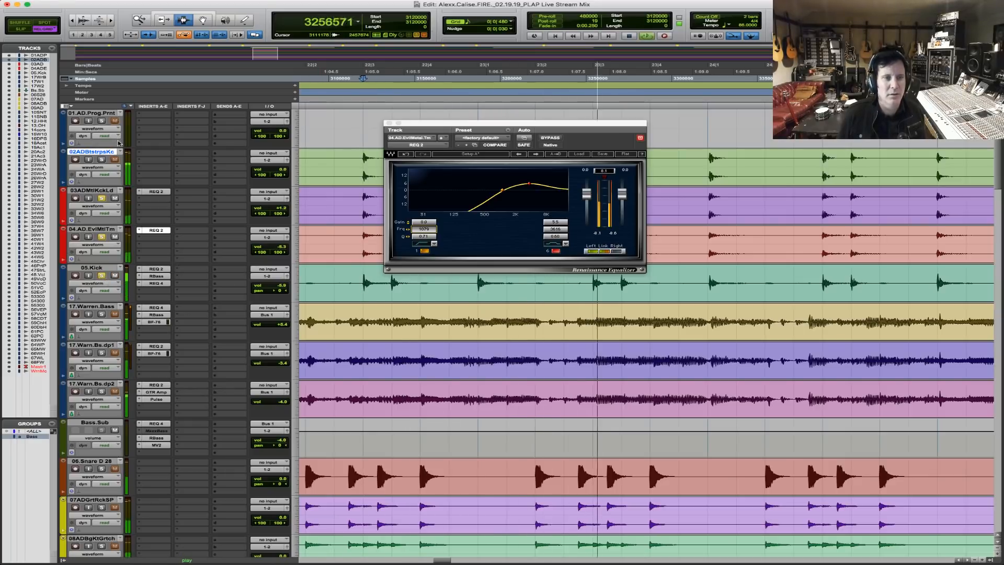
pyautogui.press('space')
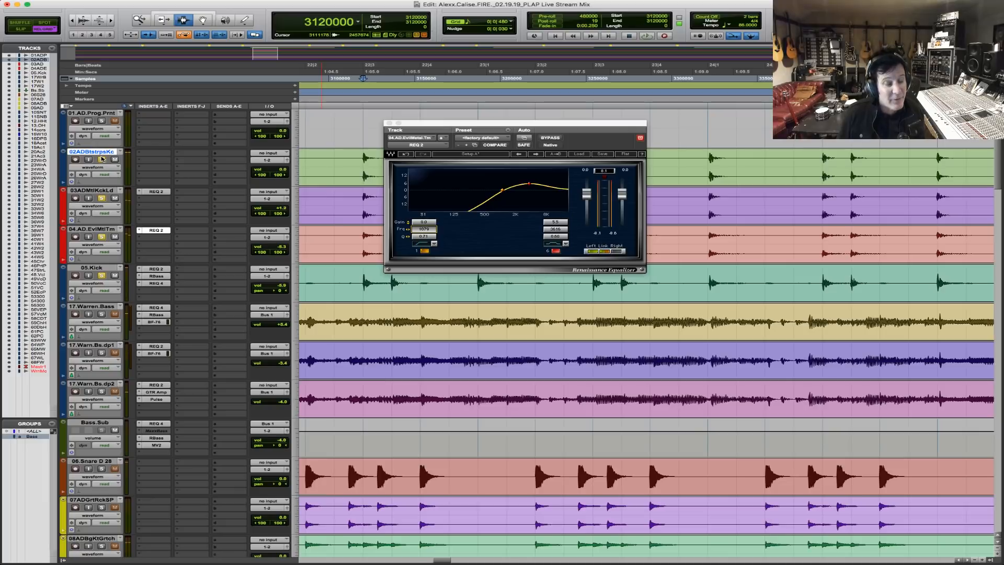
pyautogui.press('space')
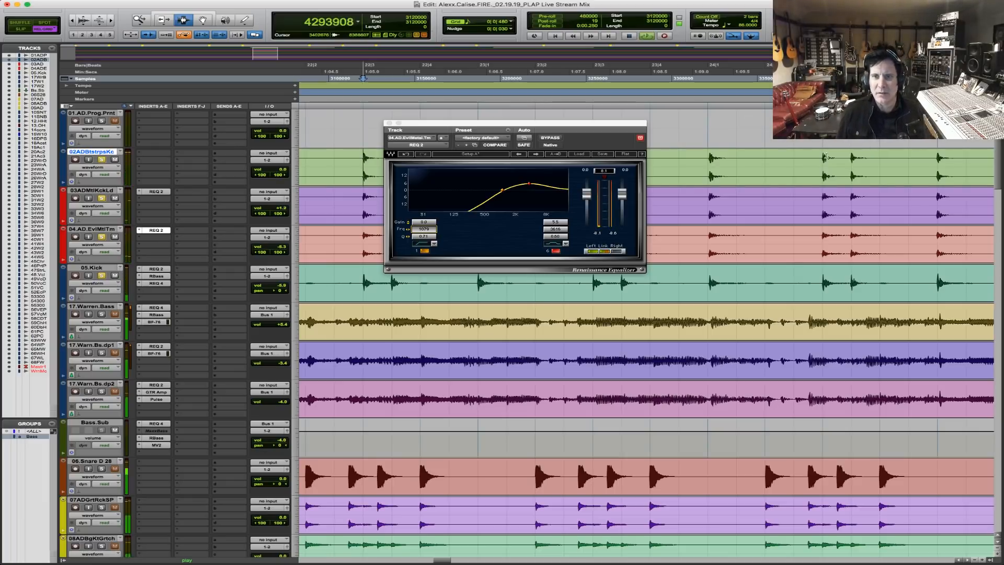
pyautogui.press('space')
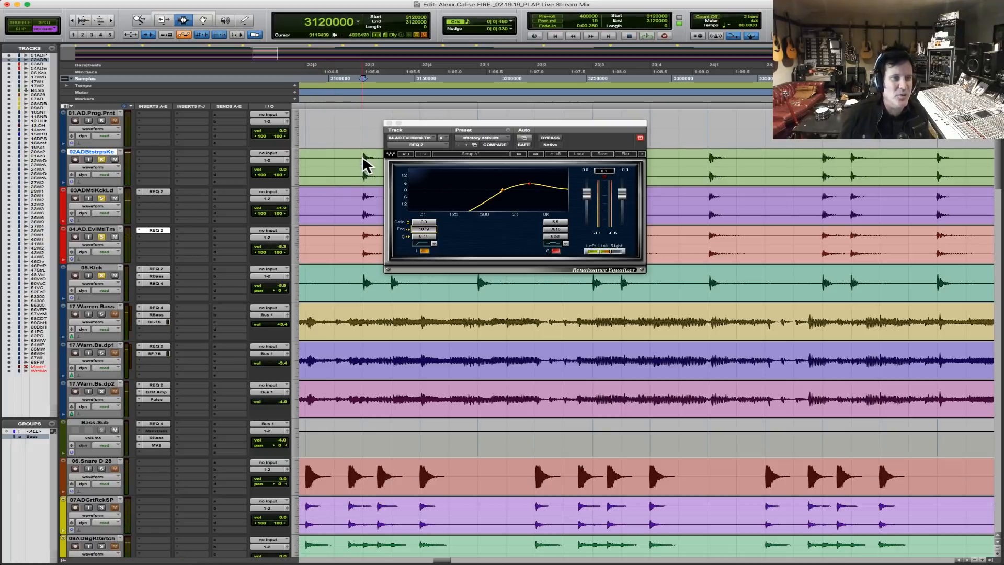
# Select the four kick tracks from 02ADBtstrpsKc to 05.Kick and route their outputs to stereo Bus 3-4.
pyautogui.hotkey('shift', ';')
pyautogui.hotkey('shift', ';')
pyautogui.hotkey('shift', ';')
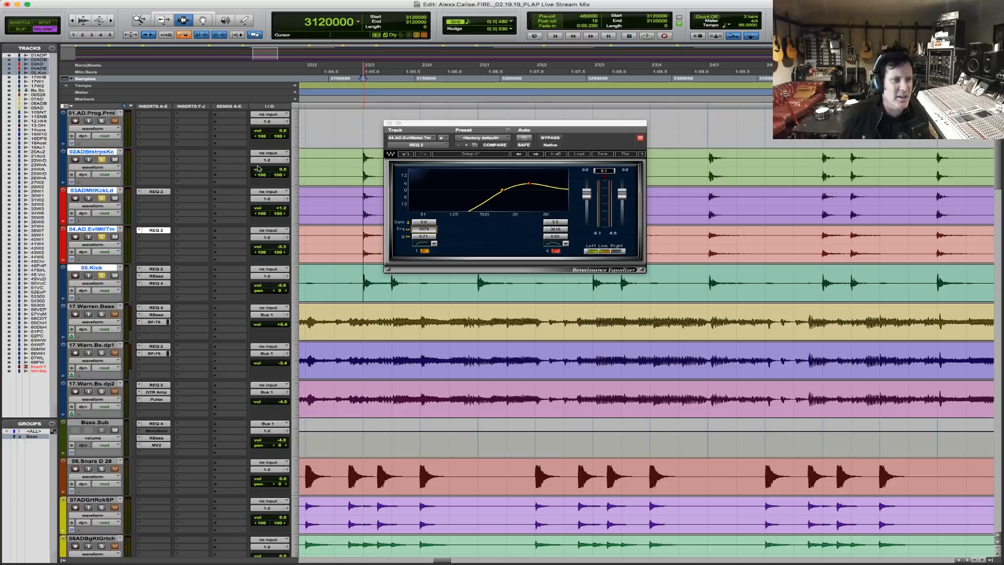
pyautogui.click(270, 161)
pyautogui.moveTo(268, 170)
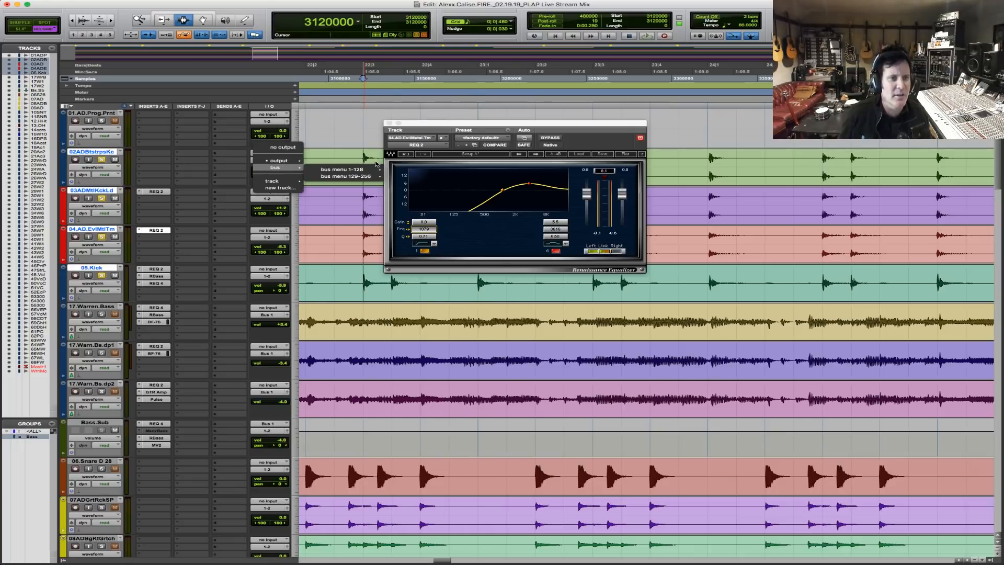
pyautogui.moveTo(372, 170)
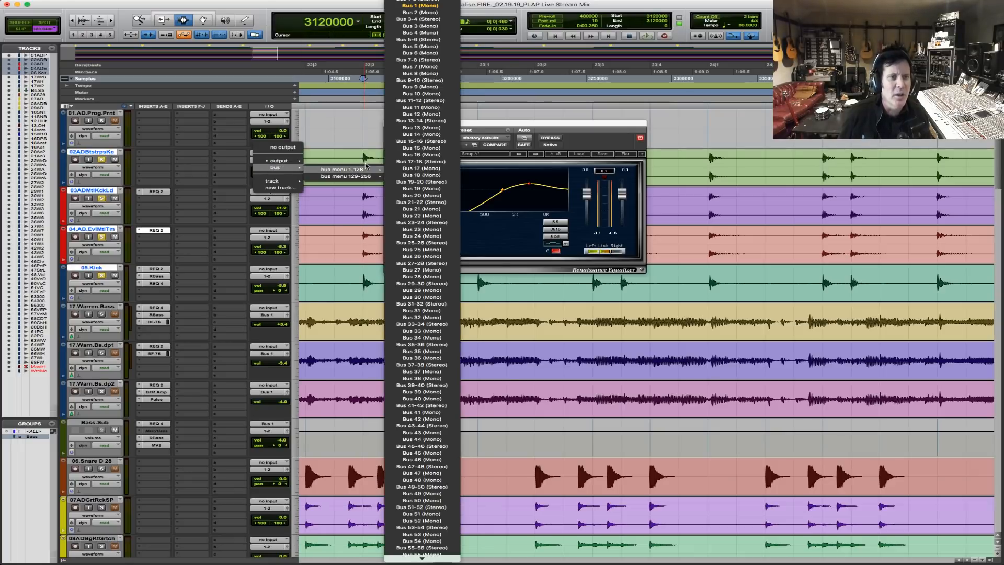
pyautogui.keyDown('alt'); pyautogui.keyDown('shift'); pyautogui.click(448, 20); pyautogui.keyUp('shift'); pyautogui.keyUp('alt')
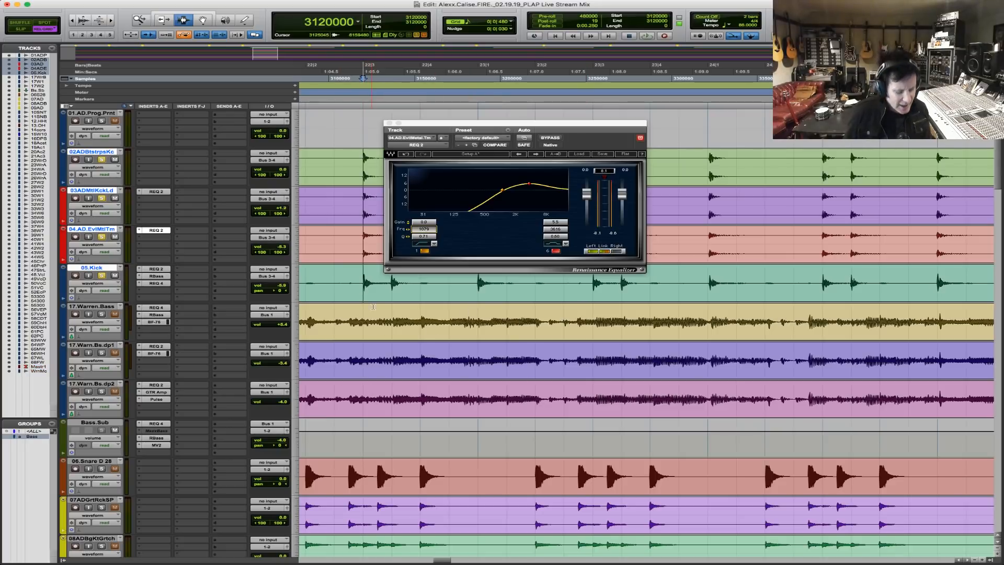
# Create one stereo aux input track below 05.Kick and name it Kick.Sub.
pyautogui.press('super+shift+n')
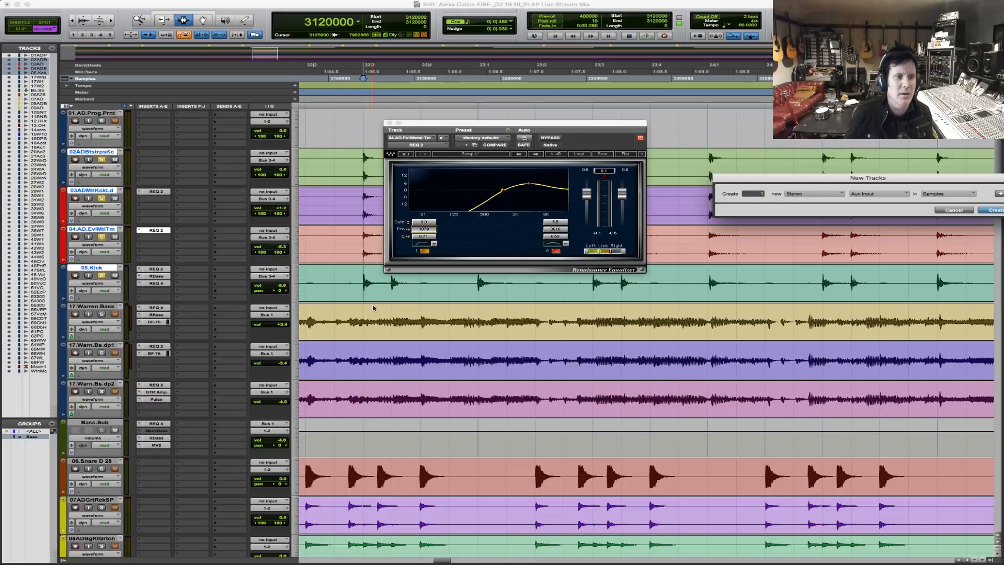
pyautogui.press('Return')
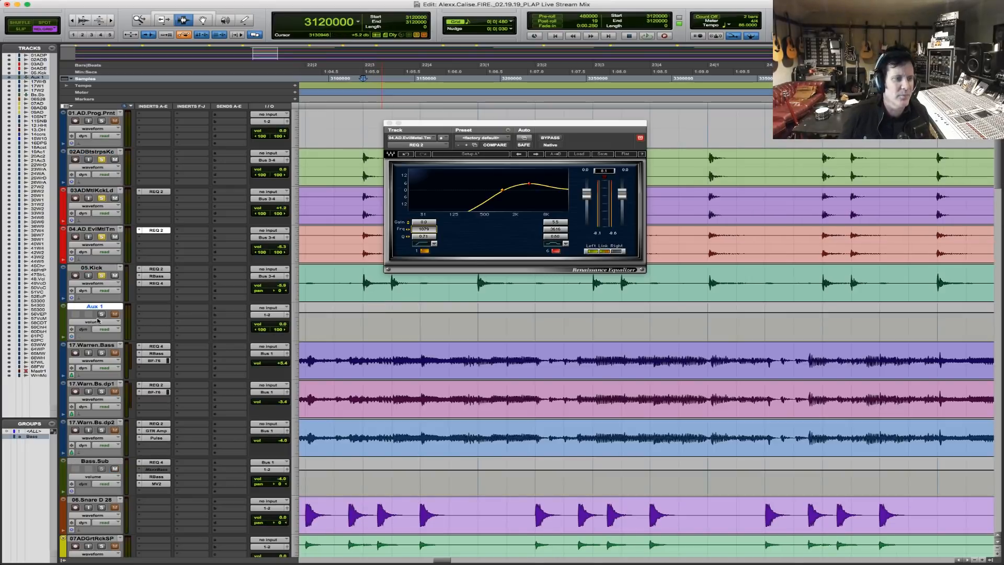
pyautogui.doubleClick(104, 309)
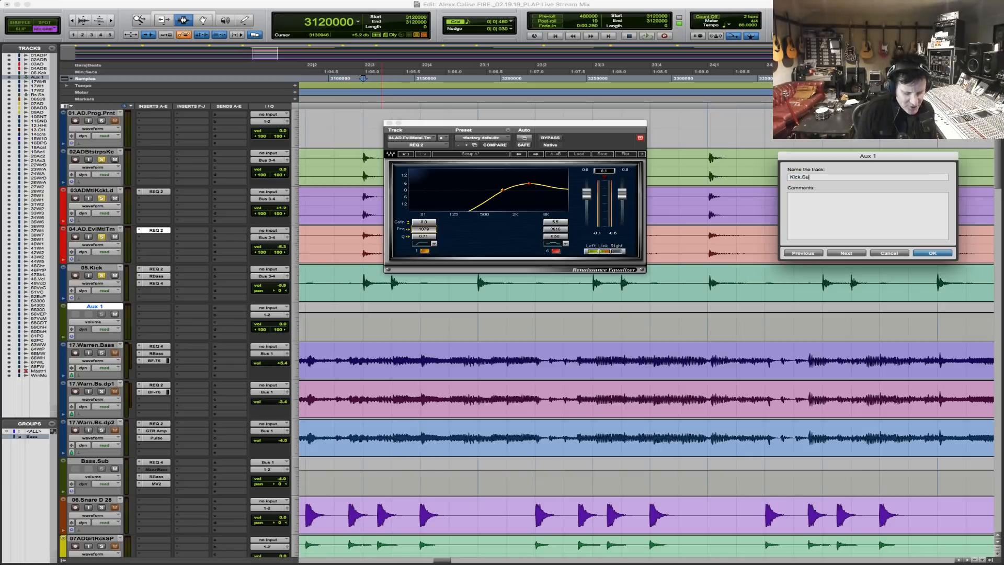
pyautogui.press('Return')
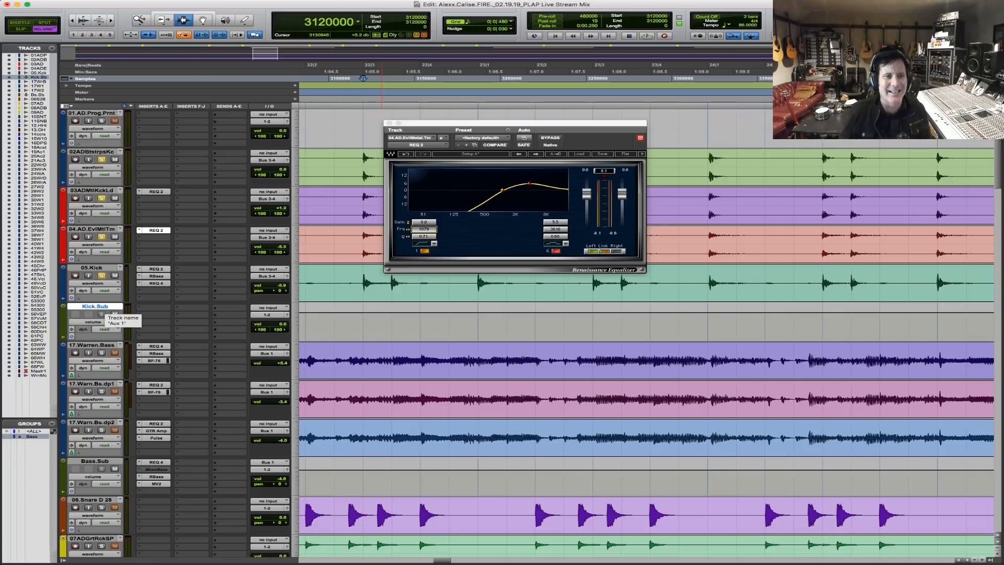
# Select the same 200930-sample range across the four kick tracks and group these tracks as Kick.
pyautogui.moveTo(365, 285); pyautogui.dragTo(709, 289)
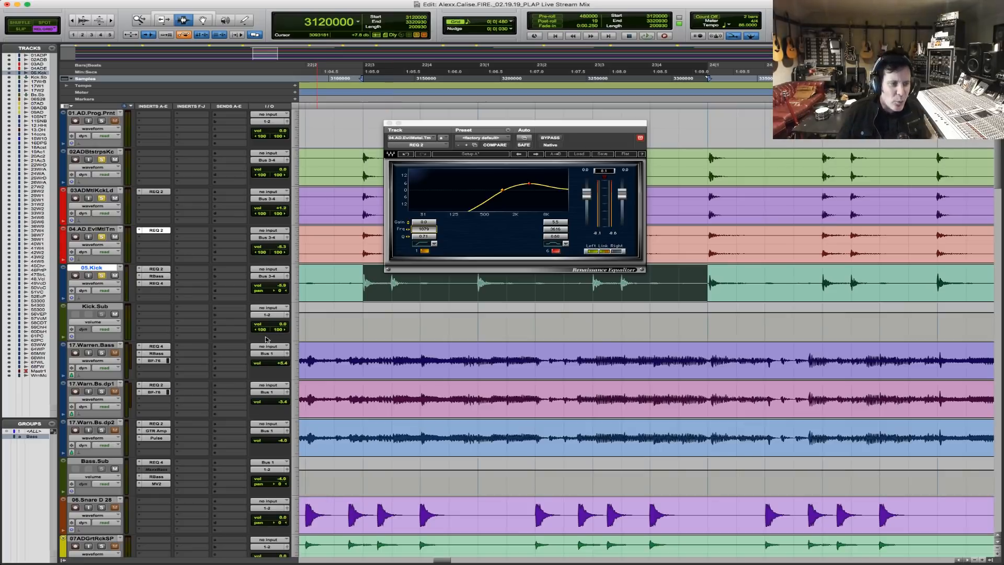
pyautogui.keyDown('shift'); pyautogui.click(354, 165); pyautogui.keyUp('shift')
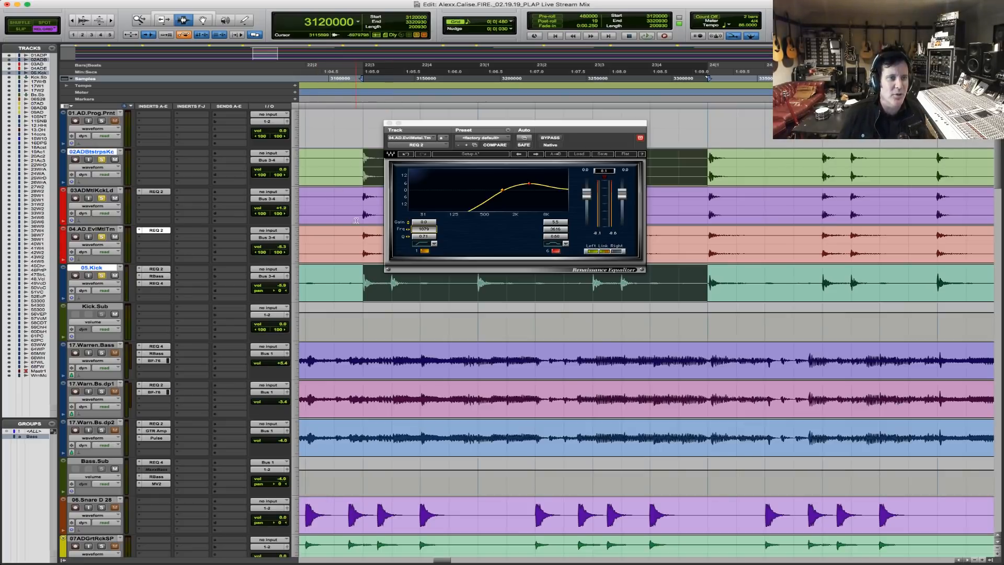
pyautogui.keyDown('shift'); pyautogui.click(356, 205); pyautogui.keyUp('shift')
pyautogui.keyDown('shift'); pyautogui.click(360, 243); pyautogui.keyUp('shift')
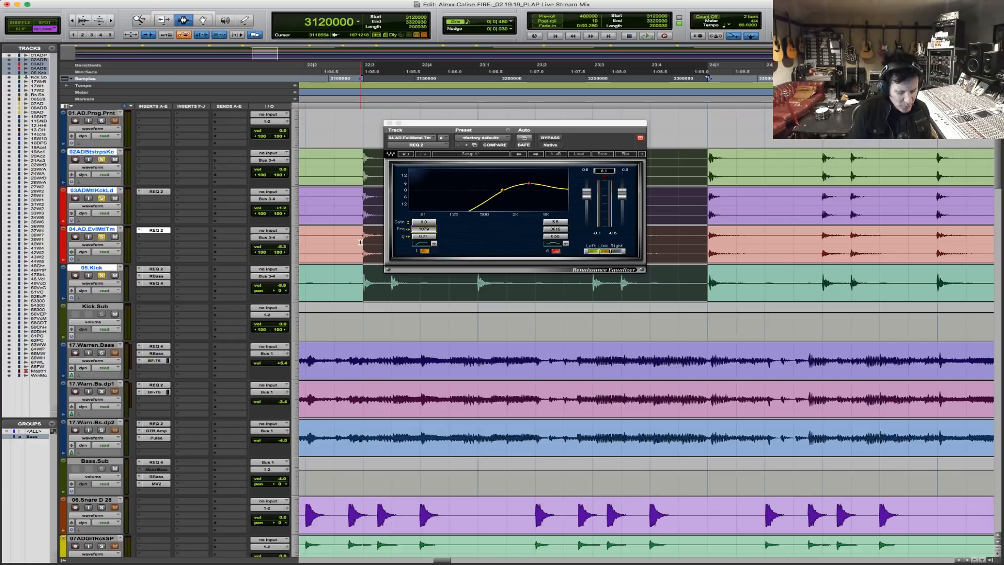
pyautogui.press('super+g')
pyautogui.press('Return')
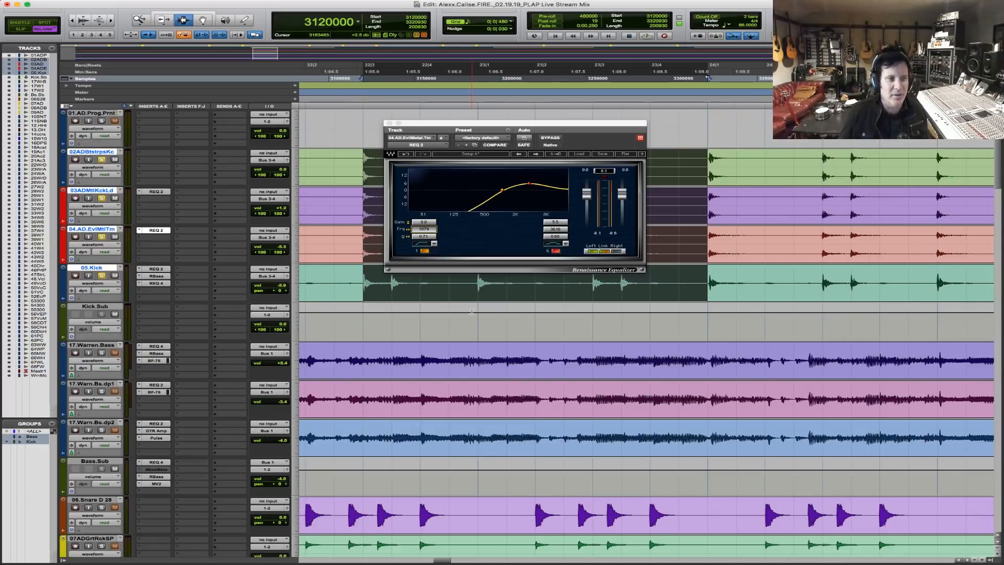
# Set the input of Kick.Sub to stereo Bus 3-4.
pyautogui.click(269, 308)
pyautogui.moveTo(272, 328)
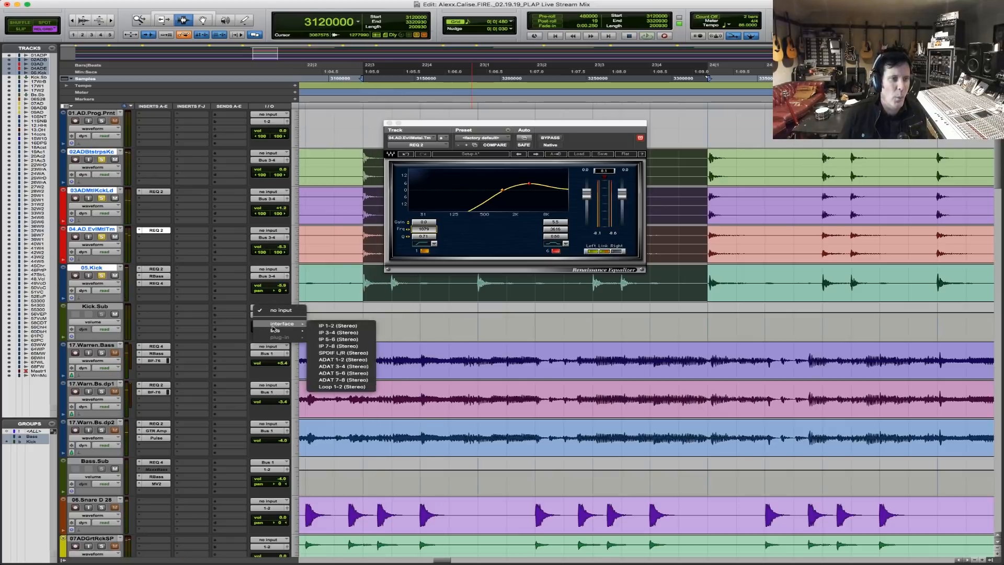
pyautogui.moveTo(361, 332)
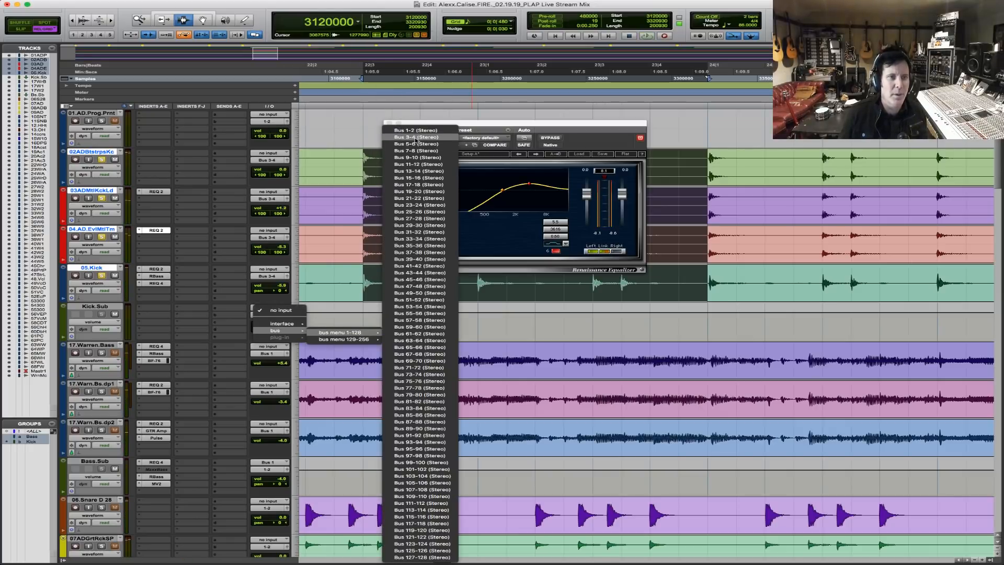
pyautogui.click(417, 137)
# Audition the kick layers with the soloed bass and extend the grouped kick selection to a length of 334884 samples.
pyautogui.press('space')
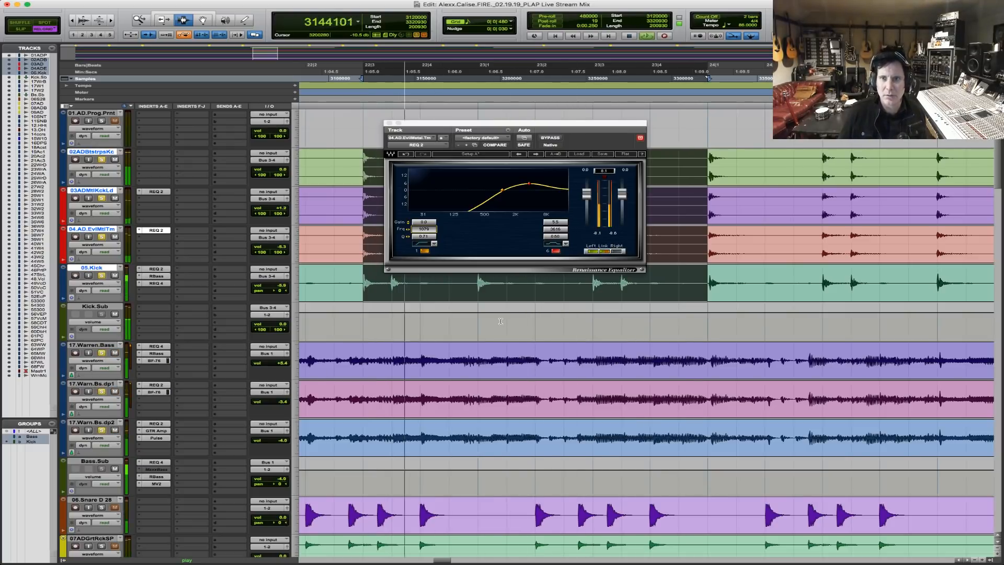
pyautogui.keyDown('shift'); pyautogui.click(937, 277); pyautogui.keyUp('shift')
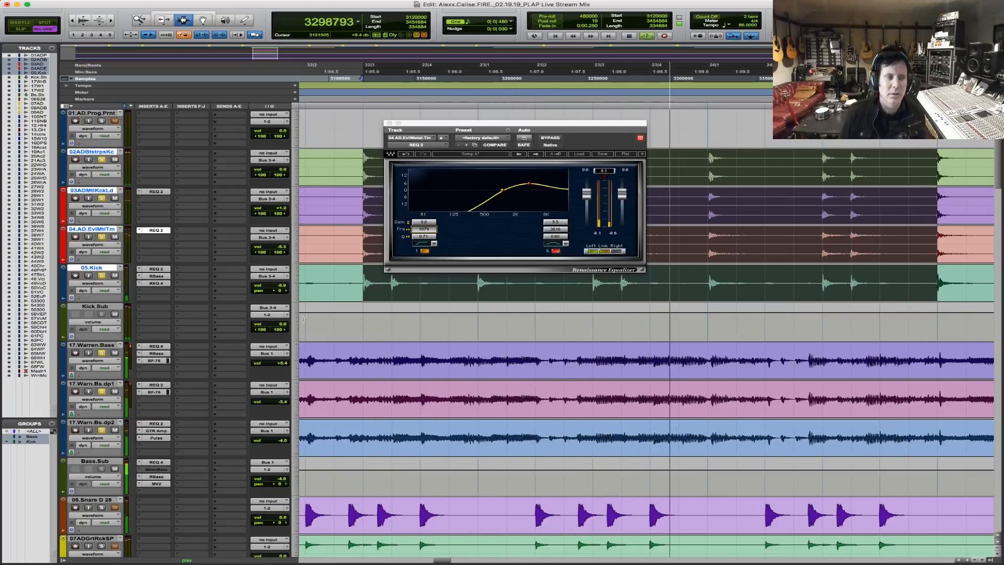
pyautogui.press('space')
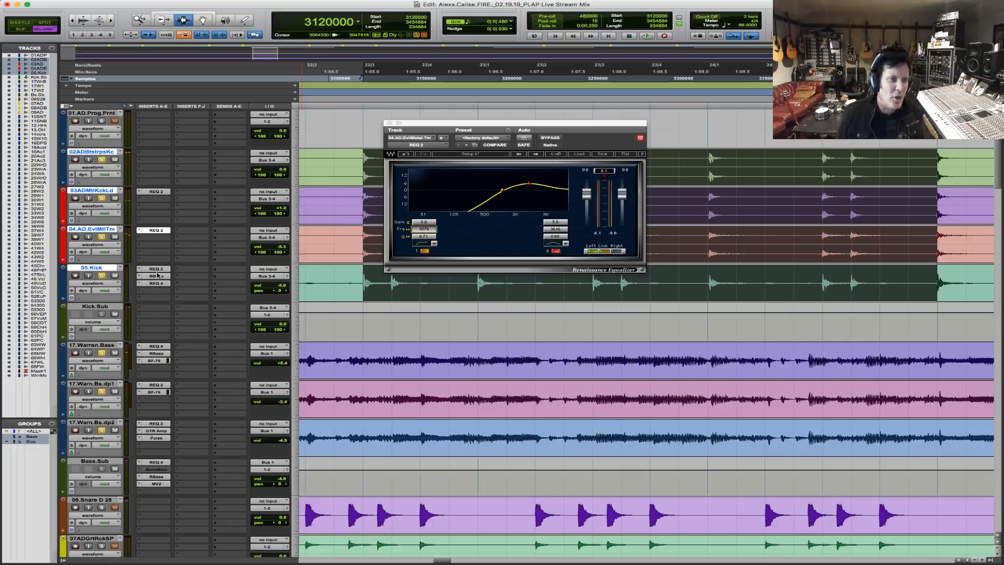
# Insert a stereo multichannel REQ 4 equalizer in the first insert slot of Kick.Sub.
pyautogui.click(152, 311)
pyautogui.moveTo(189, 323)
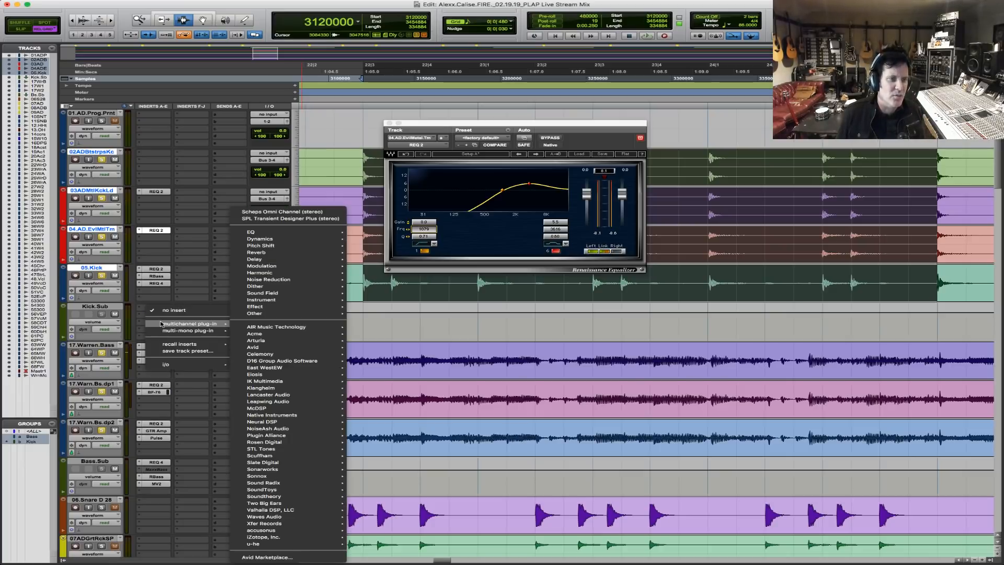
pyautogui.moveTo(263, 233)
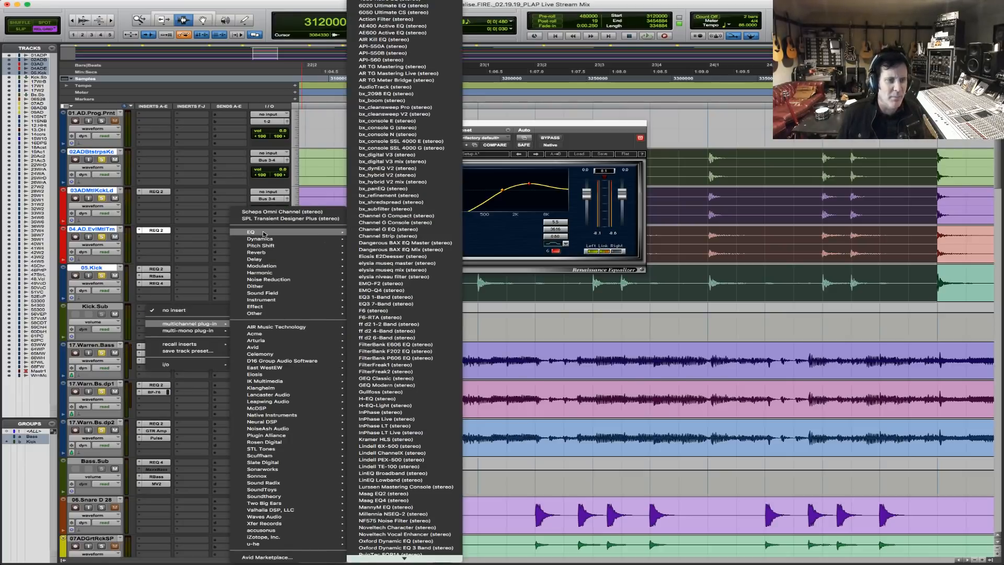
pyautogui.scroll(-6, 401, 518)
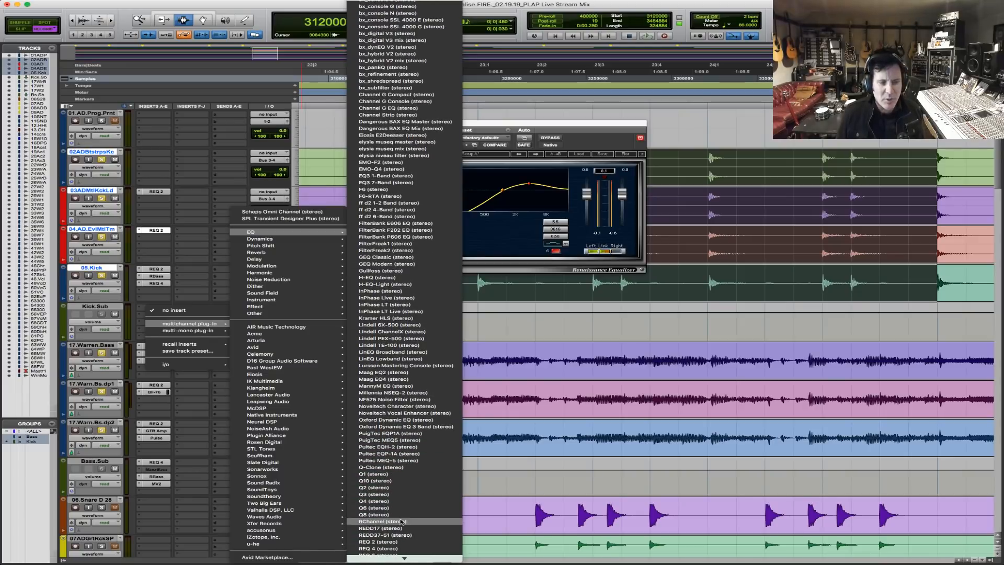
pyautogui.scroll(-2, 401, 521)
pyautogui.click(401, 544)
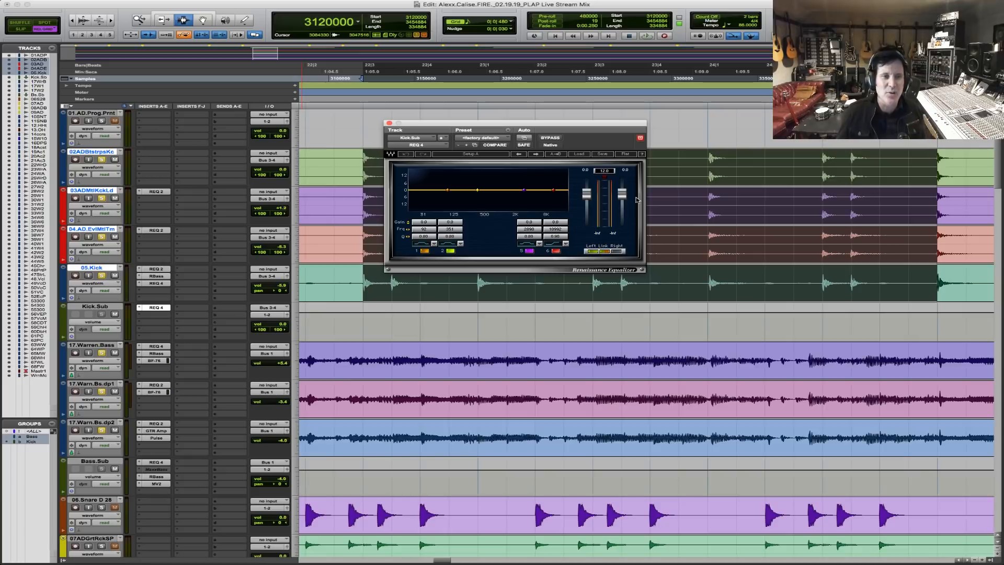
# Shape the Kick.Sub EQ during playback with a low-frequency roll-off, a boost at 60 Hz and a cut around 246 Hz.
pyautogui.click(421, 244)
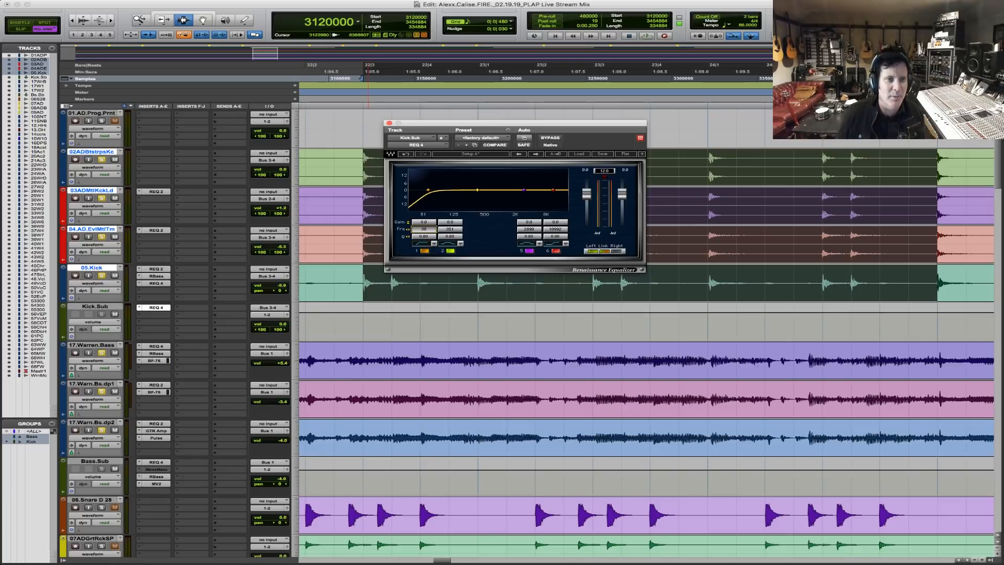
pyautogui.moveTo(450, 231); pyautogui.dragTo(450, 241)
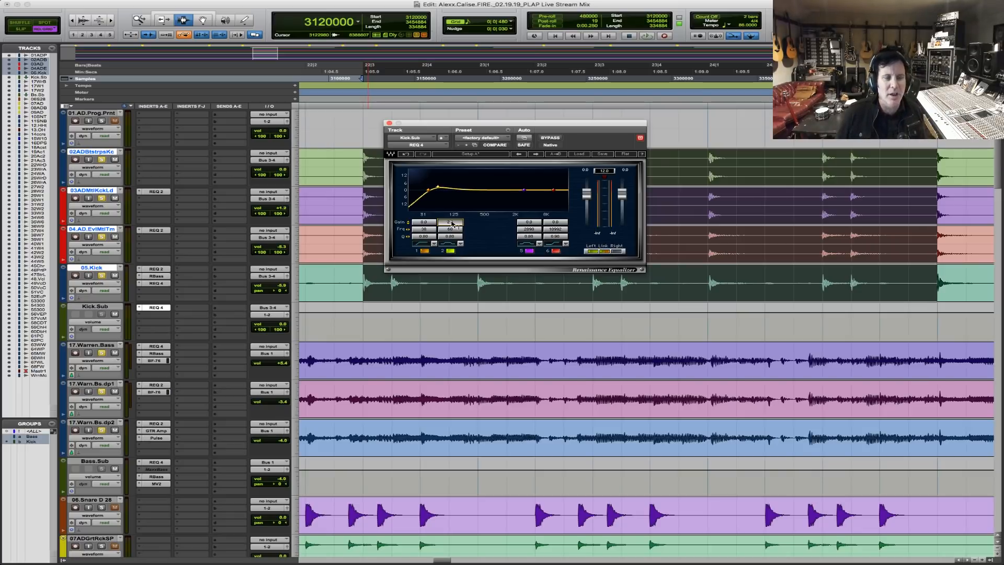
pyautogui.press('space')
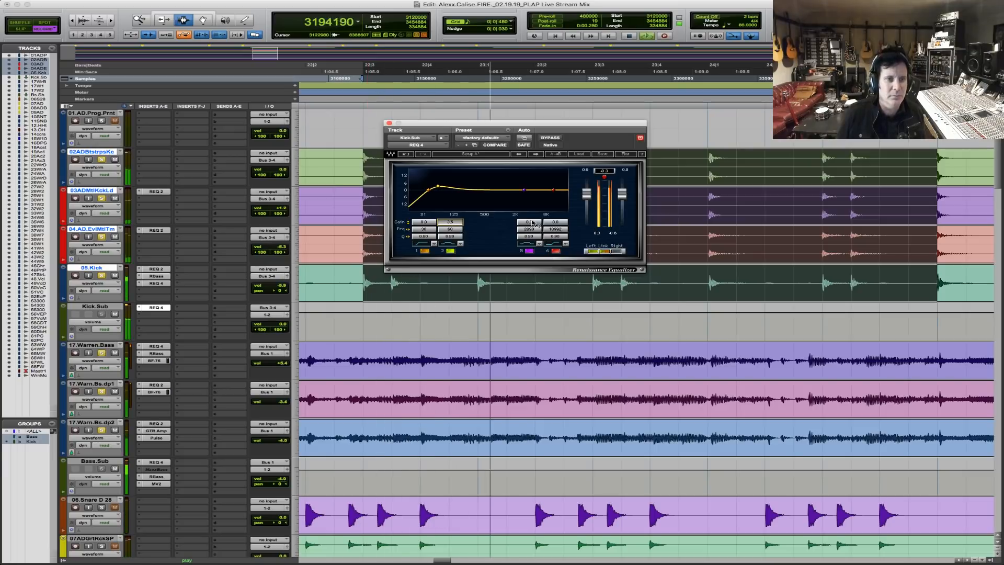
pyautogui.moveTo(529, 229)
pyautogui.mouseDown()
pyautogui.moveTo(529, 246)
pyautogui.moveTo(529, 217)
pyautogui.mouseUp()
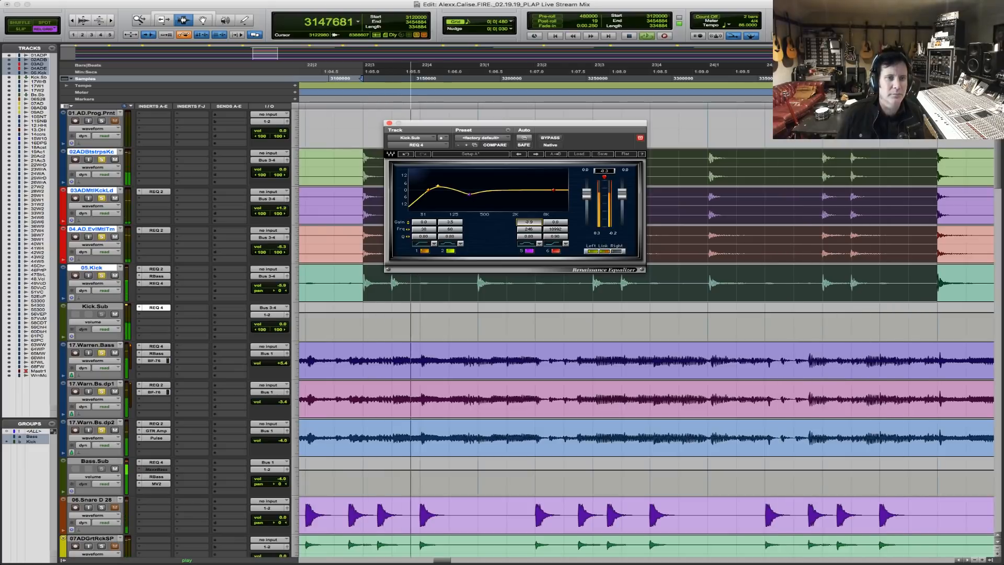
pyautogui.click(610, 209)
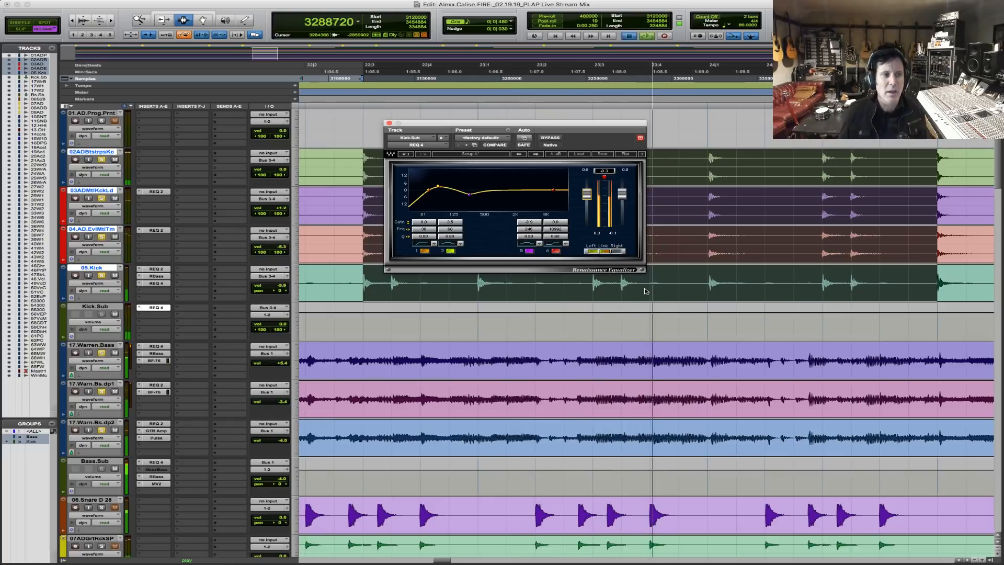
pyautogui.press('space')
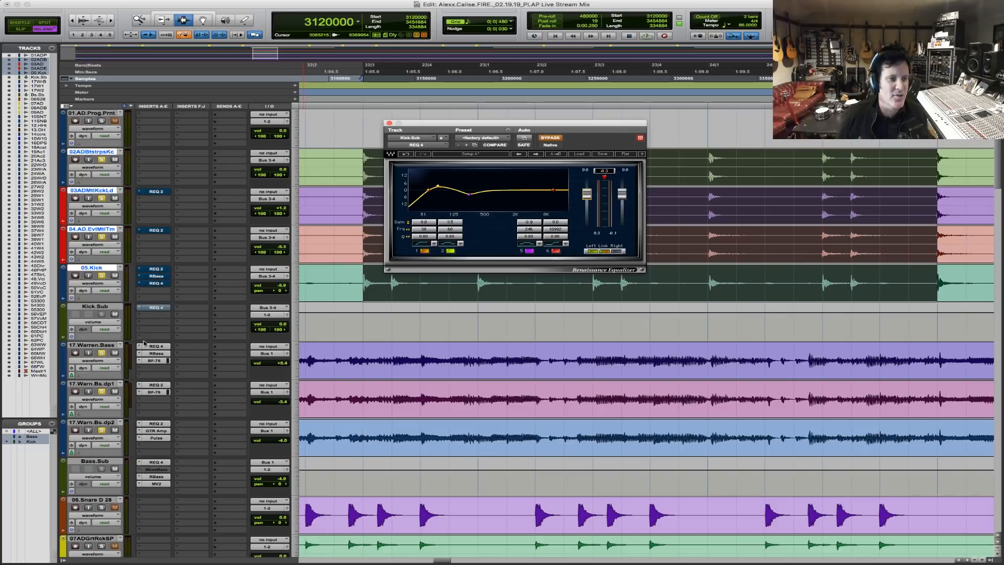
# Compare the kick and bass playback with the kick, main bass and sub-bus inserts bypassed and enabled again.
pyautogui.keyDown('super'); pyautogui.click(157, 348); pyautogui.keyUp('super')
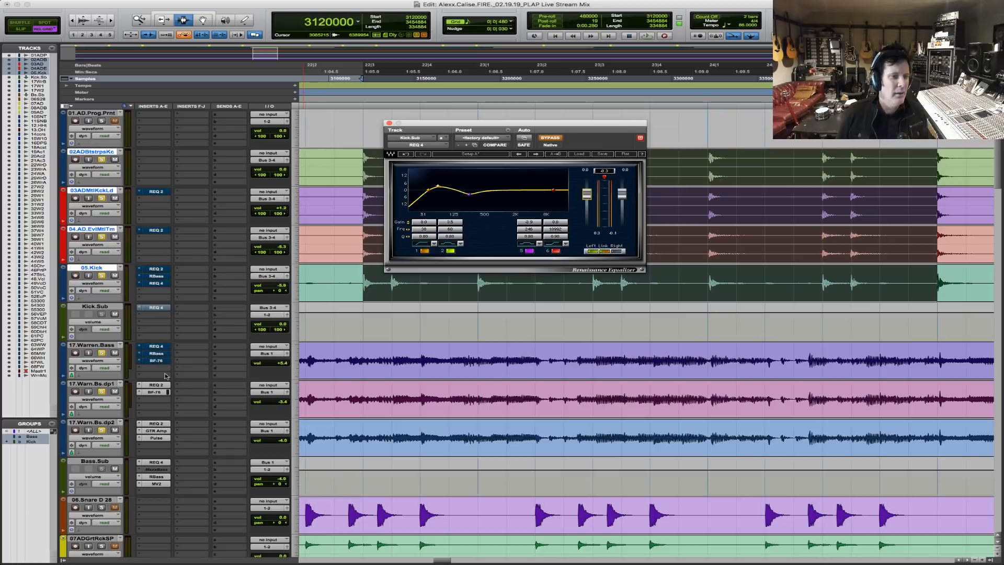
pyautogui.click(115, 391)
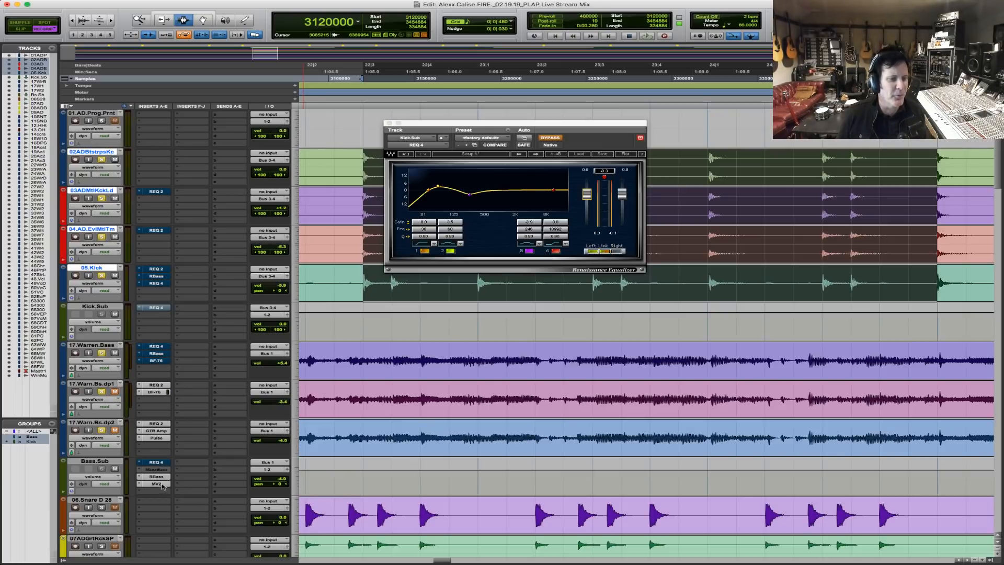
pyautogui.press('space')
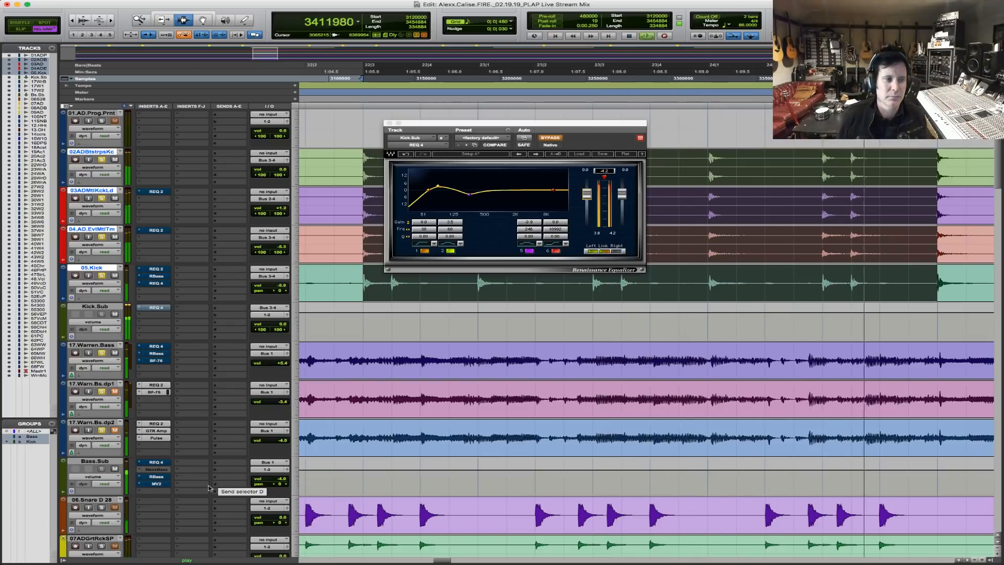
pyautogui.press('space')
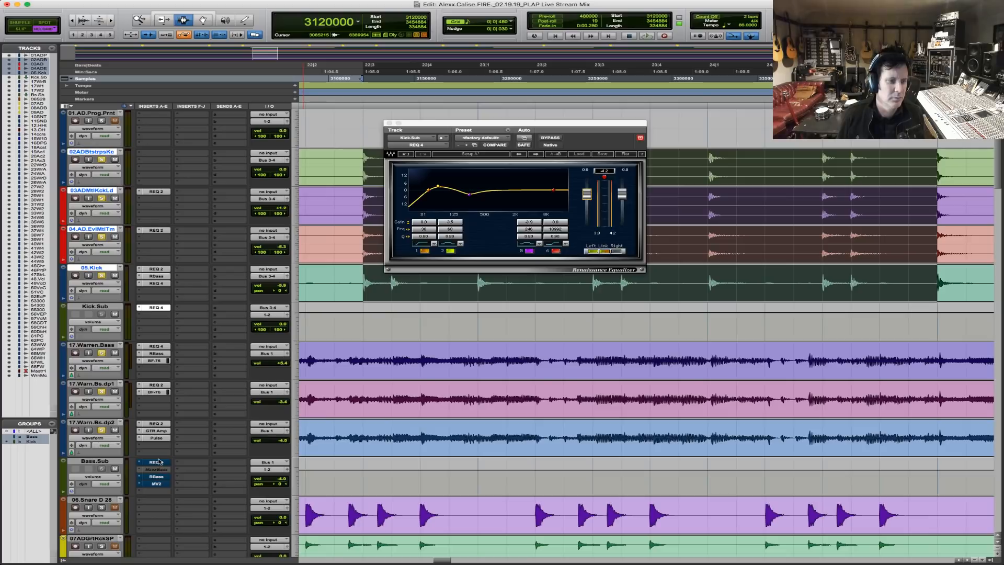
pyautogui.press('space')
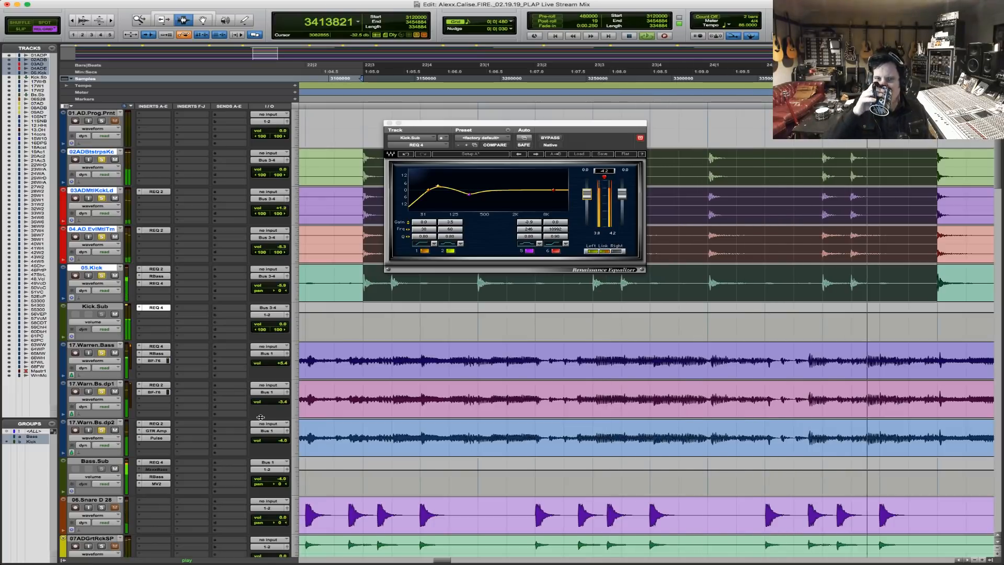
pyautogui.press('space')
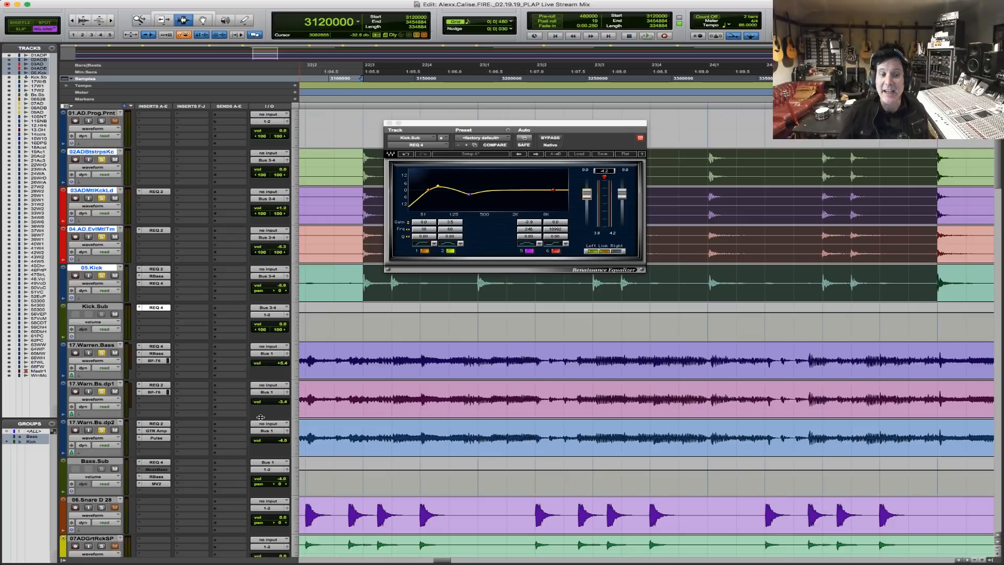
# Solo acoustic guitar tracks 18, 19 and 20 during playback and close the Kick.Sub equalizer window.
pyautogui.scroll(-2, 442, 421)
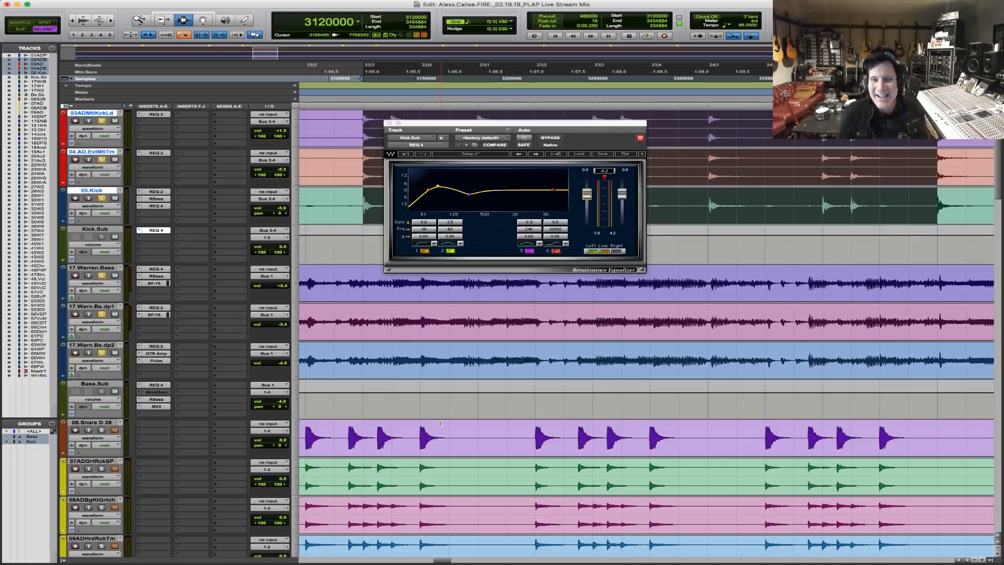
pyautogui.scroll(-4, 456, 428)
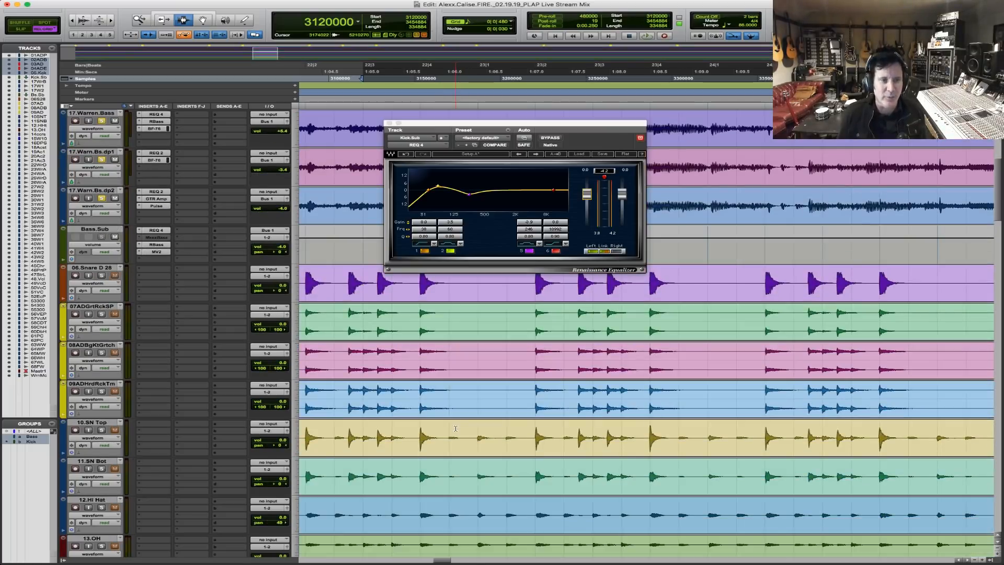
pyautogui.scroll(-9, 455, 428)
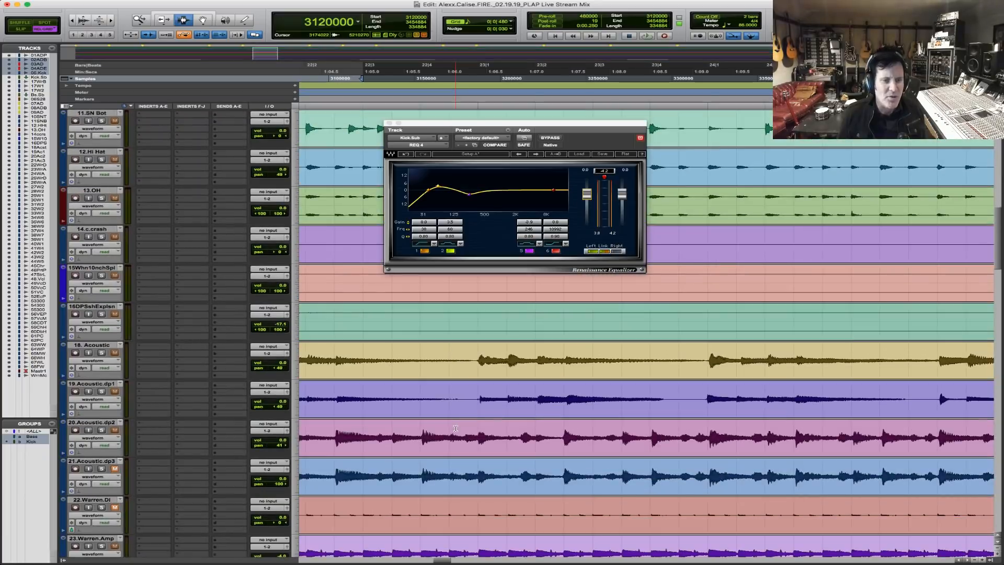
pyautogui.press('space')
pyautogui.click(102, 430)
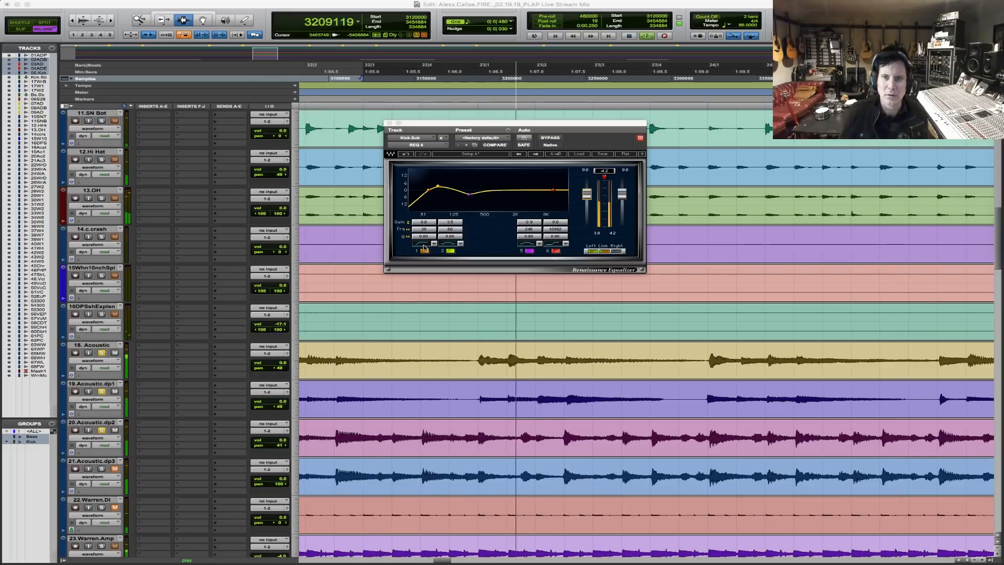
pyautogui.click(387, 124)
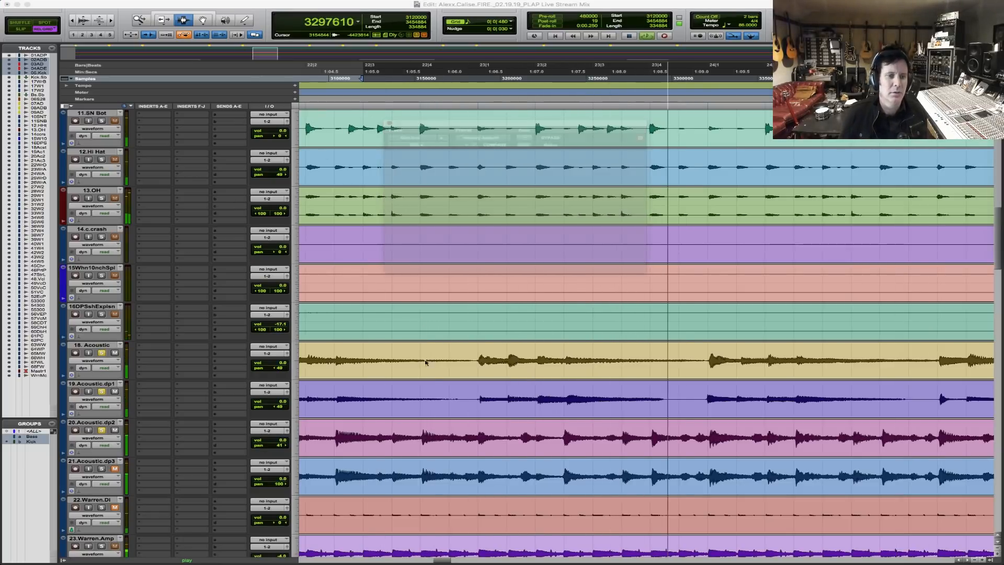
# Add the guitar amp on track 23 to the soloed tracks.
pyautogui.scroll(-3, 301, 422)
pyautogui.scroll(-3, 301, 422)
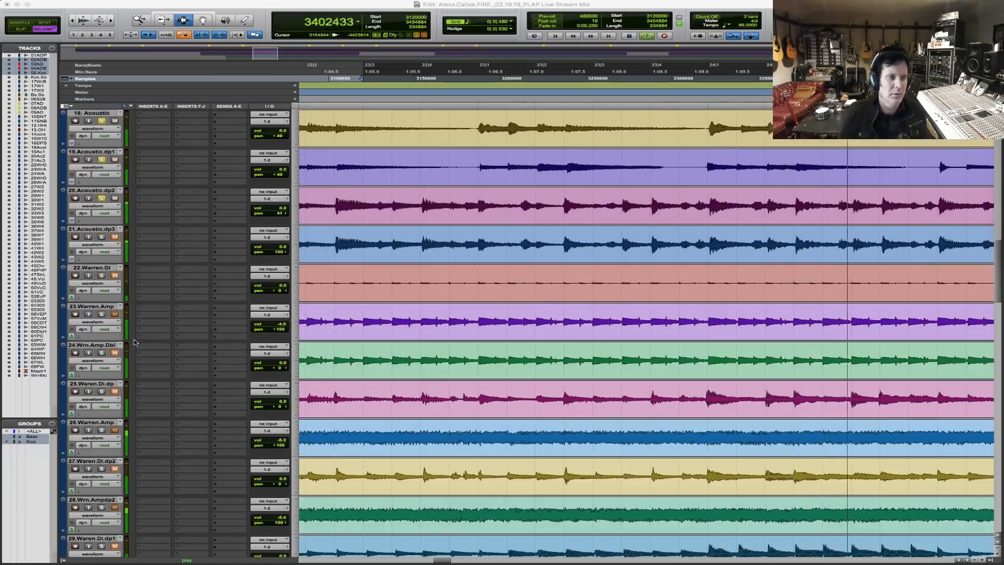
pyautogui.click(102, 314)
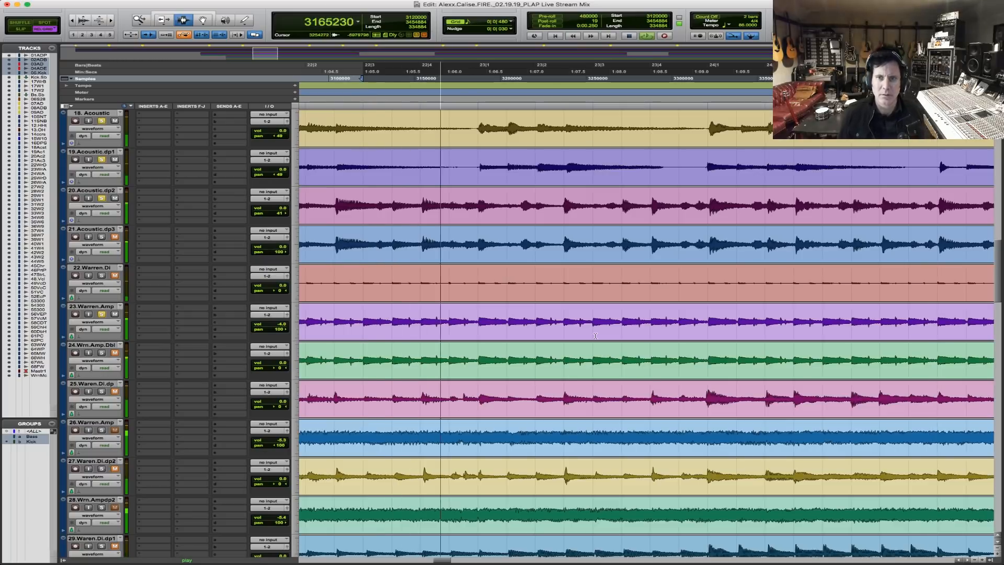
# Solo guitar amp tracks 30 and 32 and raise their volumes, setting track 30 to -6.5 dB.
pyautogui.scroll(-4, 628, 369)
pyautogui.scroll(-3, 600, 355)
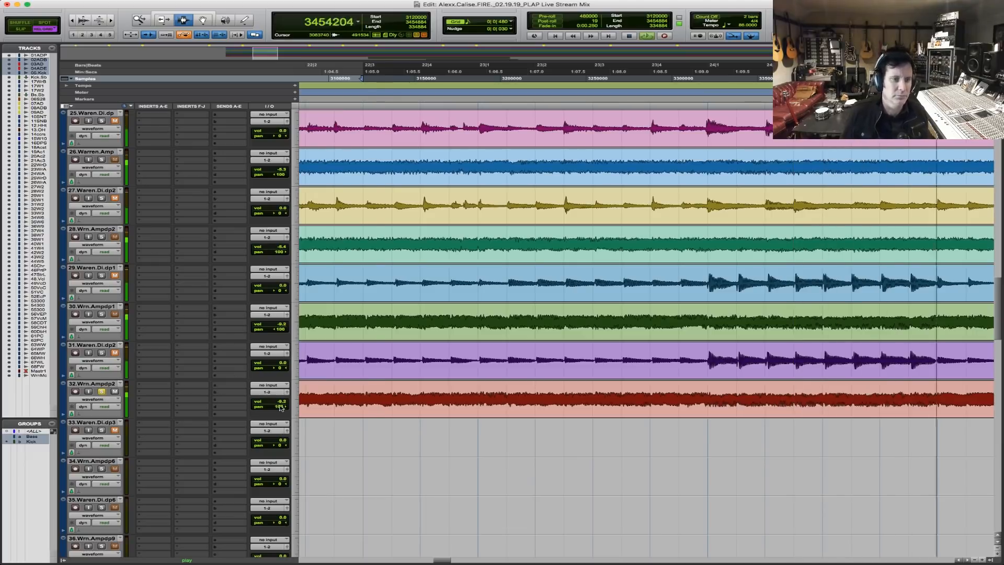
pyautogui.moveTo(281, 400); pyautogui.dragTo(281, 395)
pyautogui.click(102, 315)
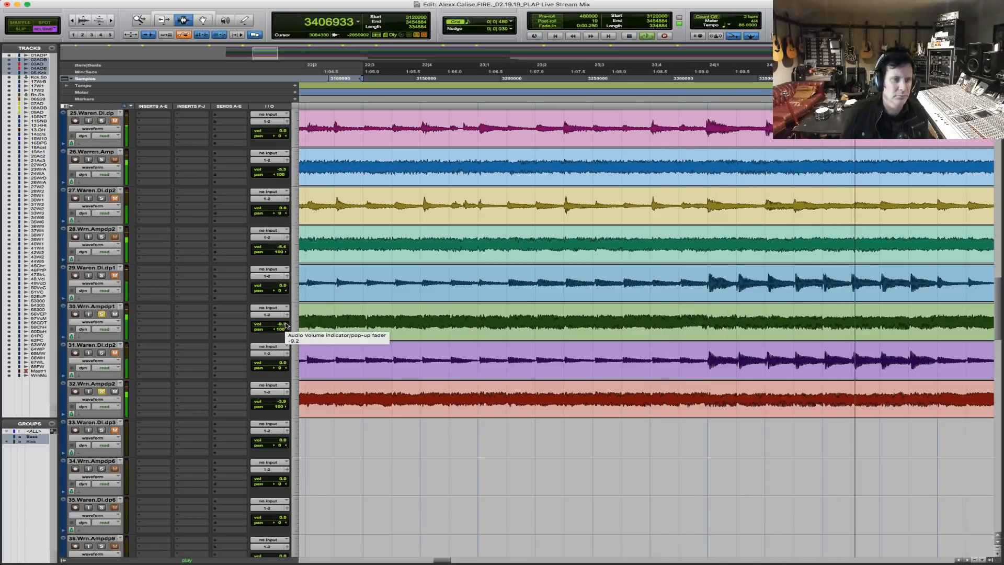
pyautogui.moveTo(280, 325); pyautogui.dragTo(278, 326)
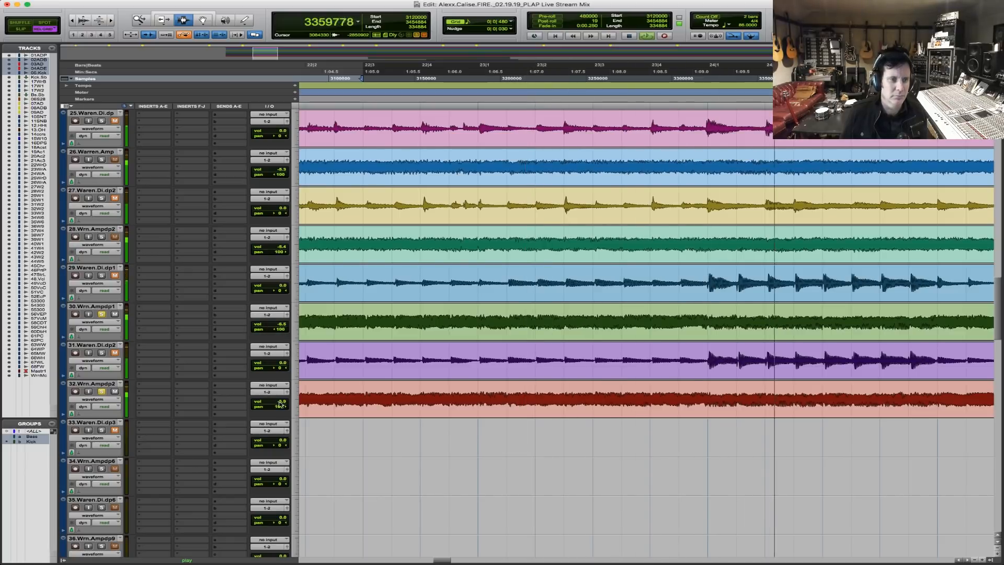
pyautogui.moveTo(280, 403); pyautogui.dragTo(279, 402)
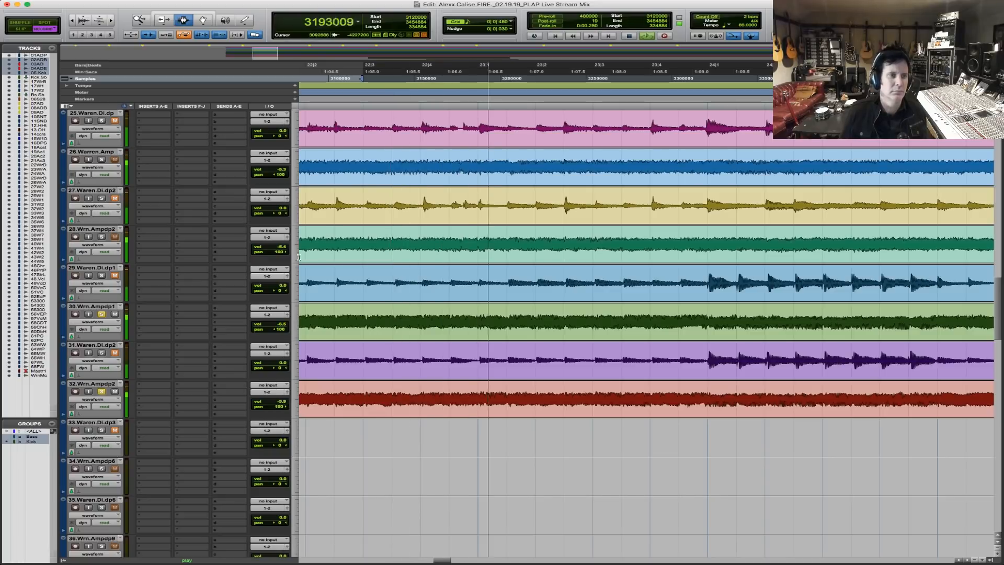
# Solo guitar amp tracks 26 and 28, and lower the volume of track 26 to about -8 dB.
pyautogui.click(101, 237)
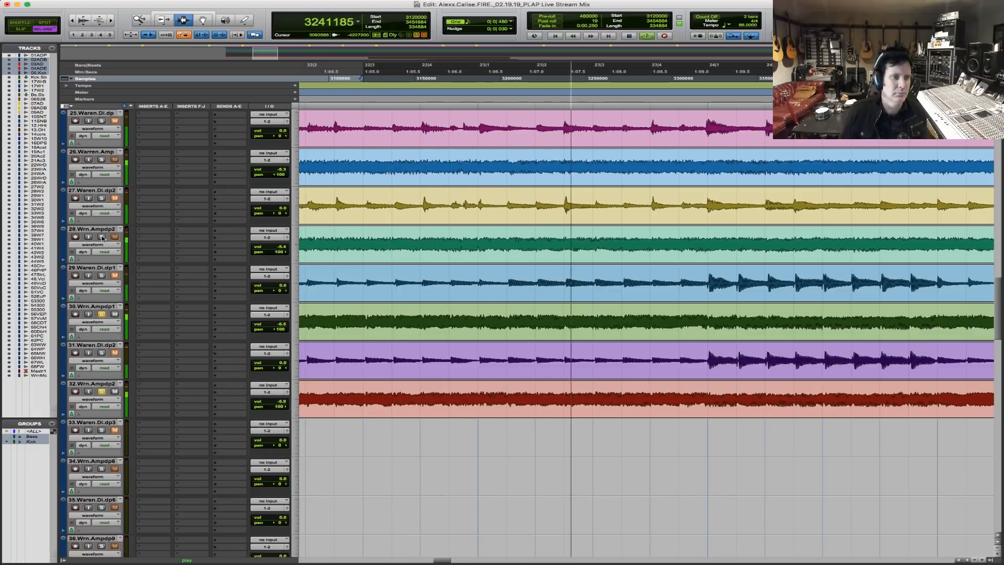
pyautogui.click(101, 159)
pyautogui.moveTo(280, 170); pyautogui.dragTo(281, 174)
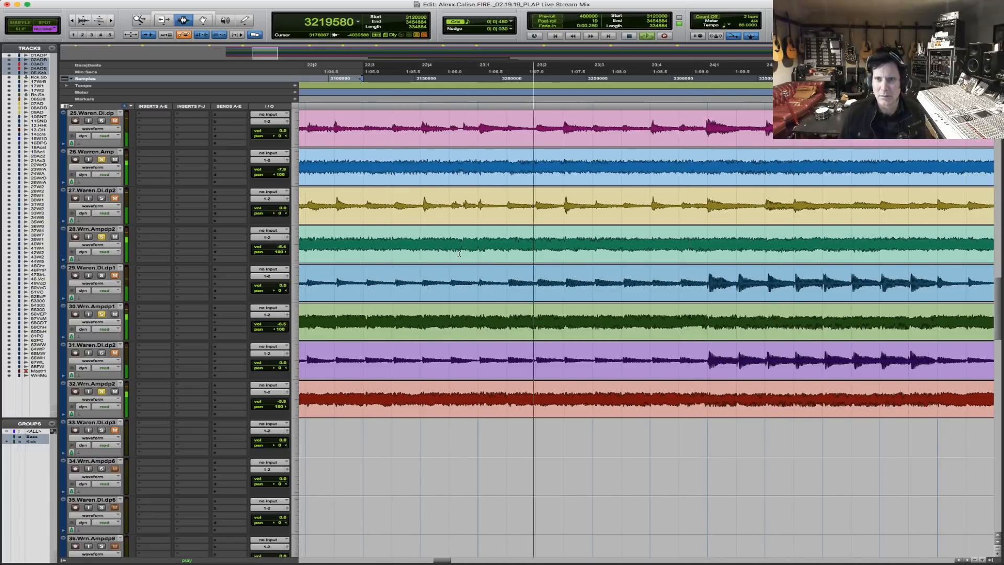
pyautogui.press('space')
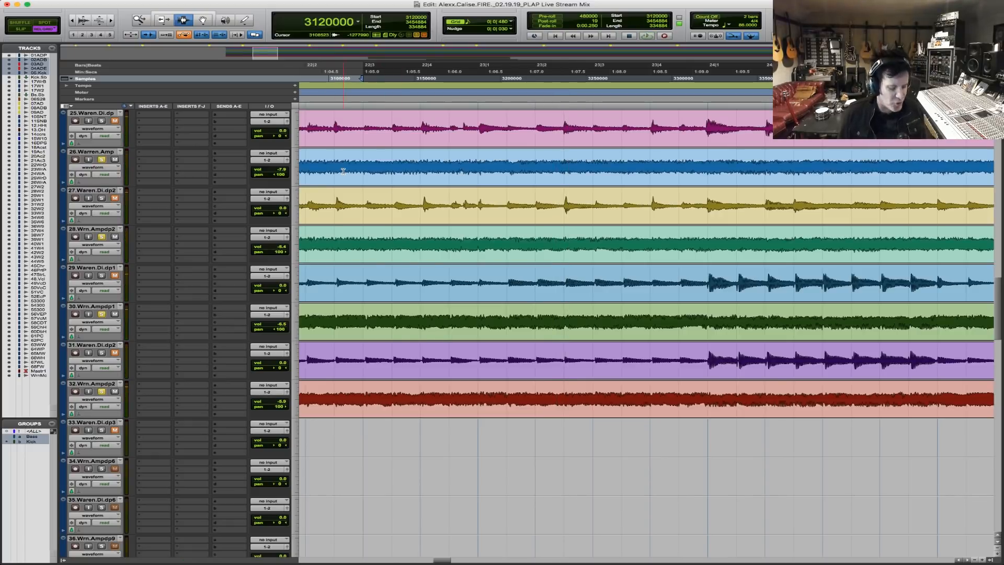
# Select the whole chorus on guitar amp track 26, starting at sample 2919070 with a length of 1607442 samples.
pyautogui.press('r')
pyautogui.press('r')
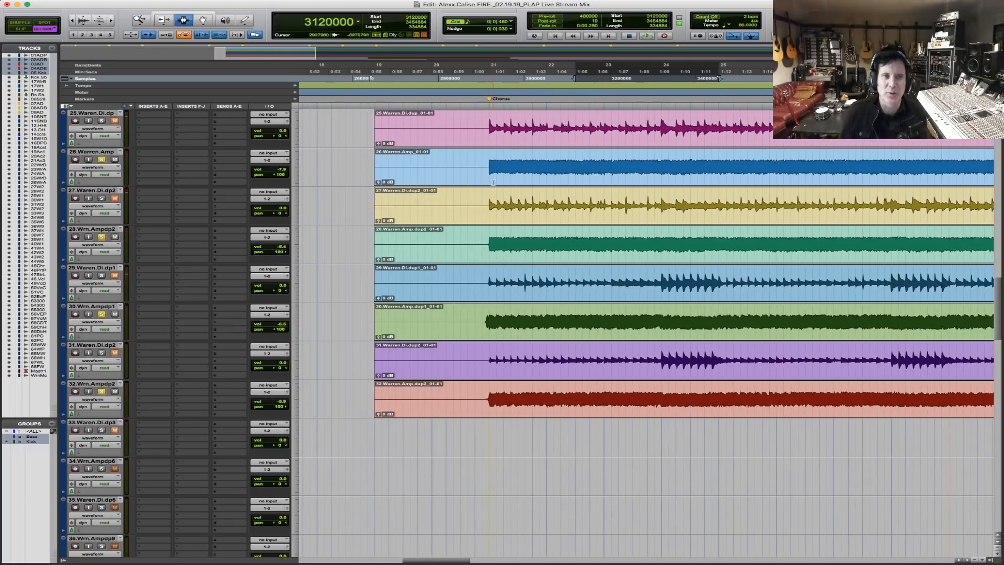
pyautogui.moveTo(493, 182); pyautogui.dragTo(711, 183)
pyautogui.press('r')
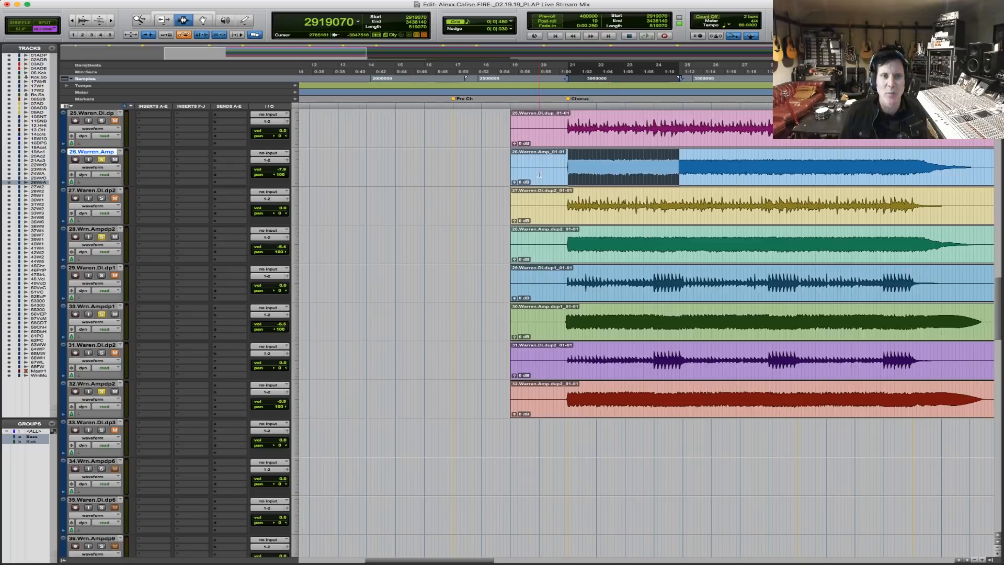
pyautogui.click(920, 153)
pyautogui.keyDown('shift'); pyautogui.click(906, 166); pyautogui.keyUp('shift')
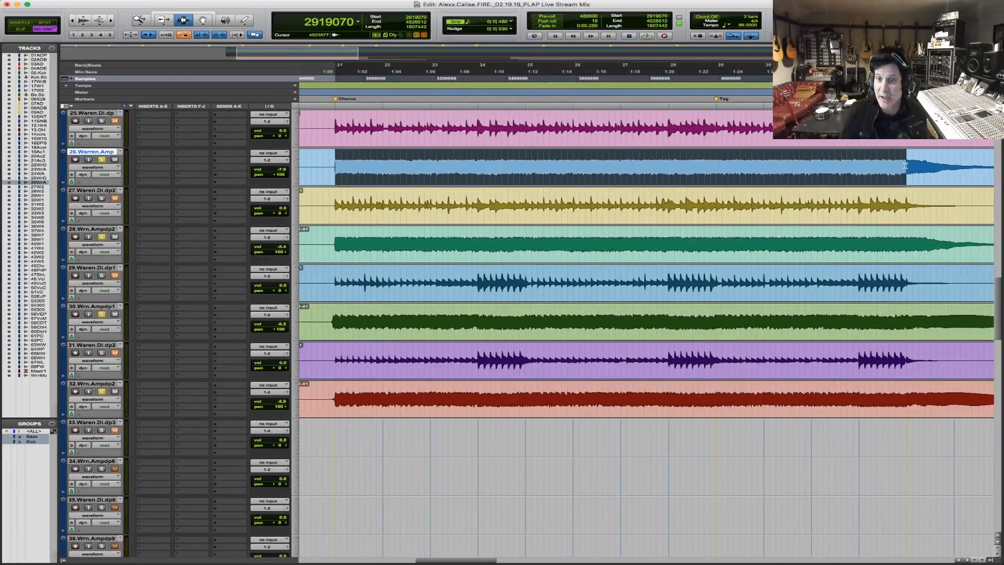
# Audition the selected chorus from its start with the soloed guitars, kick and bass.
pyautogui.press('space')
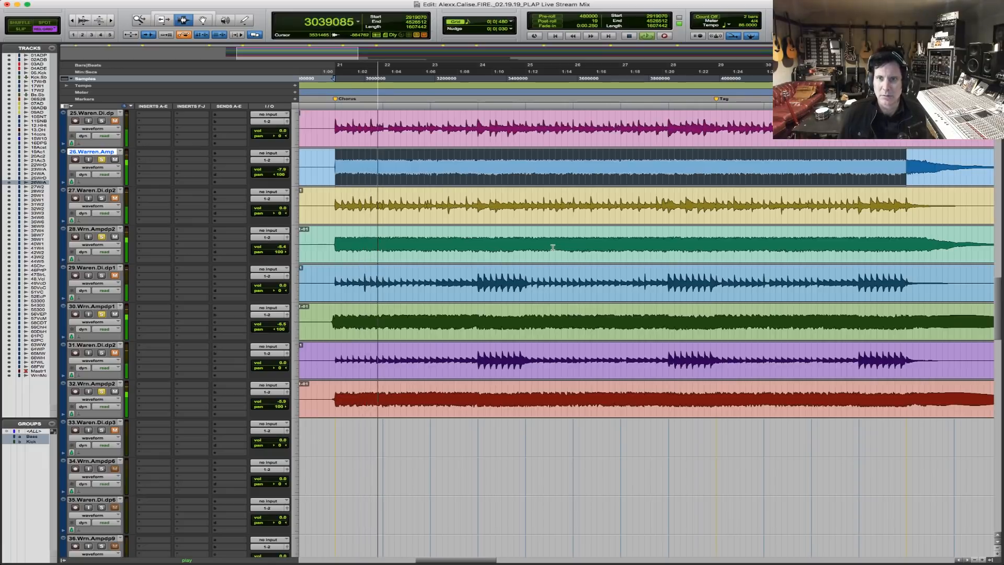
pyautogui.scroll(5, 554, 253)
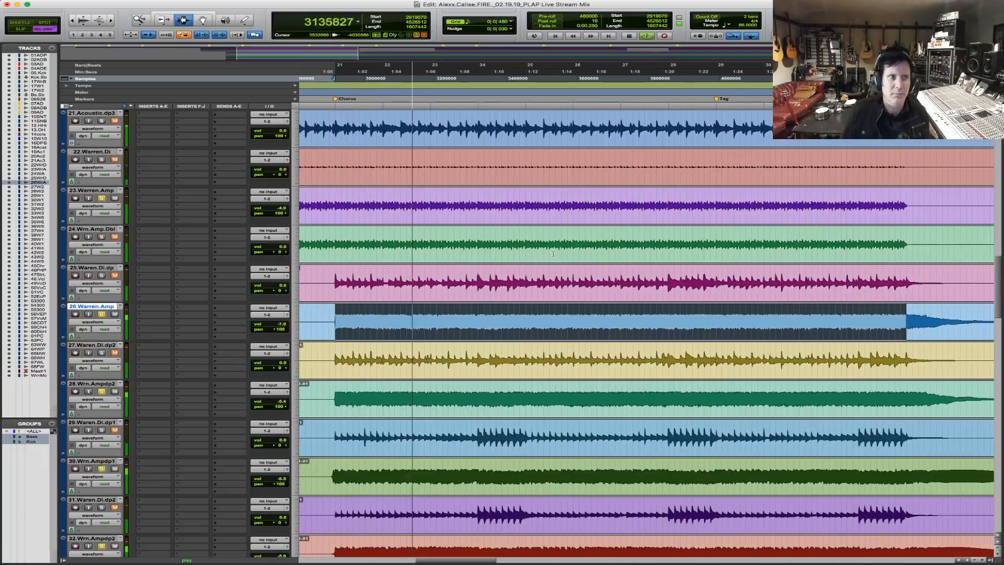
pyautogui.press('space')
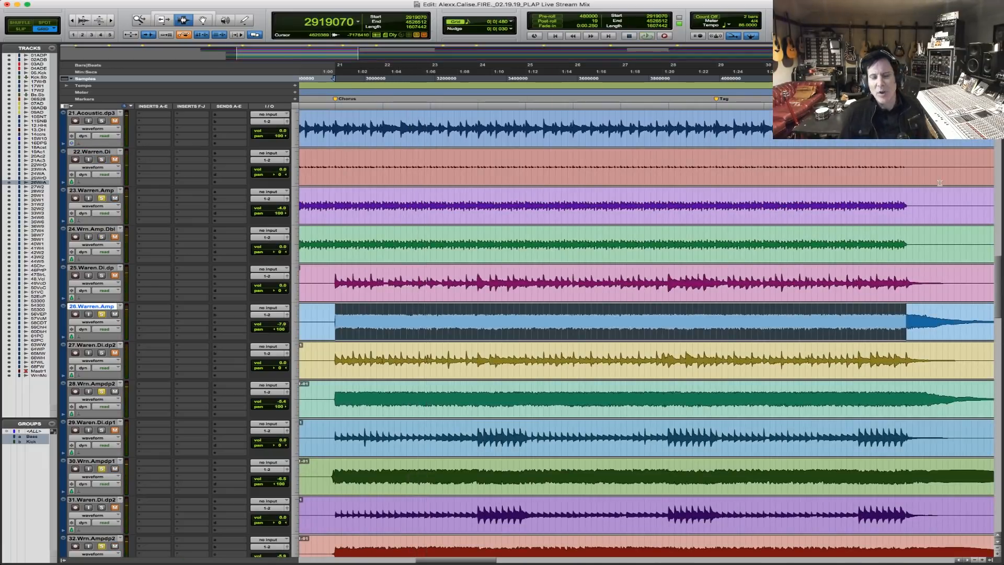
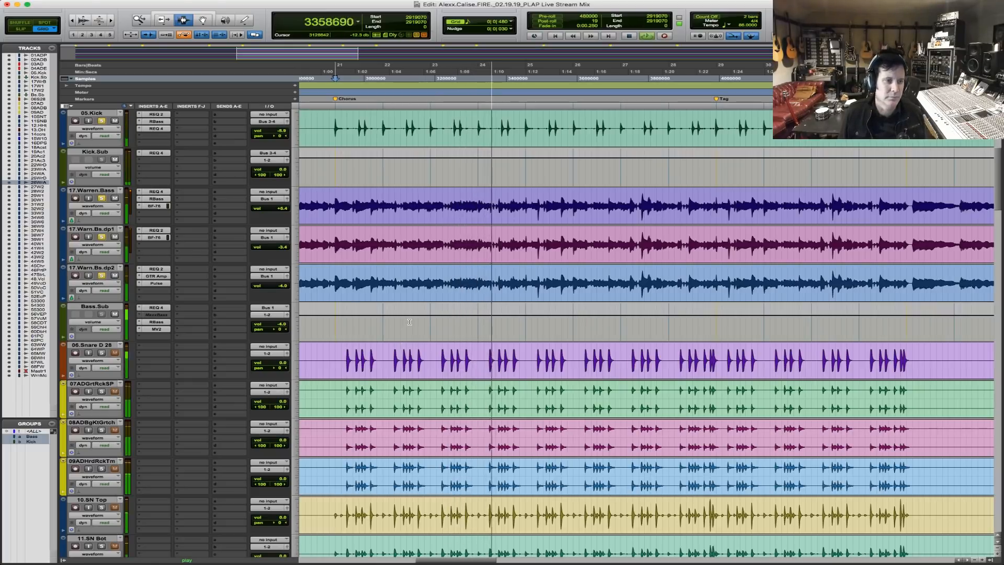
# Stop the chorus playback and solo the snare tracks 10.SN Top and 11.SN Bot.
pyautogui.scroll(-2, 407, 321)
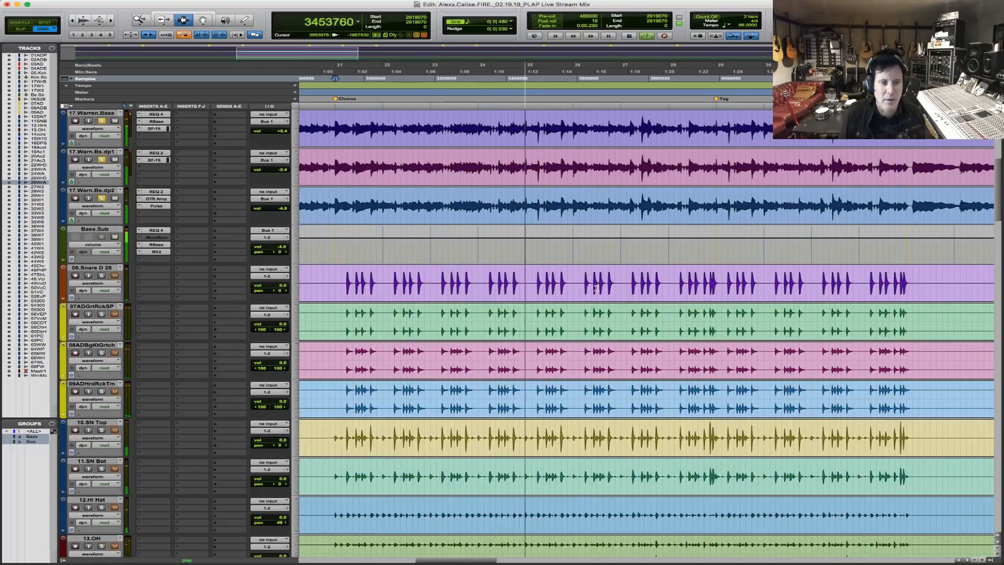
pyautogui.press('space')
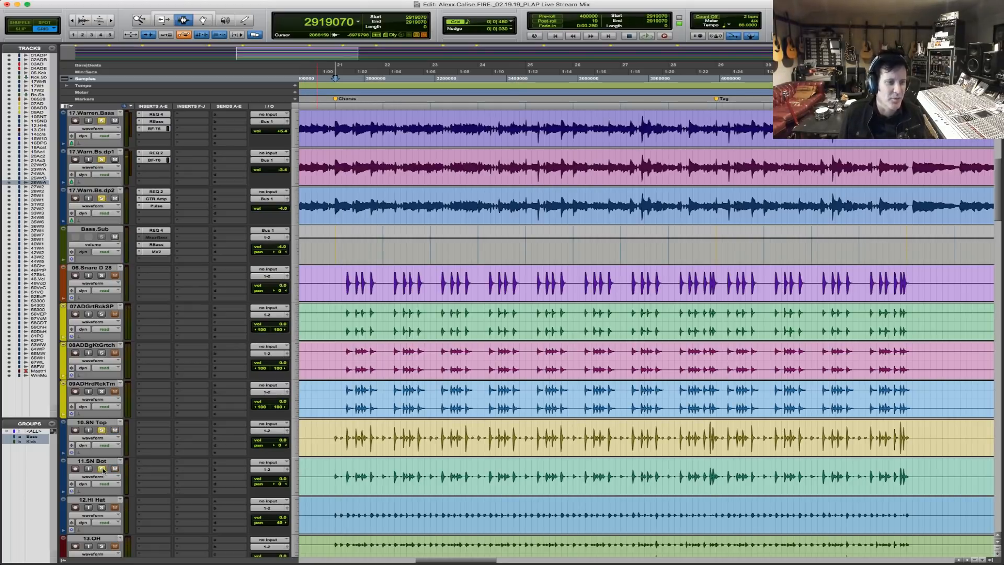
# Select the whole chorus on 10.SN Top and audition it with the hi-hat track soloed as well.
pyautogui.moveTo(335, 438); pyautogui.dragTo(919, 444)
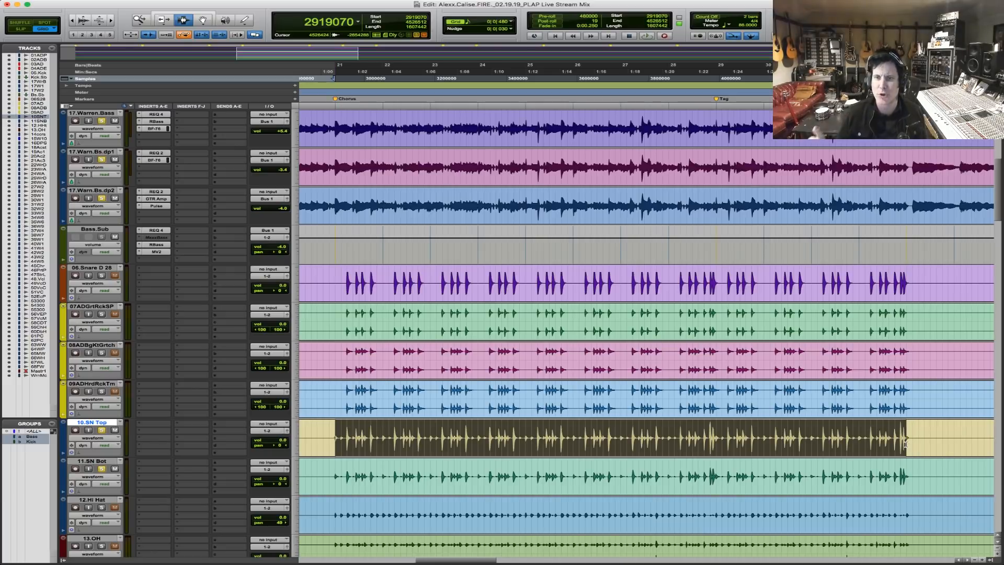
pyautogui.press('space')
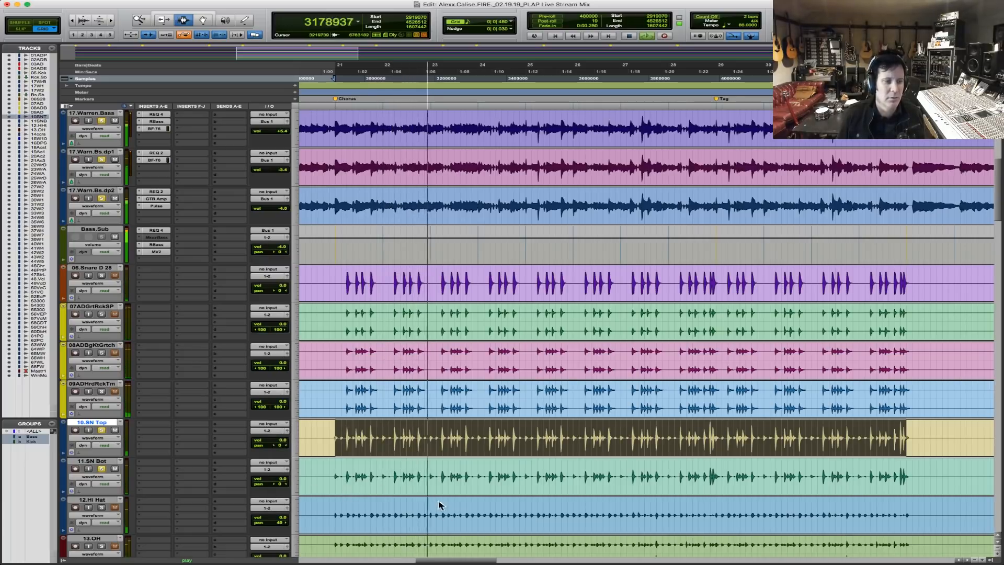
pyautogui.scroll(-4, 439, 506)
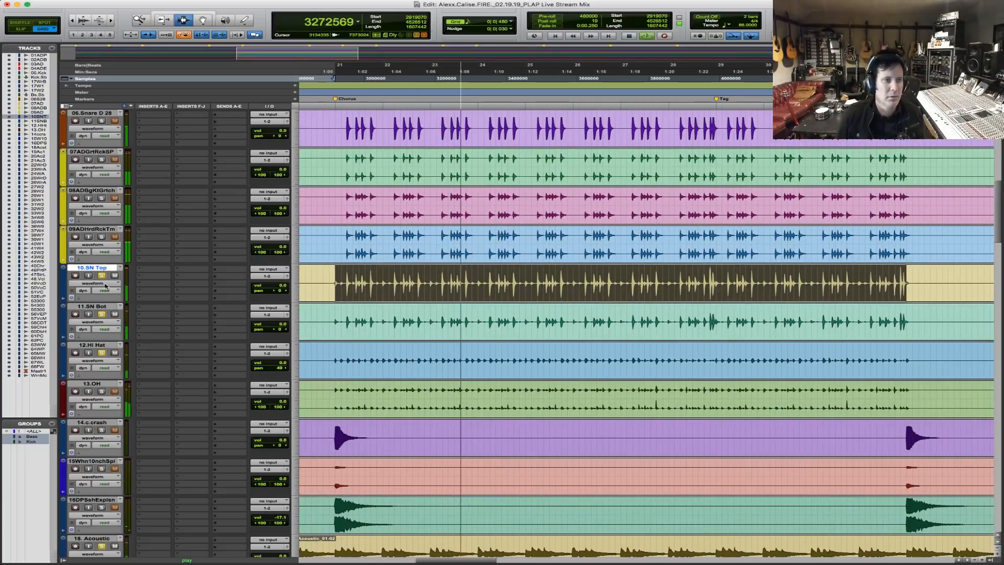
pyautogui.press('space')
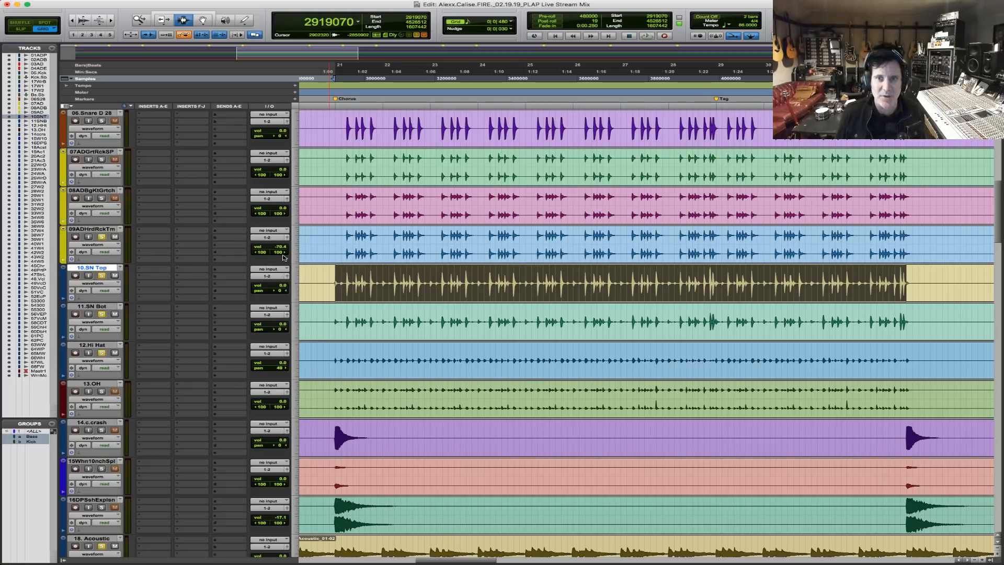
# Solo the snare samples during chorus playback and set their volumes to about -5 dB (06), -4.8 dB (07), -5.8 dB (08) and +2.4 dB (09).
pyautogui.press('space')
pyautogui.moveTo(282, 257); pyautogui.dragTo(286, 223)
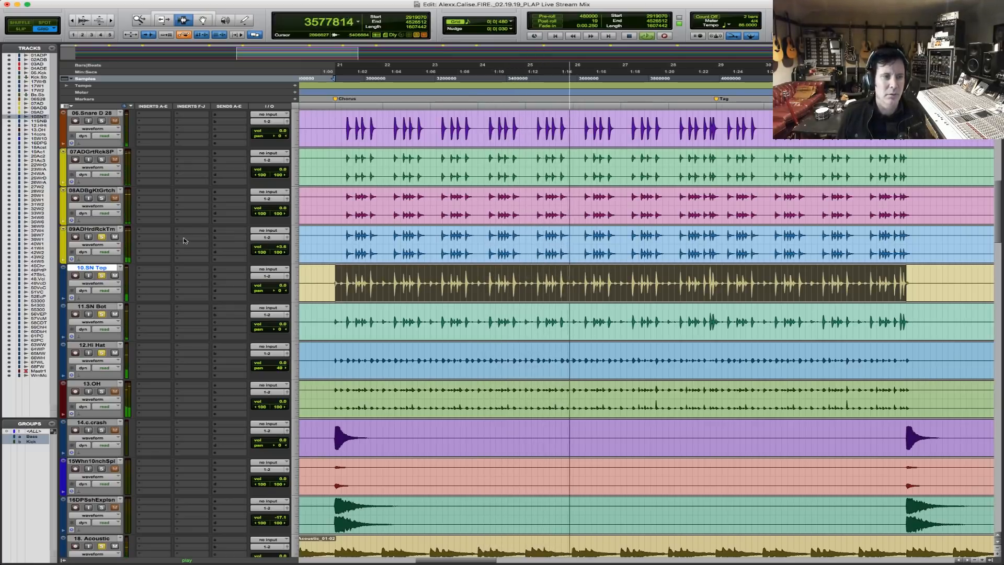
pyautogui.moveTo(277, 247); pyautogui.dragTo(278, 249)
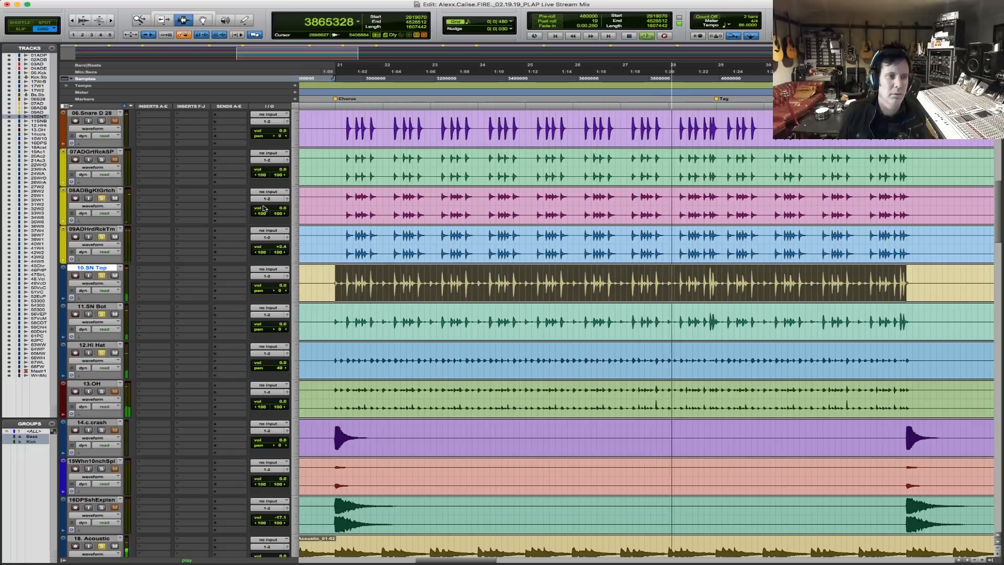
pyautogui.moveTo(264, 208); pyautogui.dragTo(272, 214)
pyautogui.moveTo(272, 169); pyautogui.dragTo(275, 178)
pyautogui.scroll(2, 450, 217)
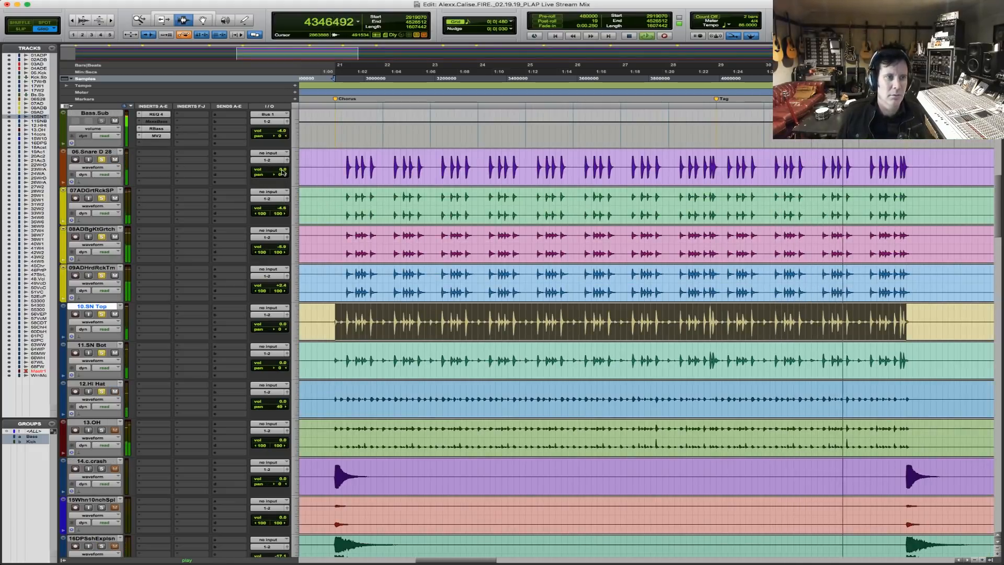
pyautogui.moveTo(282, 172); pyautogui.dragTo(283, 181)
# Restart the chorus playback and raise the Kick.Sub volume to about +1.8 dB against the bass and snares.
pyautogui.scroll(4, 428, 218)
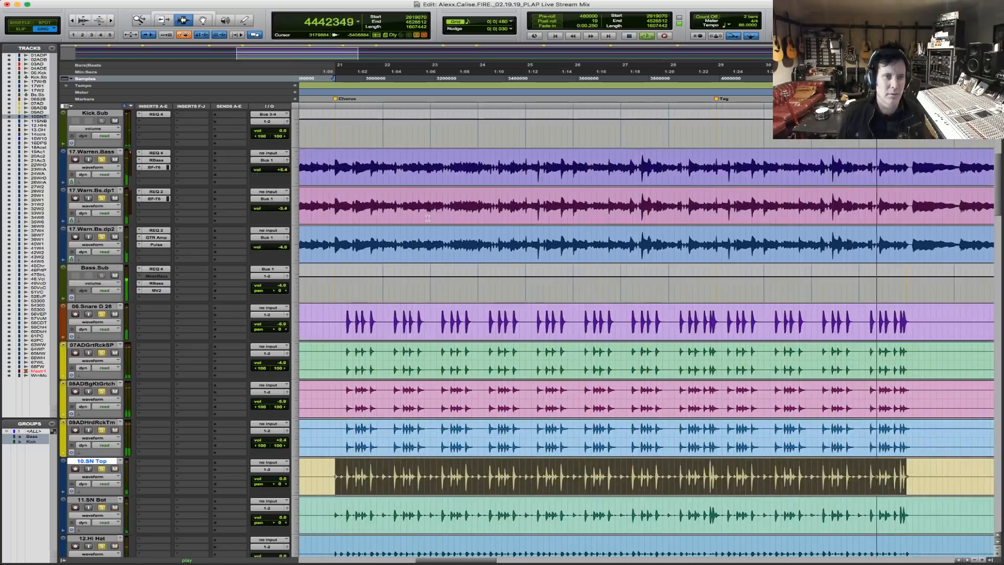
pyautogui.scroll(5, 428, 218)
pyautogui.press('space')
pyautogui.press('space')
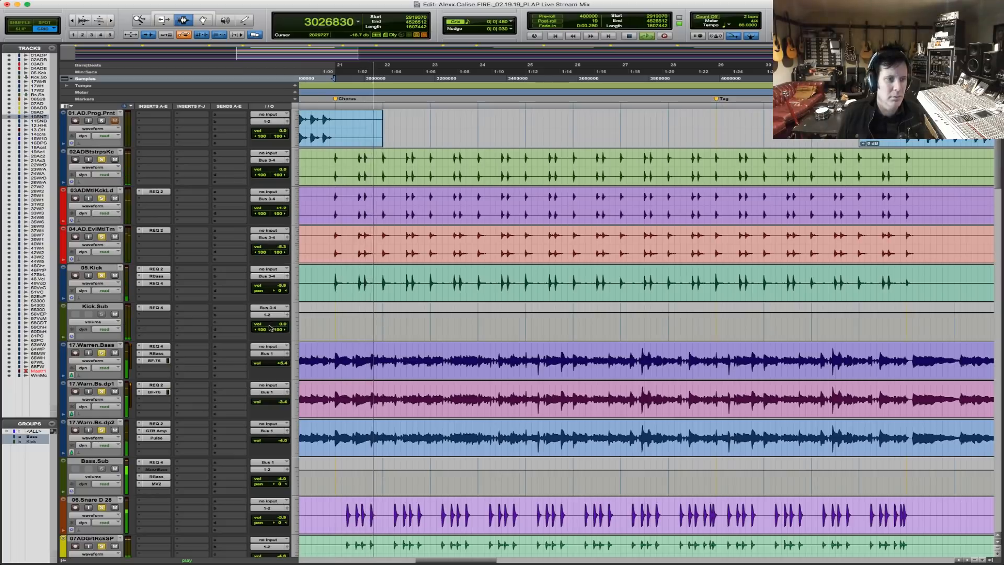
pyautogui.moveTo(274, 328); pyautogui.dragTo(277, 326)
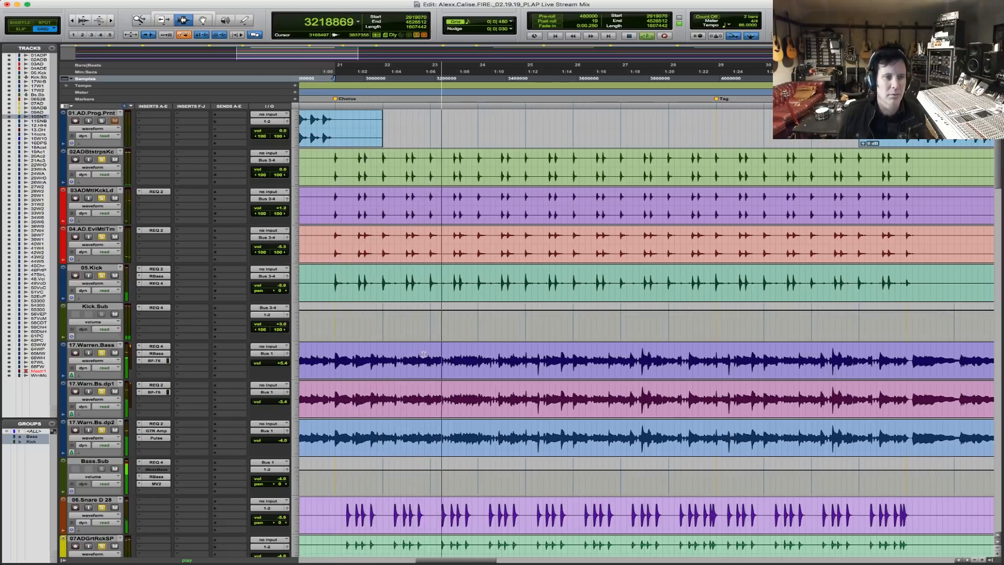
pyautogui.scroll(-8, 419, 356)
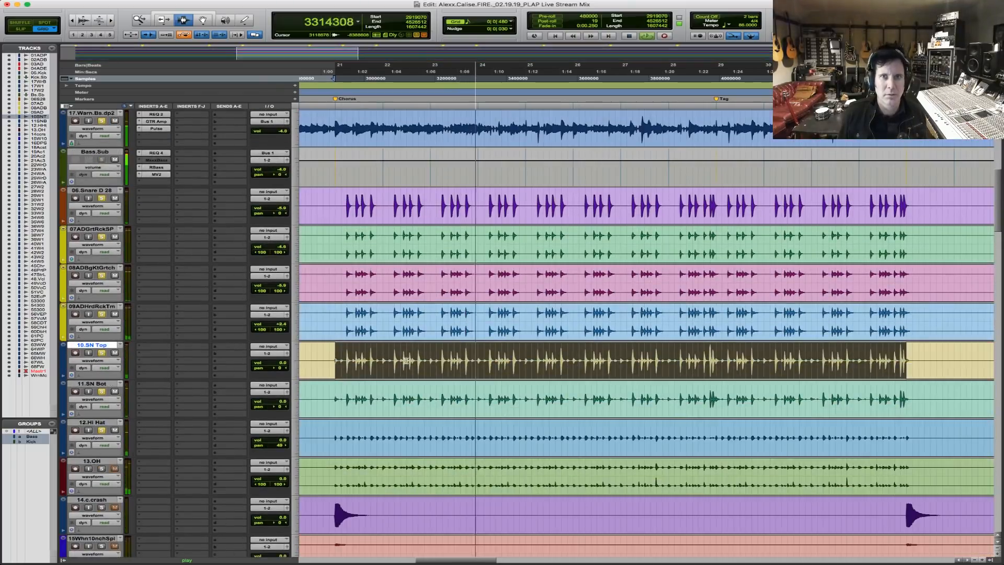
pyautogui.scroll(4, 444, 279)
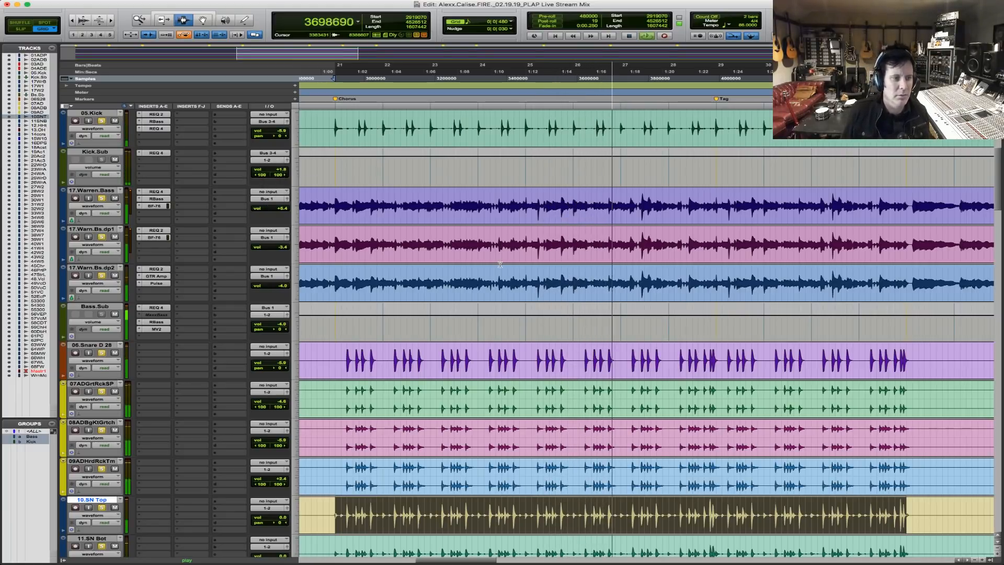
# Audition the chorus with the 13.OH overheads soloed alongside the snare samples and mics, restarting from the chorus start.
pyautogui.scroll(-7, 501, 264)
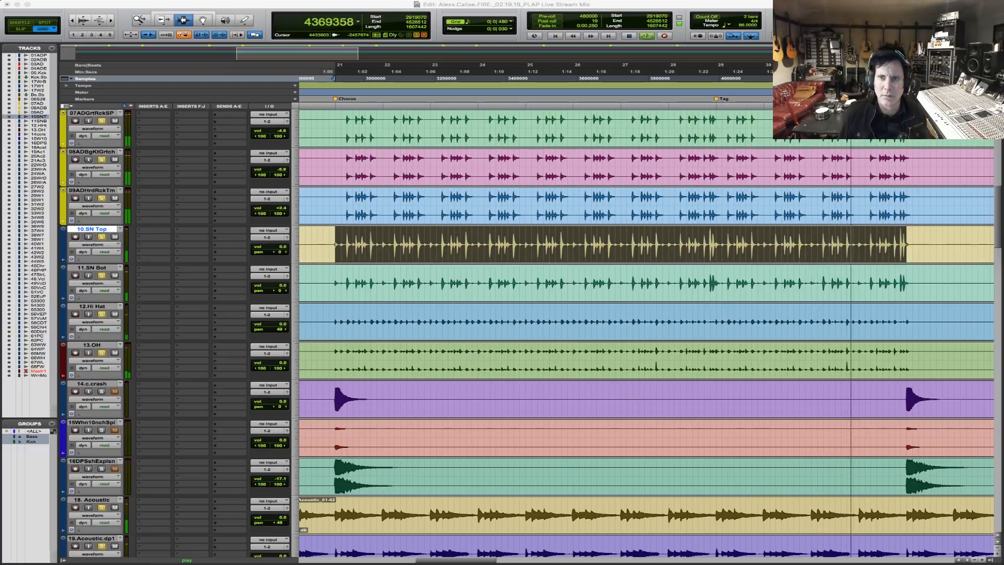
pyautogui.scroll(5, 203, 332)
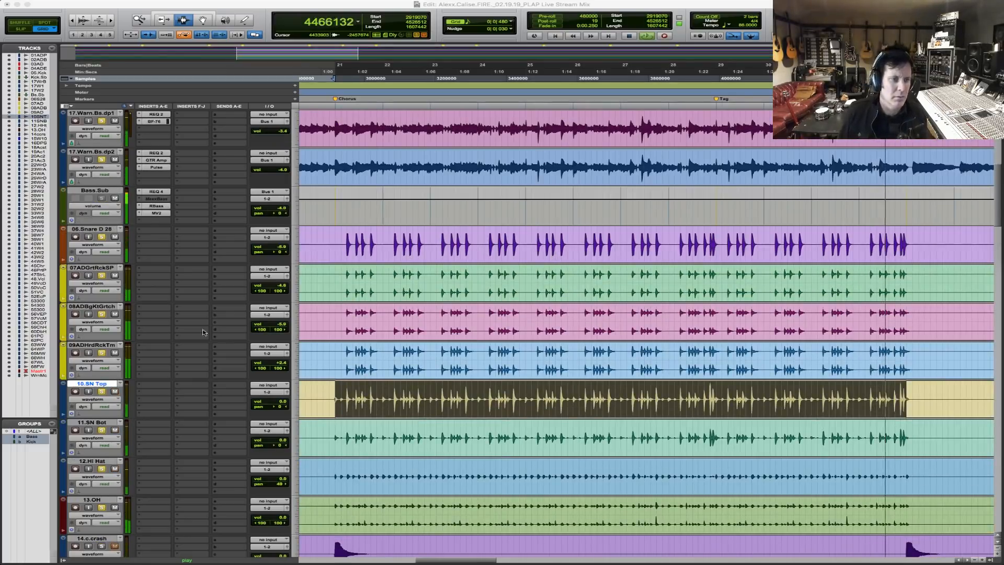
pyautogui.press('space')
pyautogui.press('space')
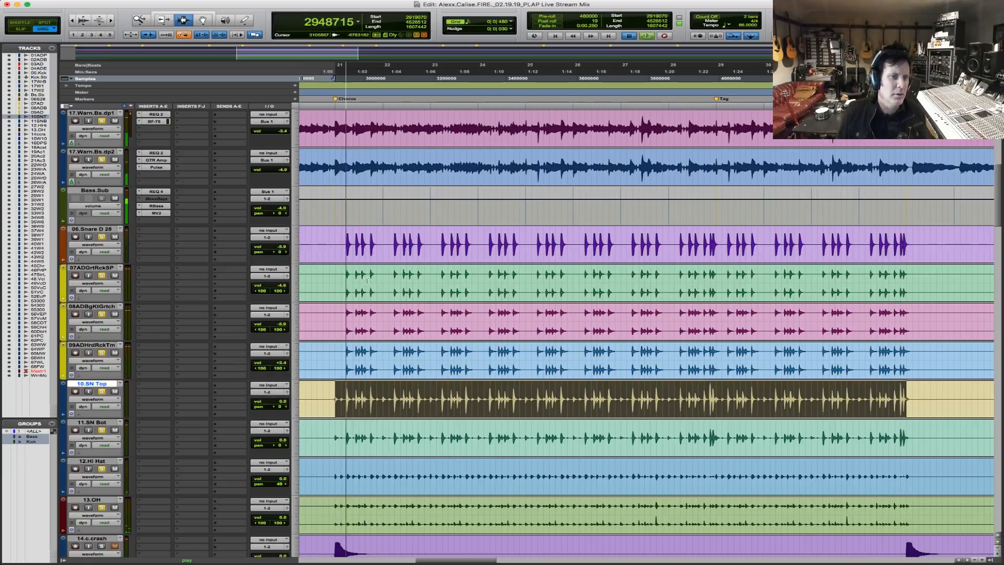
pyautogui.press('space')
# Select the whole chorus on 10.SN Top and 11.SN Bot, and audition the snare mics without the samples.
pyautogui.moveTo(341, 283); pyautogui.dragTo(909, 357)
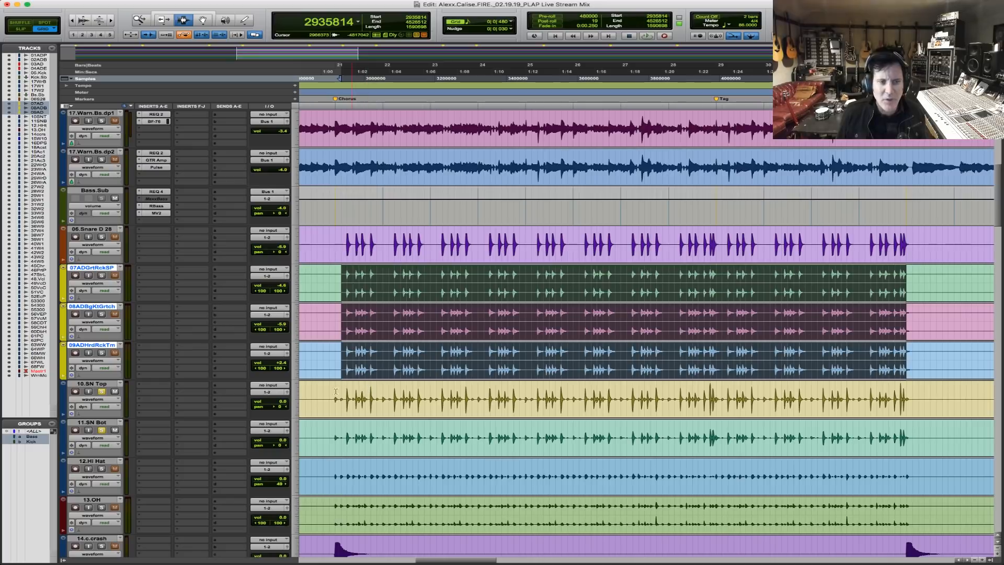
pyautogui.moveTo(336, 400); pyautogui.dragTo(921, 404)
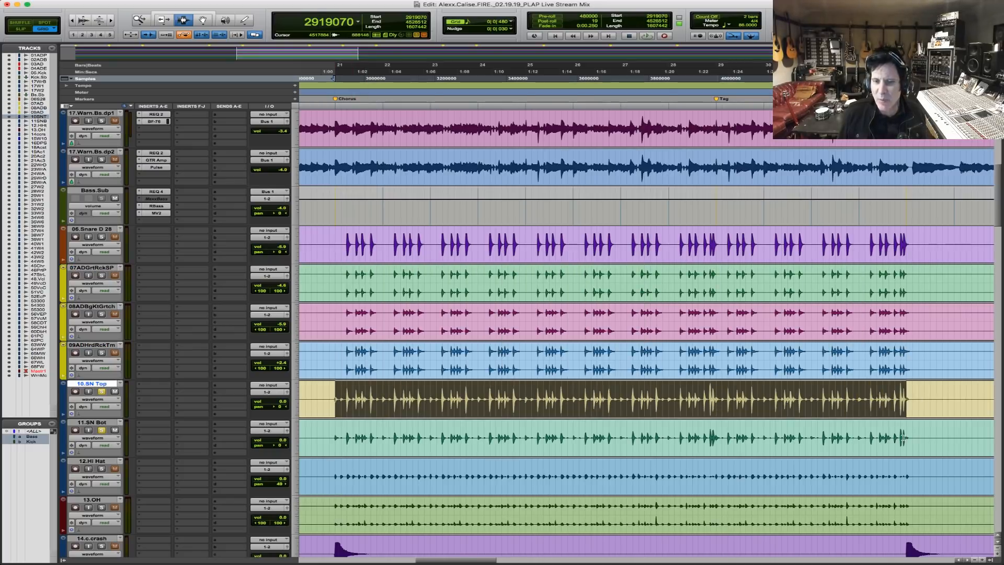
pyautogui.keyDown('shift'); pyautogui.click(902, 437); pyautogui.keyUp('shift')
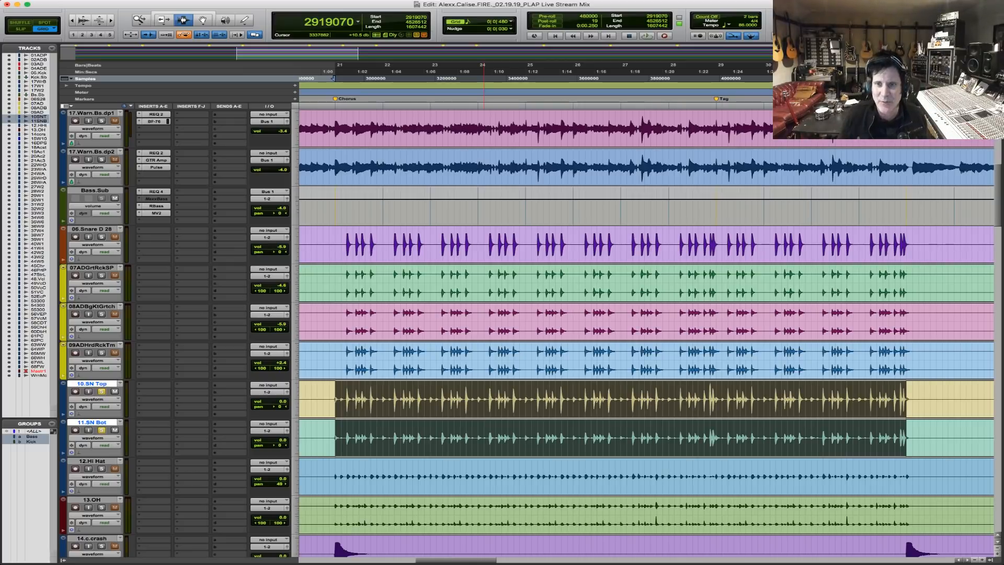
pyautogui.press('space')
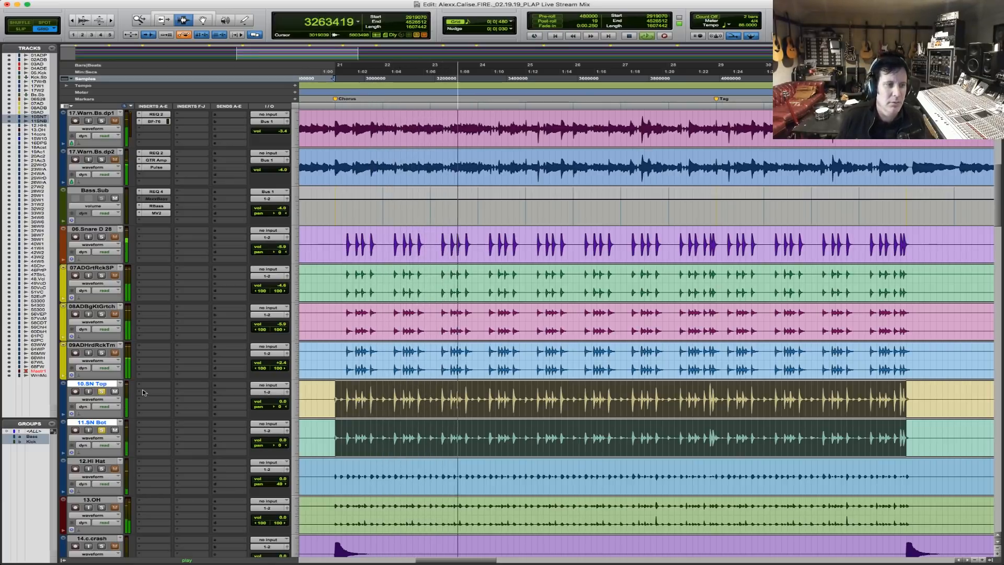
pyautogui.click(102, 392)
pyautogui.click(102, 393)
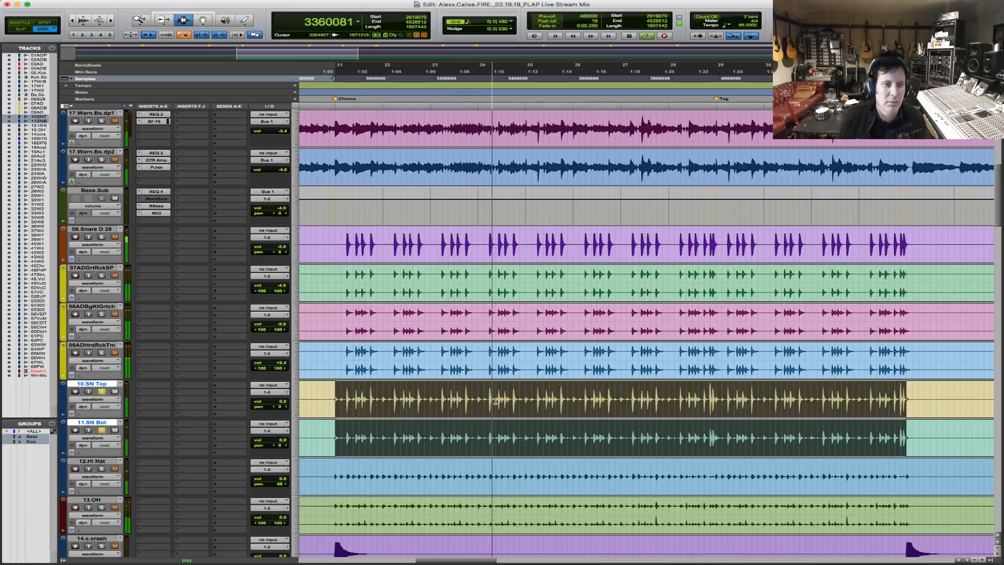
# Solo the snare samples again and lower their volumes to about -11 dB (06), -7 dB (07), -13 dB (08) and -6 dB (09).
pyautogui.press('F5')
pyautogui.moveTo(482, 396); pyautogui.dragTo(498, 396)
pyautogui.press('t')
pyautogui.press('t')
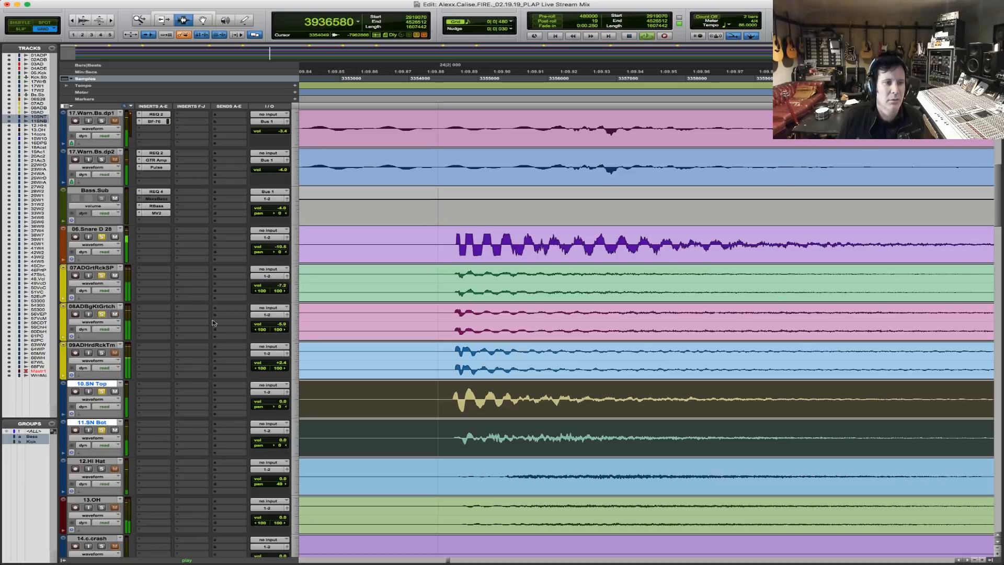
pyautogui.moveTo(280, 328); pyautogui.dragTo(280, 328)
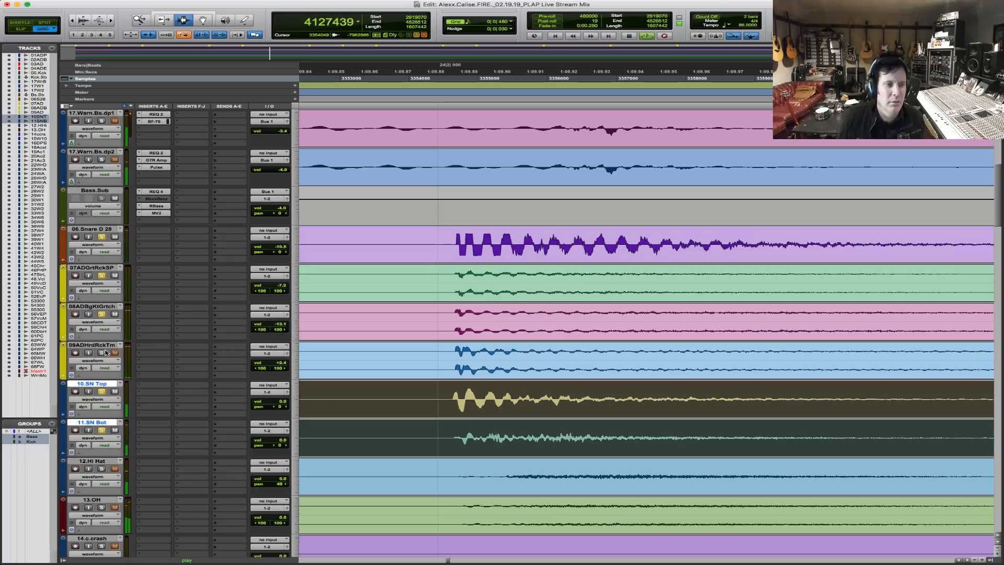
pyautogui.press('space')
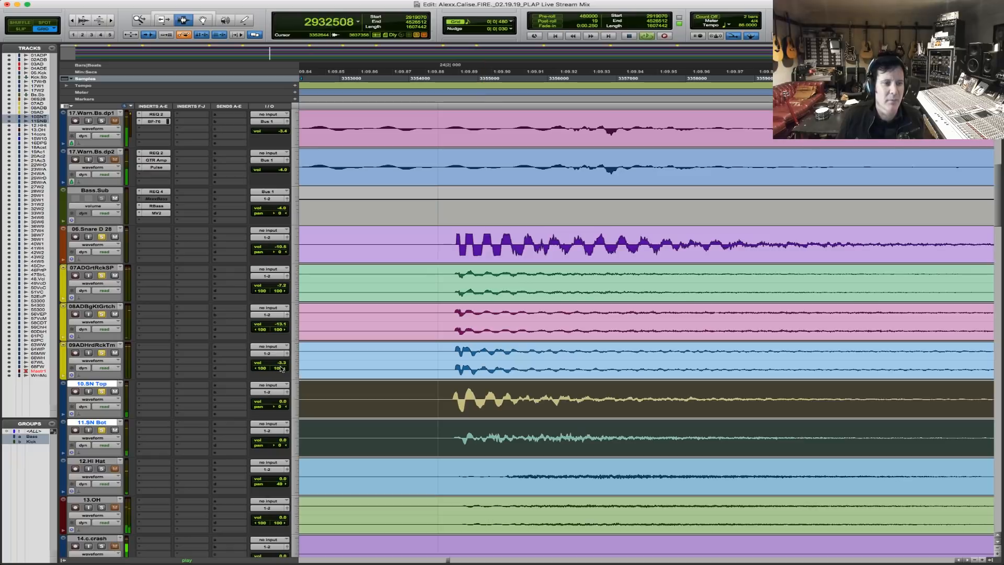
pyautogui.moveTo(281, 369); pyautogui.dragTo(281, 366)
pyautogui.press('space')
# Select the four snare sample tracks 06 to 09 and route all their outputs to Bus 5-6 (Stereo).
pyautogui.press('super+bracketleft')
pyautogui.press('super+bracketleft')
pyautogui.press('super+bracketleft')
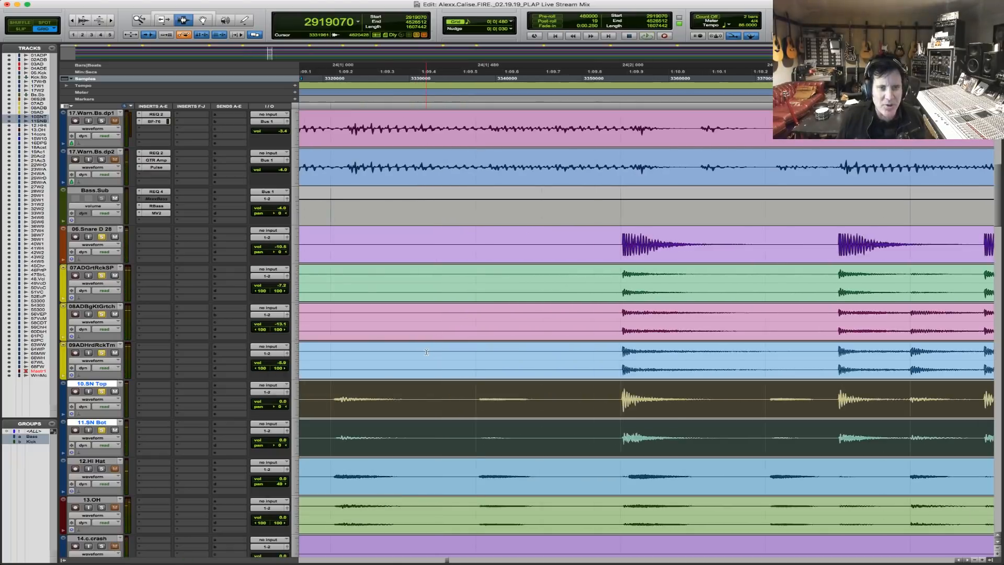
pyautogui.press('super+bracketleft')
pyautogui.press('super+bracketleft')
pyautogui.press('super+bracketleft')
pyautogui.press('super+bracketleft')
pyautogui.press('super+bracketleft')
pyautogui.press('super+bracketleft')
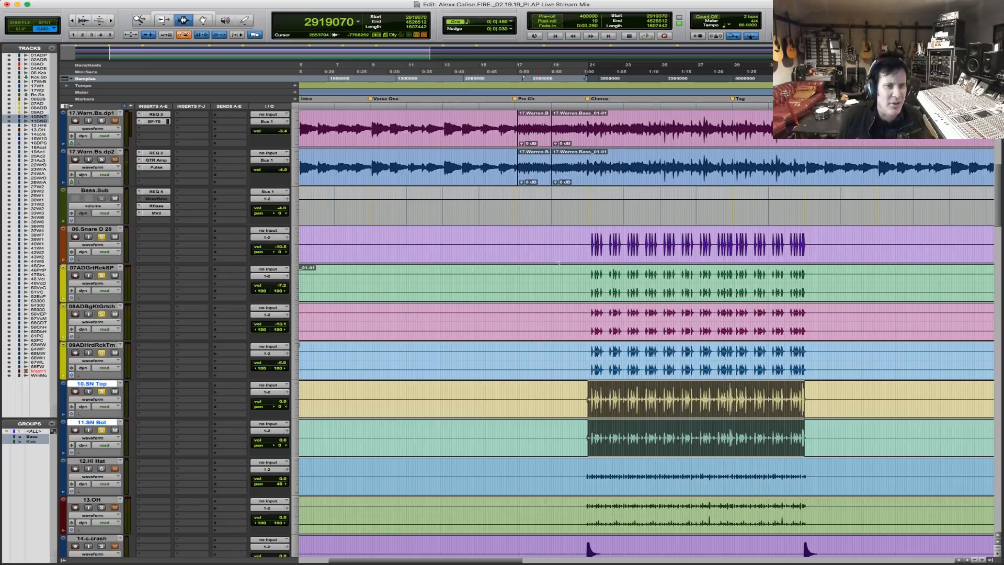
pyautogui.click(565, 263)
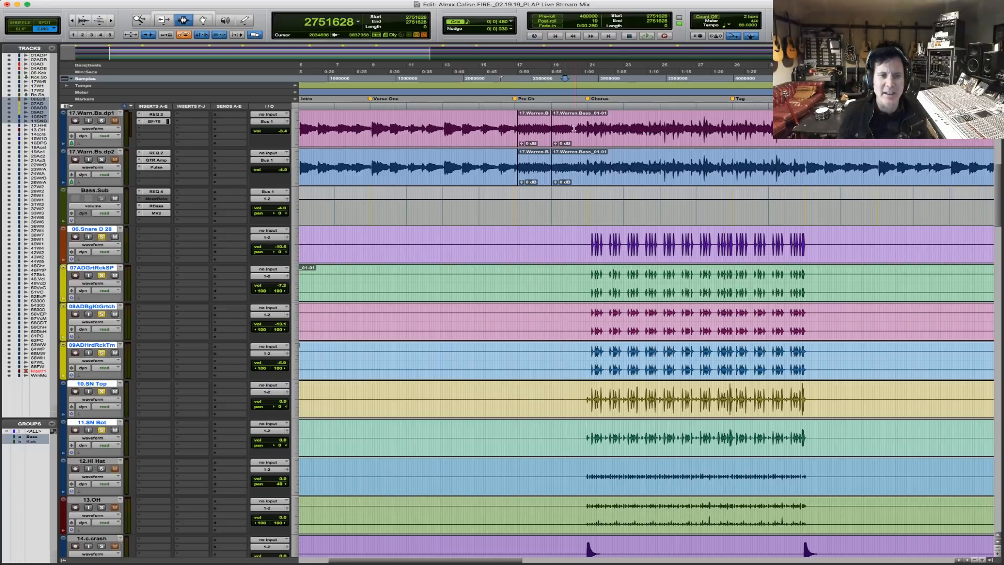
pyautogui.click(569, 241)
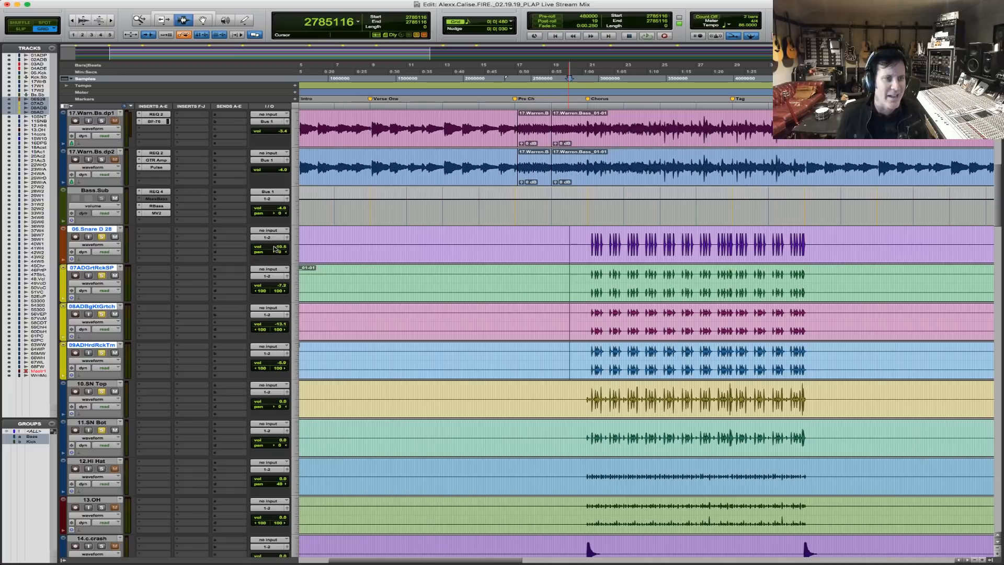
pyautogui.click(272, 238)
pyautogui.moveTo(282, 245)
pyautogui.moveTo(346, 246)
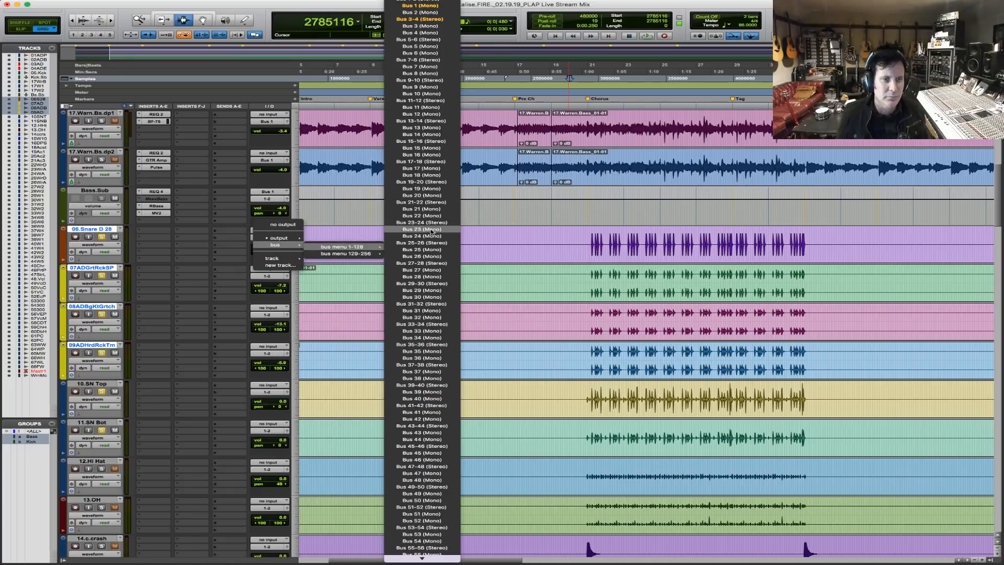
pyautogui.click(430, 39)
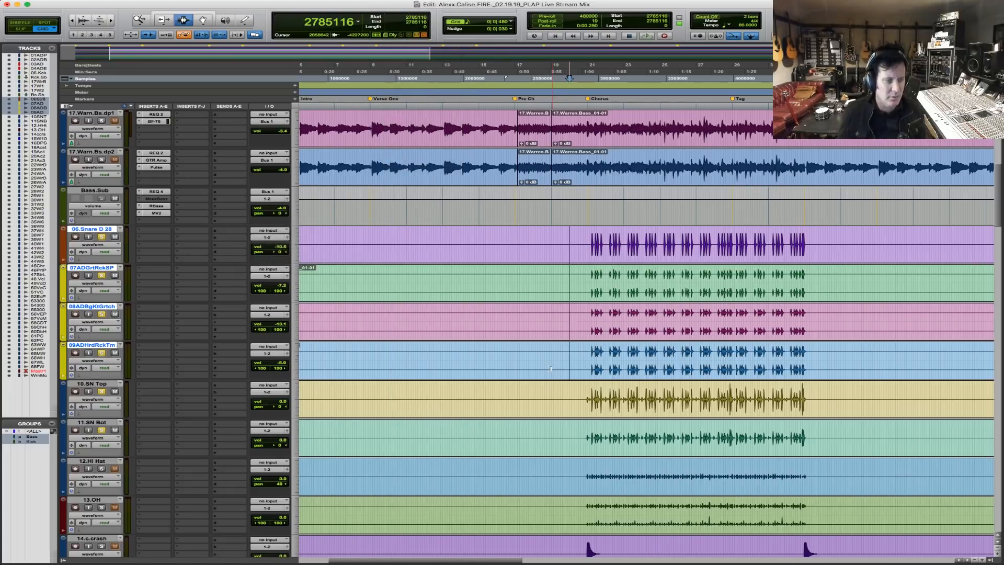
# Create a stereo aux input track below the snare samples and set its input to Bus 5-6 (Stereo).
pyautogui.press('super+shift+n')
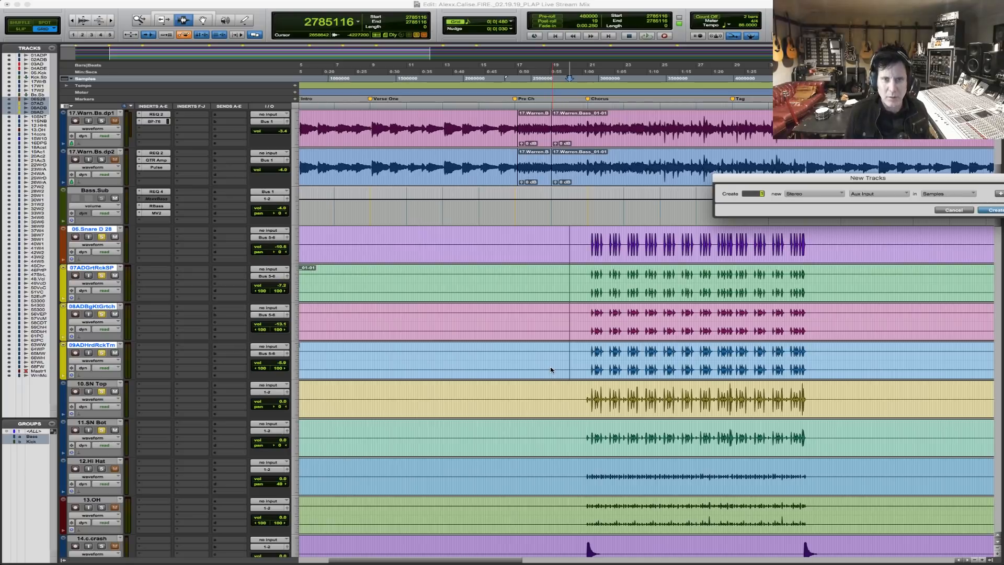
pyautogui.press('Return')
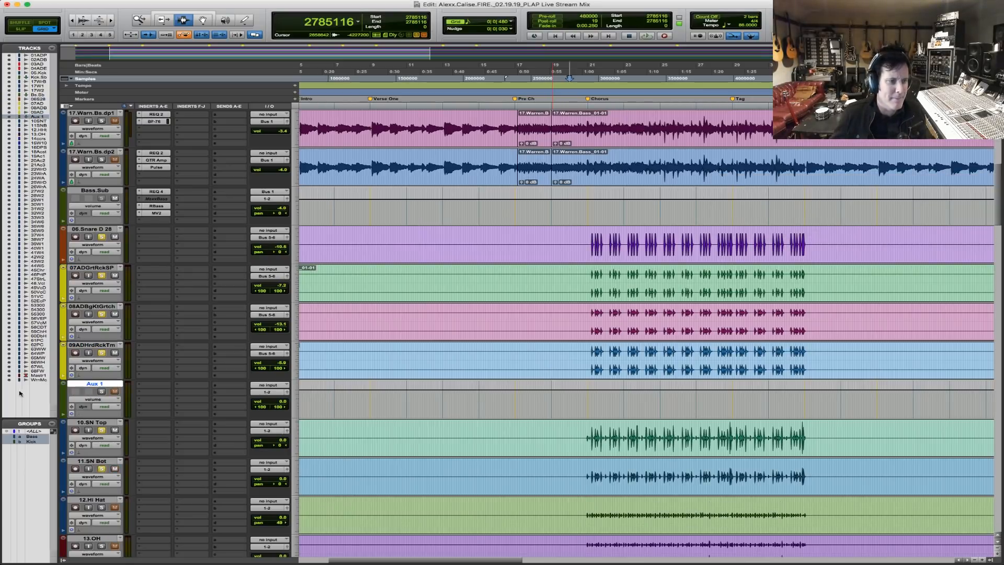
pyautogui.click(269, 385)
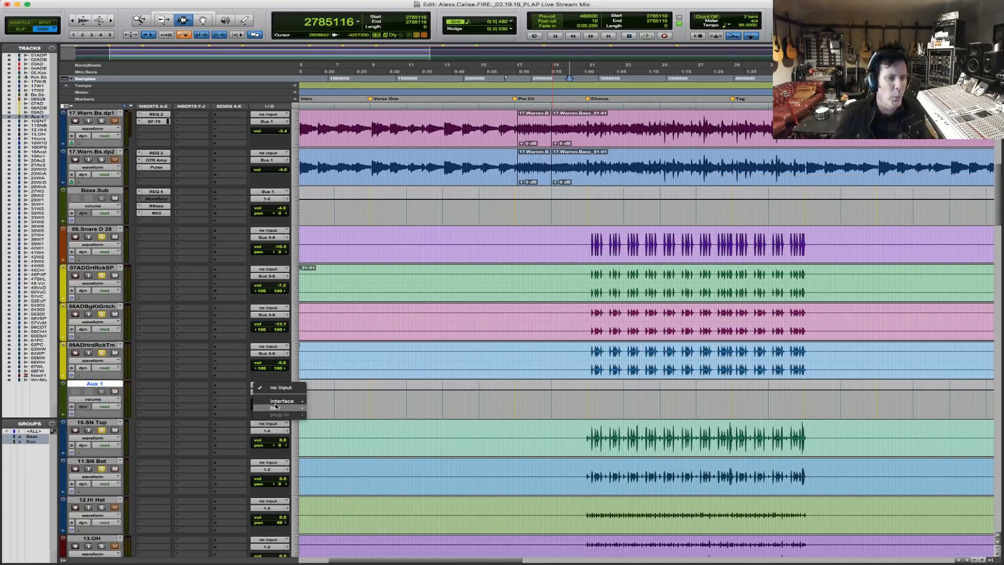
pyautogui.moveTo(280, 408)
pyautogui.moveTo(341, 410)
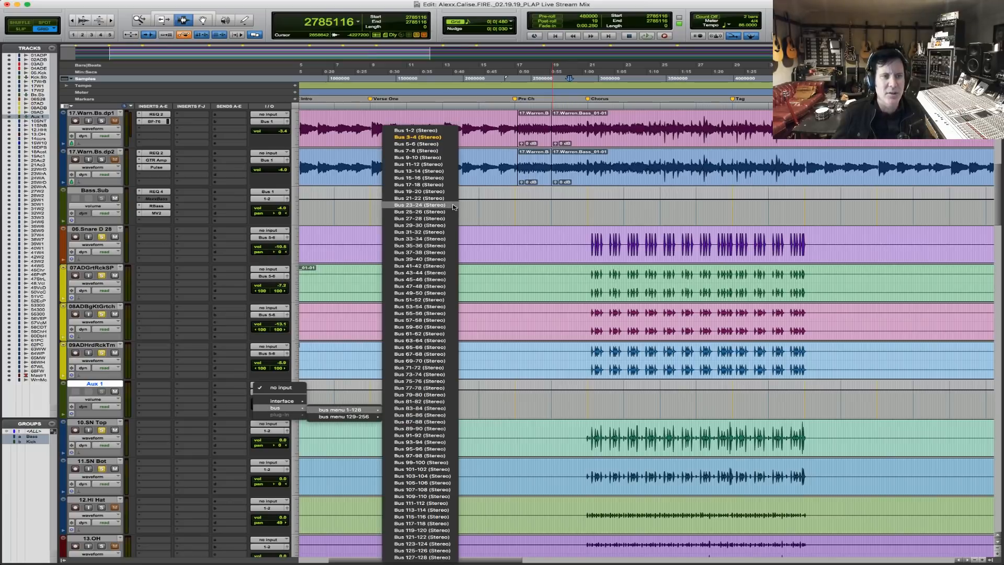
pyautogui.click(438, 145)
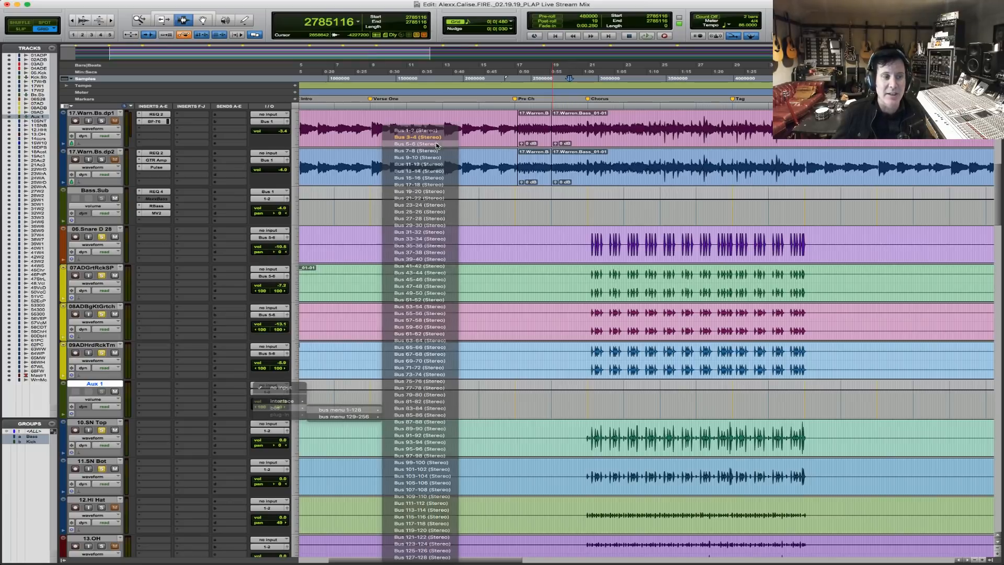
# Rename the new aux track fed by Bus 5-6 as Snare.SAMP.Bus.
pyautogui.doubleClick(98, 385)
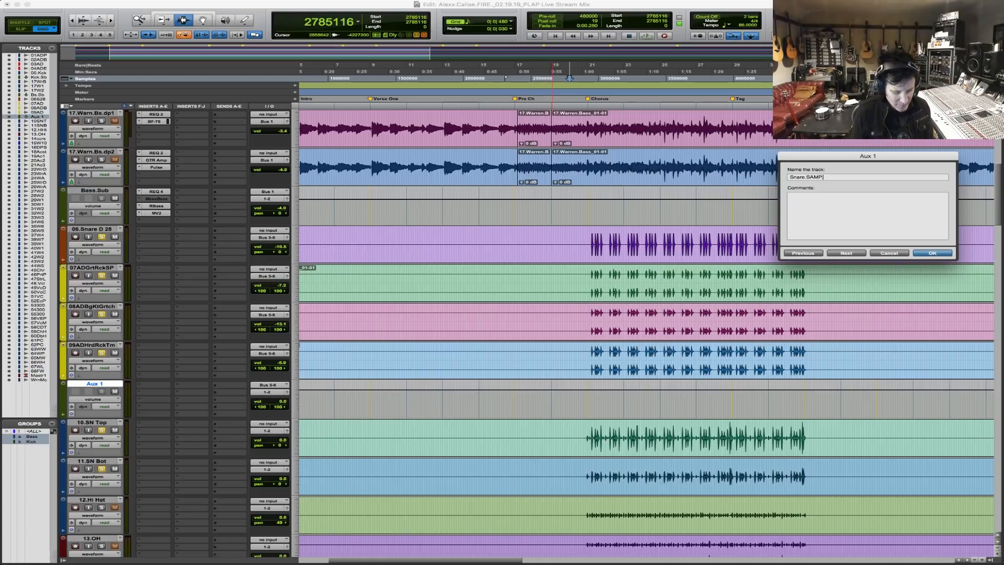
pyautogui.press('Return')
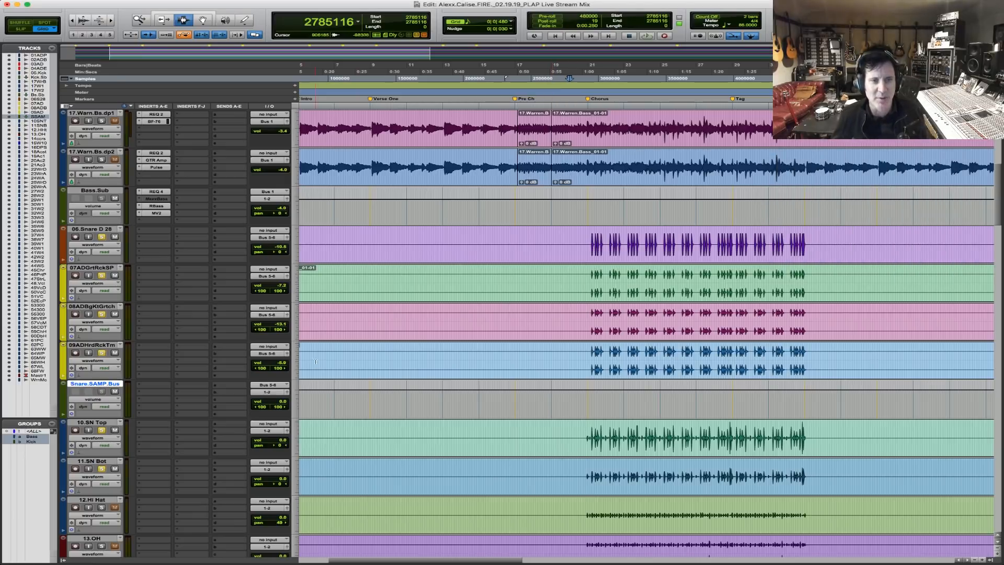
# Select the whole chorus on the 06.Snare sample track and audition the snares through the new bus.
pyautogui.click(664, 240)
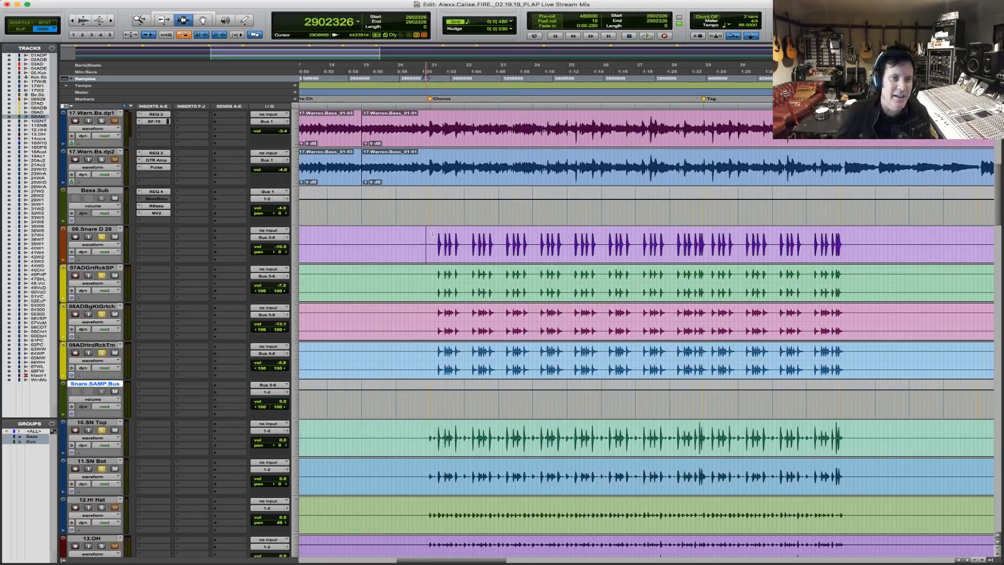
pyautogui.moveTo(426, 234); pyautogui.dragTo(430, 232)
pyautogui.keyDown('shift'); pyautogui.click(845, 240); pyautogui.keyUp('shift')
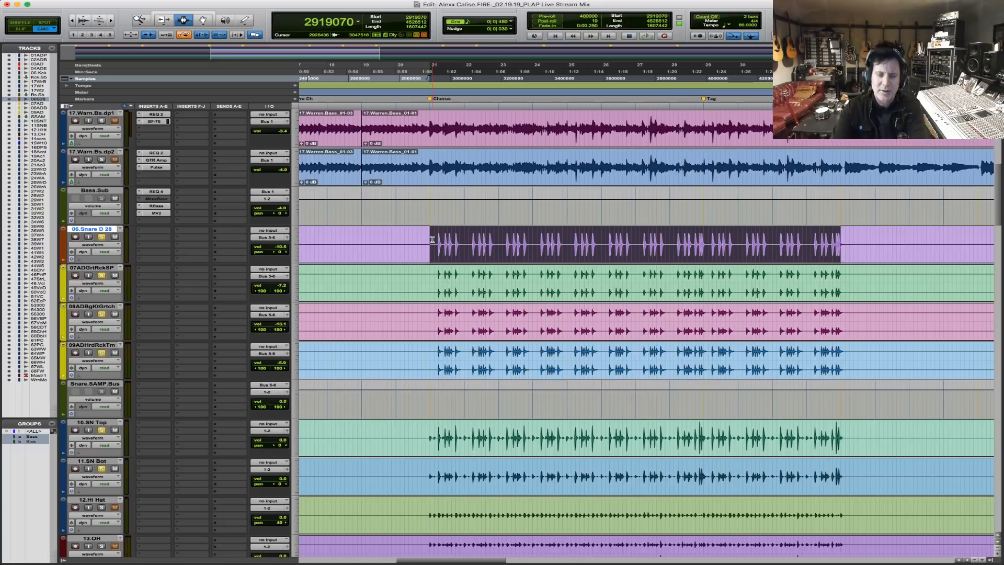
pyautogui.press('space')
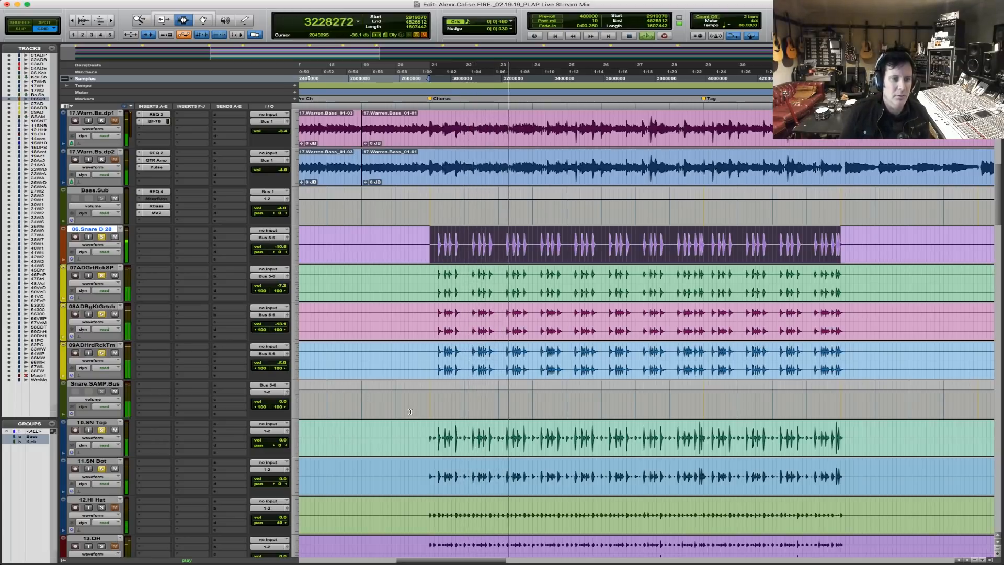
pyautogui.press('space')
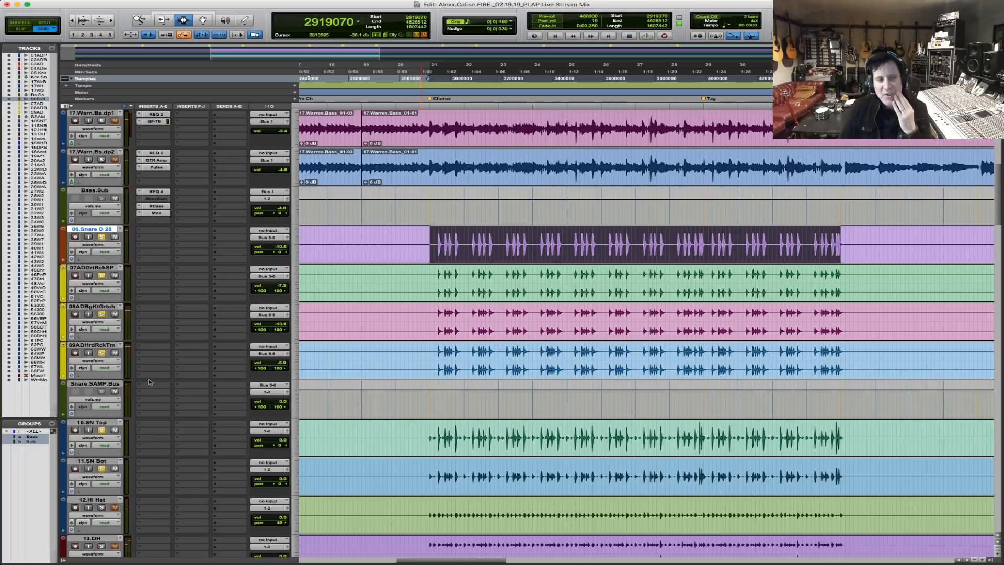
# Insert a stereo SPL Transient Designer Plus on Snare.SAMP.Bus and raise its Attack while auditioning the chorus.
pyautogui.click(151, 387)
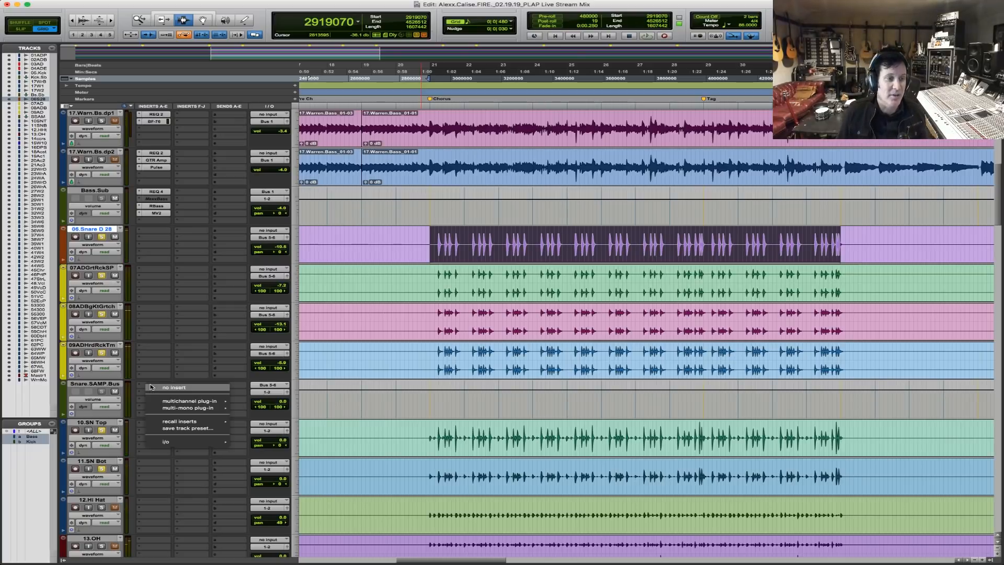
pyautogui.moveTo(189, 402)
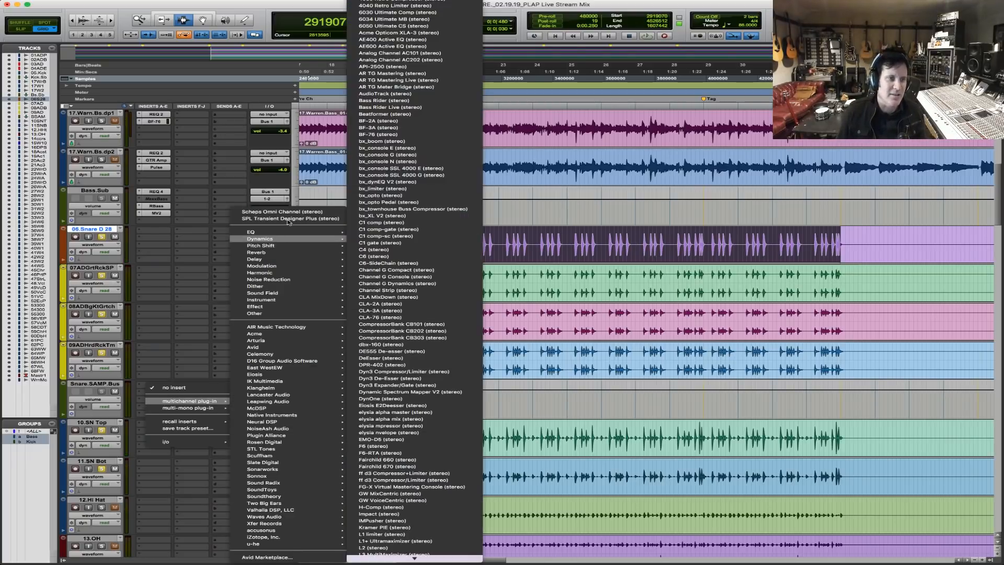
pyautogui.click(290, 219)
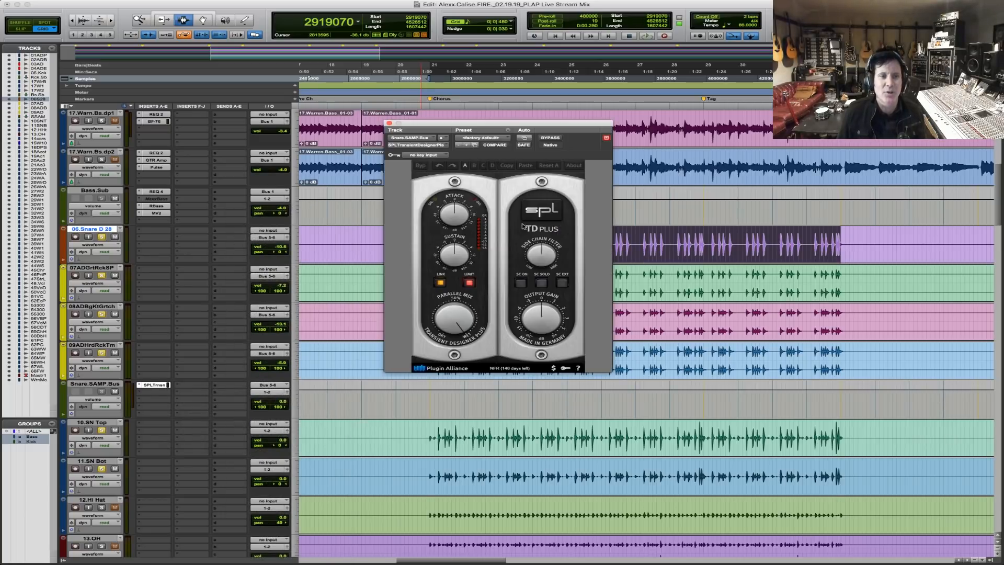
pyautogui.press('space')
pyautogui.moveTo(451, 215); pyautogui.dragTo(453, 203)
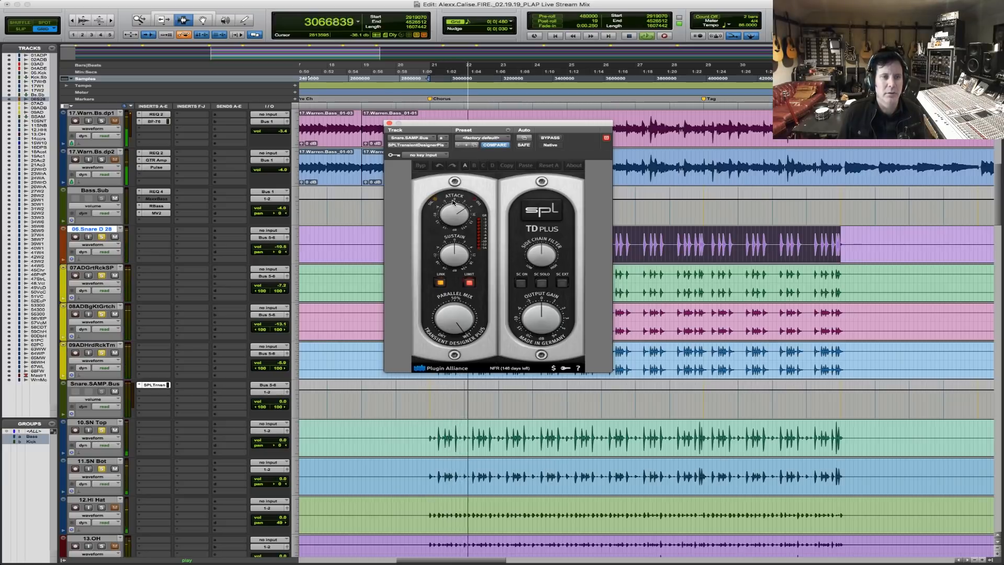
pyautogui.moveTo(453, 203); pyautogui.dragTo(460, 198)
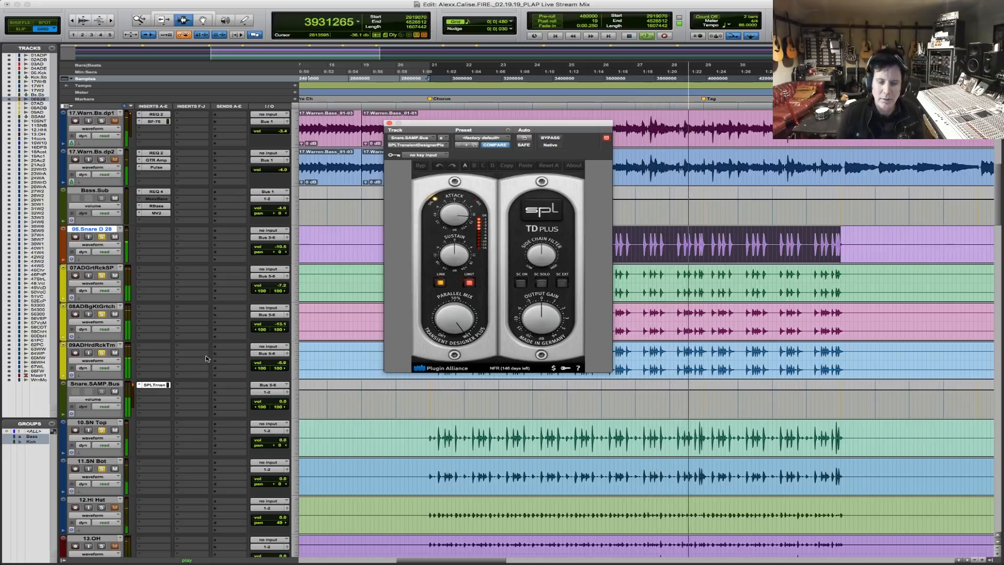
pyautogui.press('space')
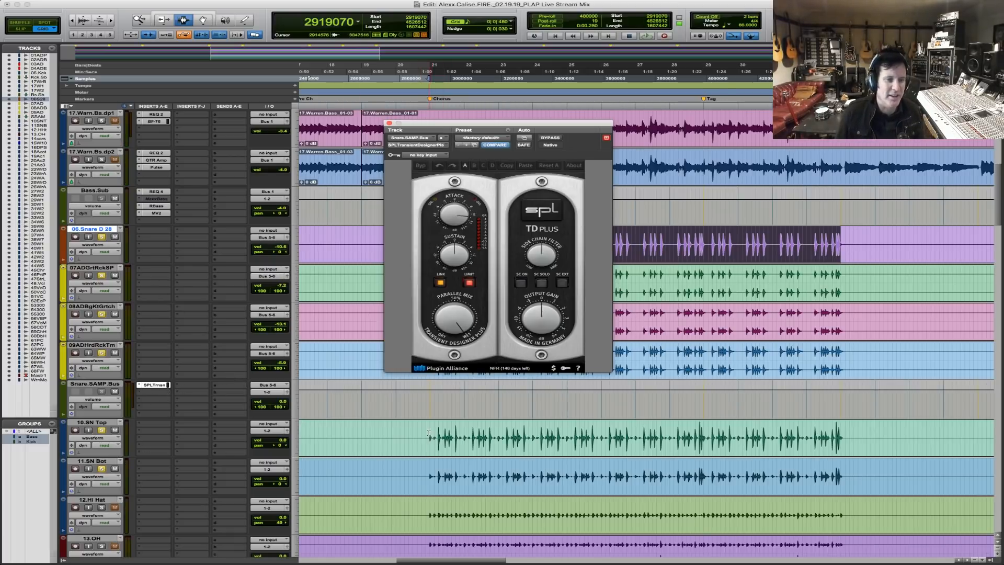
# Select the chorus on 10.SN Top and 11.SN Bot and route both track outputs to Bus 7-8 (Stereo).
pyautogui.moveTo(428, 433); pyautogui.dragTo(844, 448)
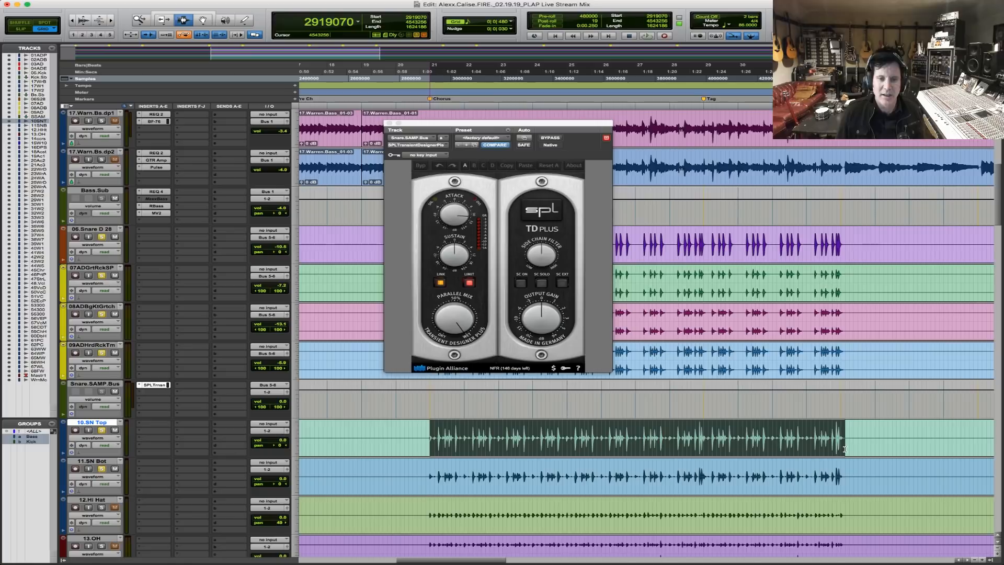
pyautogui.keyDown('shift'); pyautogui.click(842, 480); pyautogui.keyUp('shift')
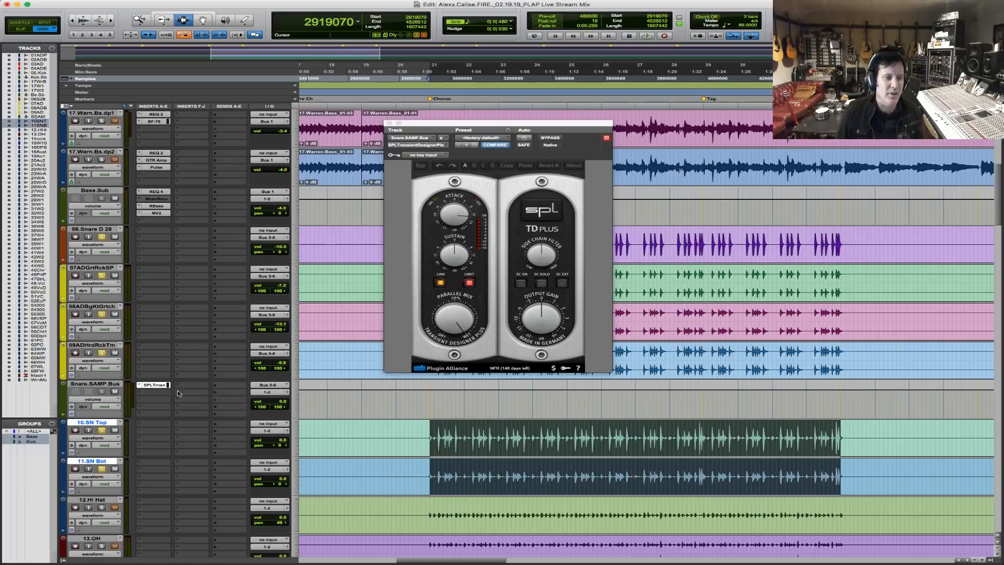
pyautogui.click(267, 431)
pyautogui.moveTo(276, 439)
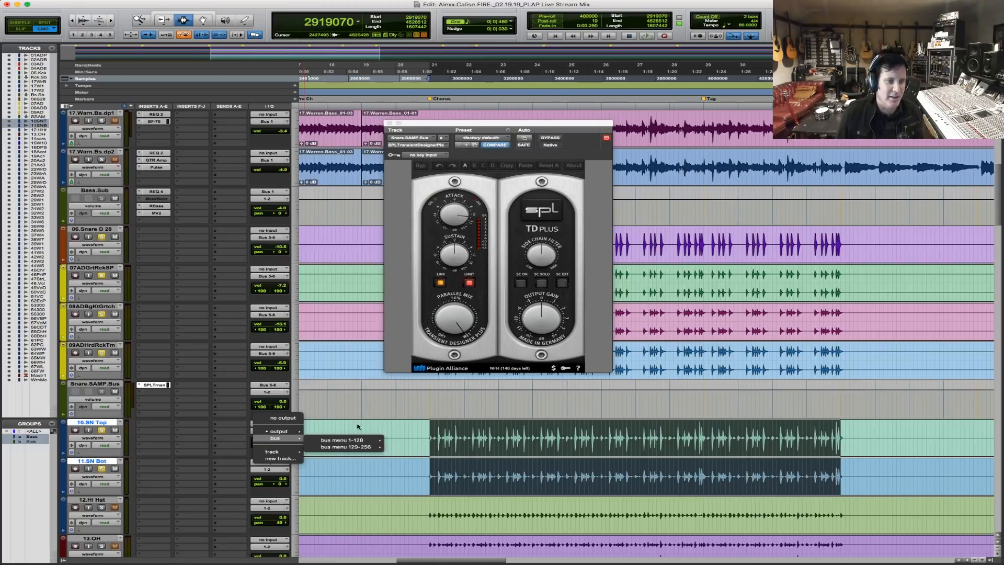
pyautogui.moveTo(366, 440)
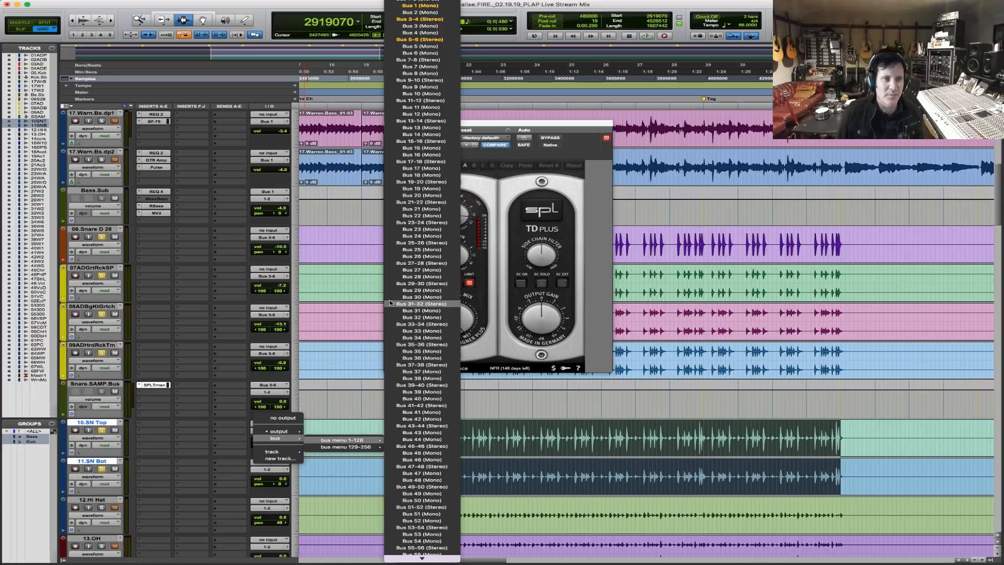
pyautogui.click(435, 60)
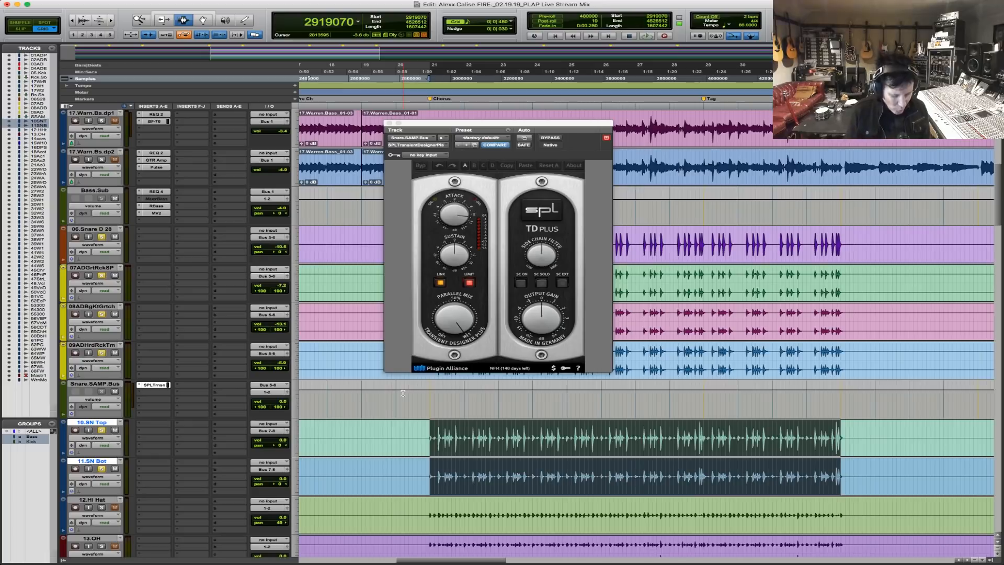
# Create a stereo aux input track below 11.SN Bot and set its input to Bus 7-8 (Stereo).
pyautogui.press('super+shift+n')
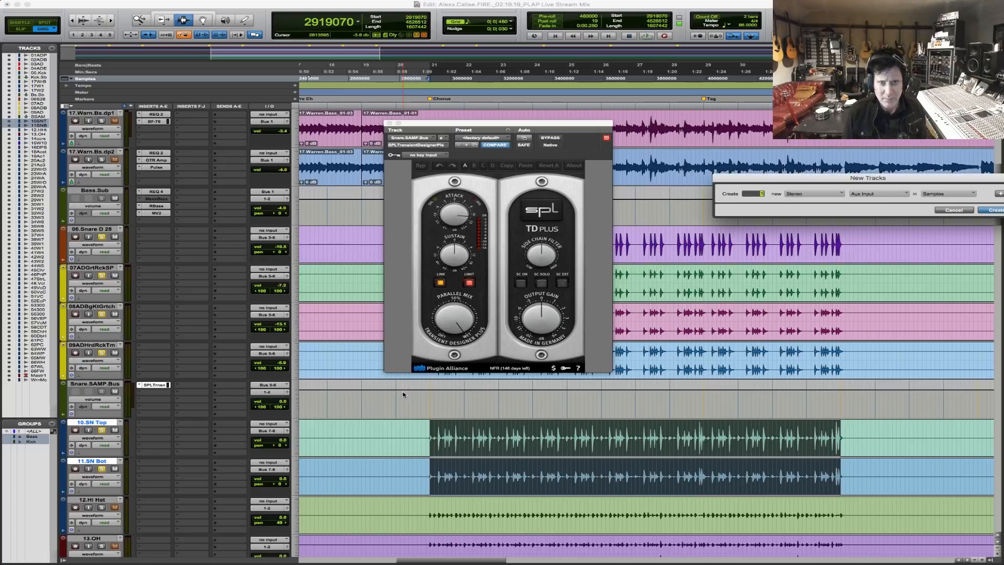
pyautogui.press('Return')
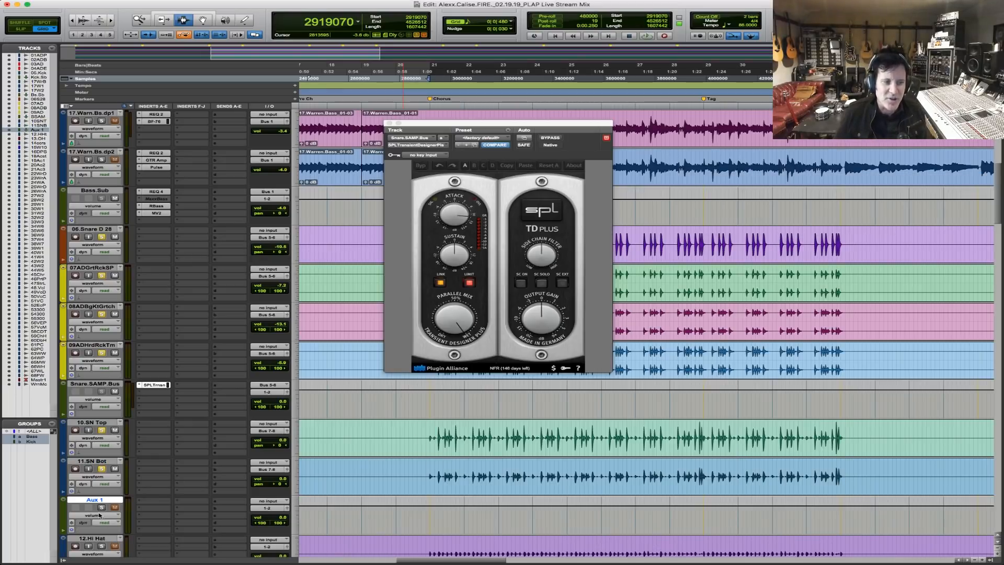
pyautogui.click(271, 501)
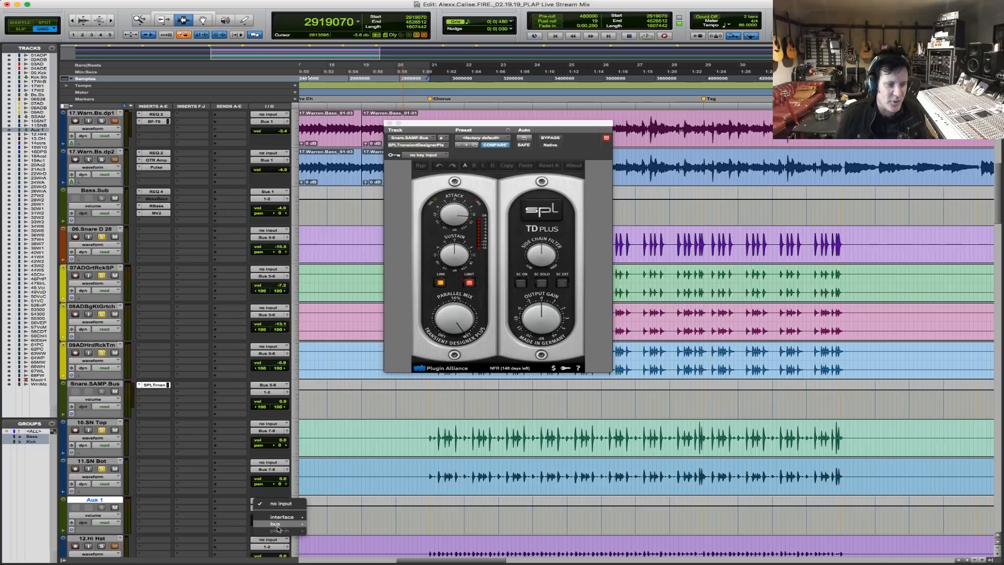
pyautogui.moveTo(277, 524)
pyautogui.moveTo(356, 526)
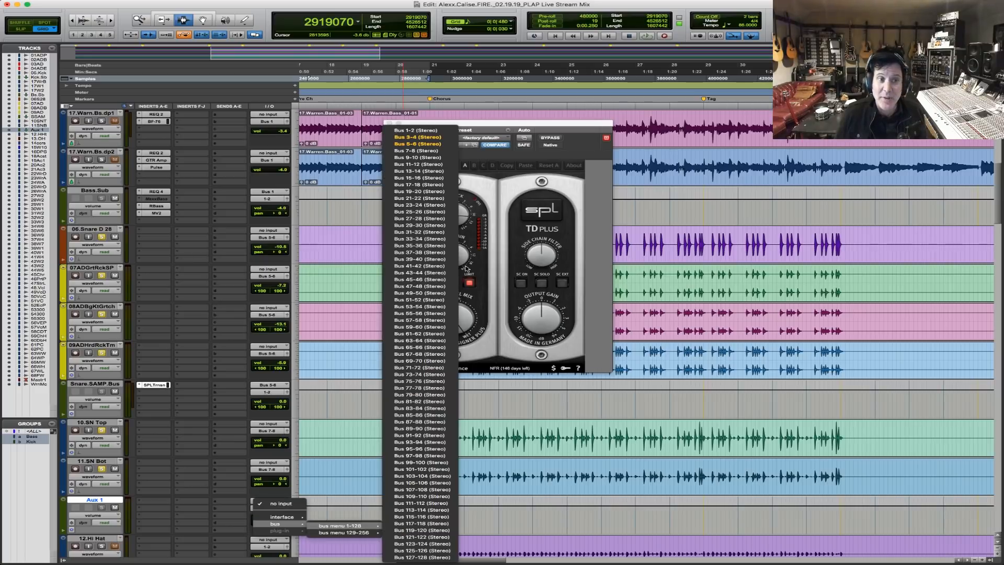
pyautogui.click(419, 151)
# Select the chorus range on 10.SN Top and 11.SN Bot, and rename the new aux track Live.Snare.Sub.
pyautogui.click(425, 434)
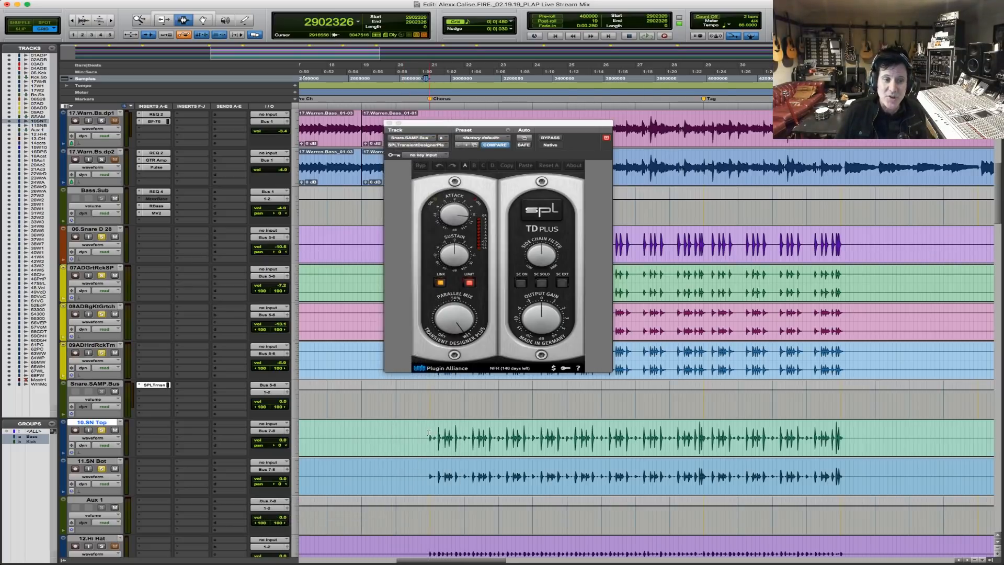
pyautogui.moveTo(429, 434); pyautogui.dragTo(840, 437)
pyautogui.keyDown('shift'); pyautogui.click(838, 485); pyautogui.keyUp('shift')
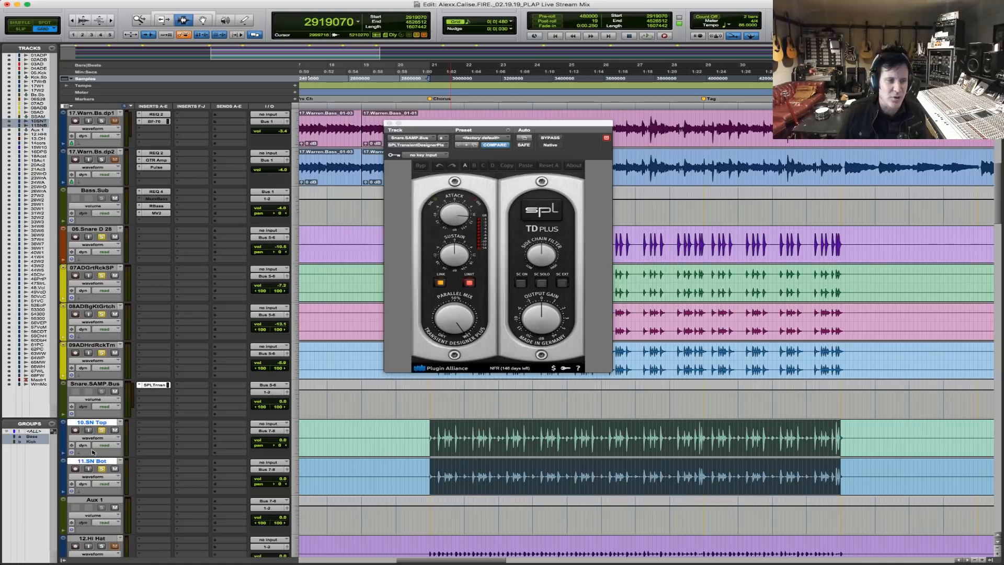
pyautogui.doubleClick(93, 500)
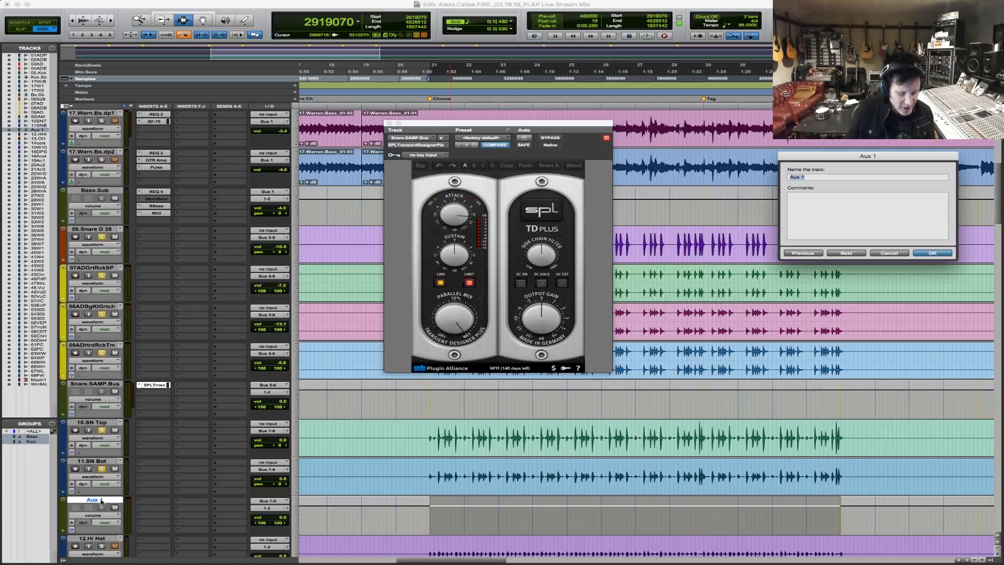
pyautogui.write('Live.Snare.Su')
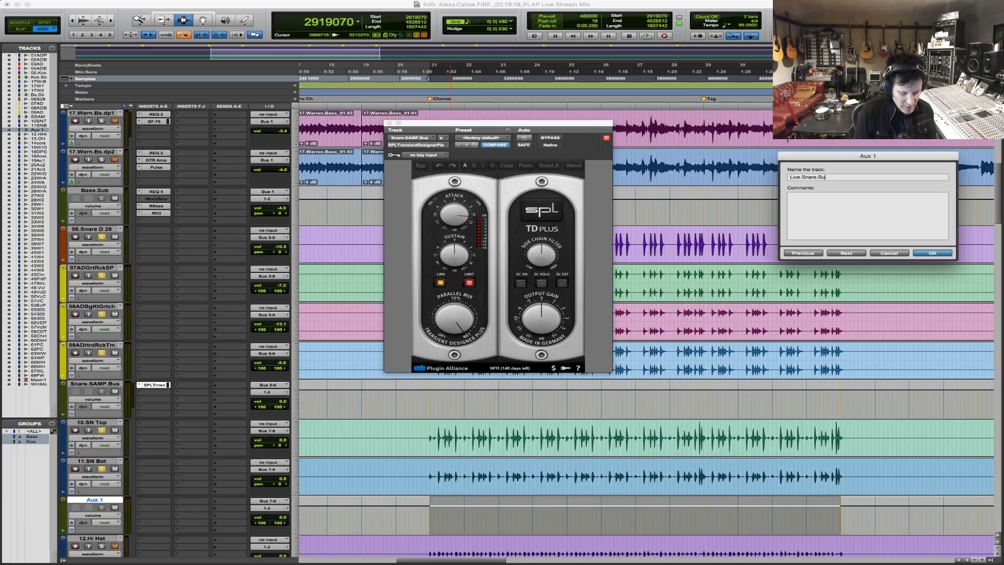
pyautogui.write('b')
pyautogui.press('Return')
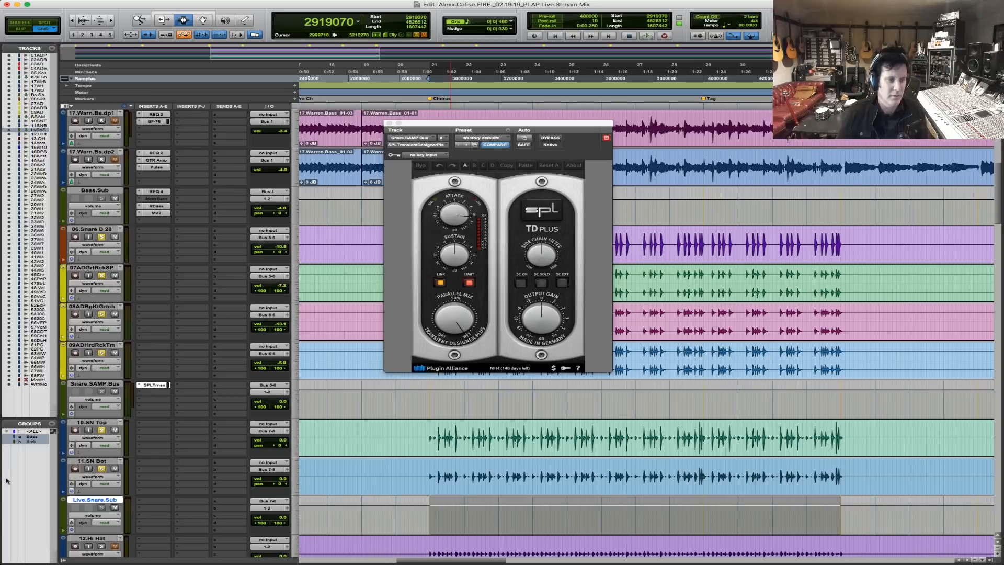
# Play the chorus and insert a stereo Scheps Omni Channel on Live.Snare.Sub.
pyautogui.doubleClick(423, 448)
pyautogui.press('space')
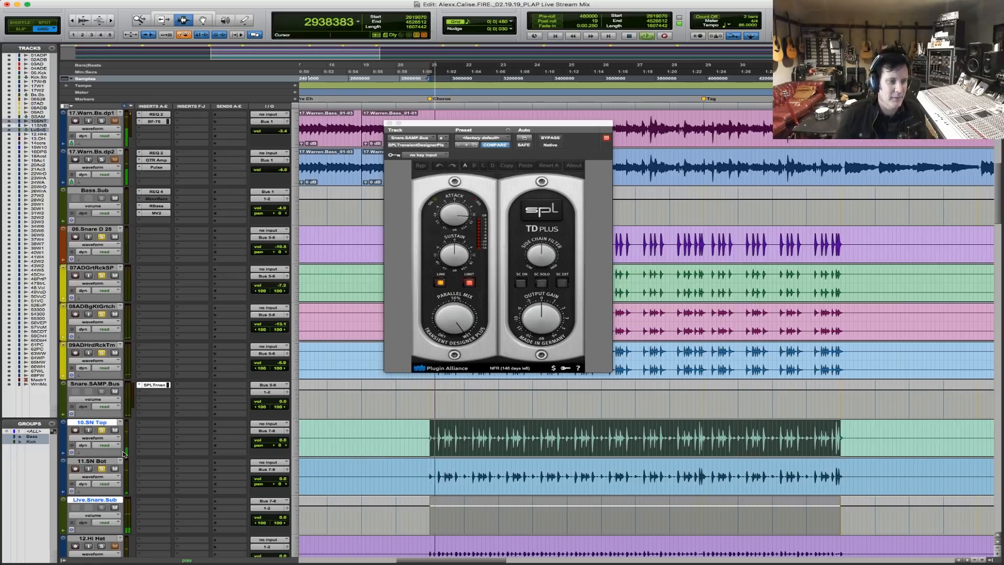
pyautogui.click(160, 505)
pyautogui.moveTo(188, 516)
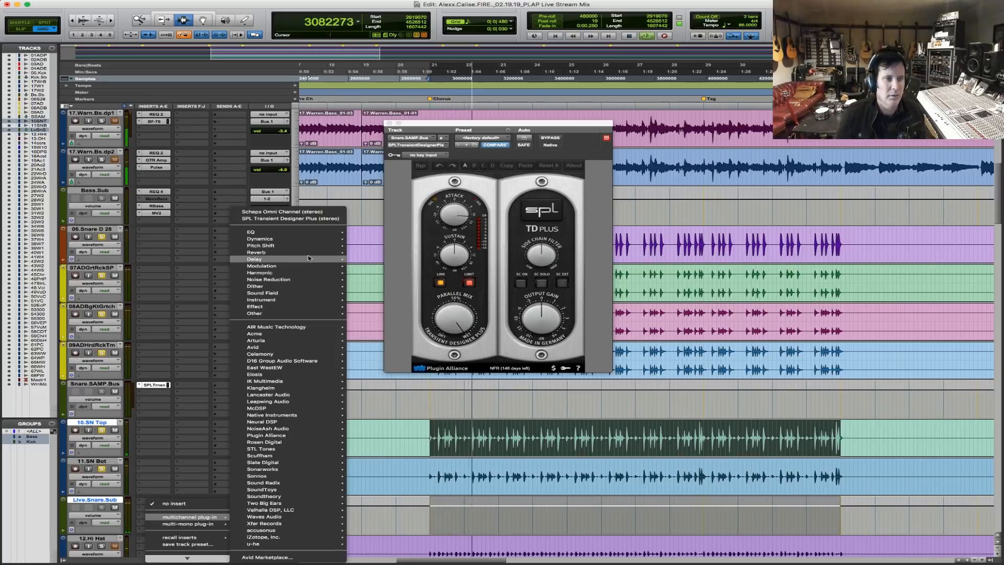
pyautogui.click(309, 211)
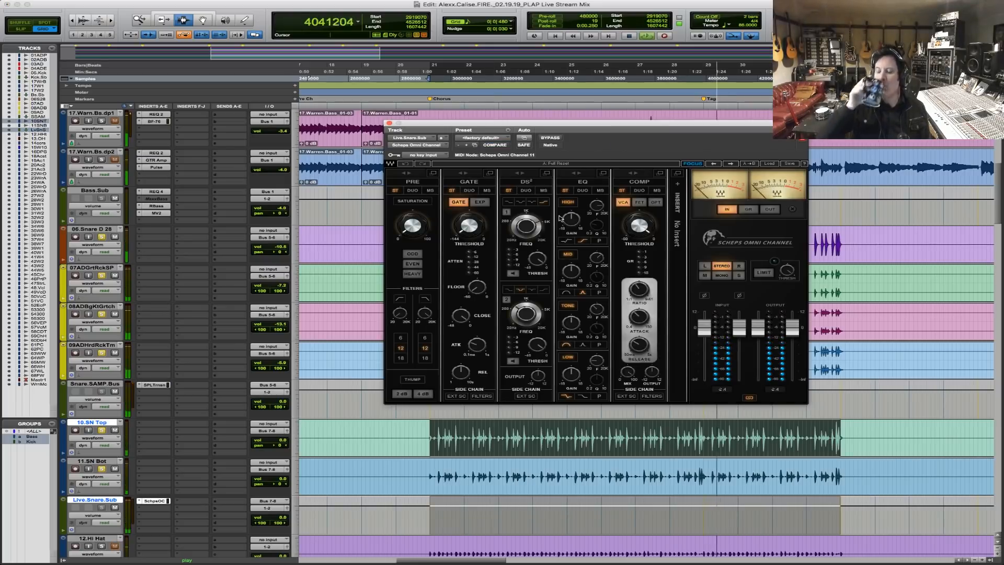
pyautogui.press('space')
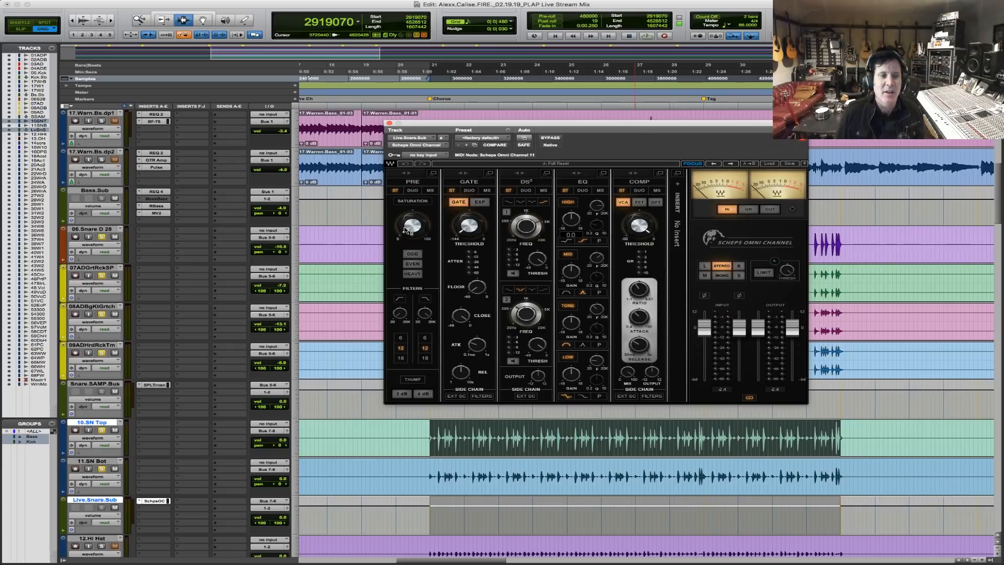
# Raise the Omni Channel's Pre saturation to about 63 on Live.Snare.Sub while auditioning the chorus.
pyautogui.click(407, 229)
pyautogui.press('space')
pyautogui.moveTo(407, 229); pyautogui.dragTo(407, 207)
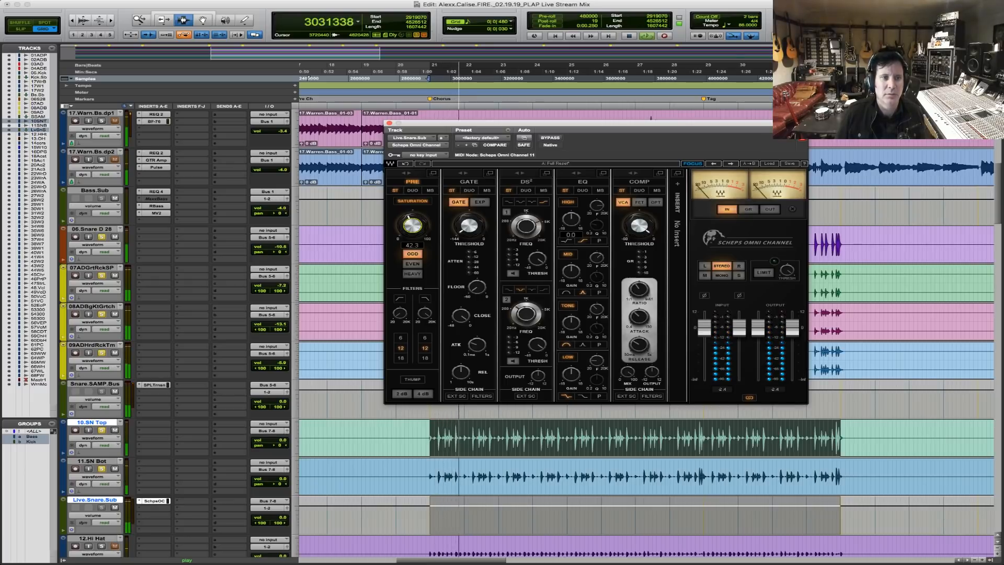
pyautogui.press('space')
pyautogui.press('space')
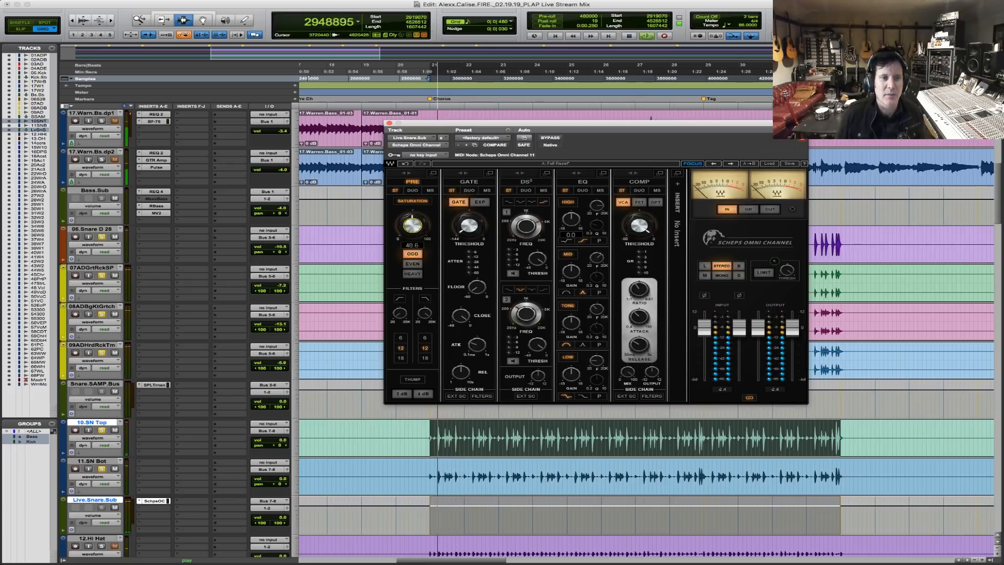
pyautogui.moveTo(414, 241); pyautogui.dragTo(416, 234)
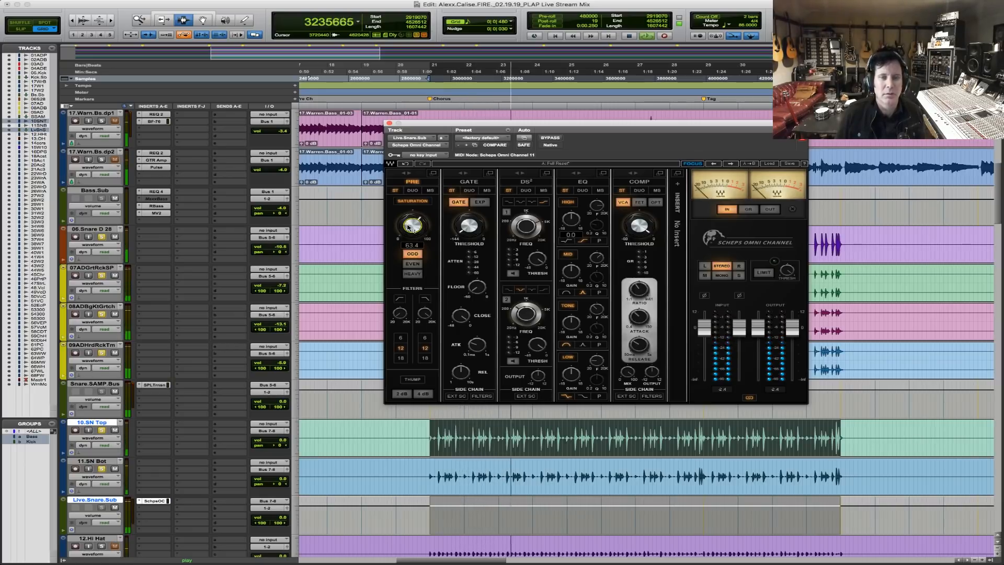
# Adjust the Omni Channel's gate threshold on Live.Snare.Sub during chorus playback.
pyautogui.click(466, 233)
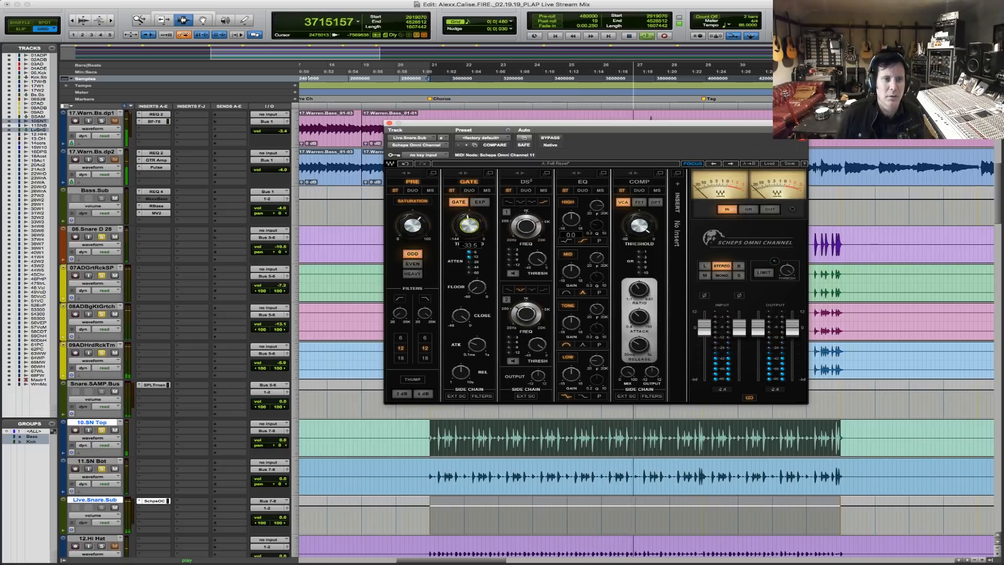
pyautogui.moveTo(466, 233); pyautogui.dragTo(466, 228)
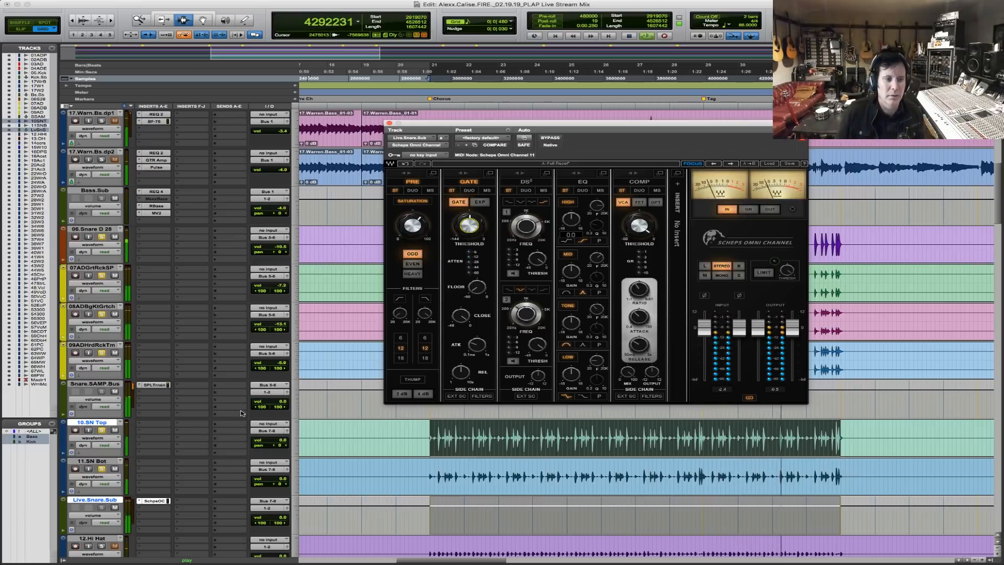
# Solo the kick tracks and the hi-hat and overheads alongside the snares, and audition the chorus in context.
pyautogui.press('space')
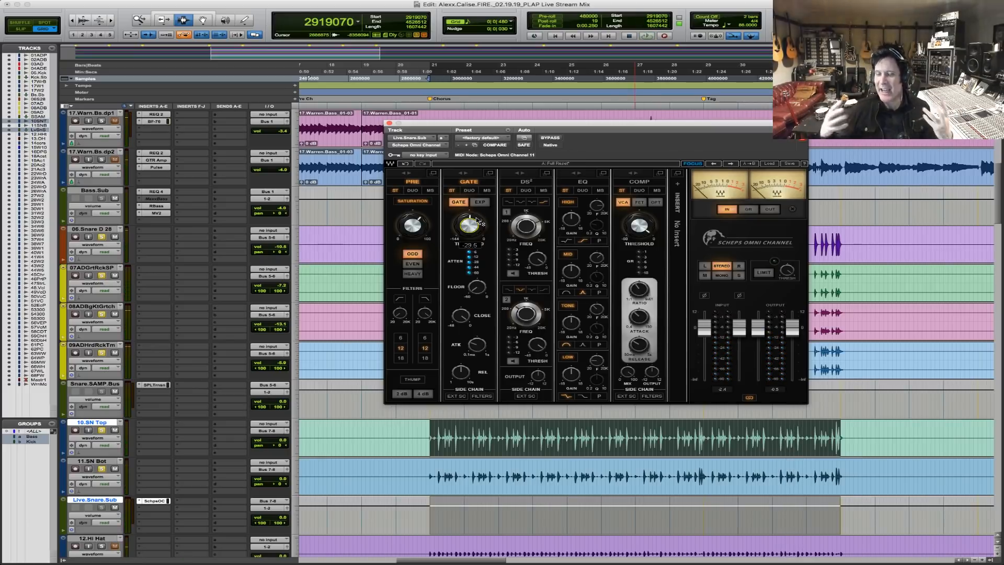
pyautogui.scroll(7, 337, 245)
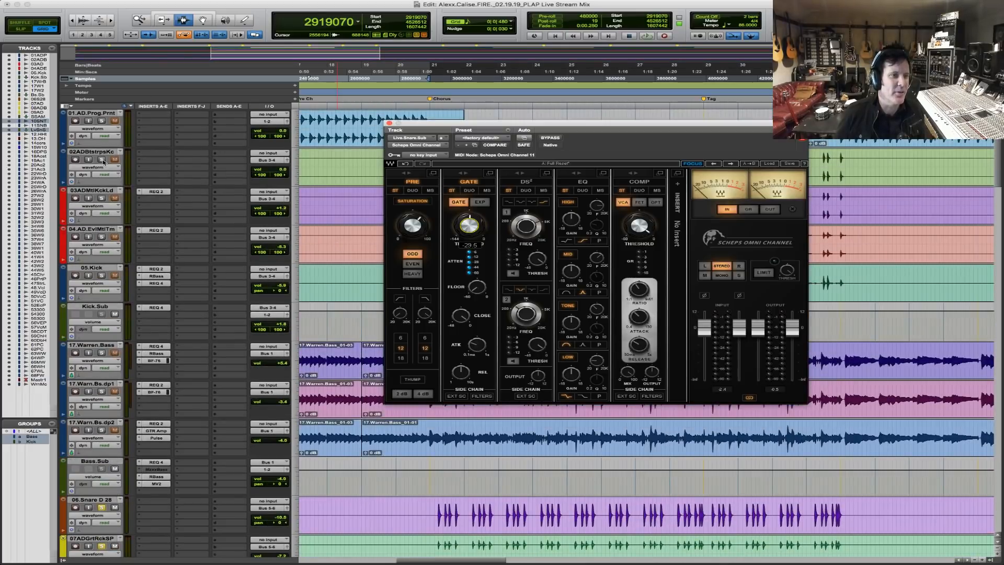
pyautogui.moveTo(103, 162); pyautogui.dragTo(99, 200)
pyautogui.scroll(-10, 365, 339)
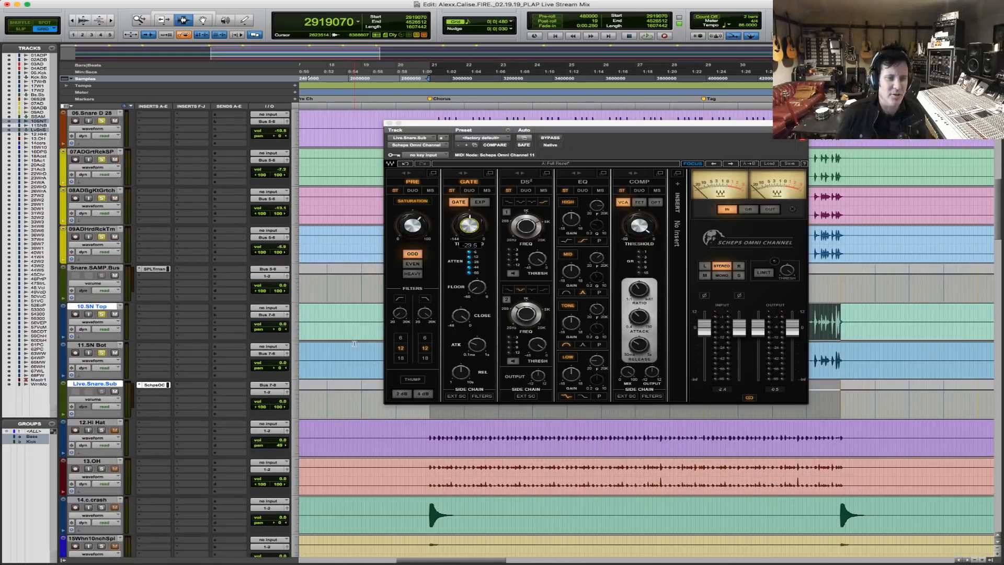
pyautogui.press('space')
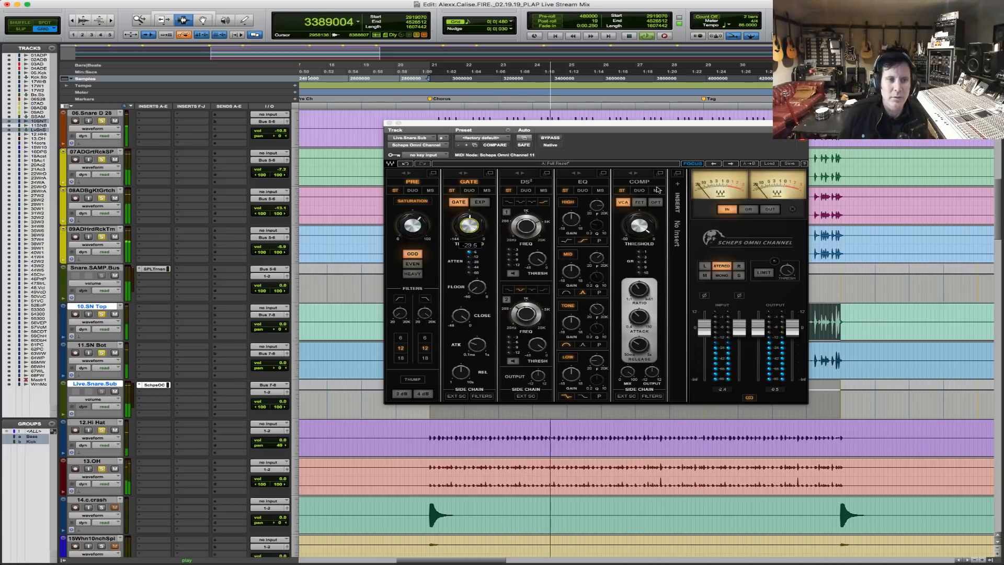
pyautogui.press('space')
# Switch off the Omni Channel's Gate section on Live.Snare.Sub and play the chorus.
pyautogui.click(461, 205)
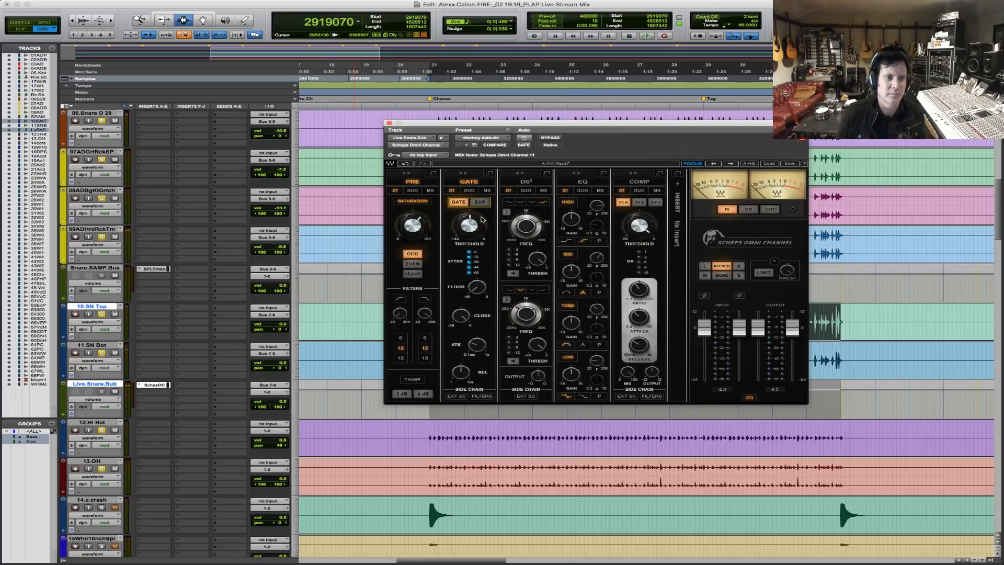
pyautogui.press('space')
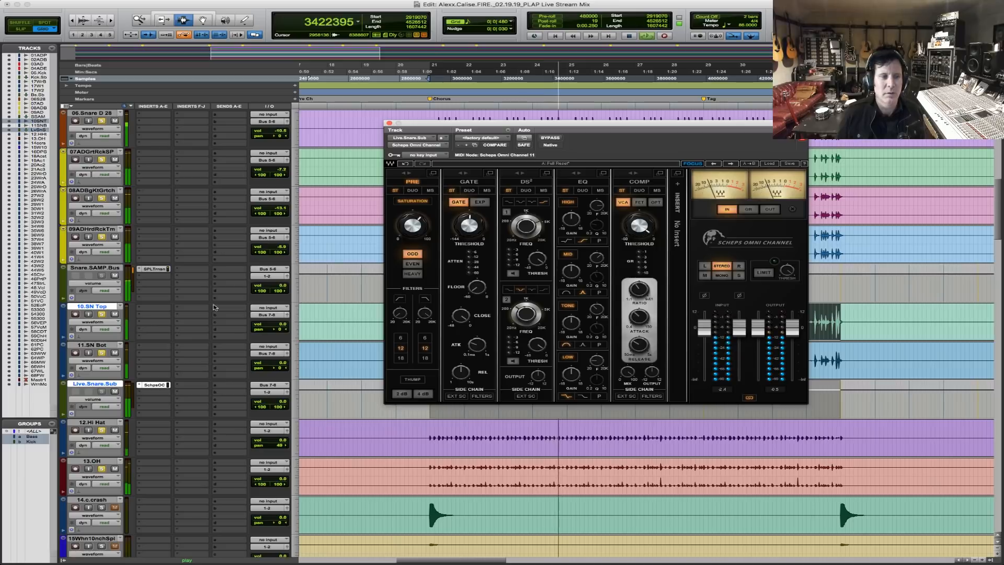
pyautogui.press('space')
# Isolate the live snare mics 10.SN Top and 11.SN Bot in solo and play the start of the chorus.
pyautogui.click(102, 314)
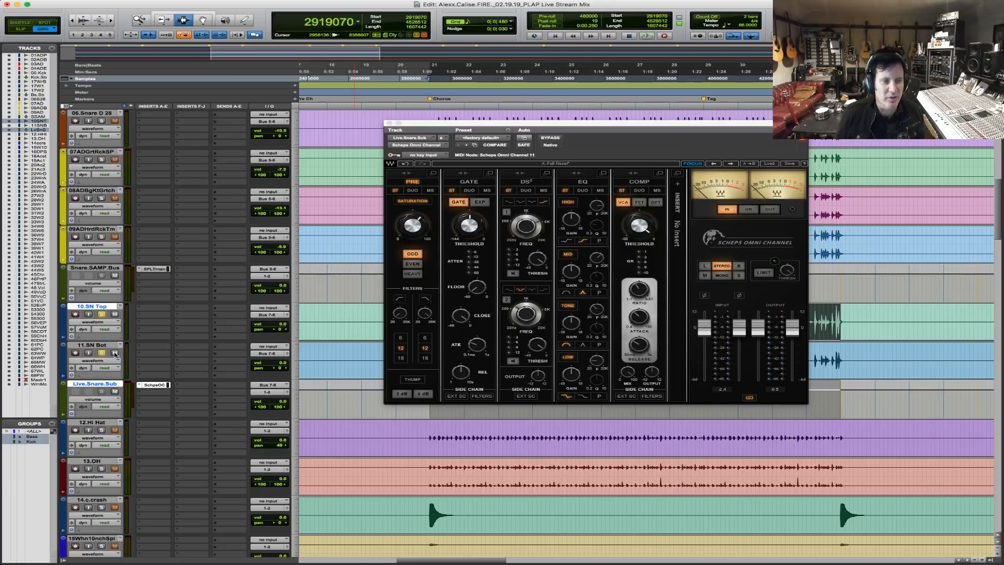
pyautogui.press('space')
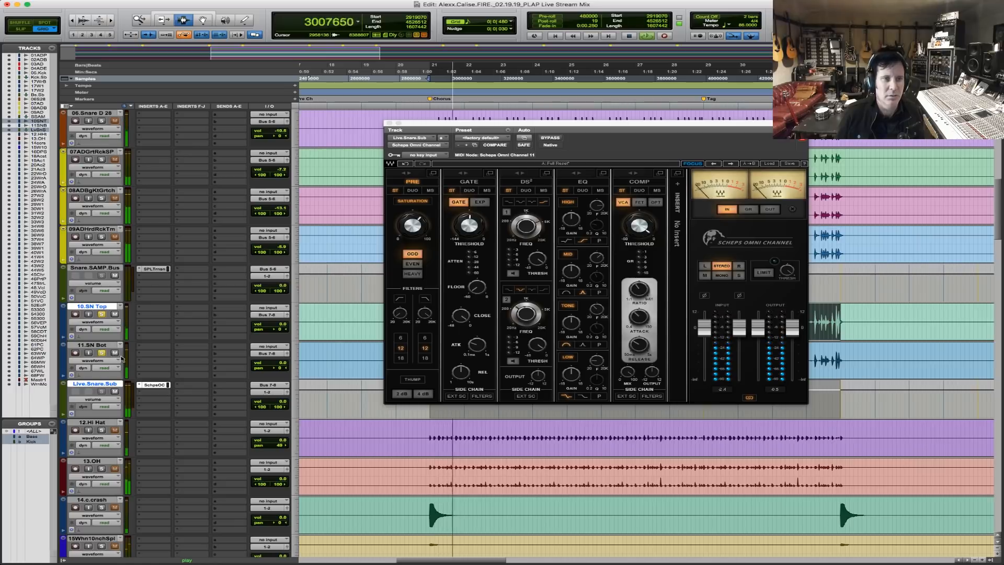
pyautogui.press('space')
# Compare the live snares with the Omni Channel bypassed and active during chorus playback, leaving it active.
pyautogui.click(555, 139)
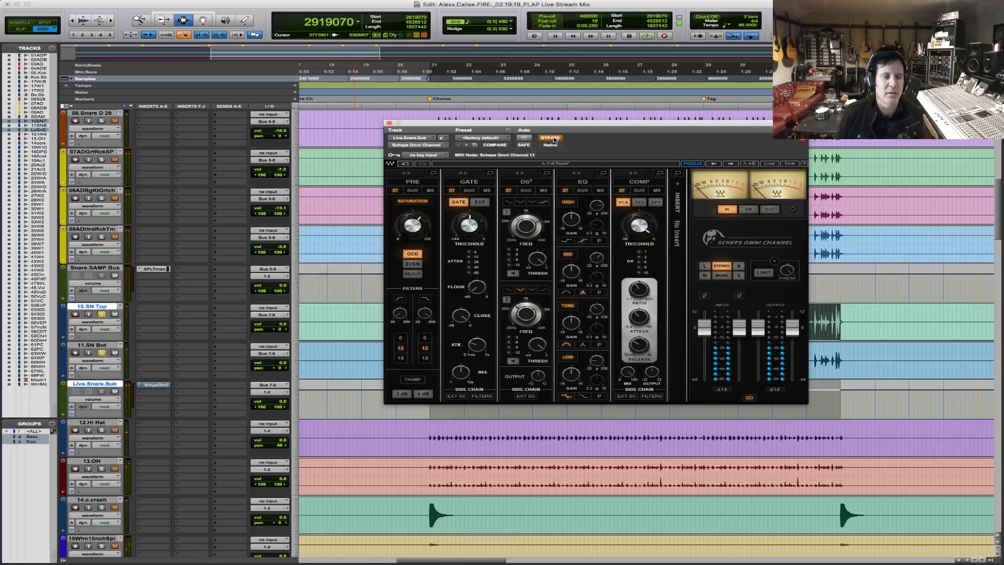
pyautogui.press('space')
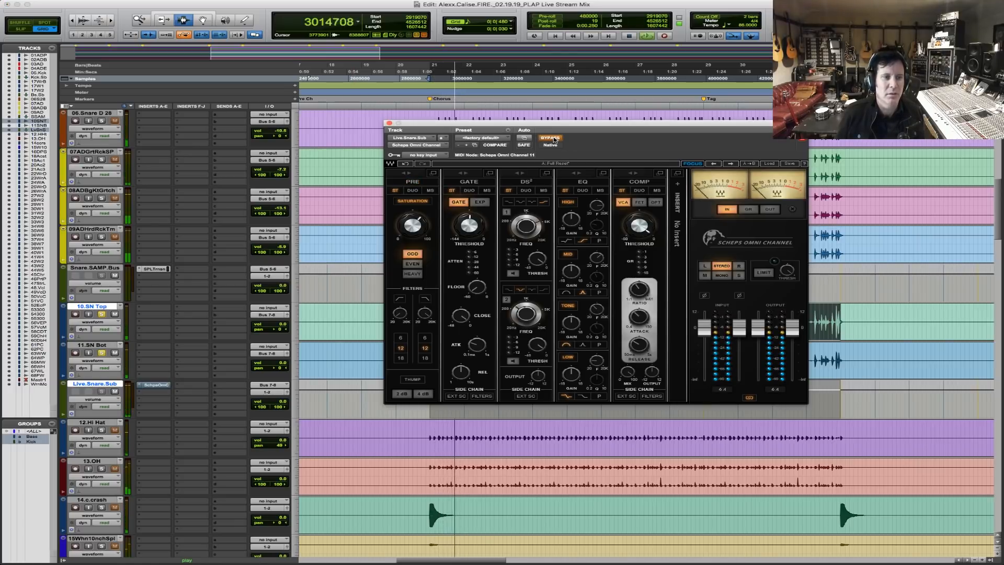
pyautogui.click(554, 139)
pyautogui.click(554, 139)
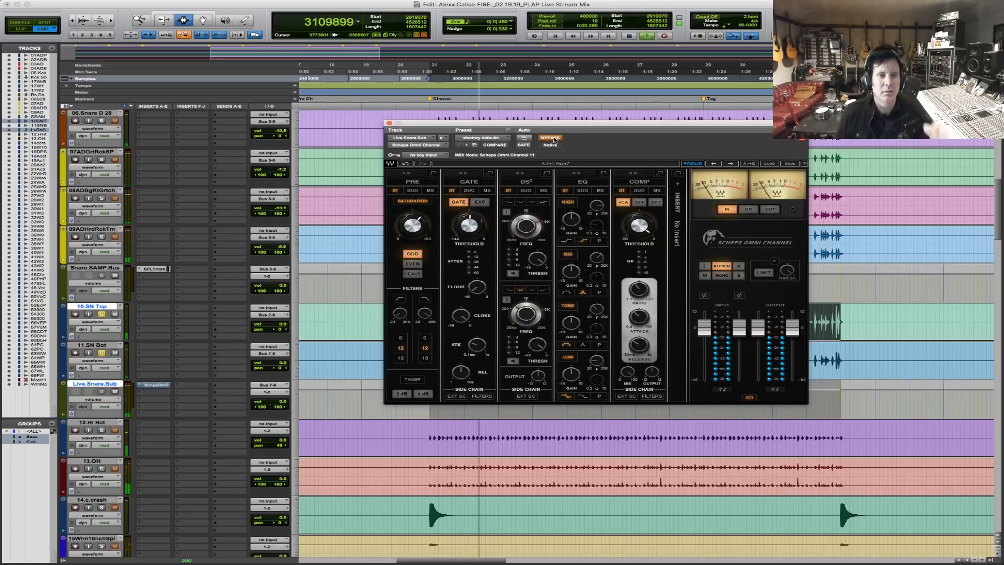
pyautogui.click(554, 140)
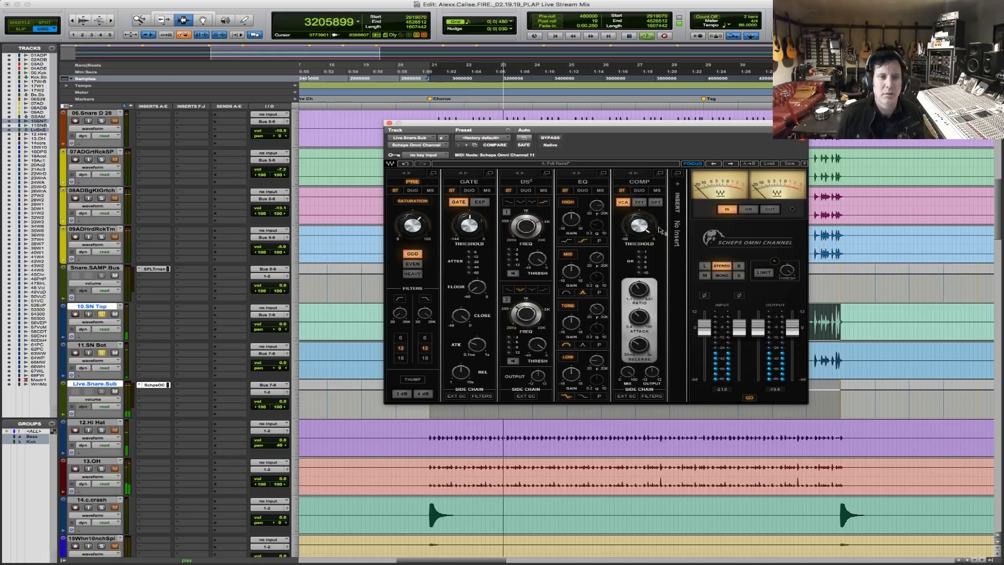
# Adjust the Omni Channel's compressor threshold on Live.Snare.Sub while auditioning the chorus.
pyautogui.click(637, 235)
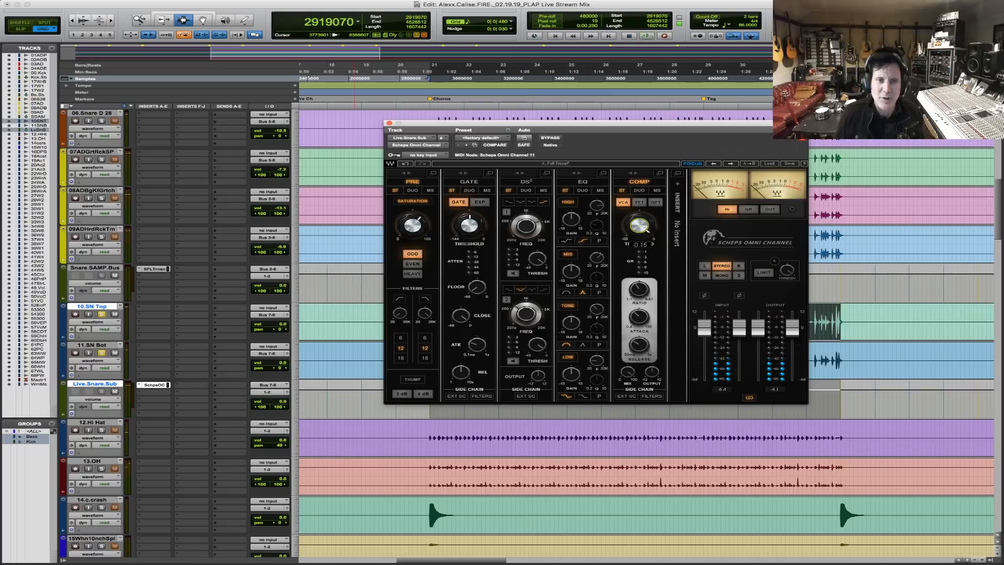
pyautogui.press('space')
pyautogui.moveTo(639, 225); pyautogui.dragTo(638, 264)
pyautogui.press('space')
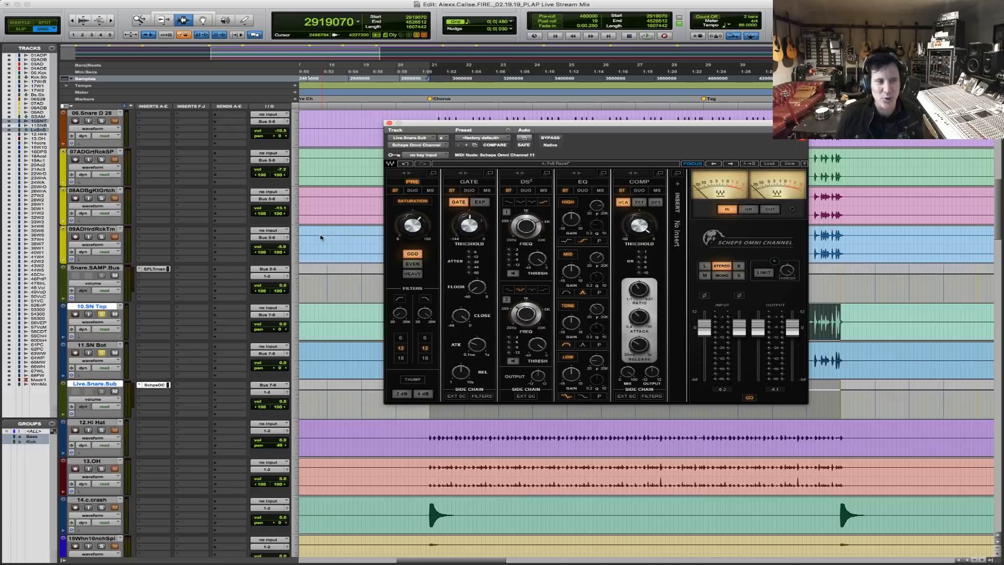
# Bring 12.Hi Hat back into the solo, close the Omni Channel window, and audition the chorus.
pyautogui.click(102, 430)
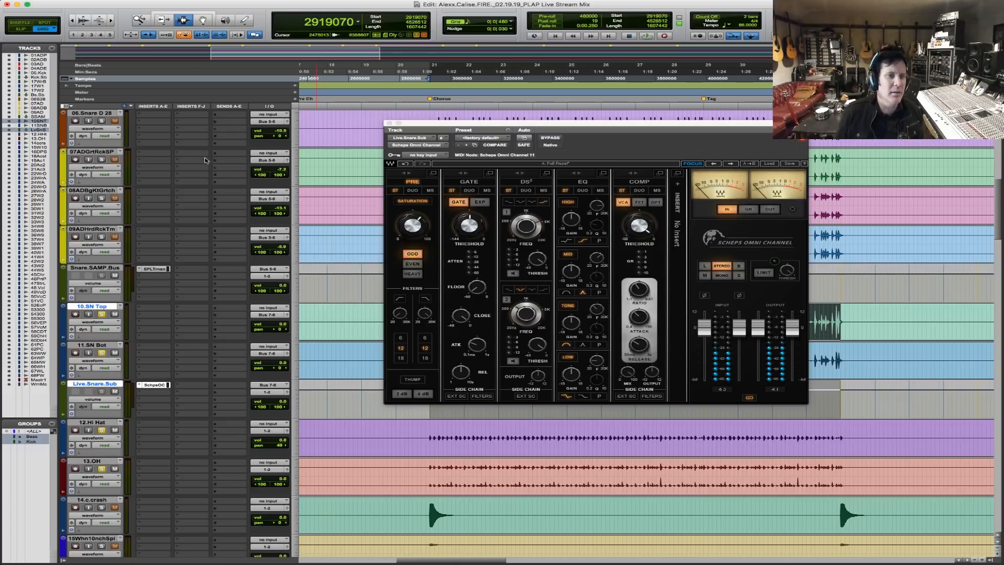
pyautogui.press('space')
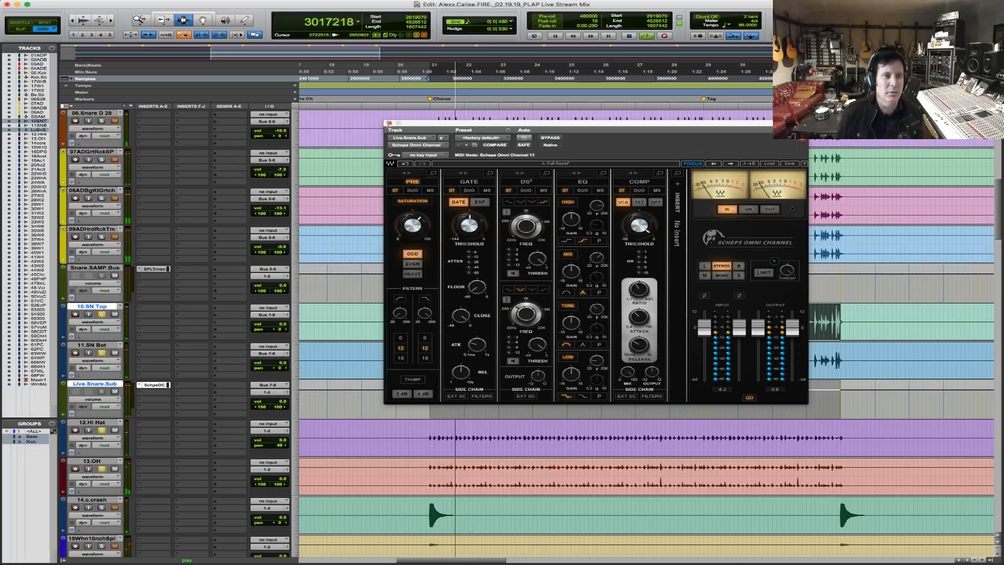
pyautogui.click(388, 124)
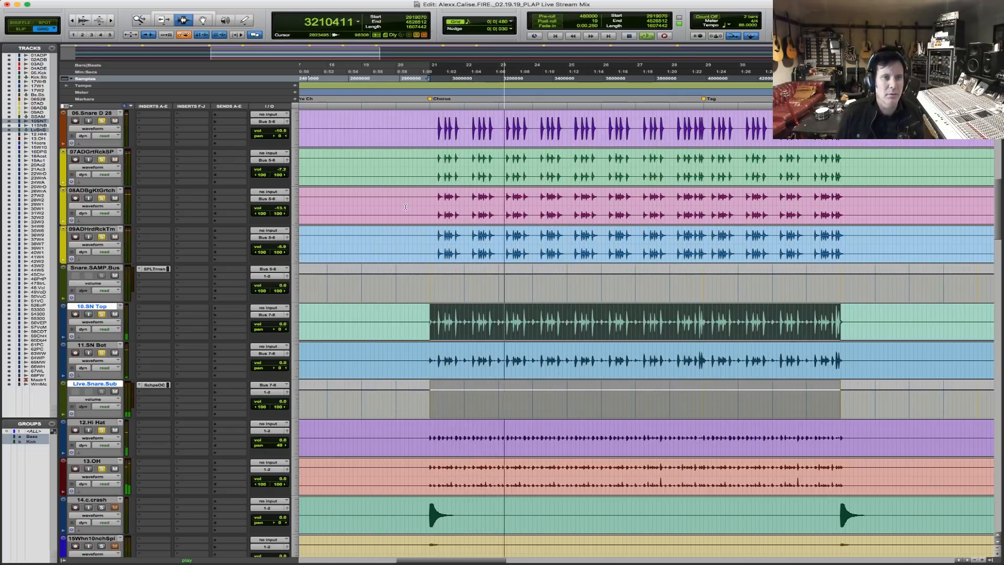
pyautogui.scroll(3, 405, 206)
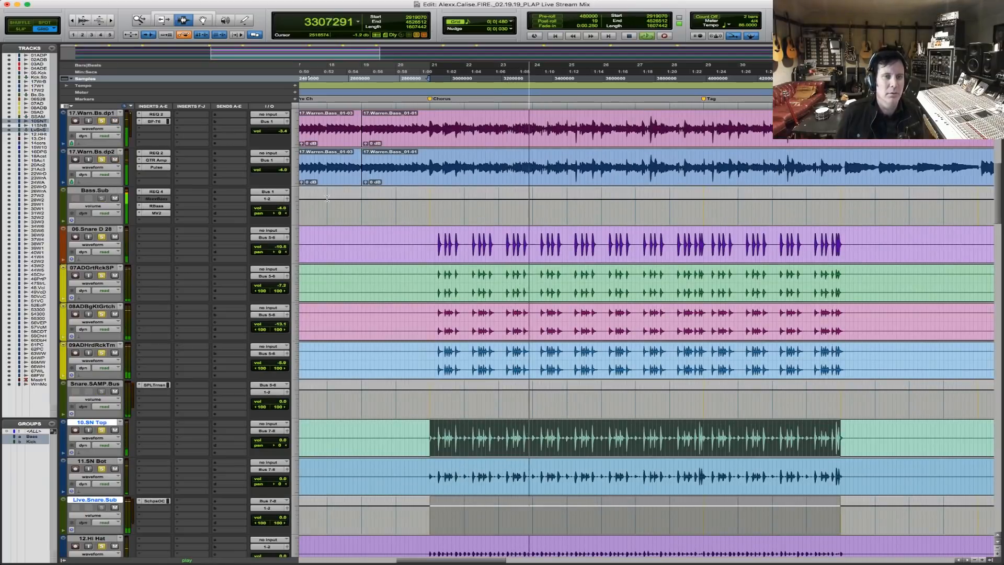
pyautogui.scroll(5, 327, 198)
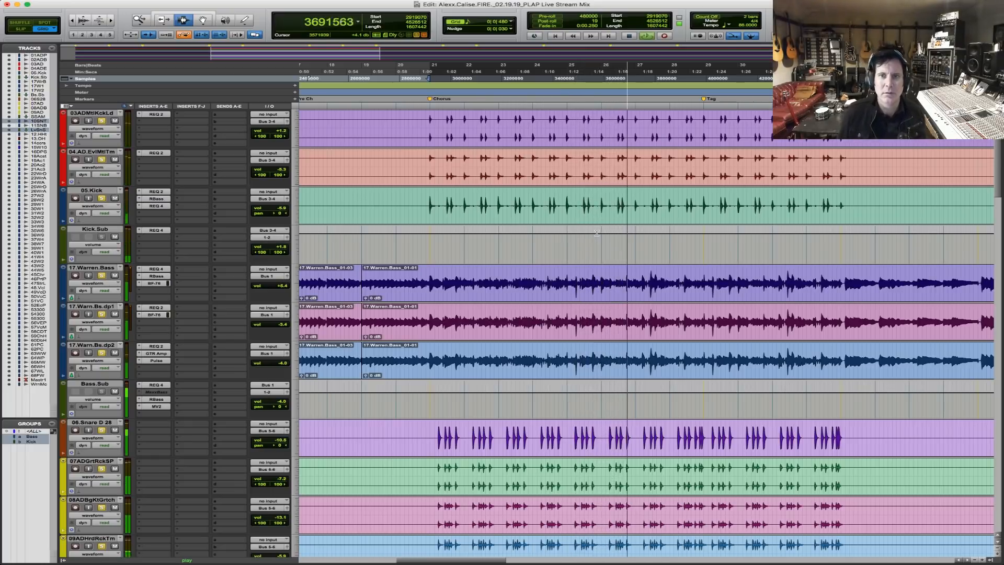
pyautogui.press('space')
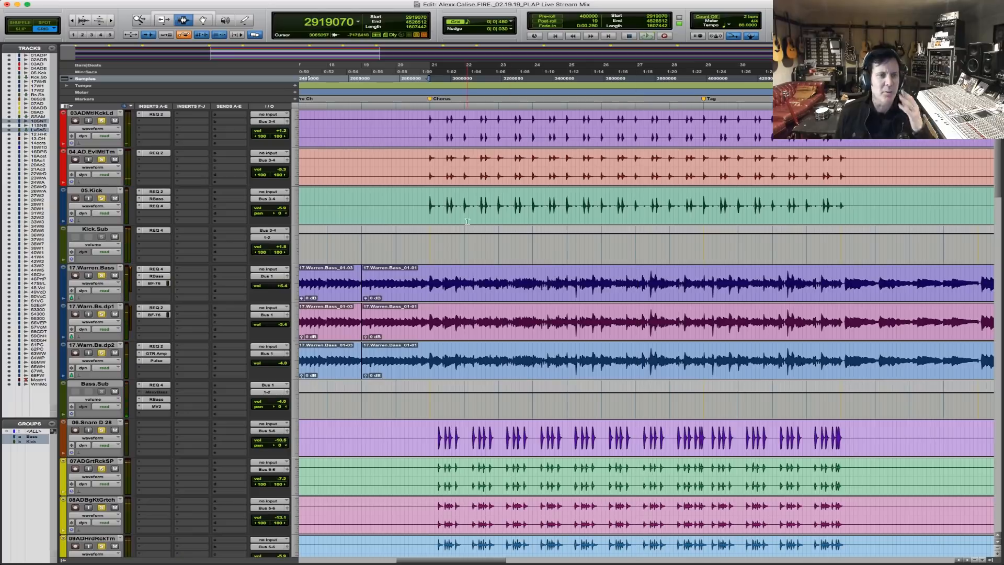
# Select the whole chorus range across the grouped kick tracks, including 05.Kick.
pyautogui.click(432, 210)
pyautogui.keyDown('shift'); pyautogui.click(839, 210); pyautogui.keyUp('shift')
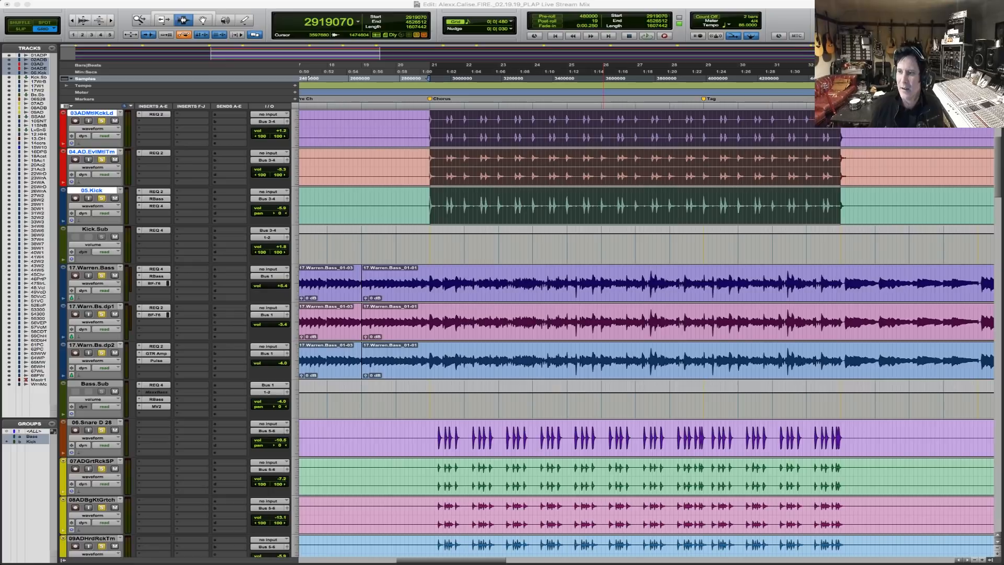
# Play back the chorus from the kick tracks' selection and select the same passage on the 06.Snare and 07ADGrtRckSP tracks.
pyautogui.moveTo(605, 401); pyautogui.dragTo(597, 392)
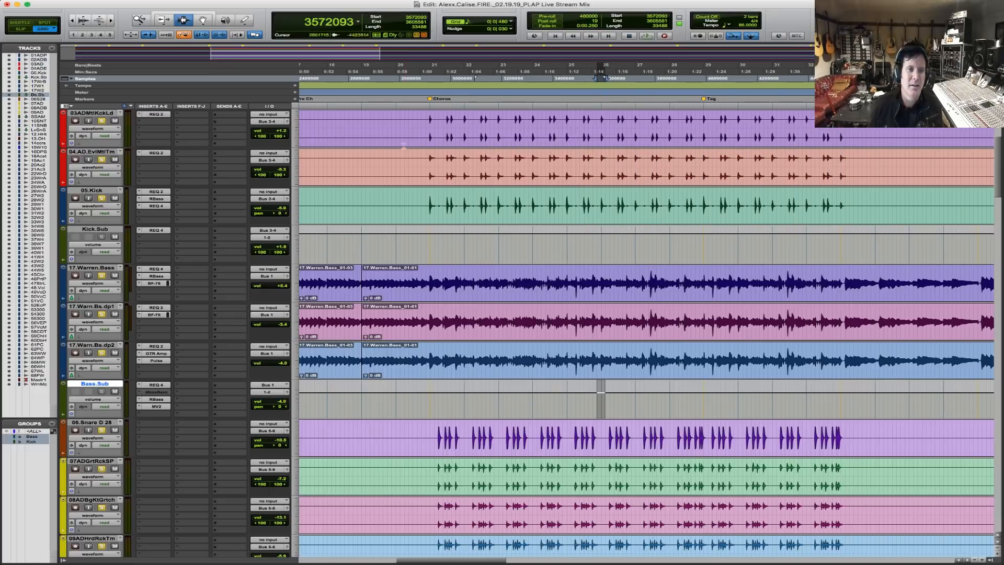
pyautogui.click(431, 144)
pyautogui.press('space')
pyautogui.keyDown('shift'); pyautogui.click(841, 152); pyautogui.keyUp('shift')
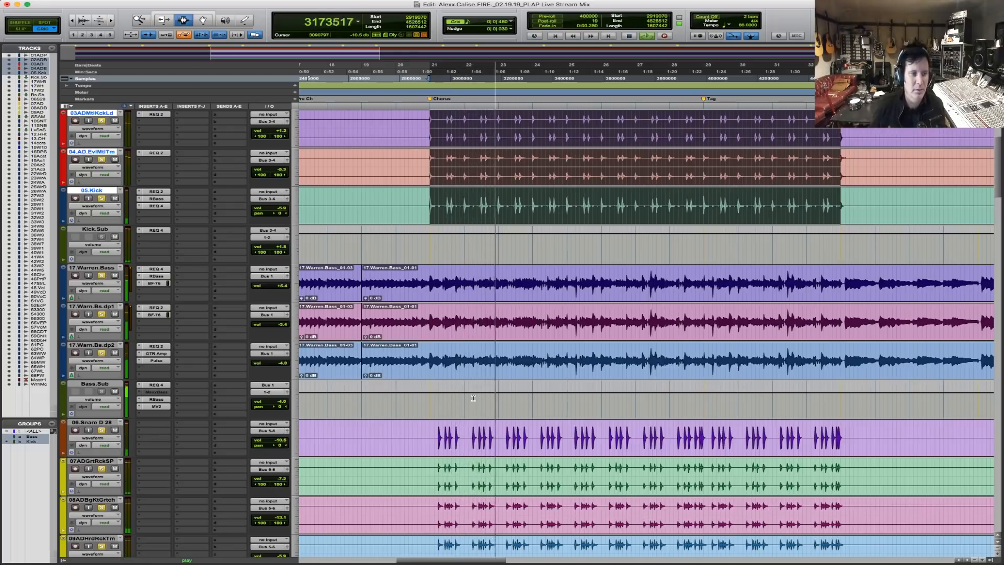
pyautogui.scroll(-4, 473, 398)
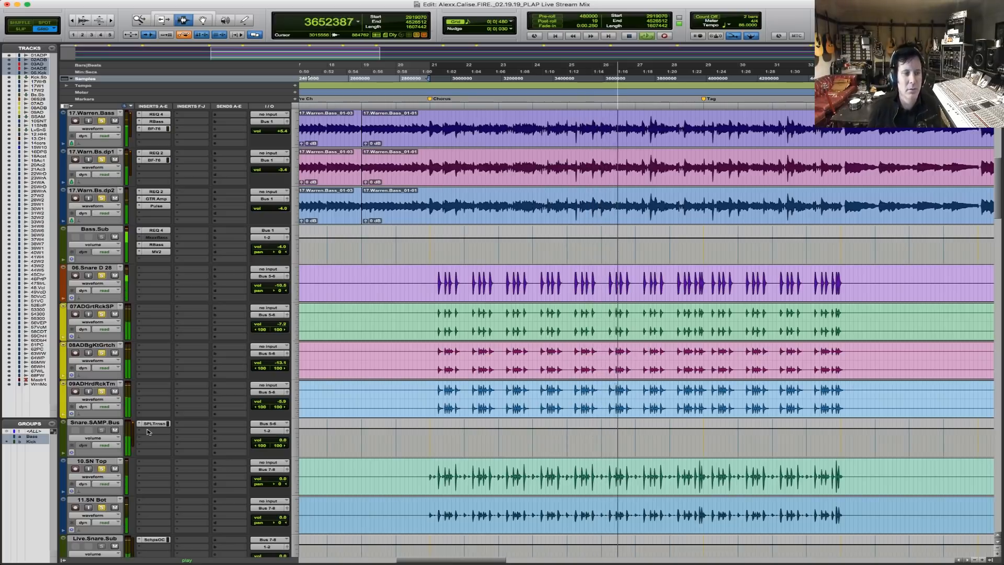
pyautogui.press('space')
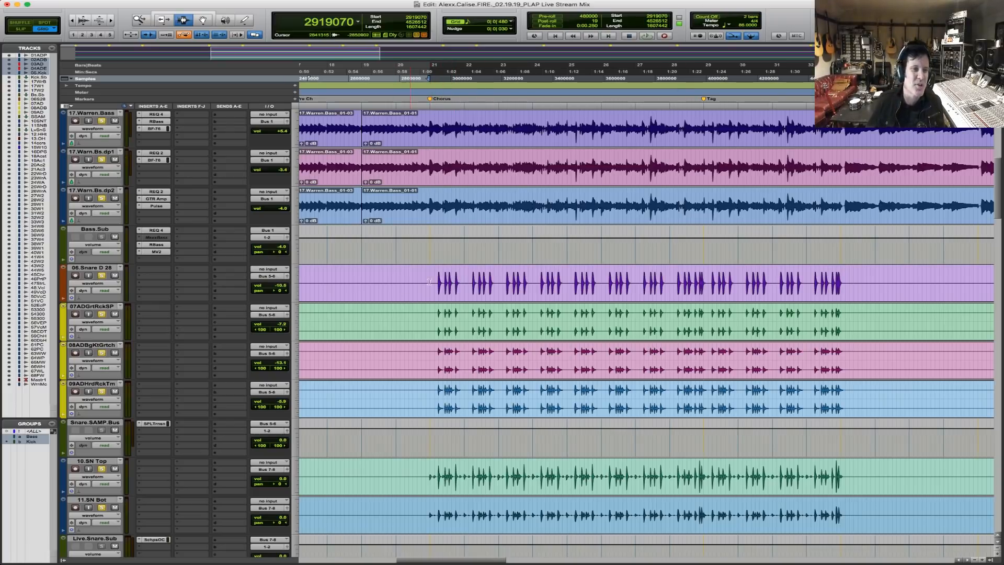
pyautogui.moveTo(430, 275)
pyautogui.mouseDown()
pyautogui.moveTo(878, 276)
pyautogui.moveTo(403, 282)
pyautogui.moveTo(425, 293)
pyautogui.mouseUp()
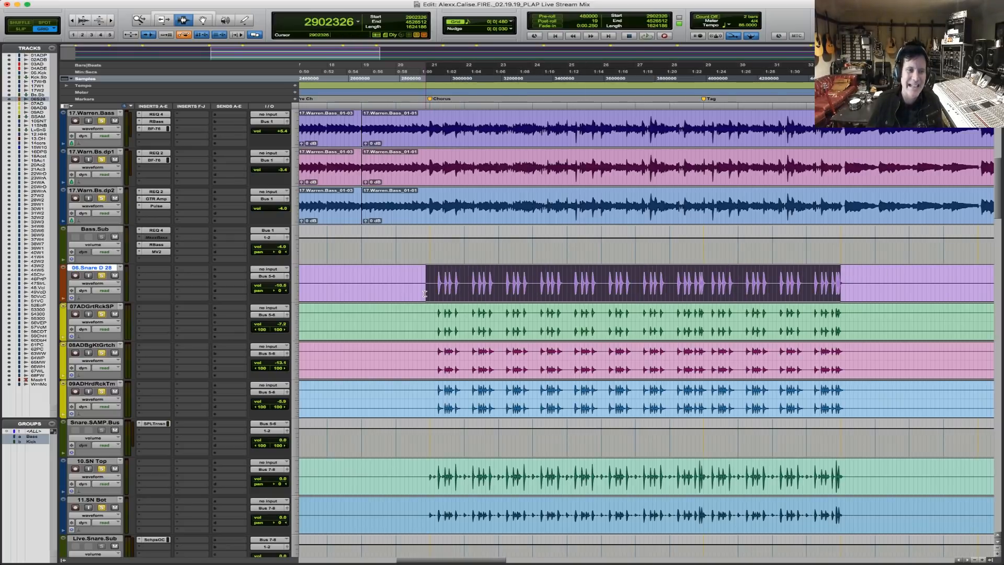
pyautogui.keyDown('shift'); pyautogui.click(432, 321); pyautogui.keyUp('shift')
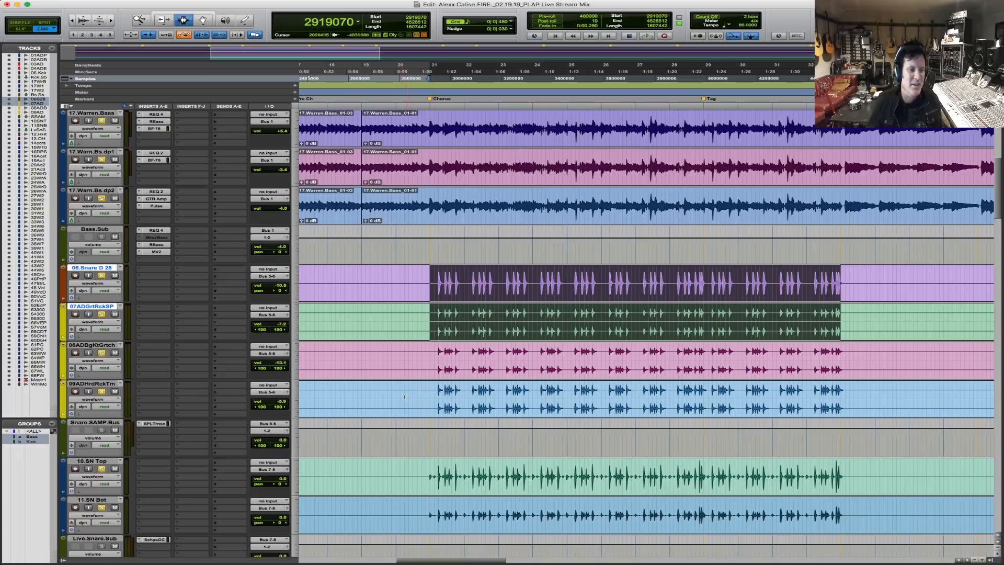
# Route the output of the Kick.Sub track to Bus 9-10 (Stereo).
pyautogui.scroll(6, 401, 399)
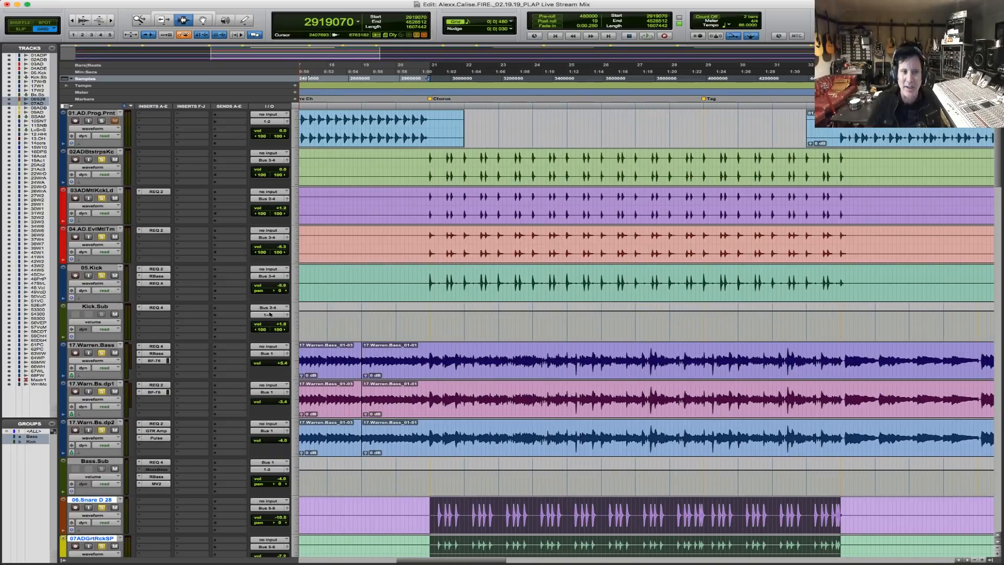
pyautogui.click(268, 315)
pyautogui.moveTo(275, 322)
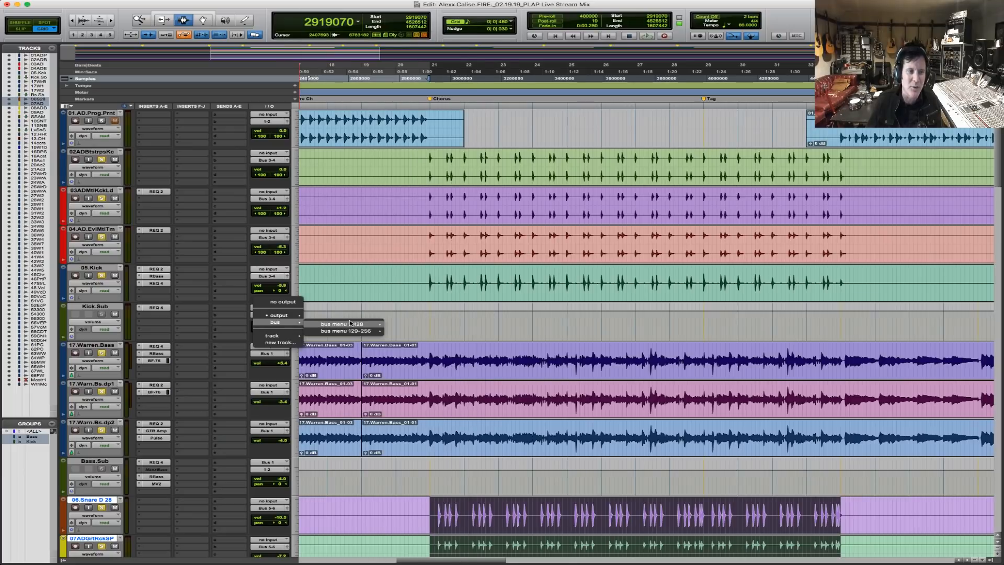
pyautogui.moveTo(342, 324)
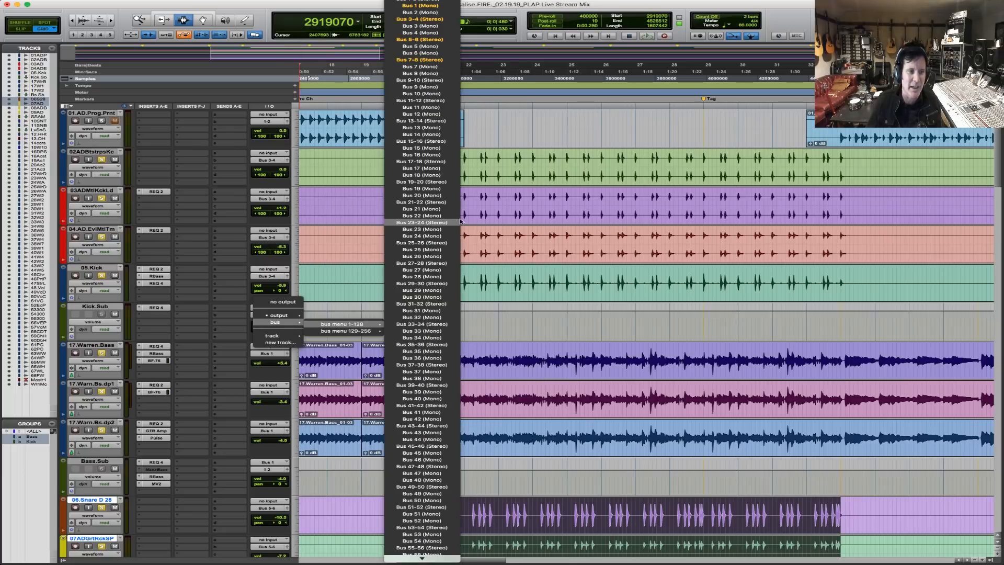
pyautogui.click(460, 85)
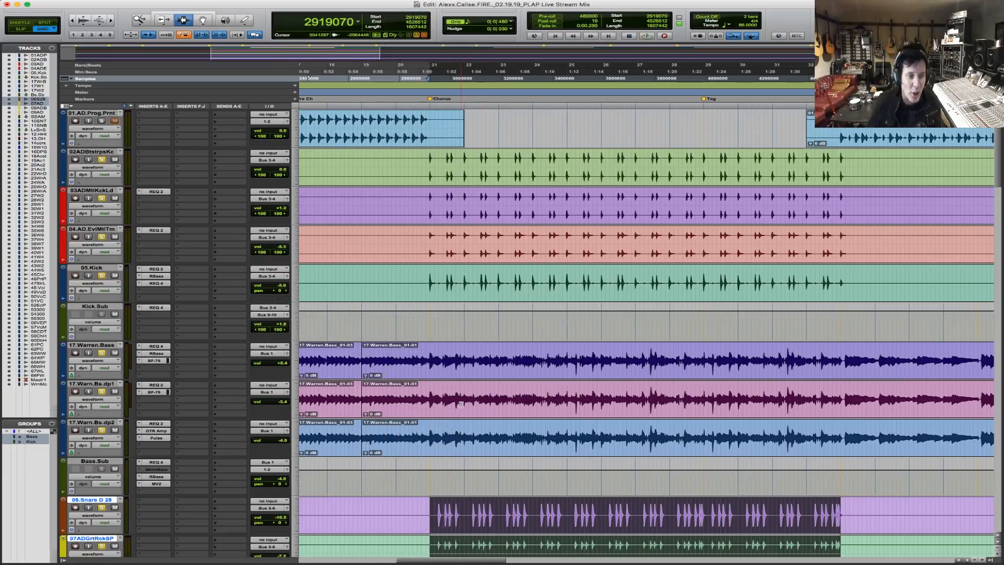
# Route the output of the Snare.SAMP.Bus track to Bus 9-10 (Stereo).
pyautogui.scroll(-7, 461, 405)
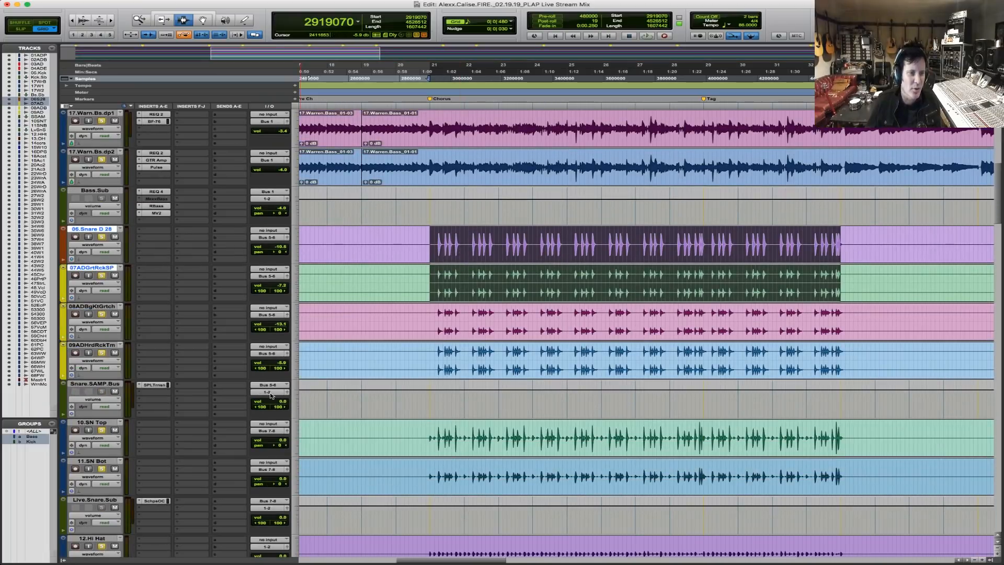
pyautogui.click(271, 395)
pyautogui.moveTo(275, 399)
pyautogui.moveTo(343, 401)
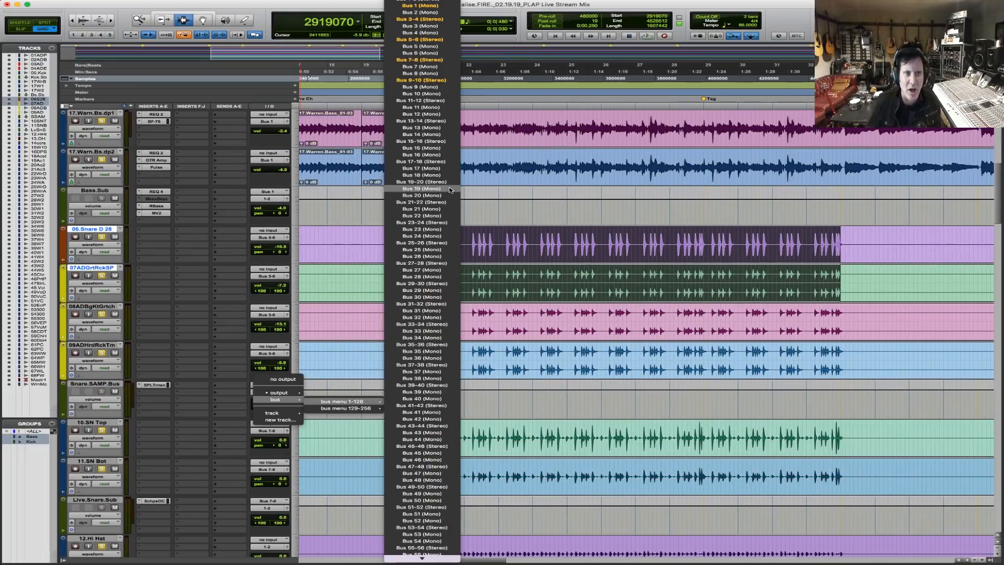
pyautogui.click(460, 80)
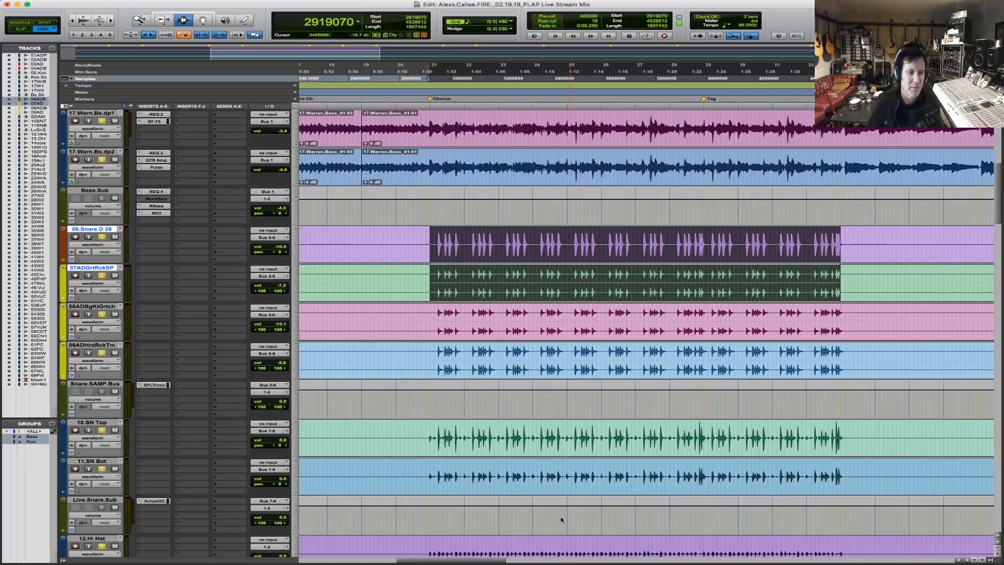
# Route the output of the Live.Snare.Sub track to Bus 9-10 (Stereo).
pyautogui.scroll(-4, 518, 512)
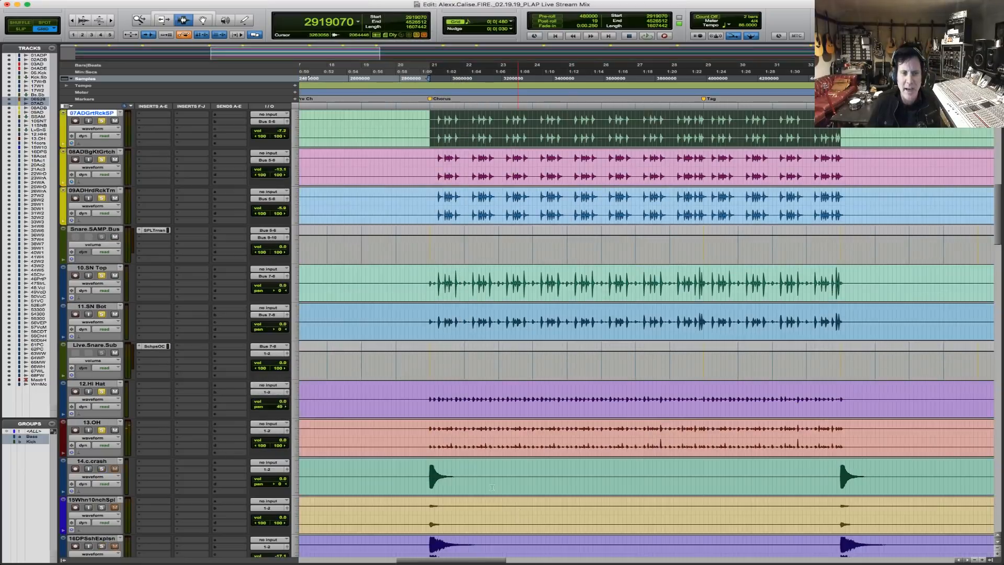
pyautogui.click(274, 356)
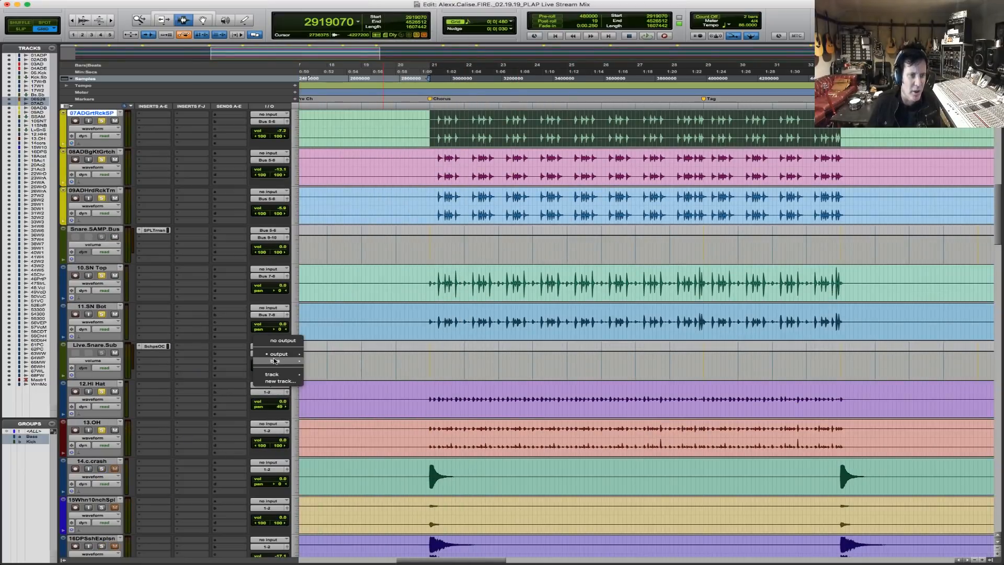
pyautogui.moveTo(277, 361)
pyautogui.moveTo(356, 363)
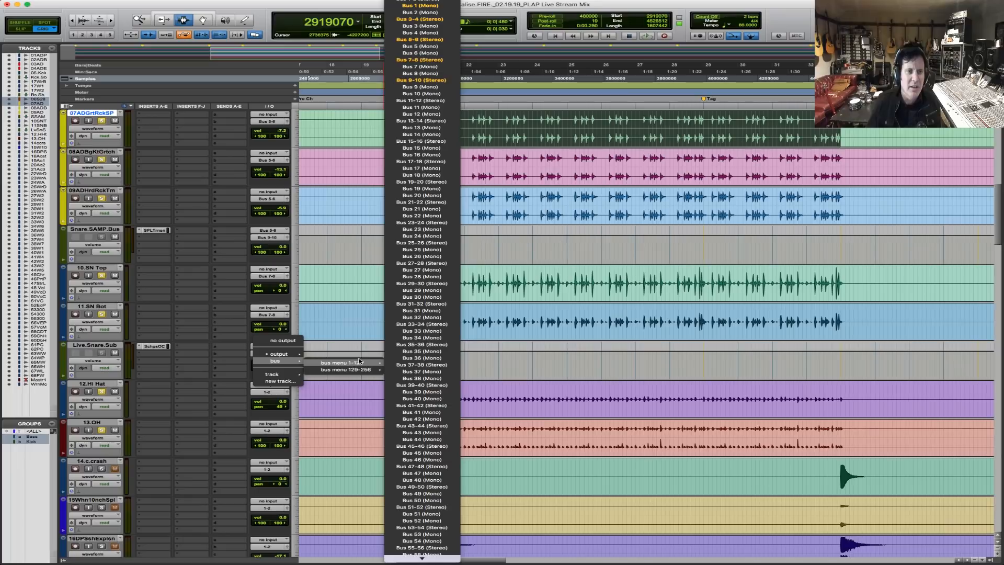
pyautogui.click(446, 80)
# Select the 12.Hi Hat and 13.OH tracks together and route both outputs to Bus 9-10 (Stereo).
pyautogui.scroll(-3, 595, 394)
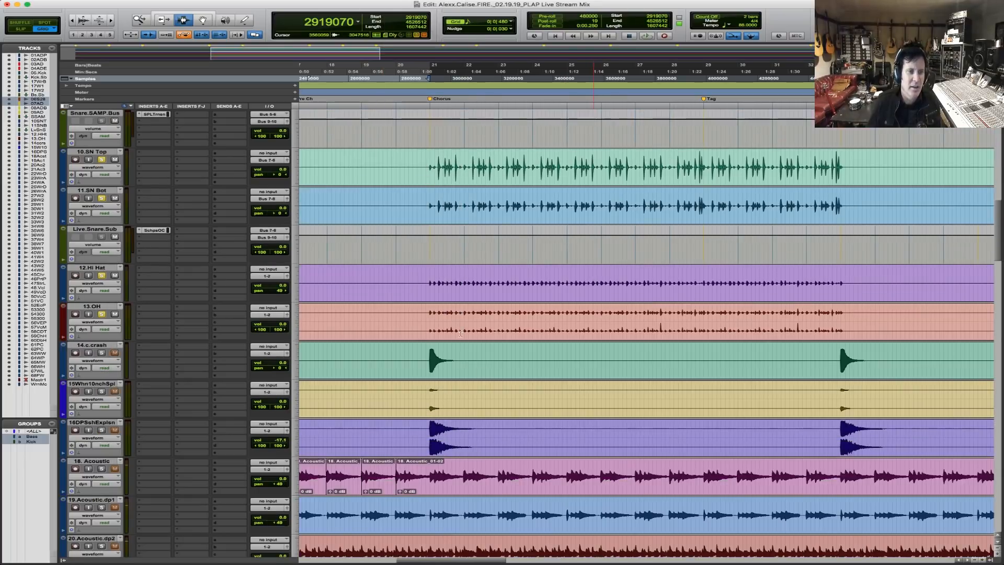
pyautogui.click(429, 290)
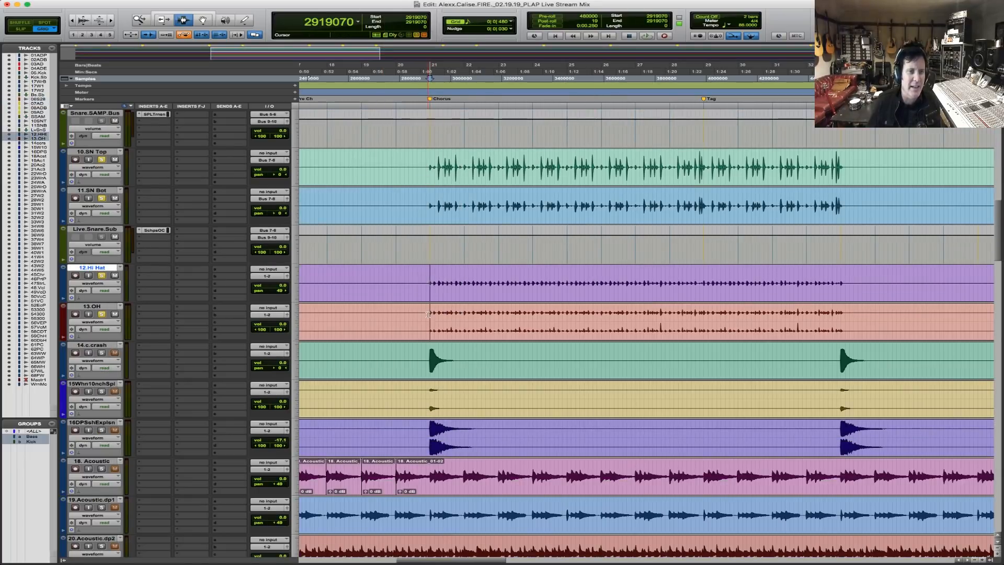
pyautogui.click(276, 278)
pyautogui.moveTo(277, 283)
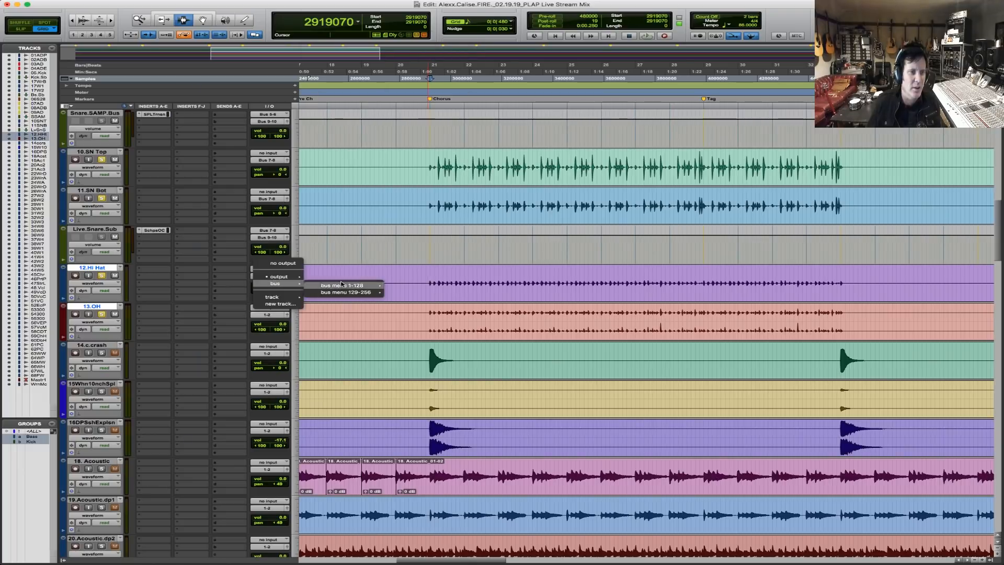
pyautogui.moveTo(375, 284)
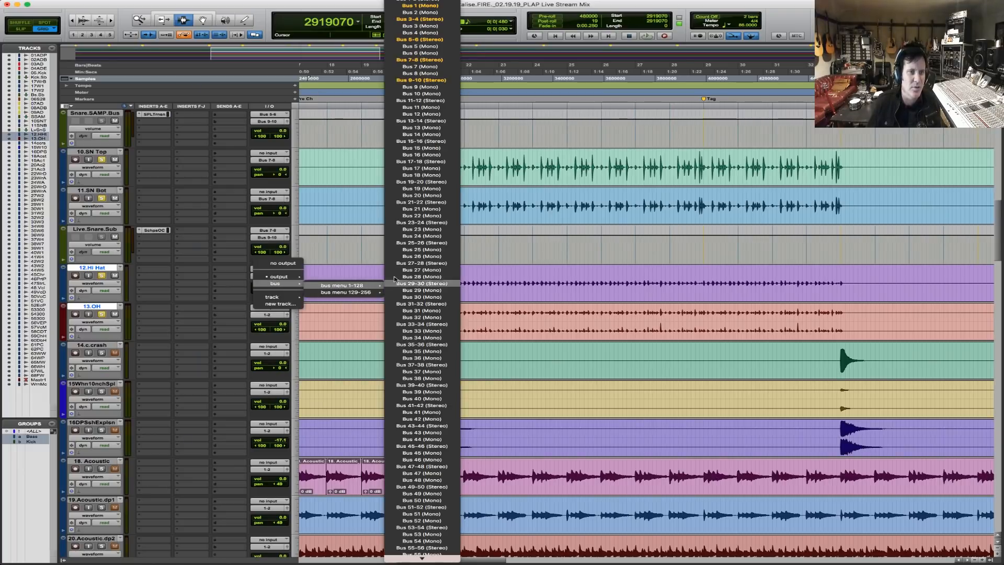
pyautogui.click(439, 80)
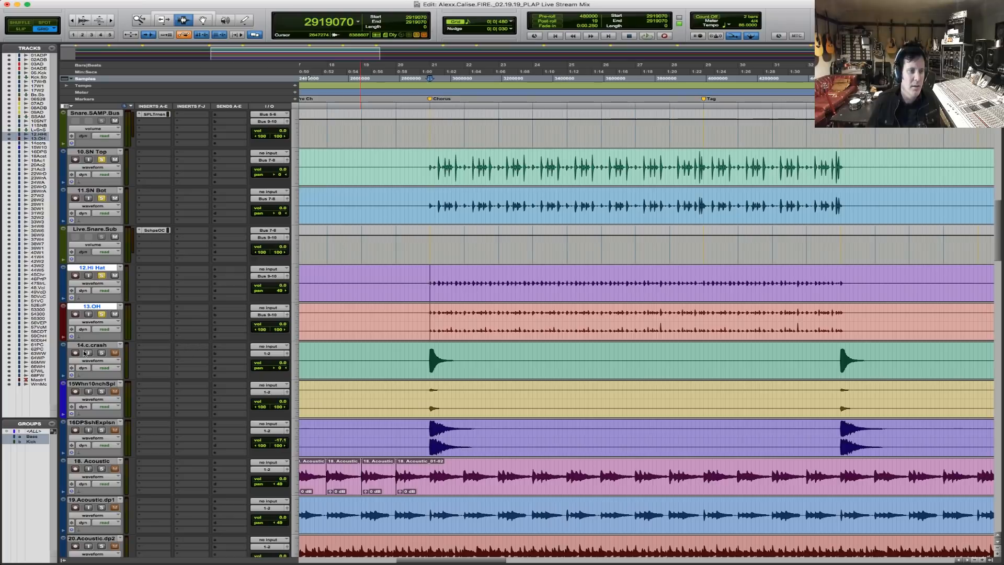
pyautogui.click(276, 354)
pyautogui.click(432, 288)
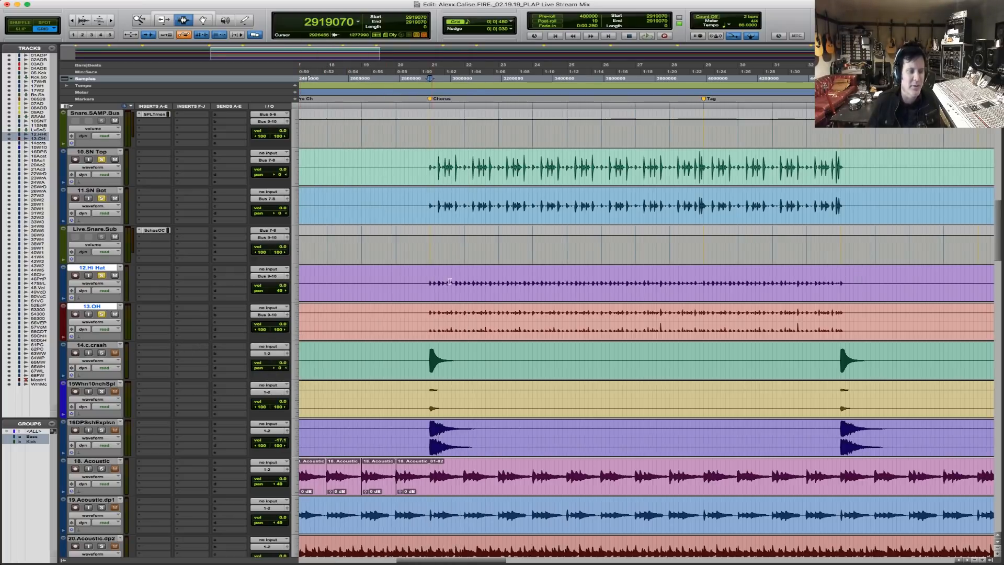
# Create one new stereo aux input track below 13.OH and name it Drum.Bus.
pyautogui.press('super+shift+n')
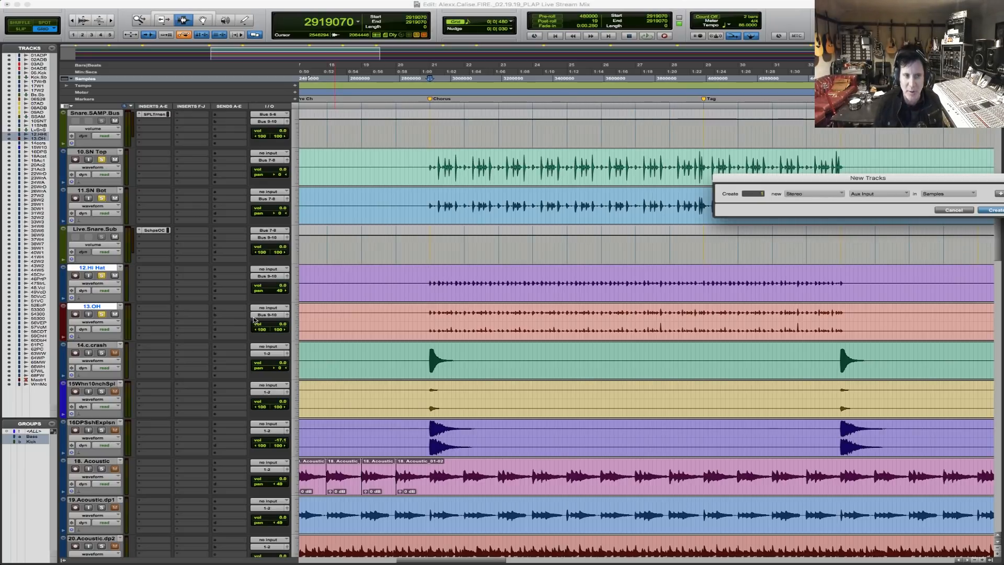
pyautogui.press('Return')
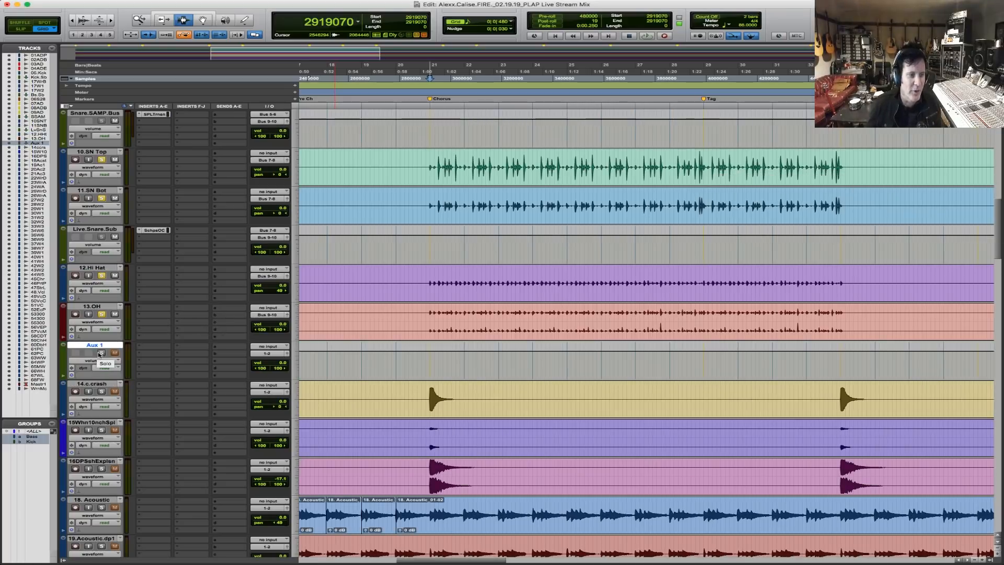
pyautogui.doubleClick(102, 345)
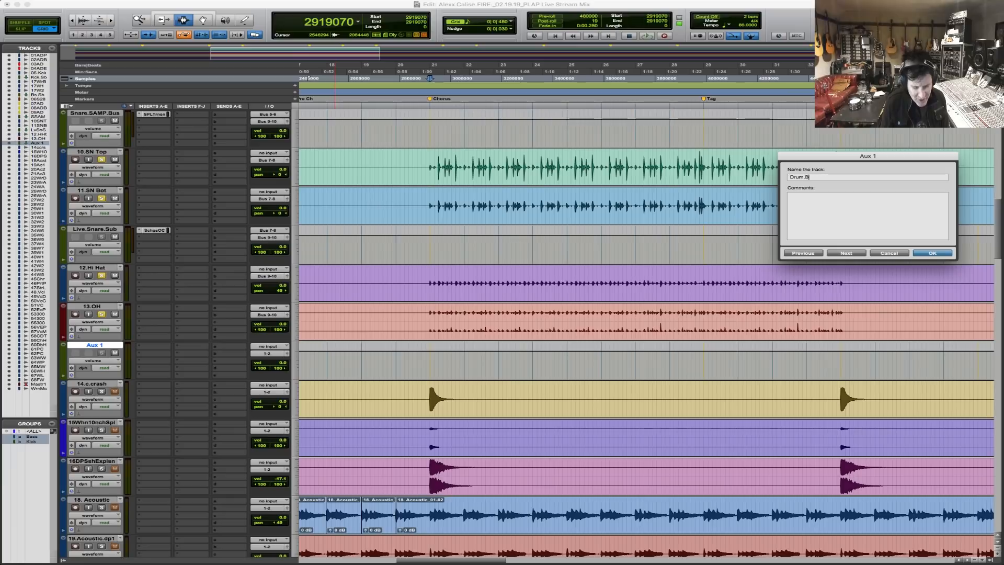
pyautogui.write('Drum.Bus')
pyautogui.press('Return')
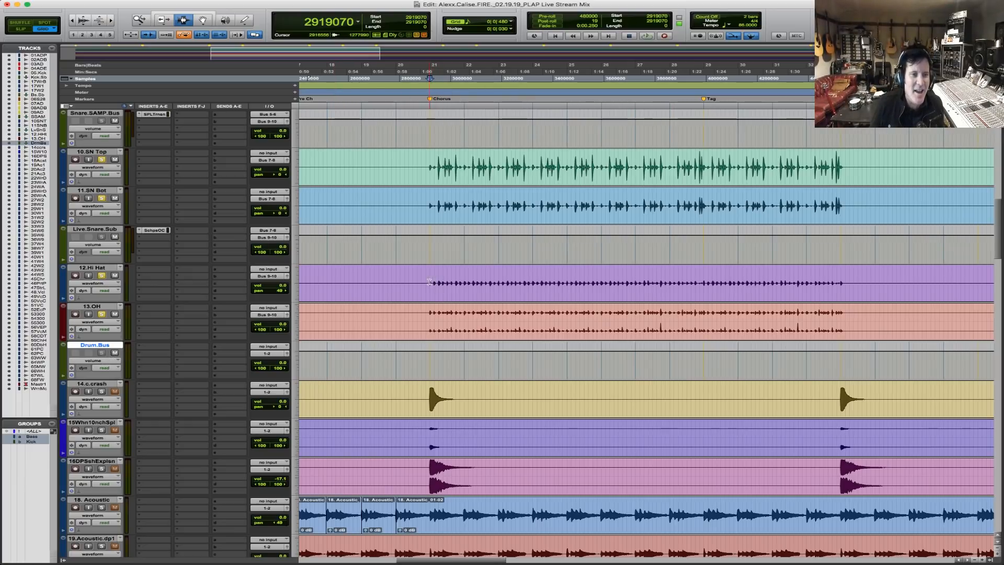
# Select the chorus passage on the 12.Hi Hat track and set the Drum.Bus input to Bus 9-10 (Stereo).
pyautogui.moveTo(430, 283)
pyautogui.mouseDown()
pyautogui.moveTo(897, 282)
pyautogui.moveTo(843, 280)
pyautogui.mouseUp()
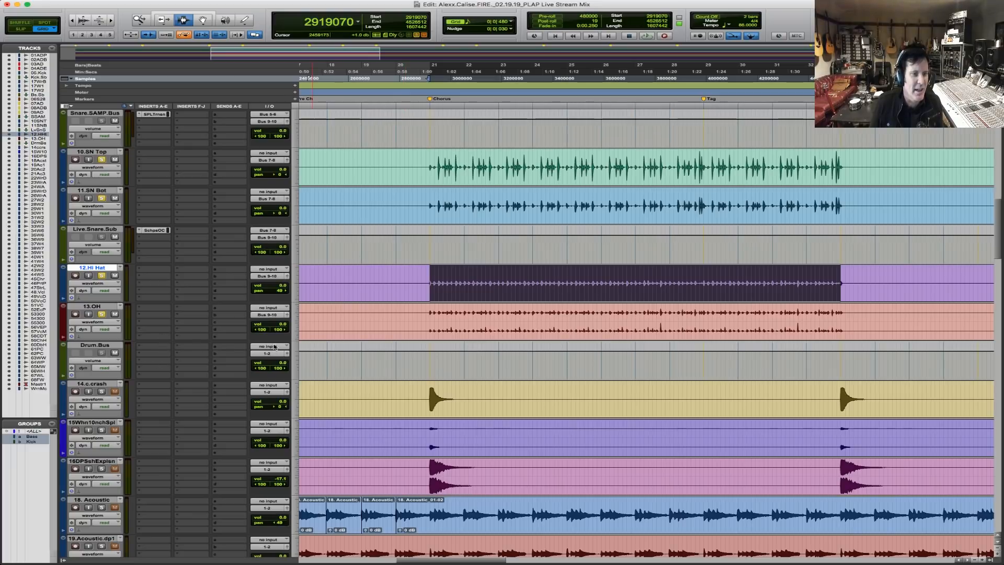
pyautogui.click(269, 346)
pyautogui.moveTo(275, 369)
pyautogui.moveTo(340, 371)
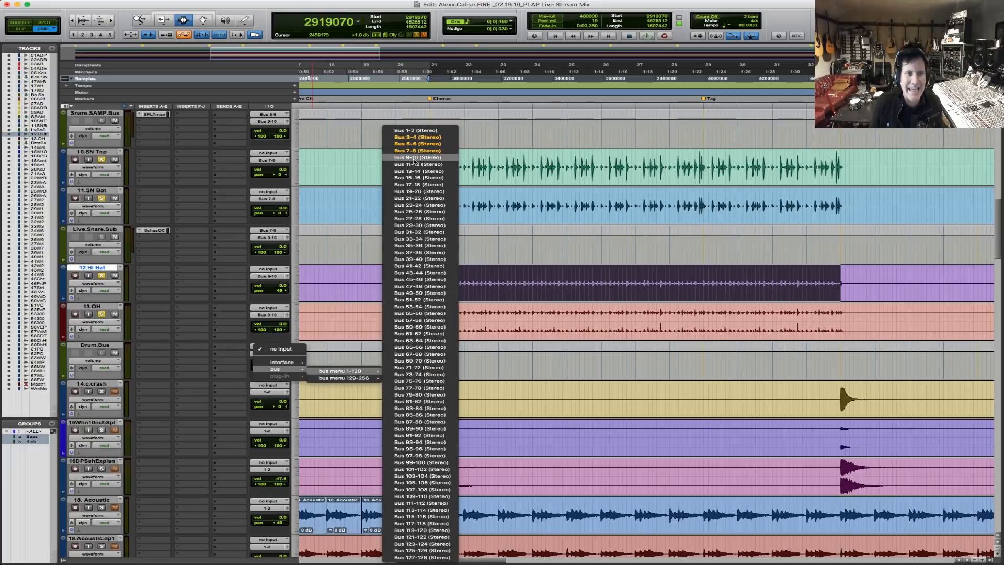
pyautogui.click(413, 158)
# Insert the multichannel Scheps Omni Channel (stereo) plug-in in the first insert slot of Drum.Bus and move its window higher.
pyautogui.click(149, 350)
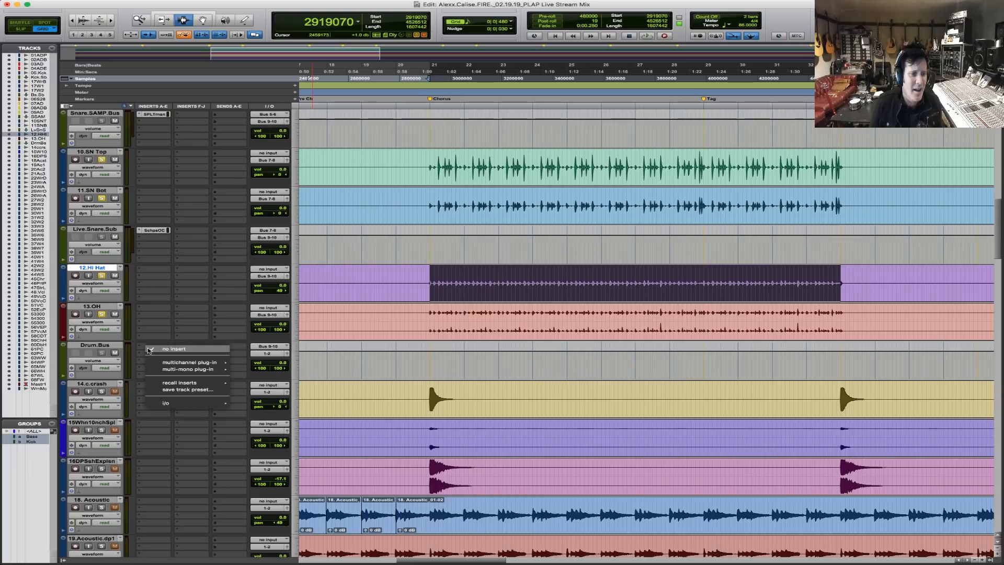
pyautogui.moveTo(189, 362)
pyautogui.moveTo(273, 239)
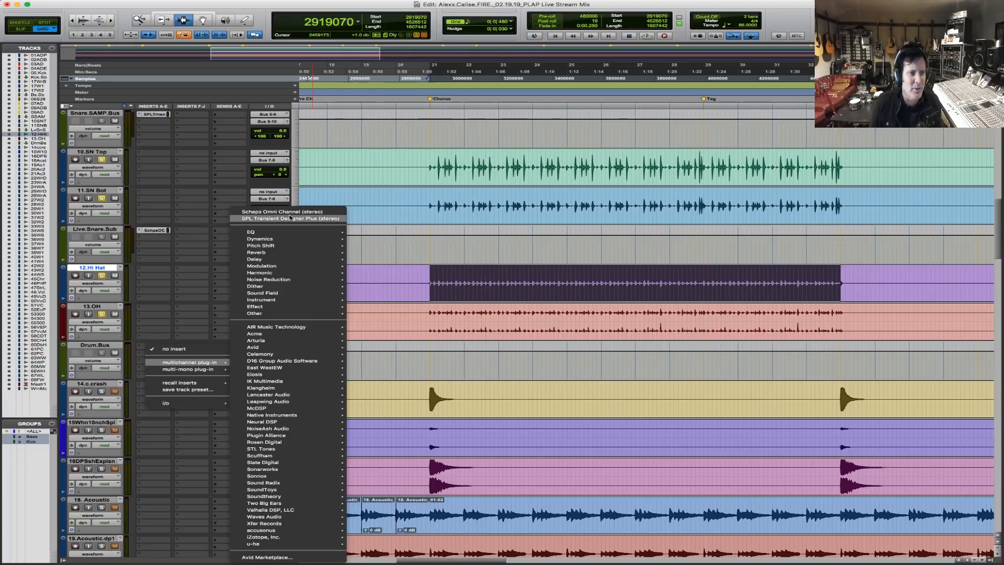
pyautogui.click(294, 214)
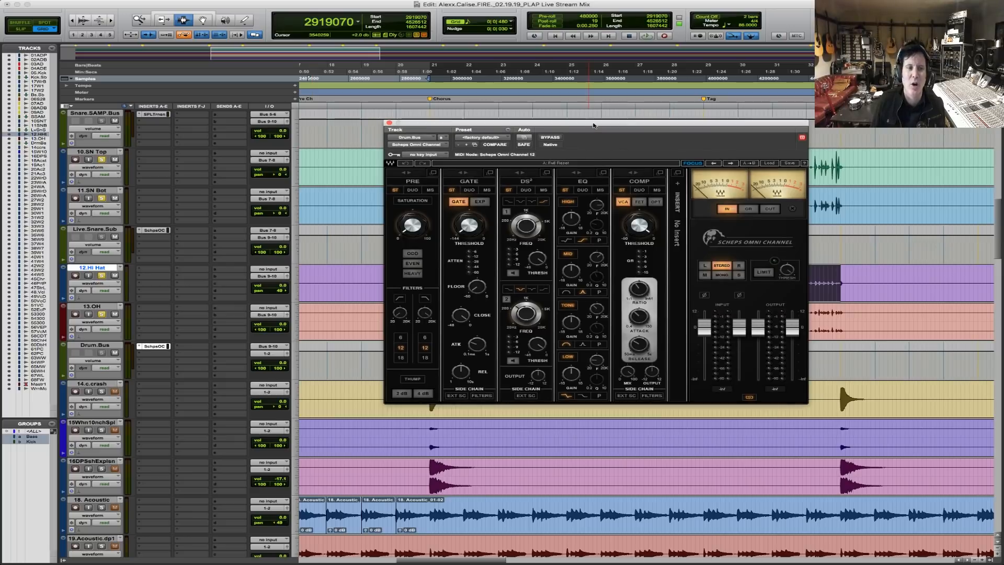
pyautogui.moveTo(592, 127); pyautogui.dragTo(585, 100)
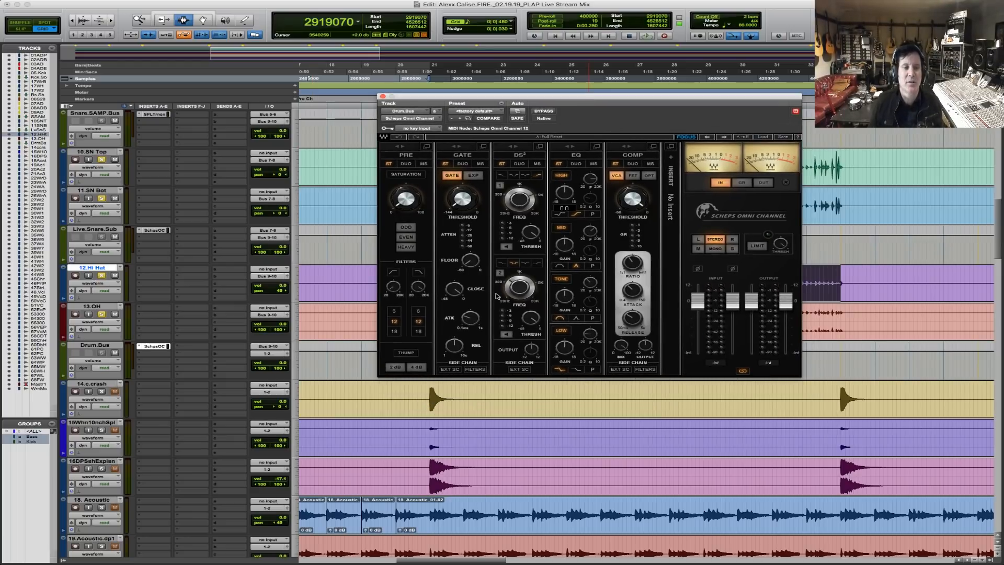
# Add Odd saturation in the PRE section of the Drum.Bus Scheps Omni Channel while playing the chorus.
pyautogui.press('space')
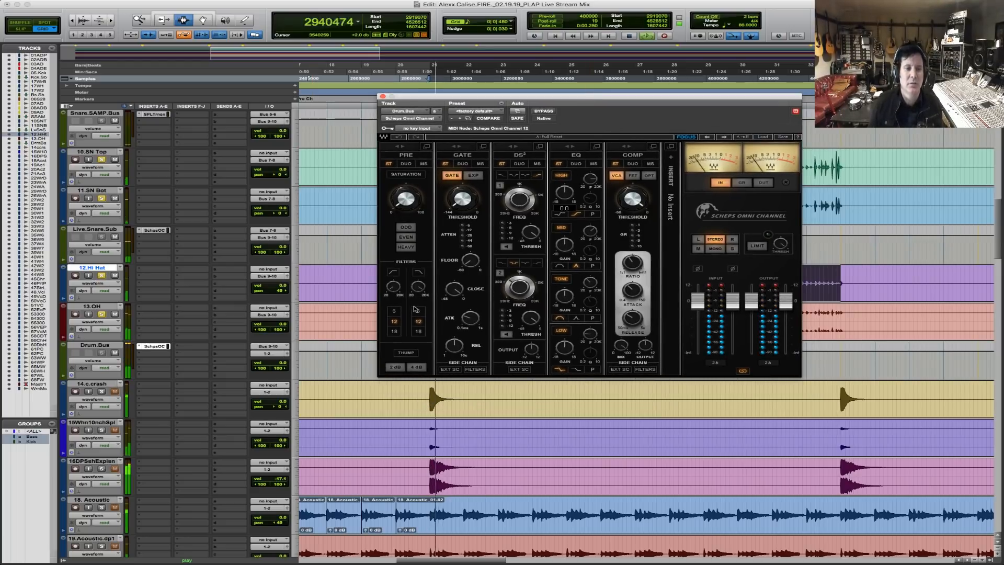
pyautogui.click(406, 227)
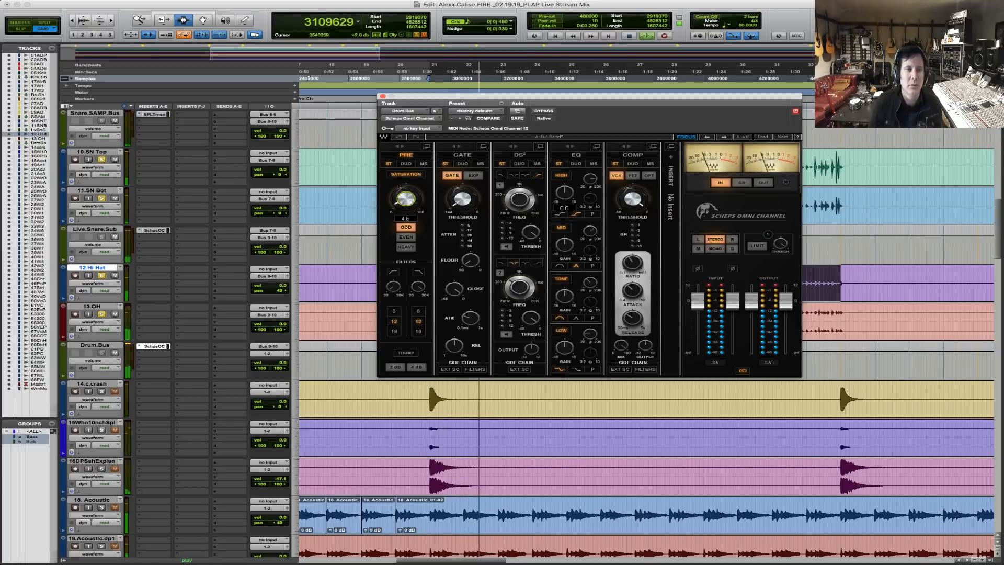
pyautogui.press('space')
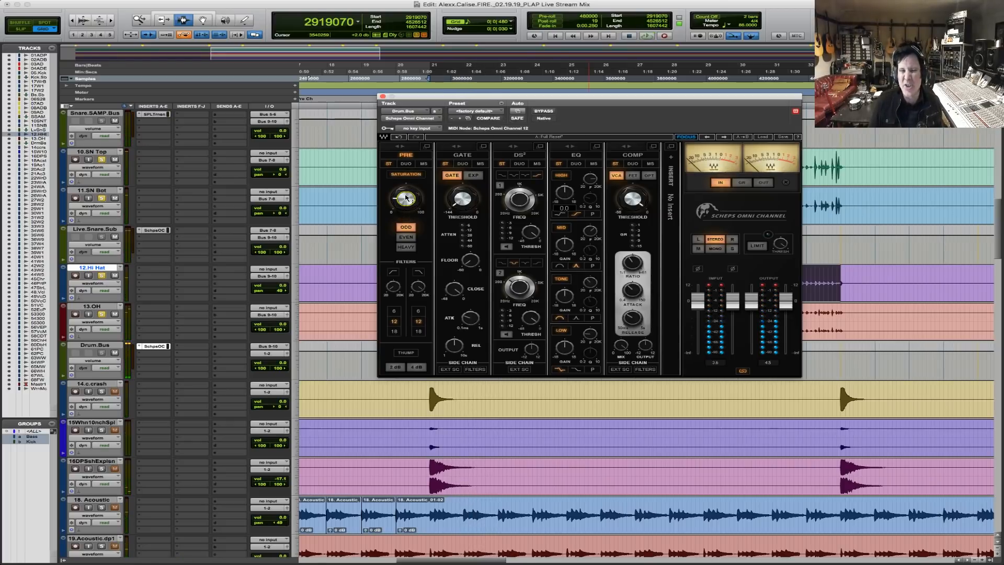
# Switch the Drum.Bus saturation in the PRE section to Heavy and raise its amount while playing the chorus.
pyautogui.click(408, 247)
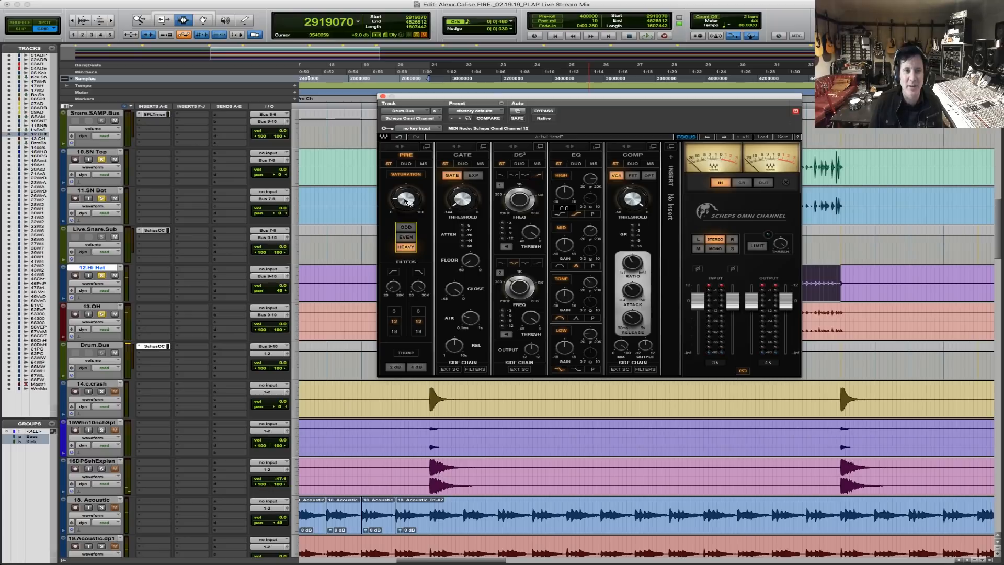
pyautogui.press('space')
pyautogui.moveTo(406, 201); pyautogui.dragTo(406, 188)
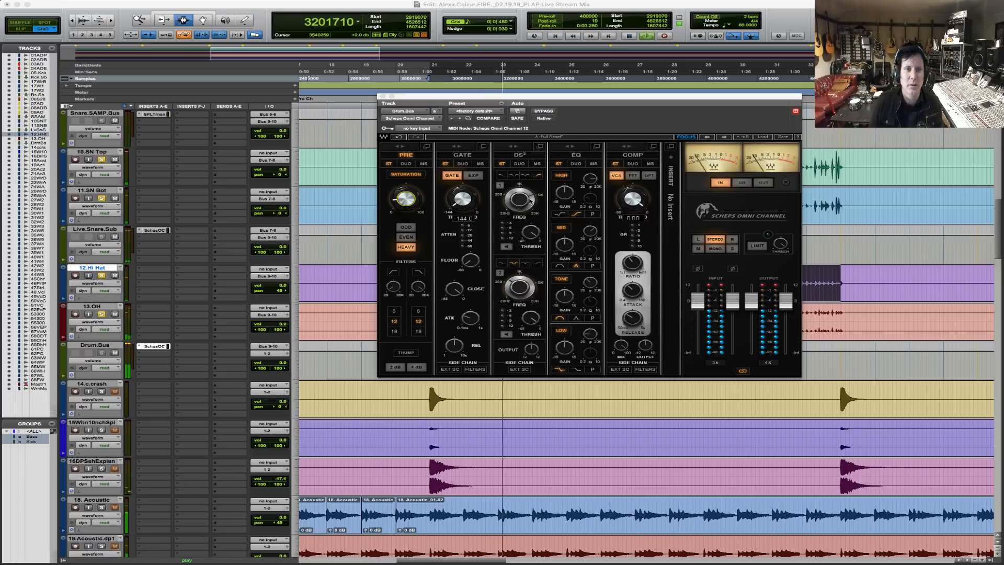
# Enable Thump at 2 dB in the PRE section of Drum.Bus and readjust the Heavy saturation amount during playback.
pyautogui.click(406, 352)
pyautogui.press('space')
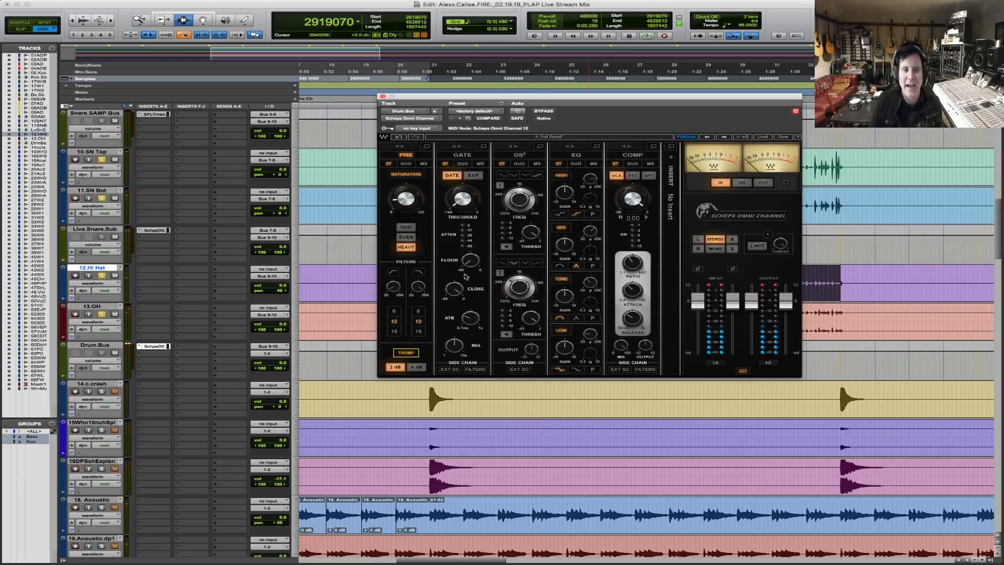
pyautogui.press('space')
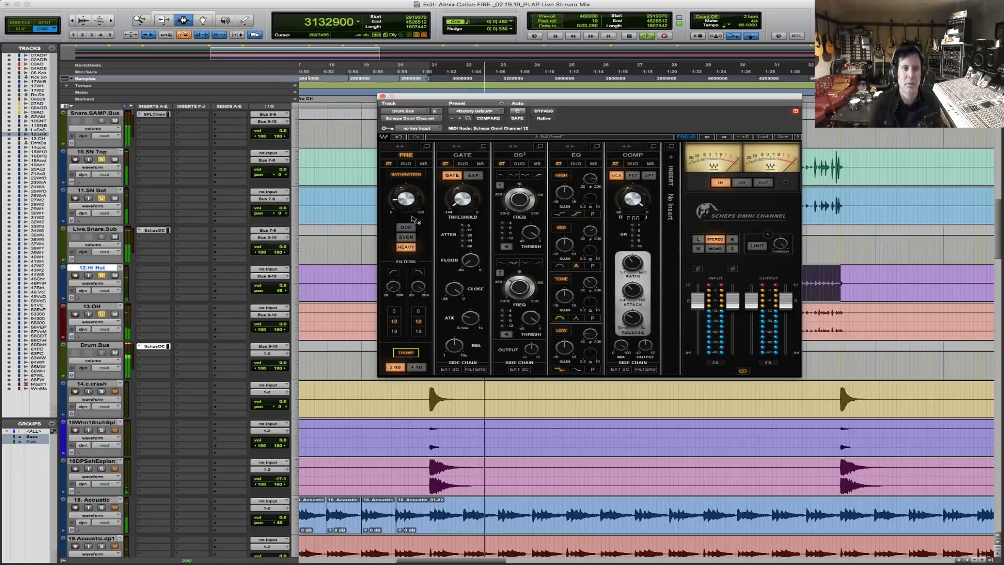
pyautogui.moveTo(406, 201); pyautogui.dragTo(405, 199)
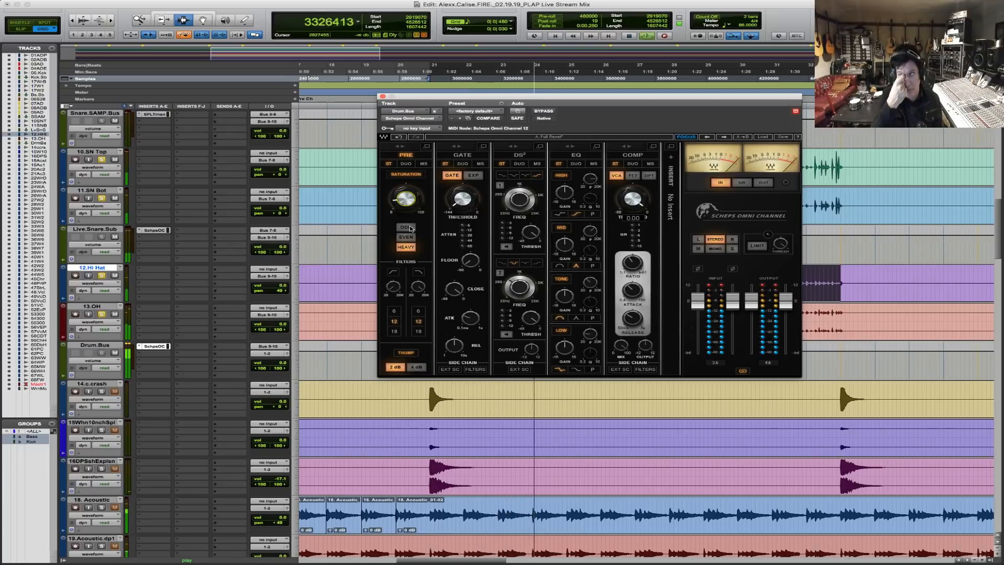
pyautogui.press('space')
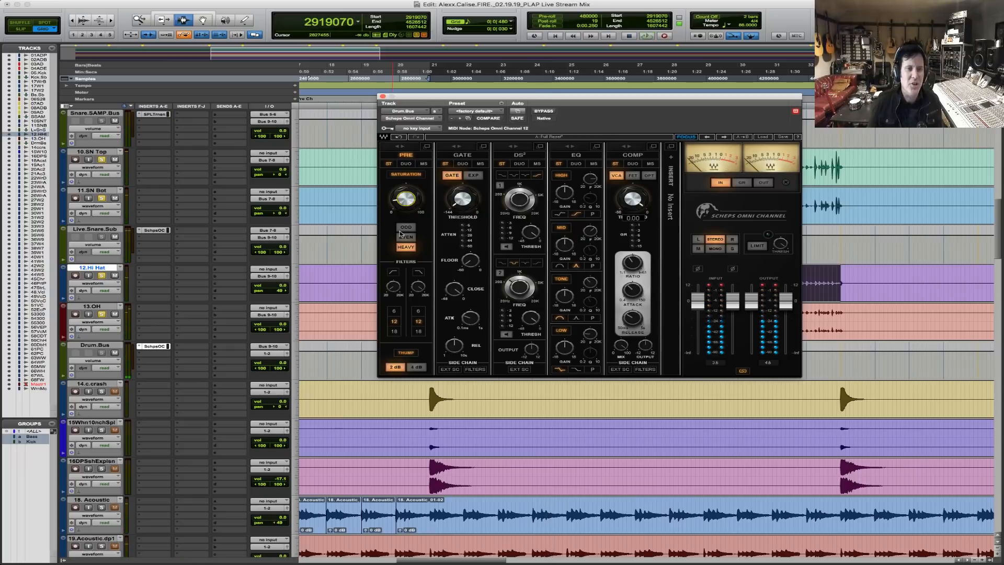
# Turn off the saturation in the PRE section of Drum.Bus and audition the chorus without it.
pyautogui.click(406, 173)
pyautogui.press('space')
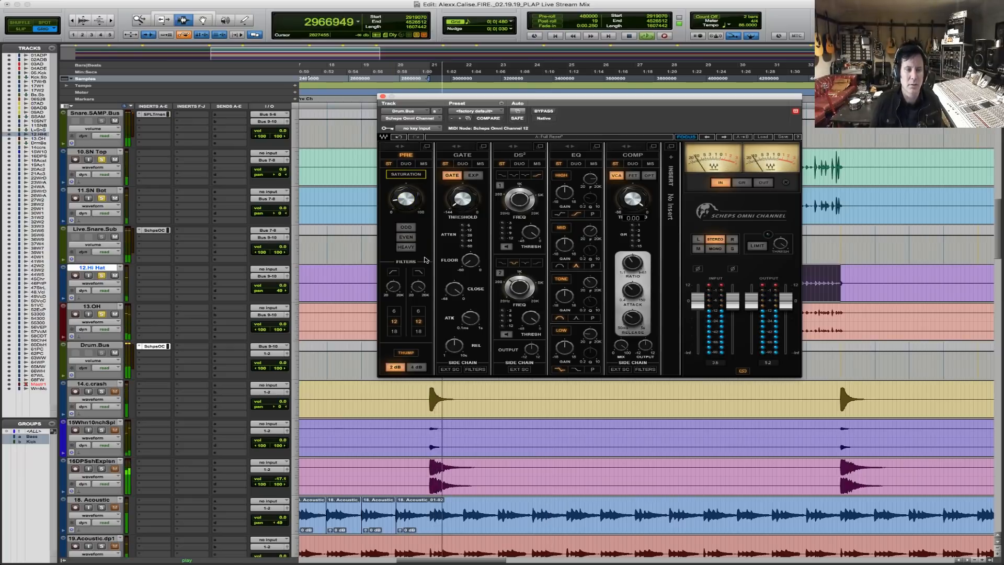
pyautogui.press('space')
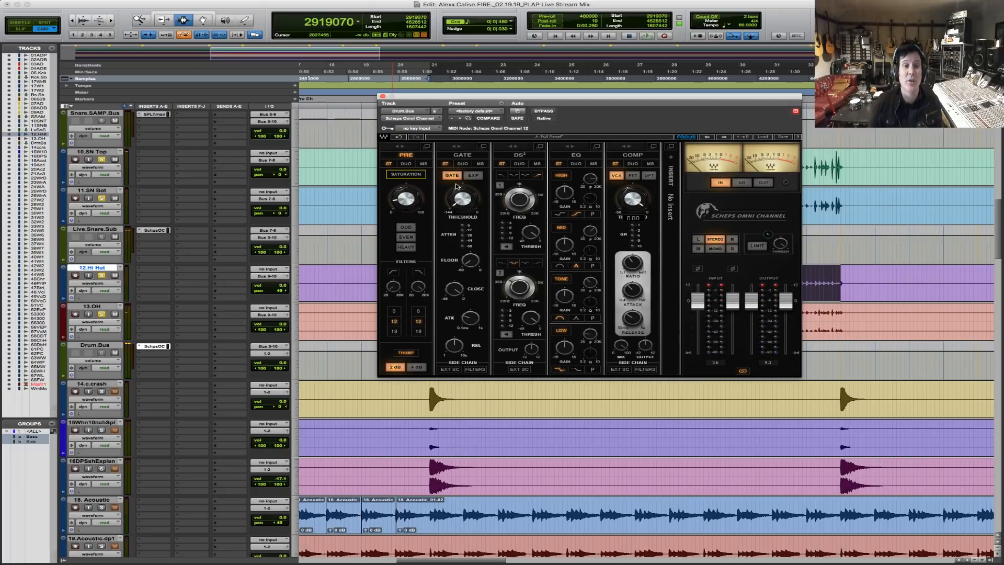
# Lower the VCA compressor threshold in the COMP section of Drum.Bus while playing the chorus.
pyautogui.press('space')
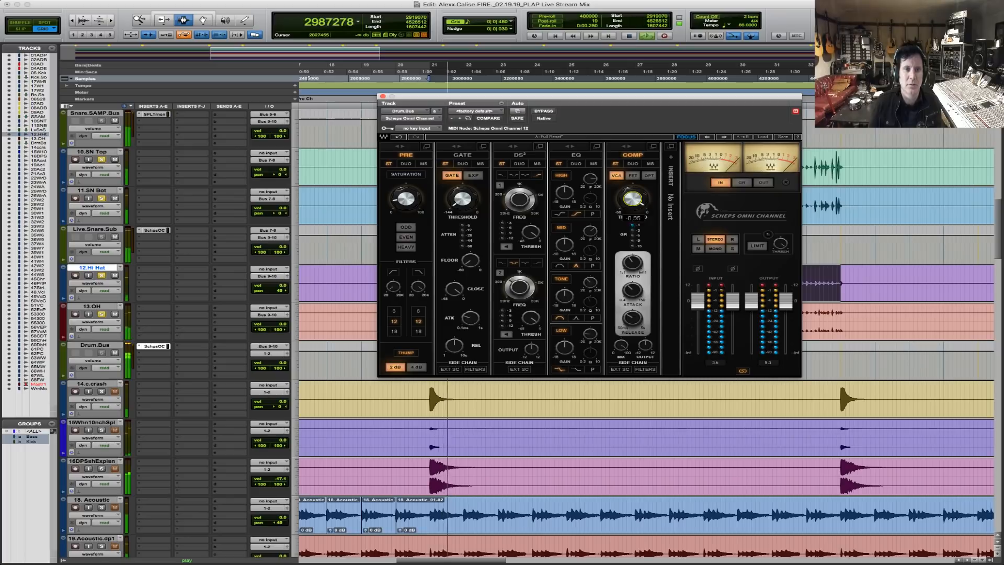
pyautogui.moveTo(633, 198); pyautogui.dragTo(641, 199)
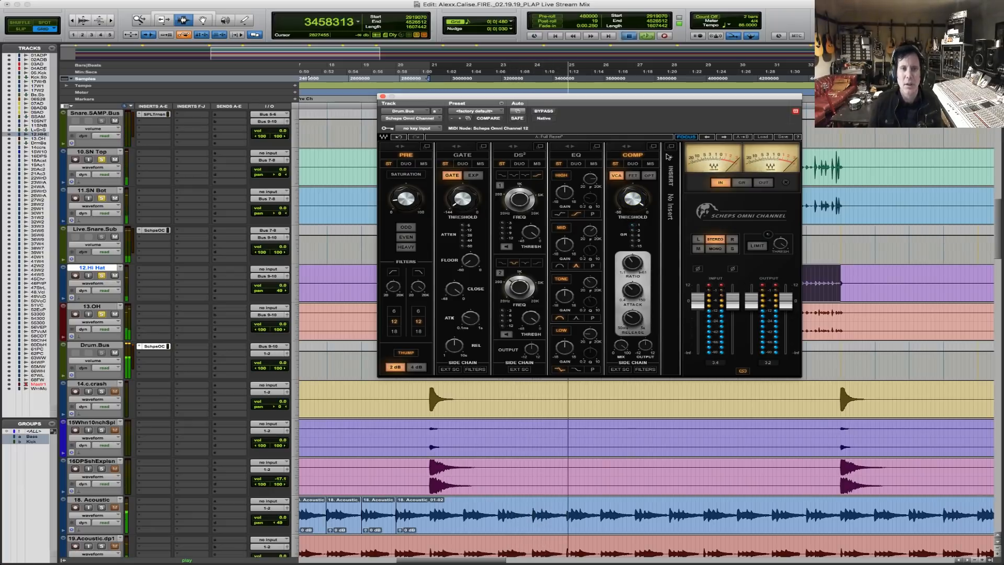
pyautogui.press('space')
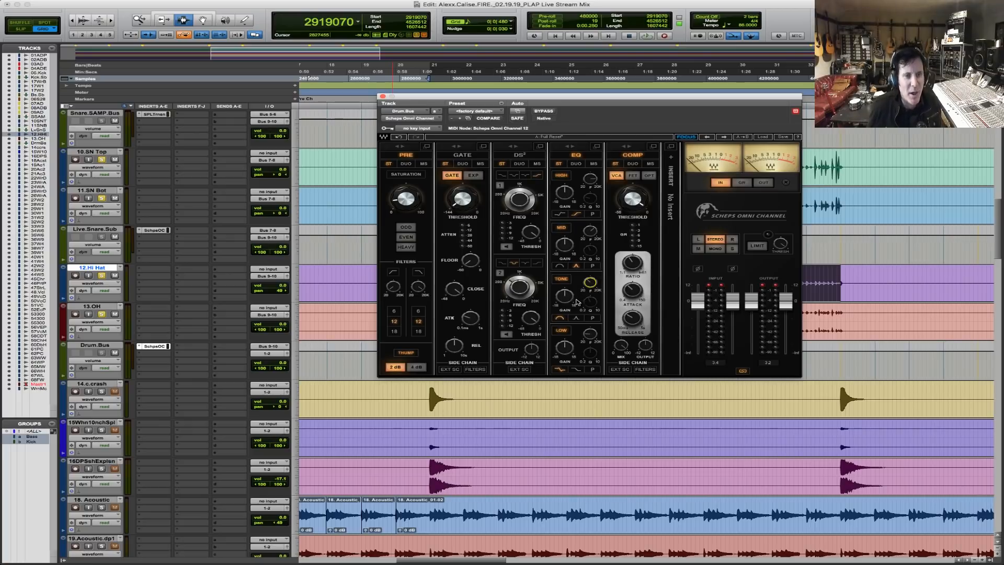
# Cut the gain of the EQ's TONE band on Drum.Bus while playing the chorus.
pyautogui.press('space')
pyautogui.moveTo(565, 296); pyautogui.dragTo(565, 305)
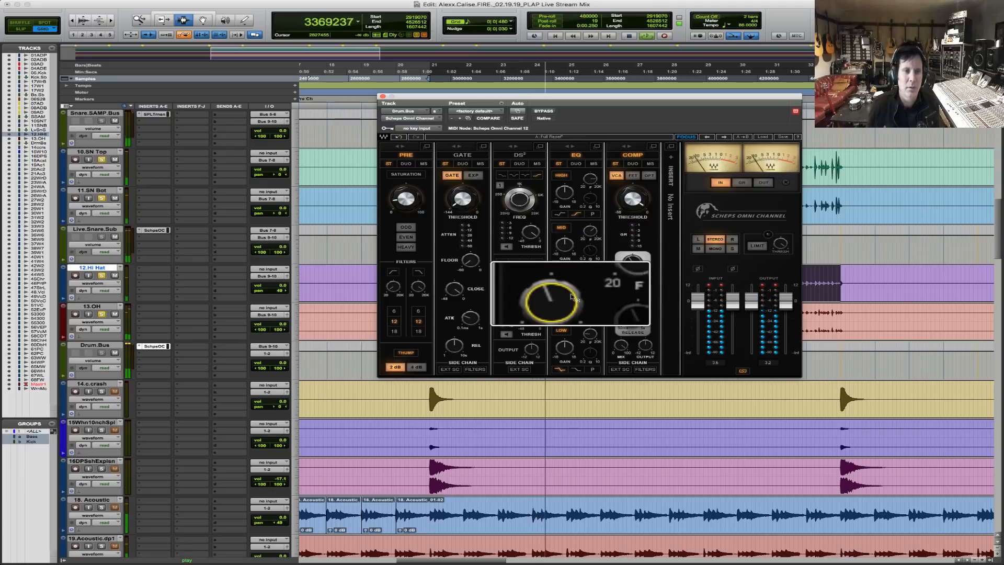
pyautogui.scroll(-1, 568, 300)
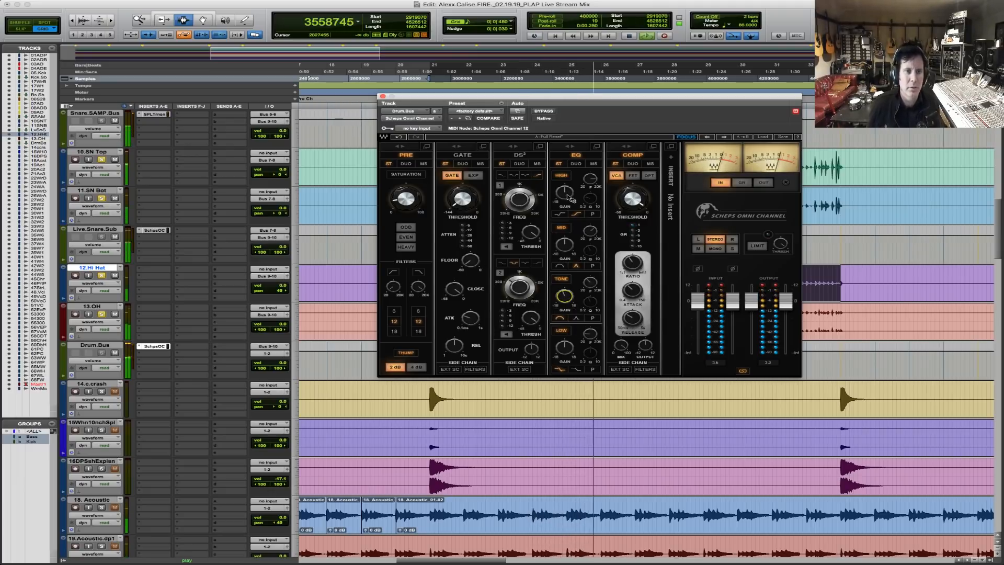
# Boost the EQ's HIGH band on Drum.Bus, adjust its frequency, and fine-tune the compressor threshold before stopping playback.
pyautogui.moveTo(564, 192); pyautogui.dragTo(564, 187)
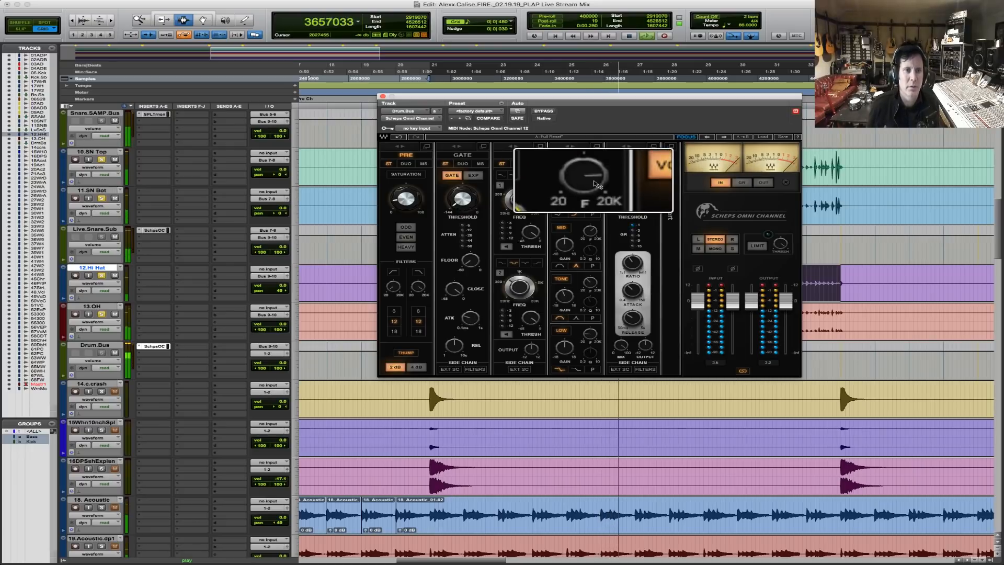
pyautogui.moveTo(594, 183)
pyautogui.moveTo(594, 182); pyautogui.dragTo(593, 180)
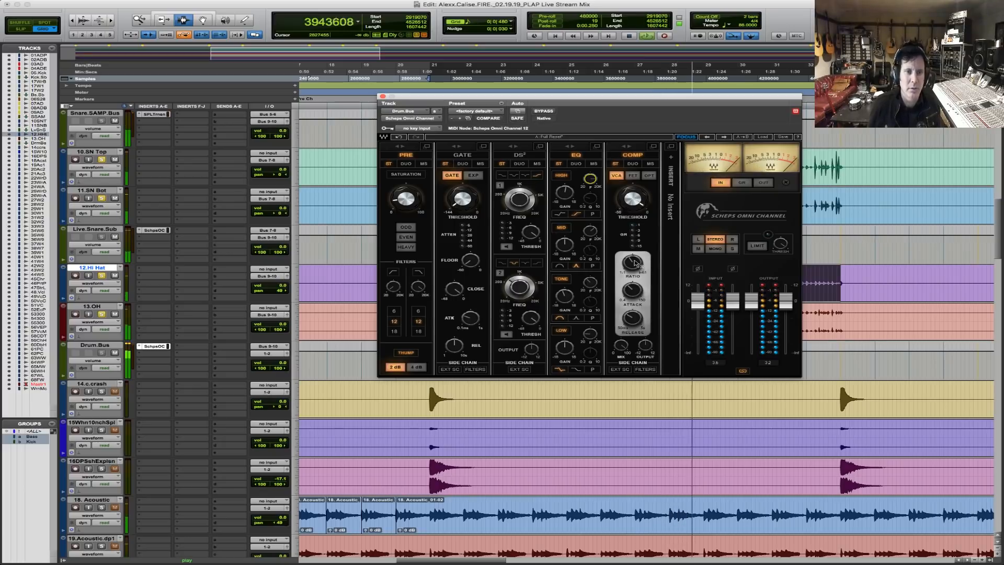
pyautogui.moveTo(633, 202); pyautogui.dragTo(633, 203)
pyautogui.press('space')
# Load the L2 Ultramaximizer from the Dynamics plug-ins into the insert slot inside the Drum.Bus Scheps Omni Channel.
pyautogui.click(676, 164)
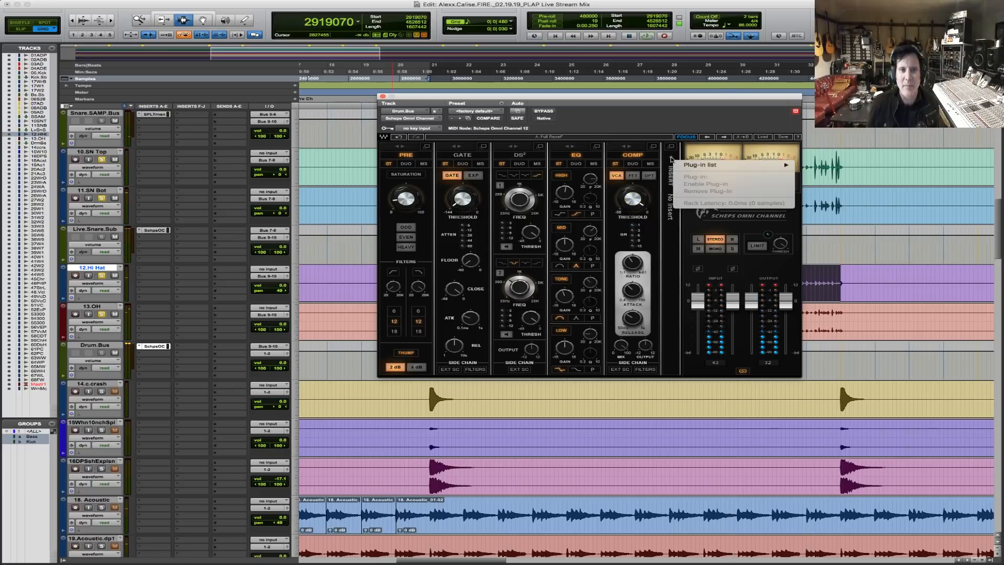
pyautogui.moveTo(704, 166)
pyautogui.moveTo(860, 166)
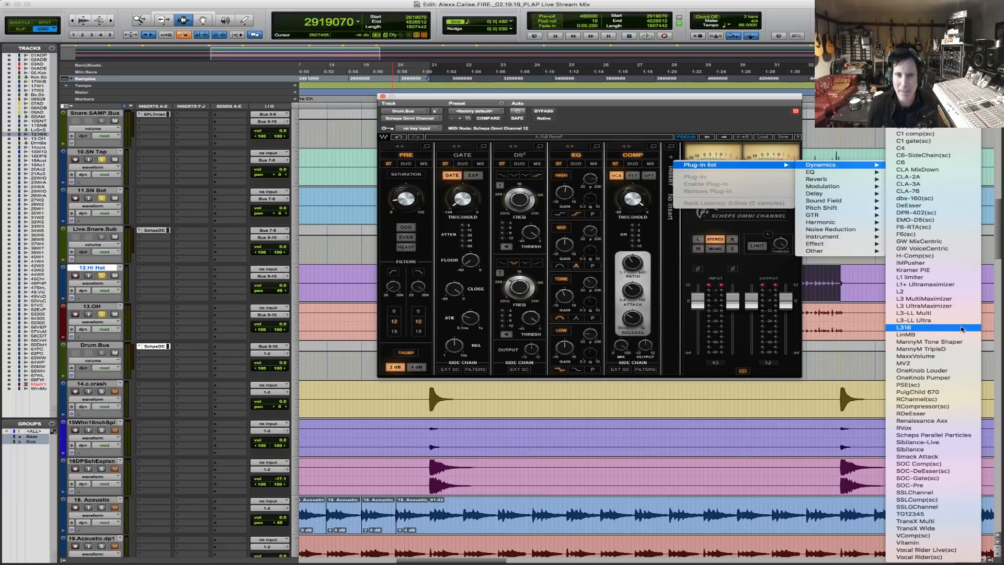
pyautogui.click(957, 306)
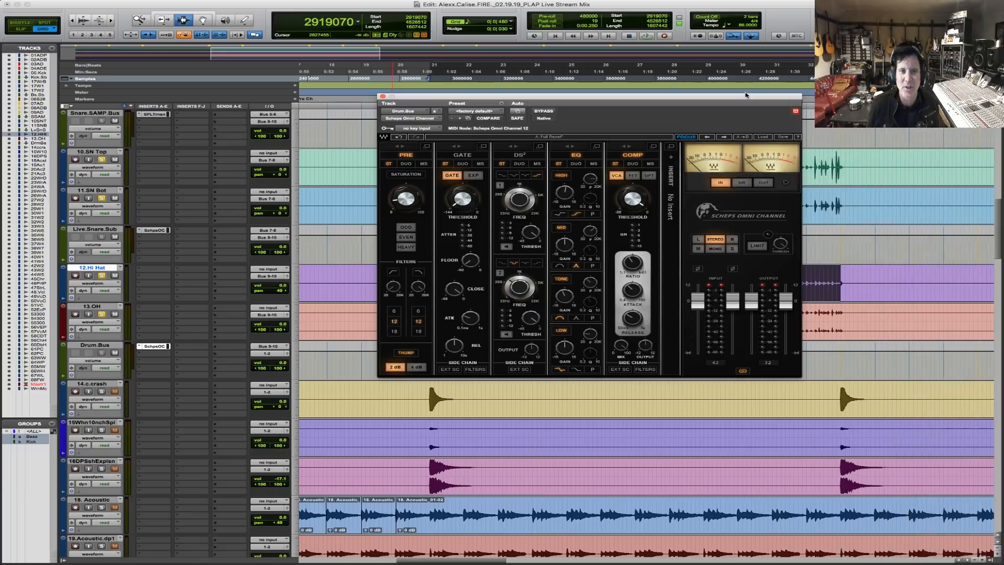
# Set the L2 threshold to about -2.4 dB and its output ceiling just below 0 dB while playing the chorus.
pyautogui.press('space')
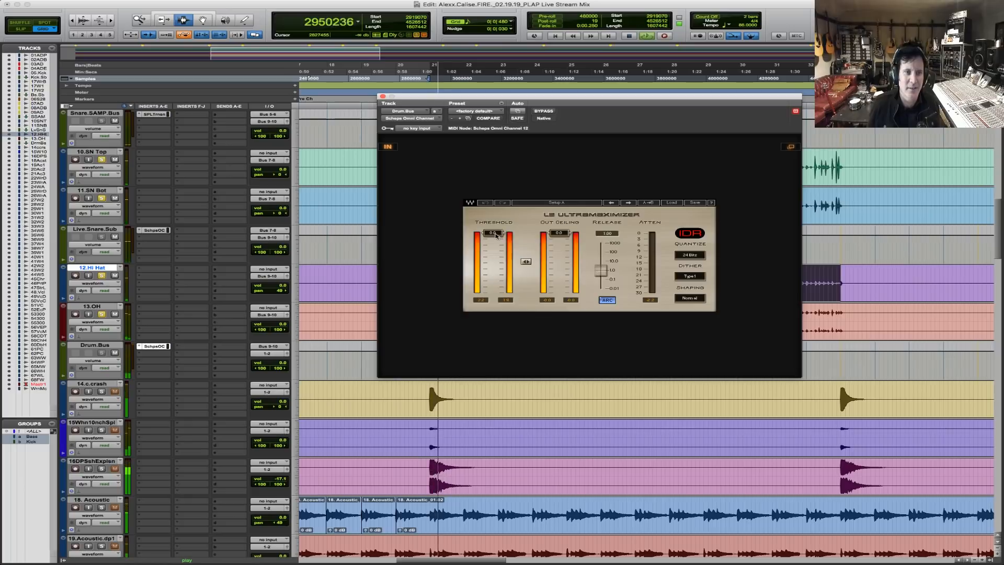
pyautogui.moveTo(525, 262); pyautogui.dragTo(526, 271)
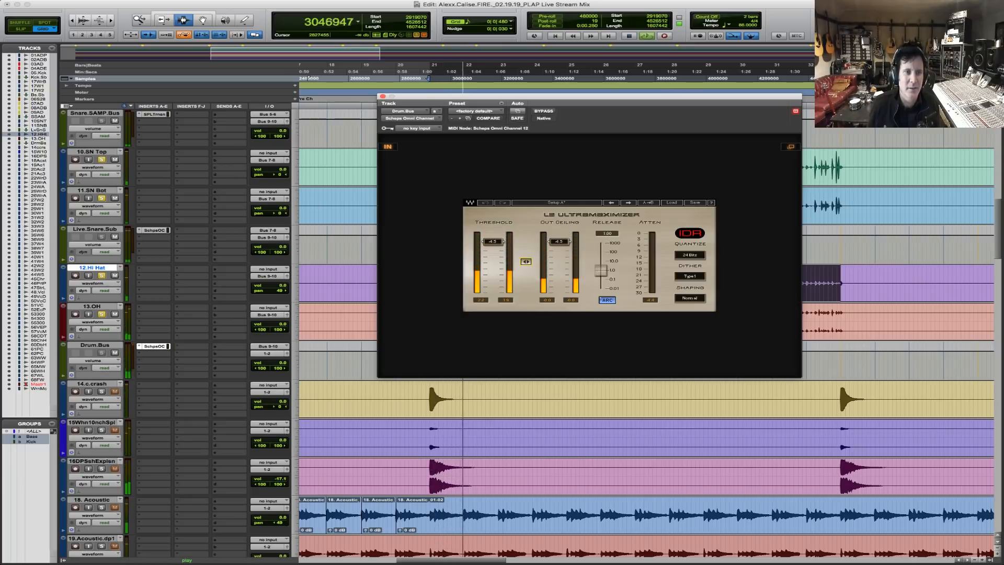
pyautogui.moveTo(560, 241); pyautogui.dragTo(560, 234)
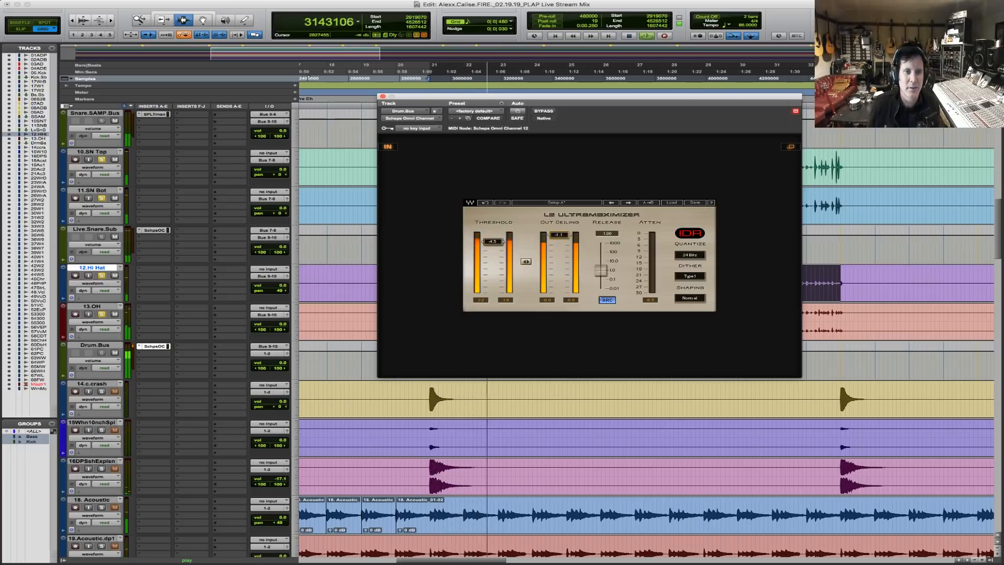
pyautogui.moveTo(493, 241); pyautogui.dragTo(492, 238)
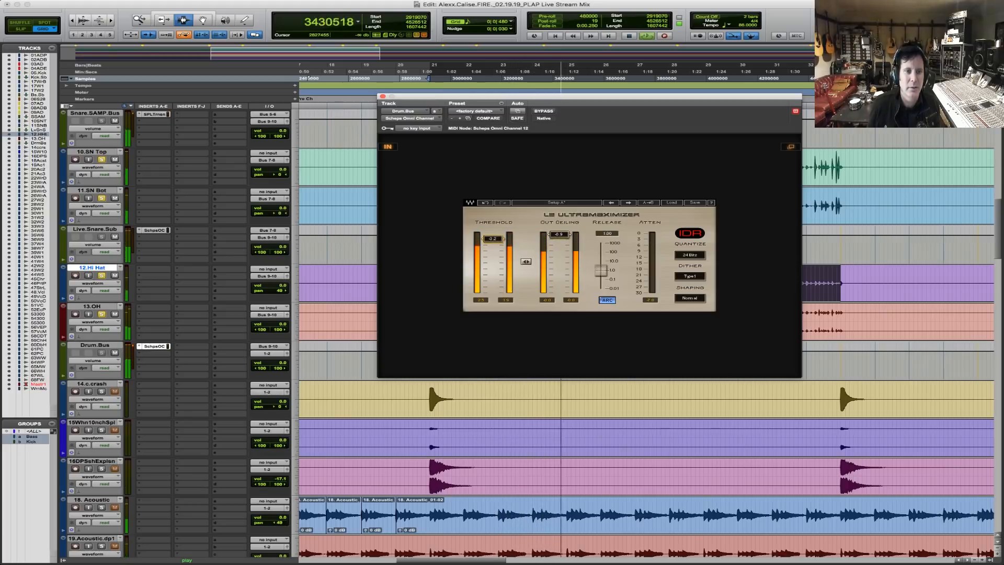
pyautogui.press('space')
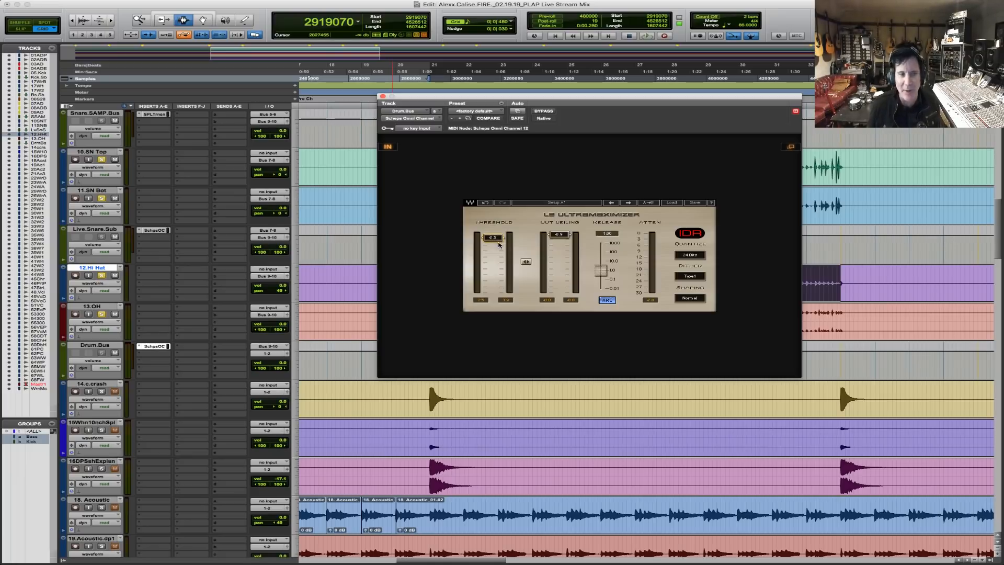
pyautogui.press('space')
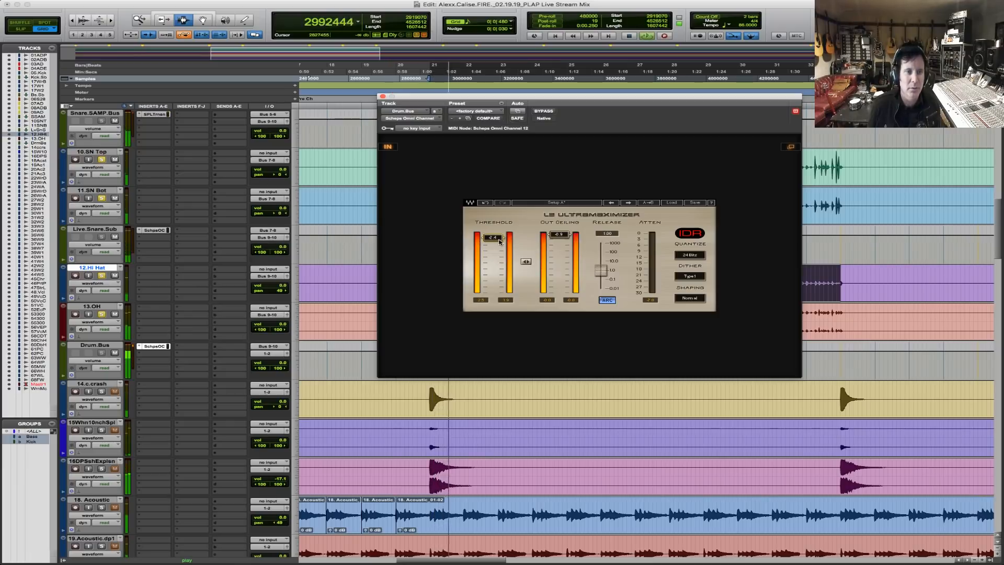
pyautogui.moveTo(499, 242); pyautogui.dragTo(500, 241)
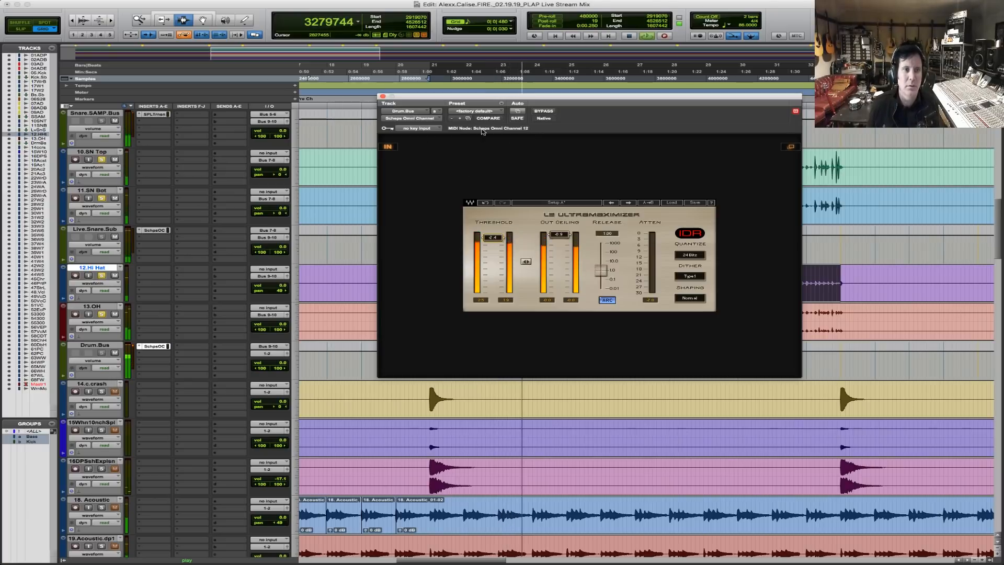
# Return to the main Omni Channel view, stop playback, and enable the low-cut filter in the PRE section of Drum.Bus.
pyautogui.click(792, 146)
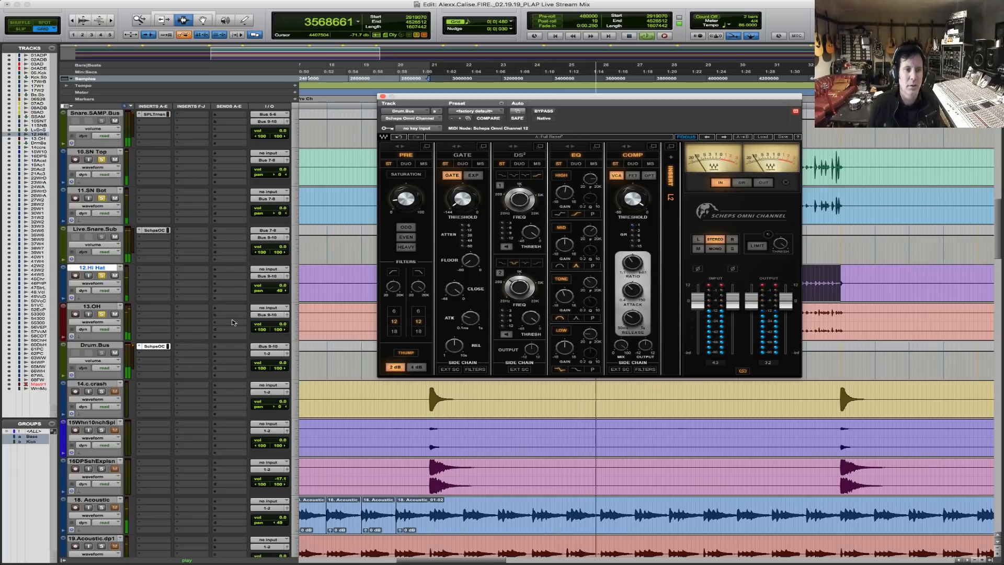
pyautogui.press('space')
pyautogui.click(93, 345)
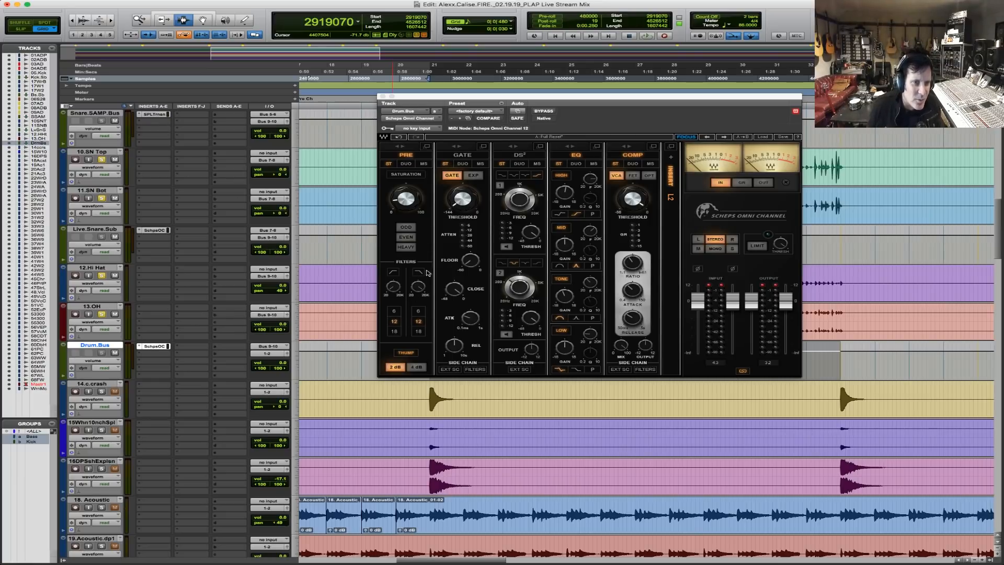
pyautogui.click(396, 292)
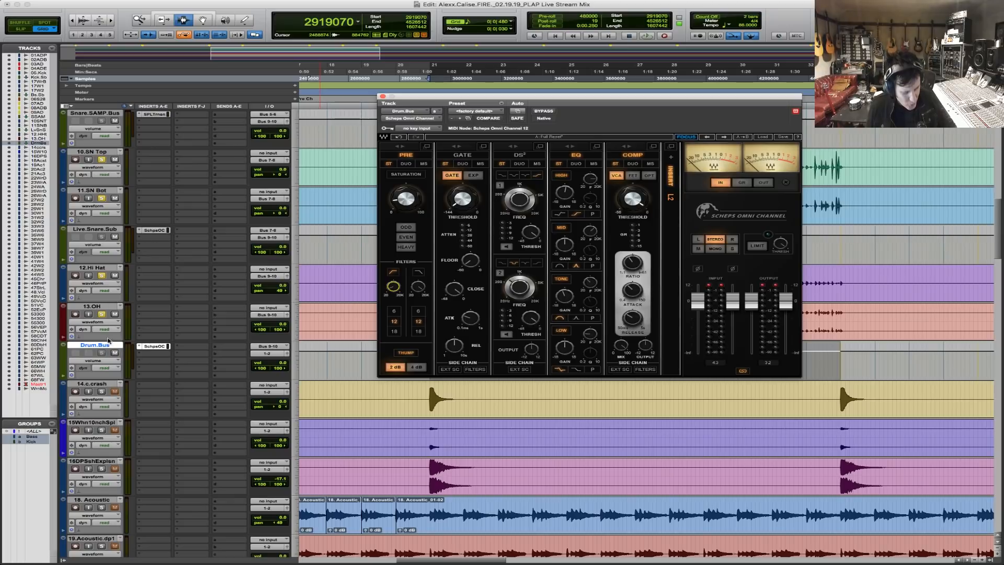
# Duplicate the Drum.Bus track once with all its data and rename the copy Drum.Bus.Crush.
pyautogui.hotkey('alt', 'shift', 'd')
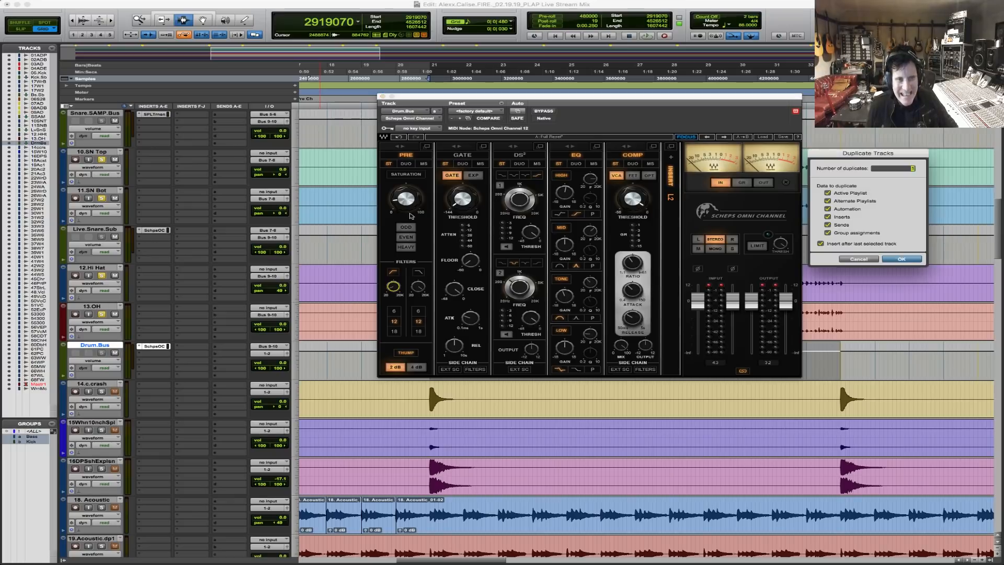
pyautogui.click(901, 259)
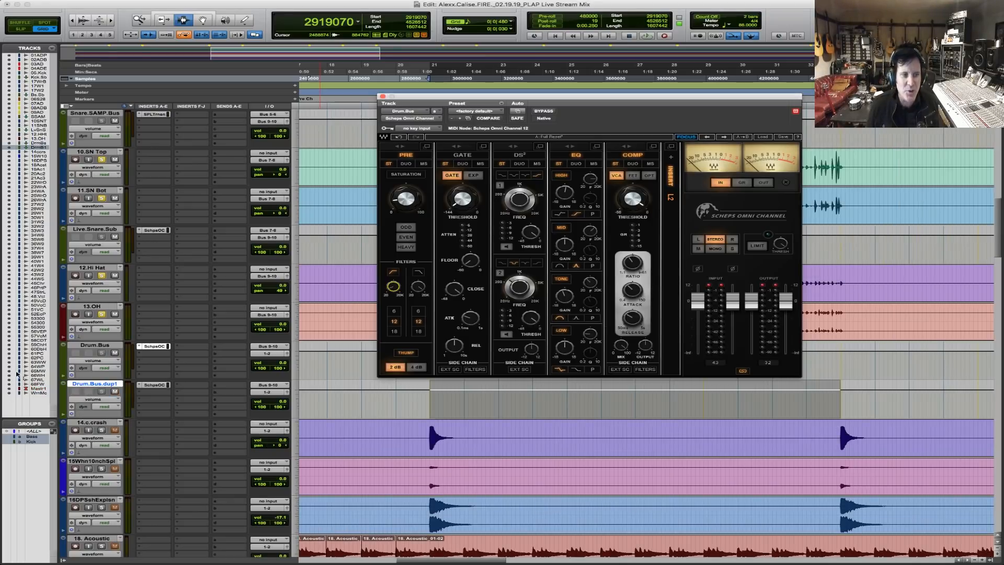
pyautogui.doubleClick(105, 383)
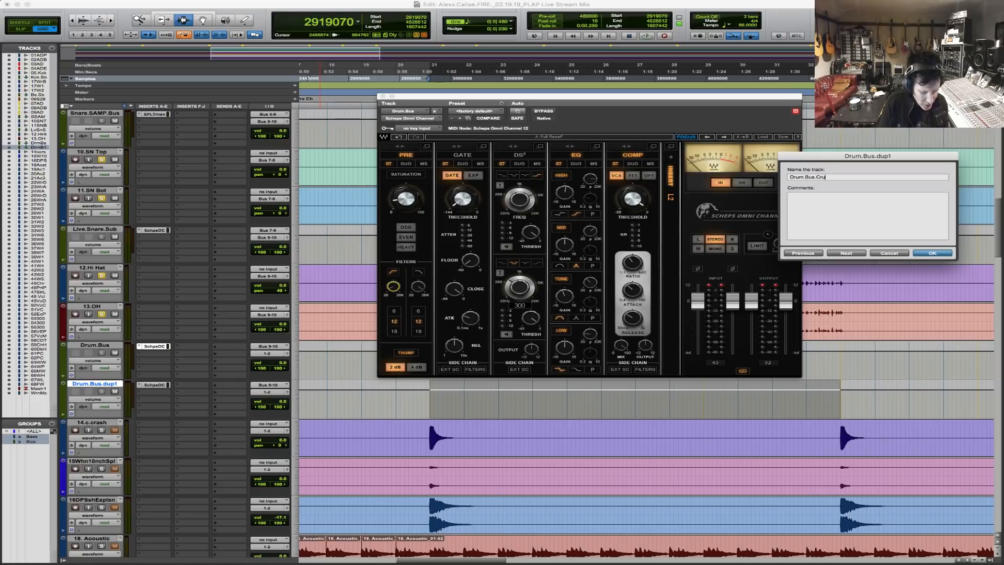
pyautogui.write('Crush')
pyautogui.press('Return')
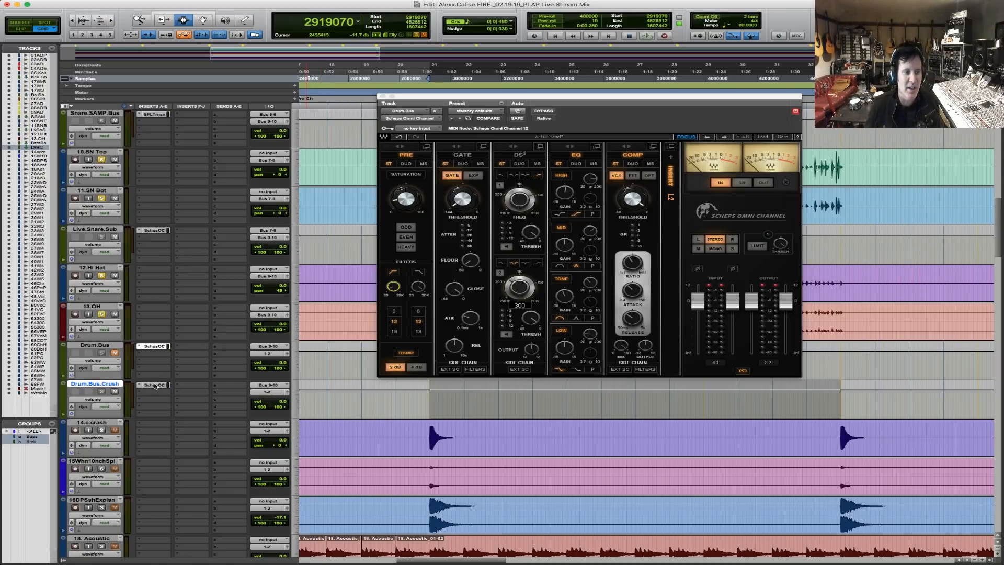
# Add Heavy saturation in the Scheps Omni Channel of Drum.Bus.Crush and adjust its amount while playing the chorus.
pyautogui.click(154, 386)
pyautogui.press('space')
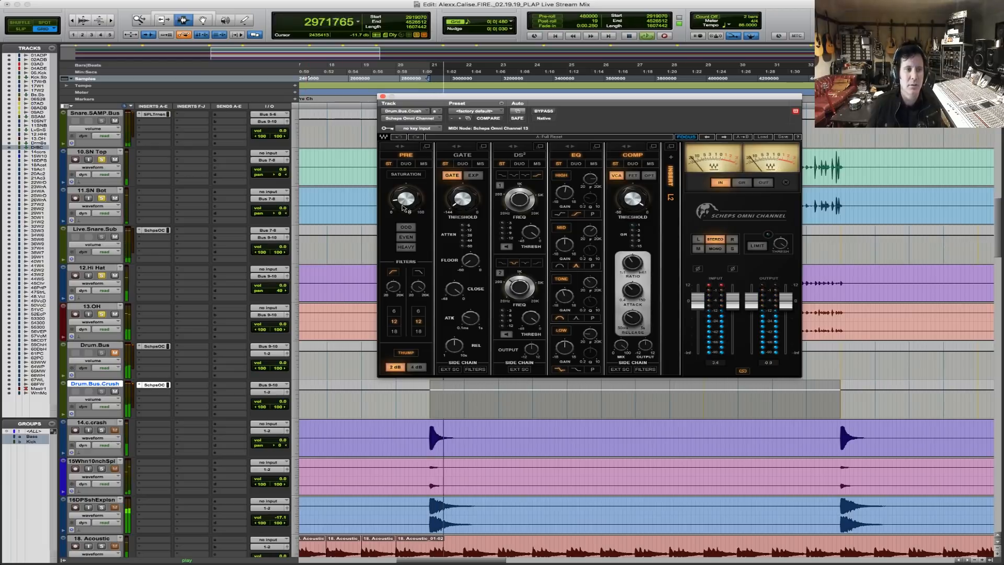
pyautogui.moveTo(405, 208)
pyautogui.mouseDown()
pyautogui.moveTo(405, 188)
pyautogui.moveTo(404, 196)
pyautogui.mouseUp()
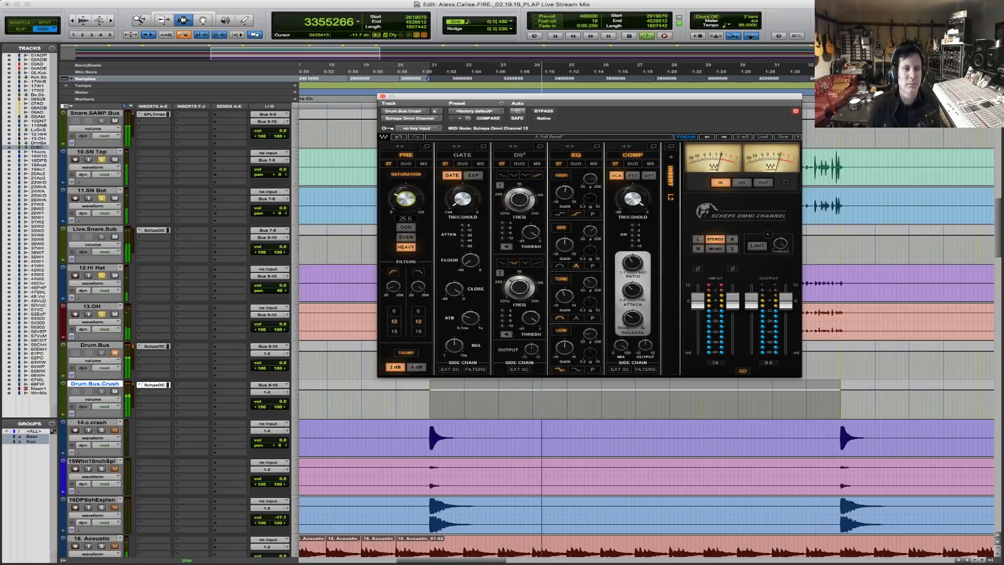
pyautogui.moveTo(403, 203); pyautogui.dragTo(403, 204)
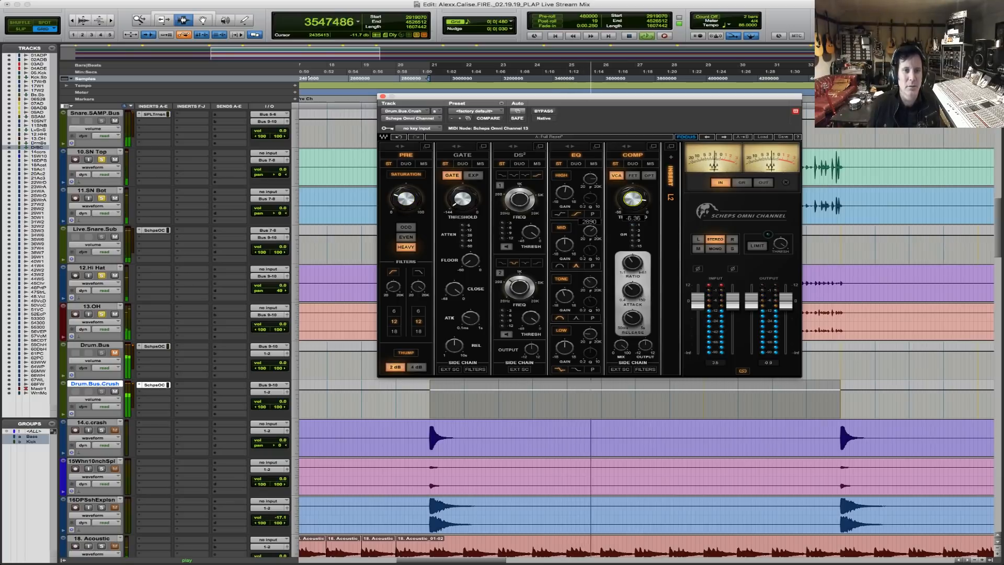
# Compress Drum.Bus.Crush harder by setting the COMP ratio to about 16.9 and adjusting threshold, release and attack during chorus playback.
pyautogui.moveTo(632, 199)
pyautogui.mouseDown()
pyautogui.moveTo(633, 211)
pyautogui.moveTo(633, 199)
pyautogui.mouseUp()
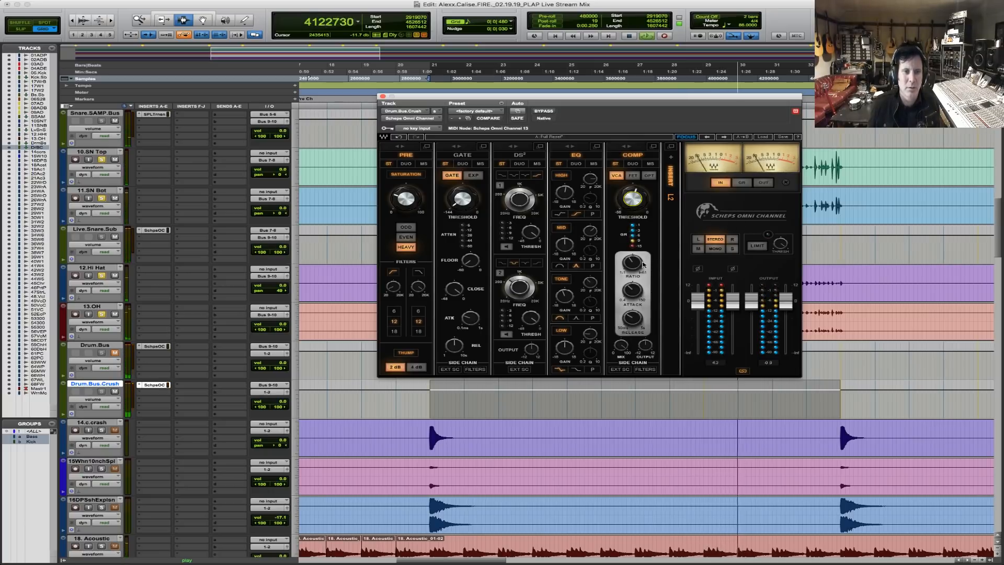
pyautogui.moveTo(634, 263); pyautogui.dragTo(635, 251)
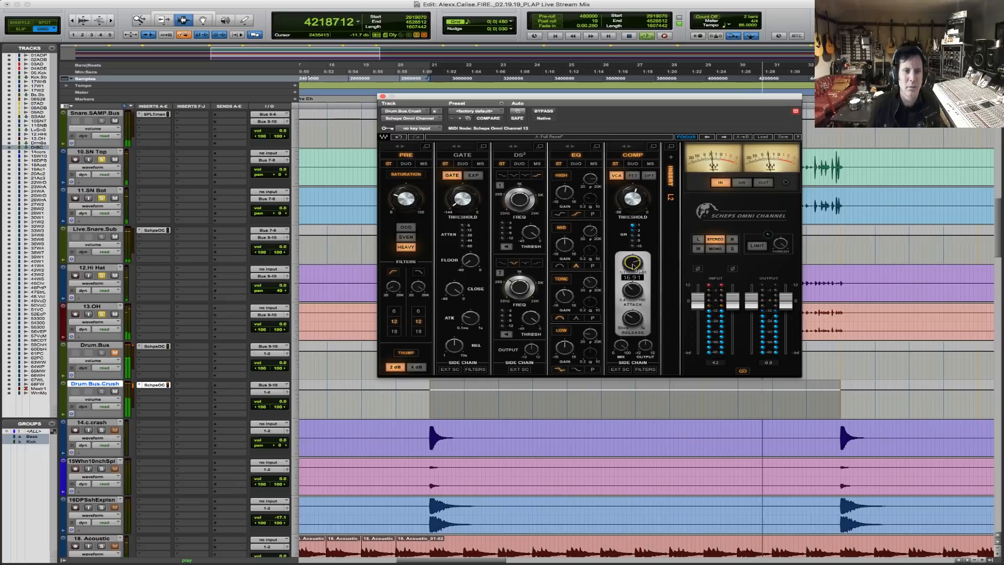
pyautogui.moveTo(632, 318); pyautogui.dragTo(633, 330)
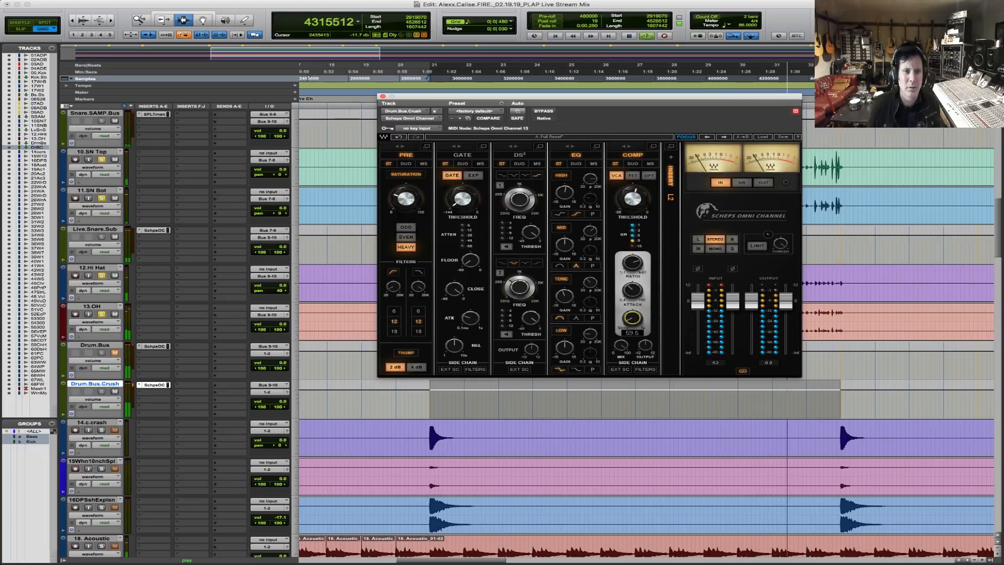
pyautogui.moveTo(633, 290)
pyautogui.mouseDown()
pyautogui.moveTo(632, 271)
pyautogui.moveTo(632, 308)
pyautogui.mouseUp()
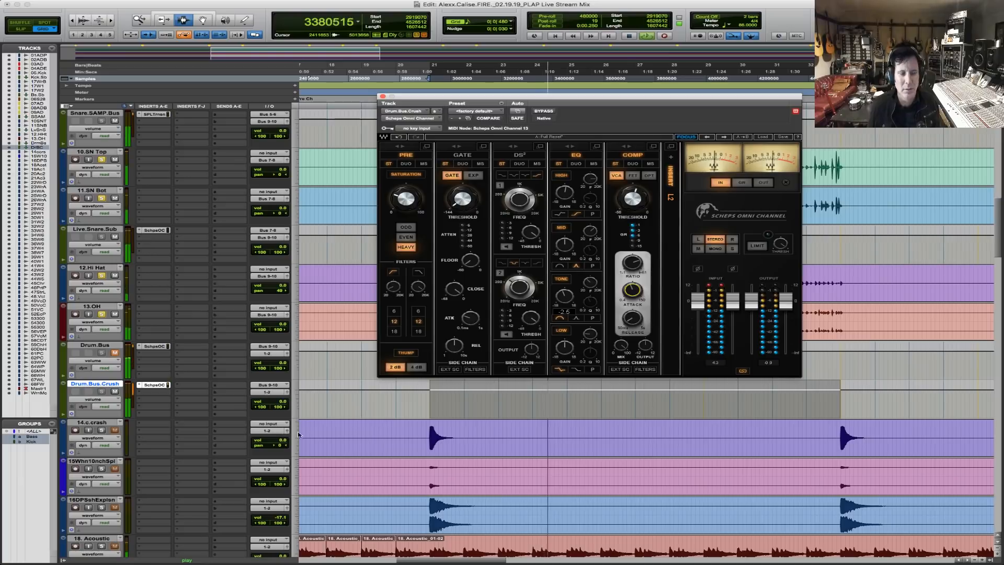
pyautogui.press('space')
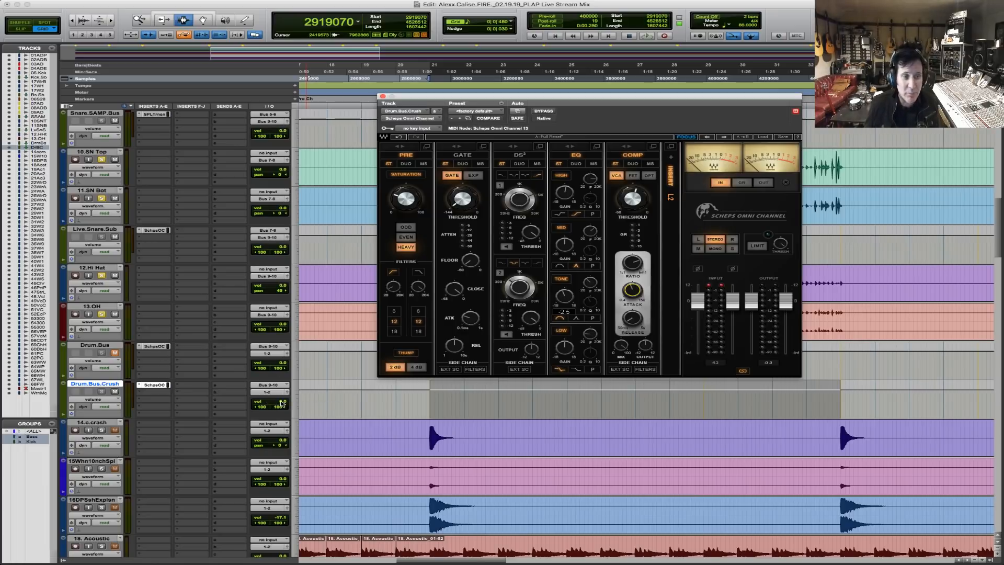
# Pull the Drum.Bus.Crush volume all the way down, then blend it in to about -19.7 dB during playback and close the plug-in window.
pyautogui.moveTo(282, 402); pyautogui.dragTo(281, 409)
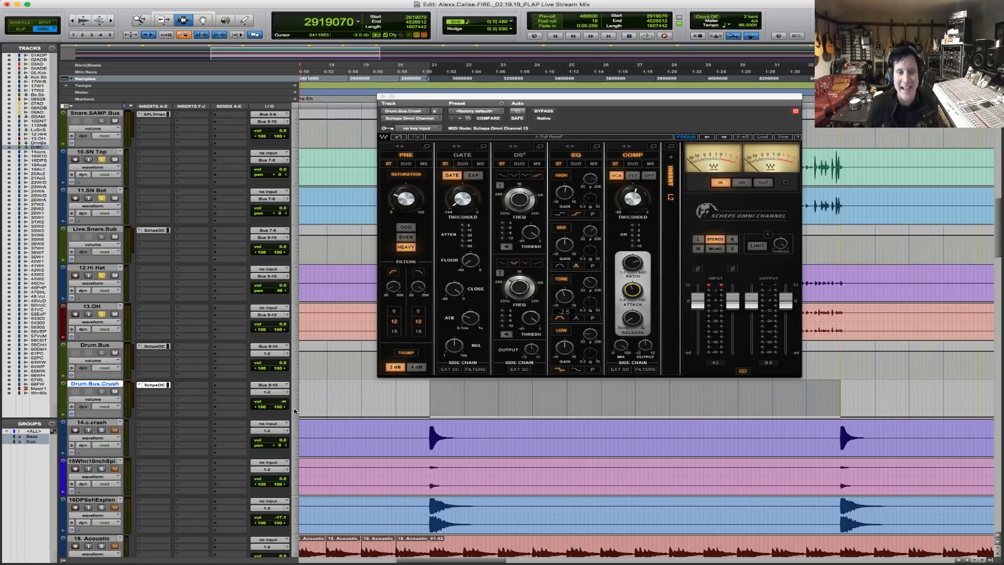
pyautogui.press('space')
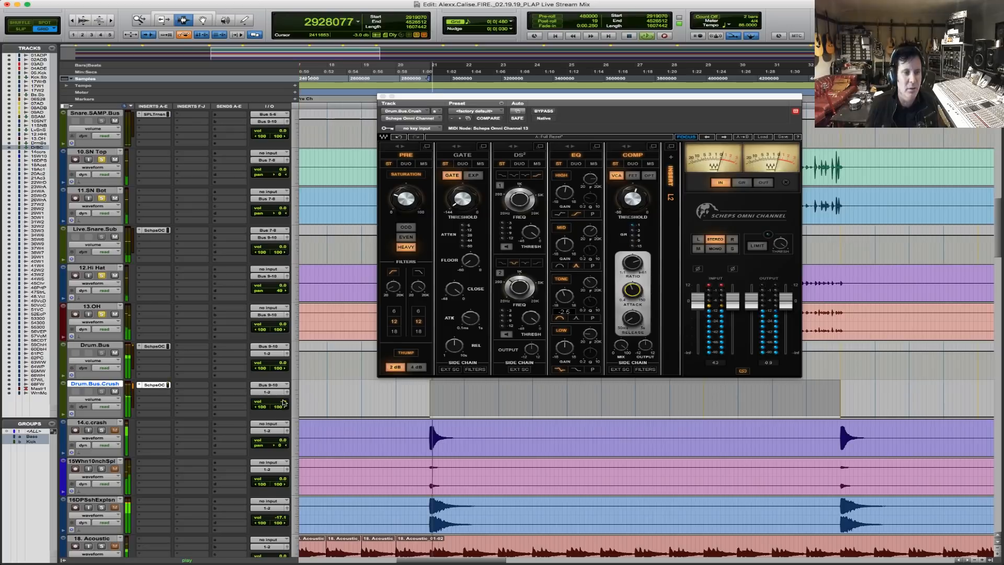
pyautogui.moveTo(282, 404); pyautogui.dragTo(281, 392)
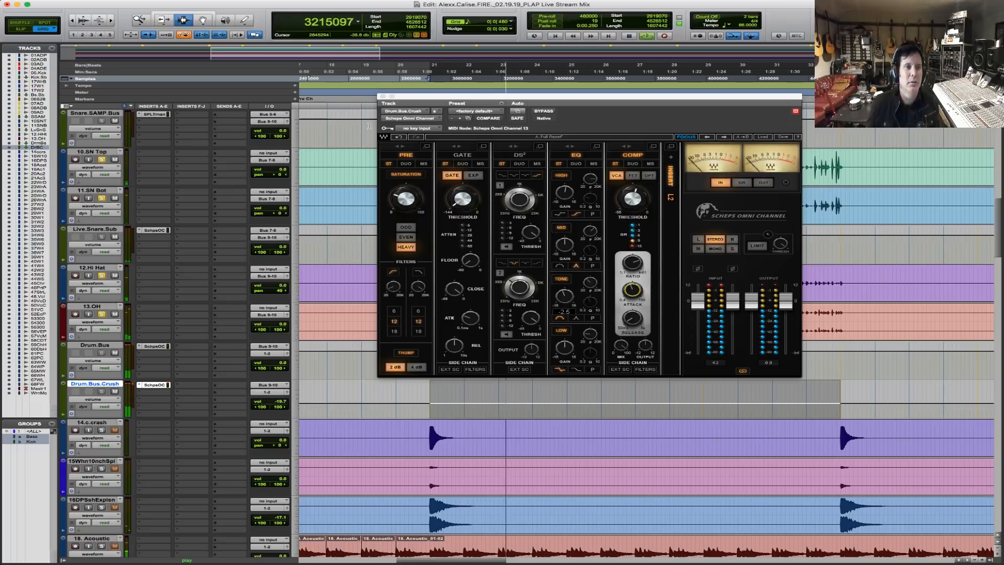
pyautogui.click(383, 97)
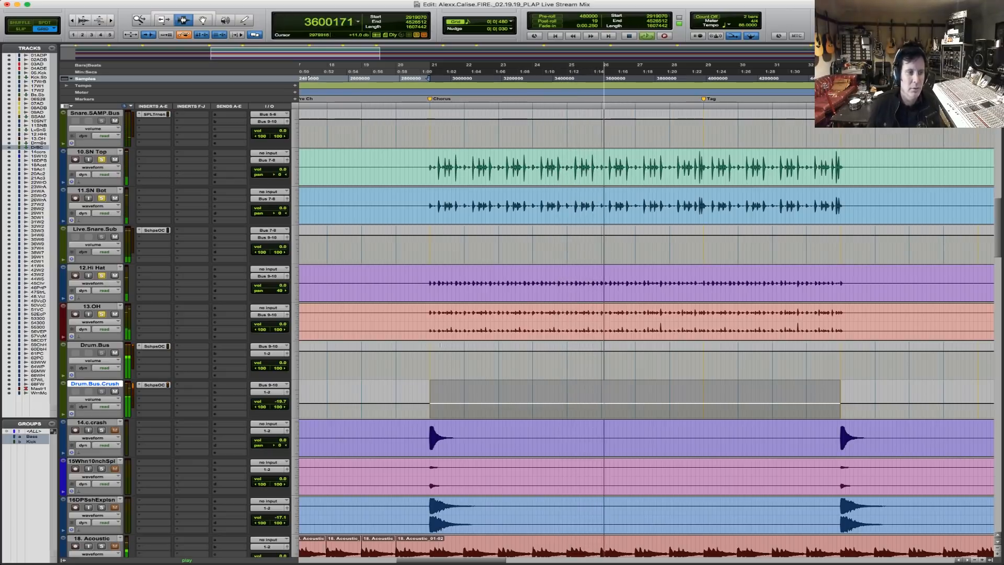
# Lower the Drum.Bus.Crush L2 threshold to about -10.5 dB together with its ceiling, then check the track's contribution using its mute.
pyautogui.click(154, 385)
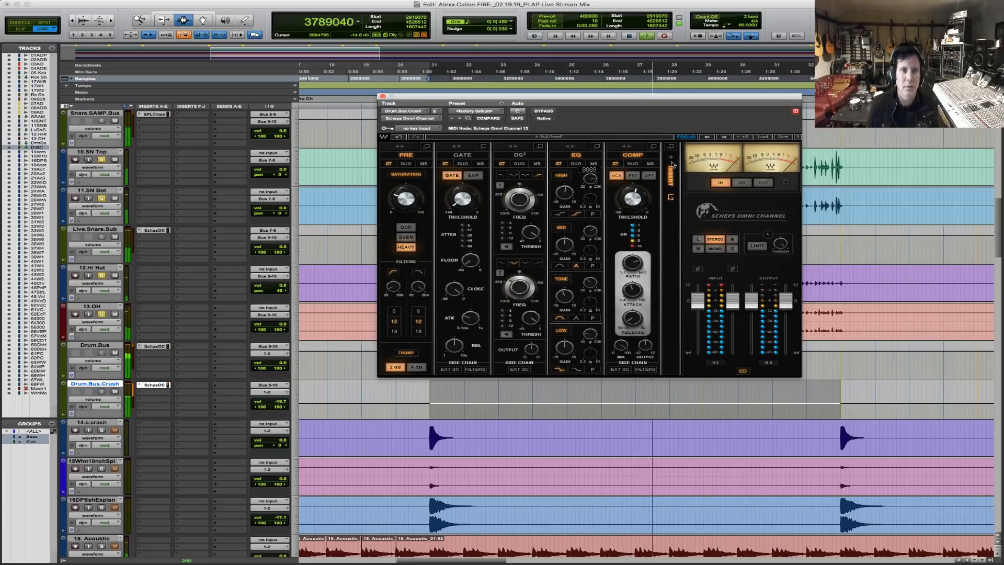
pyautogui.click(674, 147)
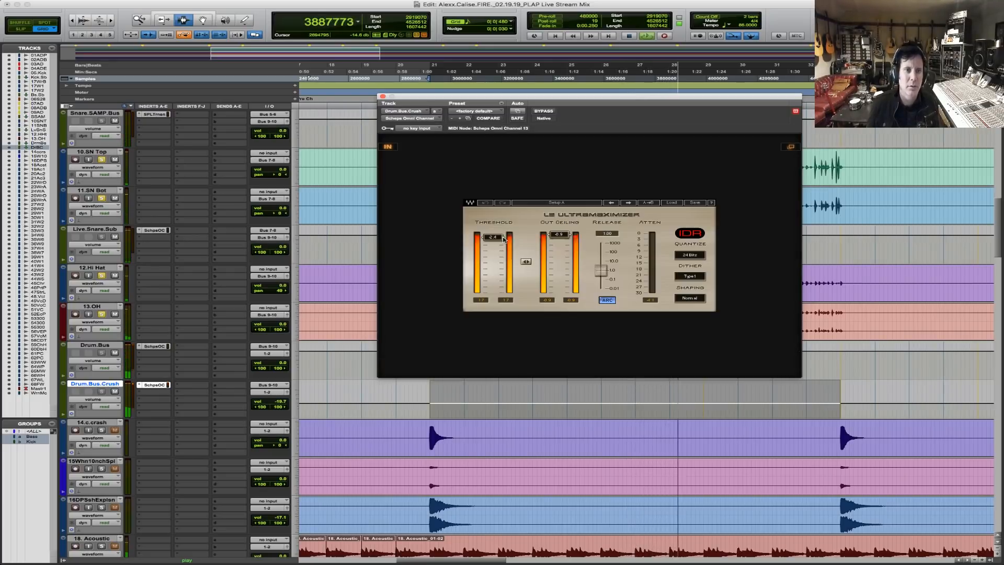
pyautogui.moveTo(526, 262); pyautogui.dragTo(526, 276)
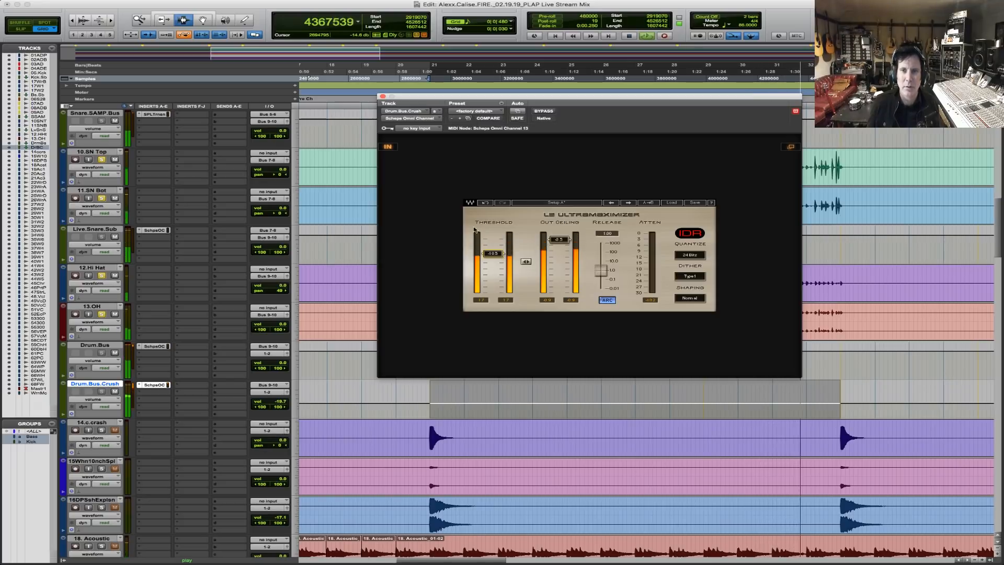
pyautogui.click(791, 147)
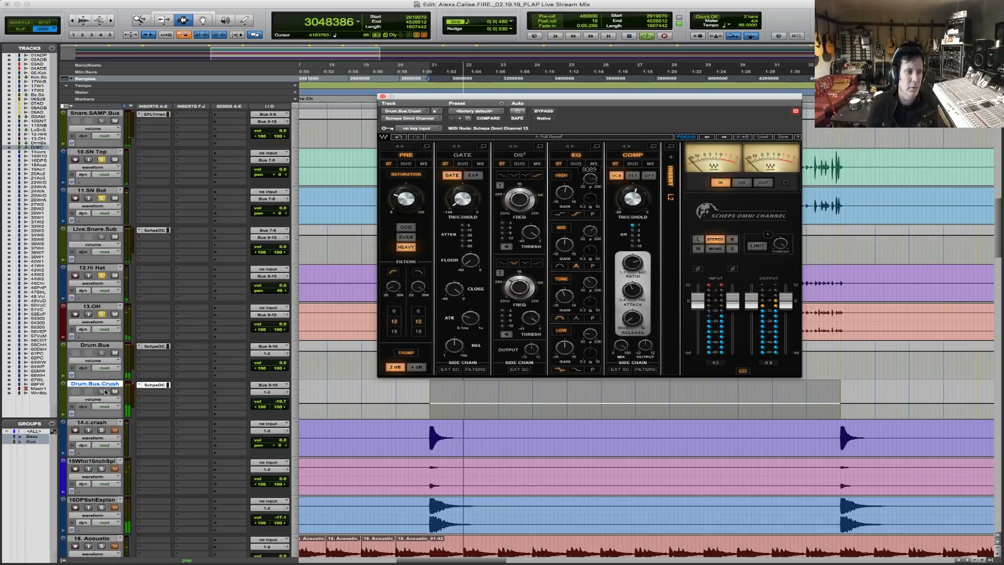
pyautogui.click(115, 392)
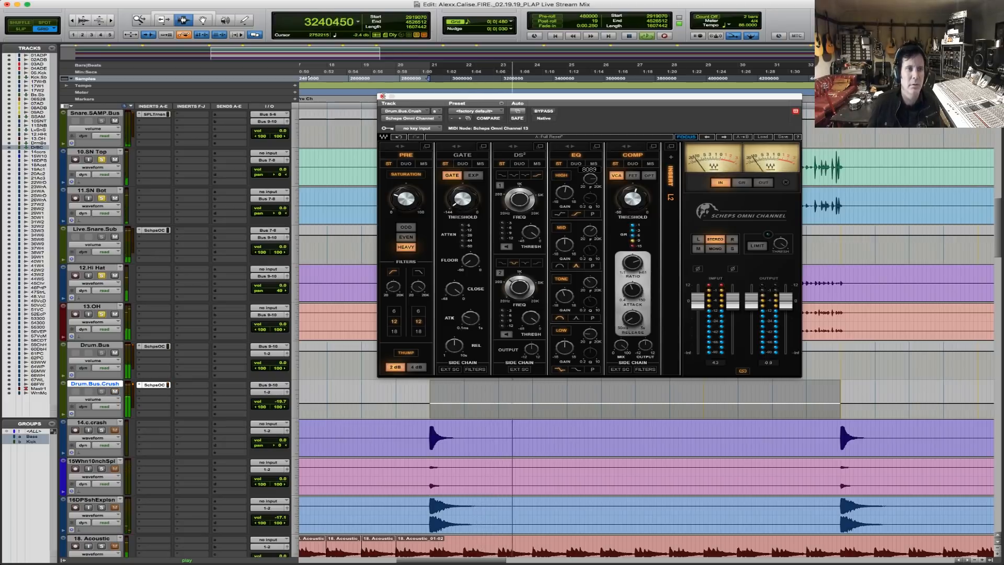
pyautogui.click(382, 96)
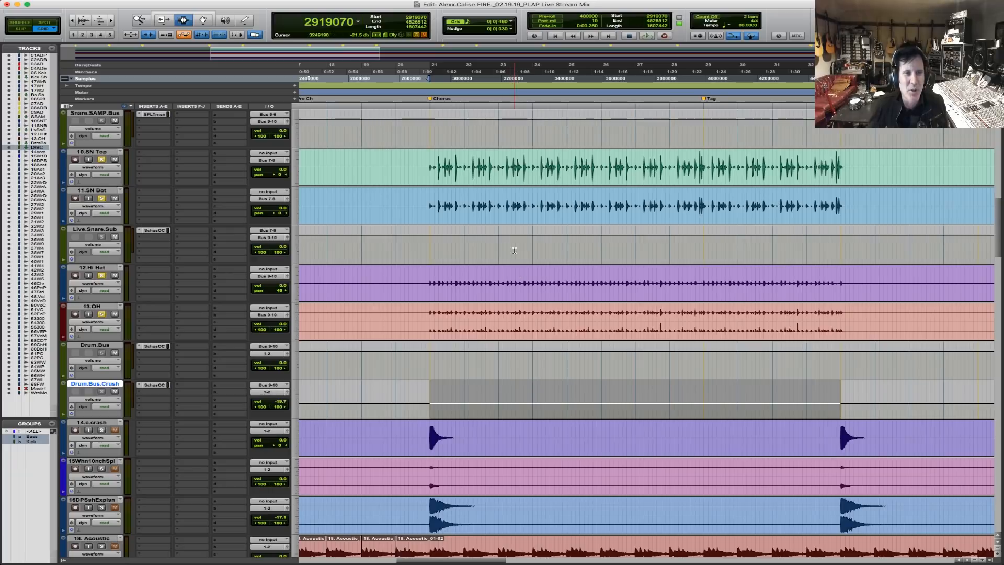
# Extend the chorus playback selection back into the pre-chorus, starting at sample 2617674, and play it.
pyautogui.click(430, 170)
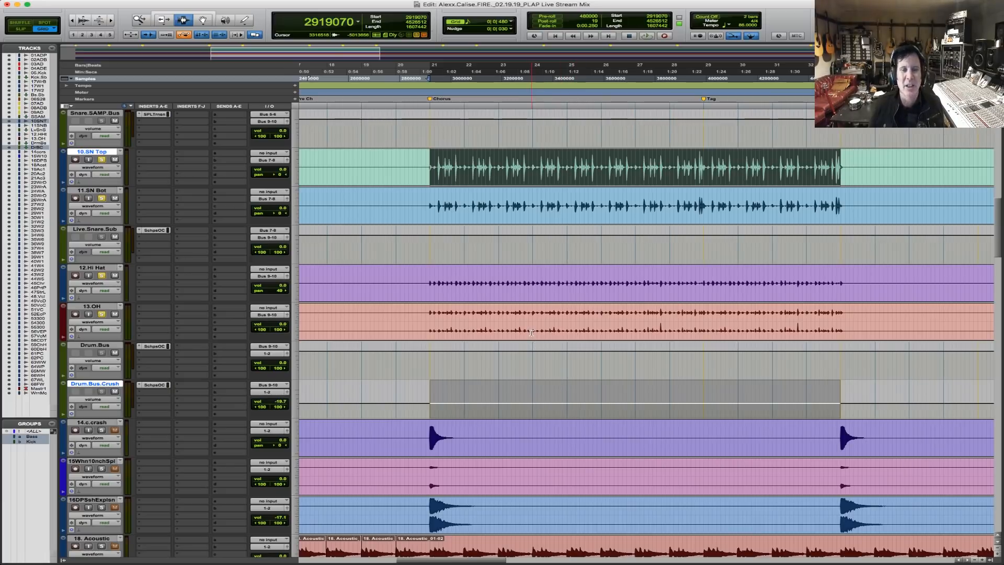
pyautogui.press('r')
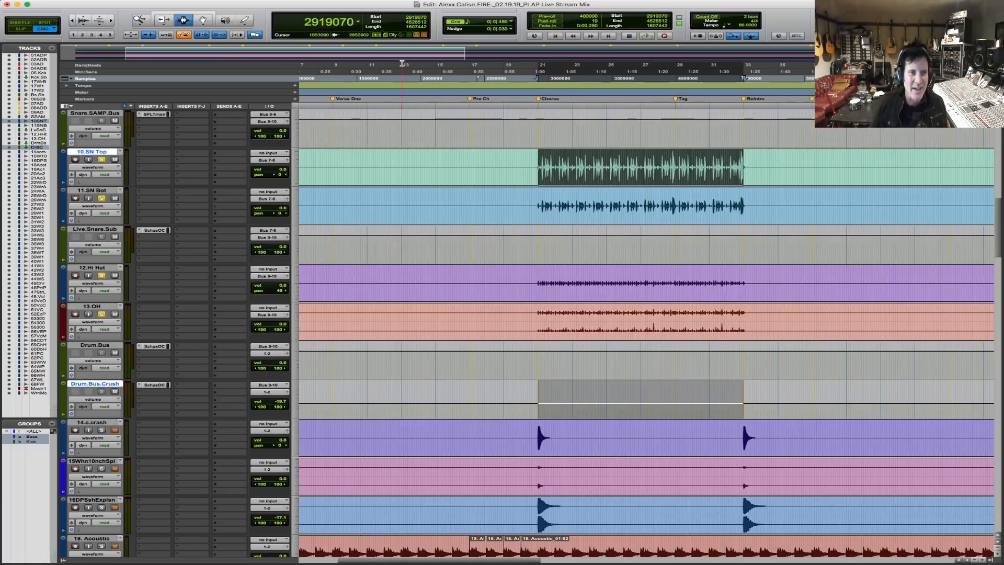
pyautogui.keyDown('shift'); pyautogui.click(499, 157); pyautogui.keyUp('shift')
pyautogui.scroll(15, 500, 168)
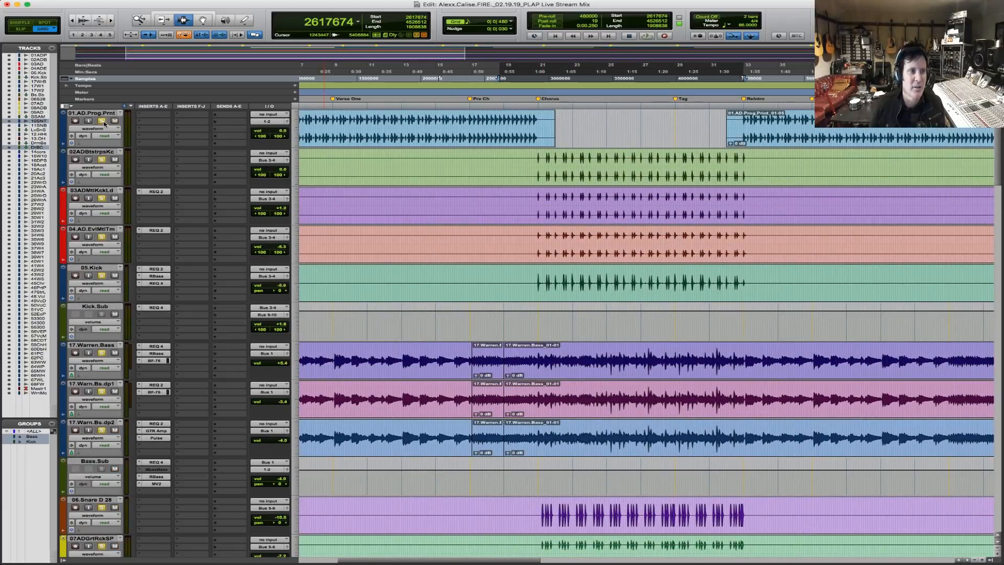
pyautogui.press('space')
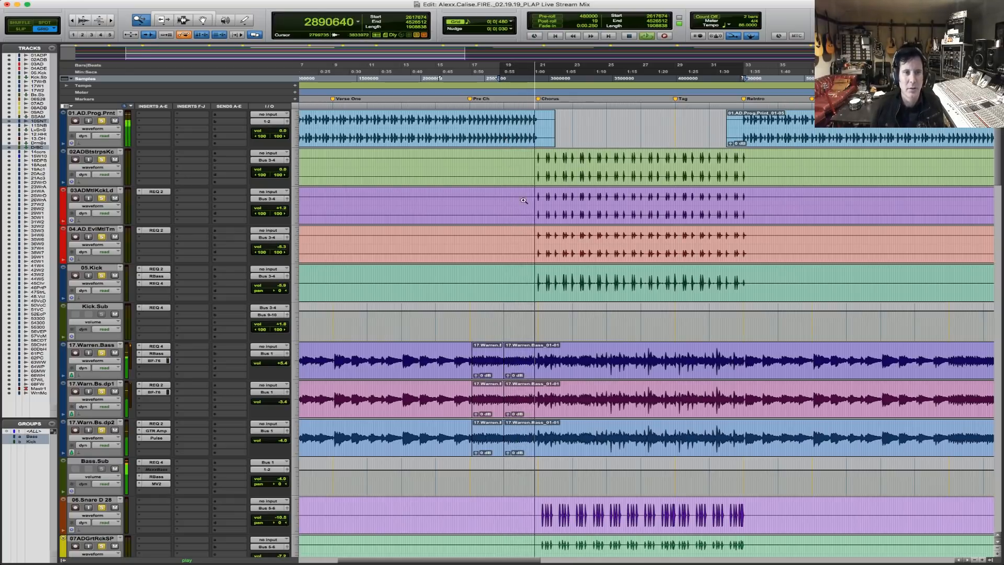
# Solo the crash, splash and explosion tracks, acoustic tracks 18 to 20, and Warren amp tracks 23, 26, 28 and 30 during playback.
pyautogui.moveTo(510, 201); pyautogui.dragTo(616, 209)
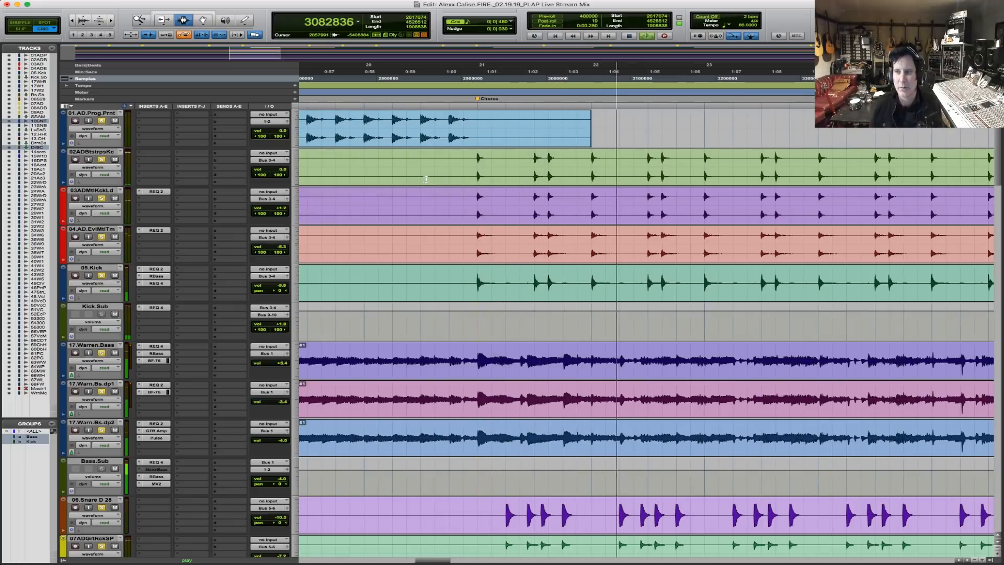
pyautogui.scroll(-8, 542, 426)
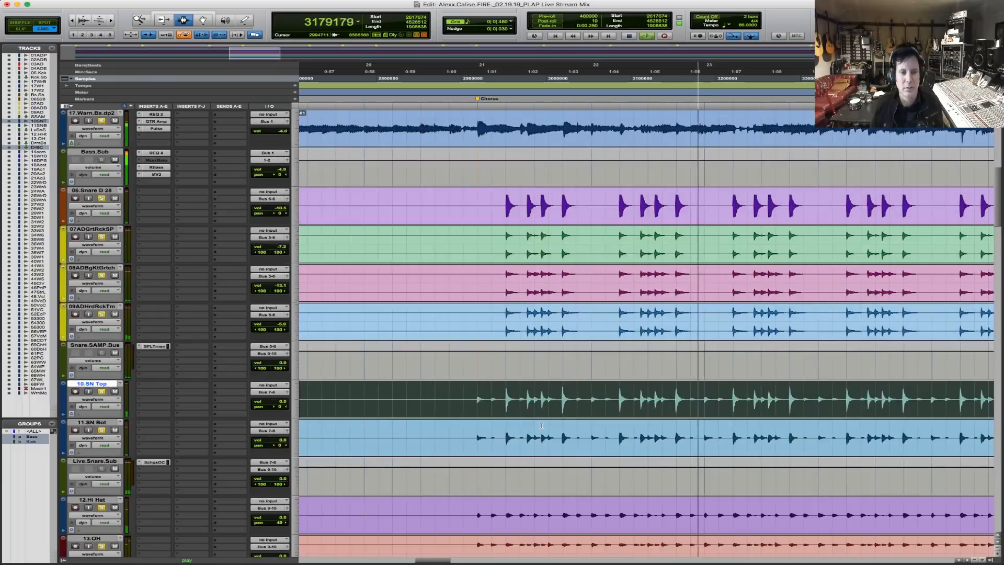
pyautogui.scroll(-10, 542, 426)
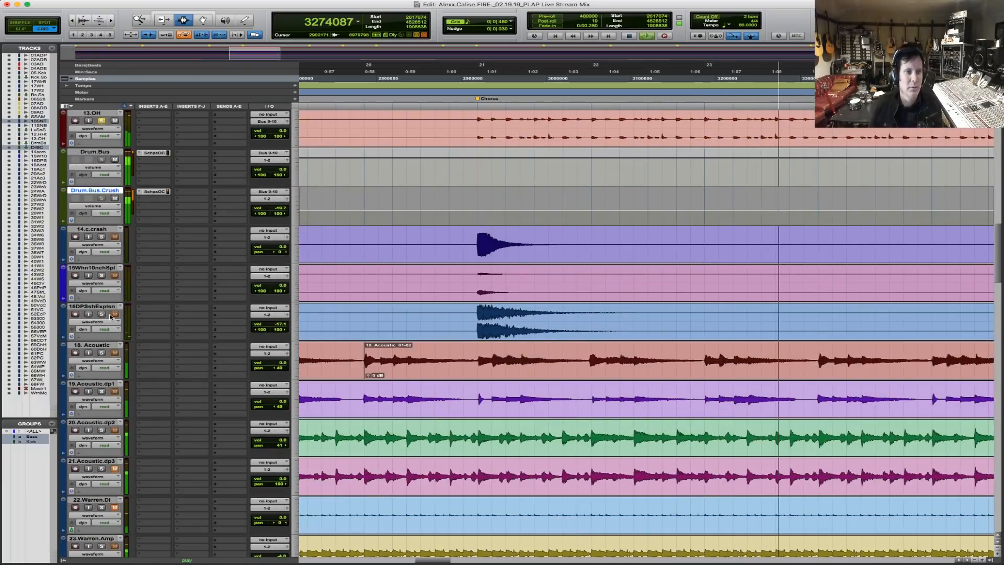
pyautogui.click(102, 314)
pyautogui.click(102, 276)
pyautogui.click(103, 238)
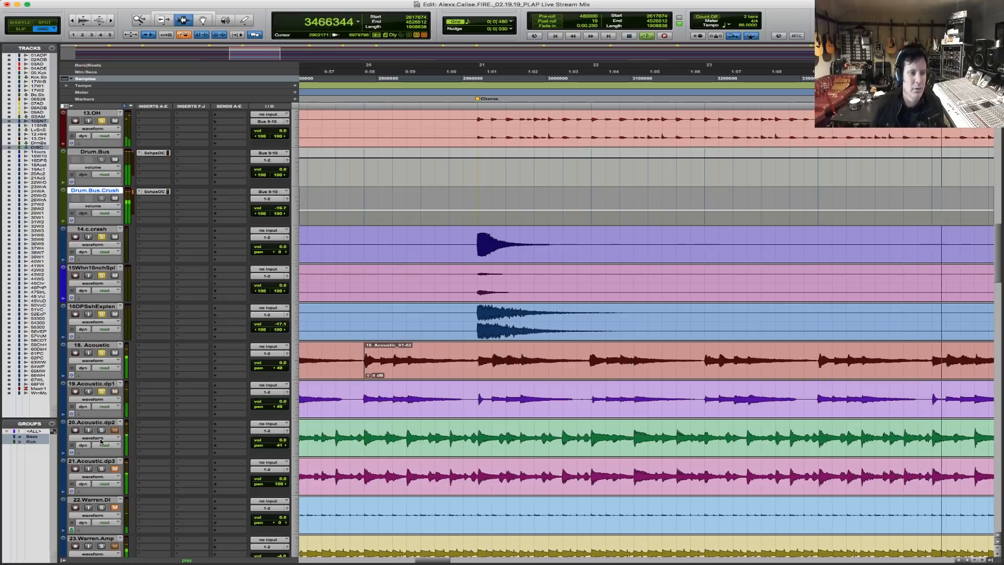
pyautogui.scroll(-4, 184, 494)
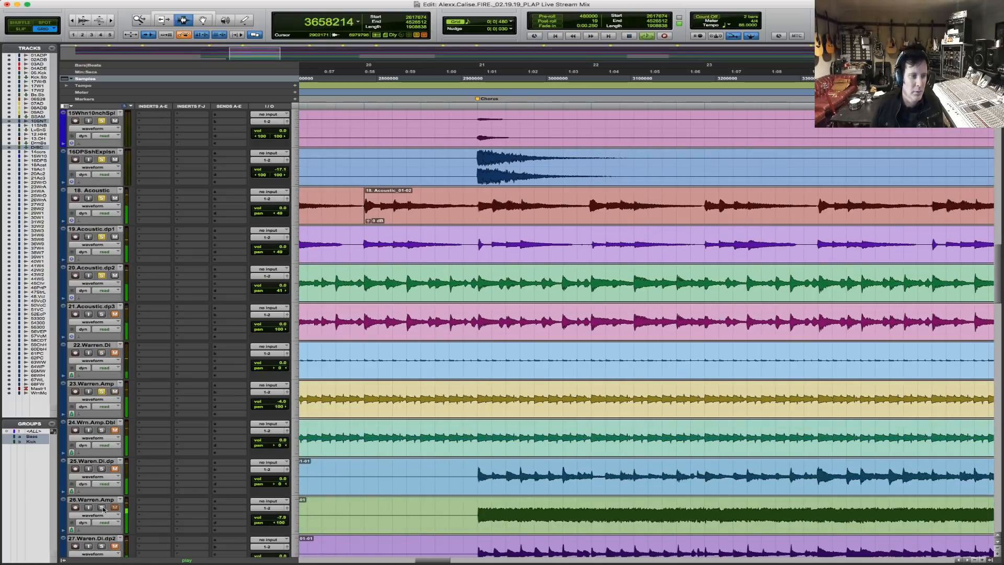
pyautogui.scroll(-6, 105, 466)
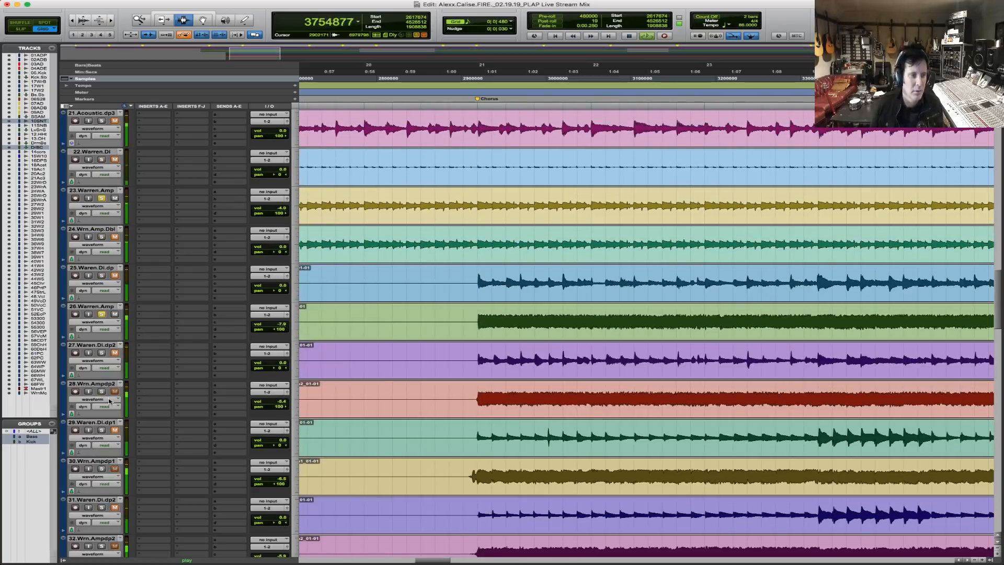
pyautogui.scroll(-4, 157, 433)
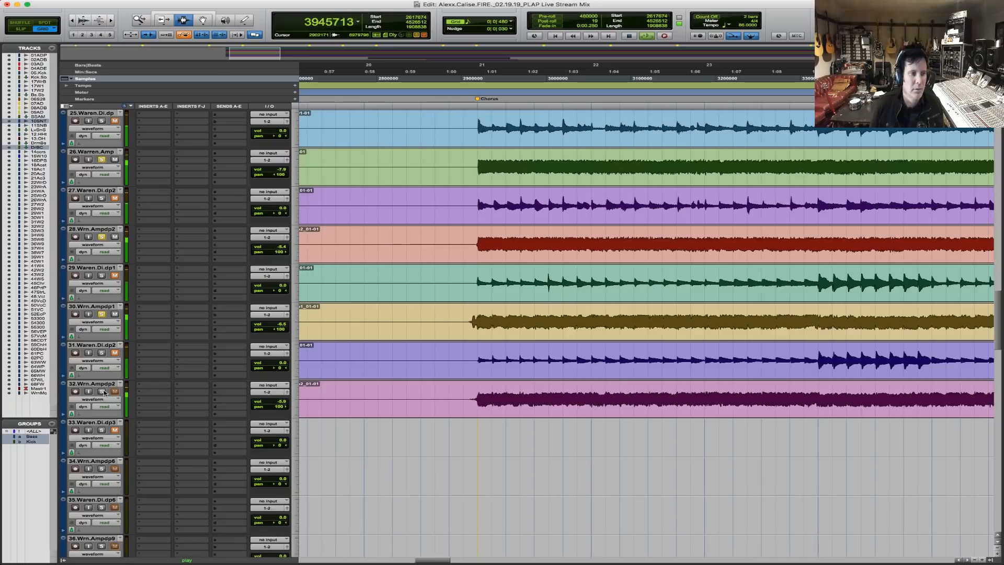
# Set the Drum.Bus volume to about +3.8 dB and Drum.Bus.Crush to about -23.8 dB against the guitars, then stop playback.
pyautogui.press('r')
pyautogui.press('r')
pyautogui.press('r')
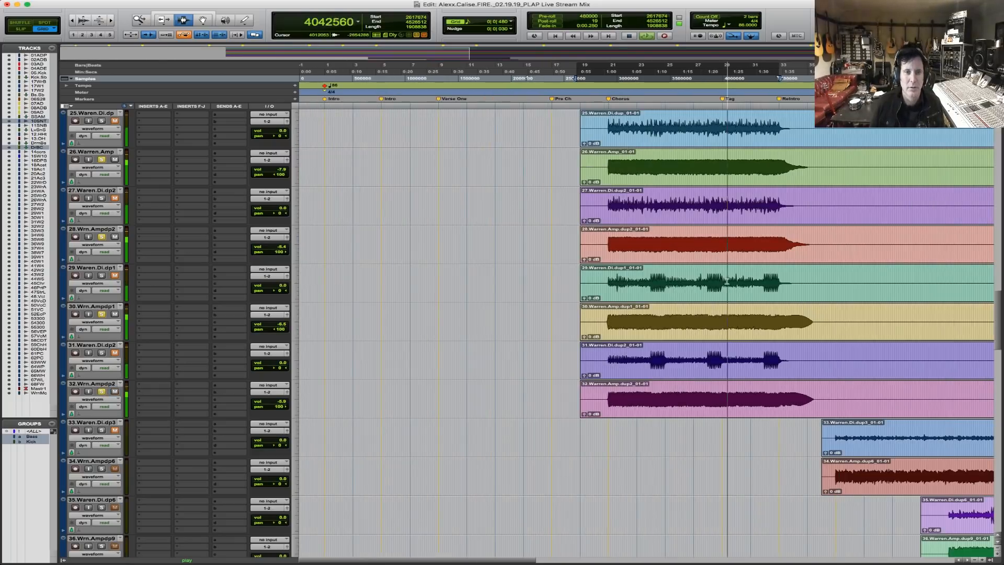
pyautogui.press('F5')
pyautogui.moveTo(563, 282); pyautogui.dragTo(947, 285)
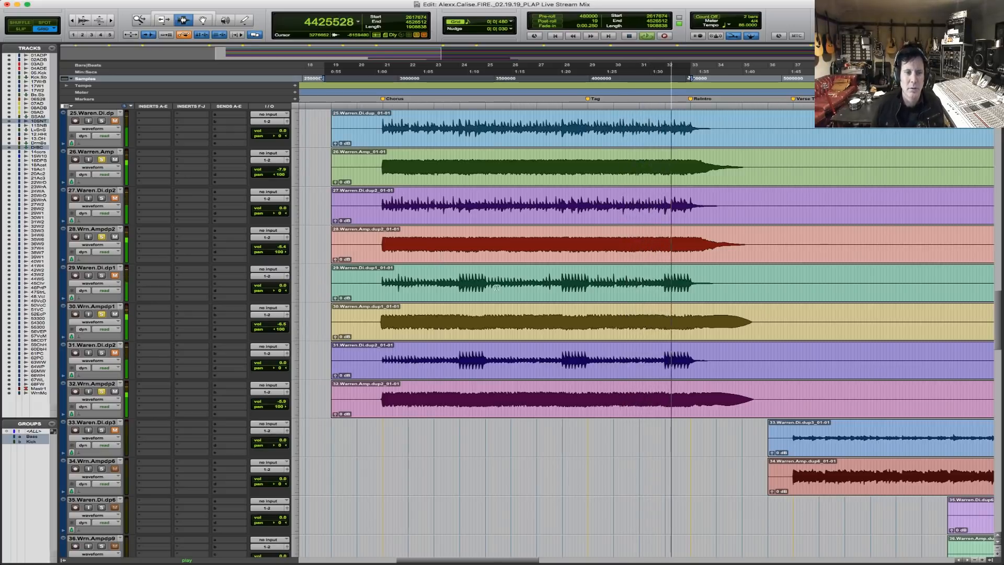
pyautogui.scroll(5, 406, 248)
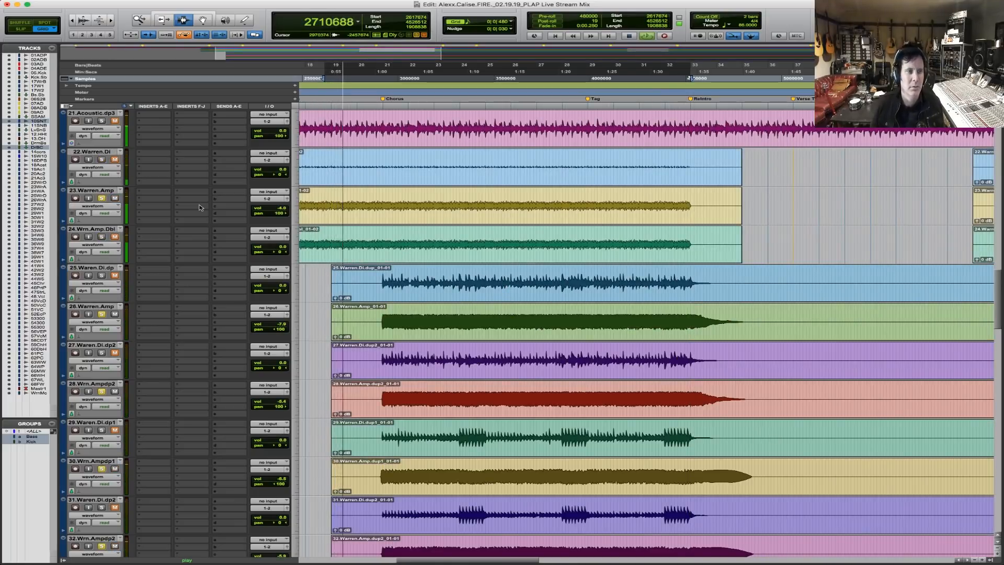
pyautogui.scroll(12, 235, 263)
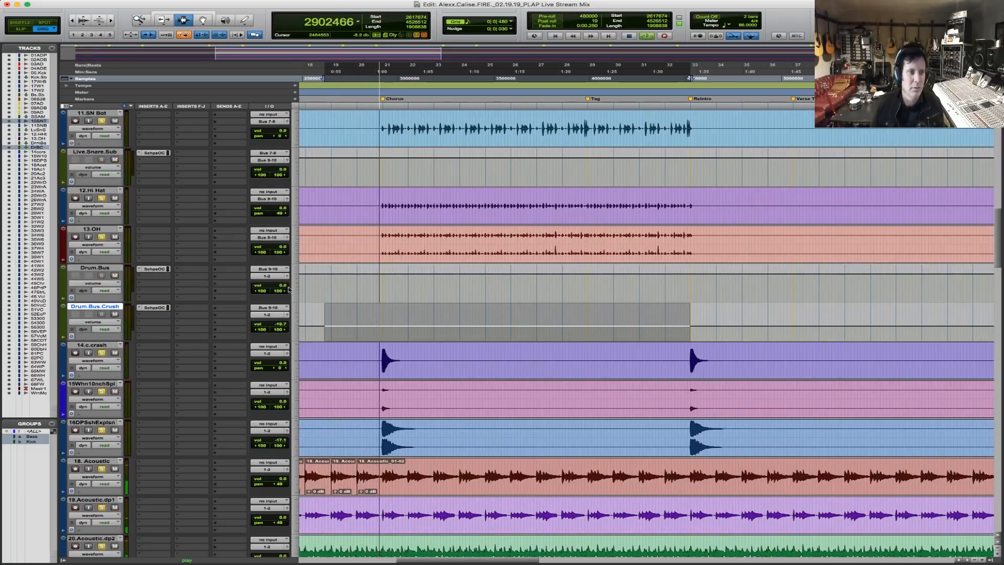
pyautogui.click(278, 287)
pyautogui.moveTo(278, 287); pyautogui.dragTo(278, 285)
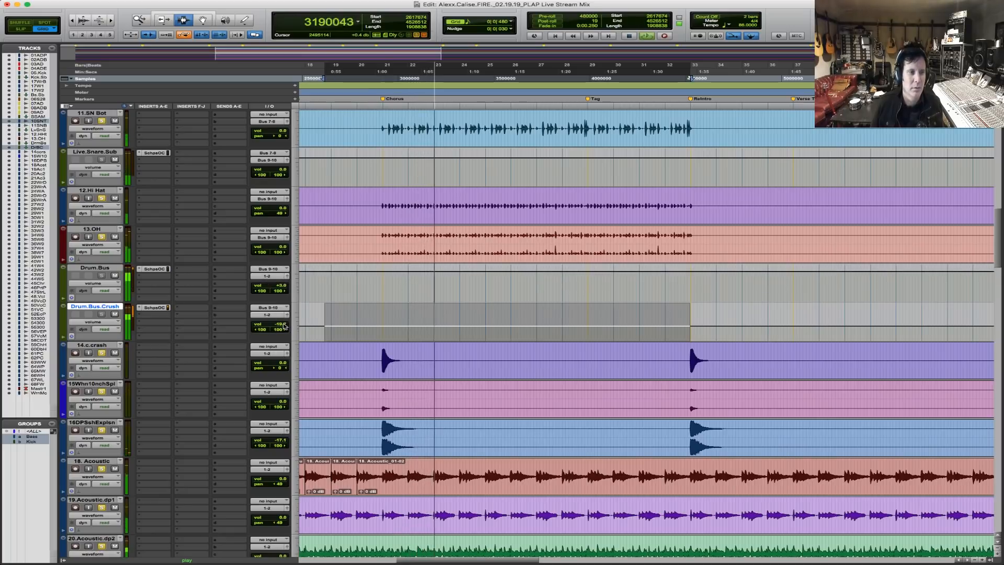
pyautogui.moveTo(283, 325); pyautogui.dragTo(282, 327)
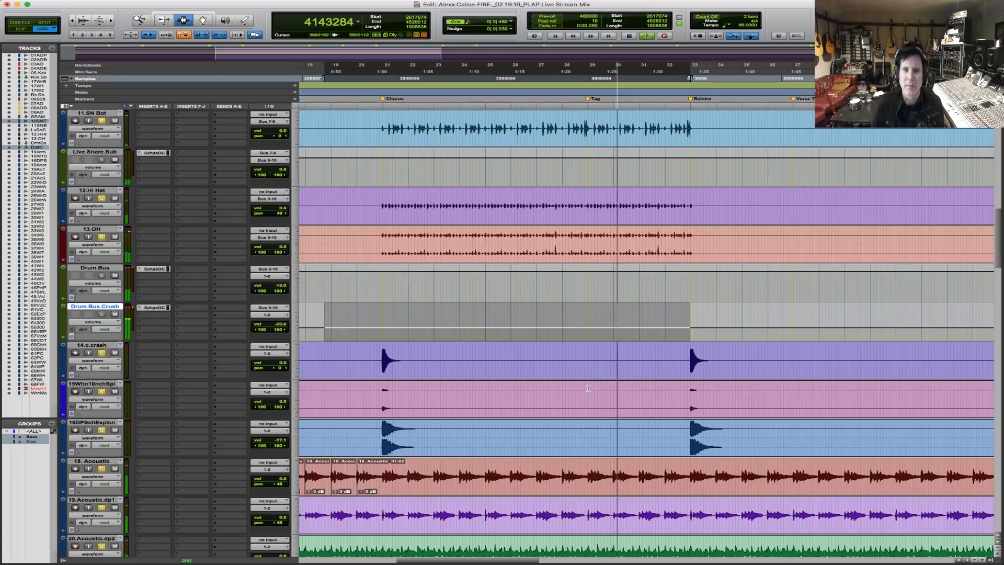
pyautogui.press('space')
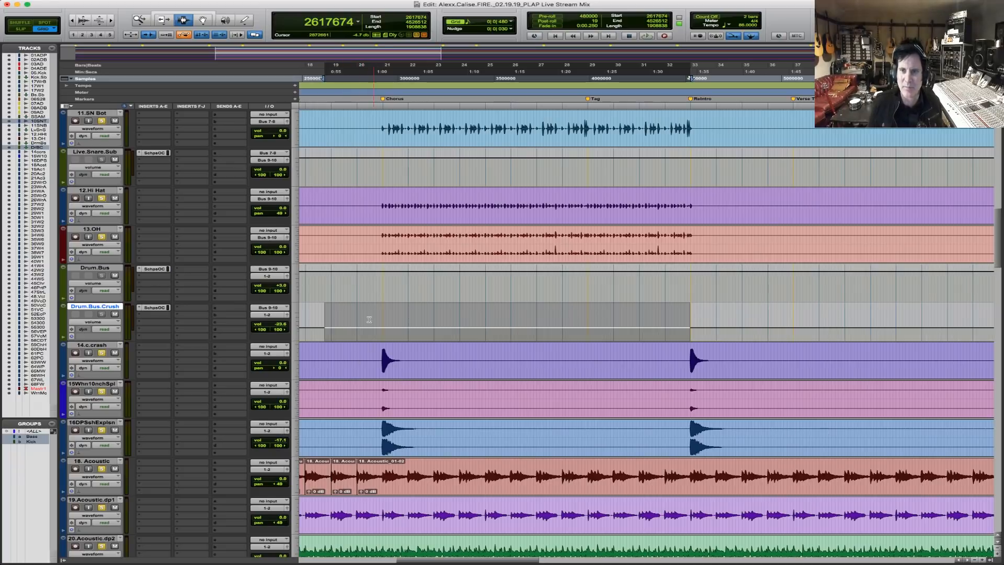
# Place the edit cursor shortly before the Chorus marker and go to the guitar tracks around 23.Warren.Amp.
pyautogui.click(359, 308)
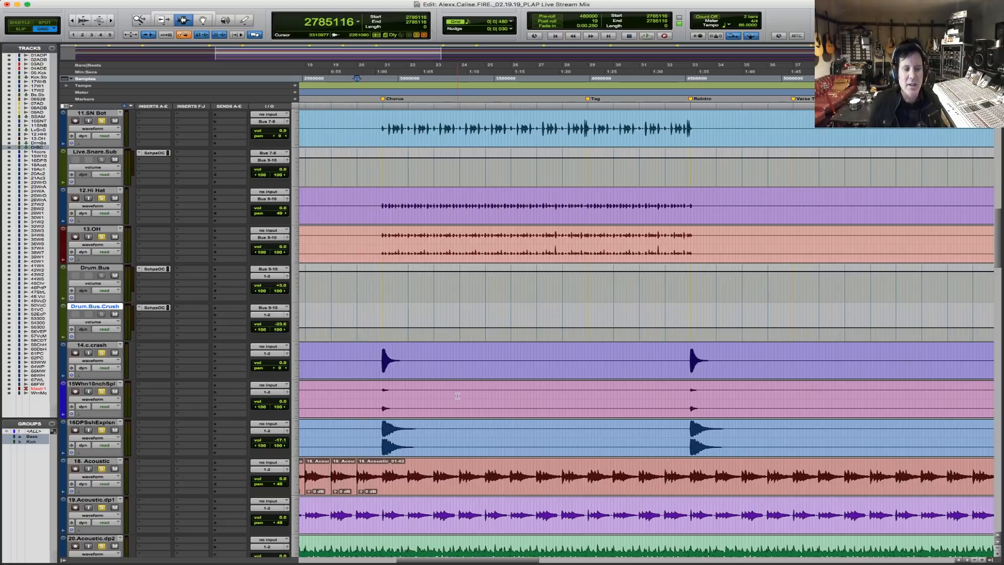
pyautogui.scroll(-4, 458, 396)
pyautogui.scroll(-6, 458, 396)
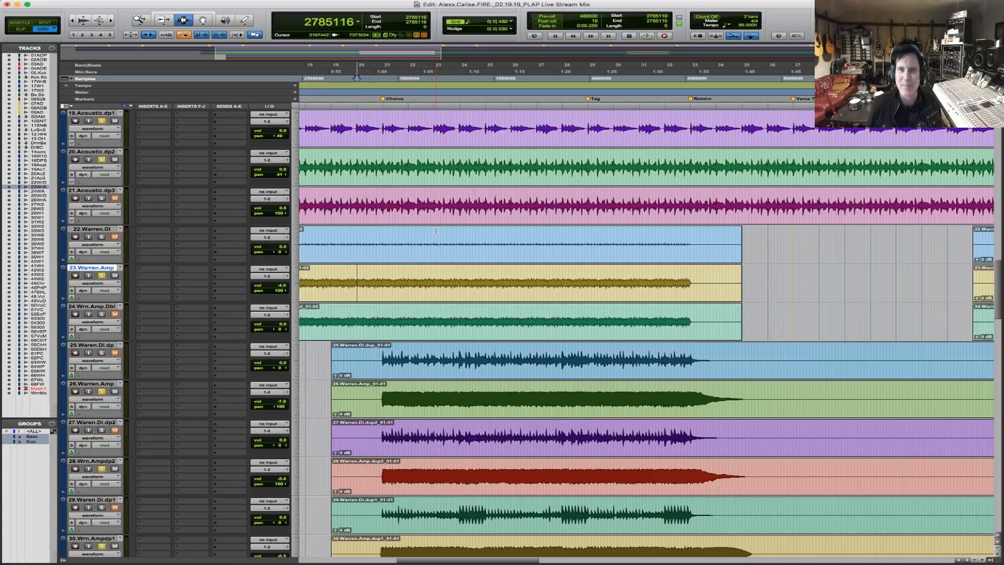
# Play the chorus and review the guitar, drum and bass tracks, taking a closer look at the start of the chorus.
pyautogui.press('space')
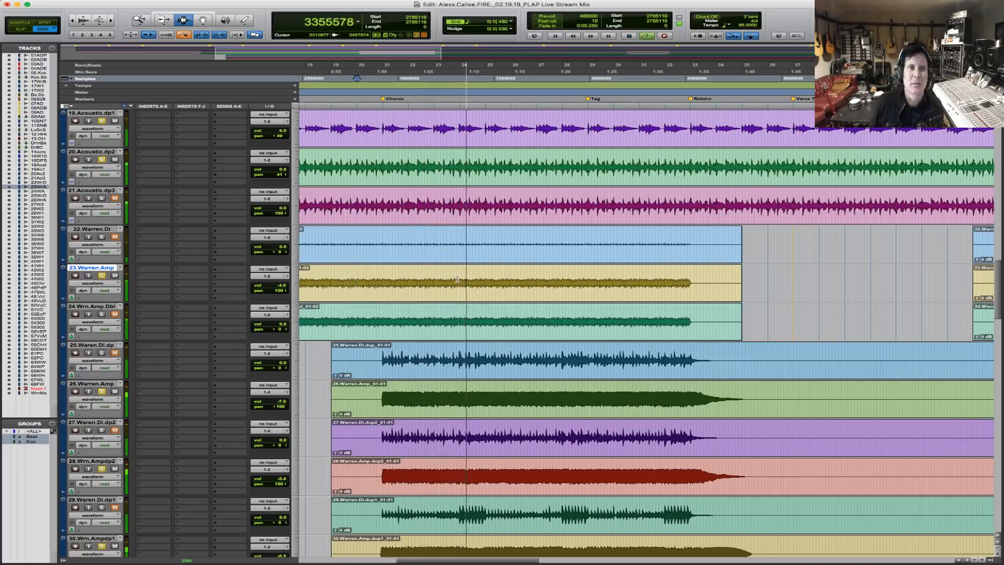
pyautogui.scroll(-6, 471, 283)
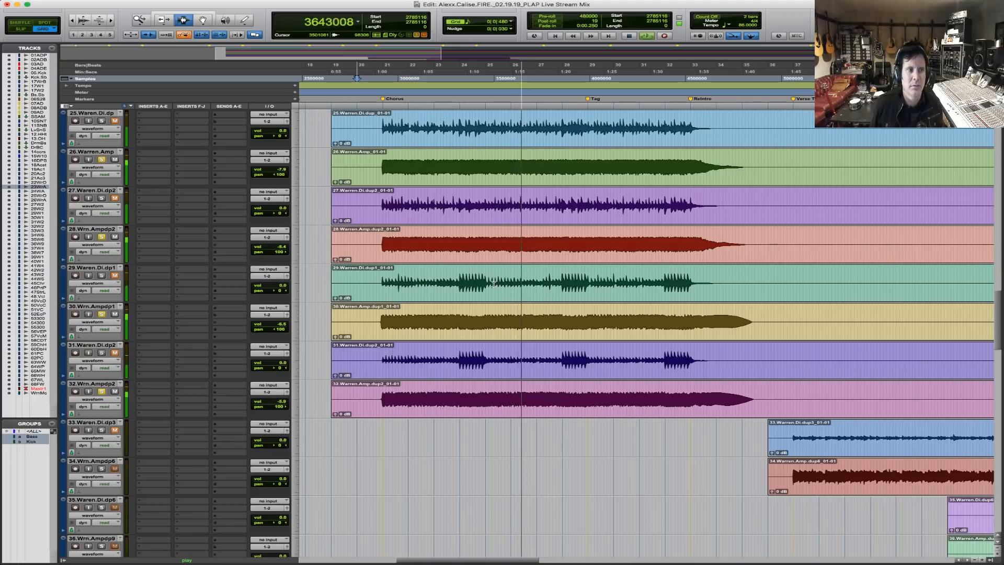
pyautogui.scroll(14, 493, 283)
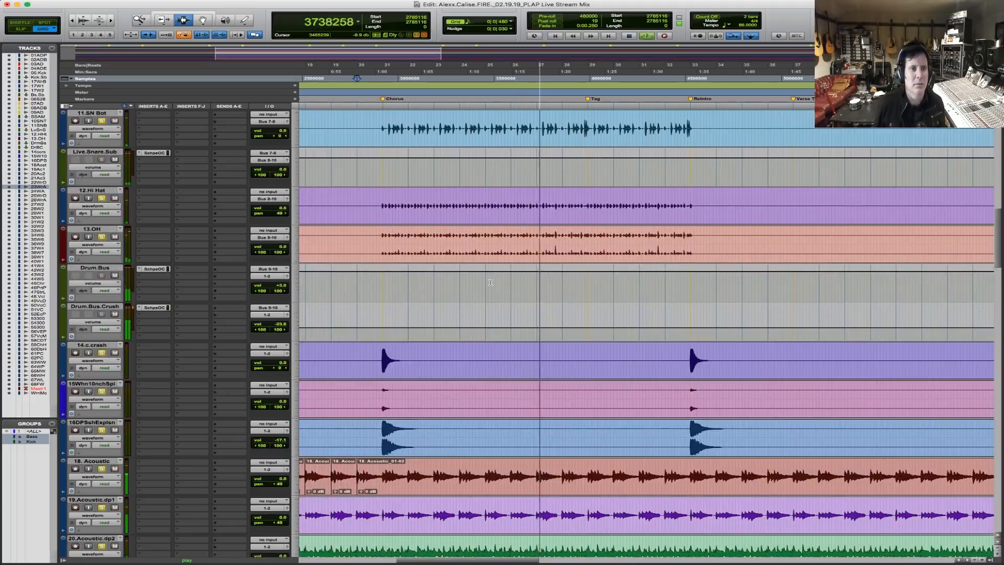
pyautogui.scroll(8, 491, 283)
pyautogui.press('F5')
pyautogui.moveTo(358, 322); pyautogui.dragTo(650, 286)
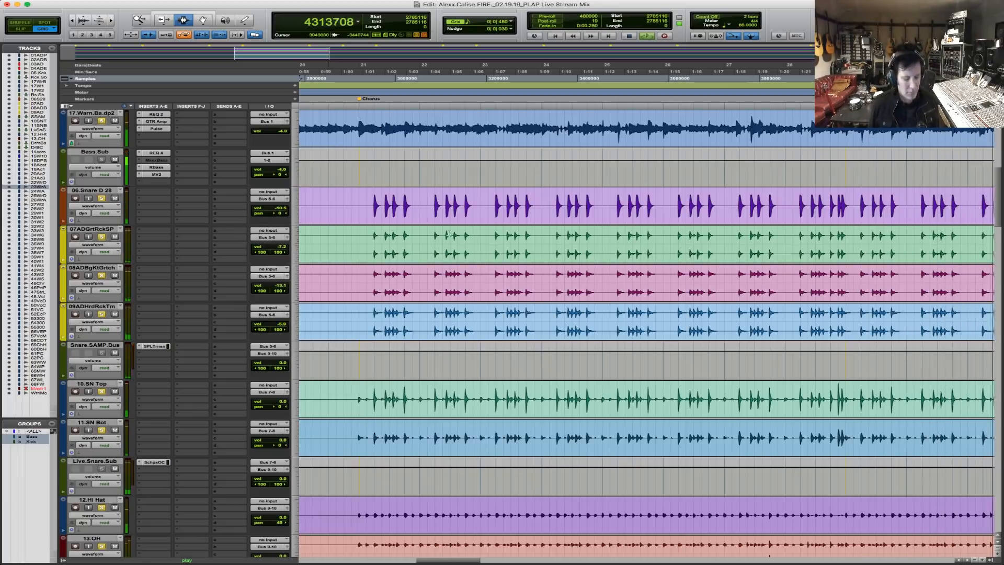
pyautogui.scroll(-15, 413, 213)
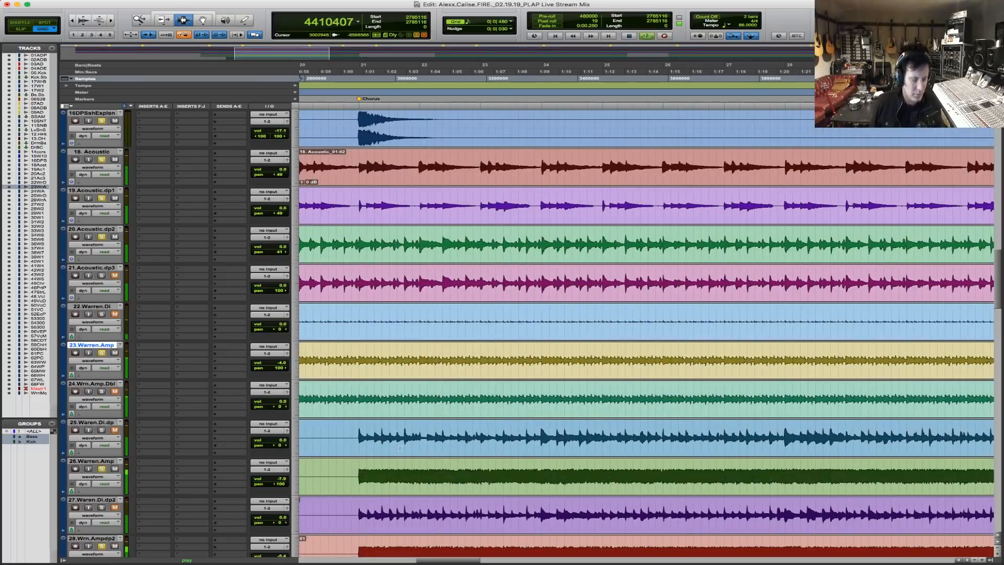
# Widen the timeline view, place the edit cursor shortly before the Chorus marker on 26.Warren.Amp and stop playback.
pyautogui.press('r')
pyautogui.press('r')
pyautogui.click(559, 479)
pyautogui.scroll(-5, 559, 478)
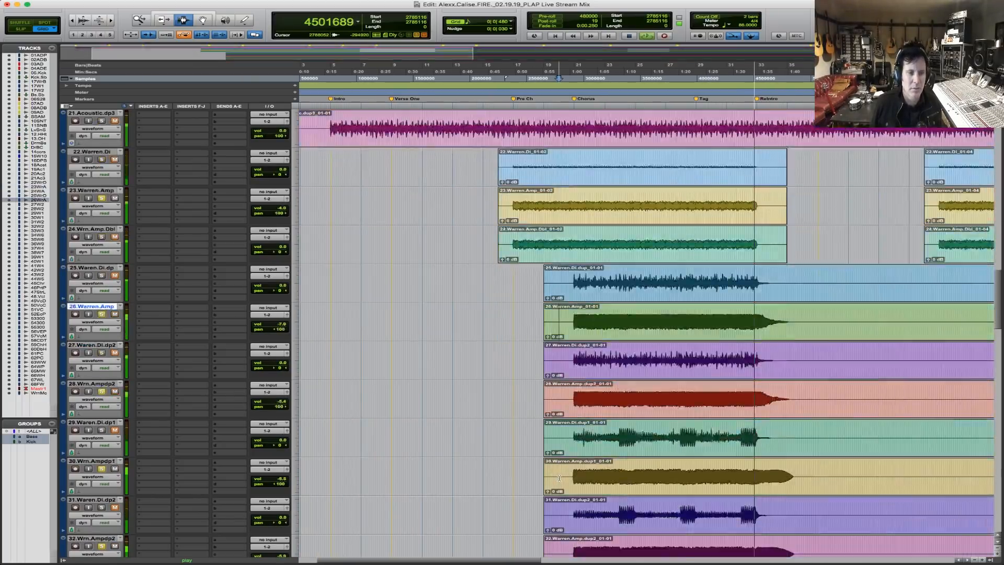
pyautogui.scroll(-5, 559, 478)
pyautogui.press('space')
# Select the chorus range across tracks 39 to 44 and play it with the Warren amp tracks among them soloed.
pyautogui.scroll(-12, 587, 489)
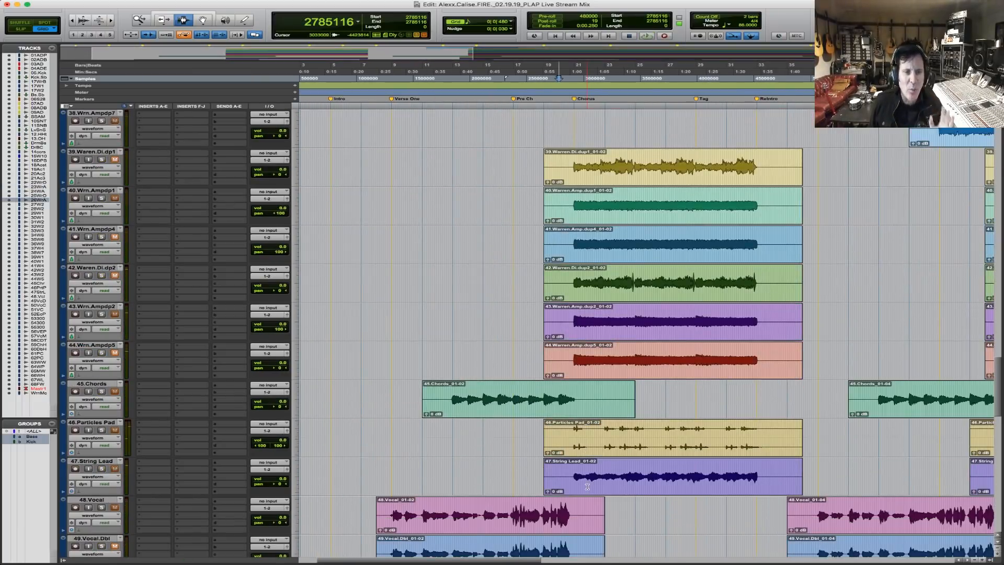
pyautogui.moveTo(568, 167)
pyautogui.mouseDown()
pyautogui.moveTo(769, 301)
pyautogui.moveTo(793, 365)
pyautogui.mouseUp()
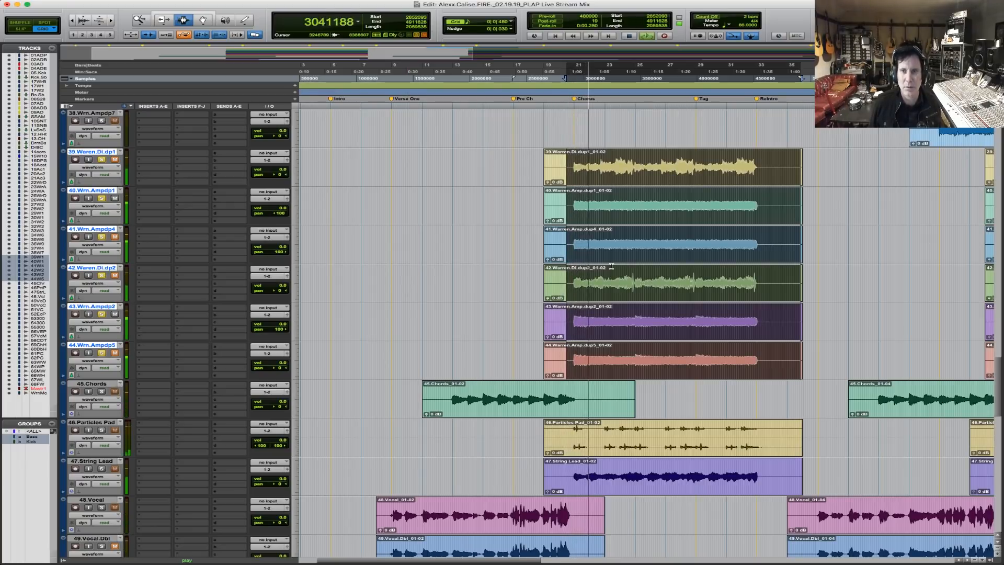
pyautogui.scroll(-5, 612, 267)
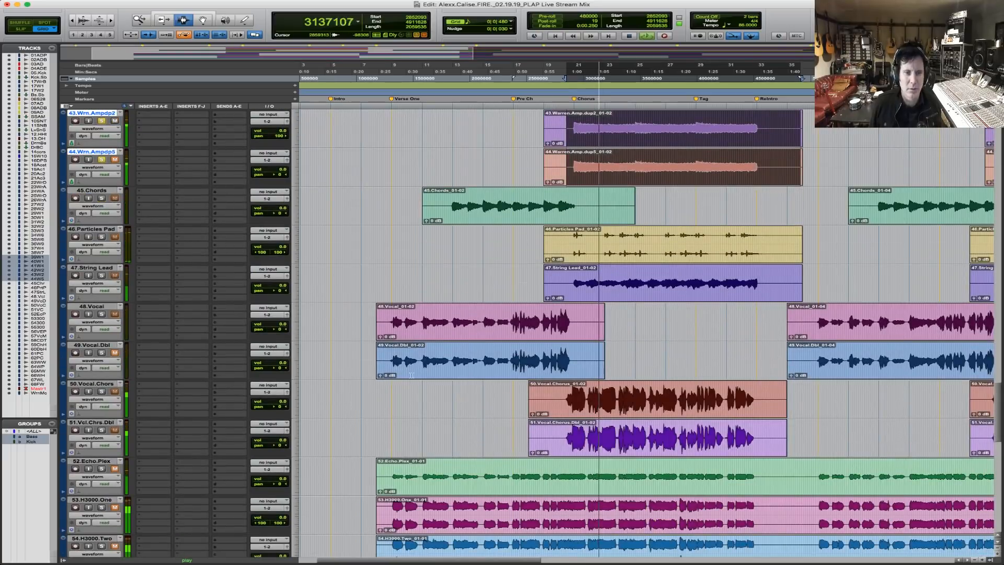
# Solo 50.Vocal.Chors, set its volume to about +2.4 dB and stop playback.
pyautogui.click(101, 391)
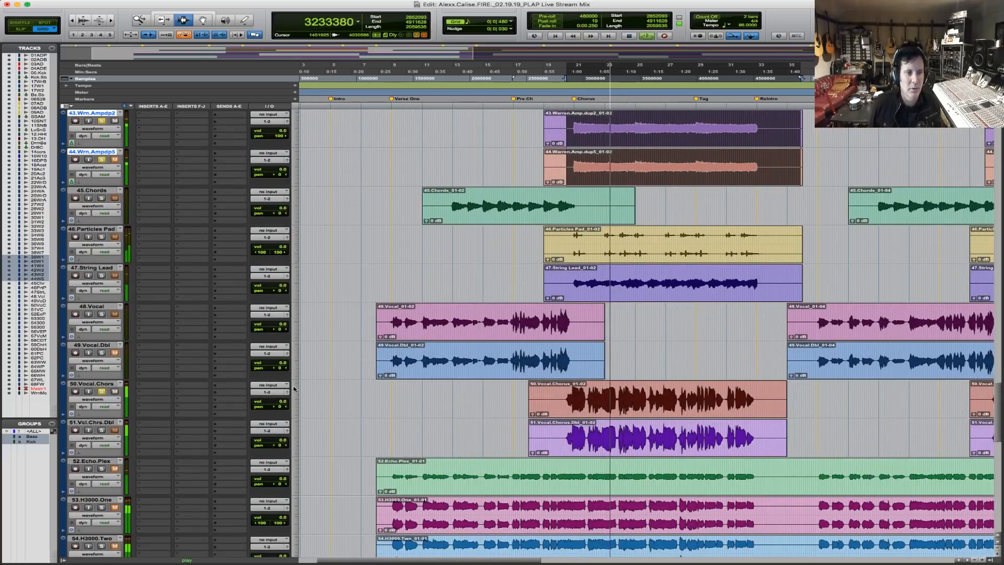
pyautogui.moveTo(283, 404); pyautogui.dragTo(282, 399)
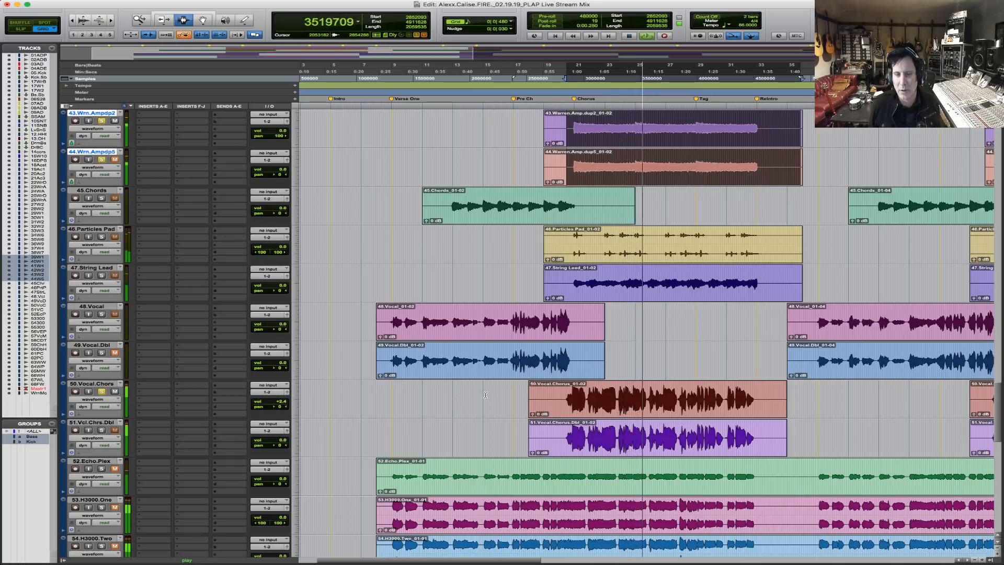
pyautogui.press('space')
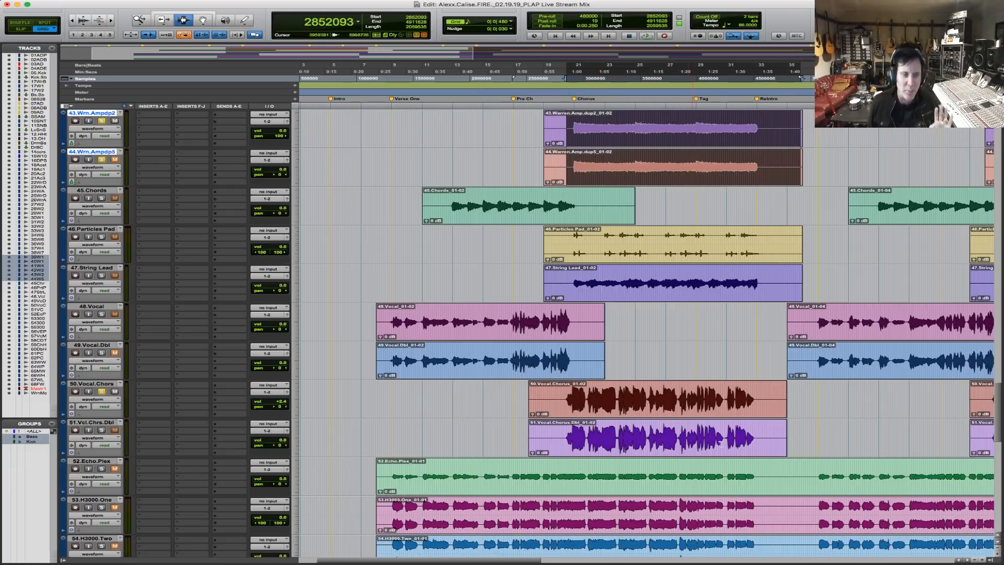
# Restart playback, solo 52.Echo.Plex and lower its volume to about -18.5 dB.
pyautogui.scroll(-4, 604, 481)
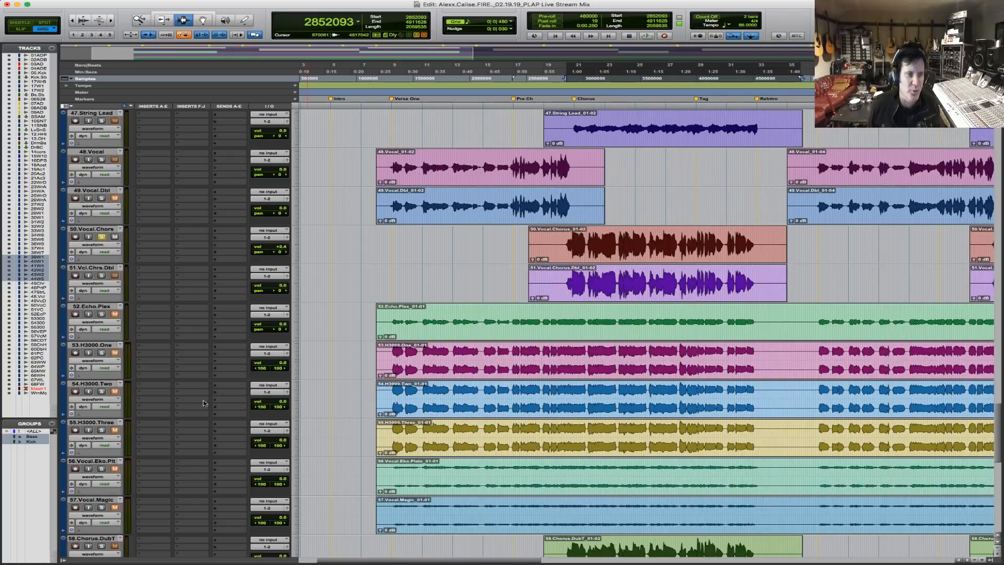
pyautogui.press('space')
pyautogui.click(102, 314)
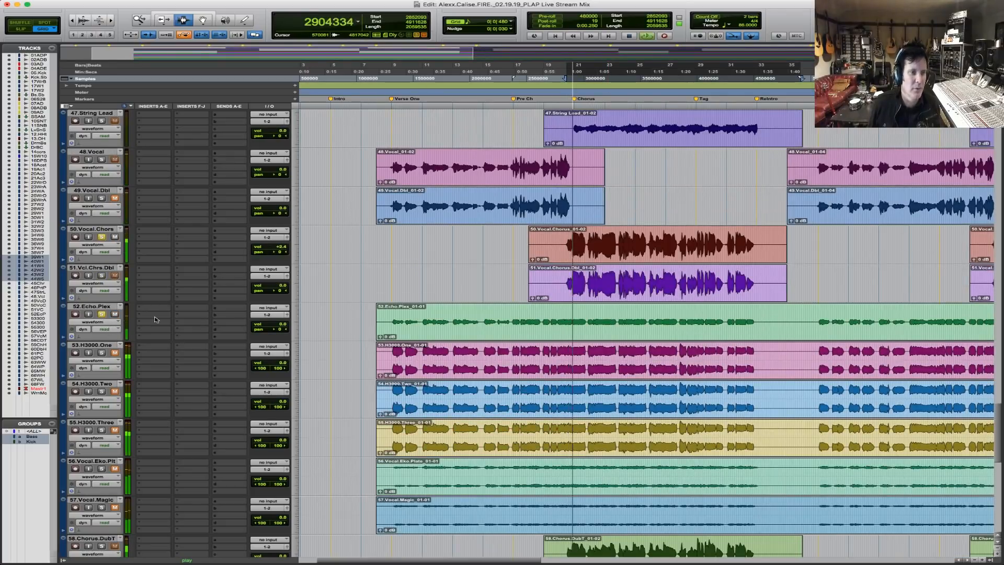
pyautogui.moveTo(283, 324); pyautogui.dragTo(290, 336)
# Group the 53.H3000.One, 54.H3000.Two and 55.H3000.Three tracks as a Mix/Edit group named H3000.
pyautogui.click(447, 363)
pyautogui.keyDown('shift'); pyautogui.click(453, 400); pyautogui.keyUp('shift')
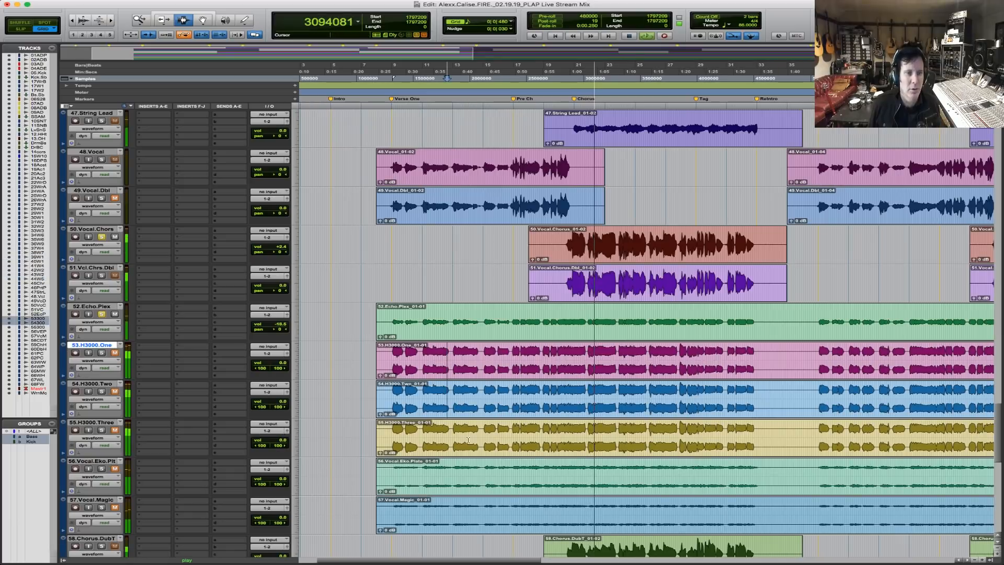
pyautogui.keyDown('shift'); pyautogui.click(473, 463); pyautogui.keyUp('shift')
pyautogui.click(474, 442)
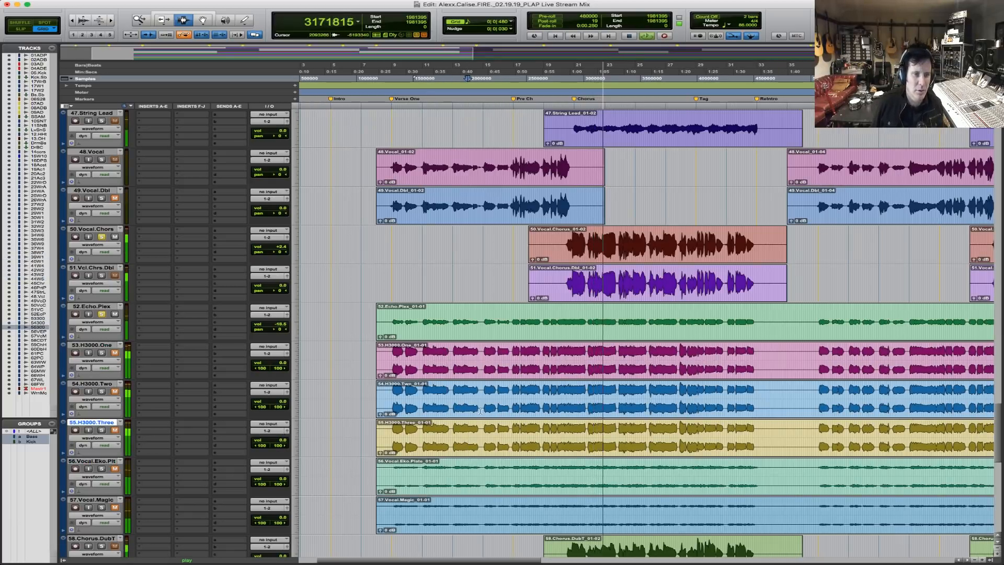
pyautogui.click(473, 366)
pyautogui.keyDown('shift'); pyautogui.click(476, 439); pyautogui.keyUp('shift')
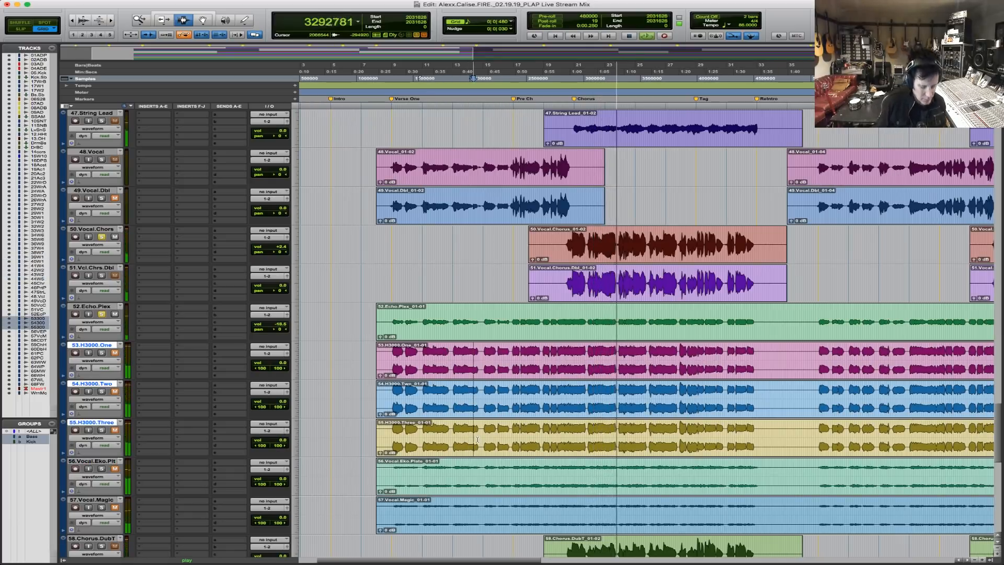
pyautogui.press('super+g')
pyautogui.write('H3000')
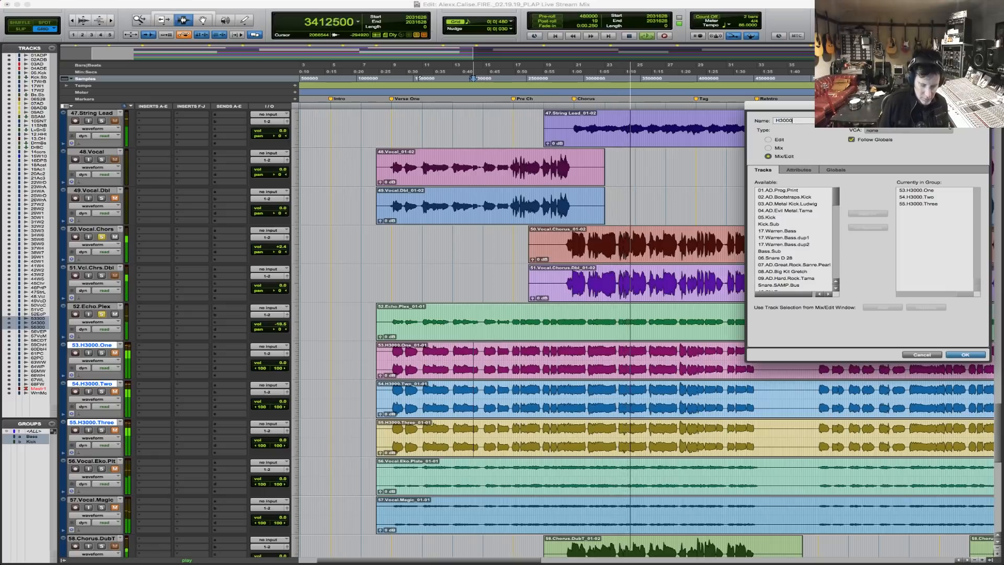
pyautogui.press('Return')
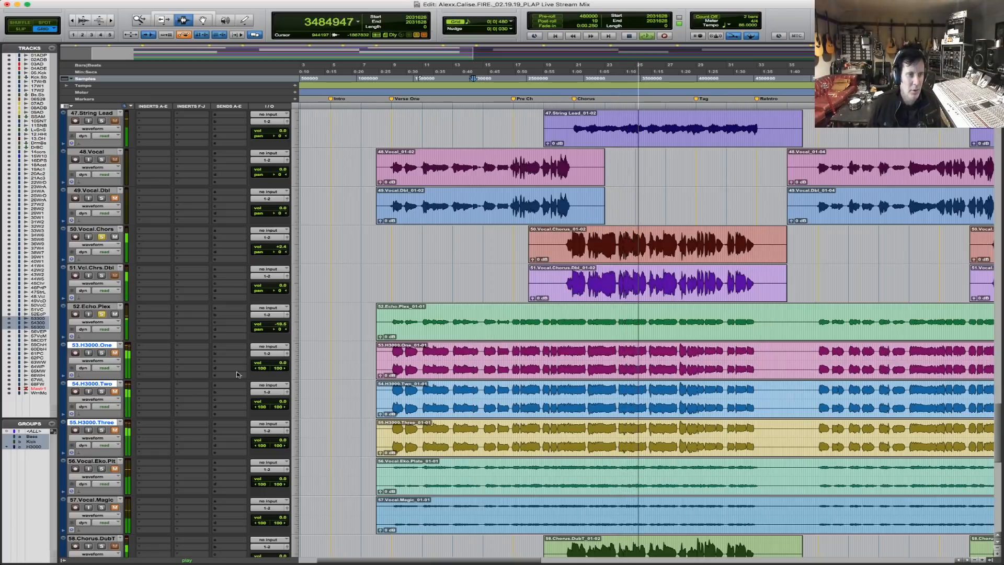
# Solo the H3000 group, lower its tracks to about -19 dB and set 52.Echo.Plex to about -15.8 dB.
pyautogui.click(276, 364)
pyautogui.moveTo(277, 364)
pyautogui.mouseDown()
pyautogui.moveTo(277, 375)
pyautogui.moveTo(282, 369)
pyautogui.mouseUp()
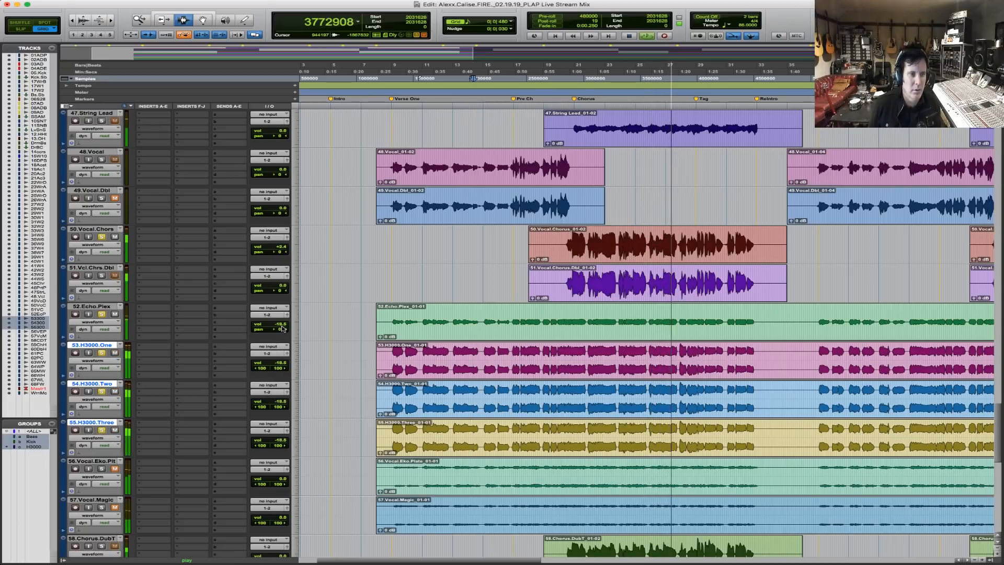
pyautogui.moveTo(282, 324); pyautogui.dragTo(282, 322)
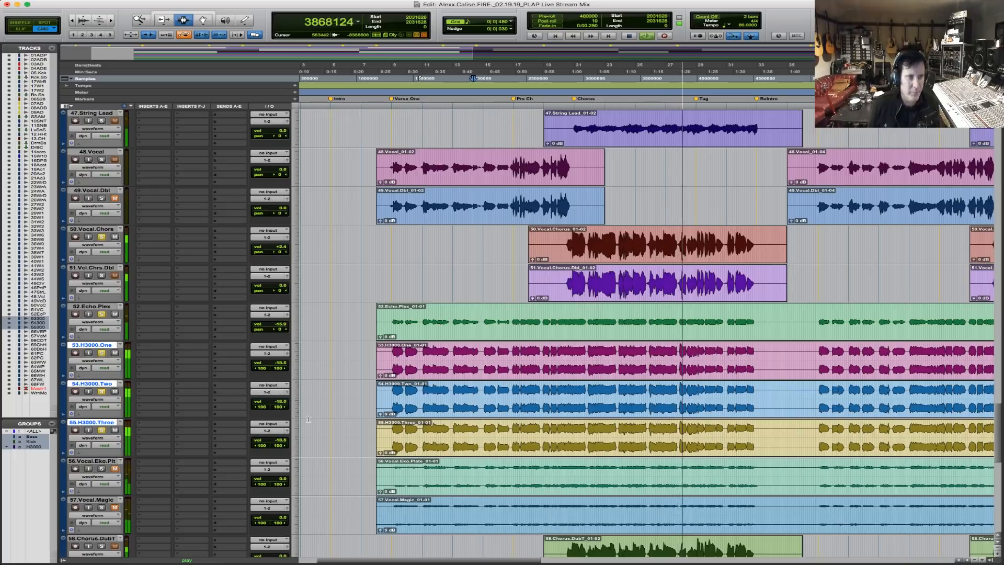
# Restart playback just before the Chorus marker and pan 59.Chorus.Harm hard left and 60.Dub.Harm hard right.
pyautogui.scroll(-3, 559, 426)
pyautogui.click(559, 426)
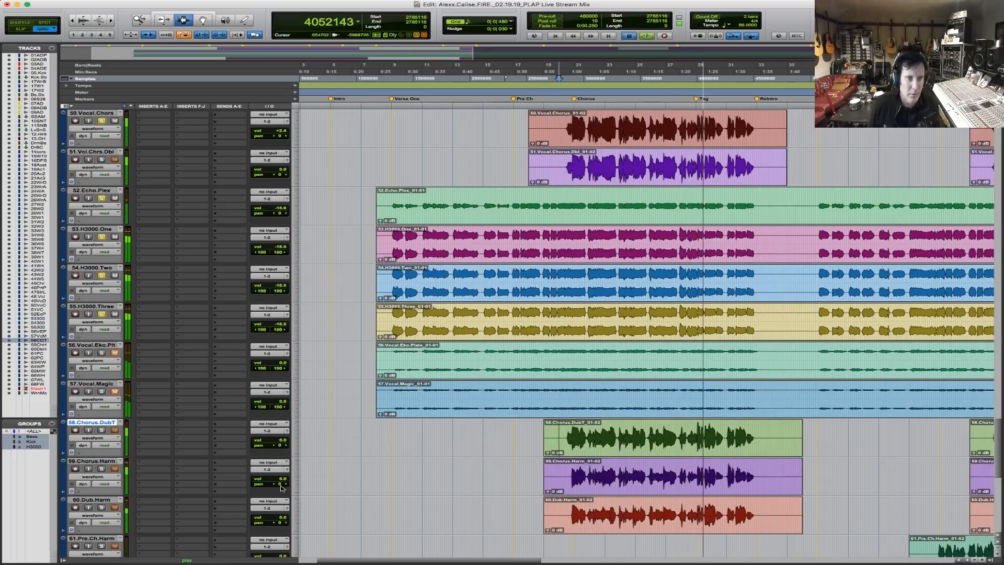
pyautogui.press('space')
pyautogui.press('space')
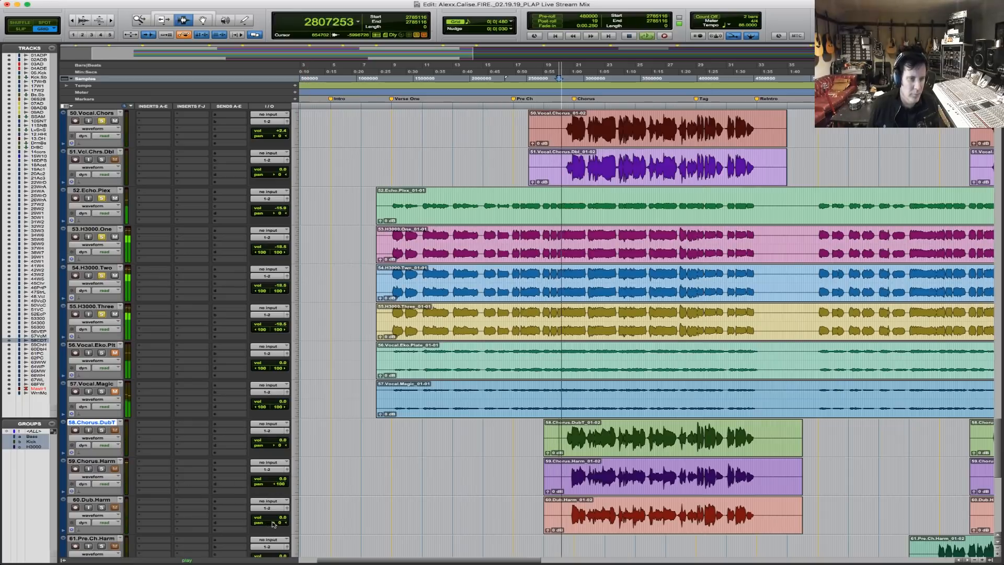
pyautogui.moveTo(253, 521); pyautogui.dragTo(303, 523)
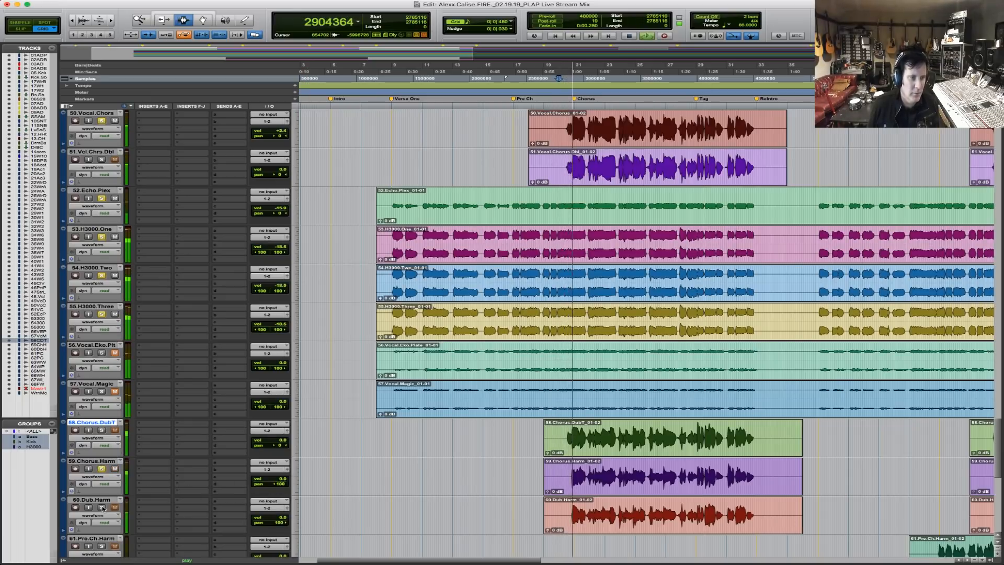
# Lower 59.Chorus.Harm and 60.Dub.Harm to about -10.6 dB and 58.Chorus.DubT to about -2.6 dB.
pyautogui.moveTo(282, 481); pyautogui.dragTo(282, 482)
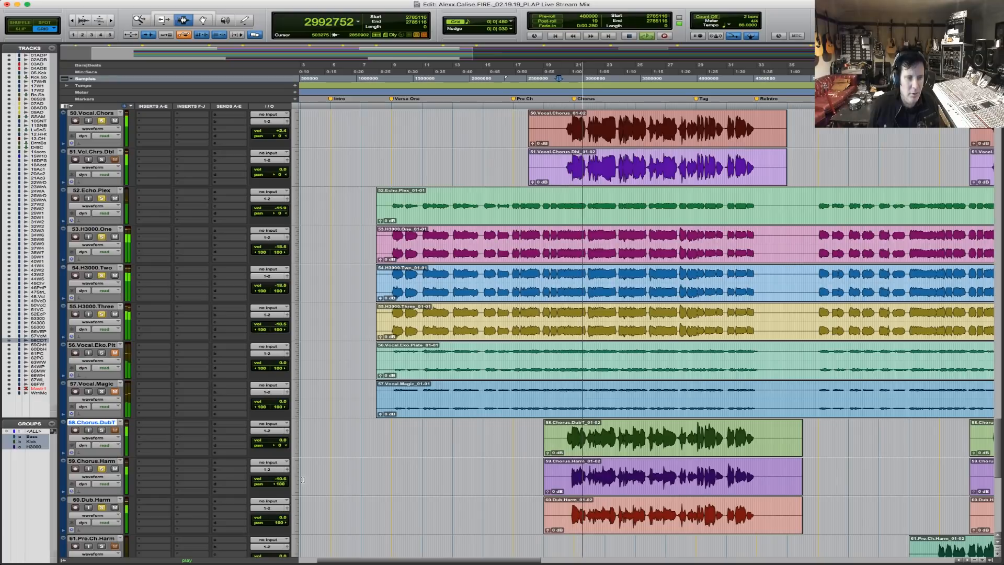
pyautogui.moveTo(281, 518); pyautogui.dragTo(282, 524)
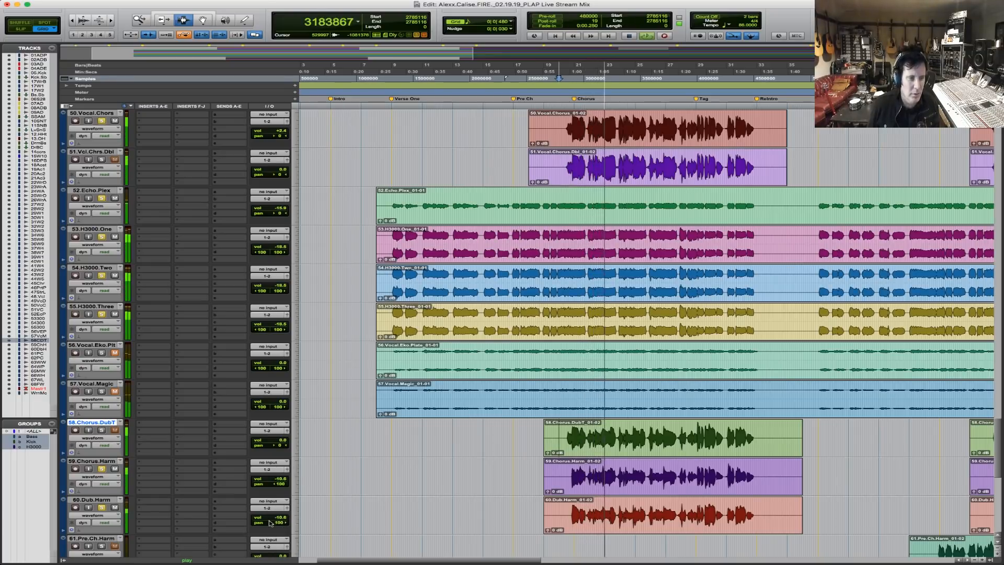
pyautogui.moveTo(291, 443); pyautogui.dragTo(290, 446)
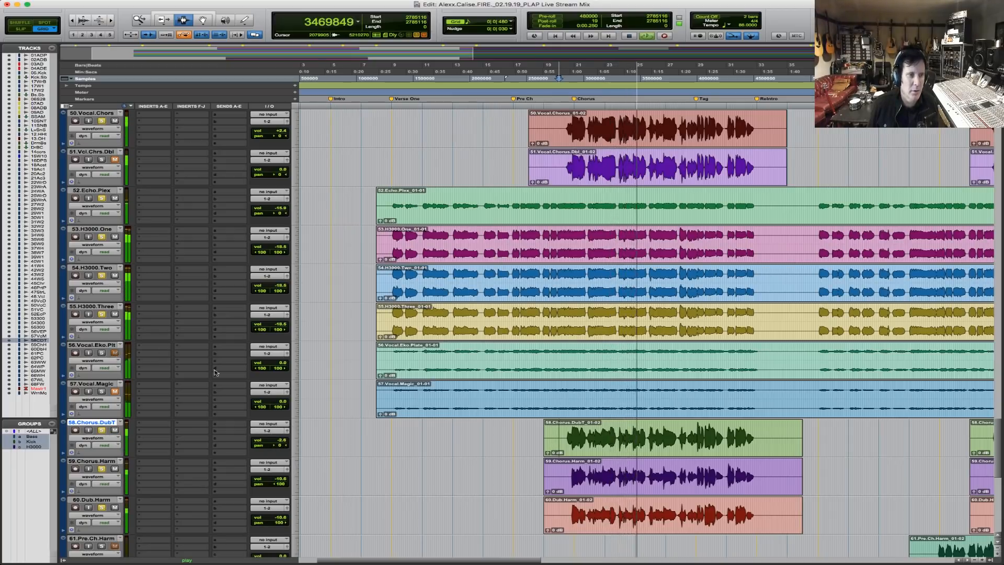
# Solo the 56.Vocal.Eko.Plt and 57.Vocal.Magic effect tracks, setting them to about -6.6 dB and -5.3 dB.
pyautogui.moveTo(283, 362); pyautogui.dragTo(282, 368)
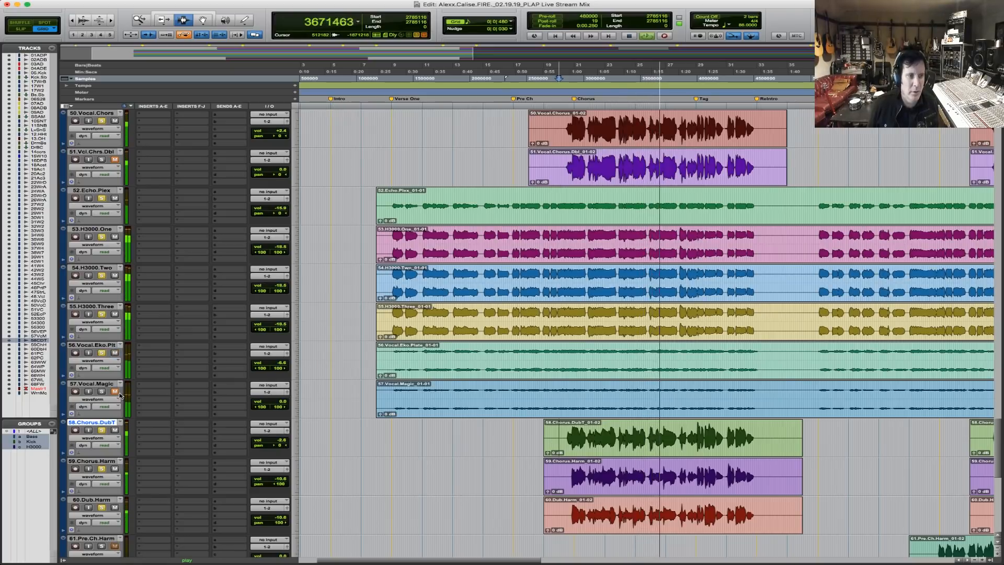
pyautogui.moveTo(283, 401); pyautogui.dragTo(283, 405)
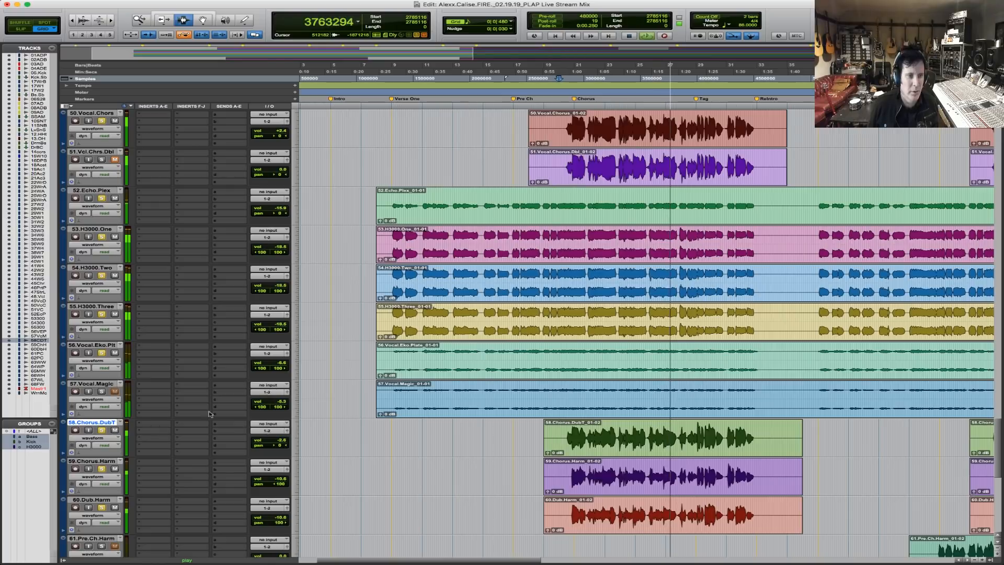
# Place the edit cursor before the chorus on 50.Vocal.Chors and review the guitar, keyboard, vocal and effect tracks during playback.
pyautogui.click(559, 128)
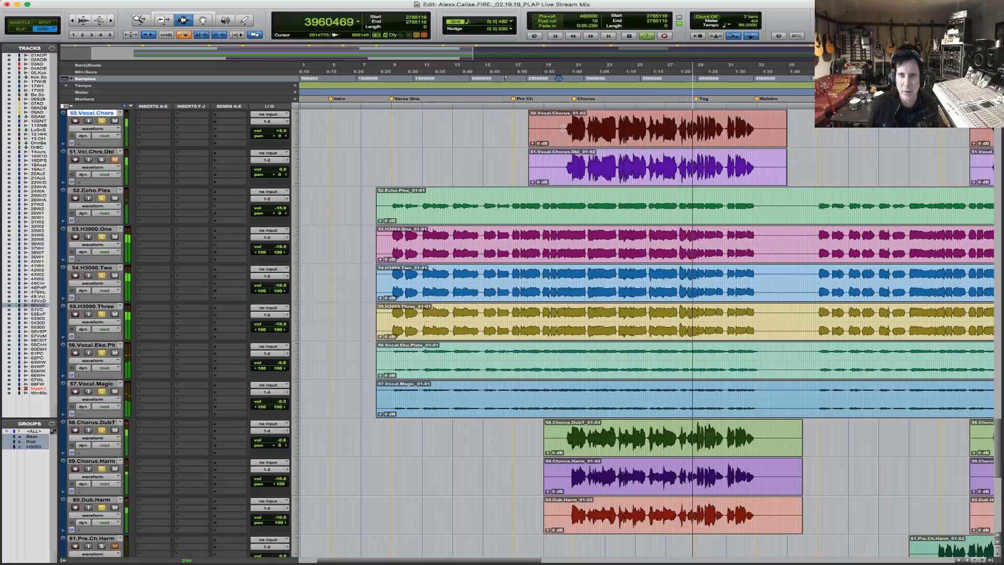
pyautogui.scroll(3, 660, 196)
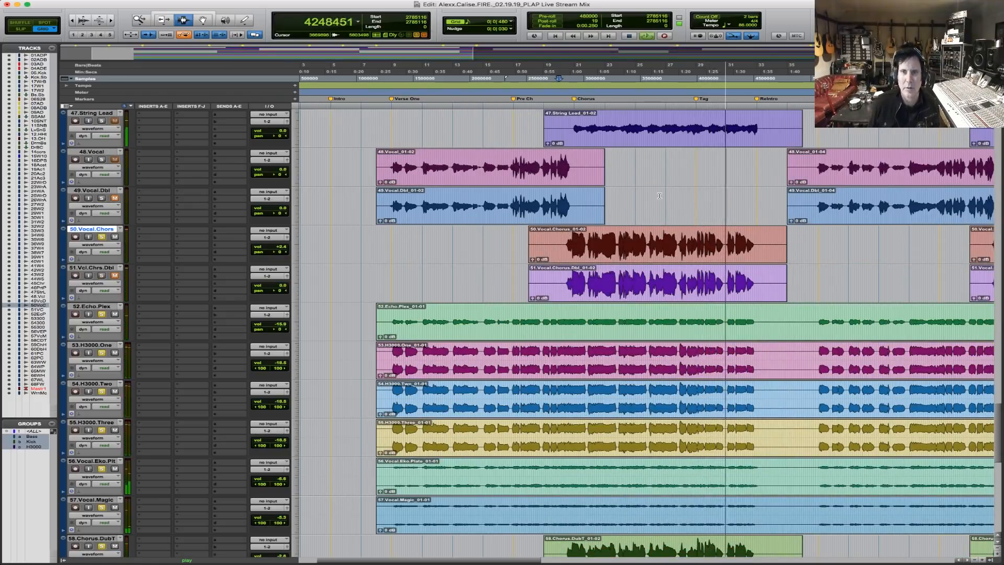
pyautogui.scroll(5, 660, 196)
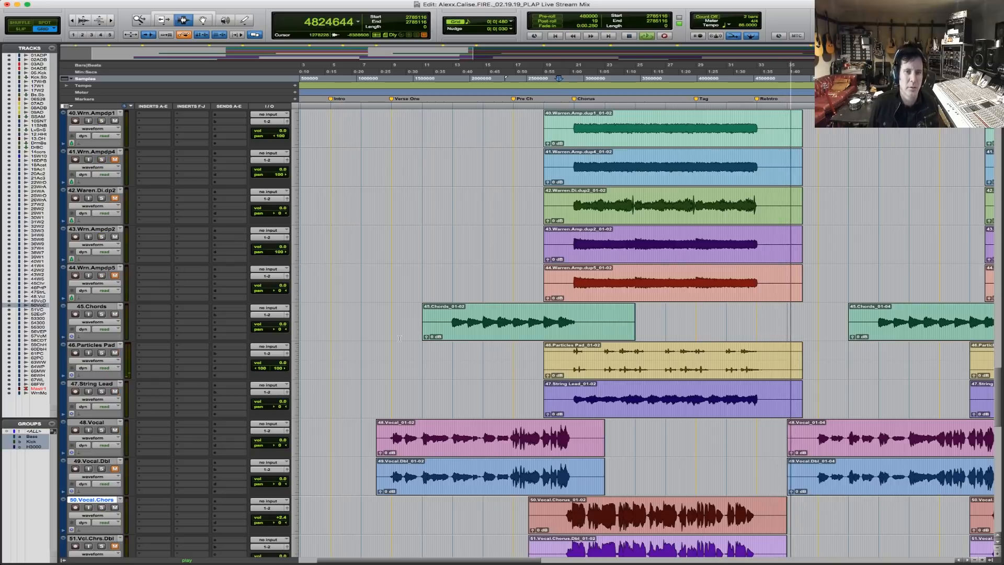
pyautogui.scroll(-10, 731, 350)
pyautogui.scroll(-1, 732, 349)
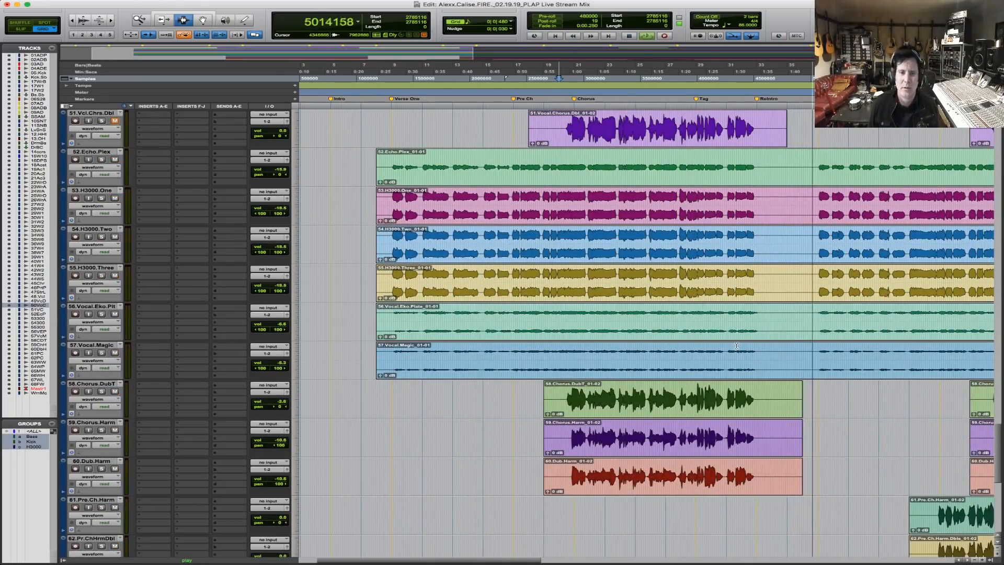
pyautogui.scroll(-4, 735, 346)
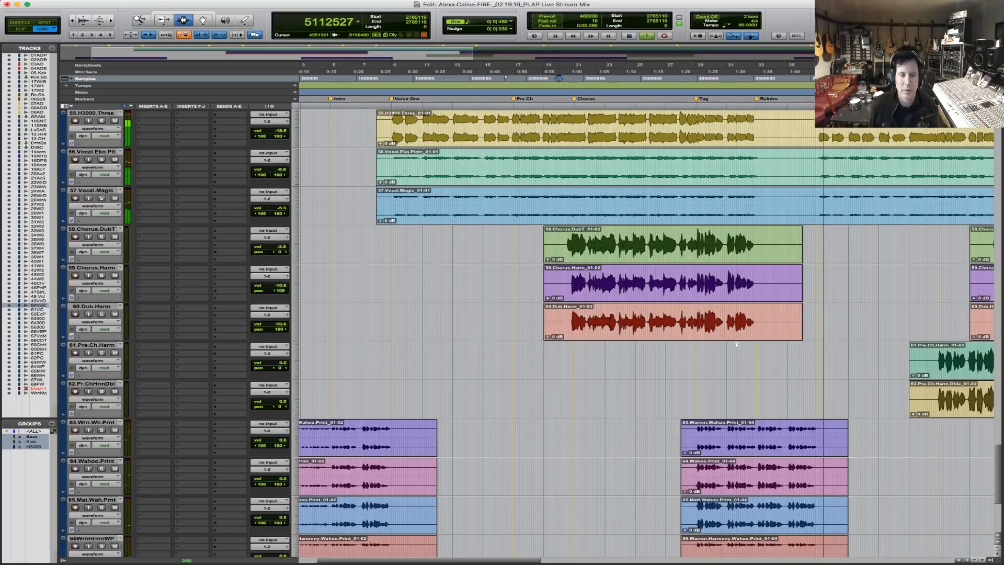
pyautogui.scroll(5, 738, 345)
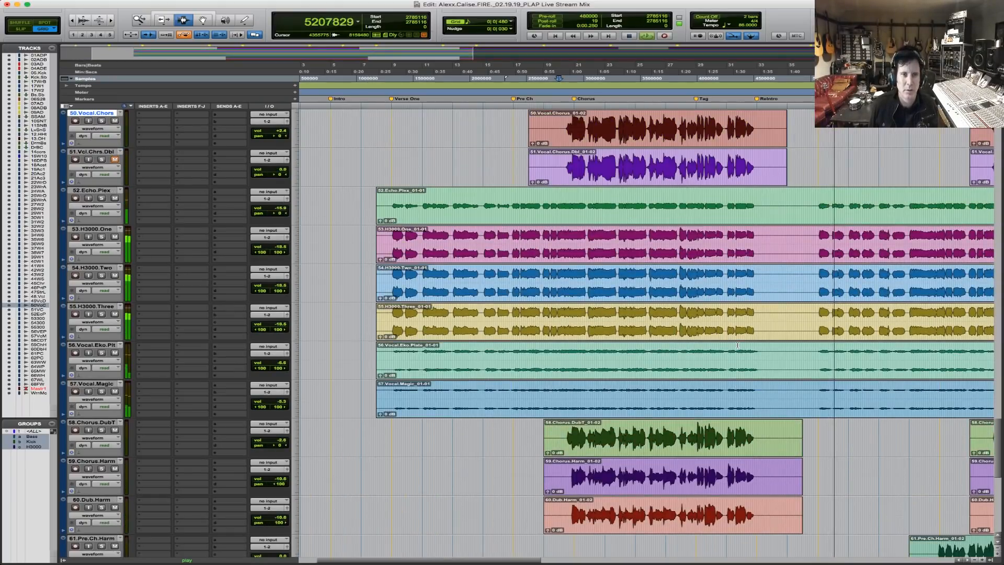
# Solo the 48.Vocal track and insert the RVox (mono) compressor on it.
pyautogui.scroll(6, 738, 346)
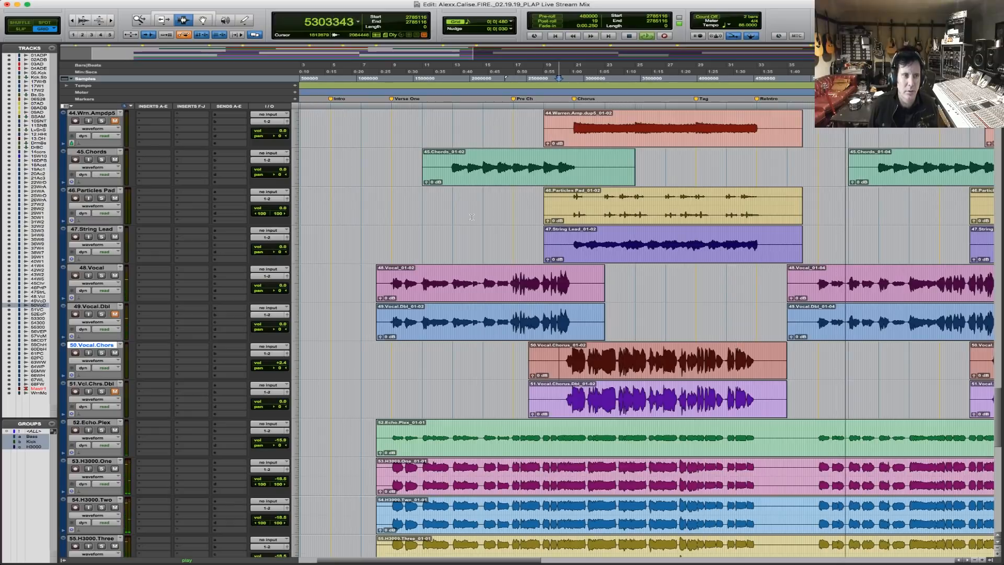
pyautogui.click(101, 276)
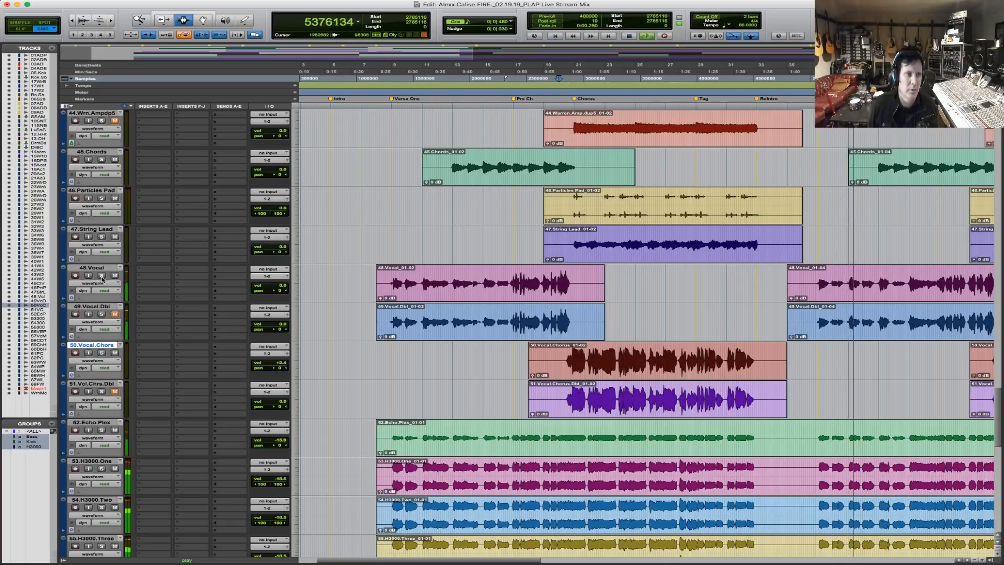
pyautogui.click(161, 271)
pyautogui.moveTo(188, 287)
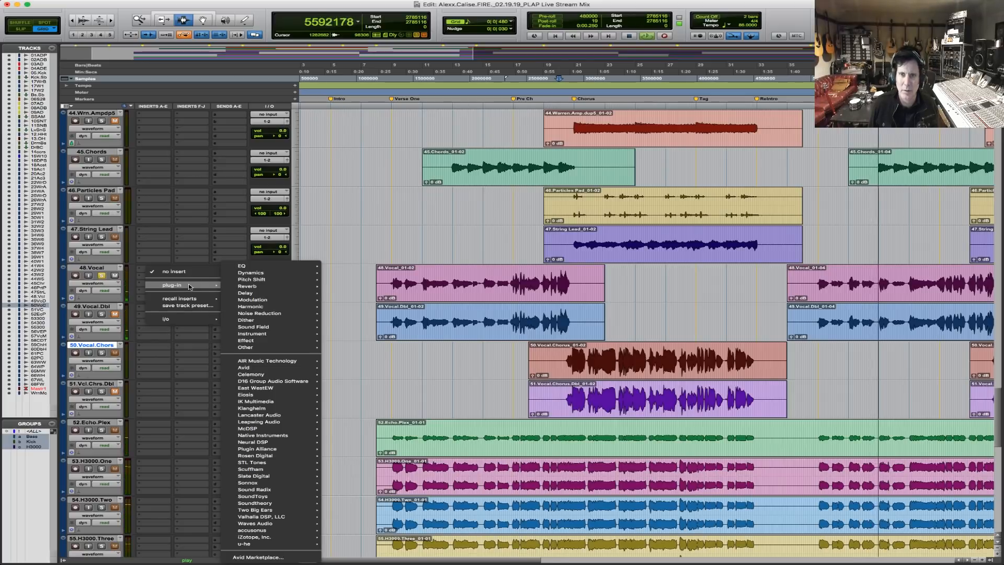
pyautogui.click(319, 268)
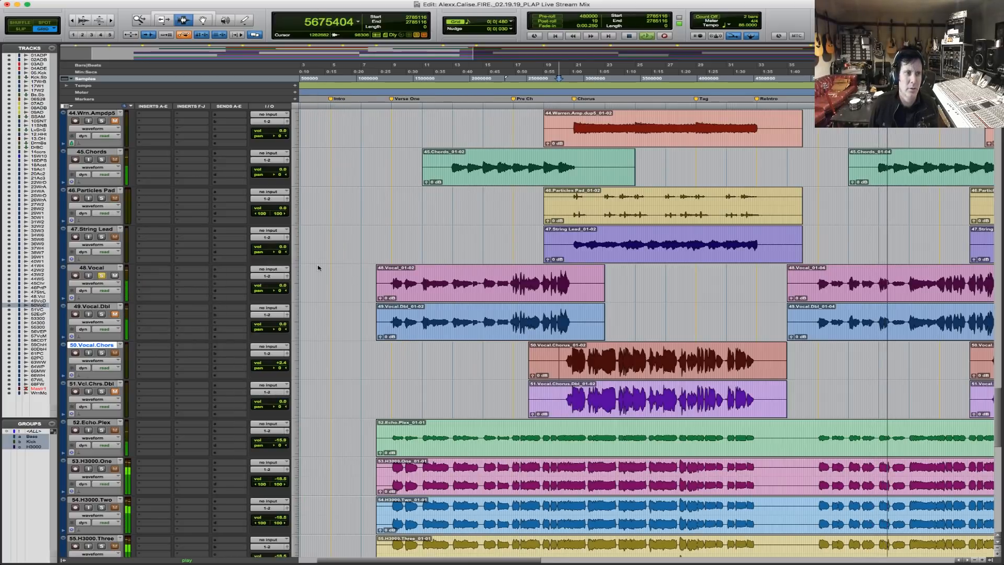
pyautogui.press('space')
pyautogui.click(160, 272)
pyautogui.moveTo(178, 285)
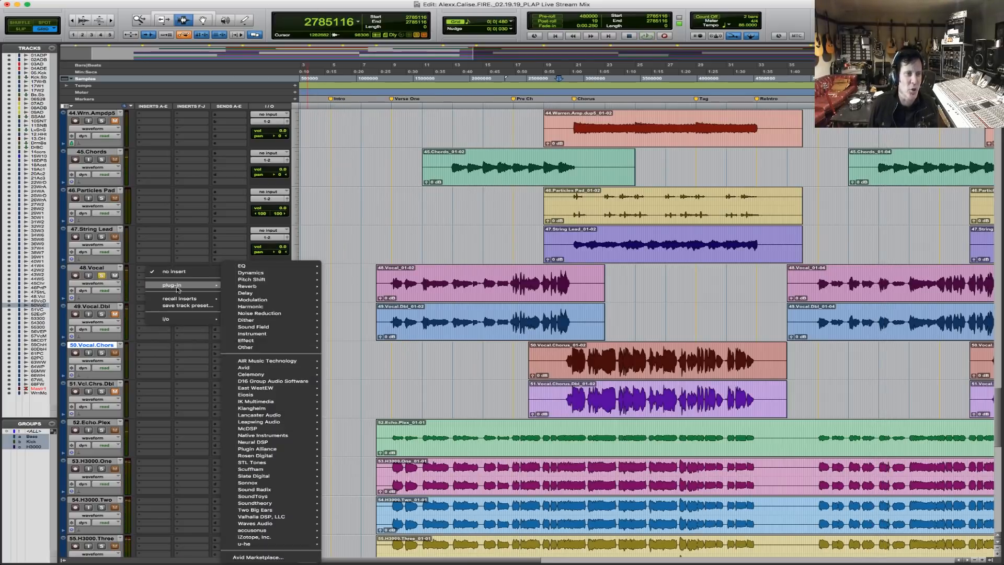
pyautogui.moveTo(276, 273)
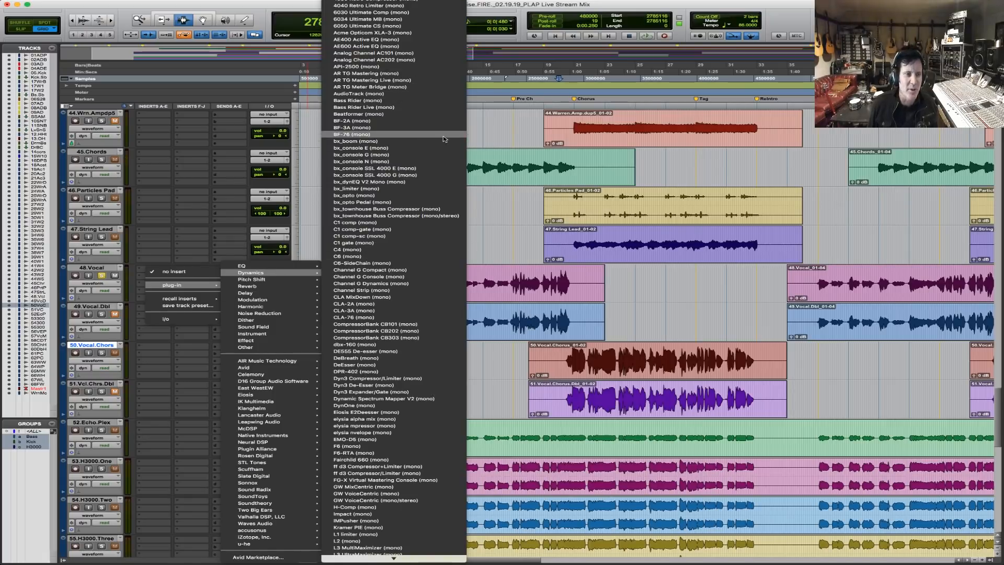
pyautogui.moveTo(364, 561)
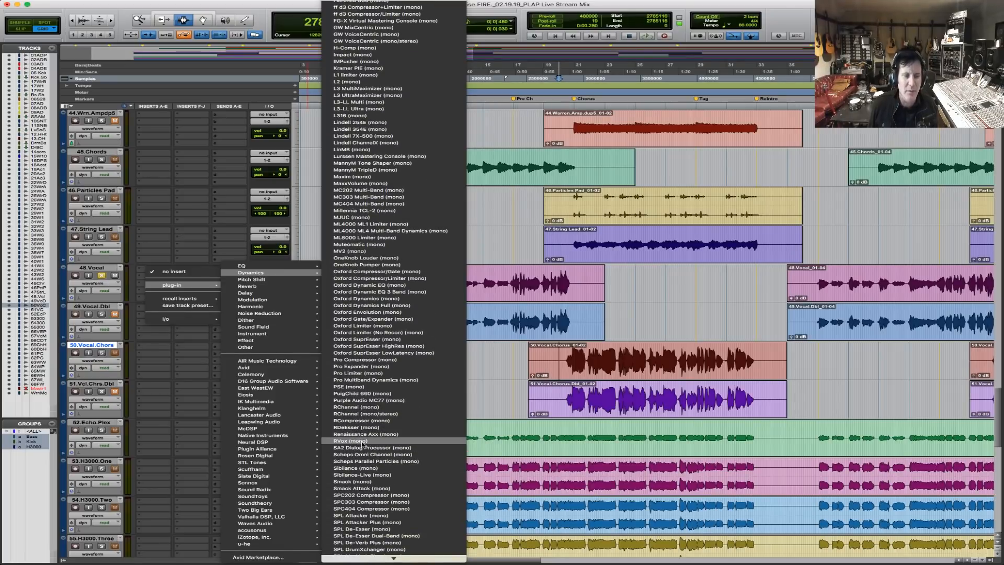
pyautogui.click(365, 441)
# Play 48.Vocal from the start of its second clip, set the RVox compression to about -8.5, and clear the track's solo.
pyautogui.click(818, 280)
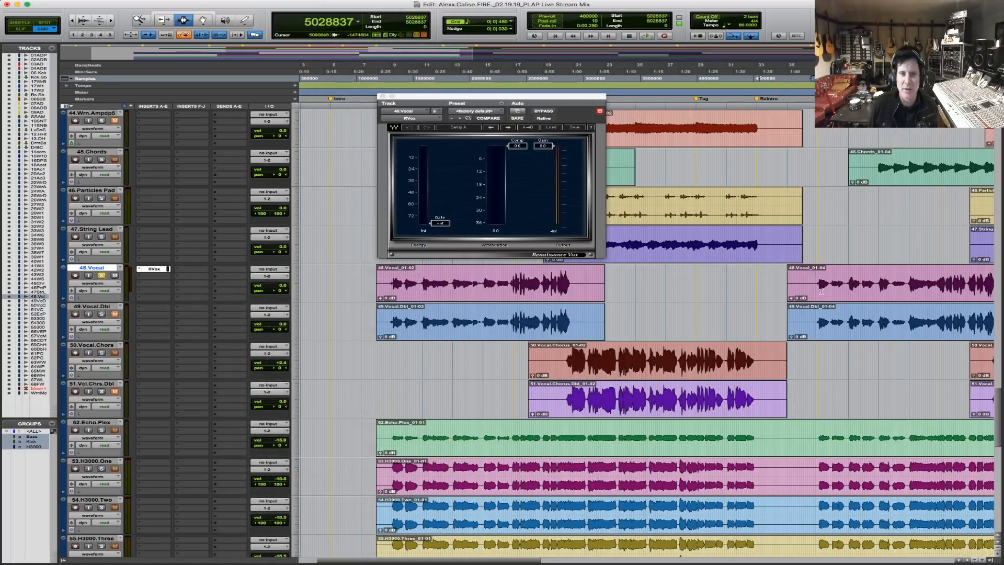
pyautogui.press('space')
pyautogui.moveTo(517, 146); pyautogui.dragTo(518, 164)
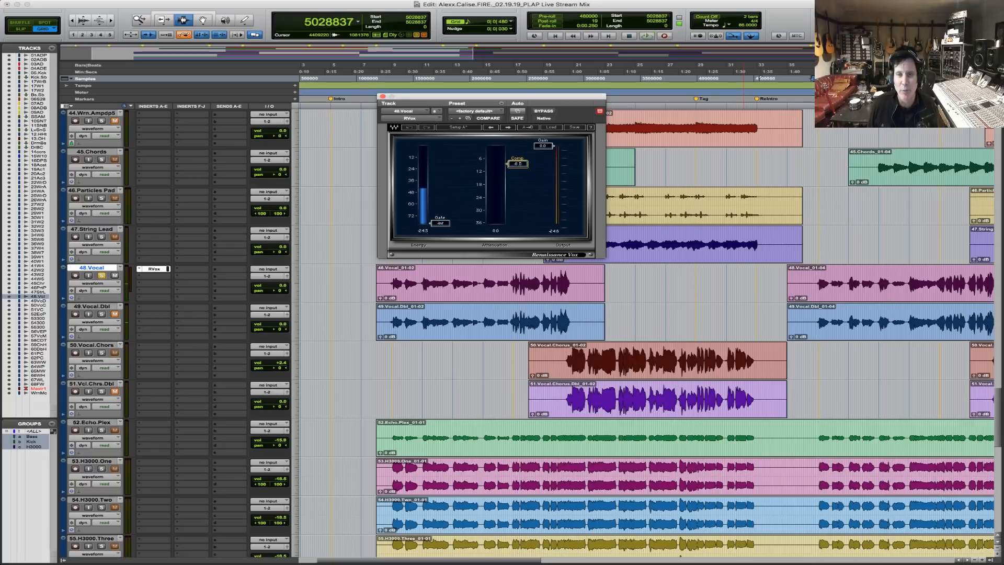
pyautogui.press('space')
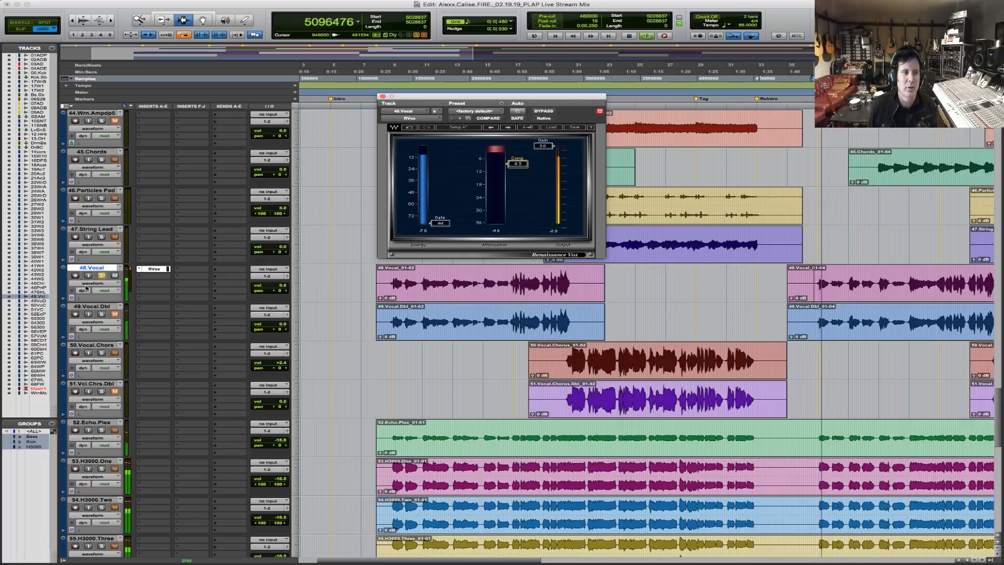
pyautogui.click(104, 275)
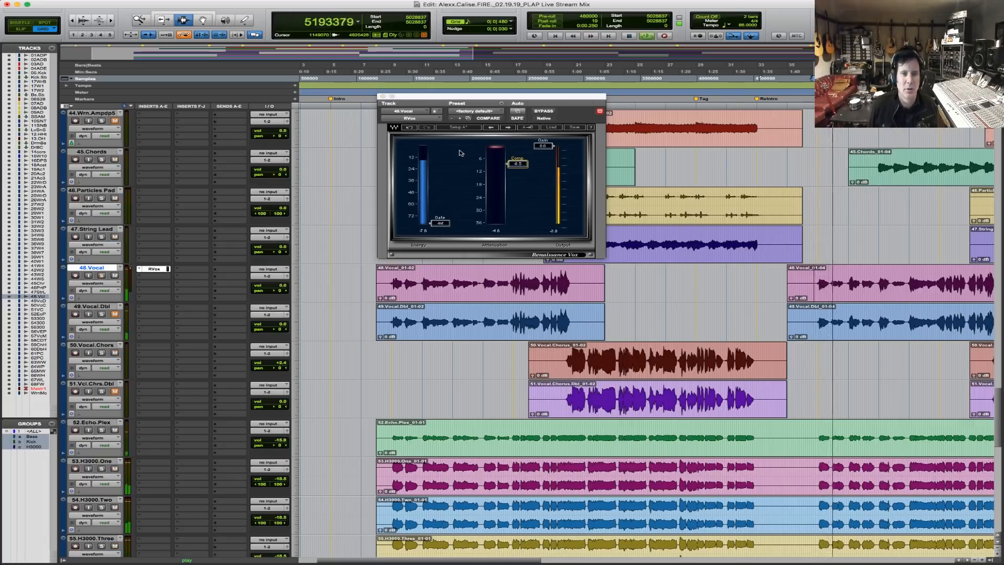
# Lower the three H3000 tracks to about -21.8 dB and 56.Vocal.Eko.Plt to about -11.2 dB, and bring down 57.Vocal.Magic.
pyautogui.scroll(-2, 554, 265)
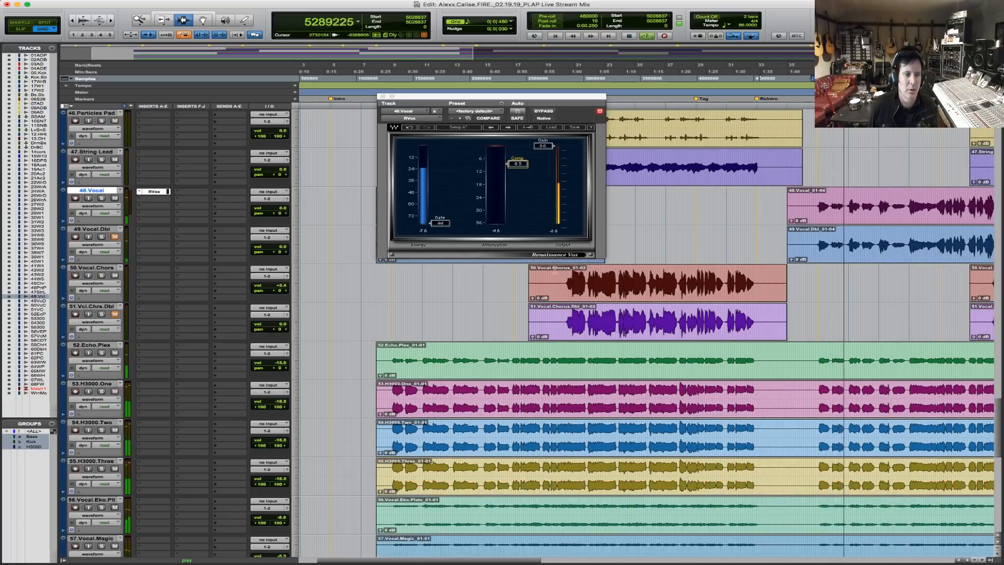
pyautogui.click(800, 403)
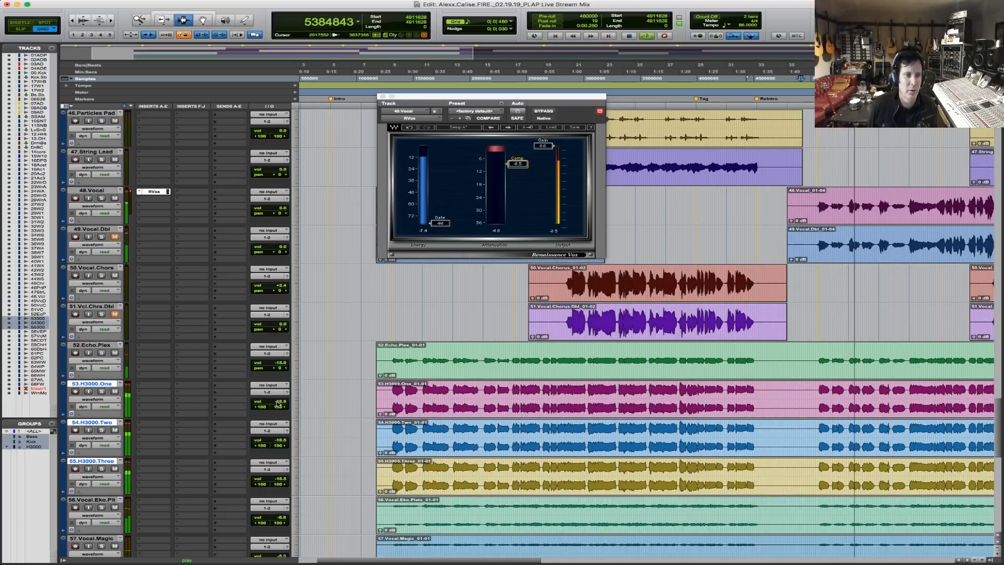
pyautogui.moveTo(279, 403); pyautogui.dragTo(278, 410)
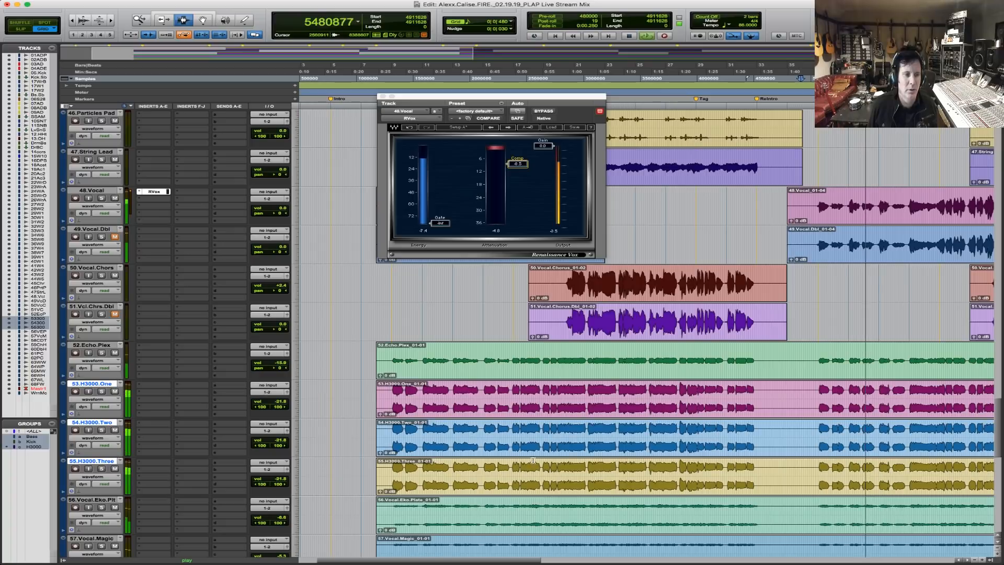
pyautogui.scroll(-4, 533, 460)
pyautogui.moveTo(278, 363)
pyautogui.mouseDown()
pyautogui.moveTo(281, 404)
pyautogui.moveTo(279, 366)
pyautogui.mouseUp()
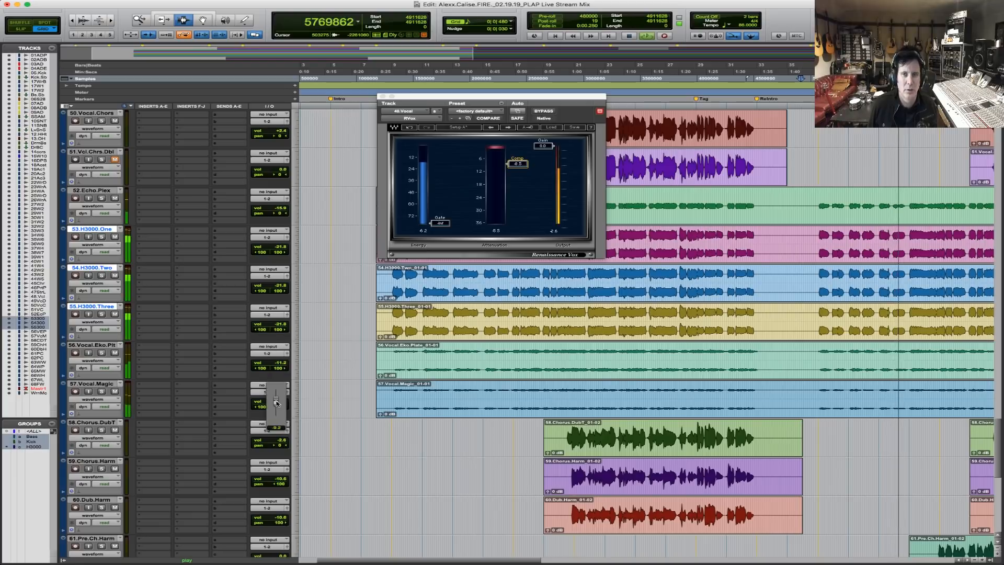
# Audition the 45.Chords track in solo during the second verse, and return it to the full mix.
pyautogui.scroll(5, 600, 371)
pyautogui.scroll(6, 600, 370)
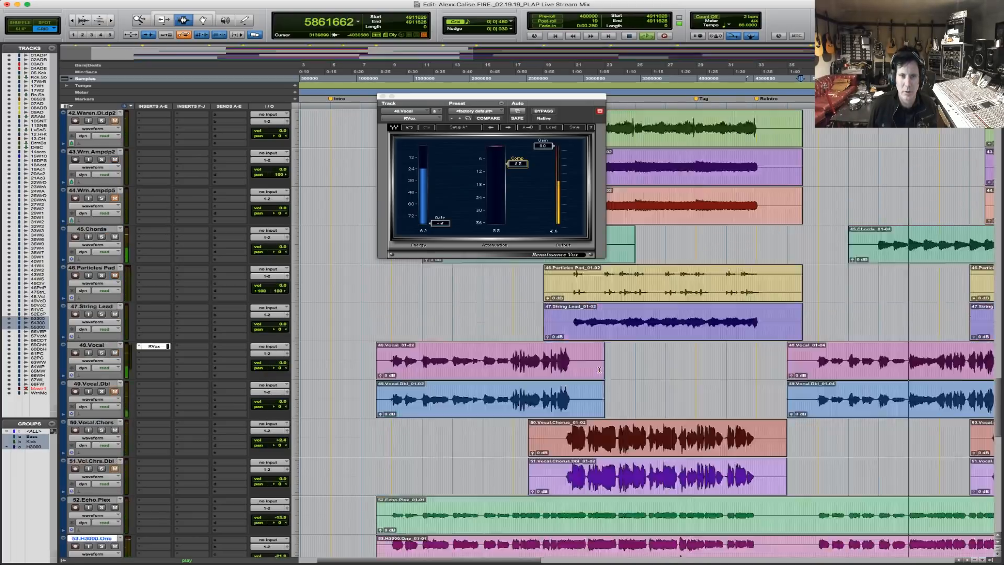
pyautogui.click(106, 354)
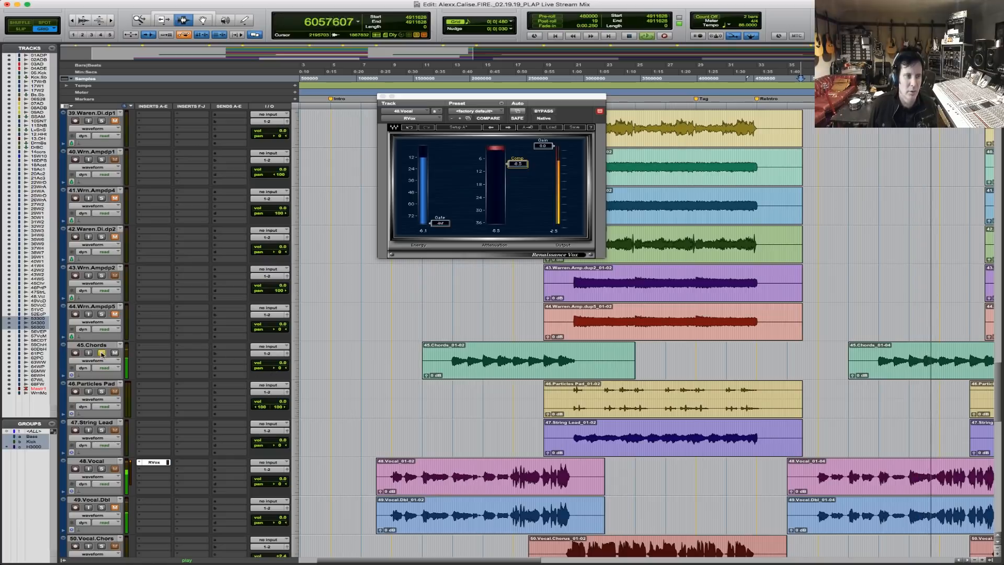
pyautogui.click(102, 354)
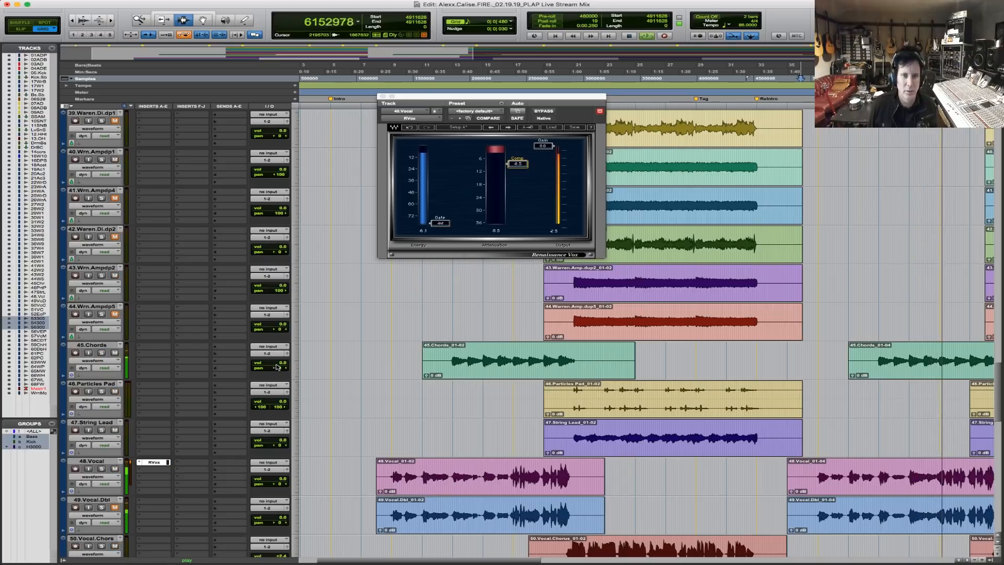
# Pan 61.Pre.Ch.Harm hard left and 62.Pr.ChHrmDbl hard right, lowering both to about -5 dB.
pyautogui.scroll(-8, 822, 477)
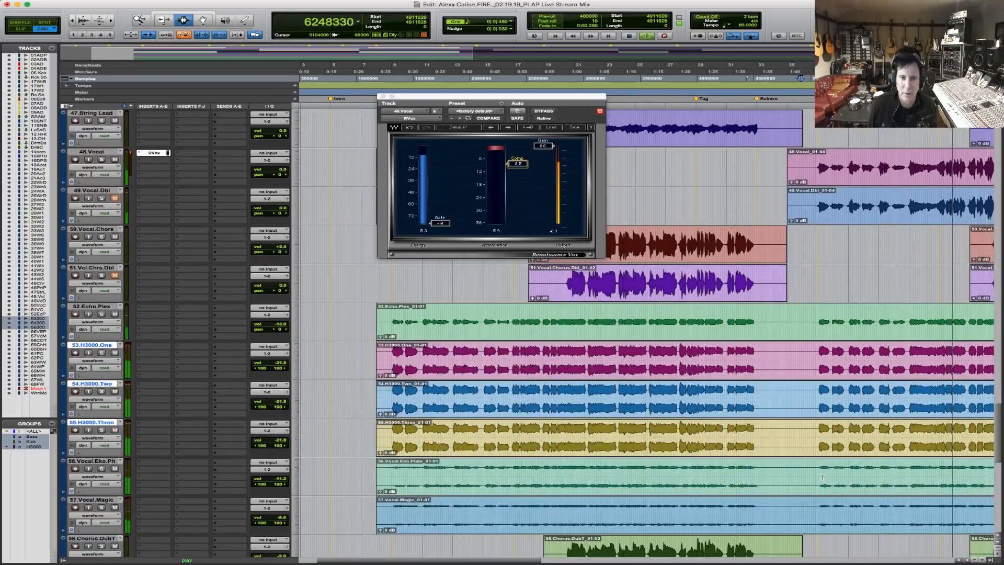
pyautogui.scroll(-6, 822, 477)
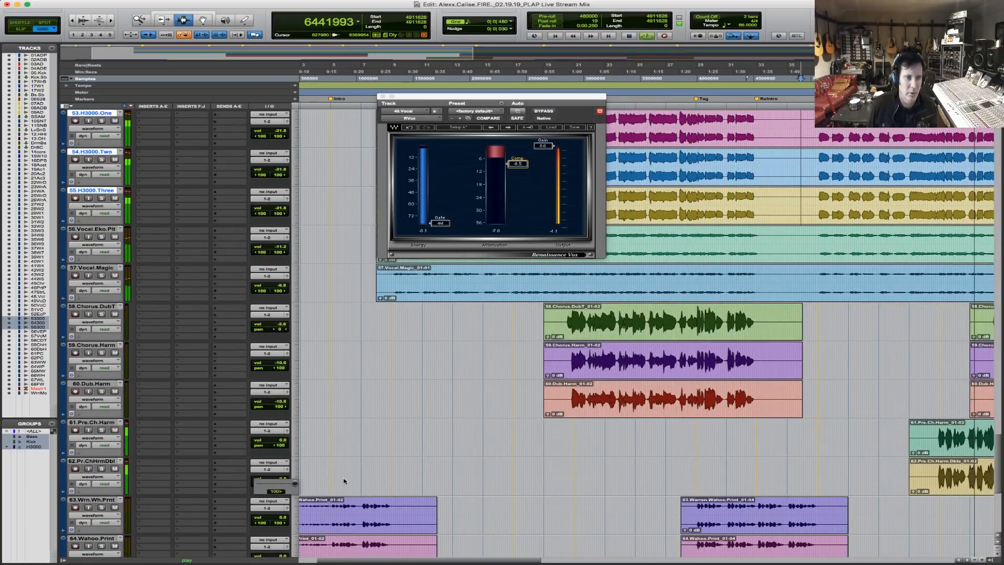
pyautogui.moveTo(278, 439); pyautogui.dragTo(280, 484)
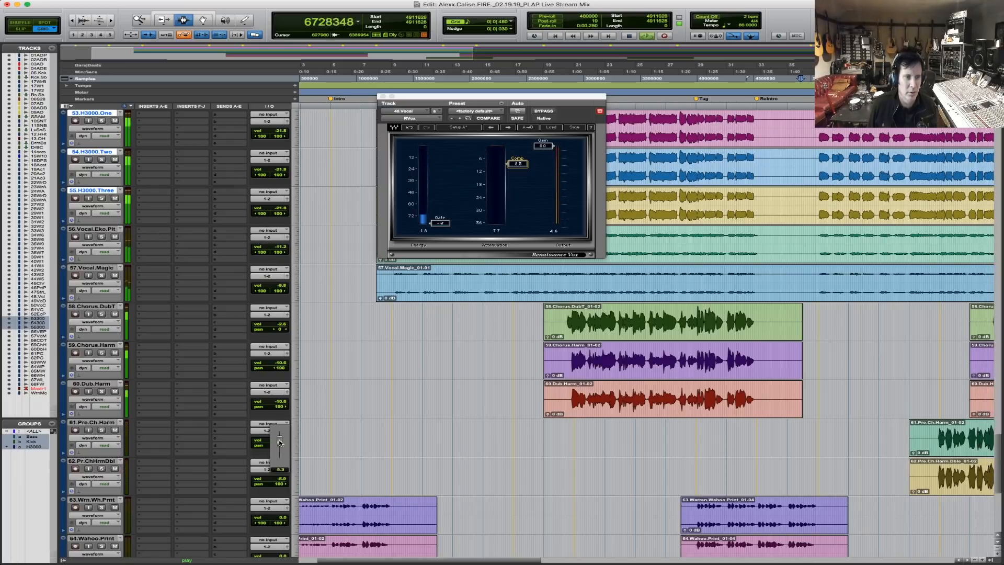
pyautogui.moveTo(280, 442); pyautogui.dragTo(280, 442)
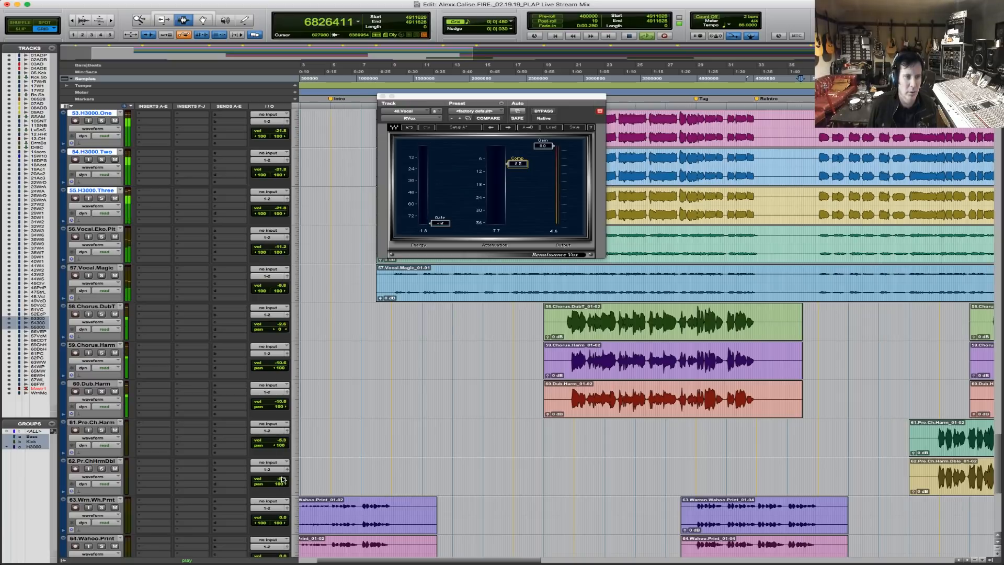
# Close the RVox window and play through the second chorus and Tag, reviewing the pre-chorus harmony and Wahoo print tracks.
pyautogui.hotkey('alt', 'a')
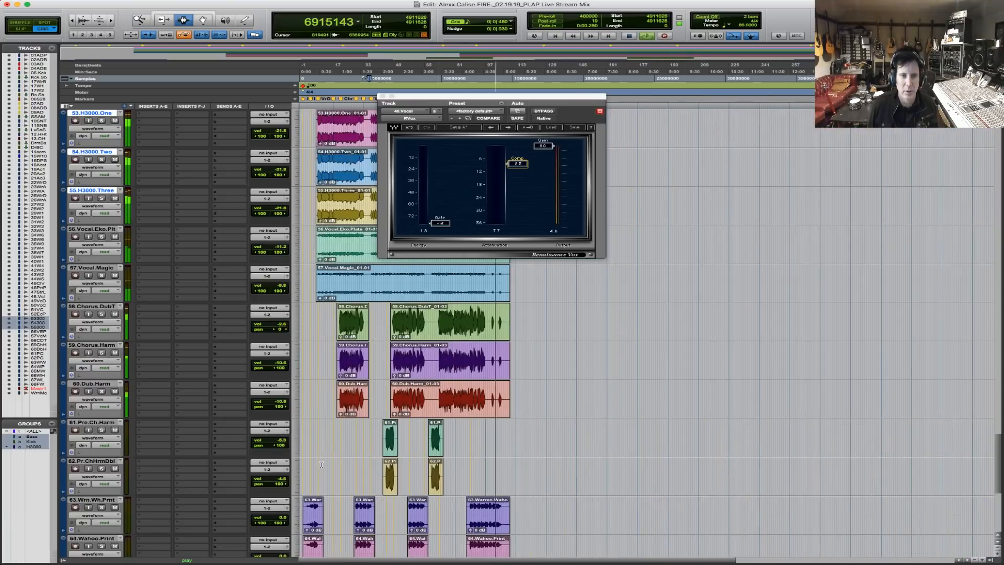
pyautogui.press('F5')
pyautogui.moveTo(701, 437); pyautogui.dragTo(215, 401)
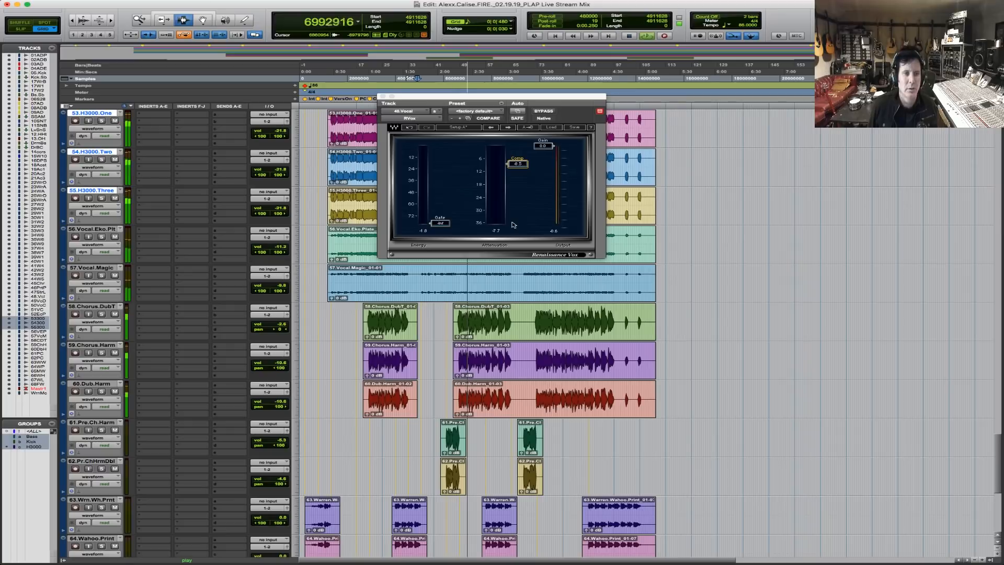
pyautogui.click(383, 96)
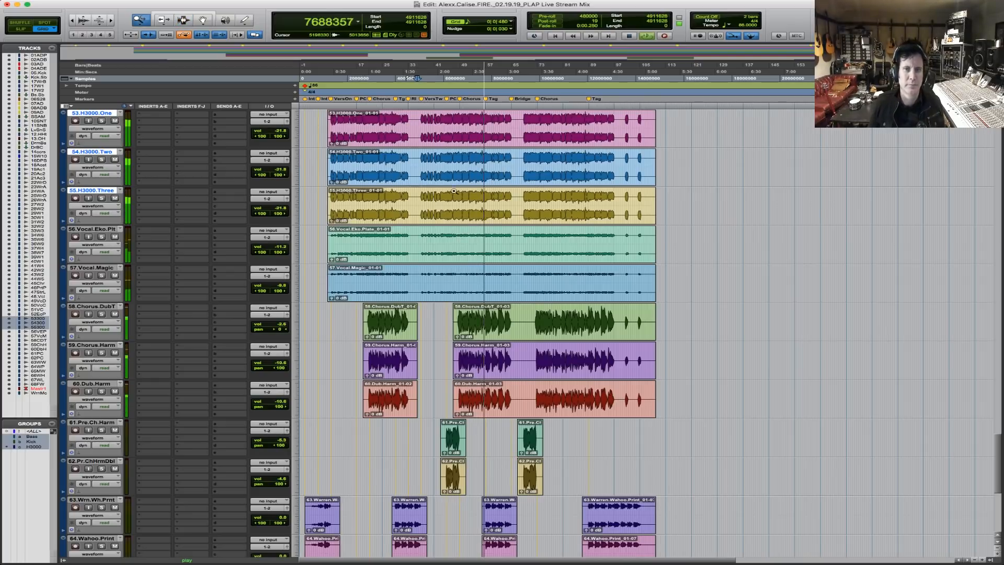
pyautogui.moveTo(426, 194); pyautogui.dragTo(610, 180)
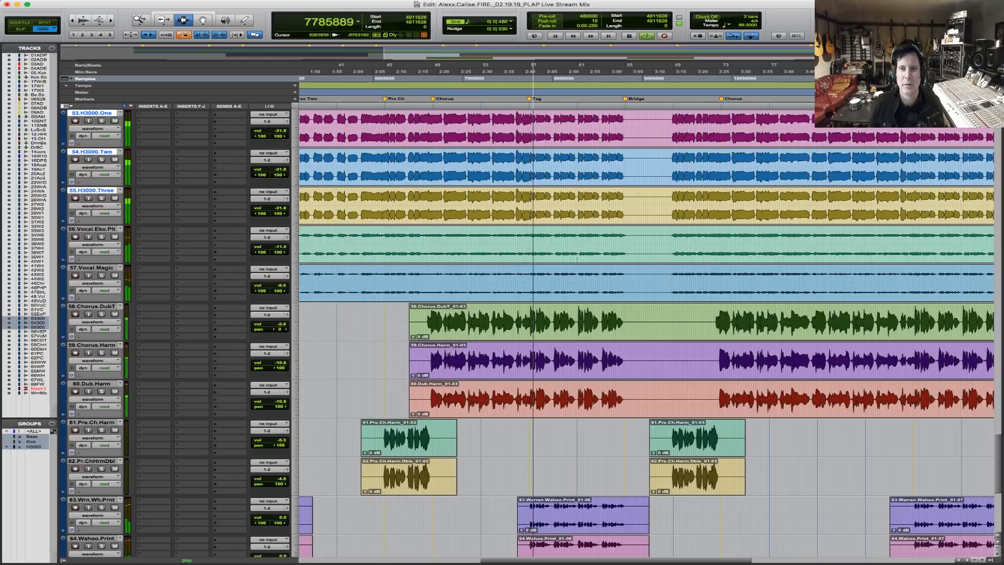
pyautogui.scroll(-3, 577, 259)
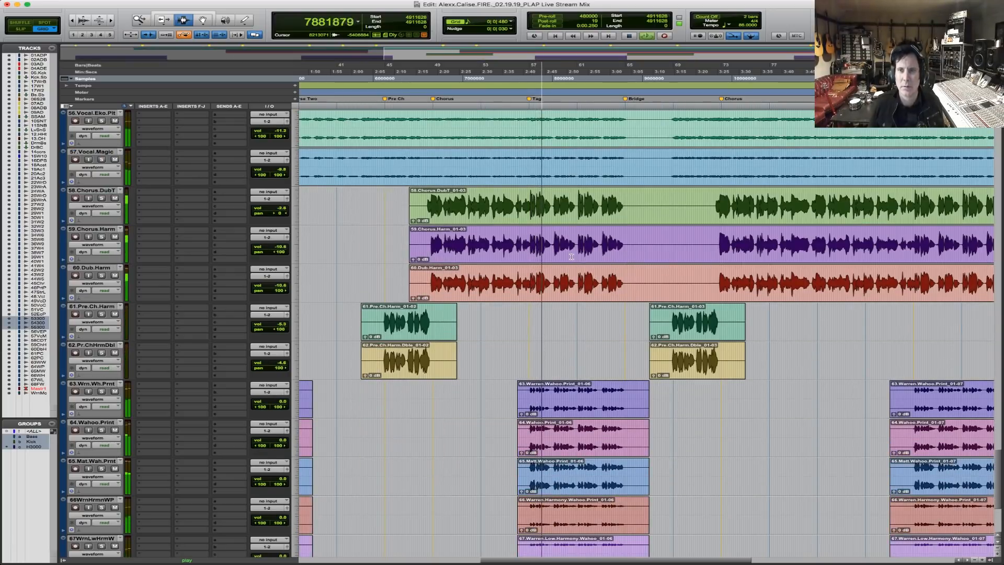
pyautogui.scroll(-5, 571, 256)
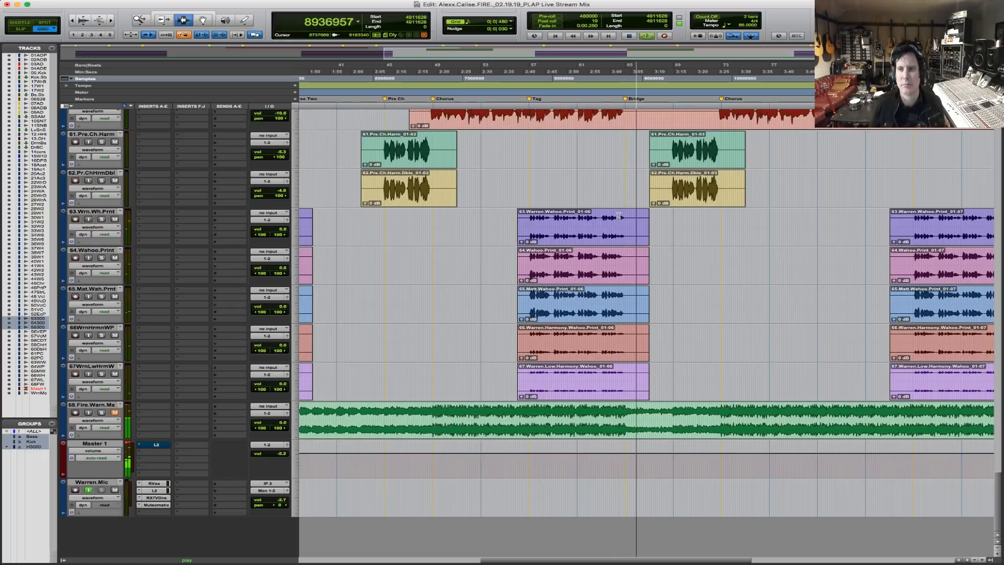
pyautogui.press('space')
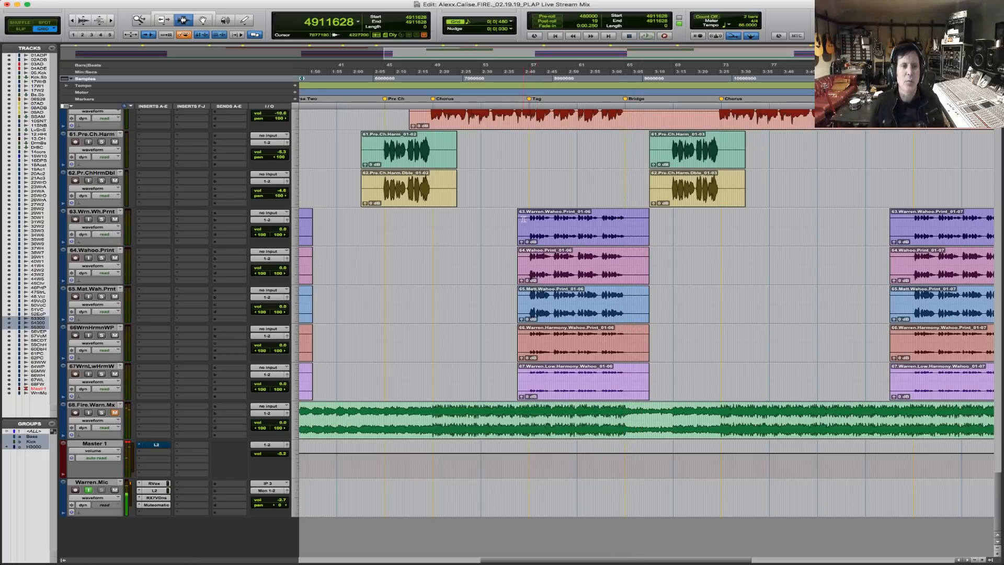
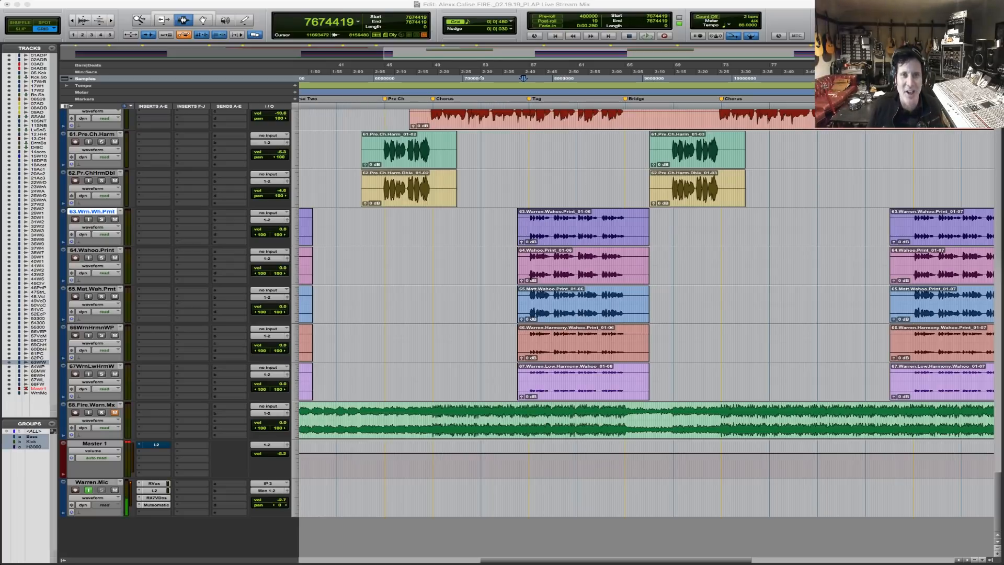
# Place the edit cursor on 52.Echo.Plex at the second Pre Ch marker.
pyautogui.scroll(6, 816, 329)
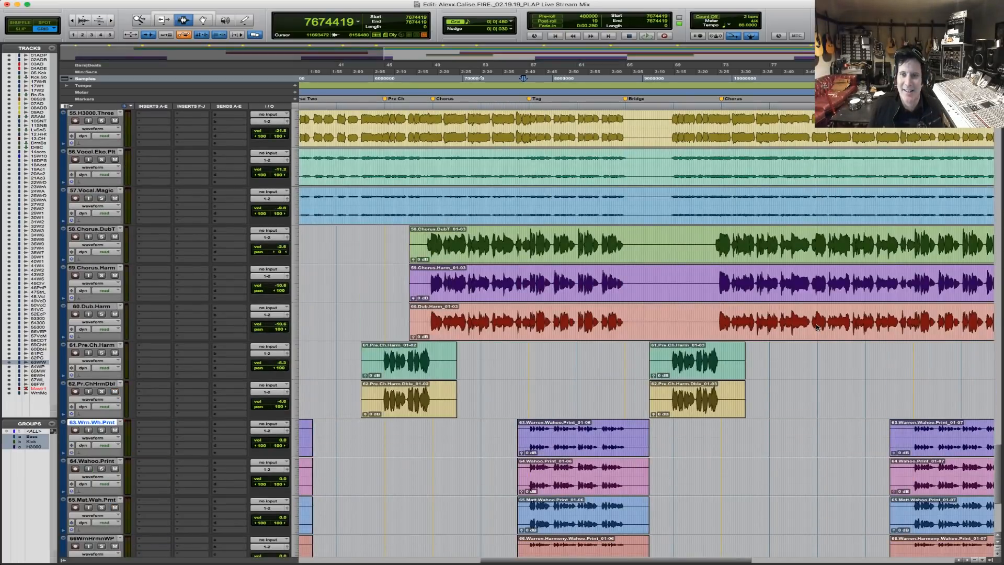
pyautogui.scroll(3, 817, 328)
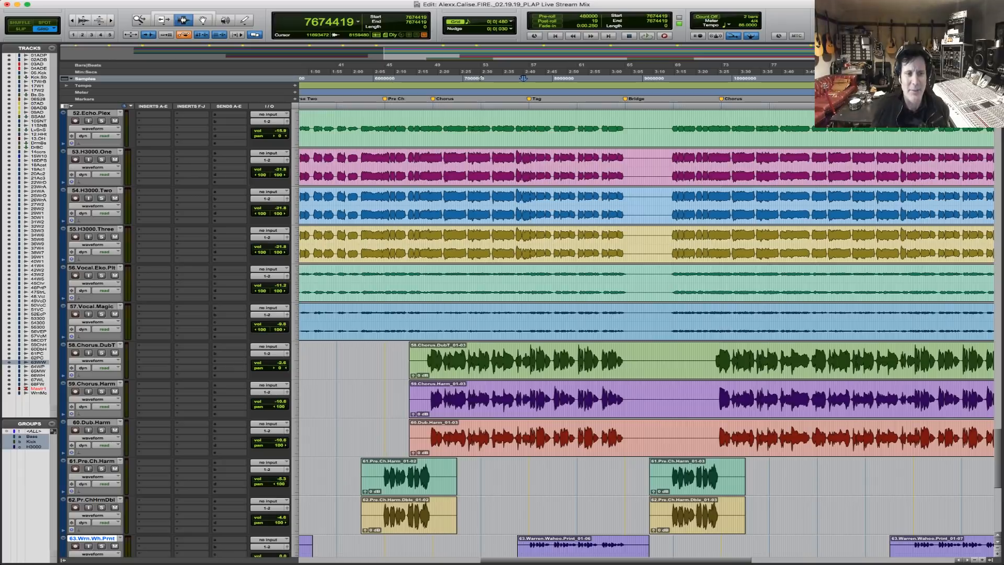
pyautogui.click(370, 158)
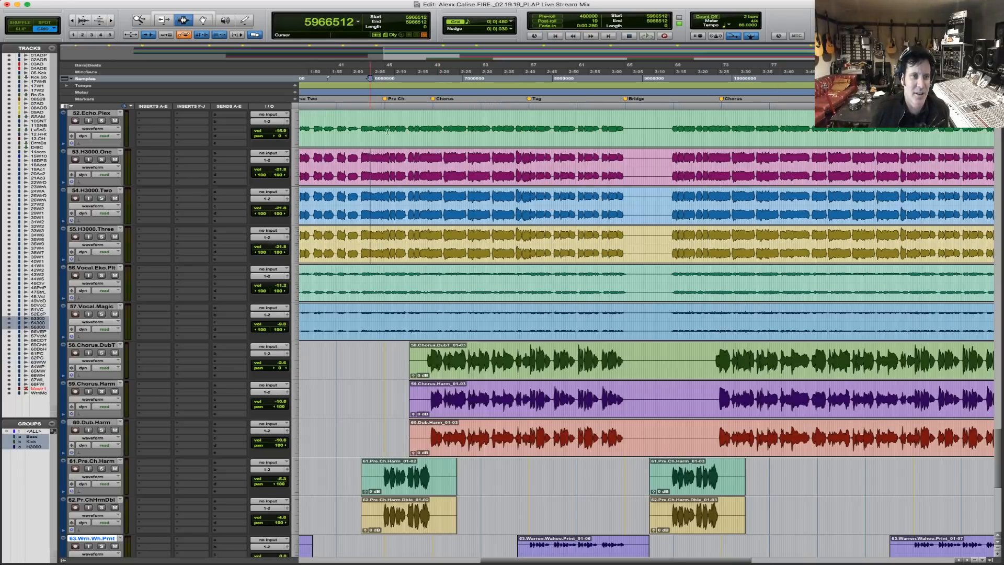
pyautogui.click(387, 117)
pyautogui.click(394, 115)
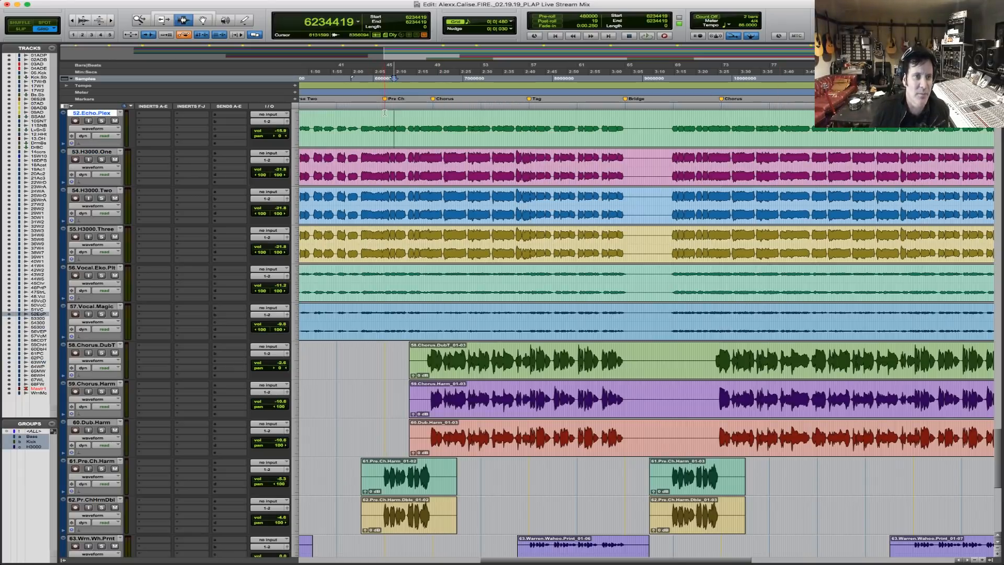
pyautogui.click(386, 131)
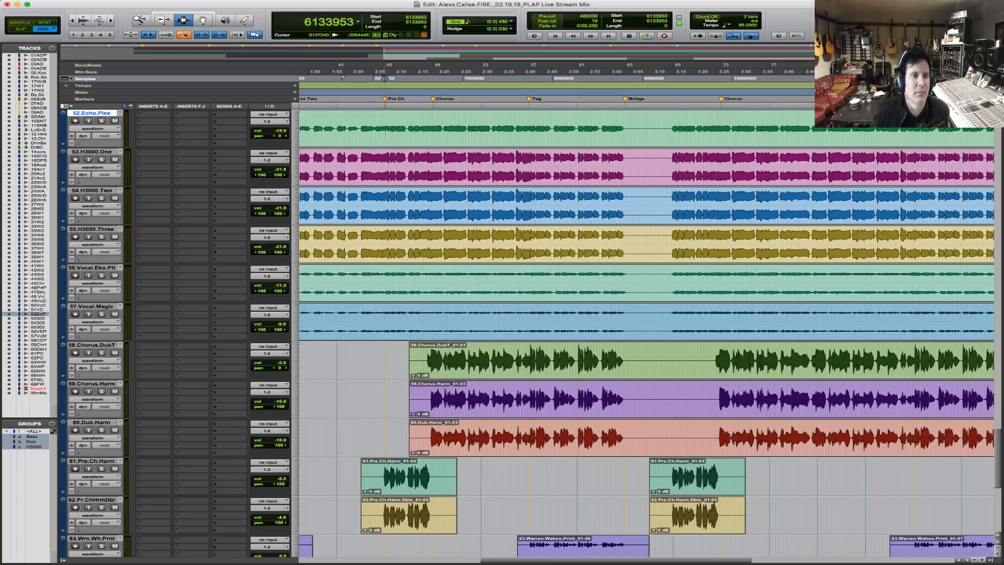
# Play the mix from the second Pre Ch marker into the Tag, reviewing the vocal, string and guitar tracks.
pyautogui.press('space')
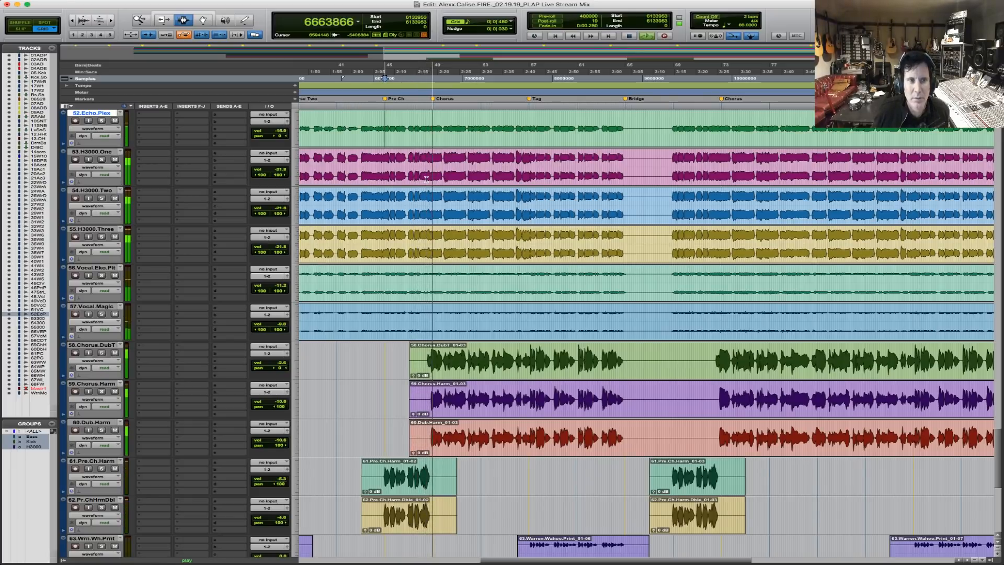
pyautogui.scroll(5, 426, 179)
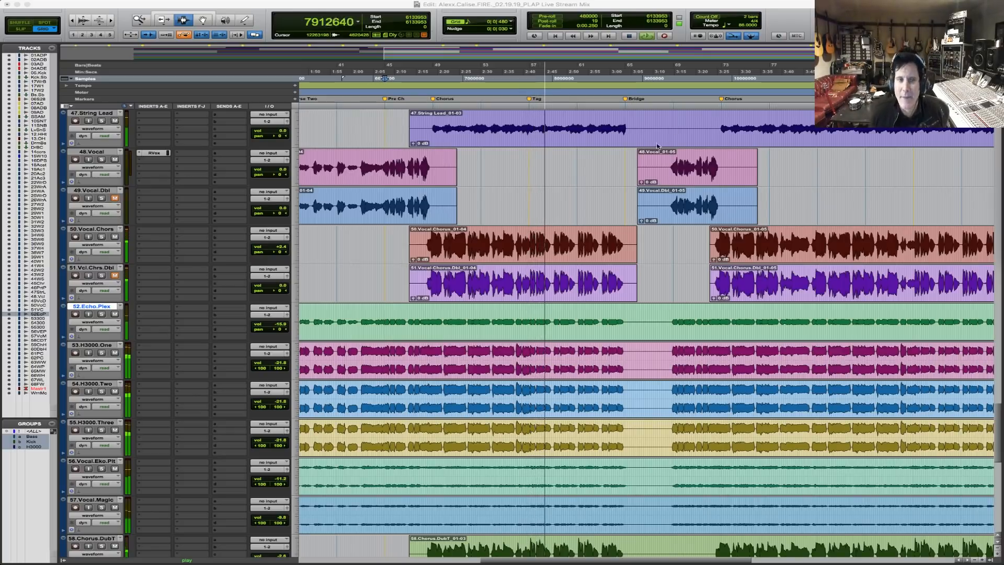
pyautogui.scroll(5, 473, 285)
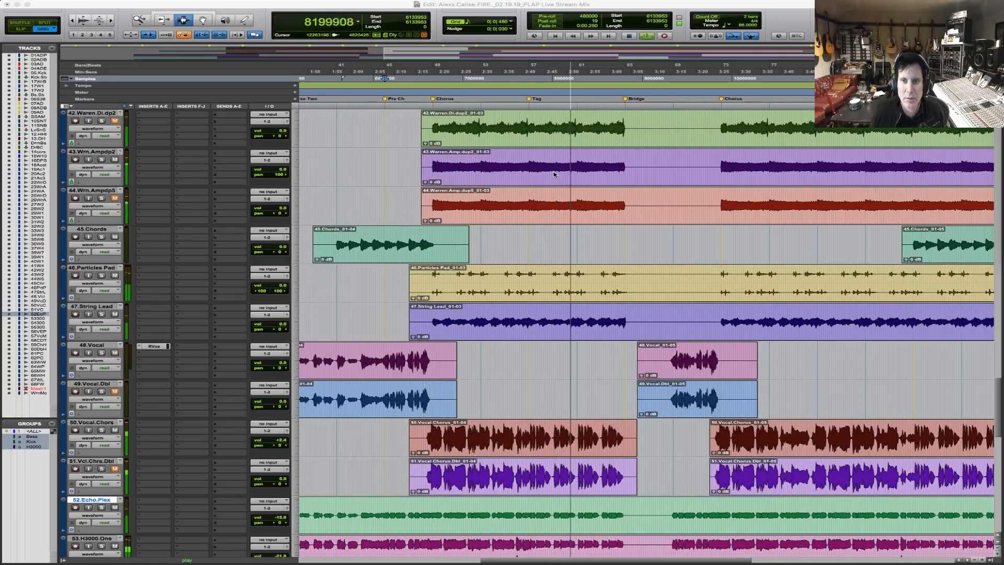
# Place the edit cursor on 43.Wrn.Ampdp2 at the second Chorus marker and stop playback.
pyautogui.click(423, 168)
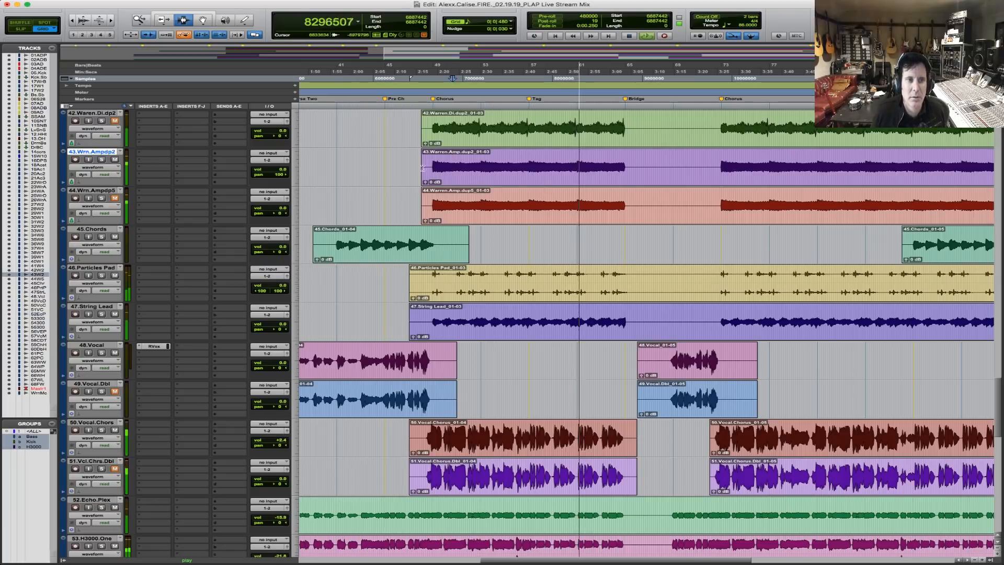
pyautogui.click(428, 164)
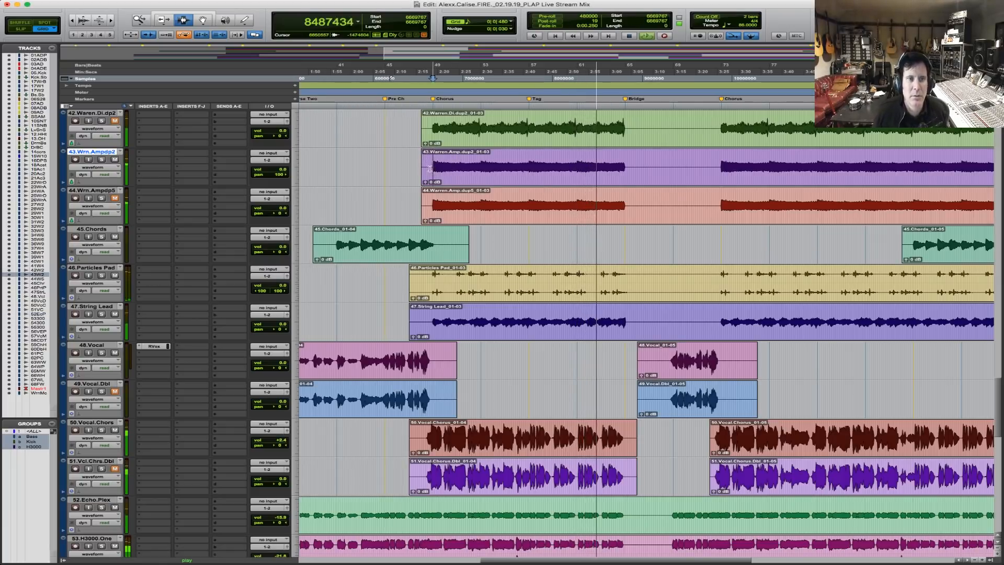
pyautogui.press('t')
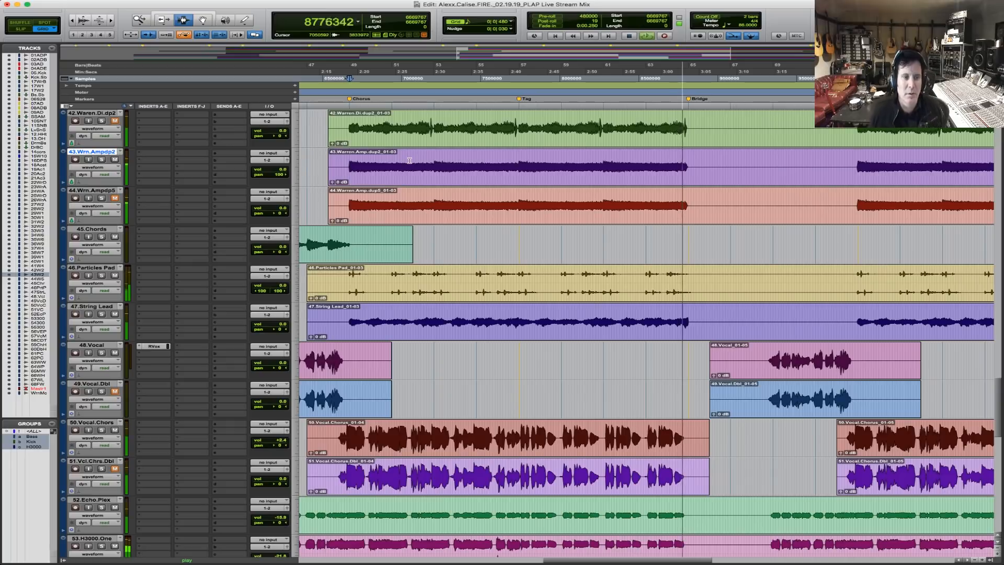
pyautogui.press('space')
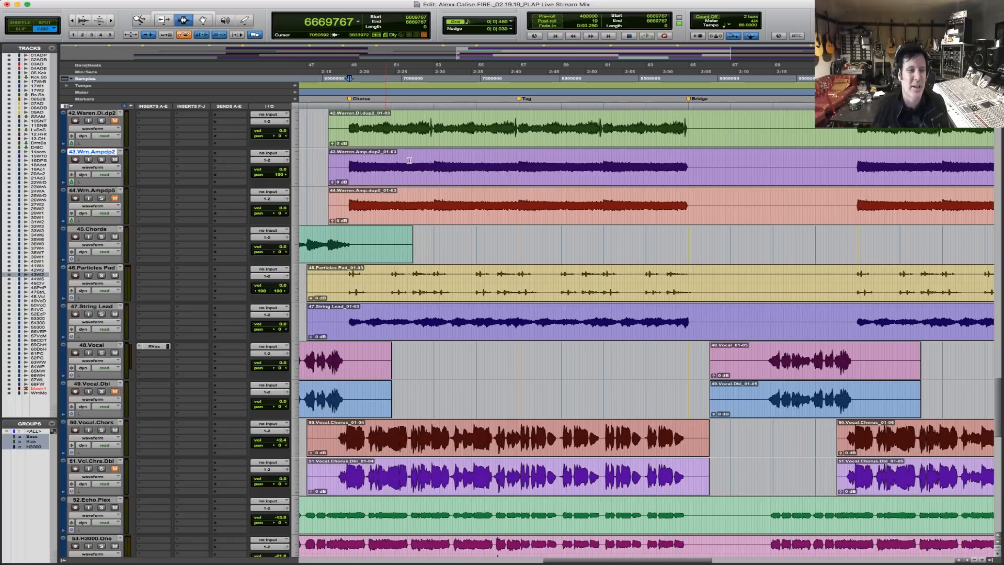
# Create a Mix/Edit group named All.Drums from the kick, snare, hi-hat and overhead tracks, 02 through 13, leaving out the bass tracks and submixes.
pyautogui.scroll(15, 409, 161)
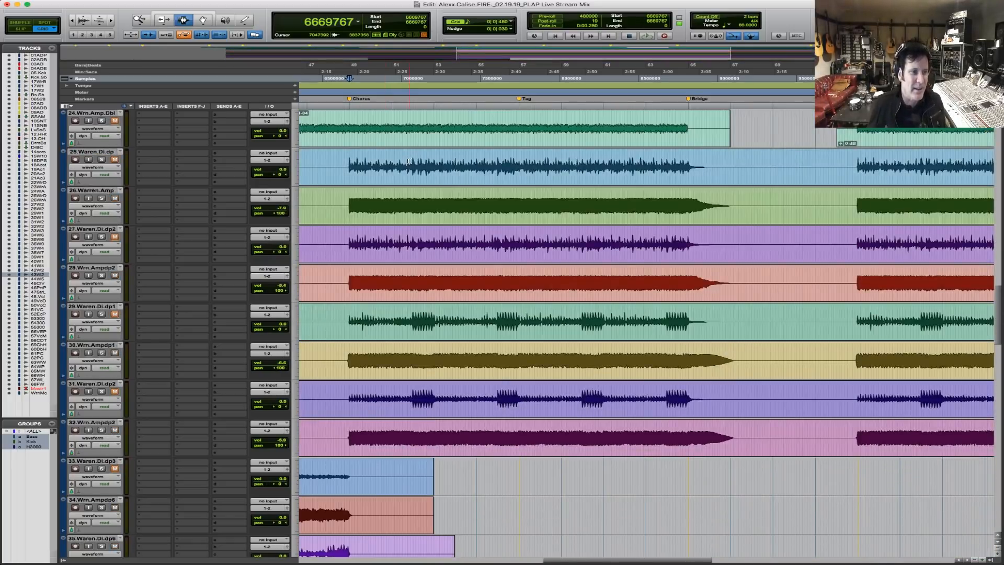
pyautogui.scroll(15, 410, 161)
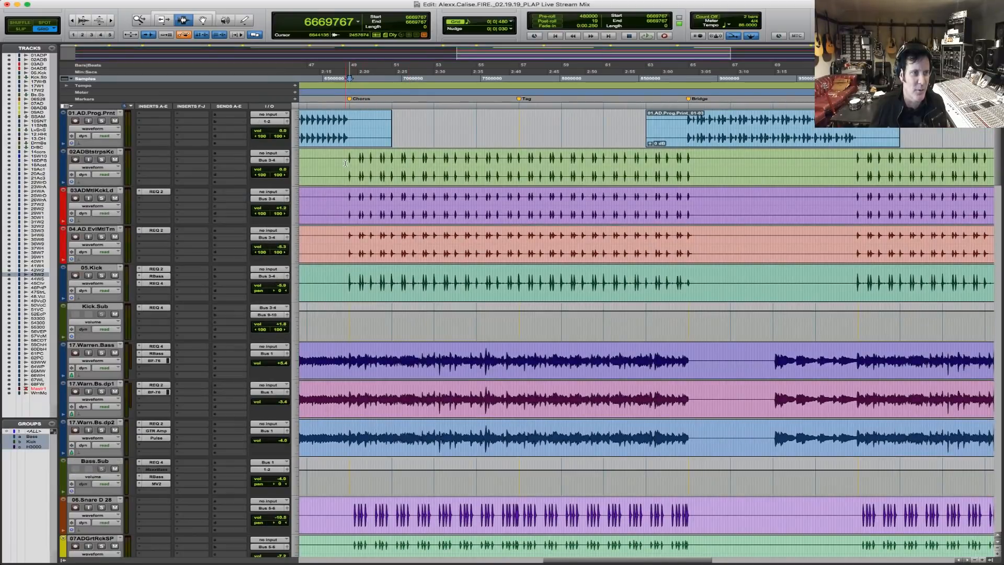
pyautogui.click(344, 165)
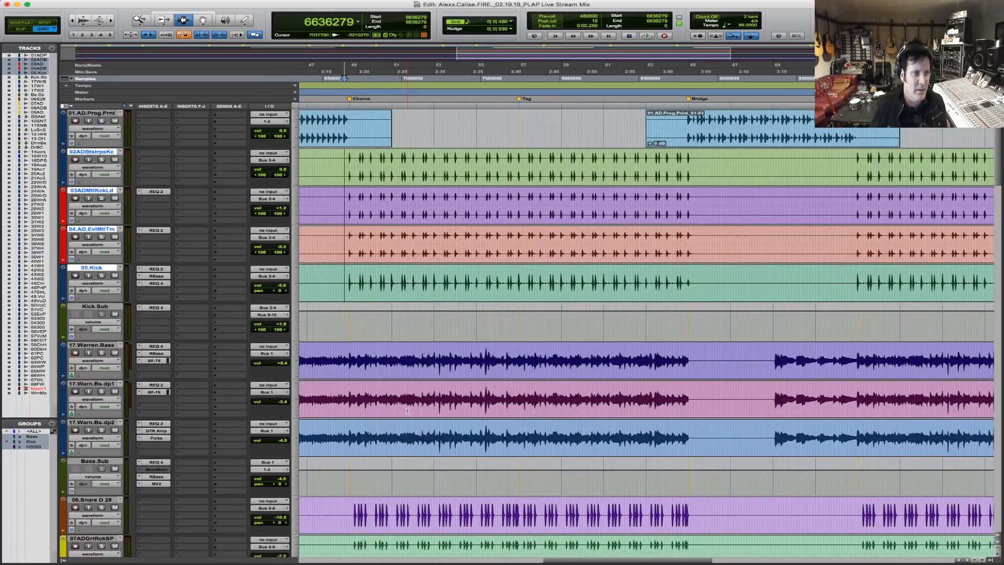
pyautogui.scroll(-3, 407, 410)
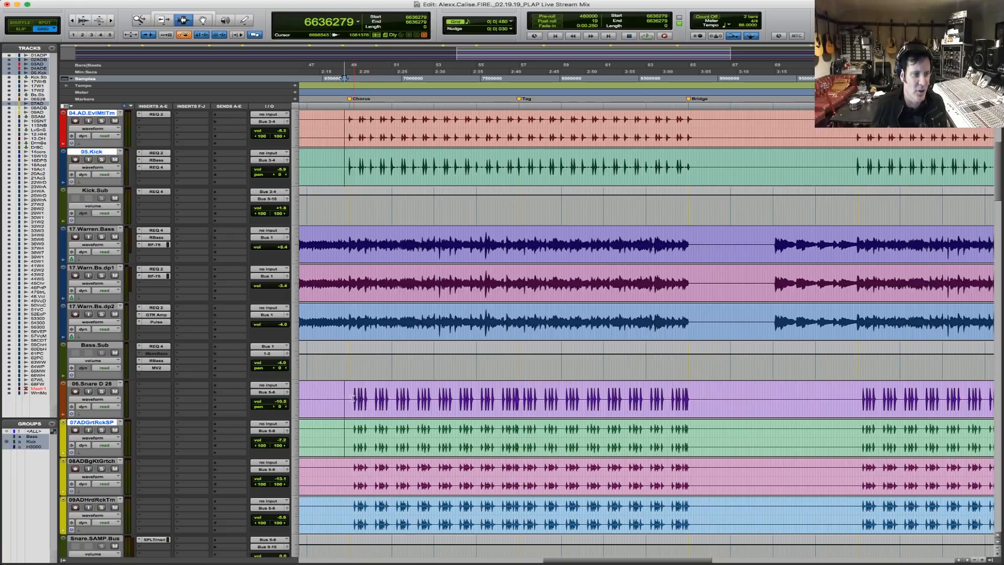
pyautogui.scroll(-5, 434, 500)
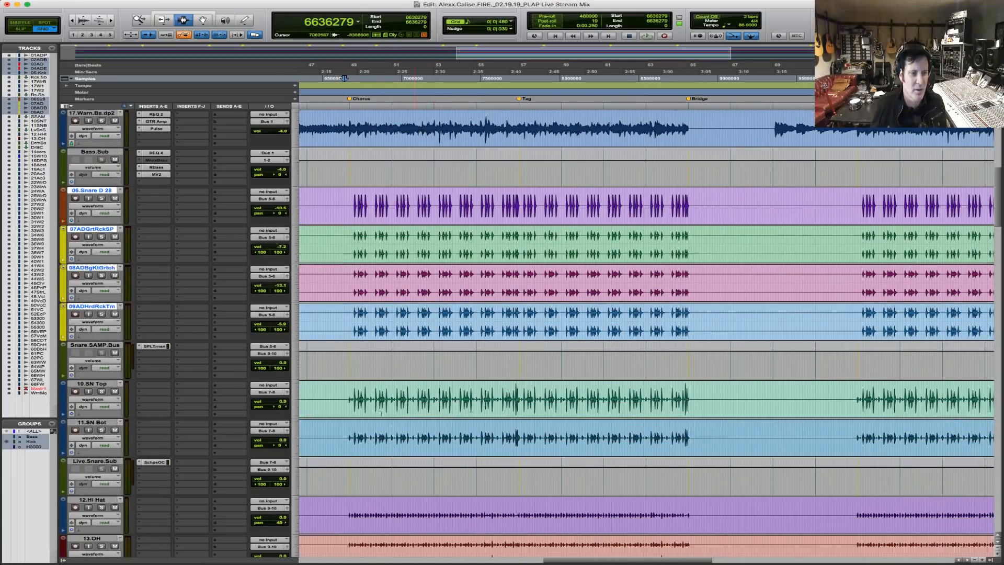
pyautogui.click(344, 392)
pyautogui.scroll(-4, 497, 460)
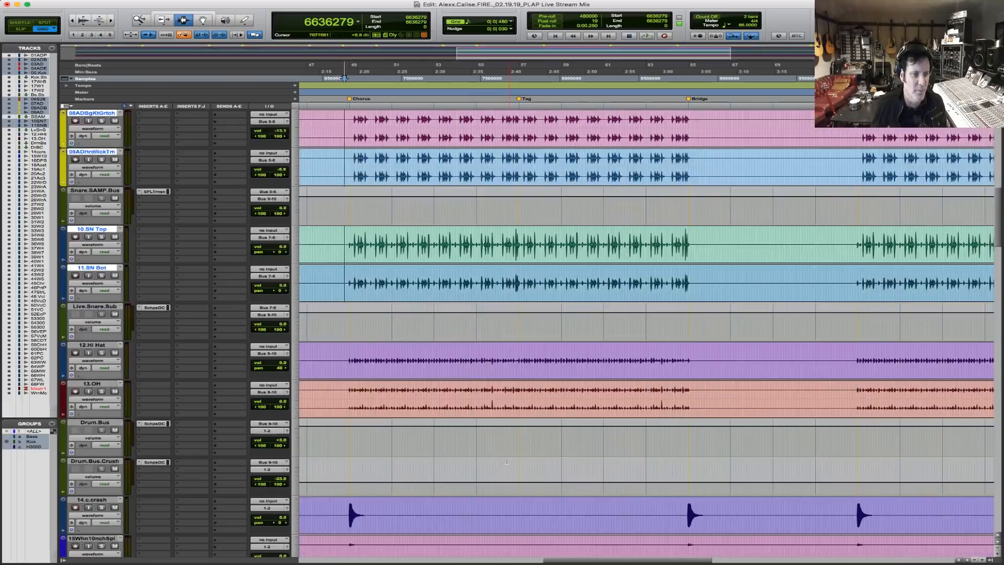
pyautogui.keyDown('shift'); pyautogui.click(341, 406); pyautogui.keyUp('shift')
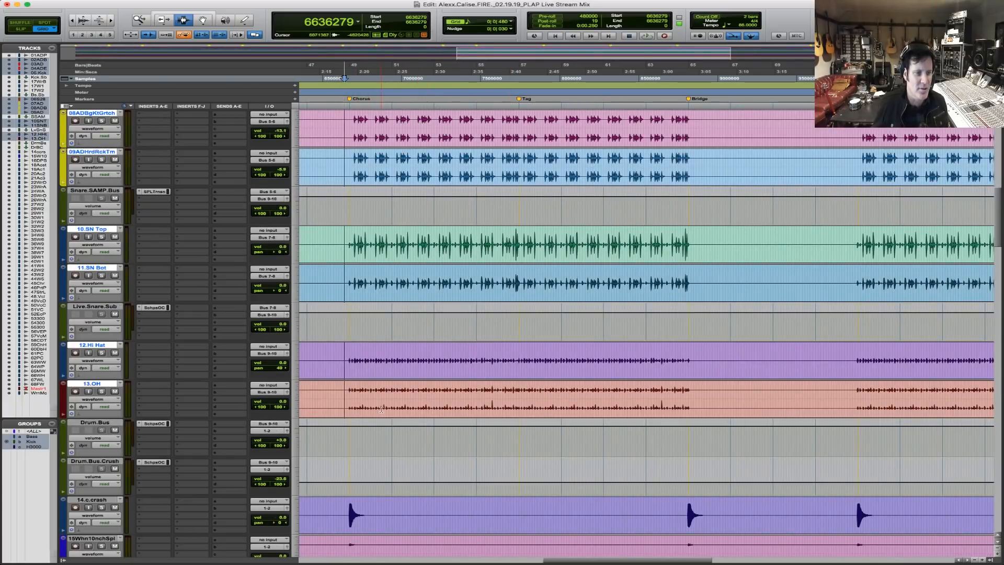
pyautogui.press('super+g')
pyautogui.write('A')
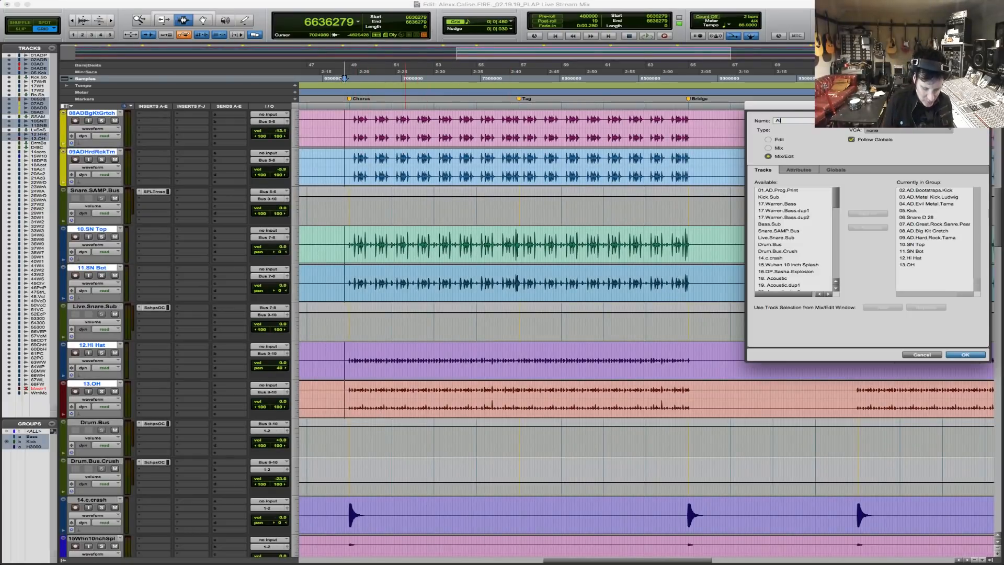
pyautogui.write('ll.Drums')
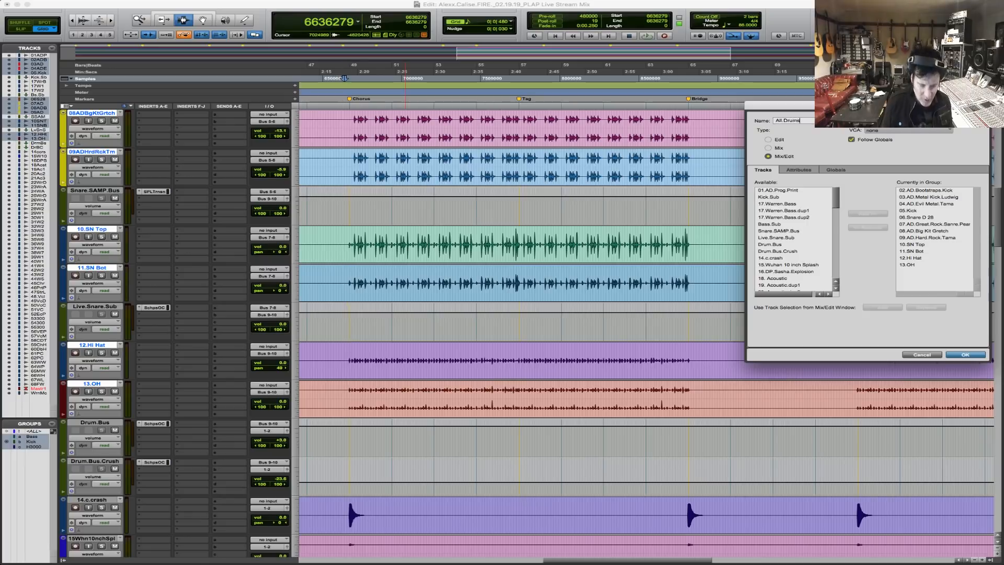
pyautogui.press('Return')
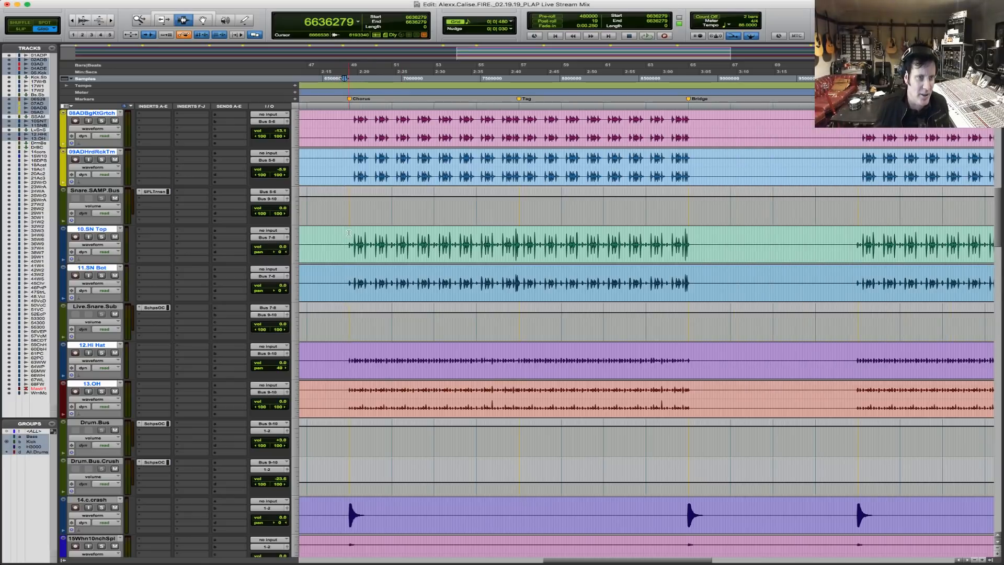
# Solo the All.Drums tracks and play them from the second Chorus marker into the Tag.
pyautogui.press('space')
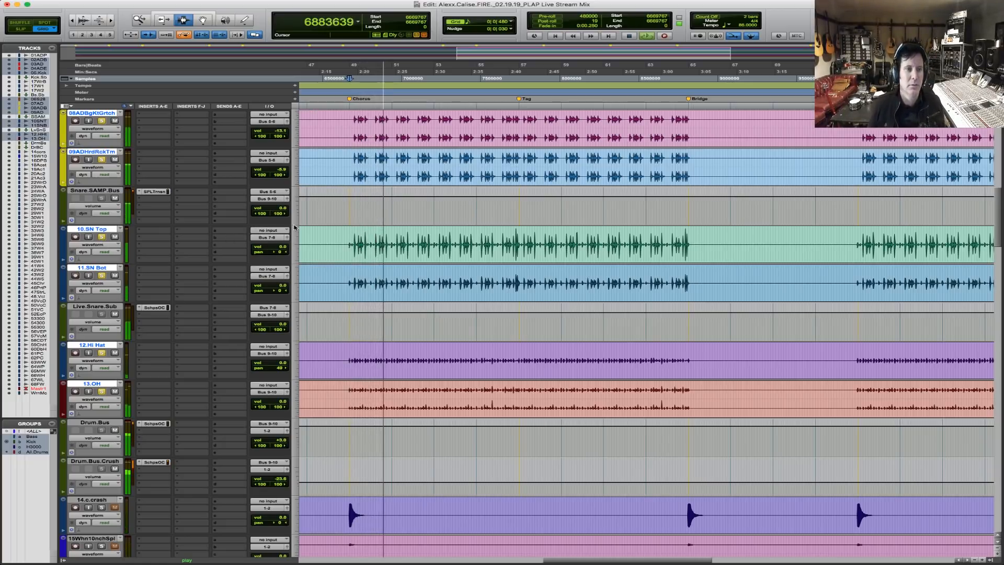
pyautogui.moveTo(338, 251); pyautogui.dragTo(541, 256)
pyautogui.scroll(4, 485, 260)
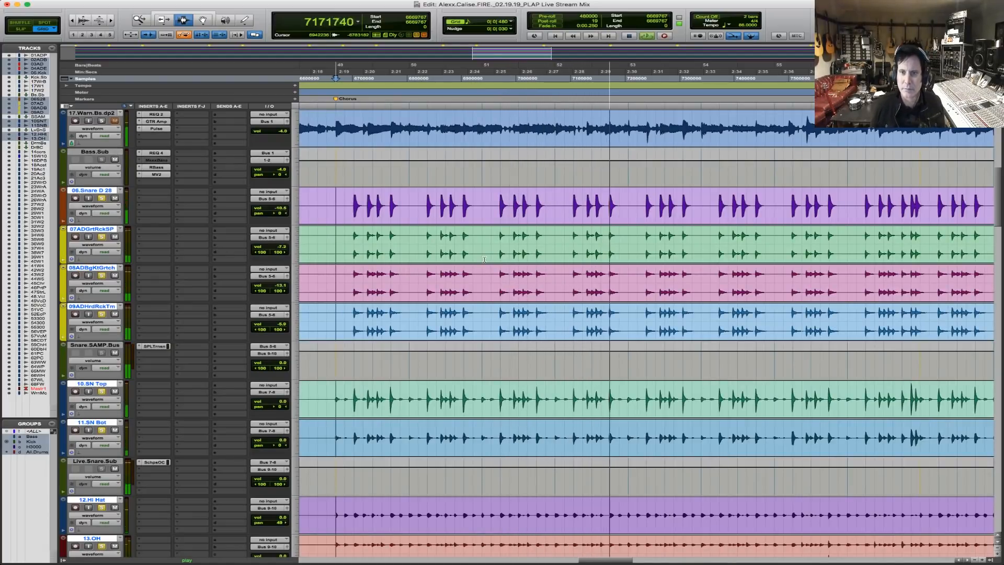
pyautogui.scroll(-3, 484, 260)
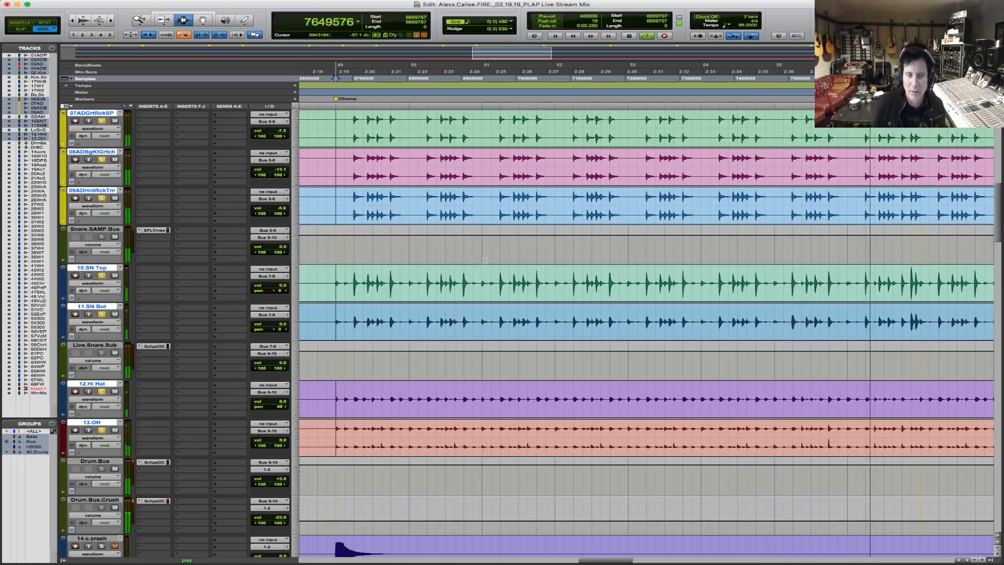
pyautogui.press('r')
pyautogui.press('r')
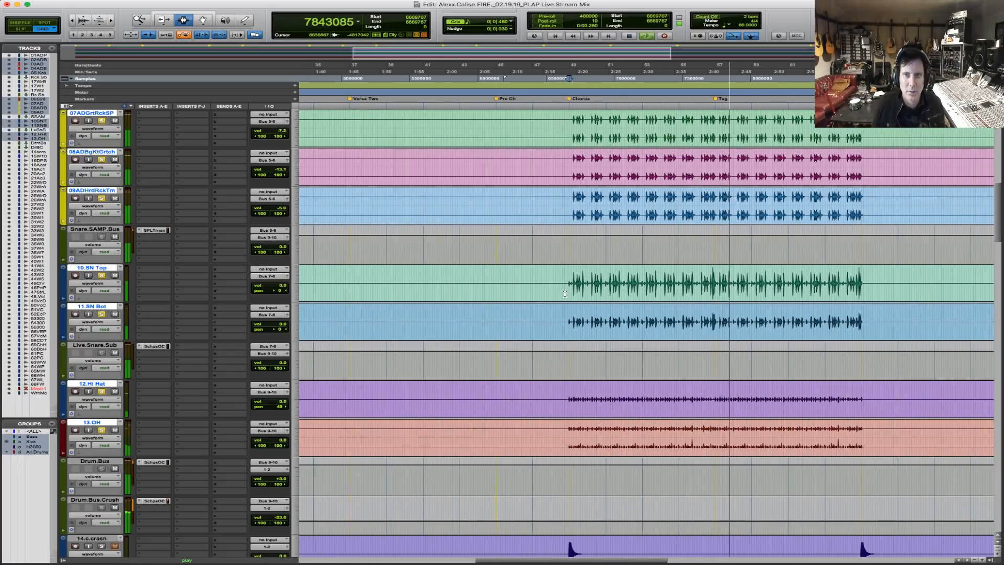
pyautogui.press('space')
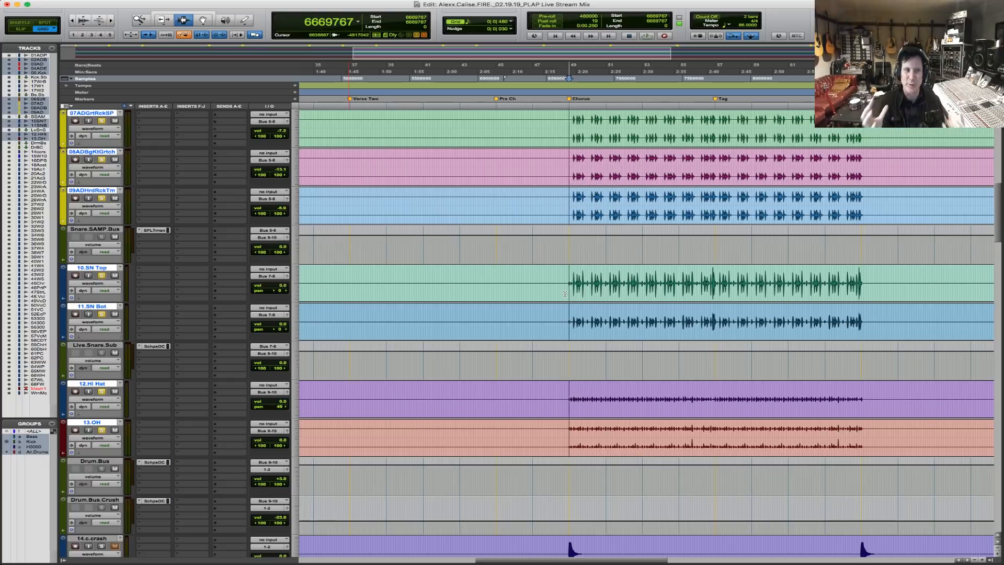
# Select the second chorus and Tag across the grouped drum tracks, from the Chorus marker to where the drums stop.
pyautogui.press('F5')
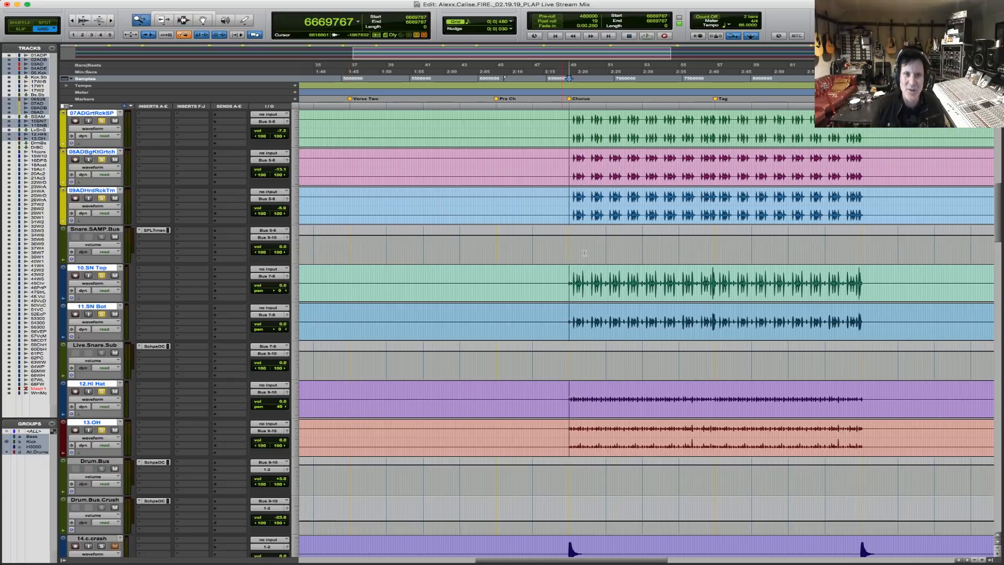
pyautogui.moveTo(554, 199); pyautogui.dragTo(821, 191)
pyautogui.moveTo(912, 191); pyautogui.dragTo(913, 191)
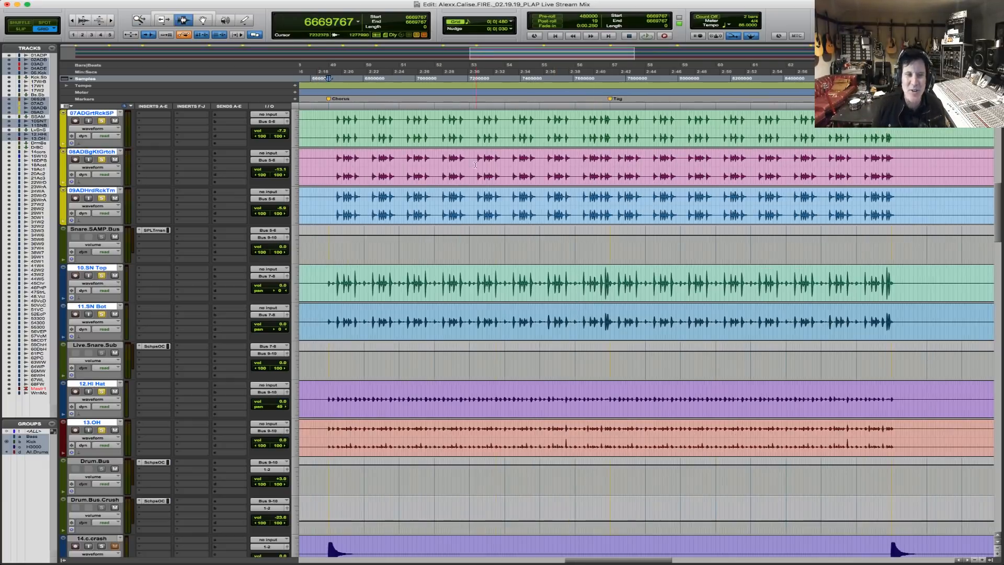
pyautogui.moveTo(327, 183); pyautogui.dragTo(893, 192)
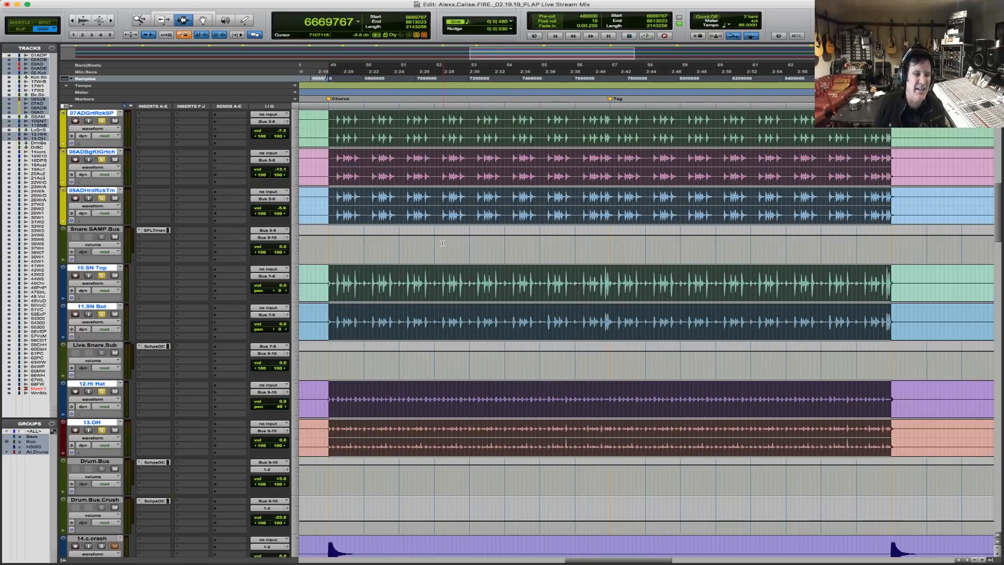
# Play the start of the selected chorus with the drums soloed, reviewing the cymbal, acoustic and electric guitar tracks.
pyautogui.scroll(-5, 577, 348)
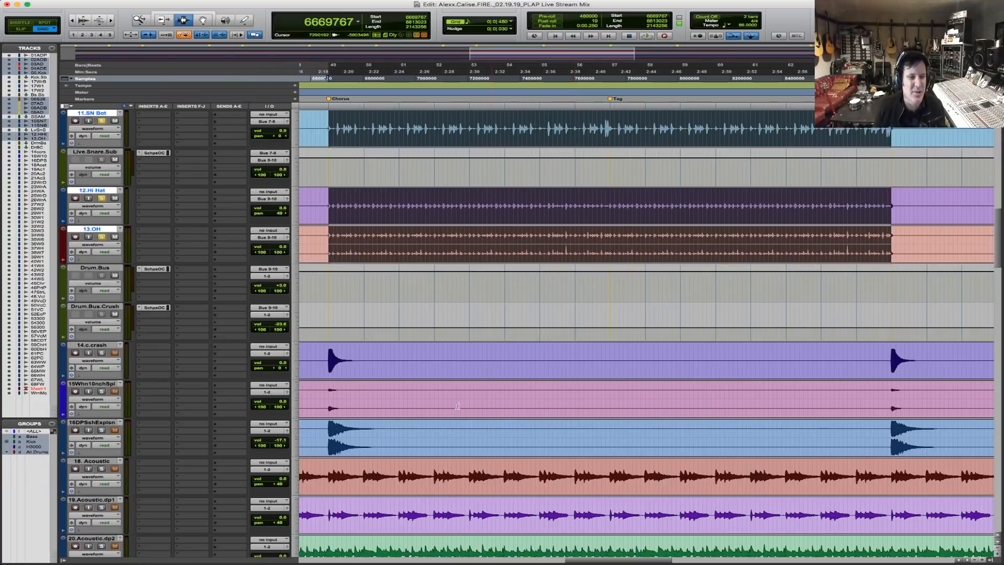
pyautogui.press('space')
pyautogui.scroll(-5, 175, 550)
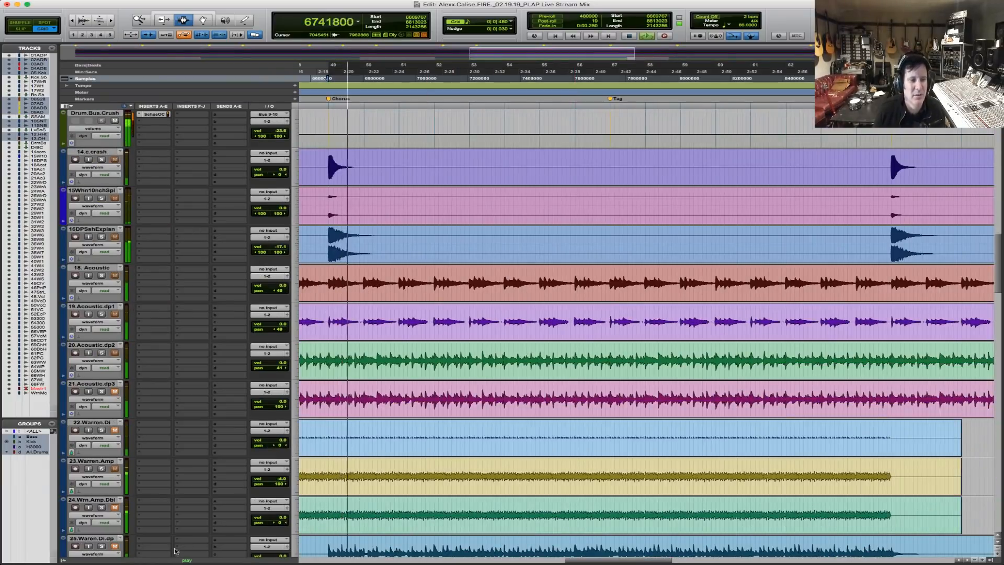
pyautogui.scroll(-4, 210, 531)
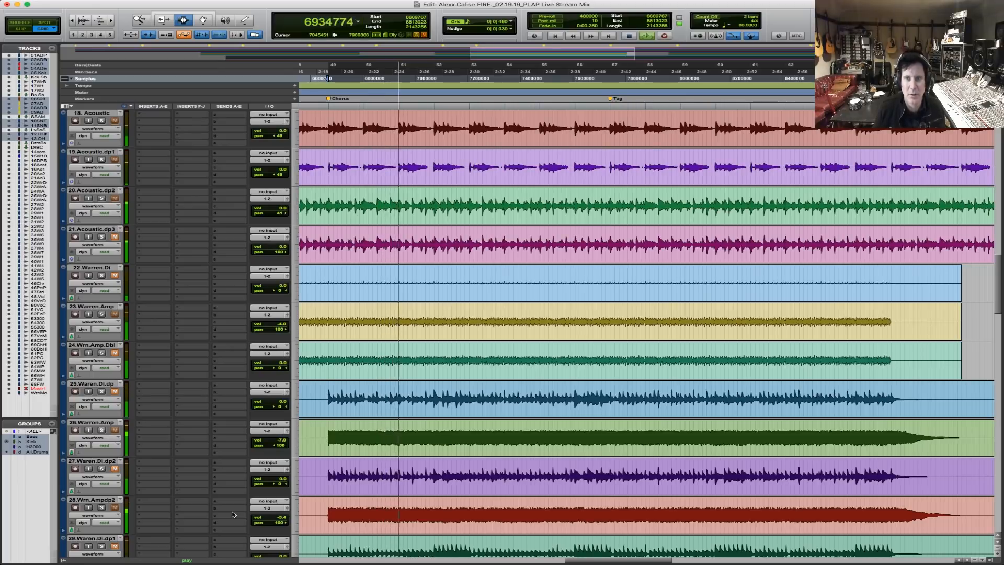
pyautogui.press('space')
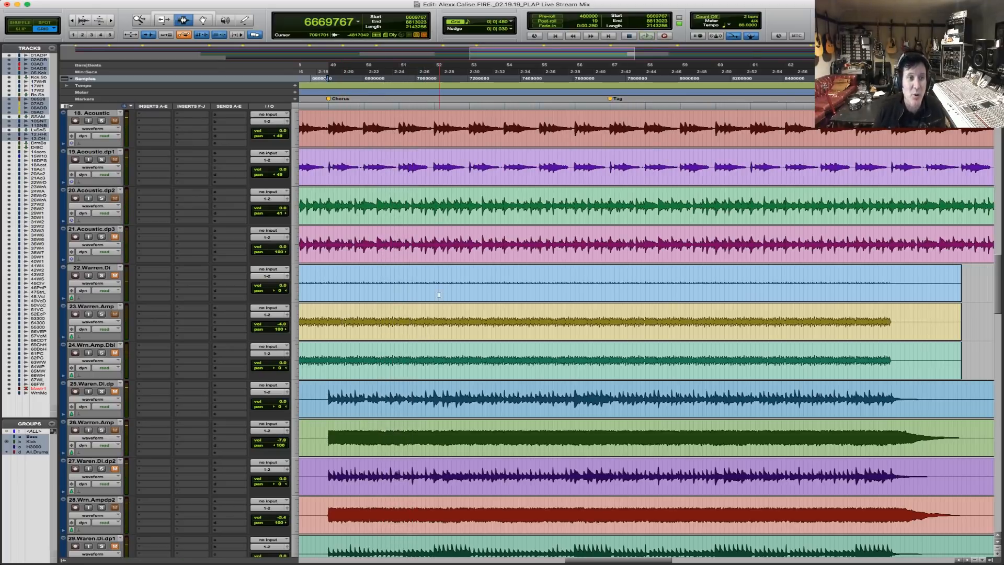
# Solo the three 17.Warren.Bass tracks along with the drums and play the selected chorus.
pyautogui.scroll(14, 332, 258)
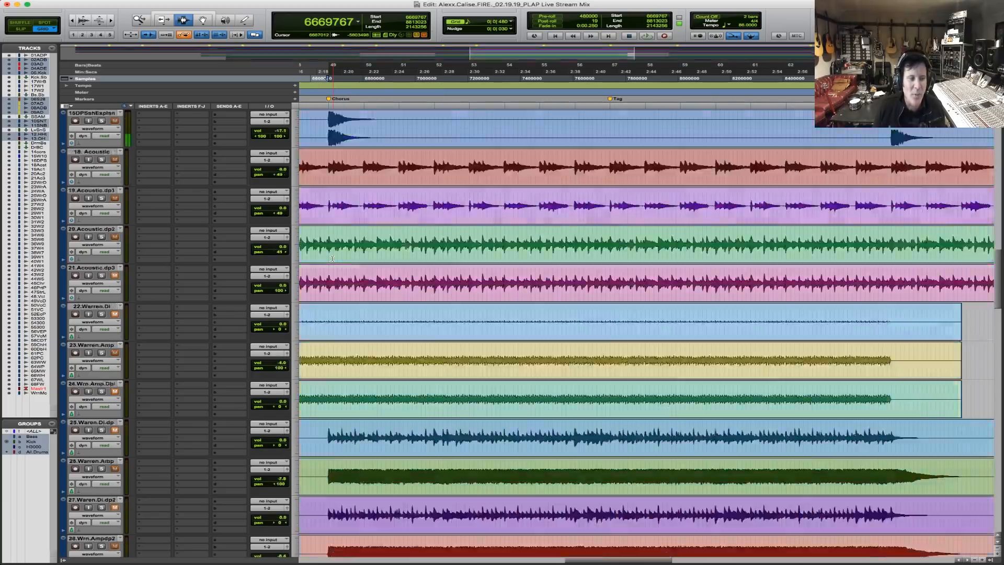
pyautogui.scroll(1, 332, 259)
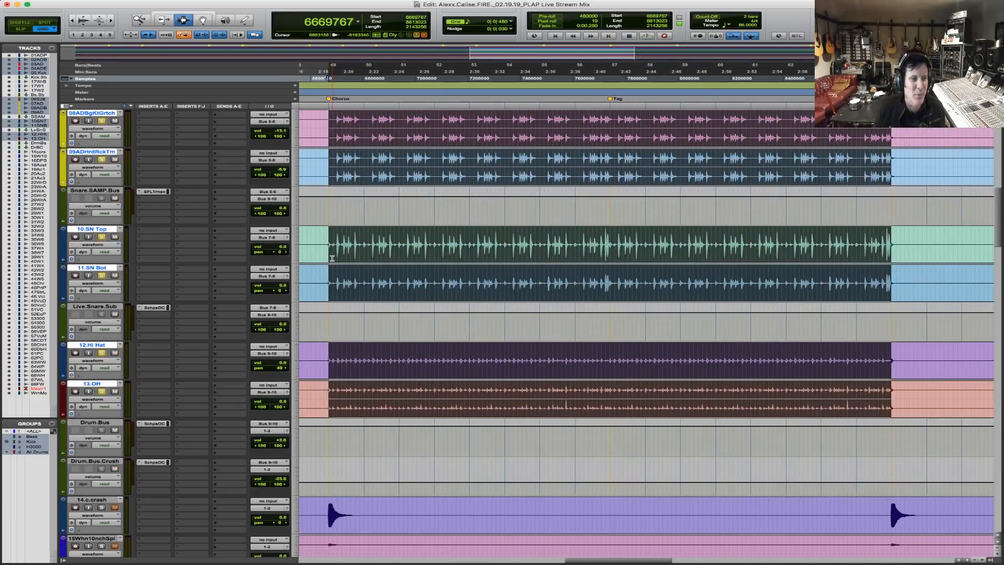
pyautogui.scroll(10, 332, 258)
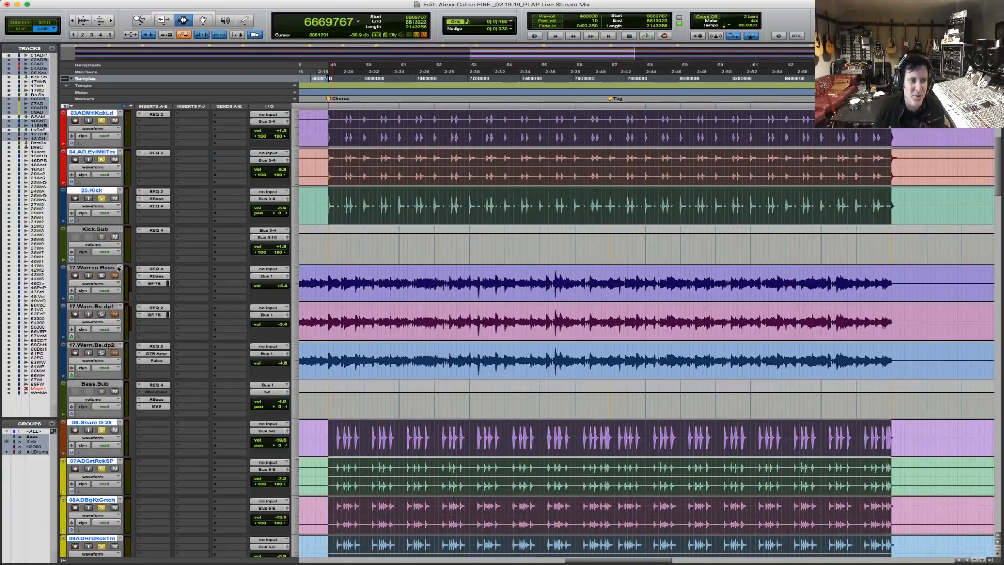
pyautogui.press('space')
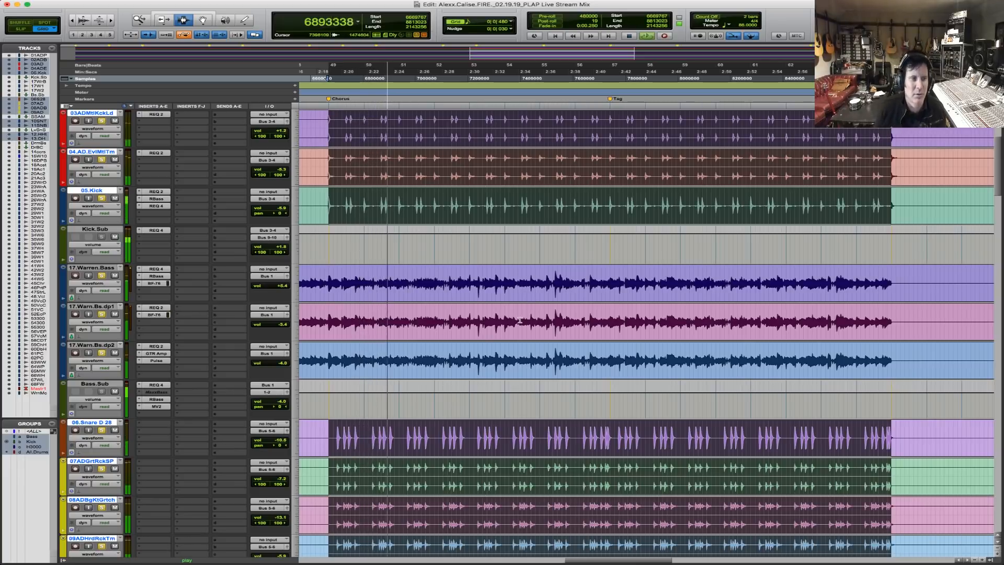
# Boost the high EQ gain in the Scheps Omni Channel to about 1.9 on Drum.Bus and about 1.5 on Drum.Bus.Crush.
pyautogui.scroll(-9, 464, 338)
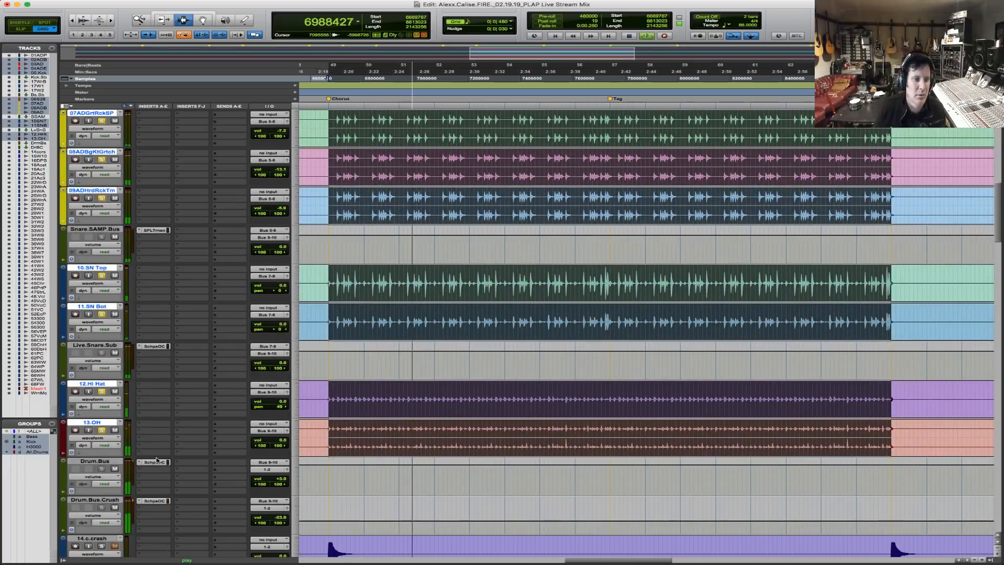
pyautogui.click(154, 462)
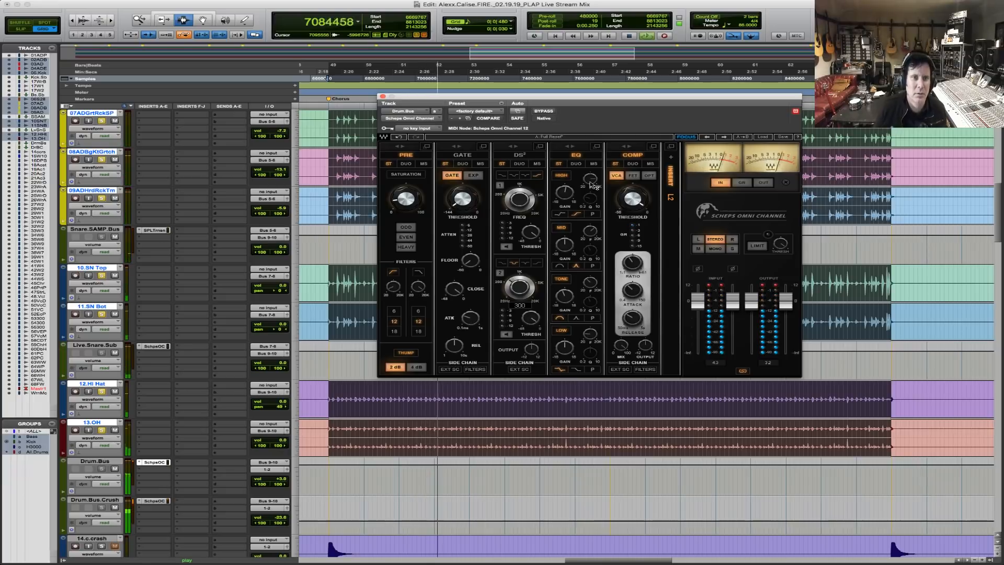
pyautogui.moveTo(565, 193); pyautogui.dragTo(565, 188)
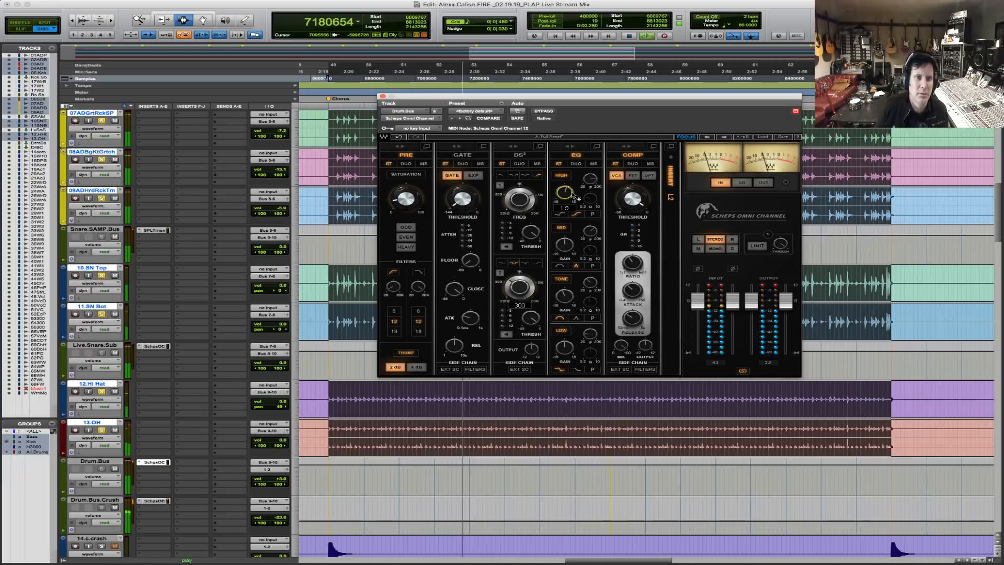
pyautogui.click(154, 501)
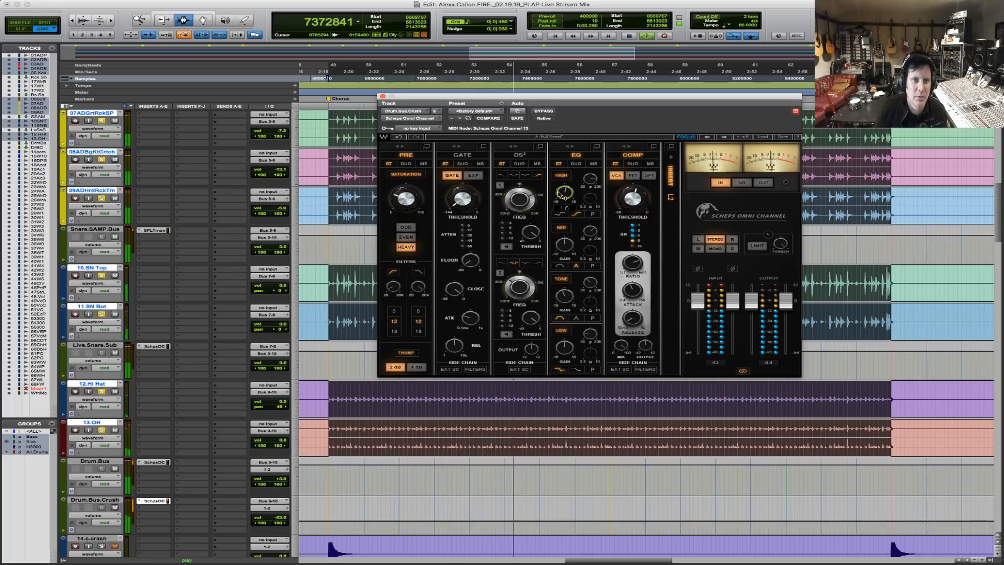
pyautogui.click(383, 97)
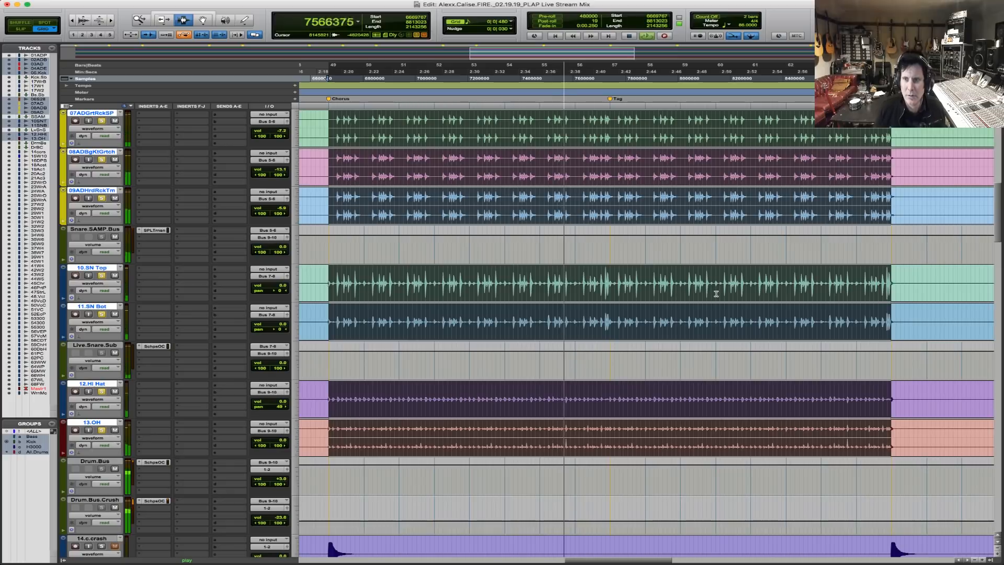
# Replay the selected chorus from its start to check the soloed drums and bass with the brighter drum buses.
pyautogui.press('space')
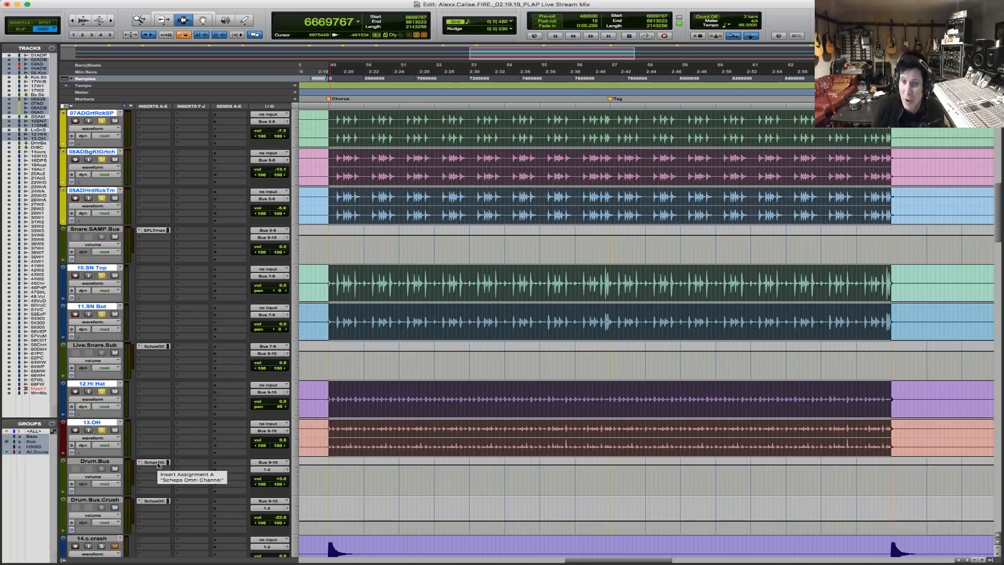
pyautogui.press('space')
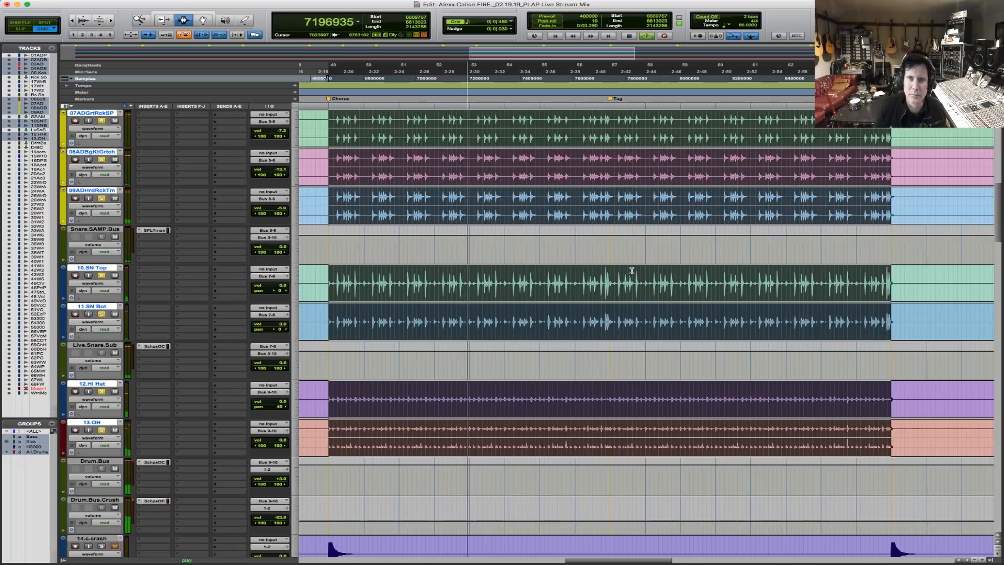
pyautogui.press('space')
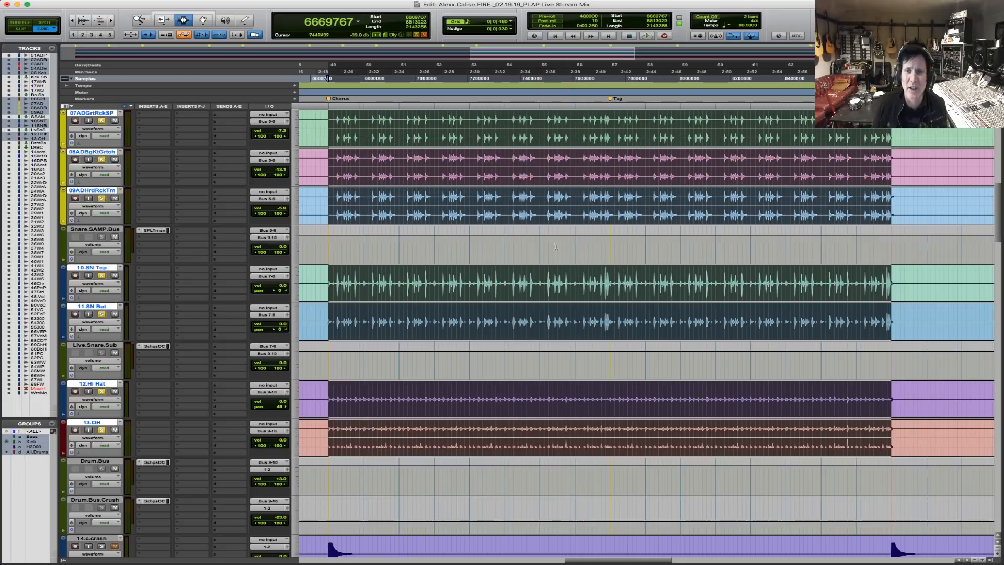
# Audition the 18. Acoustic and 19.Acoustic.dp1 tracks soloed over the chorus drums and bass, then unsolo both.
pyautogui.press('space')
pyautogui.scroll(-10, 215, 259)
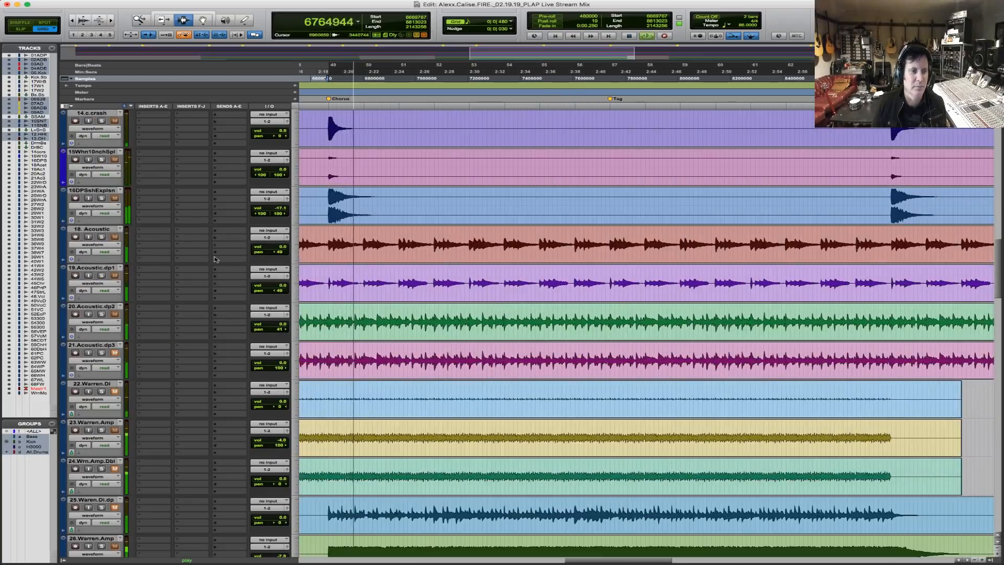
pyautogui.click(101, 236)
pyautogui.click(102, 275)
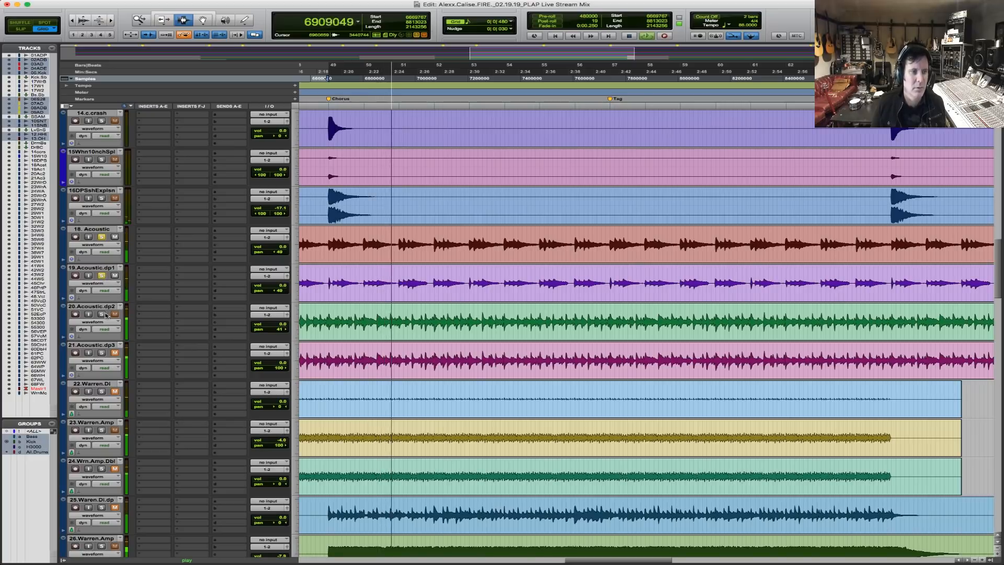
pyautogui.click(102, 275)
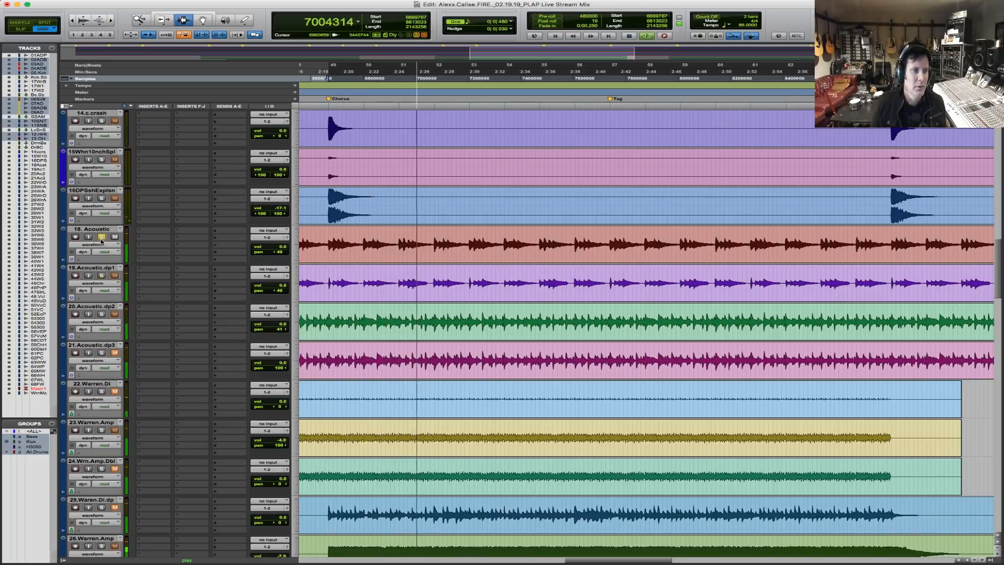
pyautogui.click(102, 237)
pyautogui.press('space')
# Audition the 23.Warren.Amp guitar track over the start of the chorus and take it out of solo.
pyautogui.scroll(-4, 497, 382)
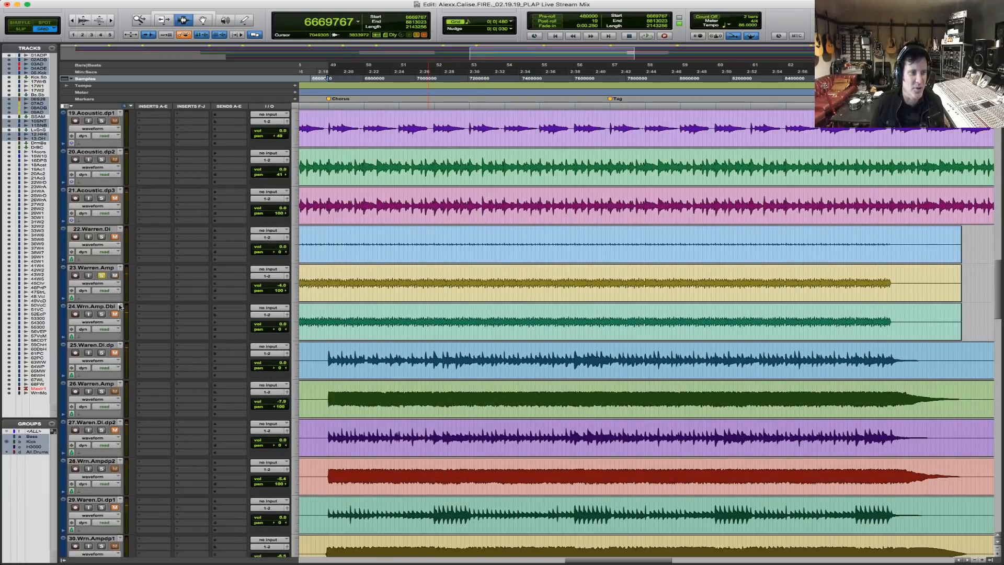
pyautogui.press('space')
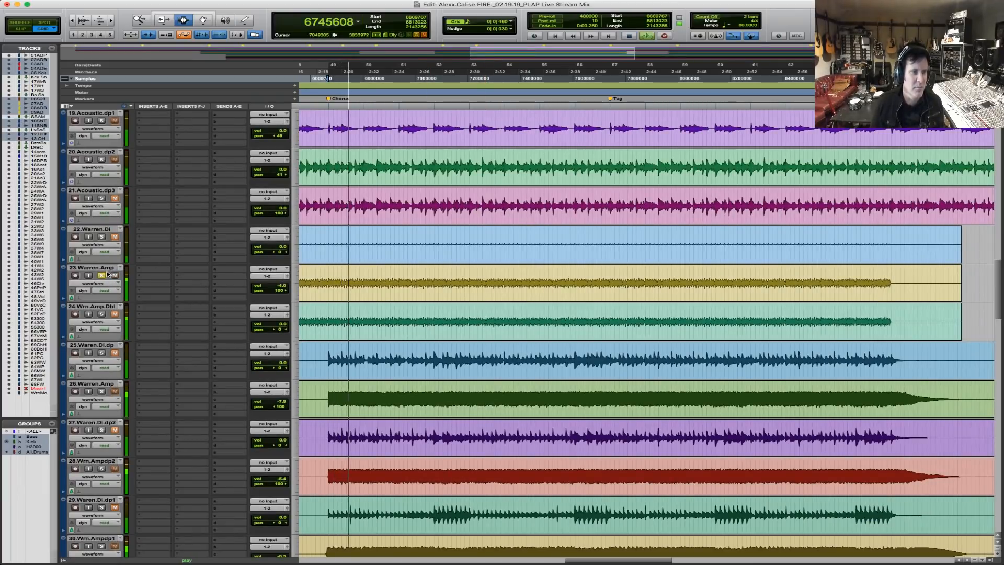
pyautogui.press('space')
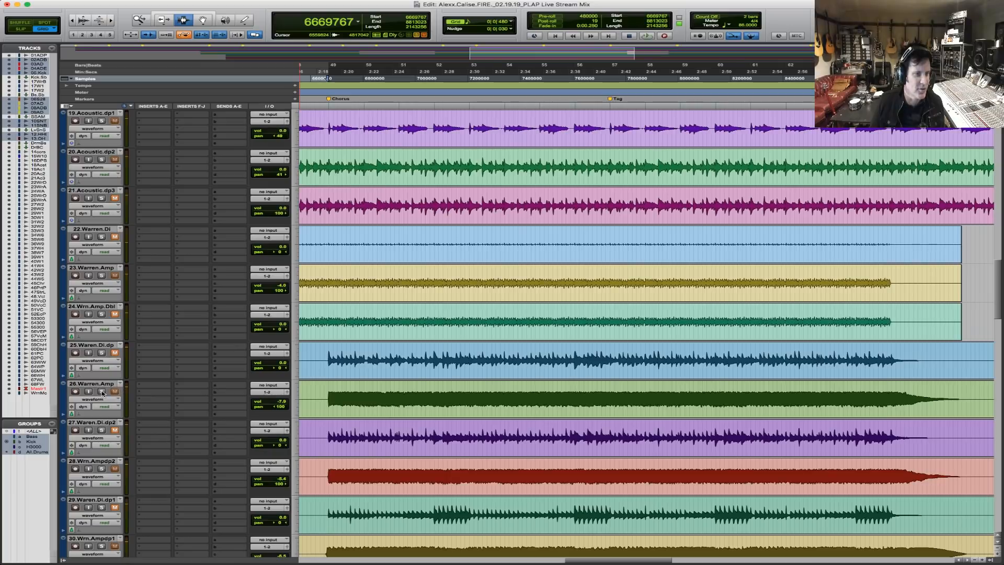
# Solo the chorus rhythm guitar amp tracks 26, 28, 30 and 32 with the drums and bass, and play the chorus.
pyautogui.press('space')
pyautogui.scroll(-4, 126, 377)
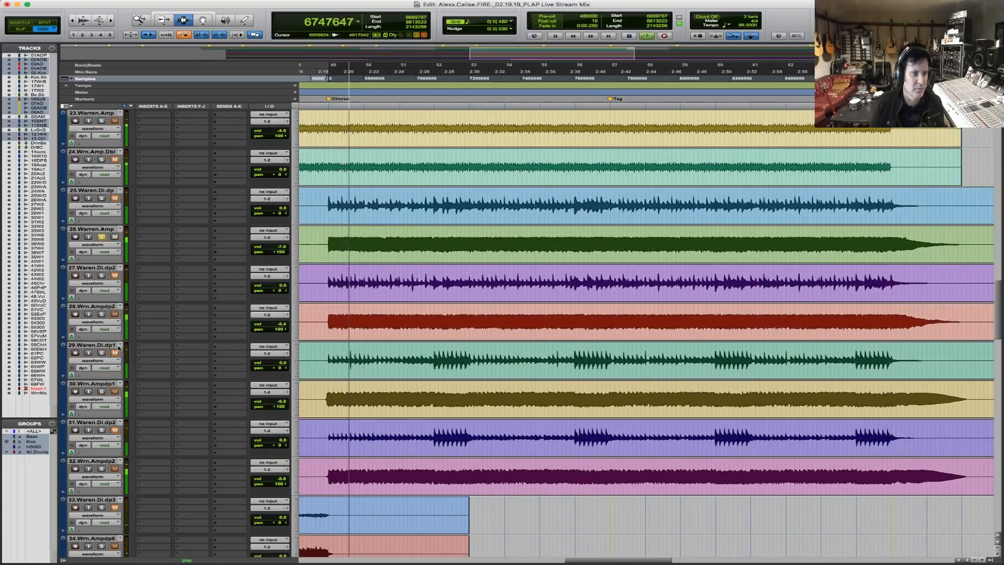
pyautogui.click(102, 315)
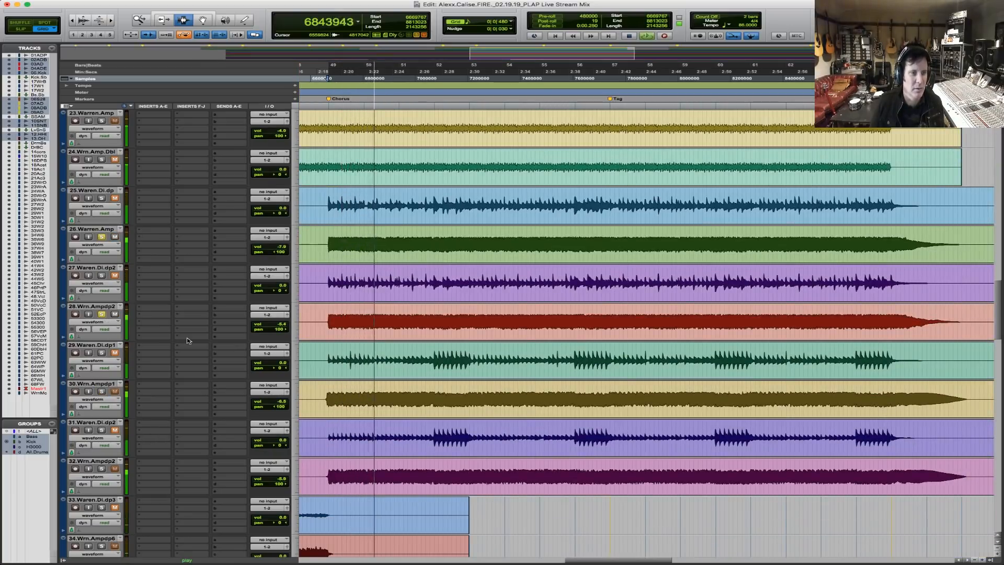
pyautogui.press('space')
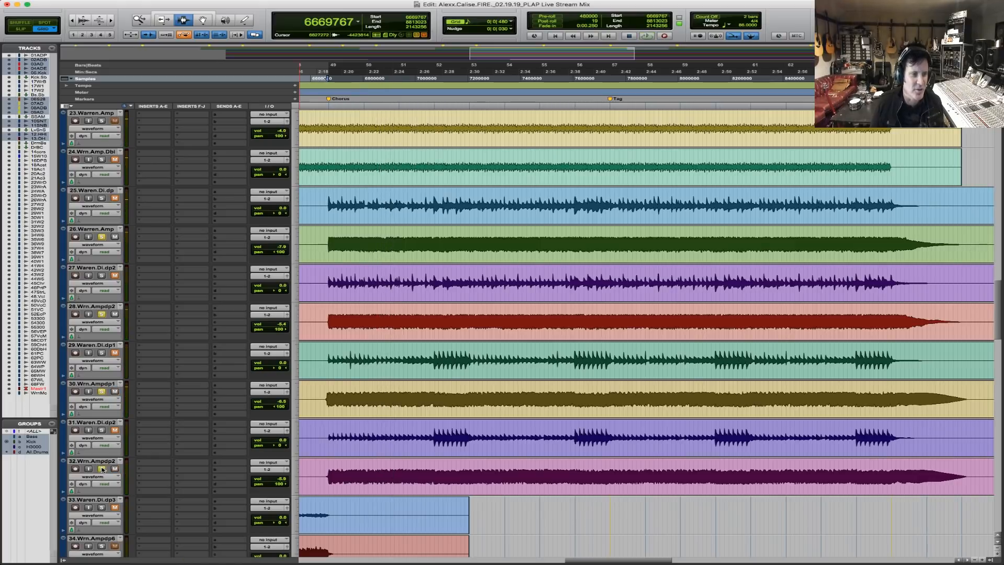
pyautogui.press('space')
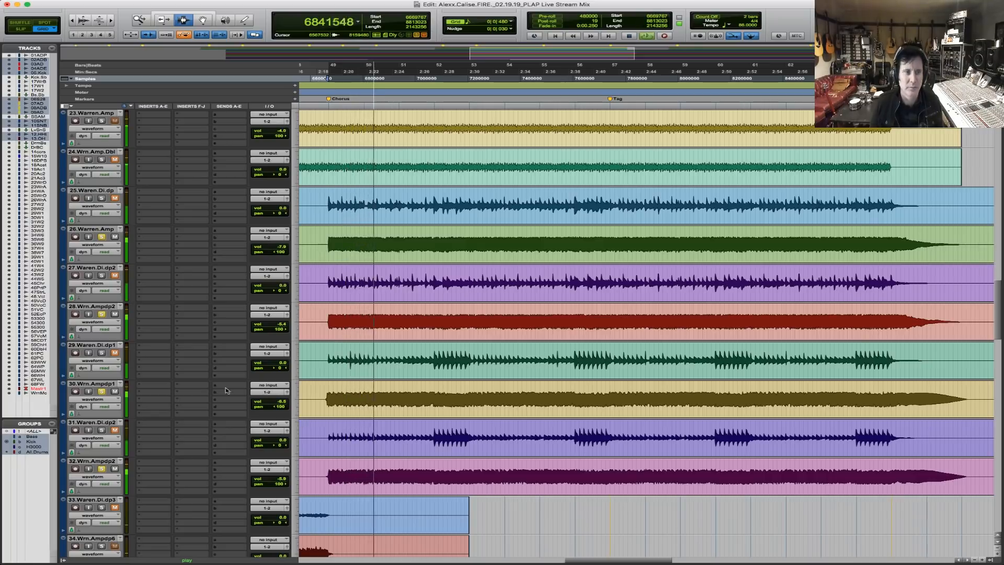
# Select the chorus and Tag on guitar amp tracks 26, 28, 30 and 32, ending where the sustained chords begin to decay.
pyautogui.click(330, 242)
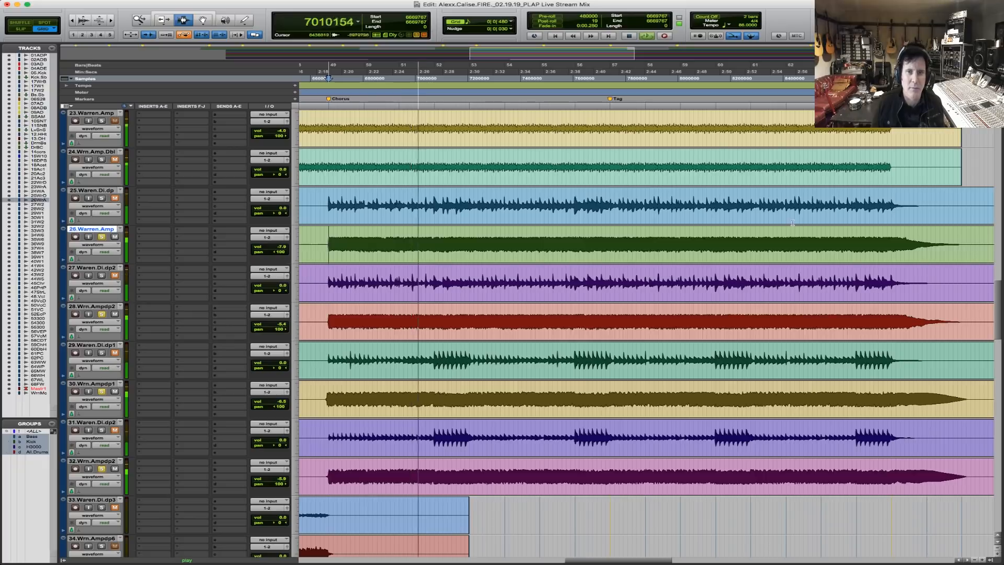
pyautogui.press('space')
pyautogui.keyDown('shift'); pyautogui.click(895, 235); pyautogui.keyUp('shift')
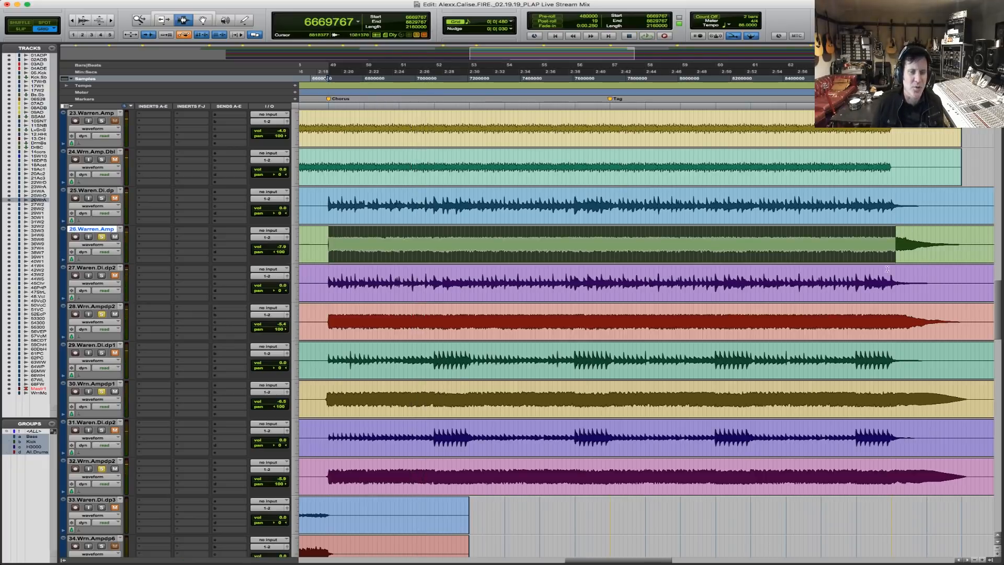
pyautogui.keyDown('shift'); pyautogui.click(893, 325); pyautogui.keyUp('shift')
pyautogui.keyDown('shift'); pyautogui.click(883, 422); pyautogui.keyUp('shift')
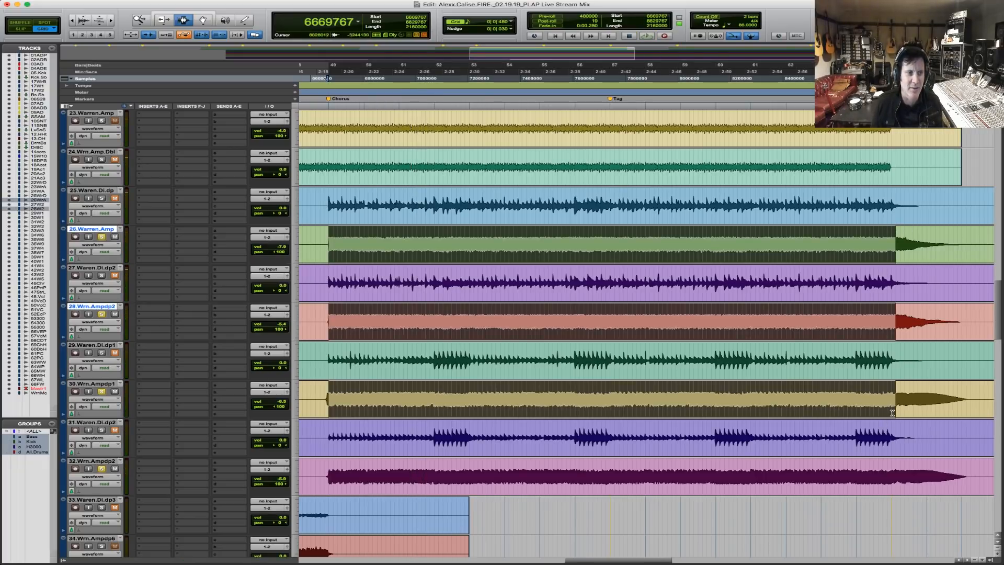
pyautogui.keyDown('shift'); pyautogui.click(889, 474); pyautogui.keyUp('shift')
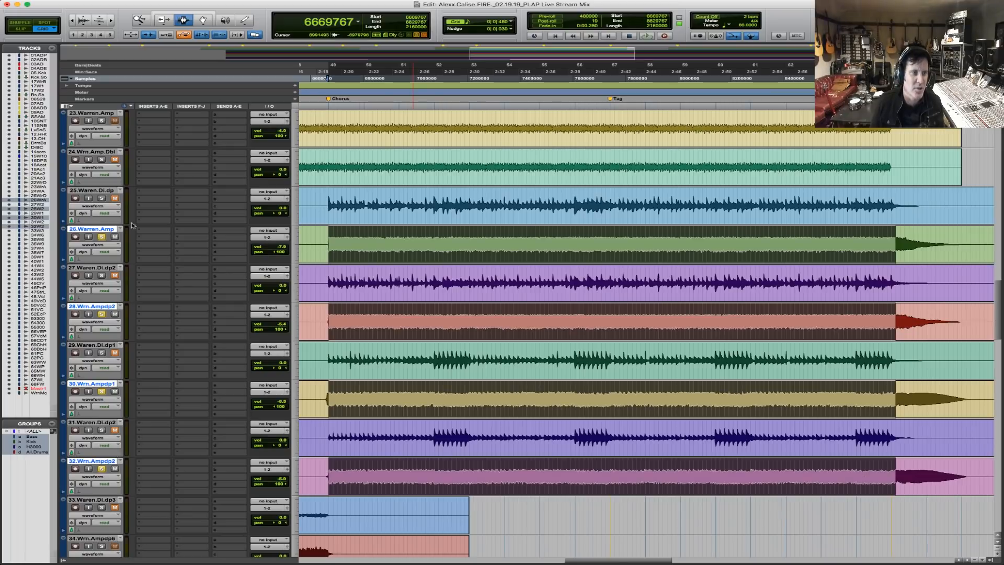
# Route the outputs of the four selected rhythm guitar amp tracks to Bus 11-12 (Stereo).
pyautogui.click(267, 236)
pyautogui.moveTo(268, 246)
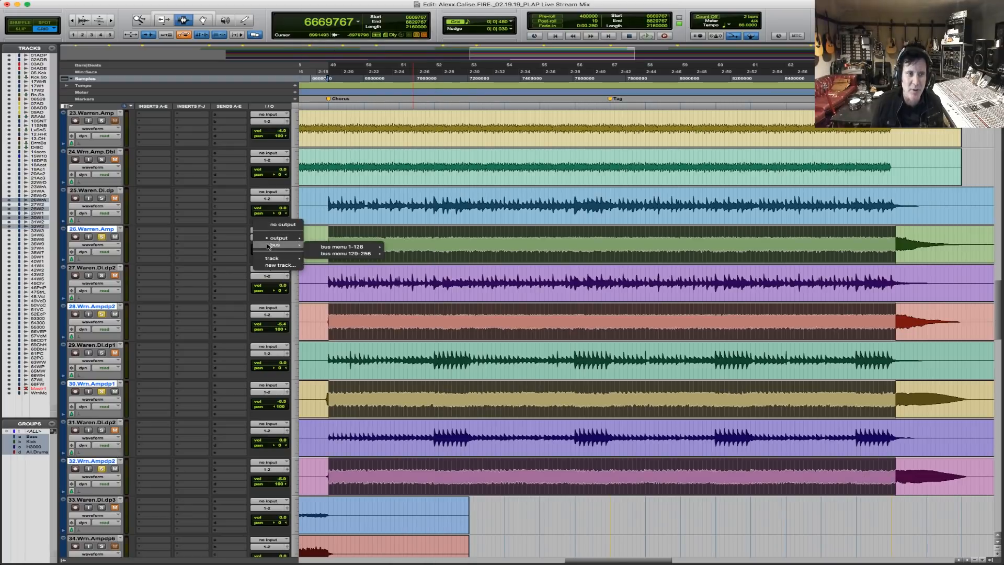
pyautogui.moveTo(360, 247)
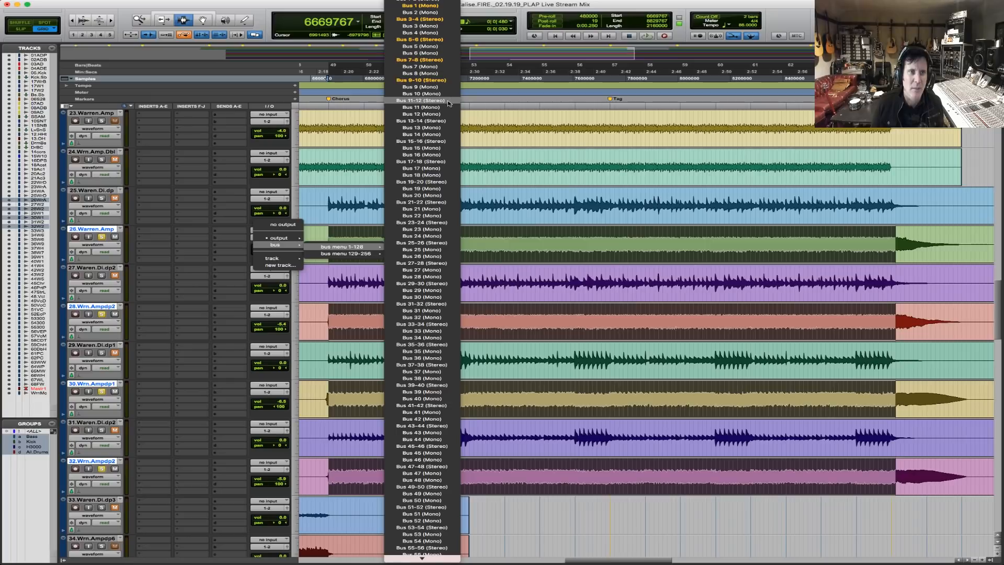
pyautogui.click(449, 101)
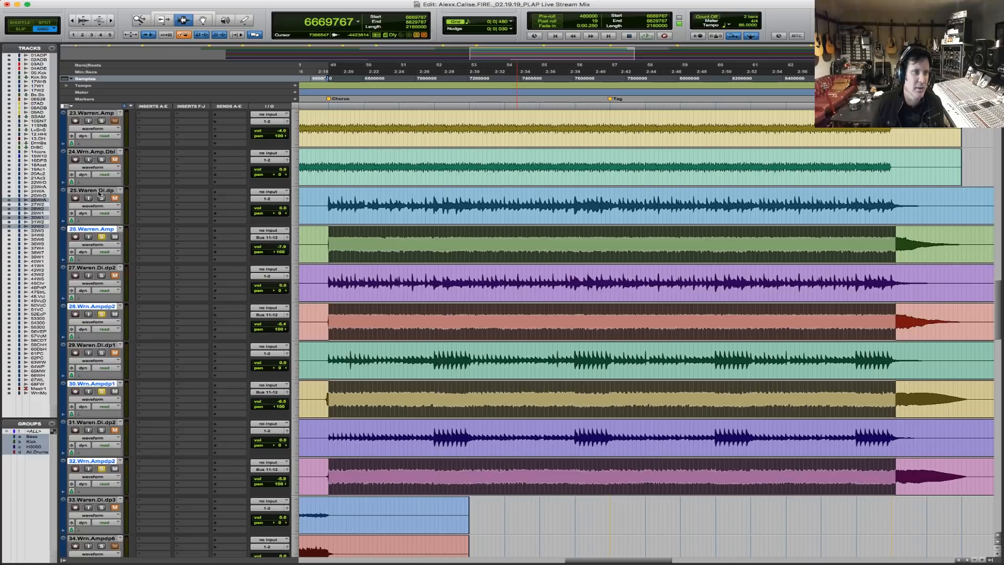
# Group DI and amp tracks 25 through 32 as a Mix/Edit group for the chorus Rhythm.Gtrs.
pyautogui.keyDown('shift'); pyautogui.click(99, 193); pyautogui.keyUp('shift')
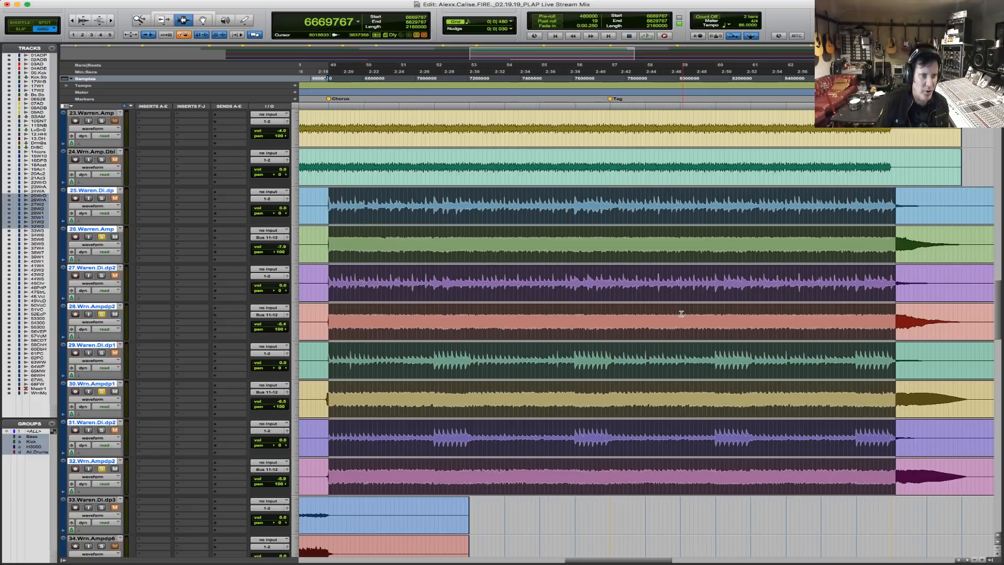
pyautogui.press('super+g')
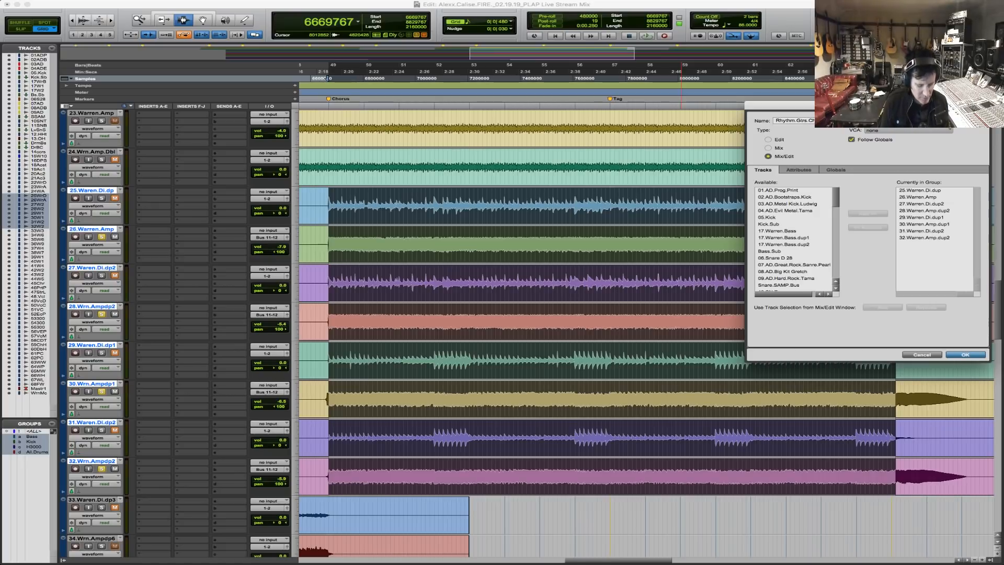
pyautogui.press('Return')
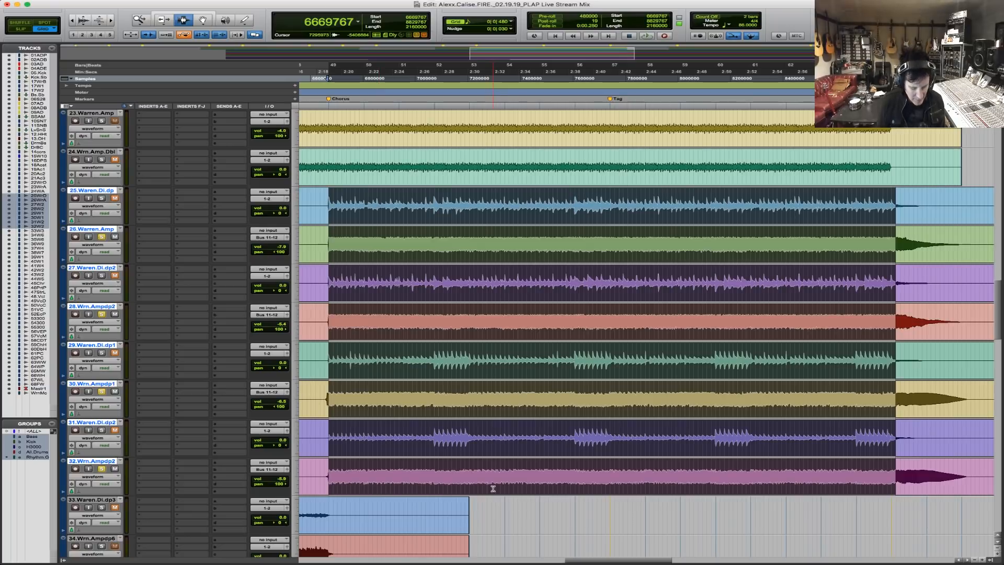
# Create one stereo Aux Input below the grouped guitars and name it Rhythm.Gtrs.Vhrs.
pyautogui.press('super+shift+n')
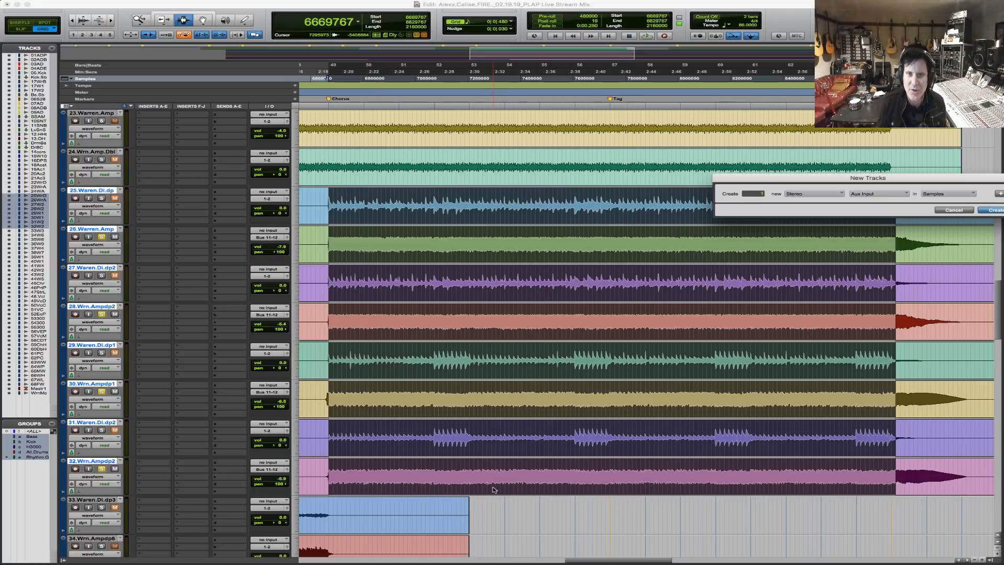
pyautogui.press('Return')
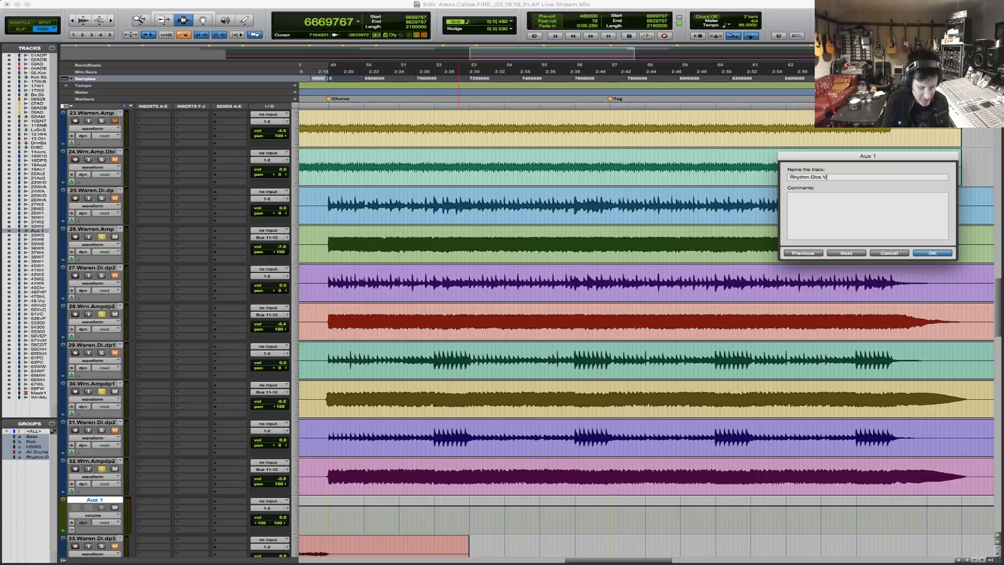
pyautogui.press('Return')
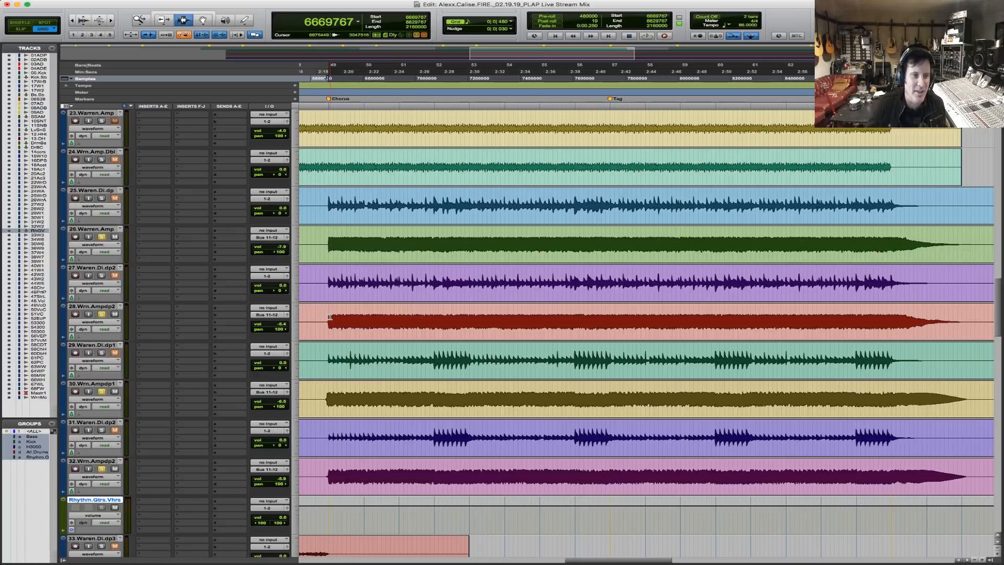
# Select the chorus and Tag across the grouped rhythm guitars and set the Rhythm.Gtrs.Vhrs input to Bus 11-12 (Stereo).
pyautogui.moveTo(330, 317); pyautogui.dragTo(890, 306)
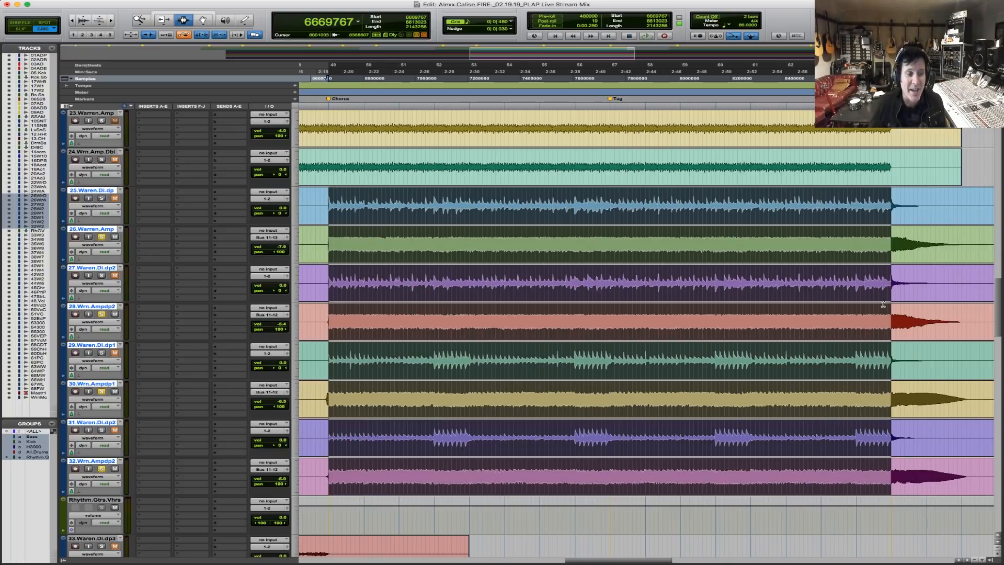
pyautogui.click(271, 502)
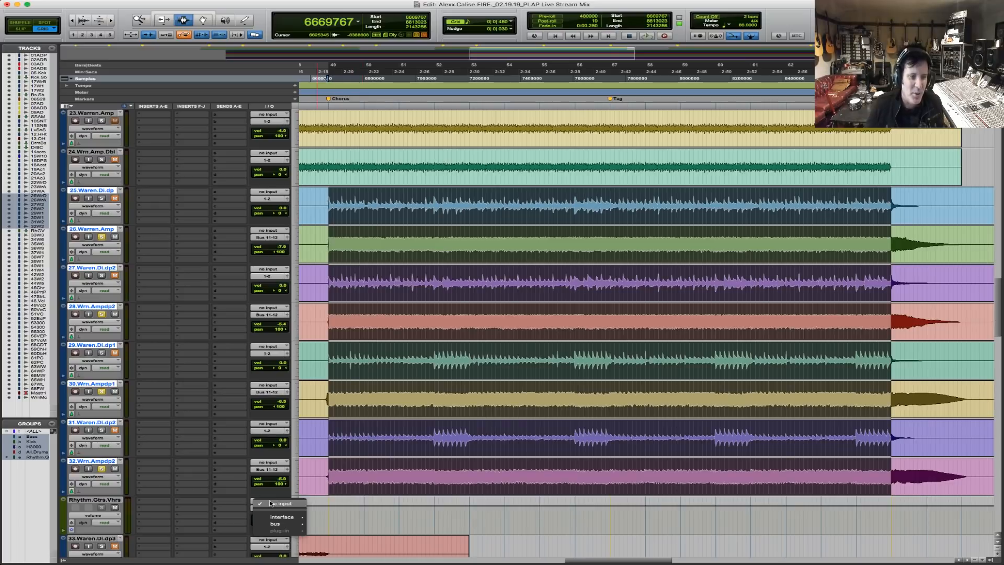
pyautogui.moveTo(277, 524)
pyautogui.moveTo(354, 526)
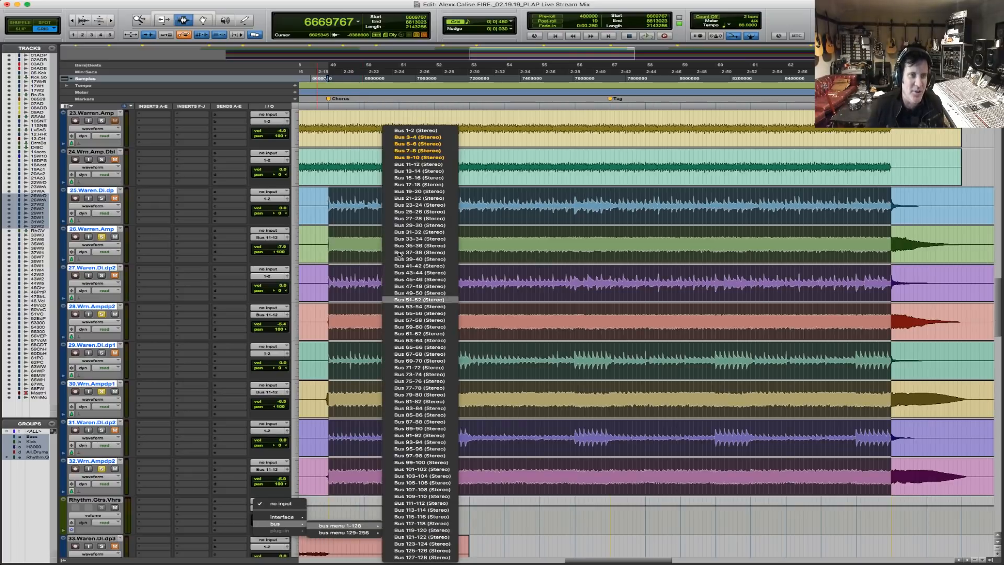
pyautogui.click(407, 163)
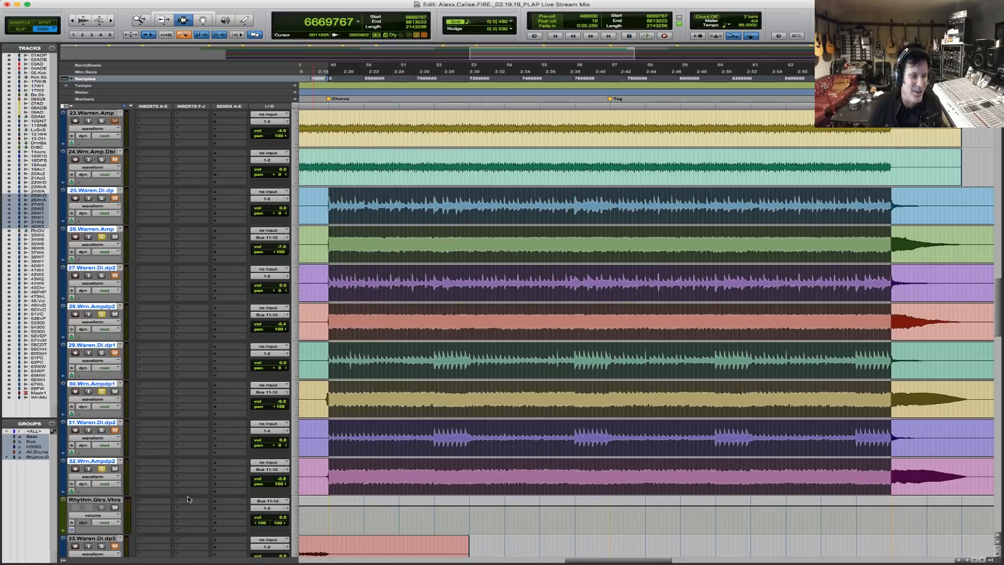
# Insert a stereo REQ 4 equalizer on the Rhythm.Gtrs.Vhrs track and turn band 1 into a high-pass filter.
pyautogui.click(152, 504)
pyautogui.moveTo(167, 517)
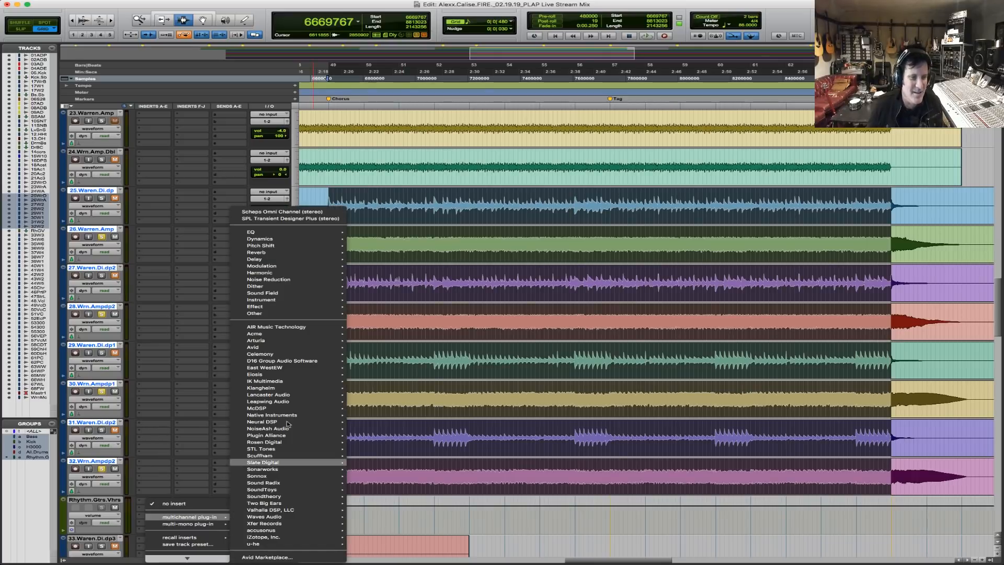
pyautogui.moveTo(277, 531)
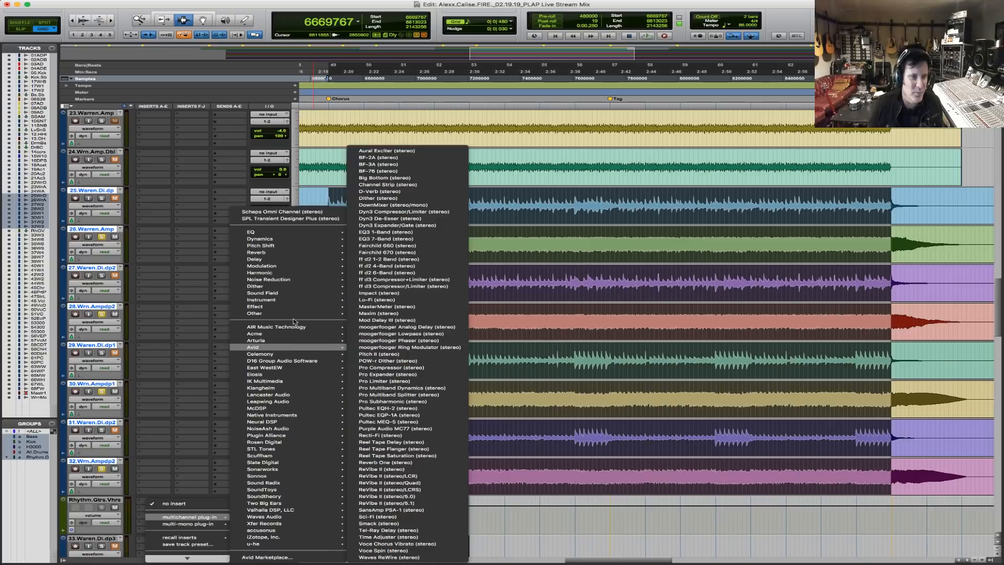
pyautogui.moveTo(275, 232)
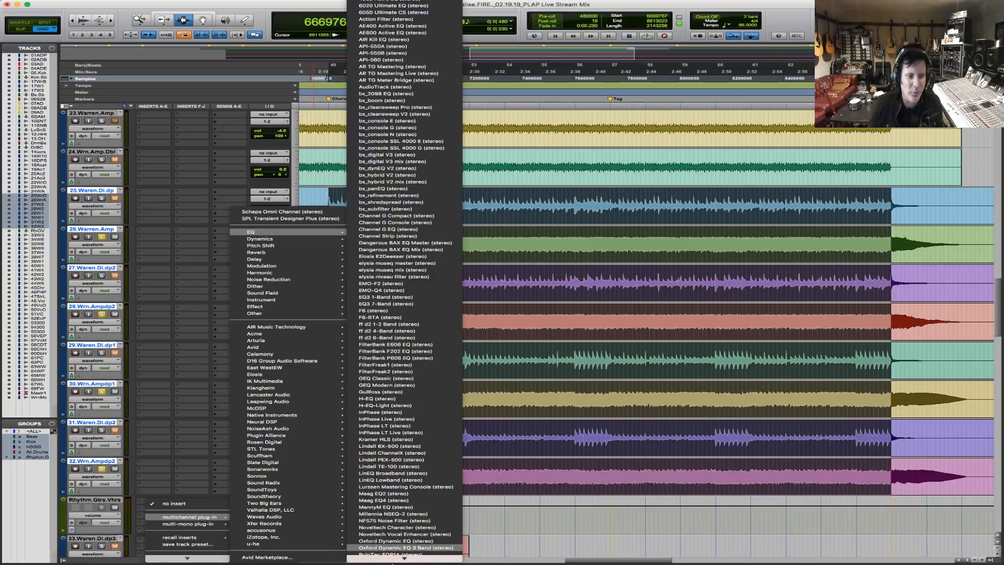
pyautogui.moveTo(404, 558)
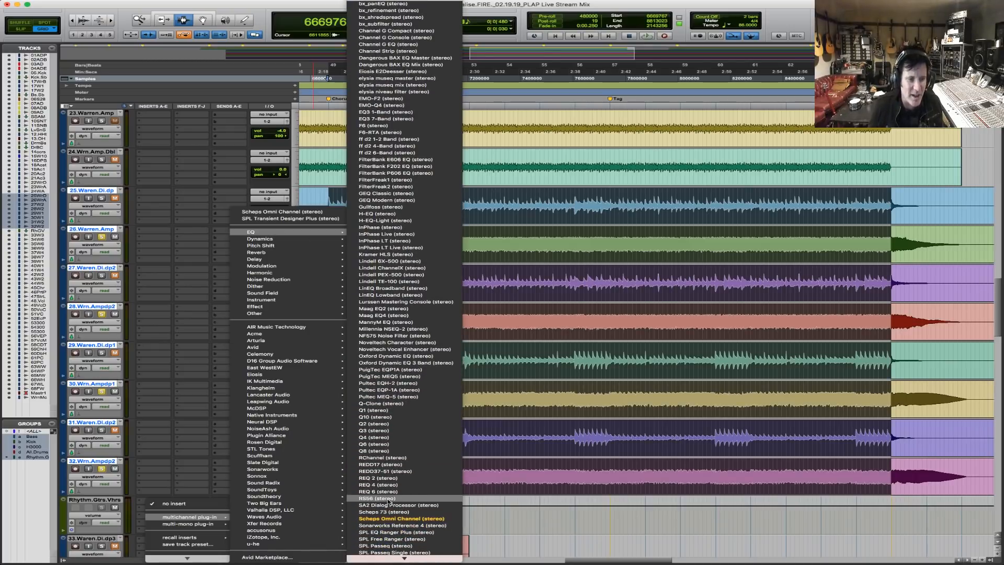
pyautogui.click(396, 486)
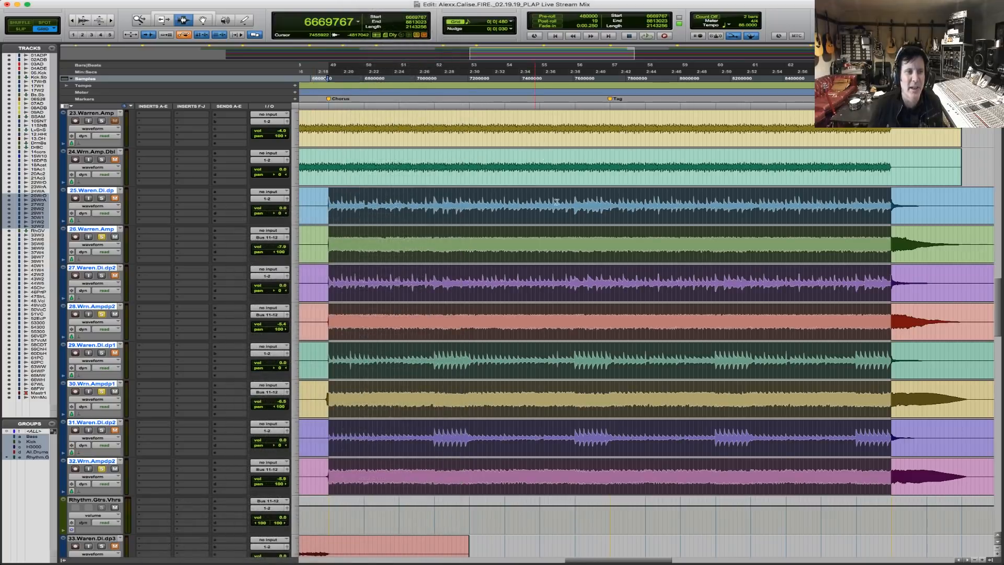
pyautogui.click(414, 218)
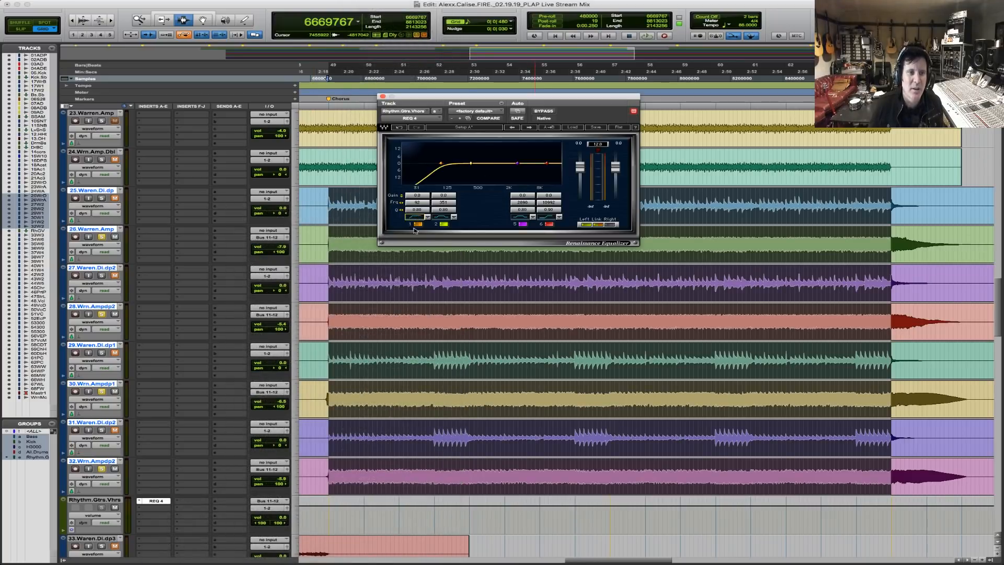
# Set band 1's high-pass to about 110 Hz and boost band 2 by 2.0 dB at 201 Hz while auditioning the chorus.
pyautogui.scroll(4, 497, 293)
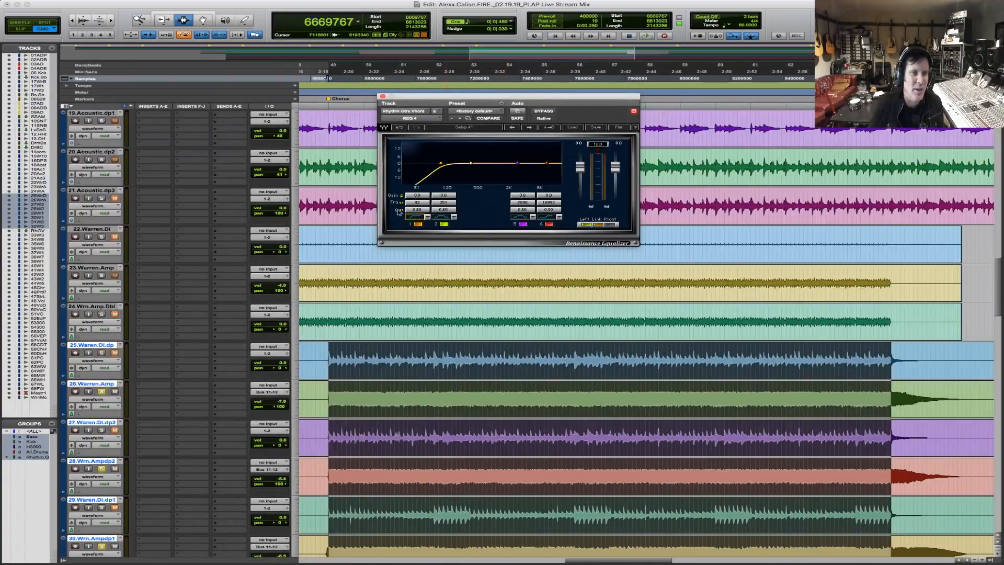
pyautogui.scroll(10, 347, 179)
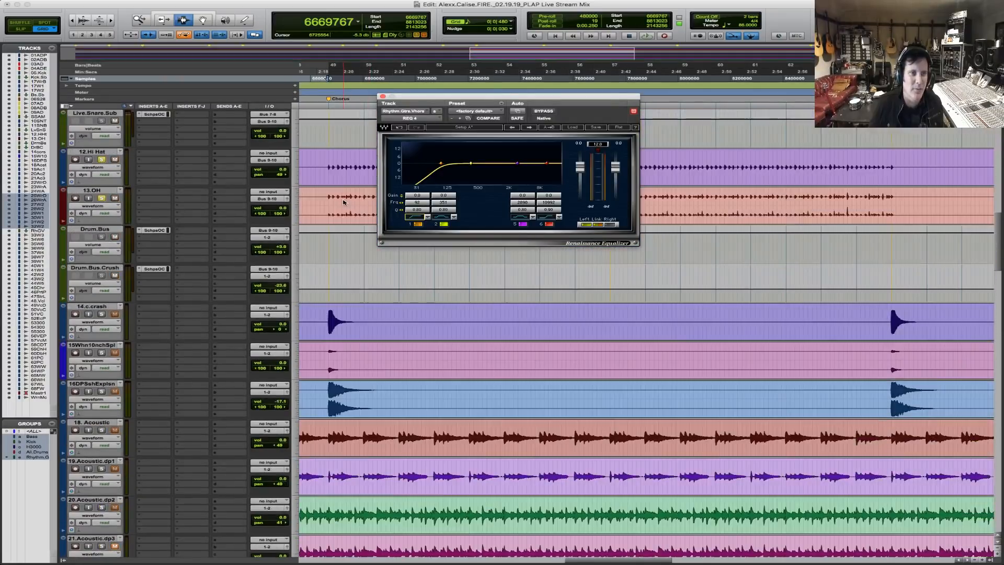
pyautogui.scroll(8, 343, 202)
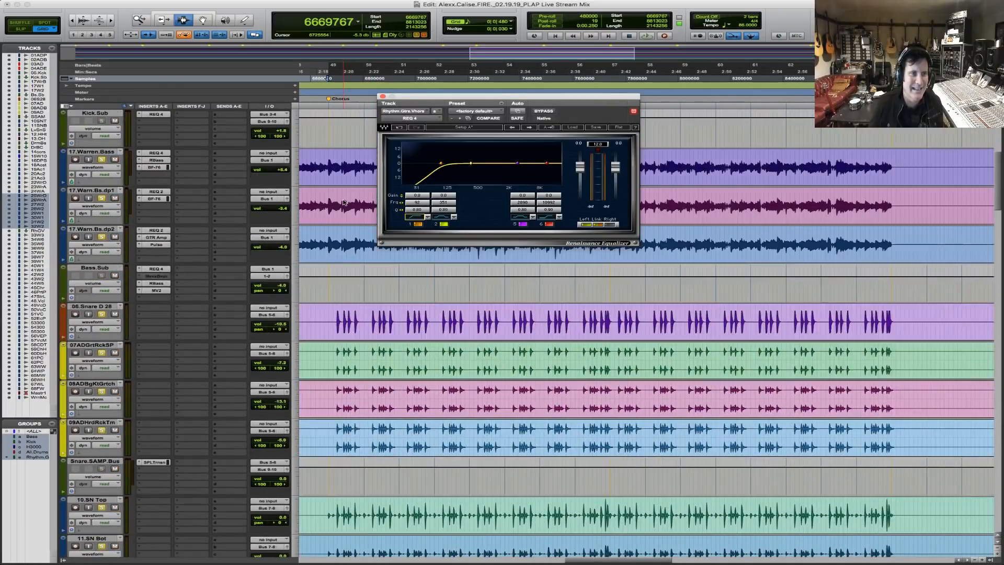
pyautogui.scroll(-9, 343, 202)
pyautogui.press('space')
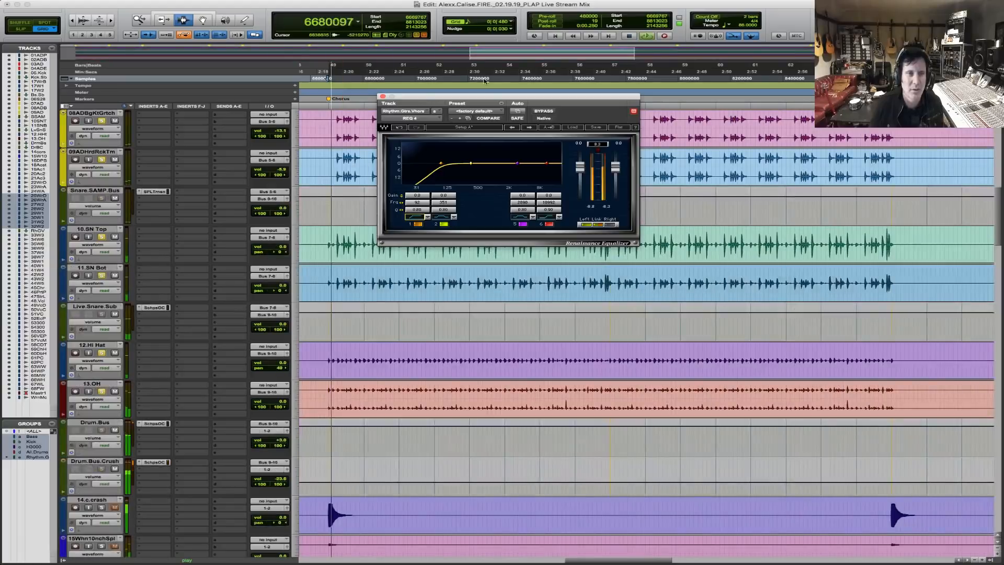
pyautogui.moveTo(422, 202); pyautogui.dragTo(454, 204)
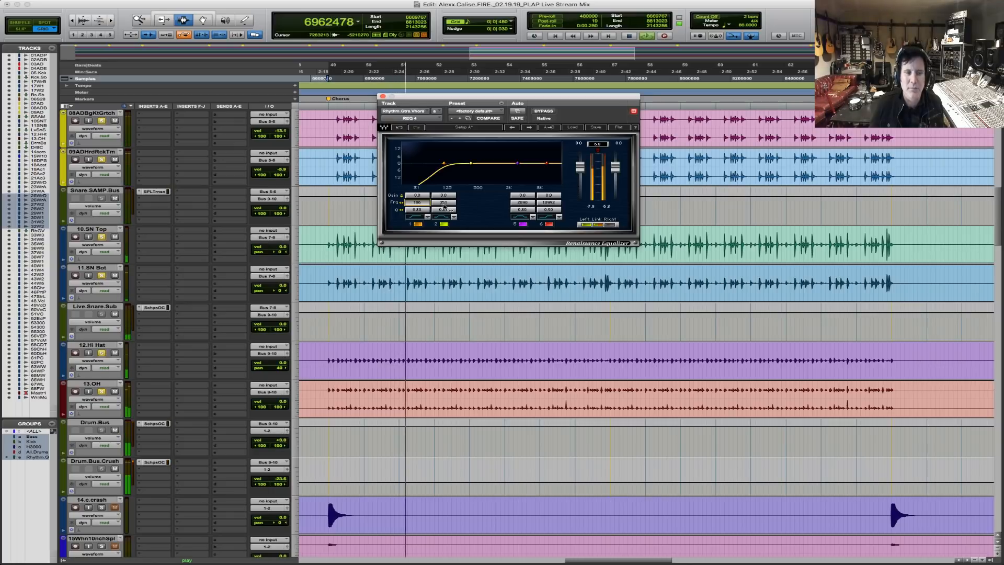
pyautogui.press('space')
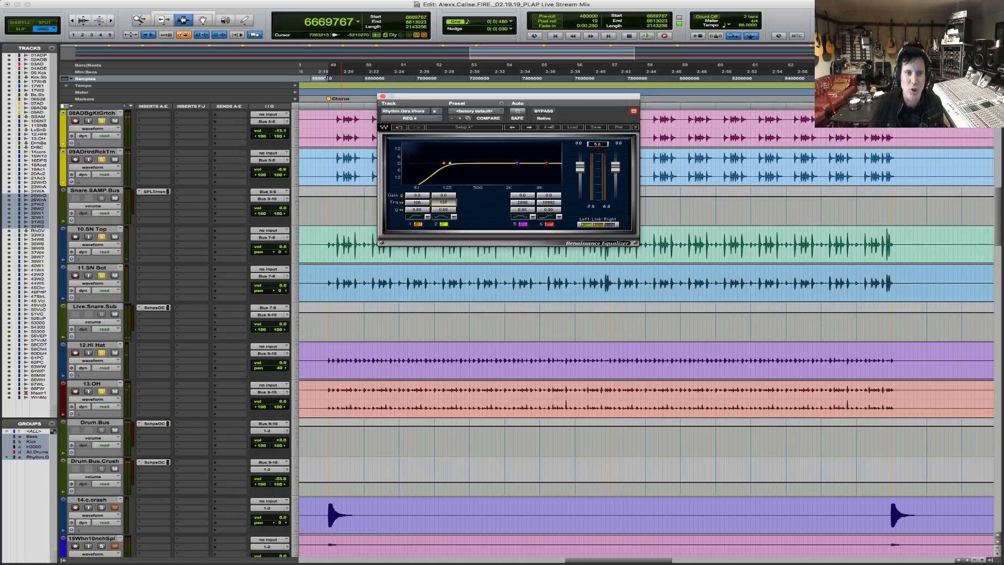
pyautogui.moveTo(444, 202)
pyautogui.mouseDown()
pyautogui.moveTo(458, 196)
pyautogui.moveTo(420, 202)
pyautogui.mouseUp()
pyautogui.press('space')
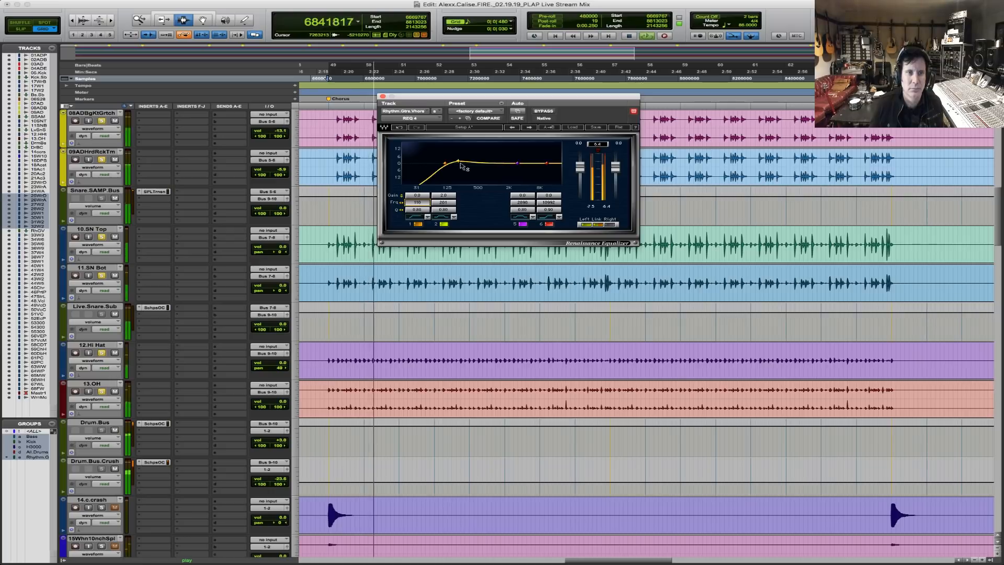
pyautogui.press('space')
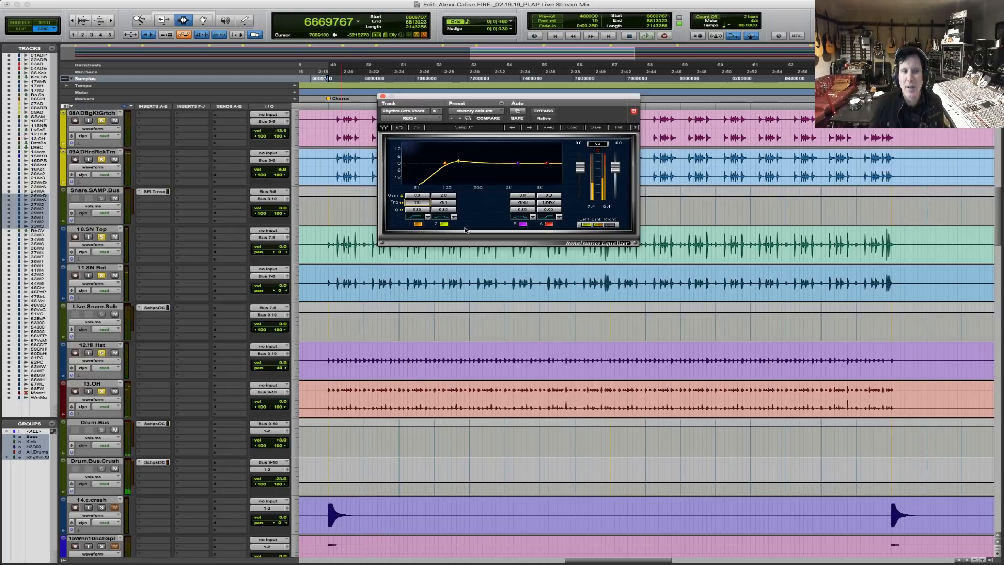
# Raise band 2's gain to 2.7 dB and select the Chorus and Tag range across the grouped drum tracks.
pyautogui.click(329, 242)
pyautogui.moveTo(443, 198); pyautogui.dragTo(443, 195)
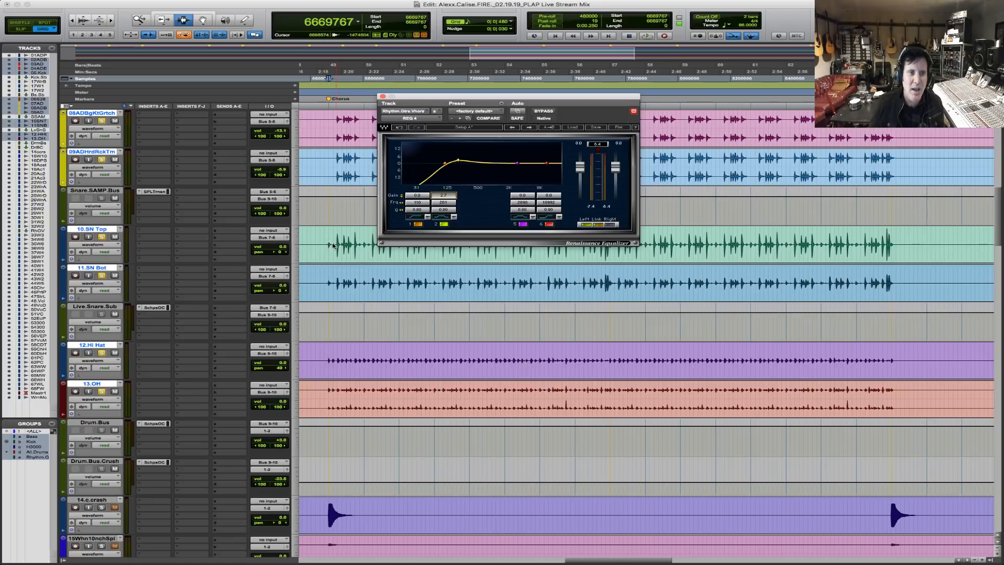
pyautogui.moveTo(325, 246); pyautogui.dragTo(889, 253)
pyautogui.moveTo(334, 247); pyautogui.dragTo(327, 246)
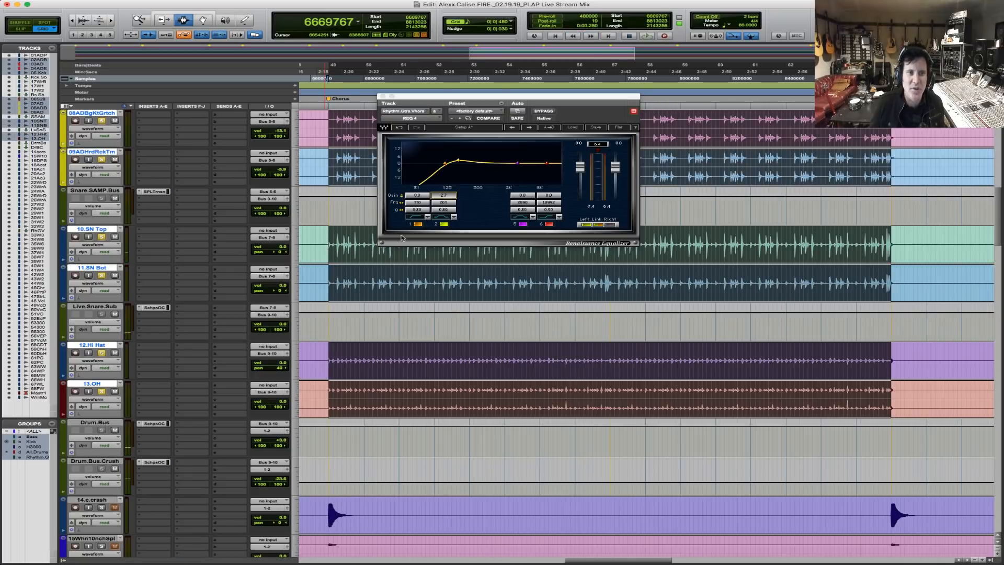
# Set the high-pass to 137 Hz and band 2's gain to 3.5 dB, and compare the chorus with the equalizer bypassed and active.
pyautogui.moveTo(419, 204); pyautogui.dragTo(443, 193)
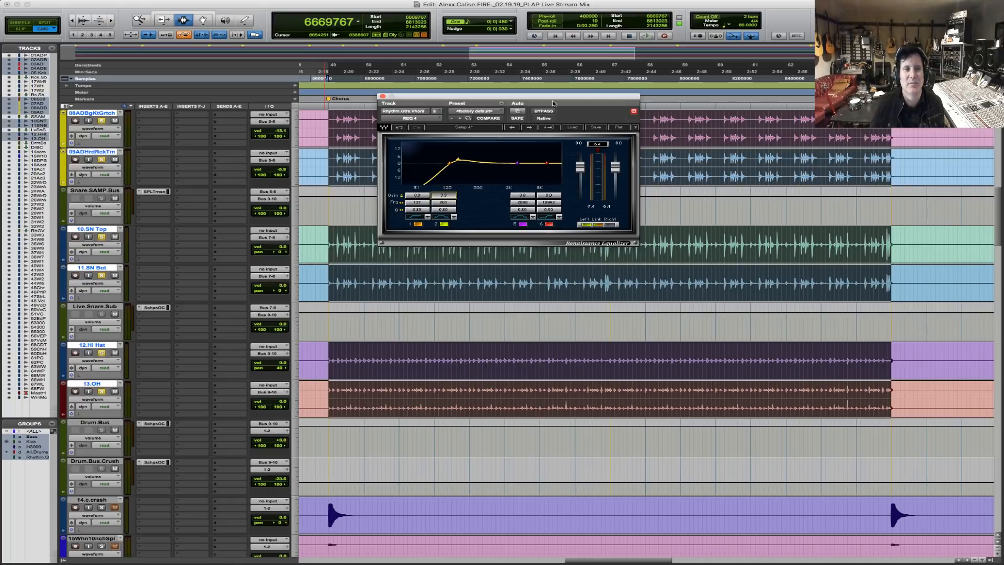
pyautogui.press('space')
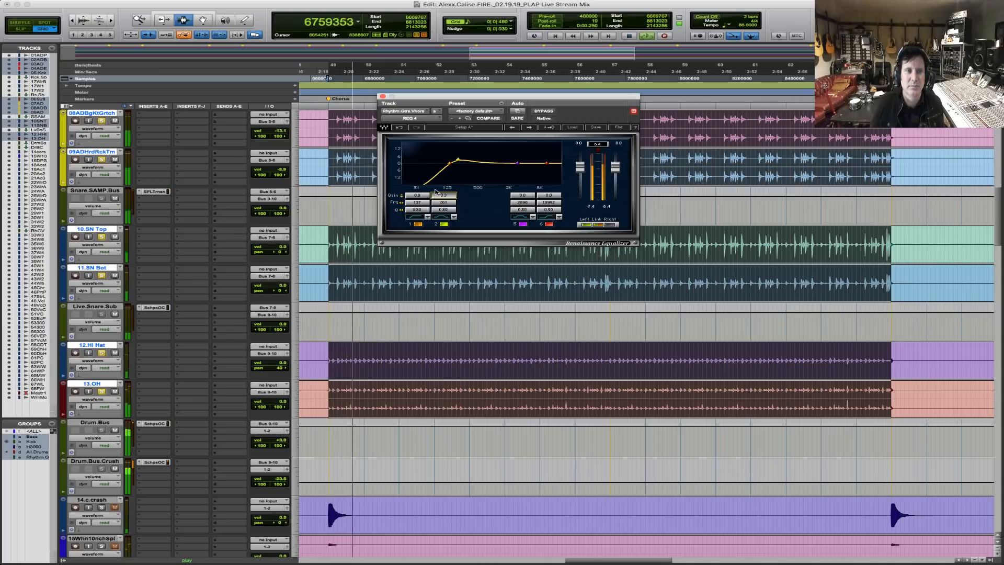
pyautogui.click(544, 111)
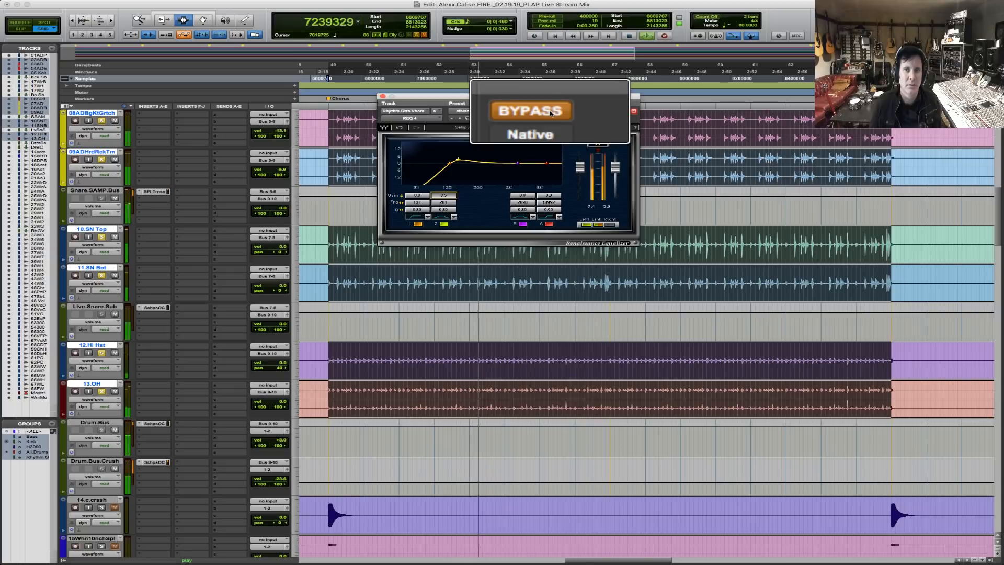
pyautogui.click(551, 114)
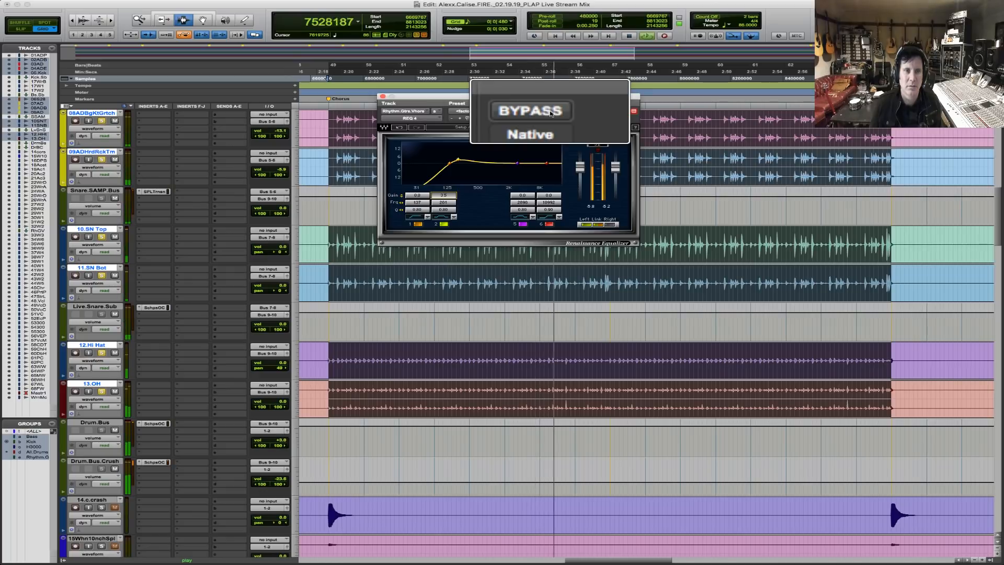
pyautogui.press('space')
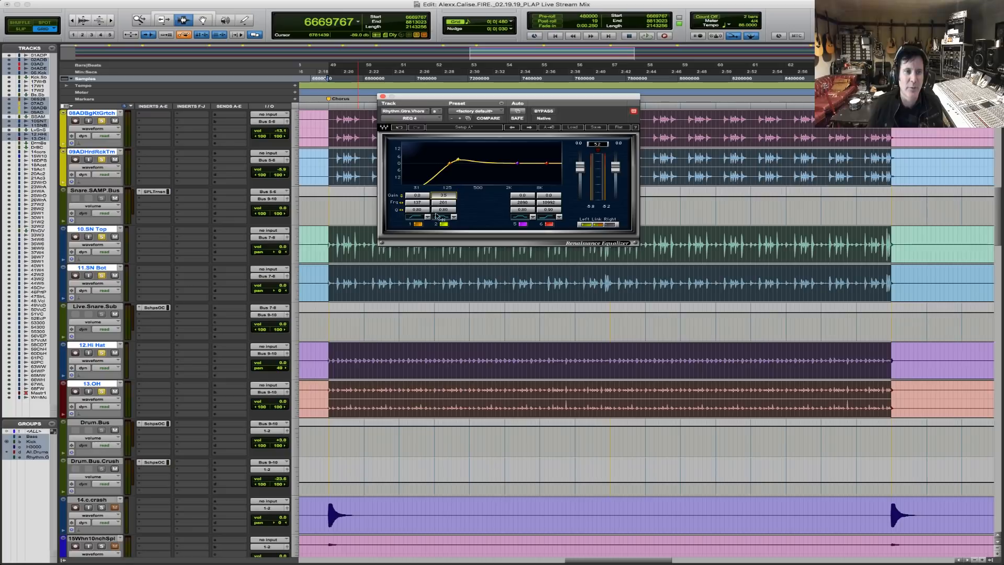
# Raise band 1's Q slightly and boost band 5 by 3.3 dB at about 4.4 kHz while auditioning the chorus.
pyautogui.moveTo(422, 214); pyautogui.dragTo(422, 211)
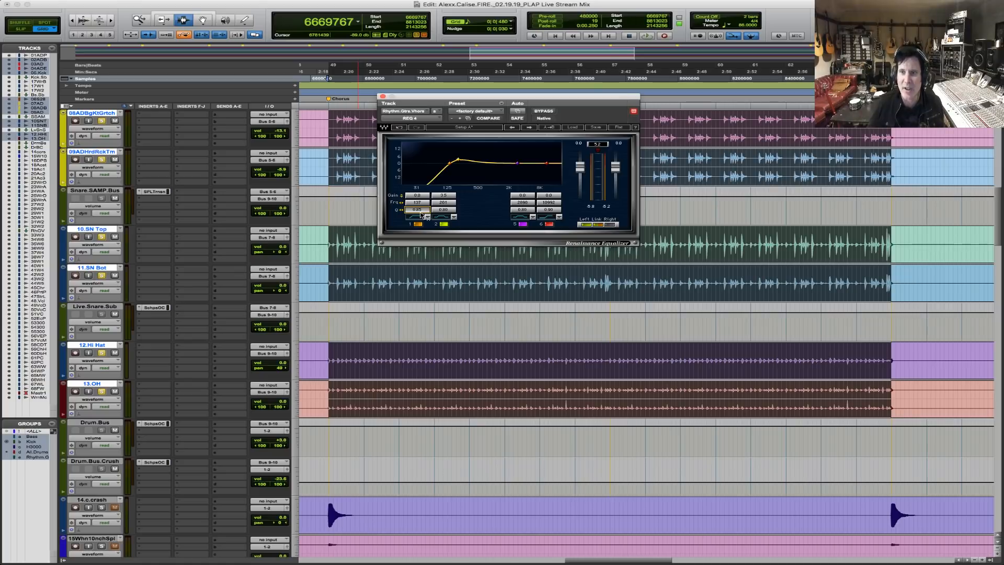
pyautogui.press('space')
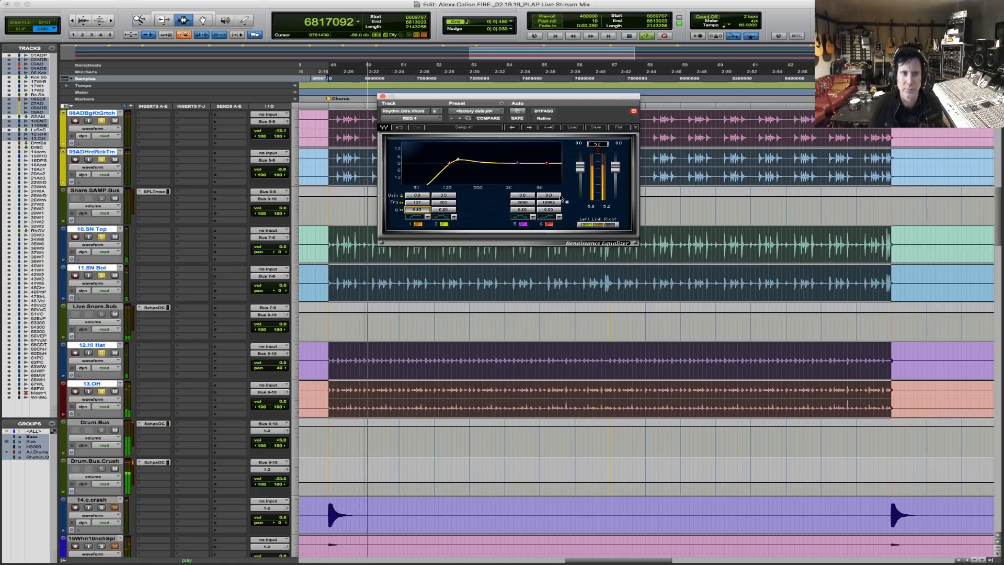
pyautogui.press('space')
pyautogui.moveTo(525, 203)
pyautogui.mouseDown()
pyautogui.moveTo(533, 191)
pyautogui.moveTo(532, 201)
pyautogui.moveTo(525, 193)
pyautogui.mouseUp()
pyautogui.press('space')
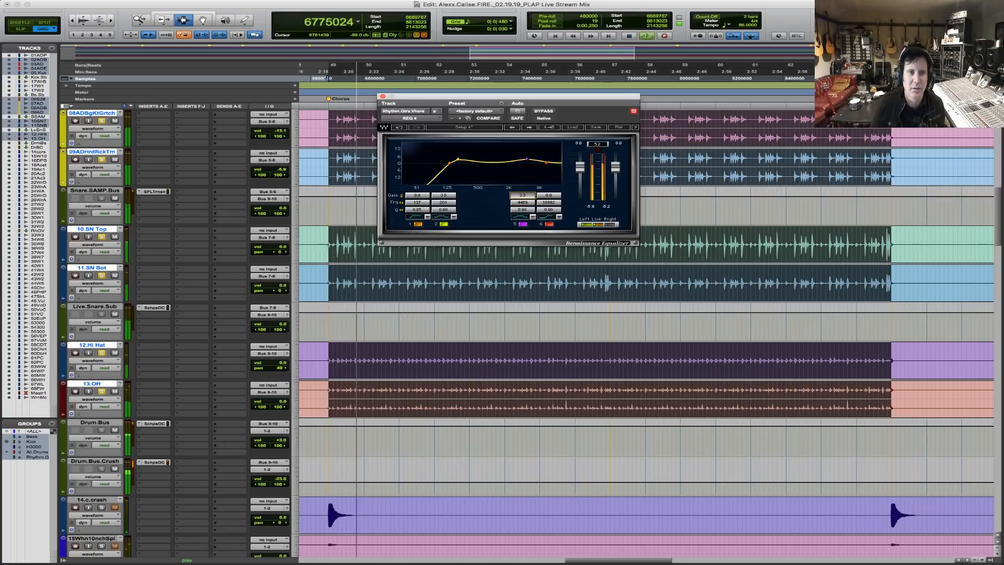
pyautogui.click(525, 202)
# Turn band 6 into a low-pass filter at about 7 kHz and raise band 5's gain further while auditioning the chorus.
pyautogui.press('space')
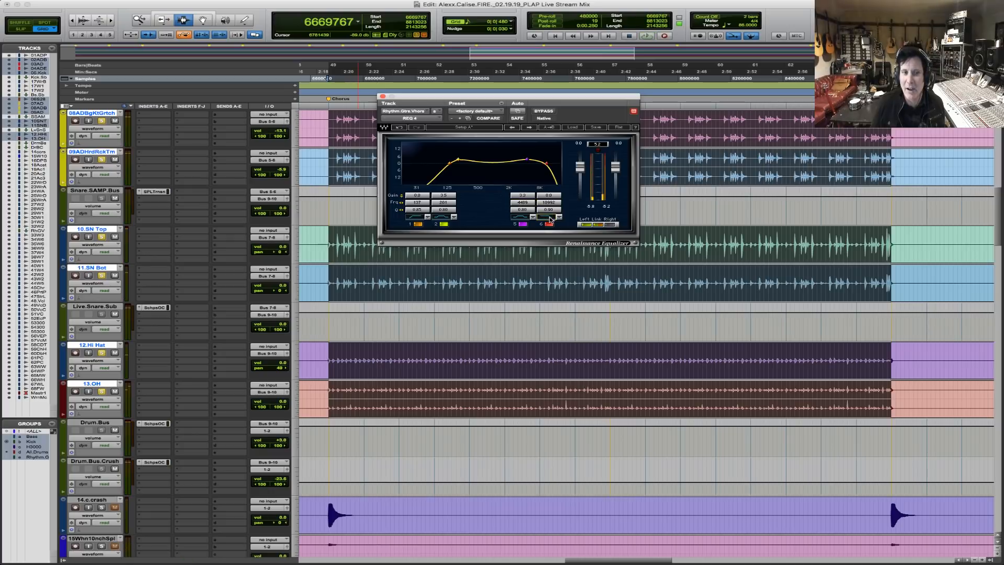
pyautogui.moveTo(559, 207)
pyautogui.mouseDown()
pyautogui.moveTo(559, 216)
pyautogui.moveTo(522, 189)
pyautogui.moveTo(552, 214)
pyautogui.mouseUp()
pyautogui.press('space')
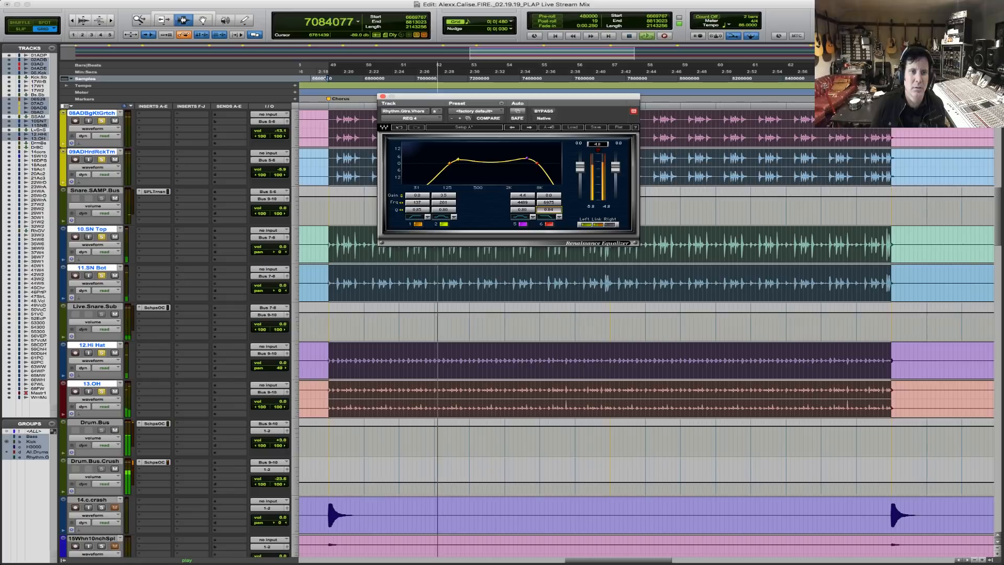
pyautogui.click(549, 195)
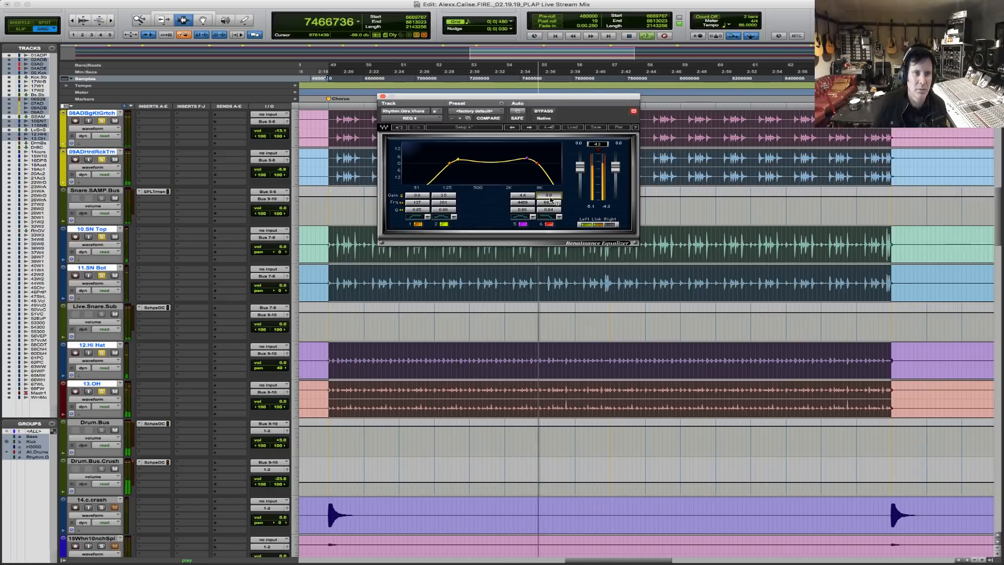
pyautogui.press('space')
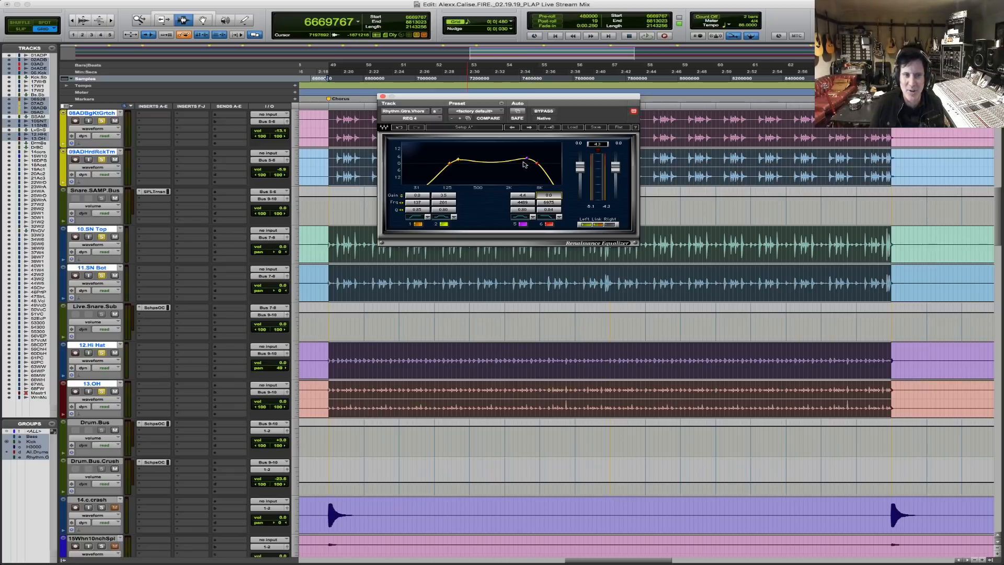
# Replace the REQ 4 on Rhythm.Gtrs.Vhrs with the stereo REQ 6 equalizer.
pyautogui.click(438, 119)
pyautogui.moveTo(497, 141)
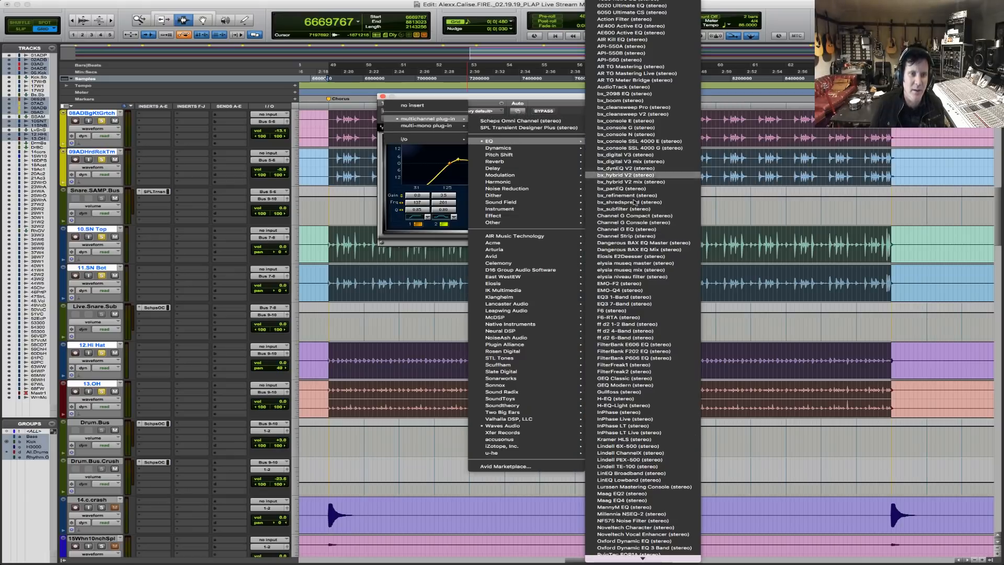
pyautogui.scroll(-10, 643, 409)
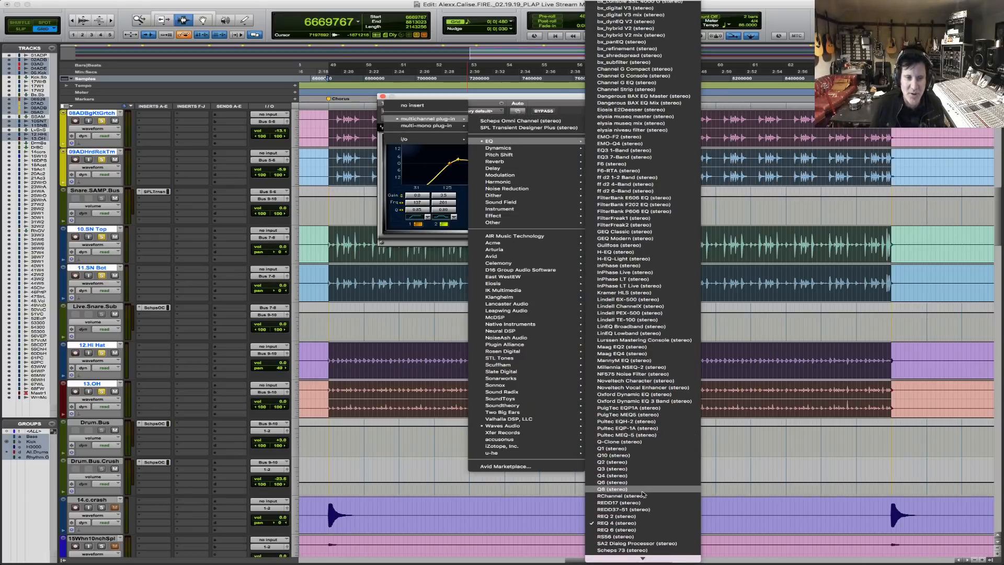
pyautogui.click(651, 523)
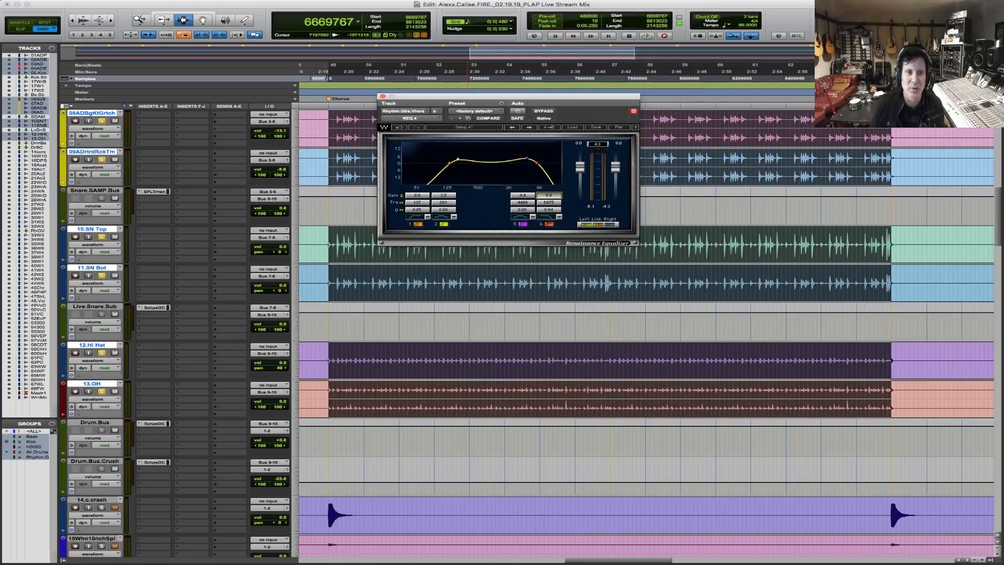
# Enable band 4 of the REQ 6 at 2000 Hz and cut it by about 4 dB while auditioning the chorus.
pyautogui.moveTo(496, 205); pyautogui.dragTo(496, 199)
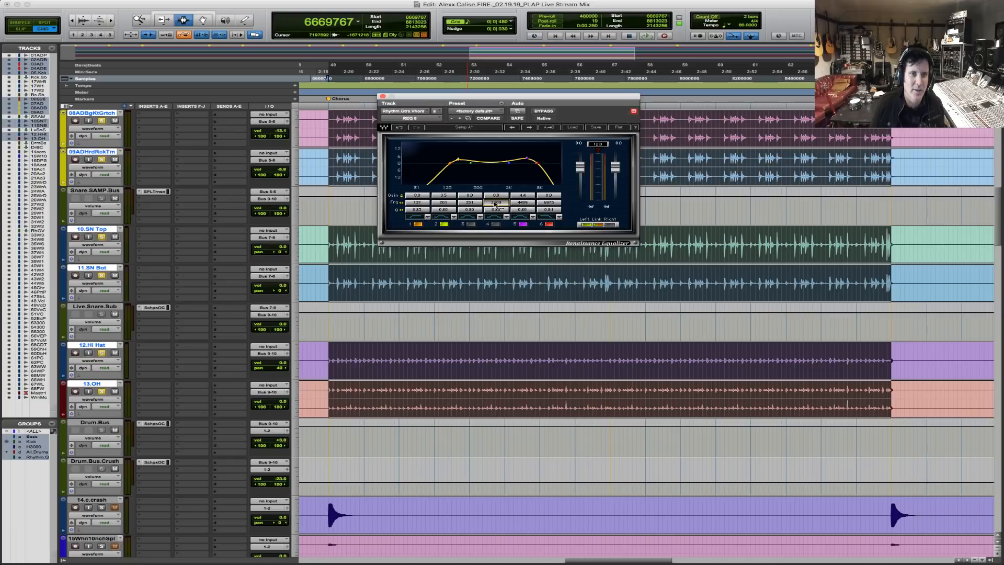
pyautogui.press('space')
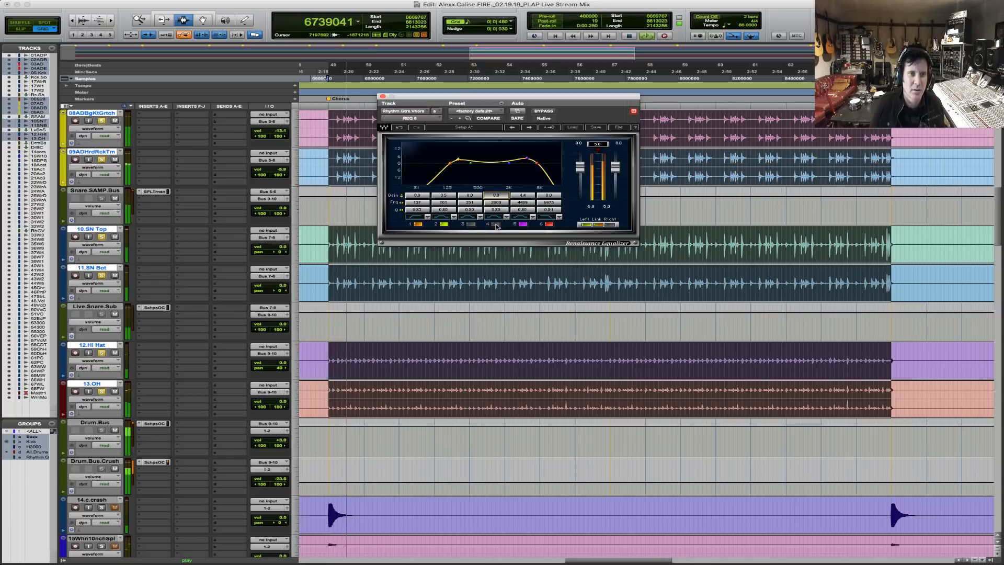
pyautogui.moveTo(498, 196); pyautogui.dragTo(496, 206)
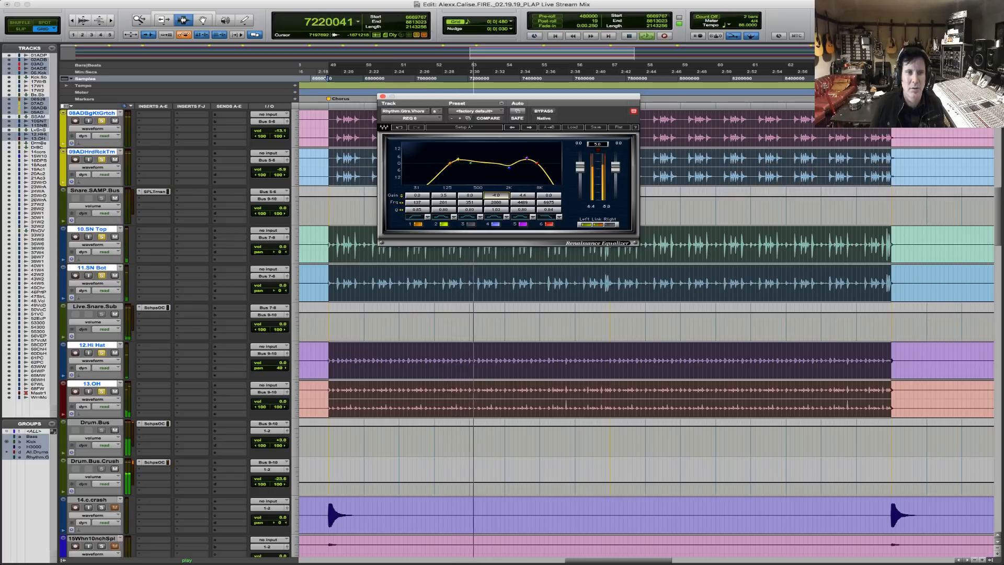
# Compare the chorus rhythm guitars repeatedly with the REQ 6 bypassed and active.
pyautogui.click(544, 111)
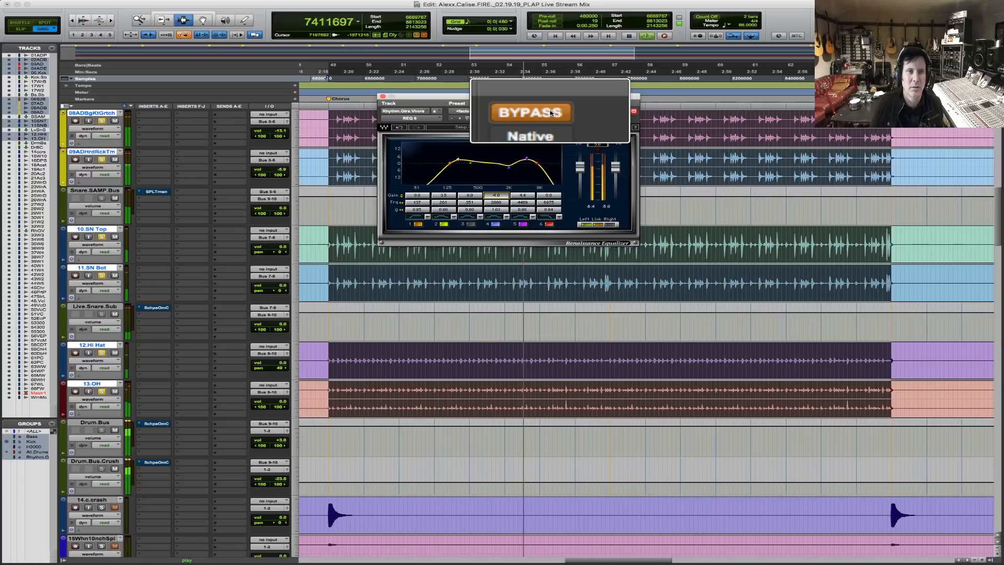
pyautogui.click(551, 112)
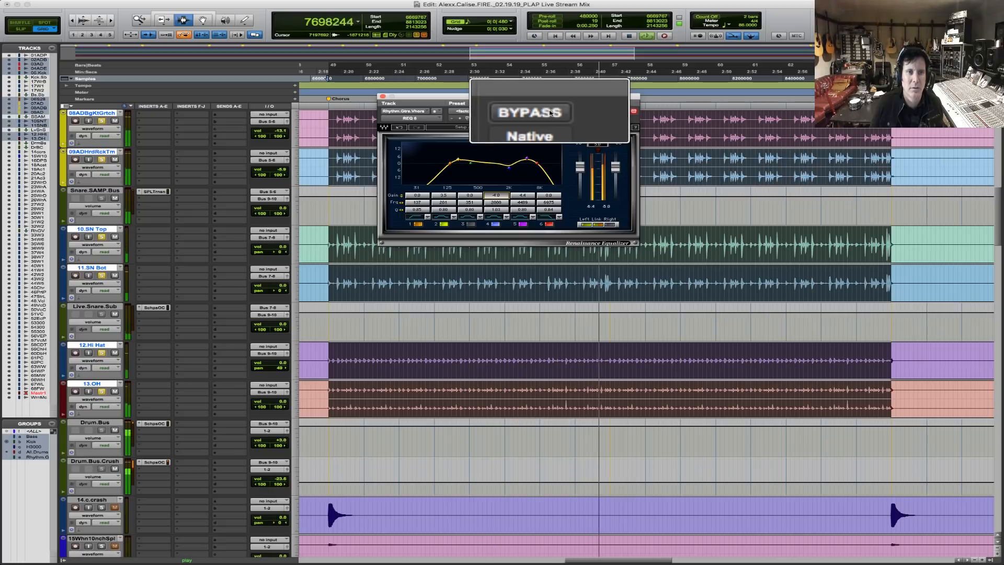
pyautogui.click(550, 113)
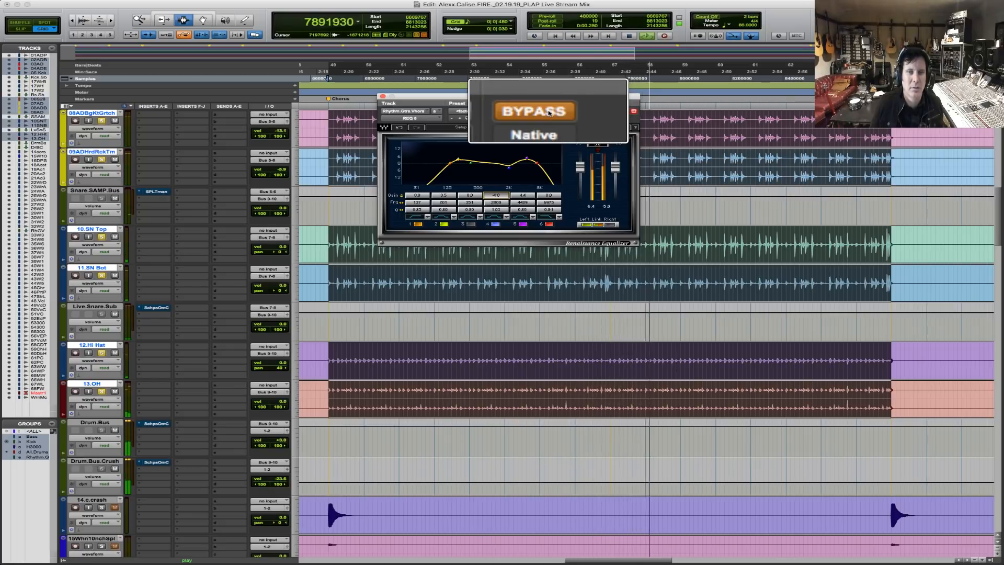
pyautogui.click(549, 112)
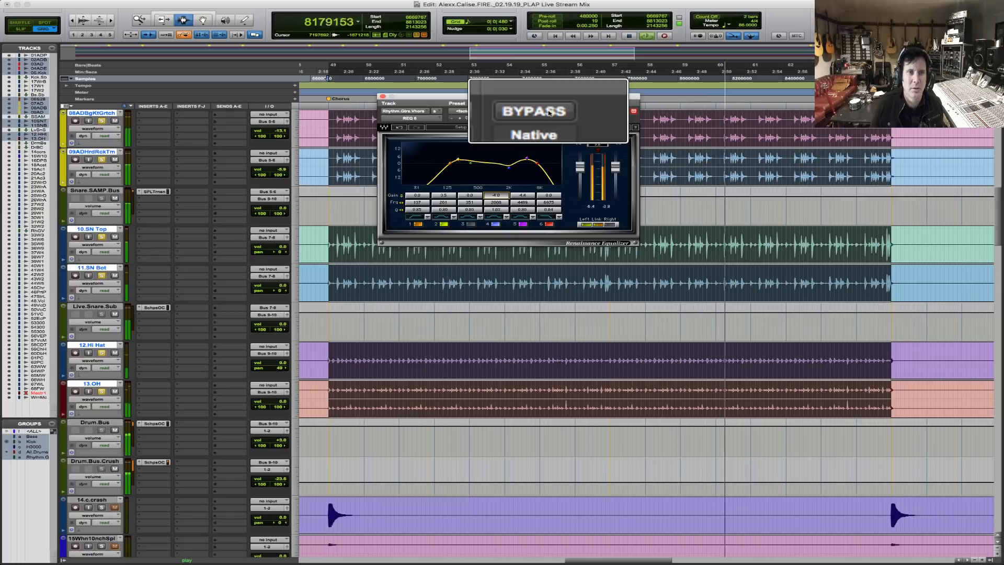
pyautogui.click(549, 112)
pyautogui.click(549, 113)
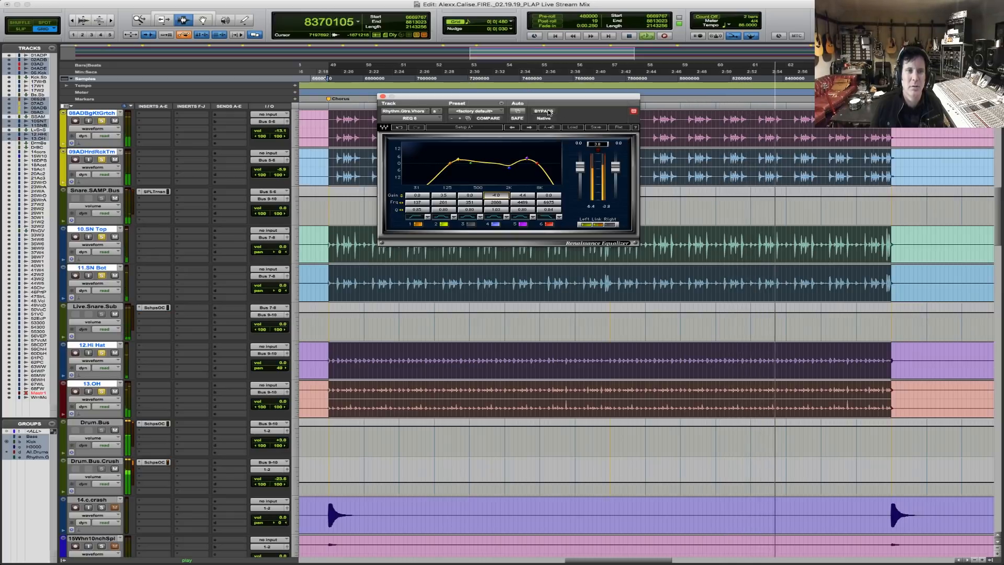
pyautogui.press('space')
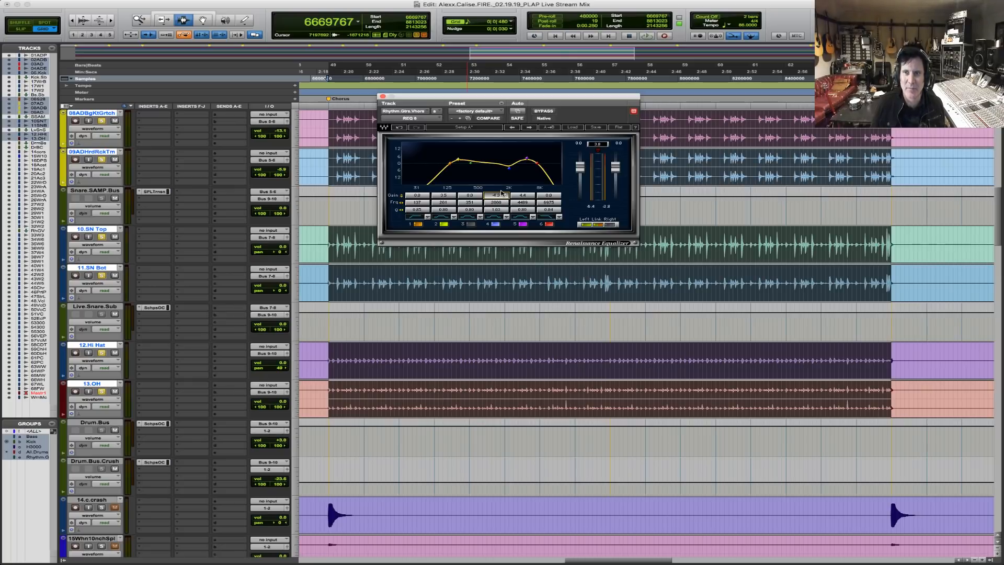
# Cut band 4 slightly further and fine-tune band 1's high-pass frequency, comparing the chorus with the equalizer bypassed and active.
pyautogui.press('space')
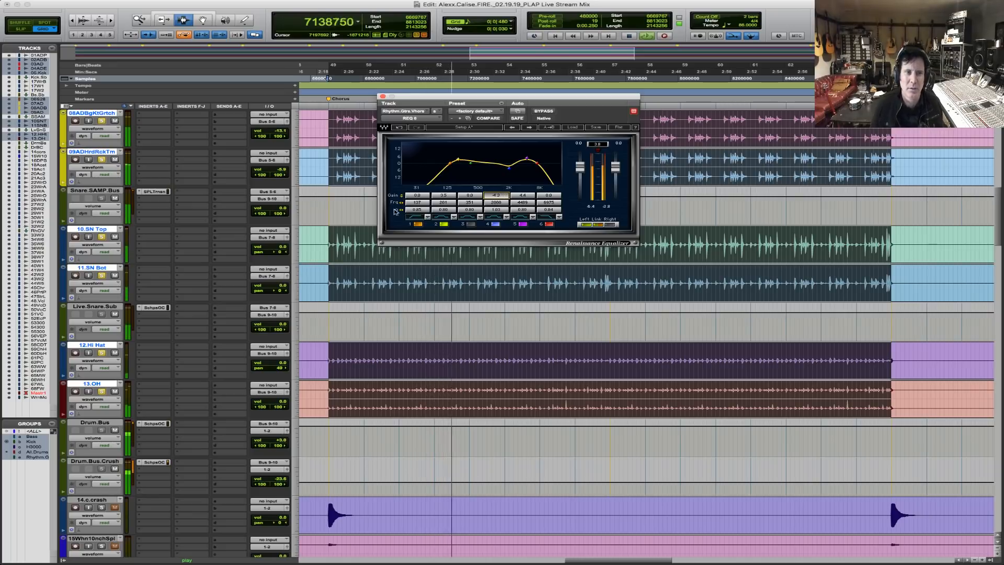
pyautogui.moveTo(421, 204); pyautogui.dragTo(423, 204)
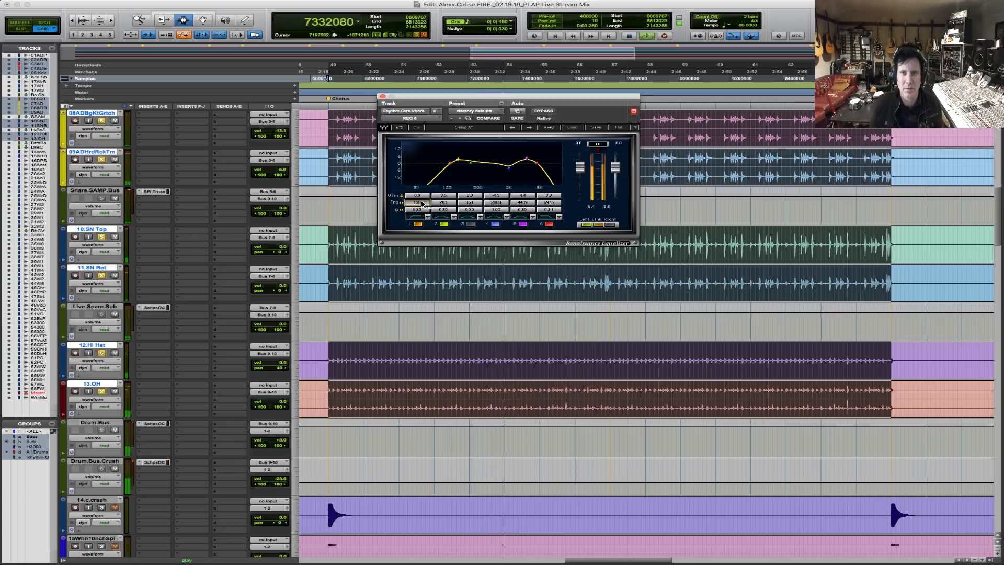
pyautogui.click(542, 112)
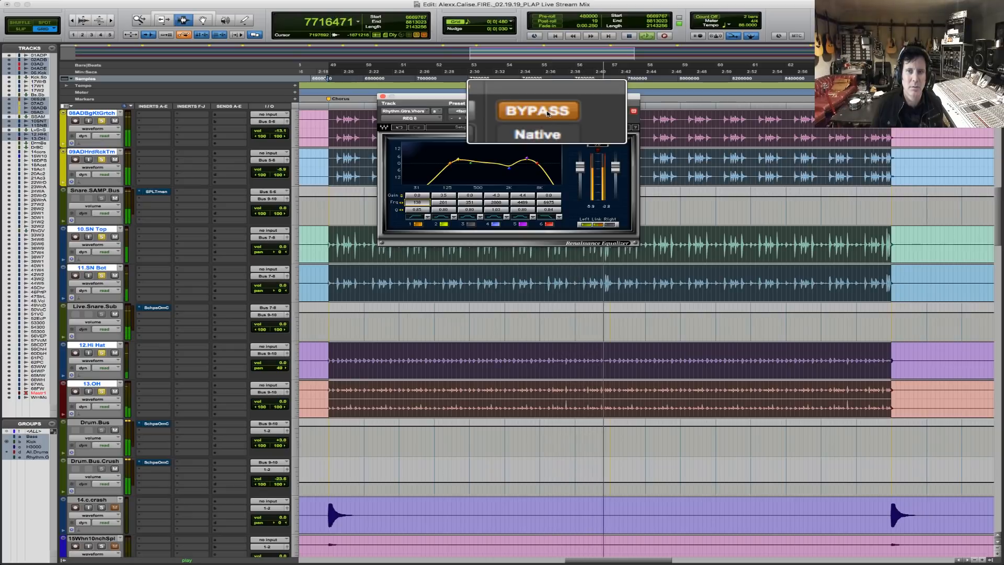
pyautogui.click(547, 112)
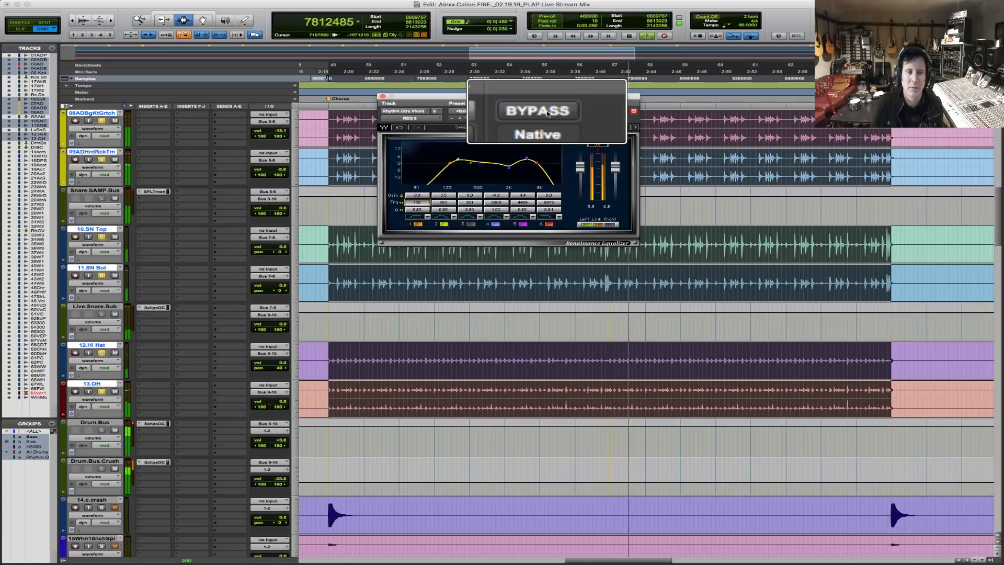
pyautogui.press('space')
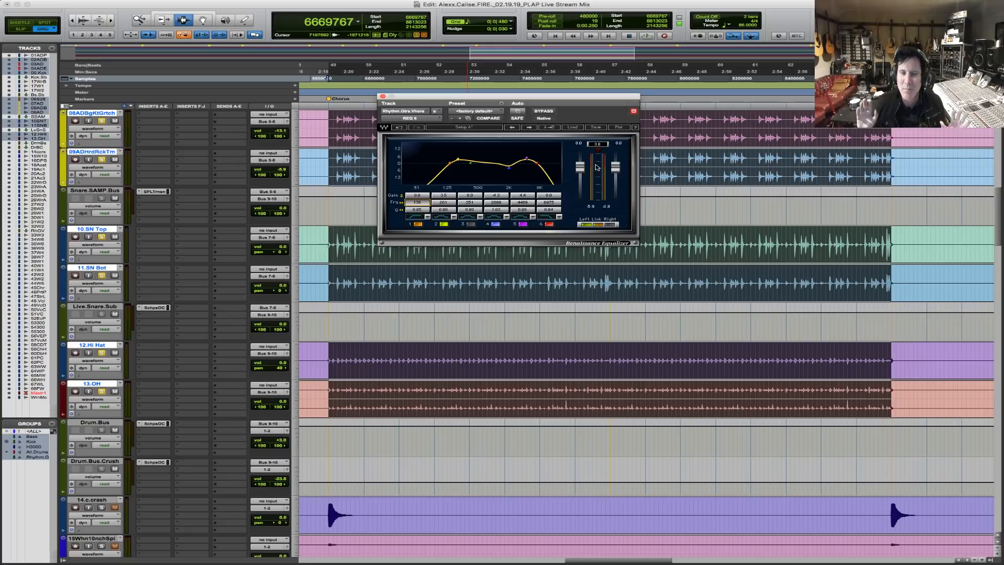
# Play the start of the chorus twice to judge the equalized rhythm guitars against the drums.
pyautogui.press('space')
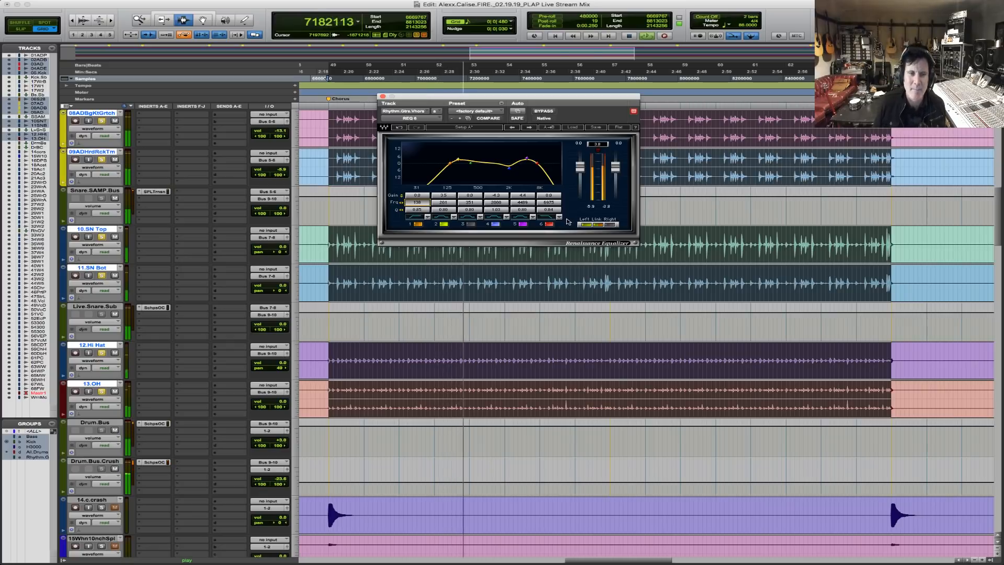
pyautogui.press('space')
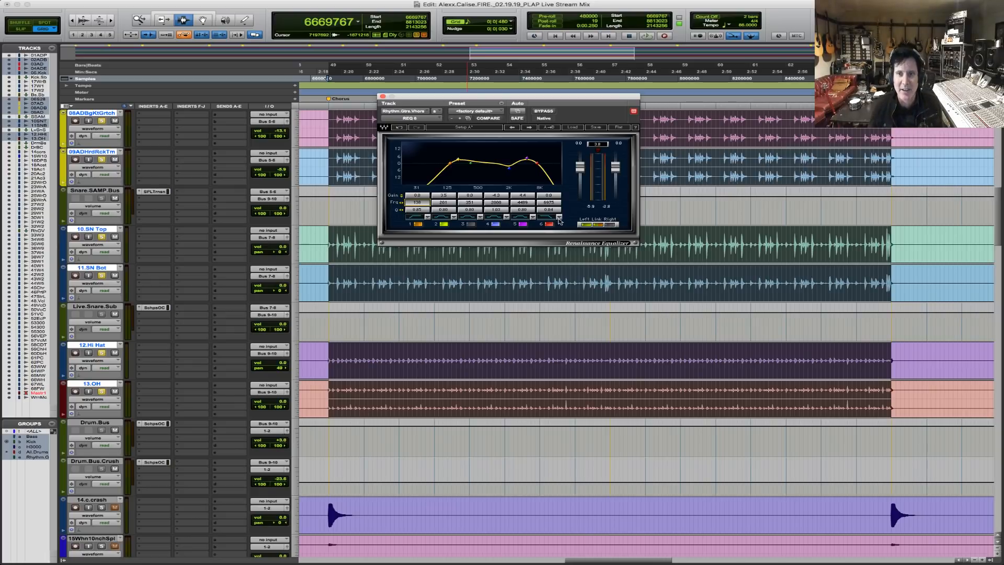
pyautogui.press('space')
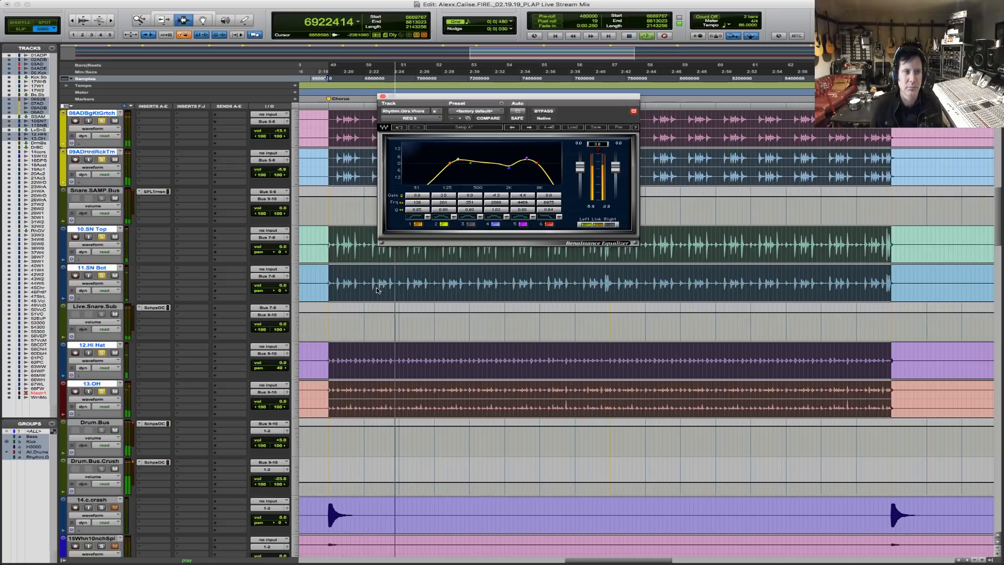
pyautogui.press('space')
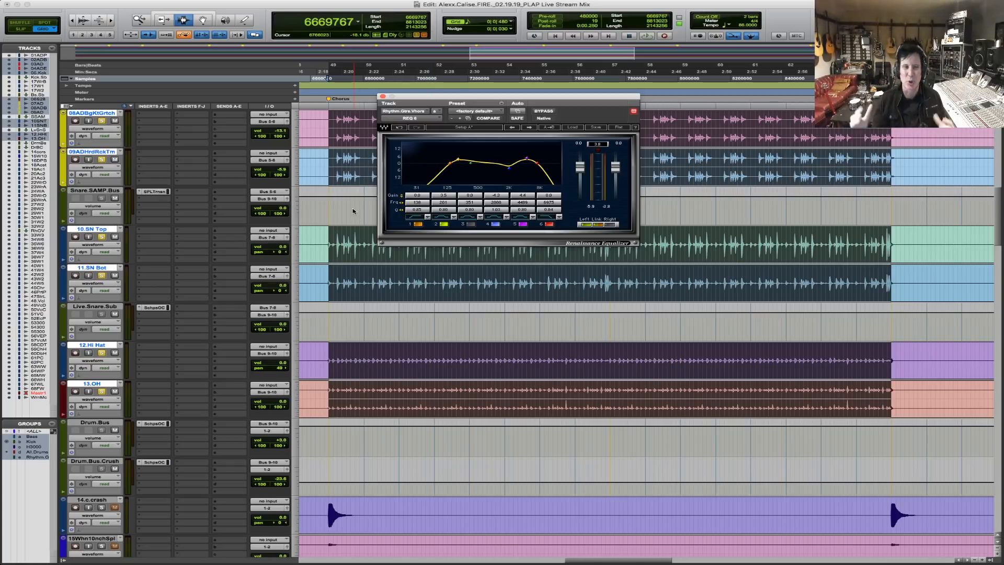
# Duplicate the Rhythm.Gtrs.Vhrs bus track once with its inserts and rename the copy as the reverb version.
pyautogui.scroll(-12, 366, 354)
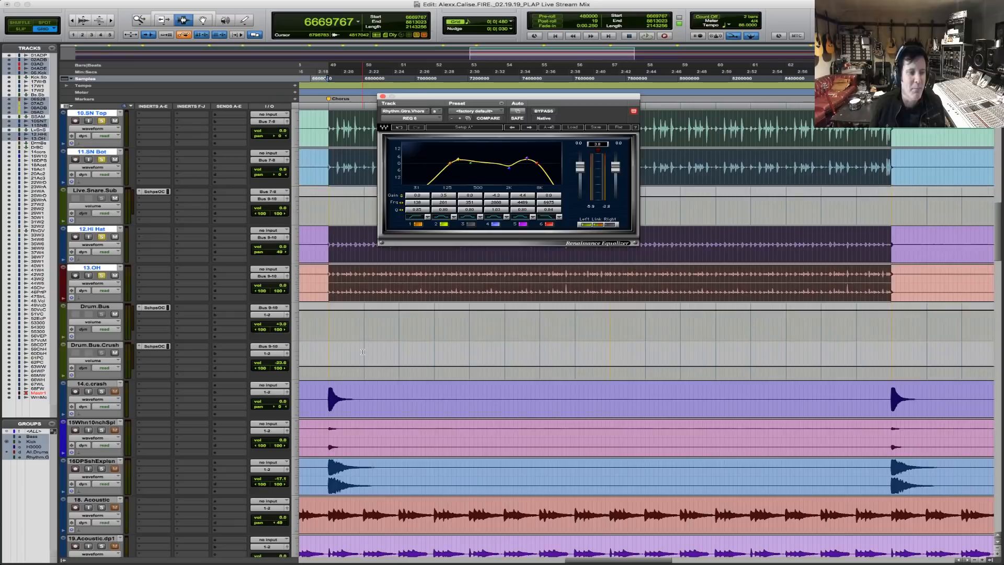
pyautogui.scroll(-5, 364, 354)
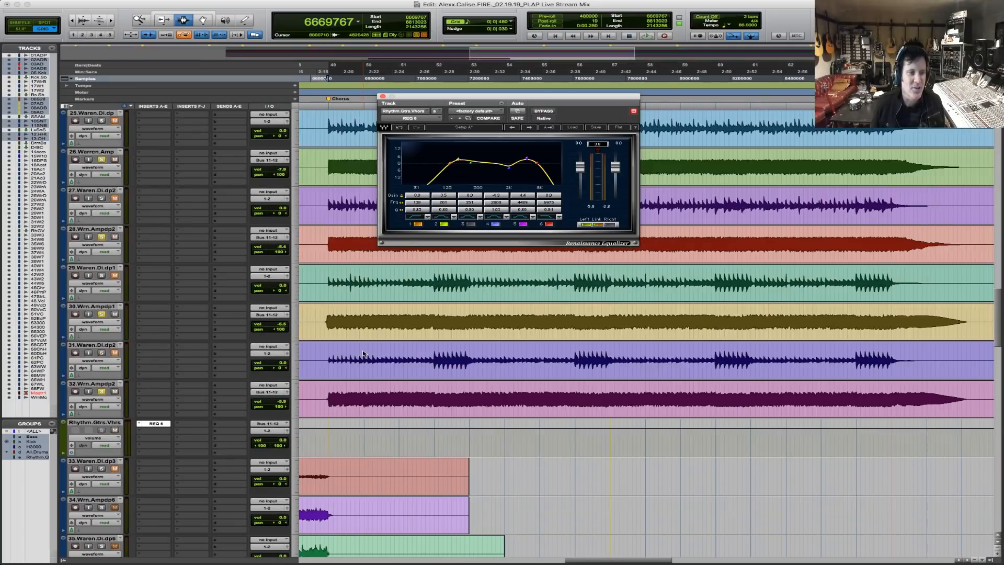
pyautogui.click(76, 424)
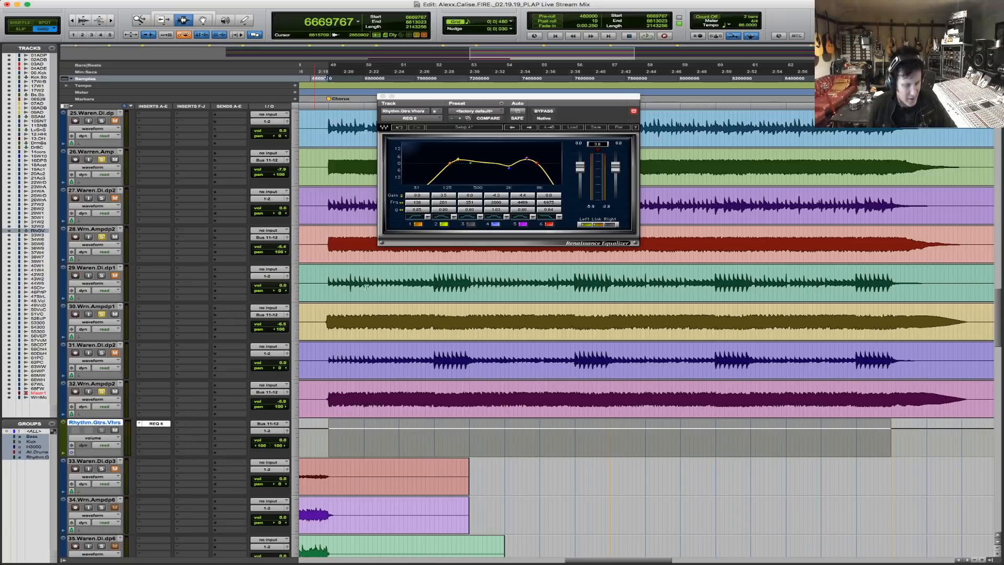
pyautogui.hotkey('alt', 'shift', 'd')
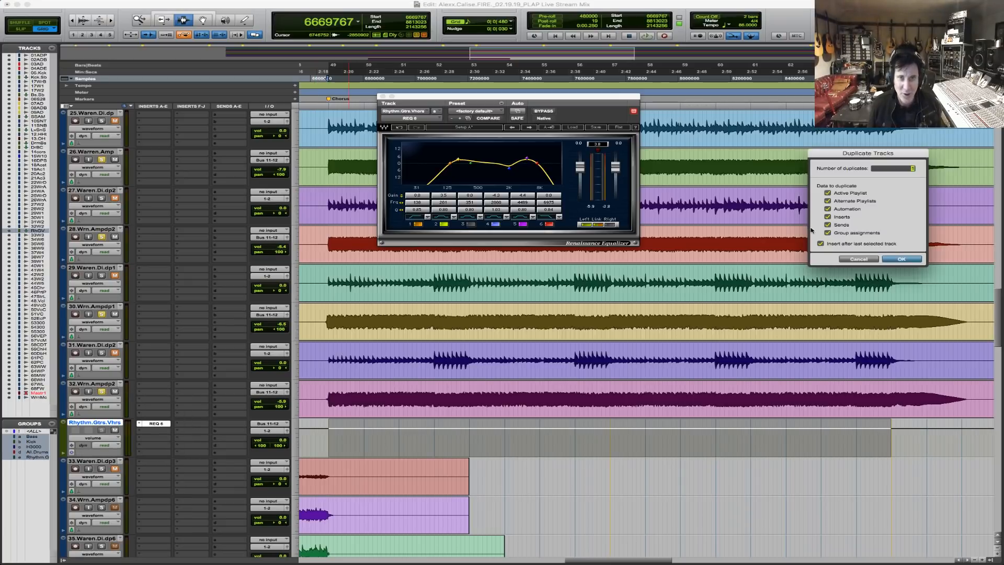
pyautogui.click(902, 259)
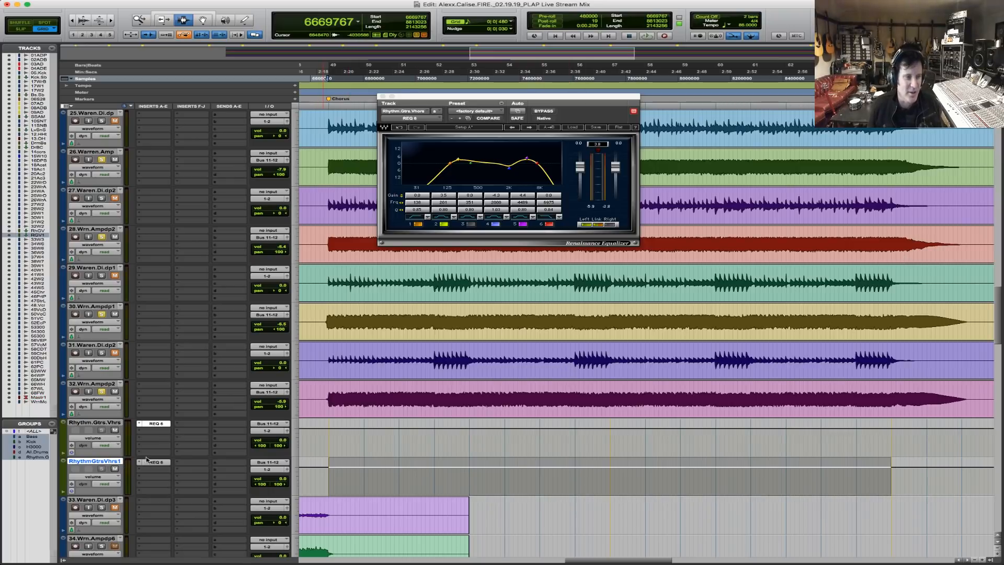
pyautogui.doubleClick(103, 463)
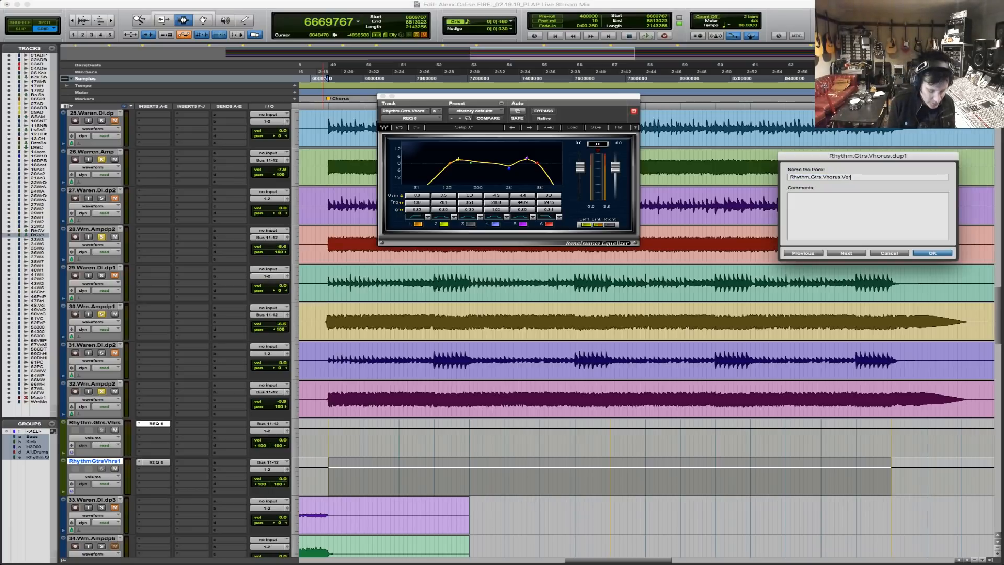
pyautogui.press('Return')
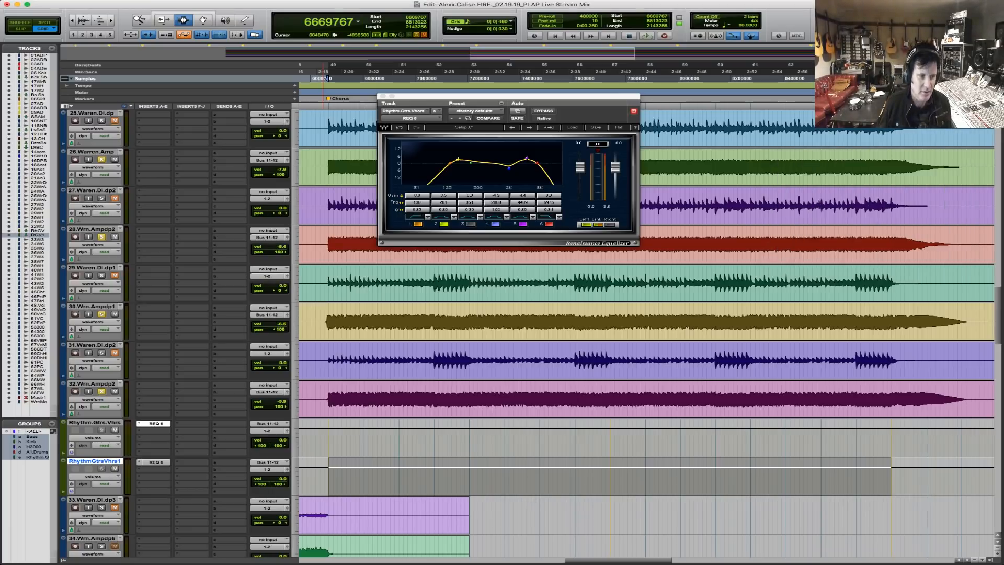
# Insert a stereo D-Verb after the REQ 6 on the duplicated bus, set to a medium hall with 1.3 sec decay.
pyautogui.click(153, 473)
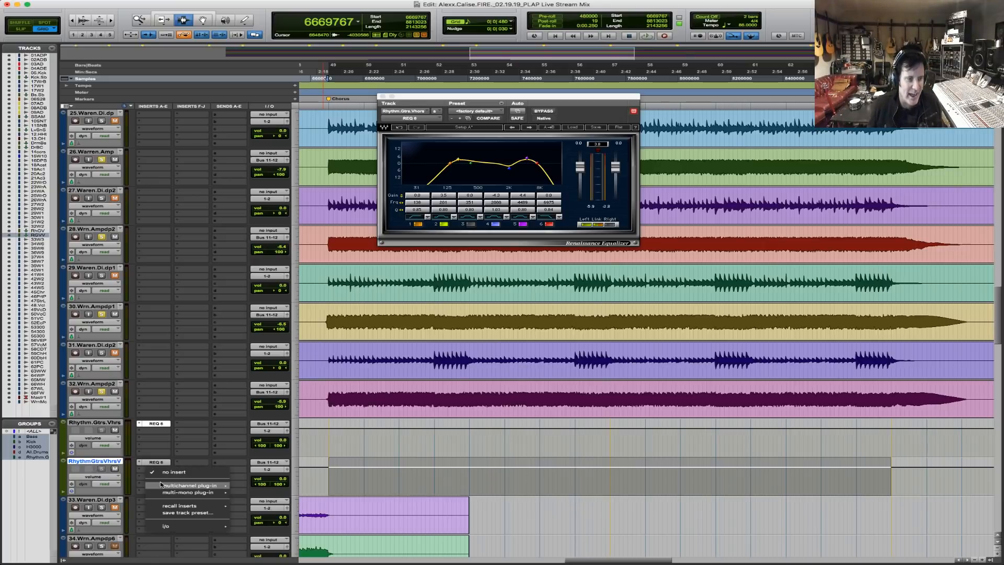
pyautogui.moveTo(209, 485)
pyautogui.moveTo(314, 258)
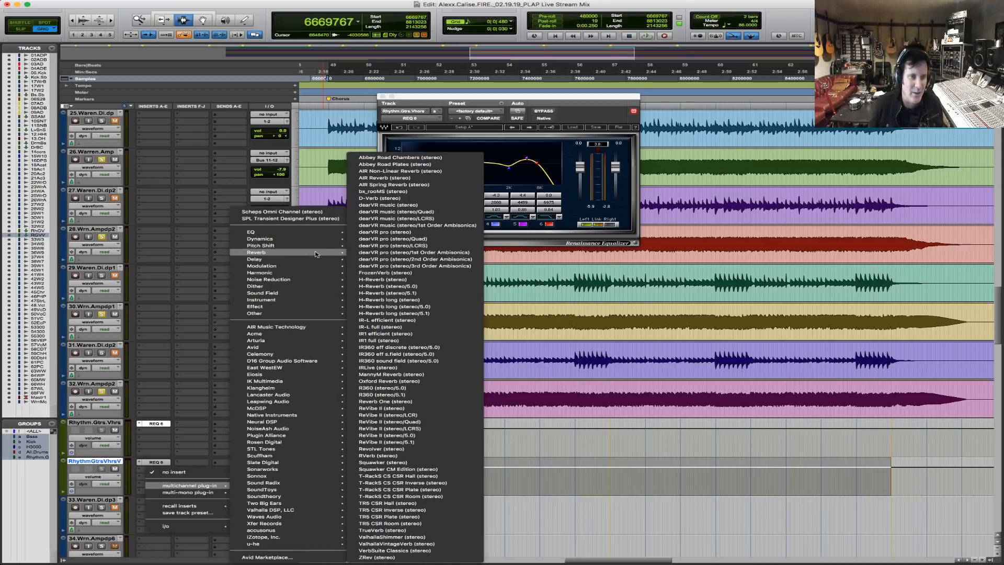
pyautogui.click(401, 199)
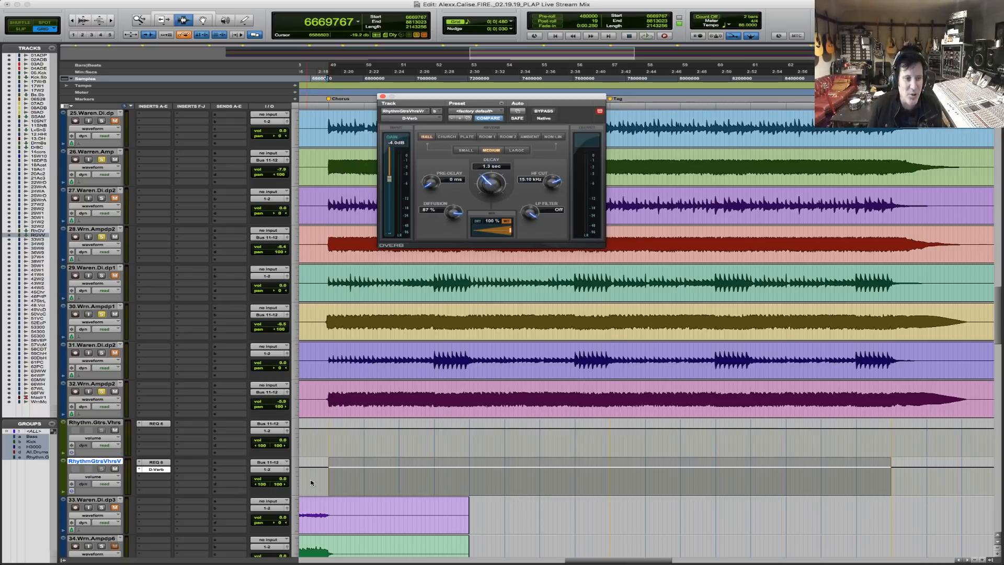
# Swap the reverb bus's stereo panning, sending its left channel 100 right and its right channel 100 left.
pyautogui.click(262, 486)
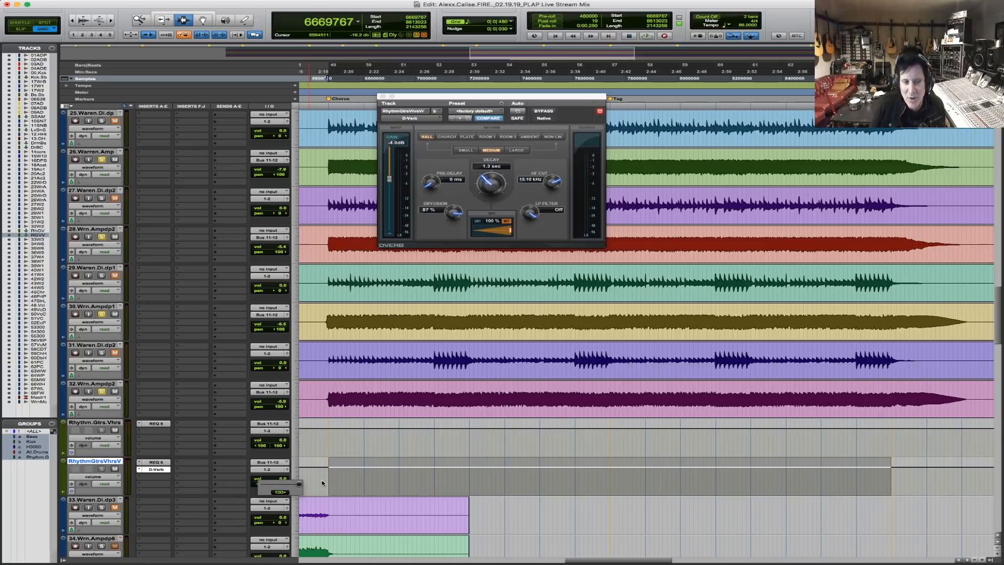
pyautogui.moveTo(323, 483); pyautogui.dragTo(321, 484)
pyautogui.moveTo(188, 476); pyautogui.dragTo(189, 476)
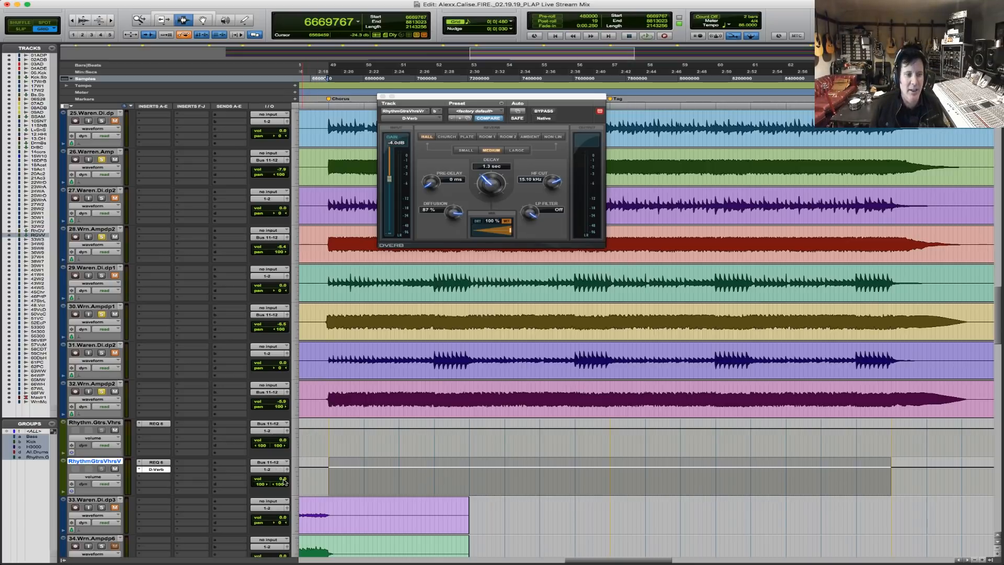
pyautogui.moveTo(285, 481)
pyautogui.mouseDown()
pyautogui.moveTo(284, 506)
pyautogui.moveTo(284, 468)
pyautogui.mouseUp()
# Audition the chorus with the rhythm guitar reverb bus muted and unmuted.
pyautogui.press('space')
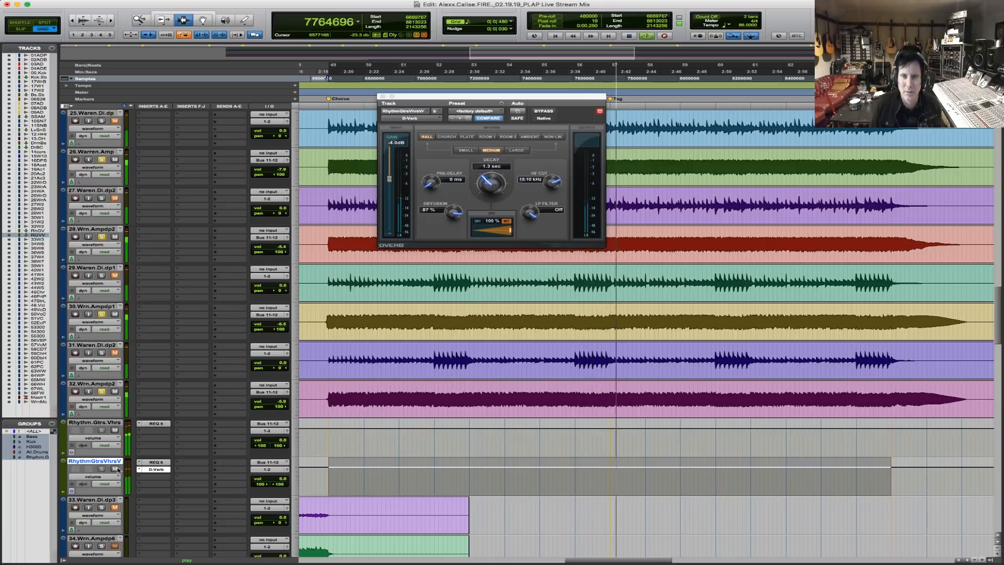
pyautogui.press('space')
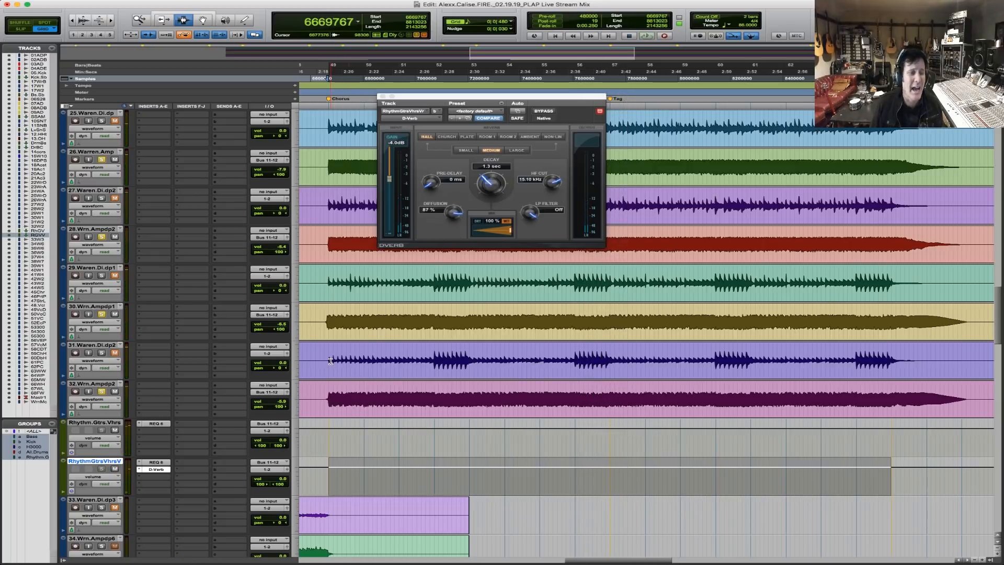
pyautogui.click(114, 472)
pyautogui.press('space')
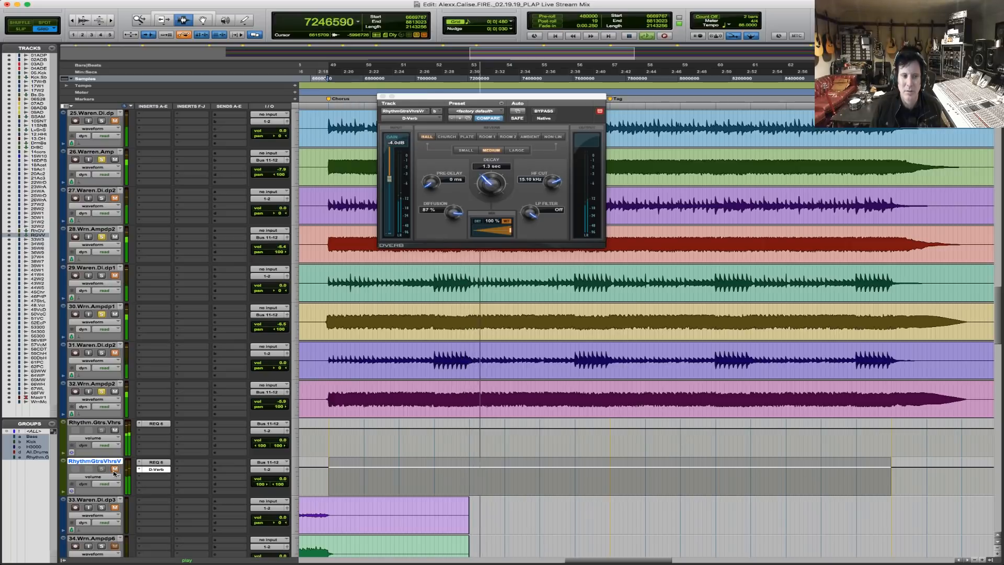
pyautogui.click(114, 469)
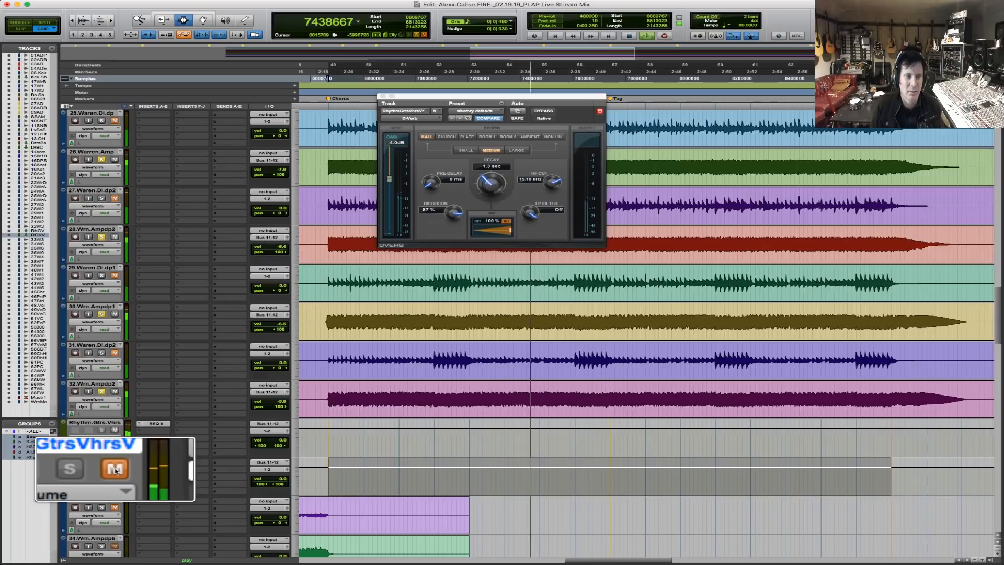
pyautogui.click(116, 469)
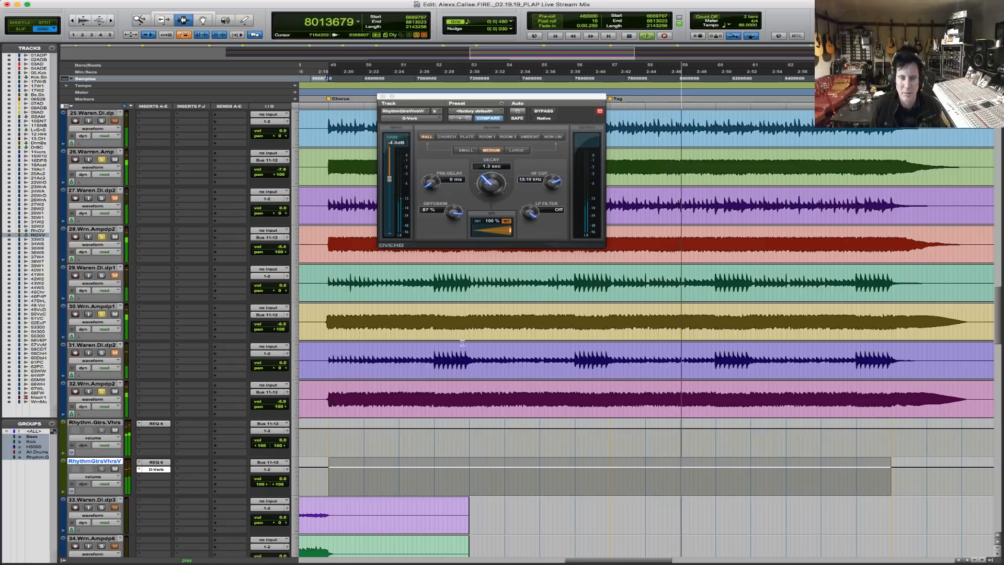
# Close the D-Verb window and play the mix from about two bars before the chorus.
pyautogui.press('space')
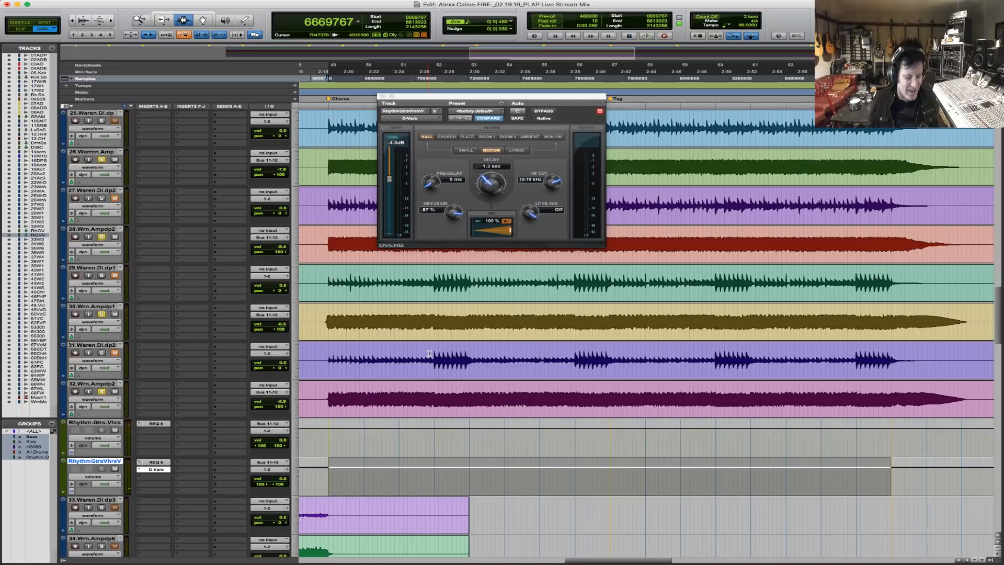
pyautogui.press('super+bracketleft')
pyautogui.click(454, 311)
pyautogui.press('space')
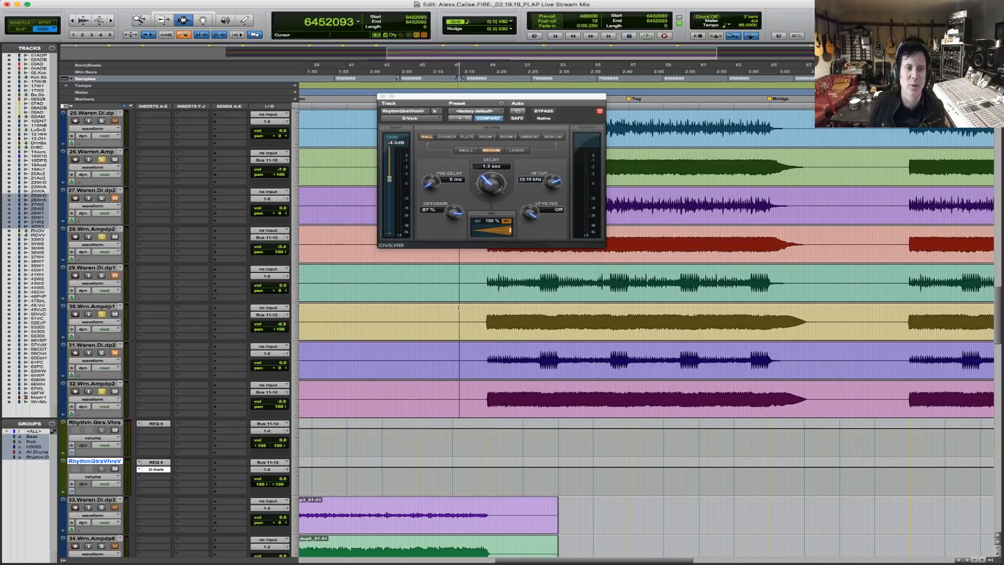
pyautogui.click(382, 97)
pyautogui.scroll(3, 114, 243)
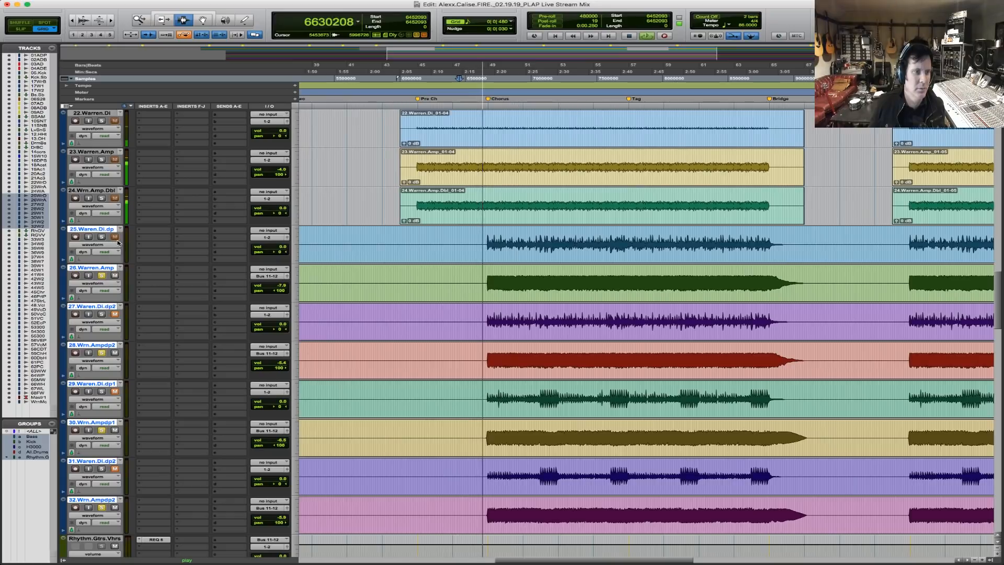
pyautogui.scroll(10, 362, 260)
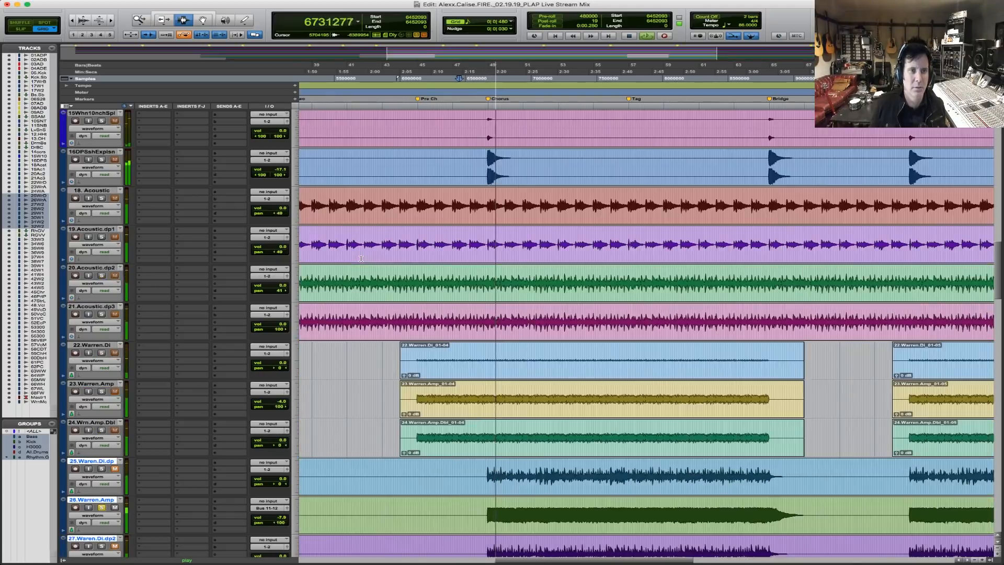
pyautogui.scroll(10, 361, 259)
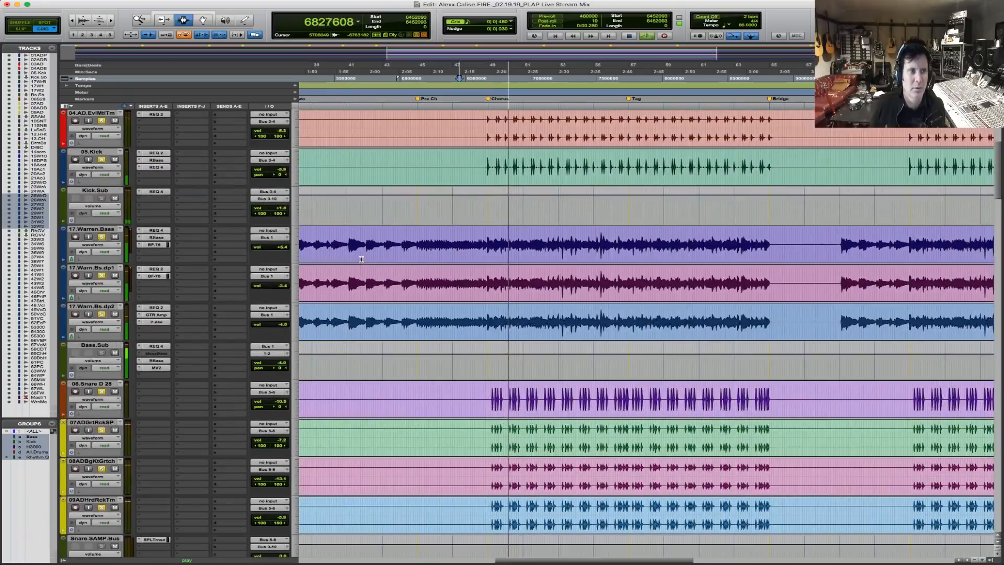
# Audition the pre-chorus running into the chorus while reviewing the kick, bass, snare and drum bus tracks.
pyautogui.press('space')
pyautogui.click(449, 137)
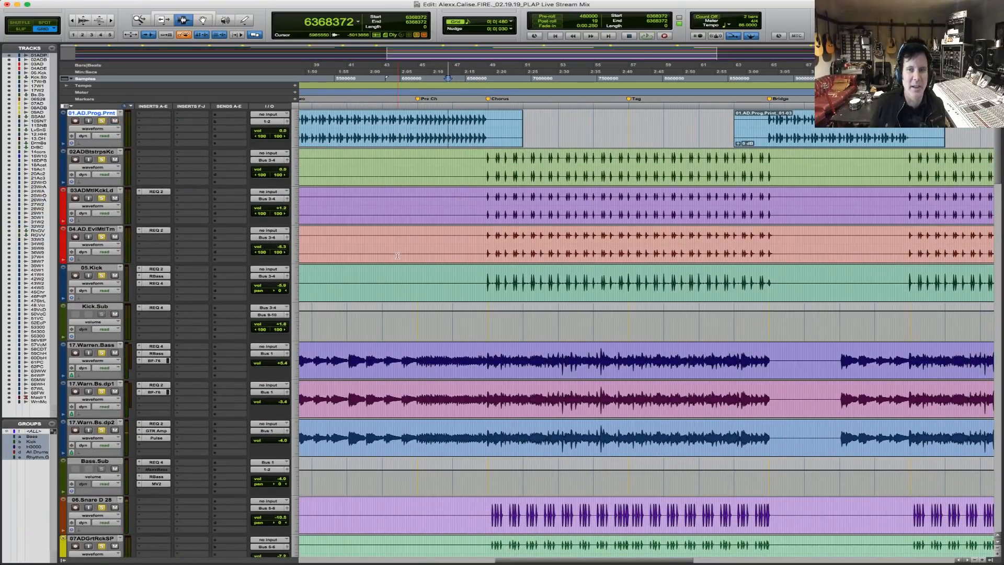
pyautogui.press('space')
pyautogui.scroll(-2, 451, 297)
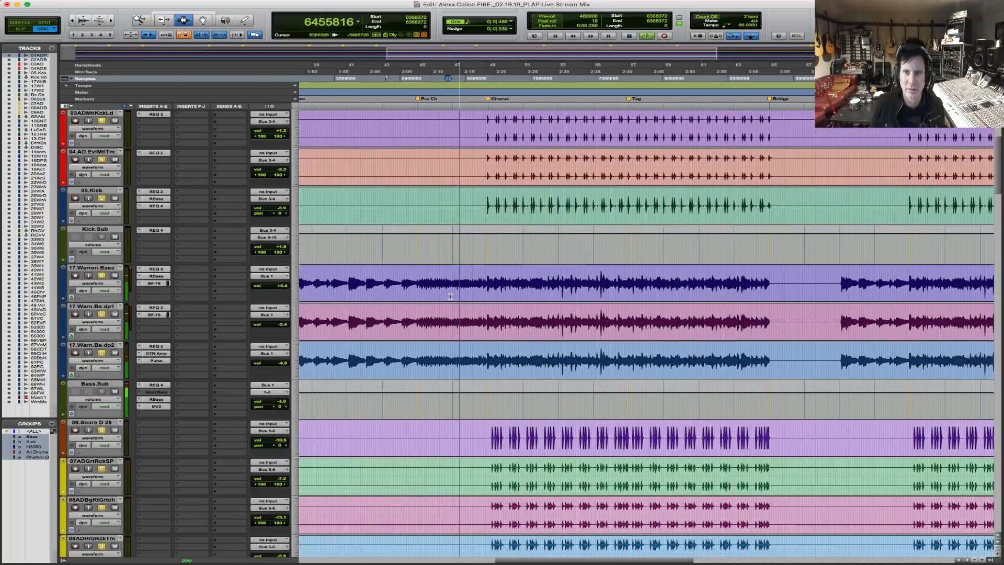
pyautogui.scroll(-4, 451, 296)
pyautogui.scroll(-9, 450, 296)
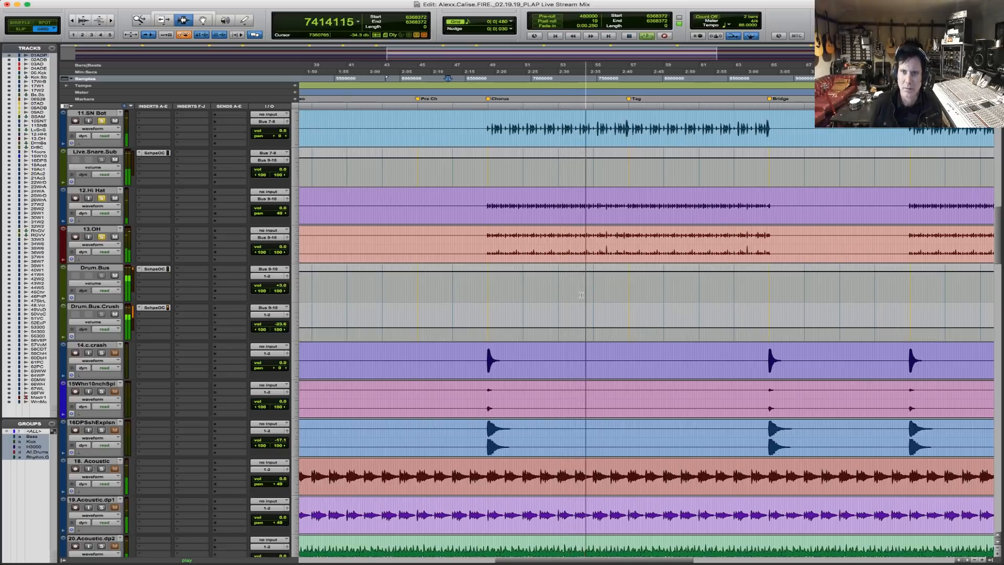
# Examine the chorus entrance up close, playing the mix from about one bar before it.
pyautogui.press('space')
pyautogui.click(459, 188)
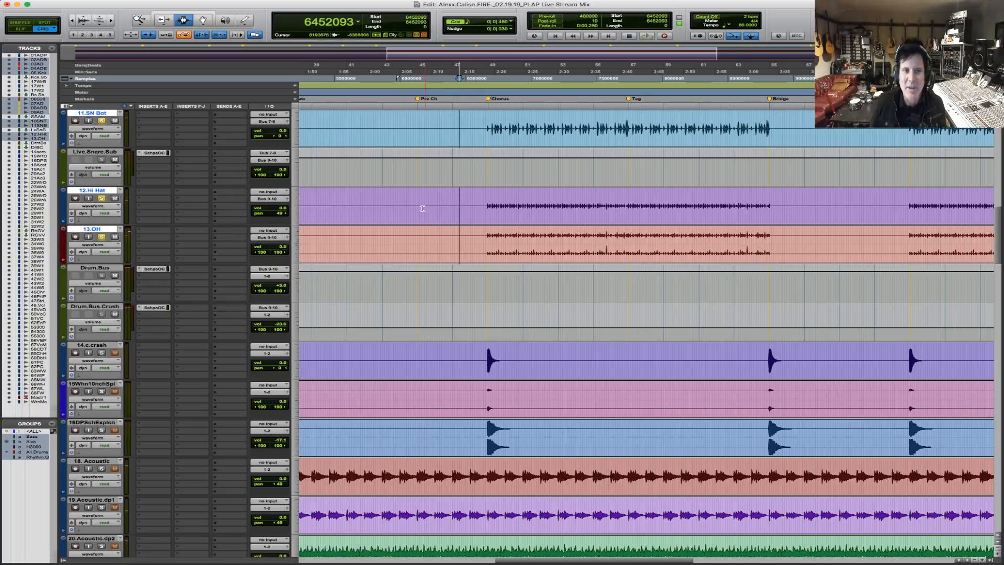
pyautogui.press('F5')
pyautogui.moveTo(428, 208); pyautogui.dragTo(659, 207)
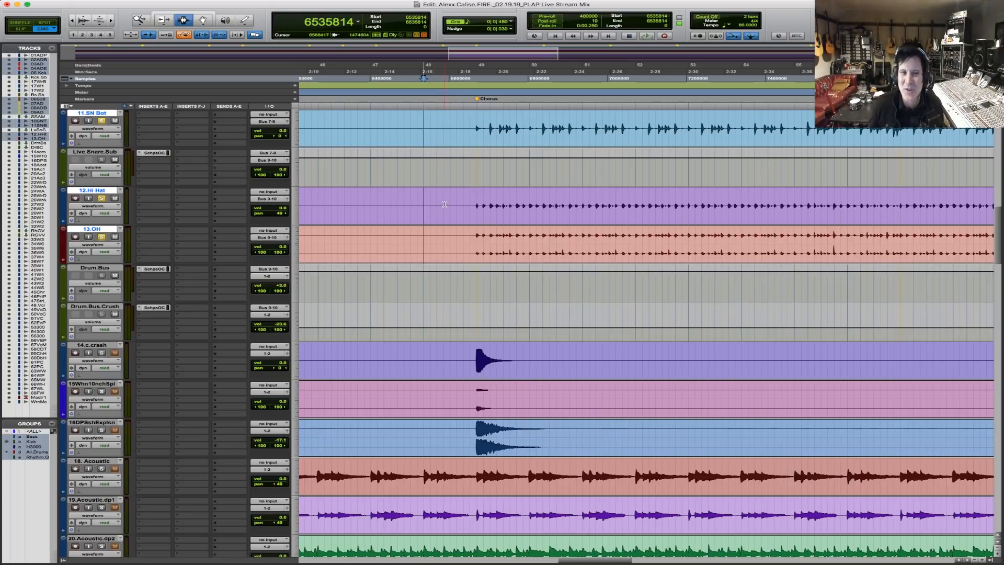
pyautogui.press('space')
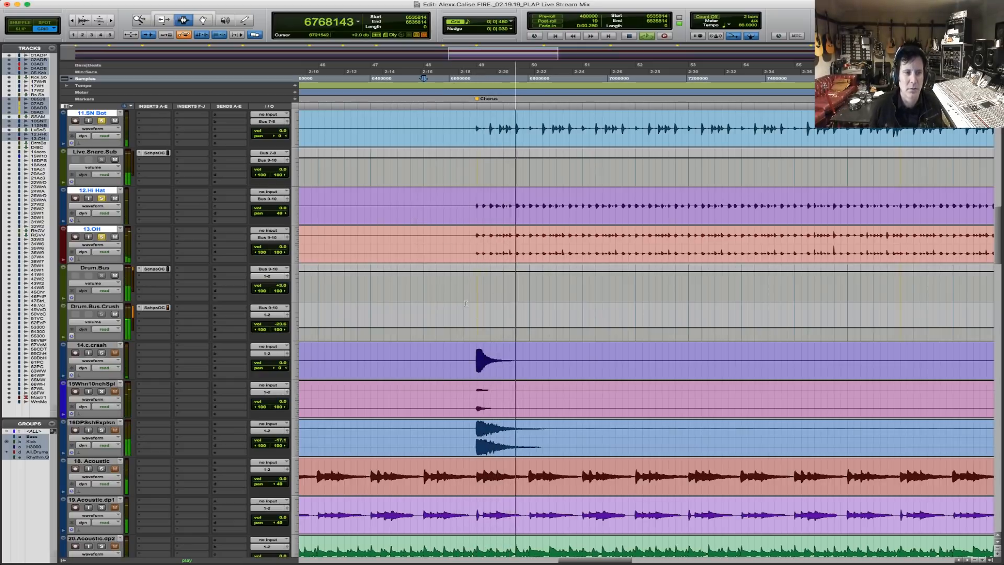
pyautogui.click(425, 352)
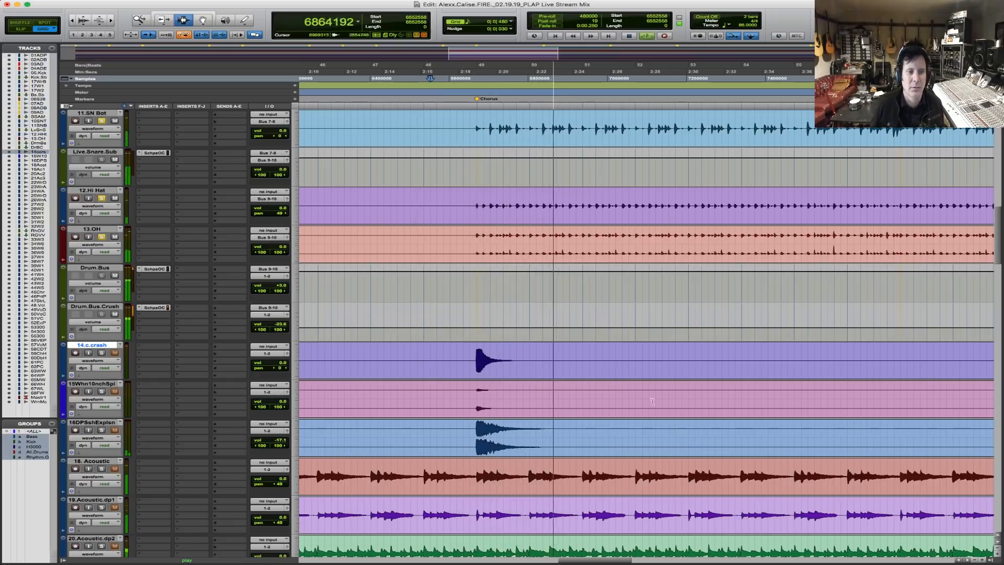
# Solo acoustic tracks 18, 19 and 20, panning track 20 to 100 right and tracks 18 and 19 to 100 left.
pyautogui.scroll(-5, 632, 400)
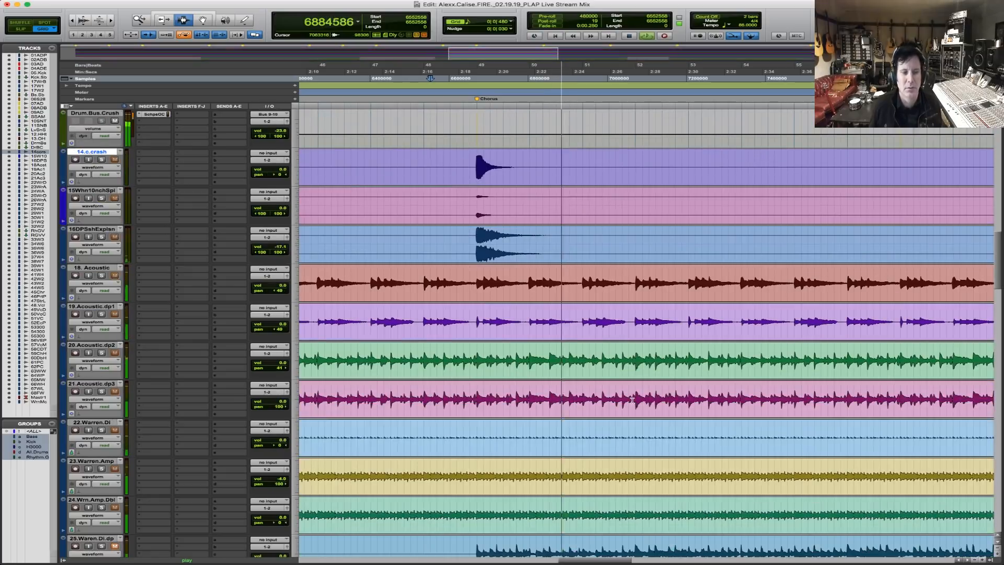
pyautogui.click(101, 352)
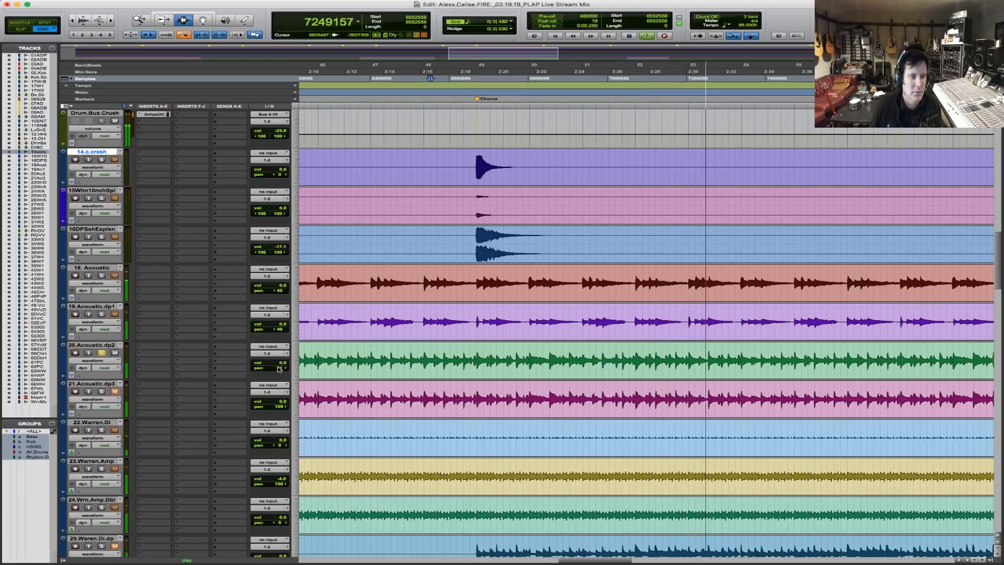
pyautogui.moveTo(280, 367); pyautogui.dragTo(314, 369)
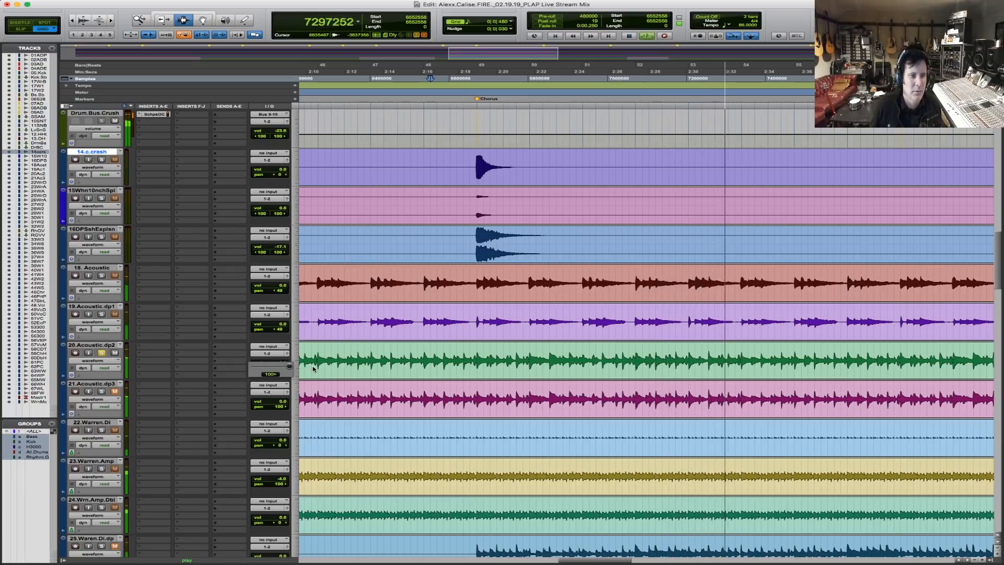
pyautogui.click(101, 314)
pyautogui.click(101, 276)
pyautogui.moveTo(277, 290); pyautogui.dragTo(246, 291)
pyautogui.moveTo(274, 328); pyautogui.dragTo(246, 329)
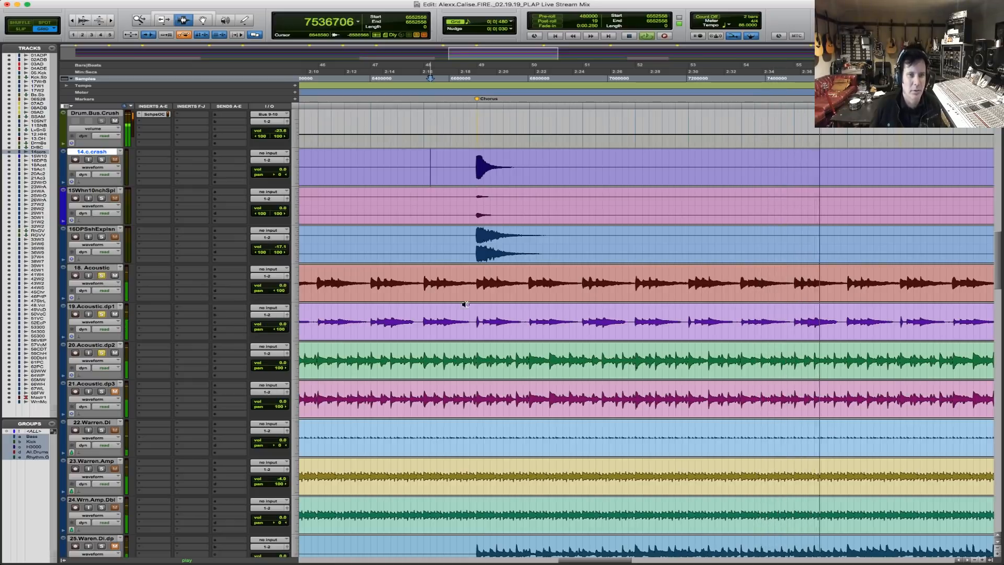
# Solo the 23.Warren.Amp guitar track and set its volume to -2.0 dB.
pyautogui.scroll(-5, 391, 383)
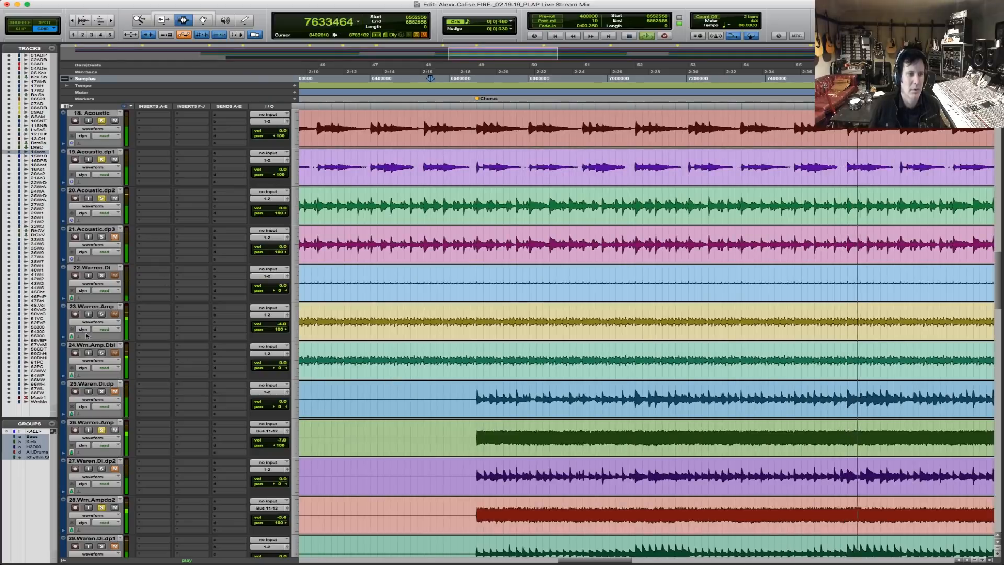
pyautogui.click(102, 315)
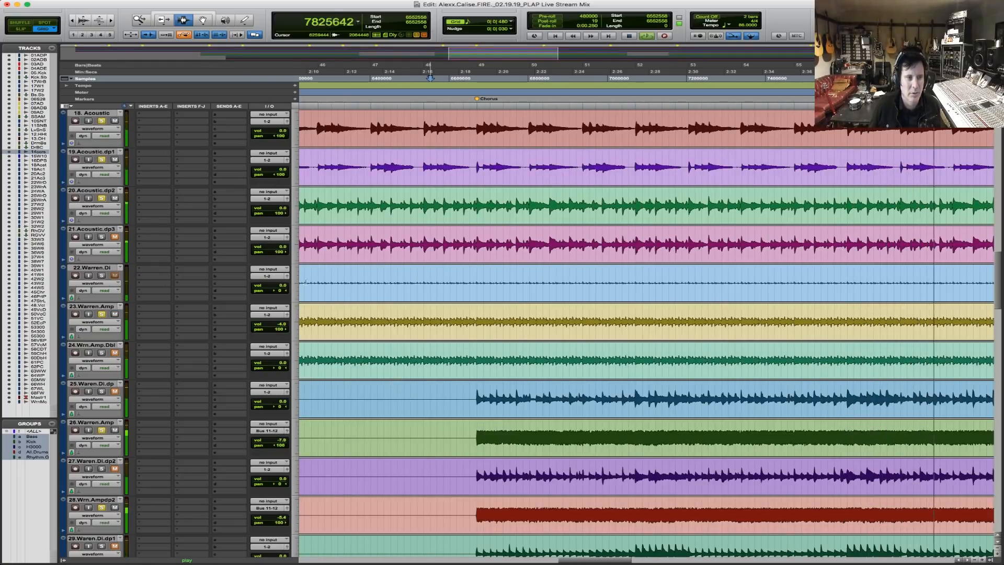
pyautogui.moveTo(282, 325); pyautogui.dragTo(282, 323)
# Audition guitar amp tracks 40, 41 and 43 in the mix from the start of the chorus.
pyautogui.scroll(-5, 603, 347)
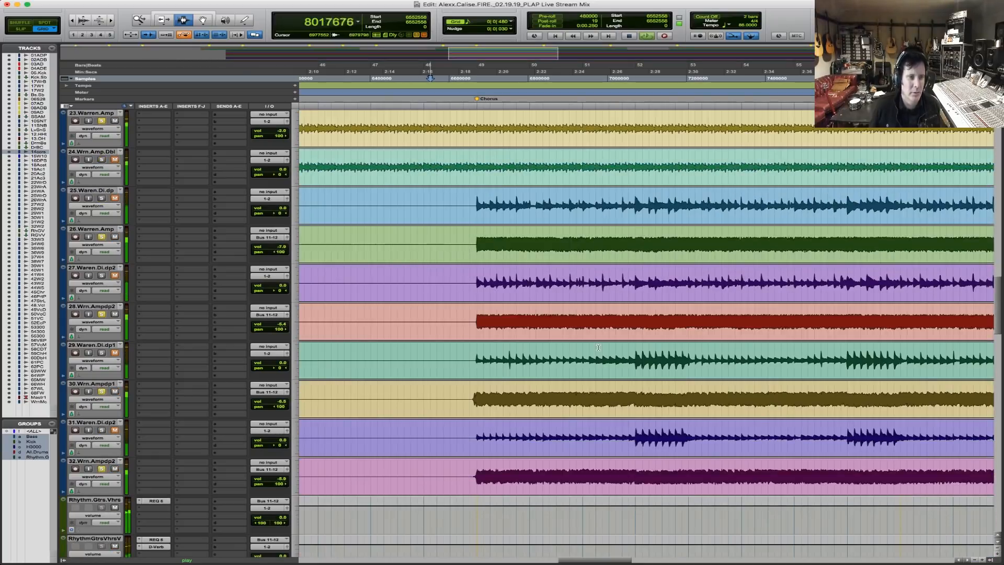
pyautogui.scroll(-16, 597, 346)
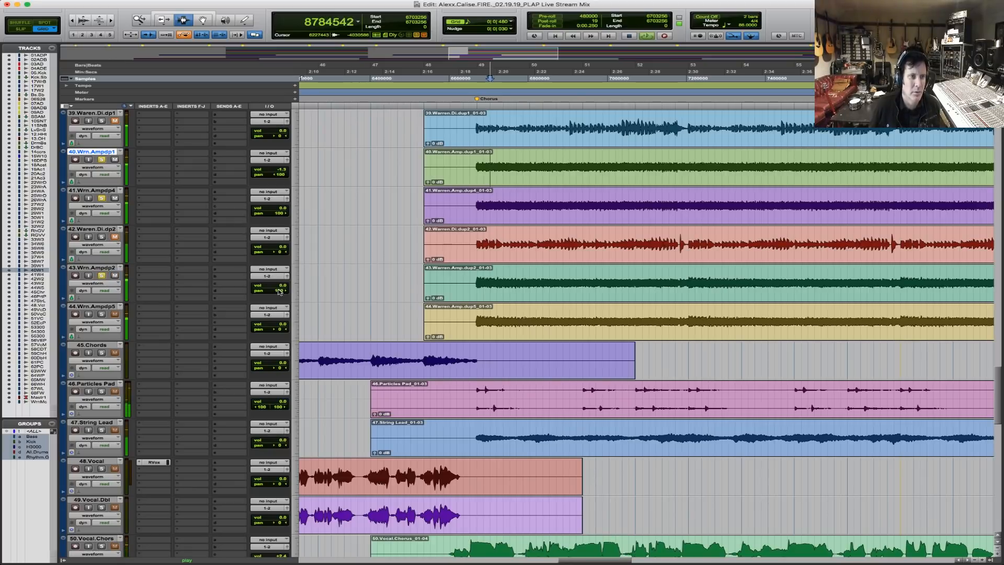
pyautogui.scroll(2, 529, 251)
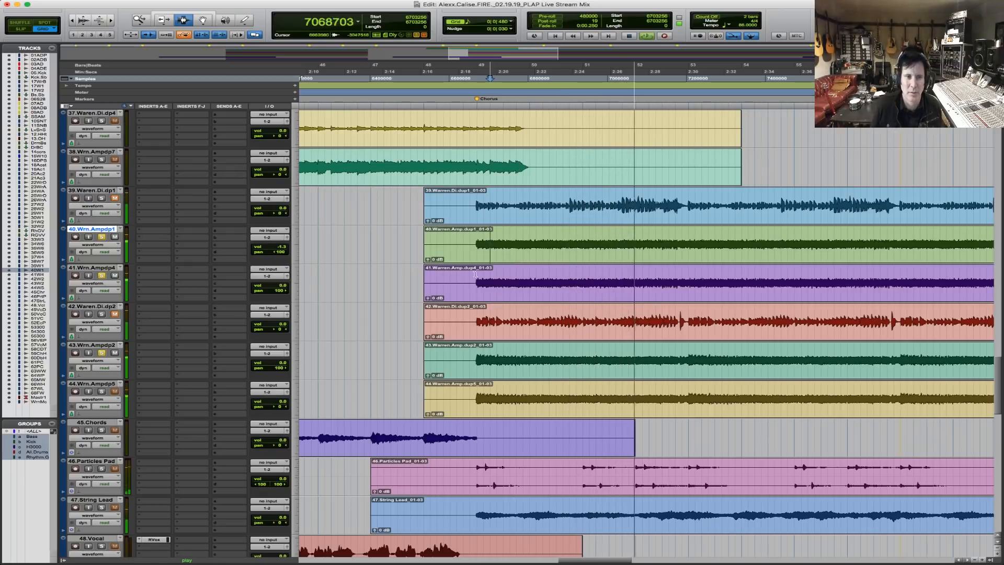
pyautogui.click(477, 242)
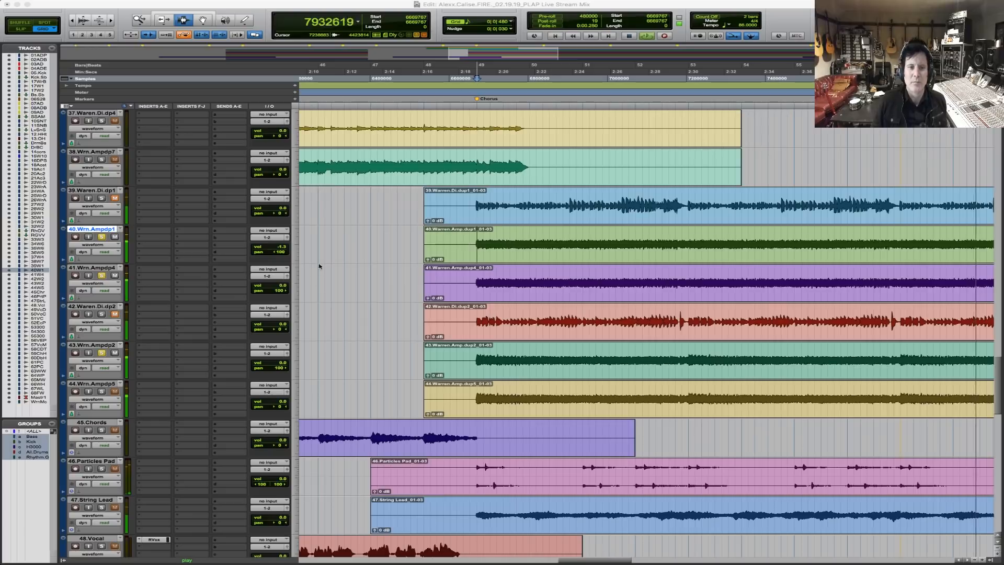
pyautogui.click(457, 197)
pyautogui.press('space')
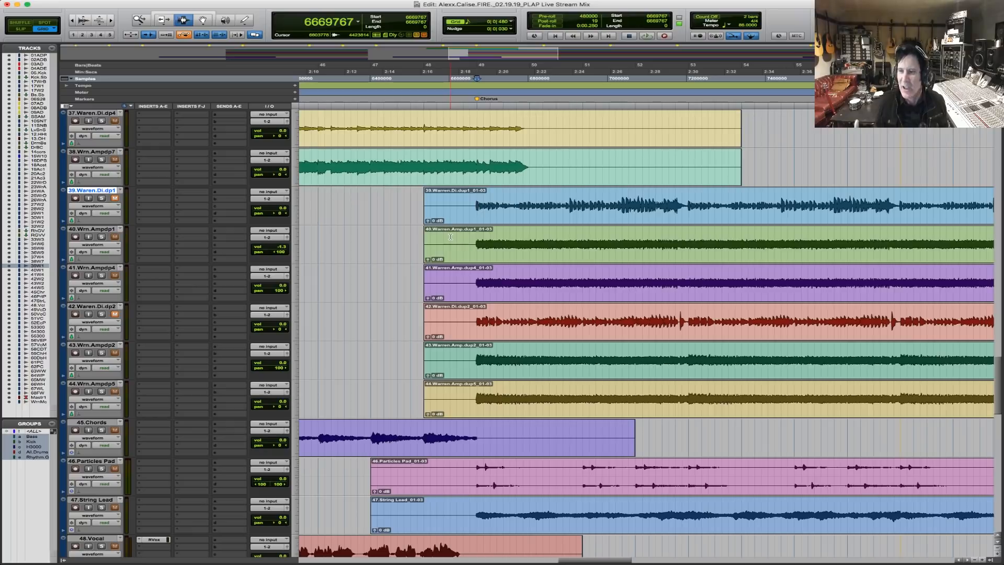
pyautogui.press('r')
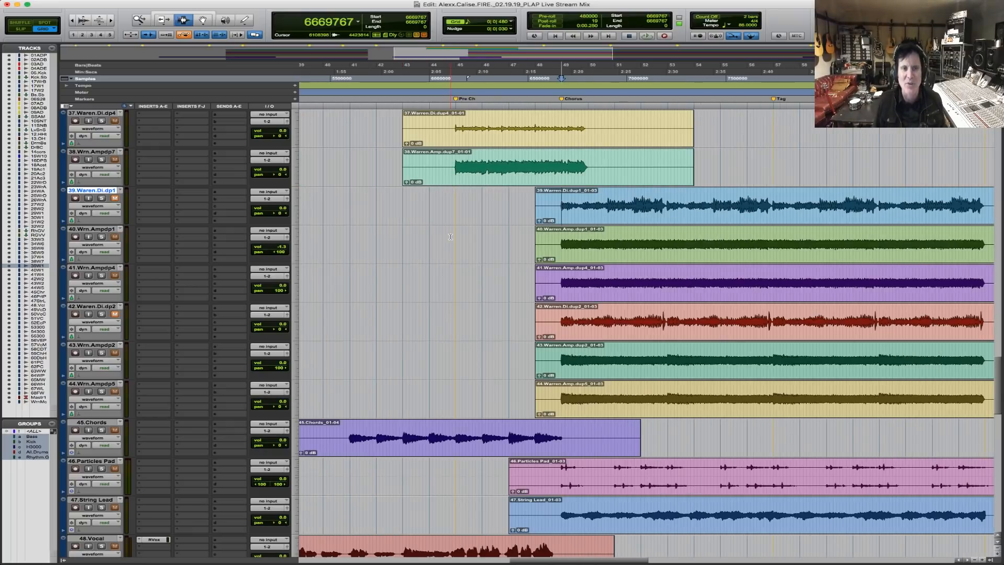